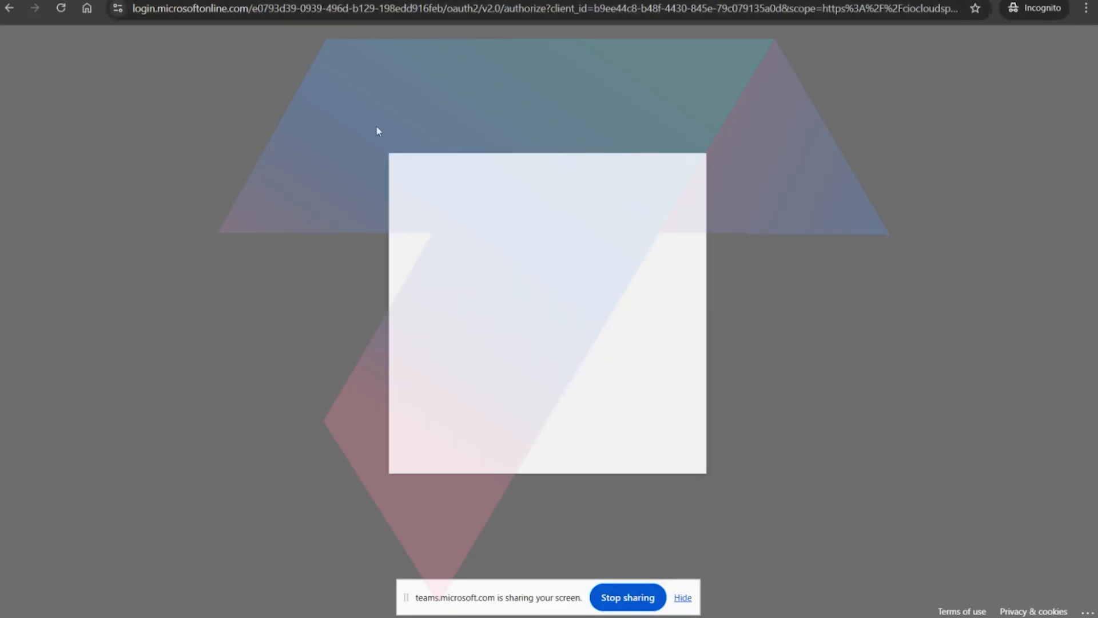
Open the Integration Suite trial from the CPI Trial Account bookmarks in a new tab and dismiss the news announcements
{"action": "left_click", "coordinate": [544, 239]}
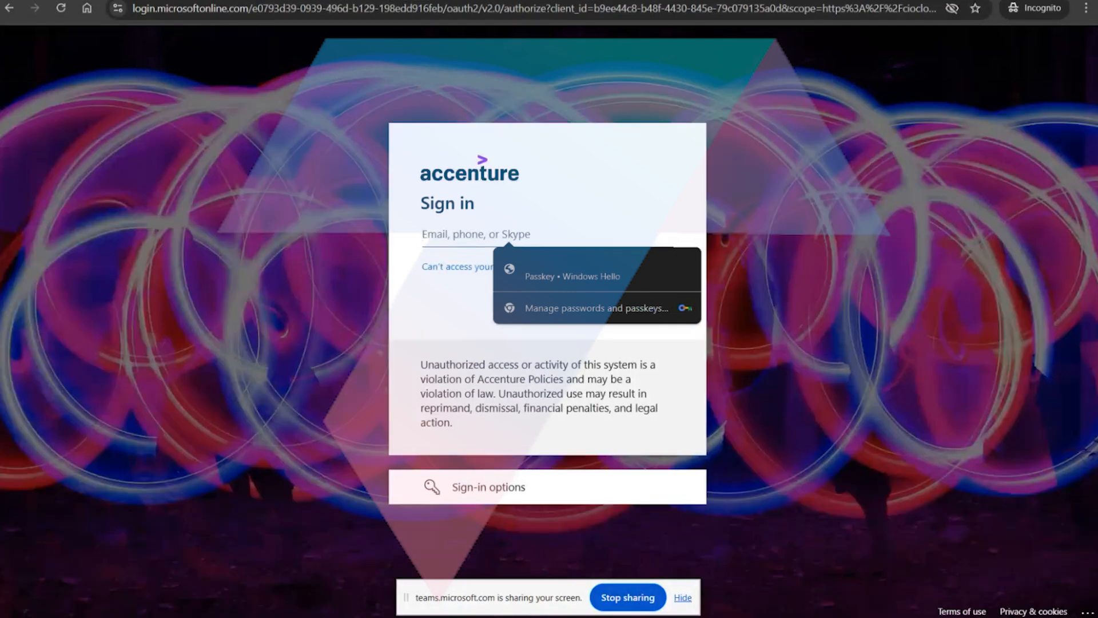
{"action": "left_click", "coordinate": [366, 0]}
{"action": "left_click", "coordinate": [242, 1]}
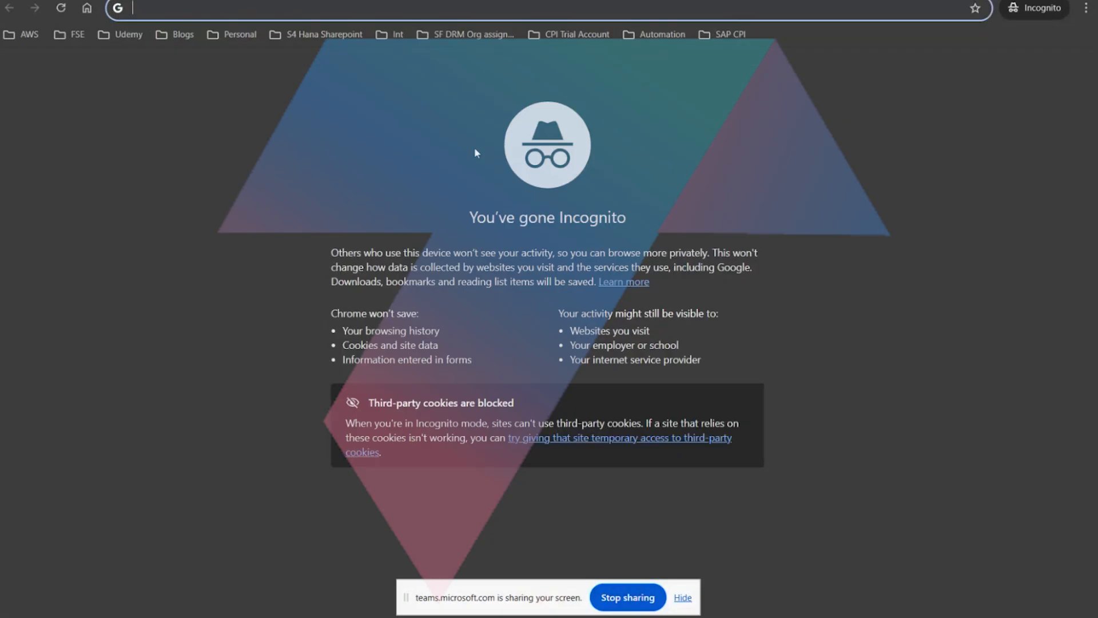
{"action": "left_click", "coordinate": [578, 35]}
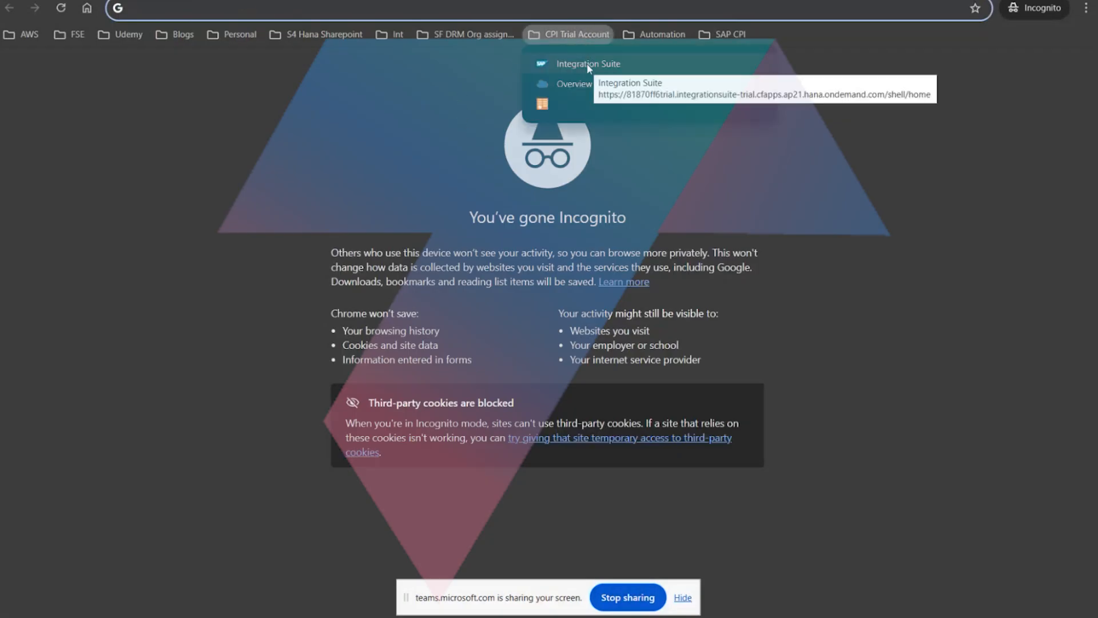
{"action": "left_click", "coordinate": [587, 63]}
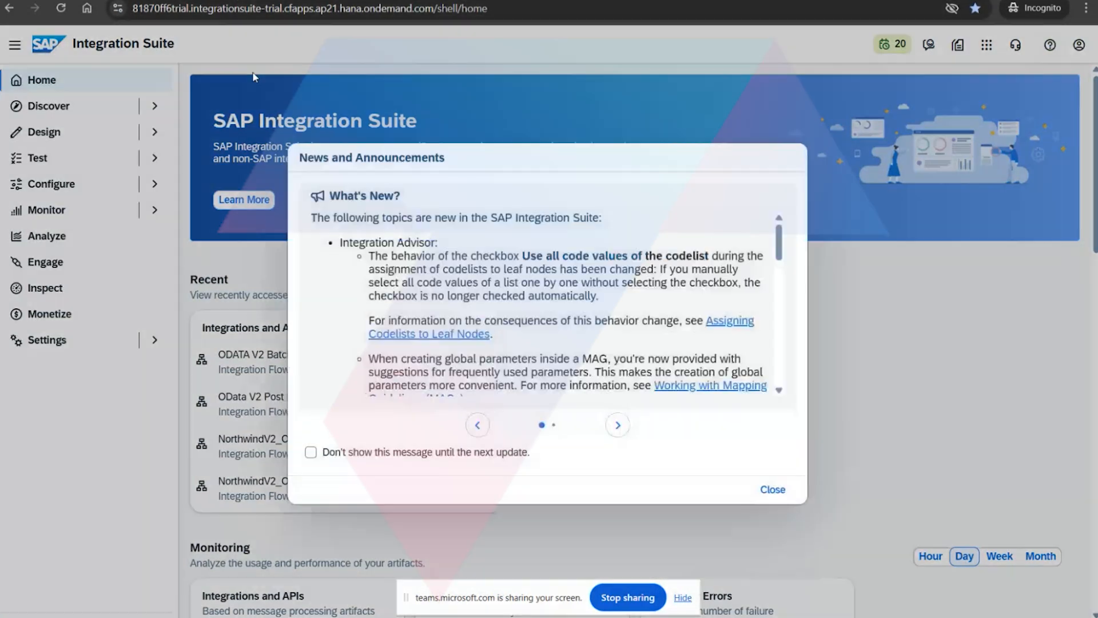
{"action": "left_click", "coordinate": [773, 491]}
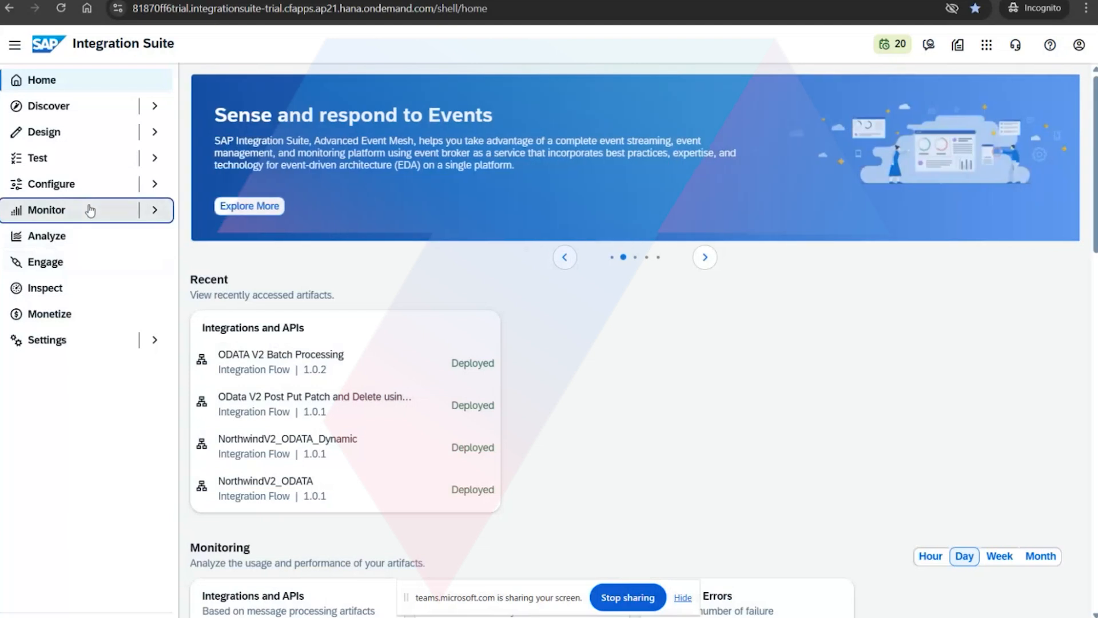
Open the Keystore from the Integrations and APIs monitoring overview and show the entry types that can be added
{"action": "left_click", "coordinate": [88, 209]}
{"action": "left_click", "coordinate": [114, 236]}
{"action": "scroll", "coordinate": [335, 472], "scroll_direction": "down", "scroll_amount": 2}
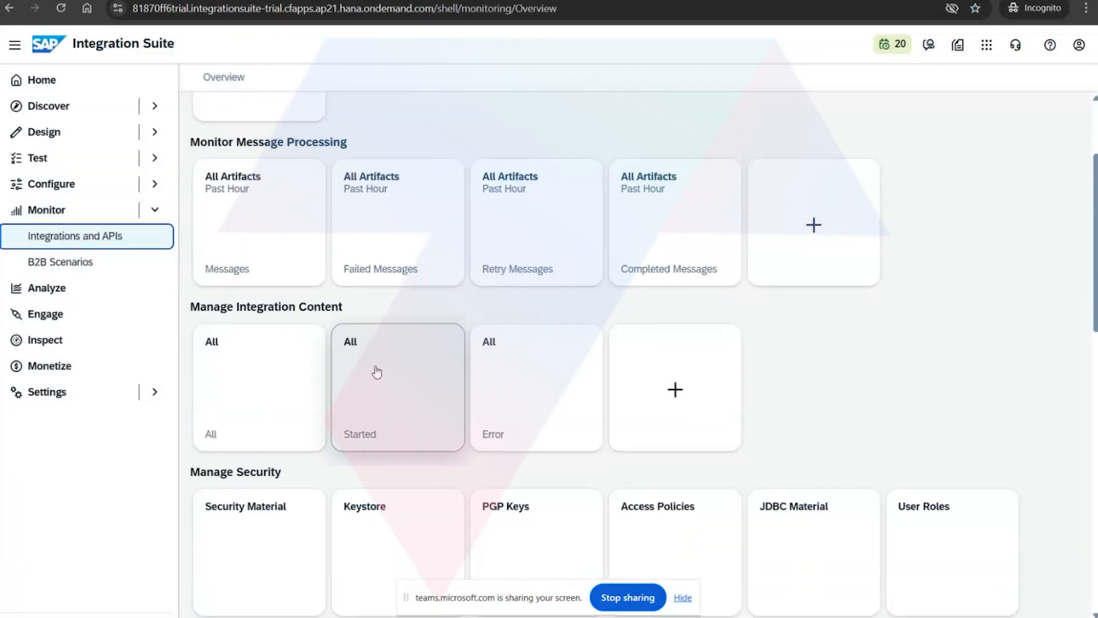
{"action": "left_click", "coordinate": [373, 524]}
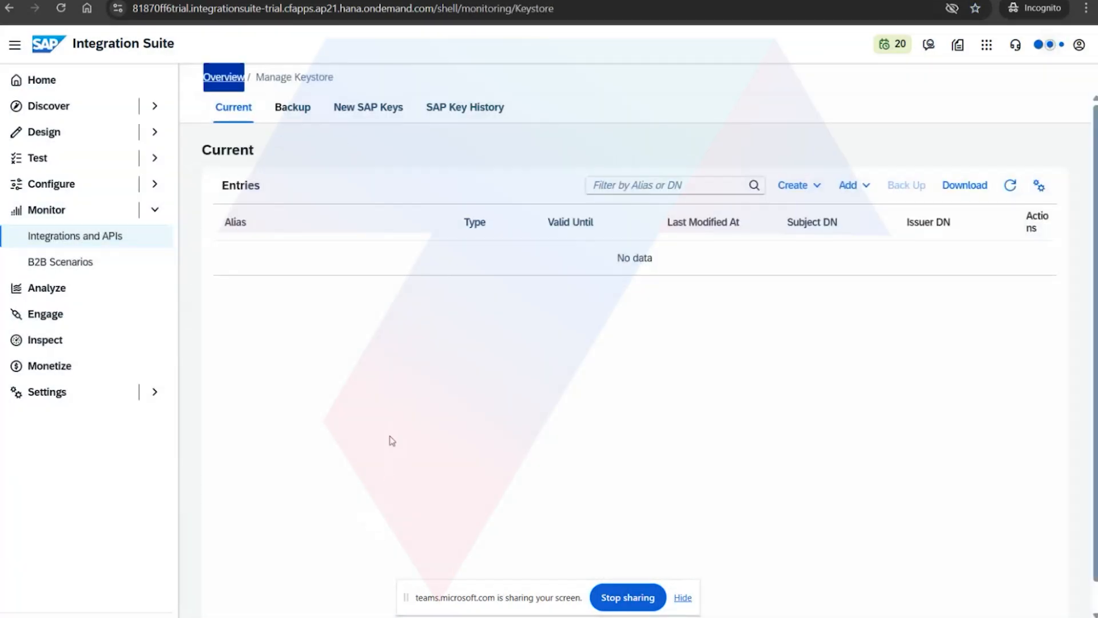
{"action": "left_click", "coordinate": [847, 186]}
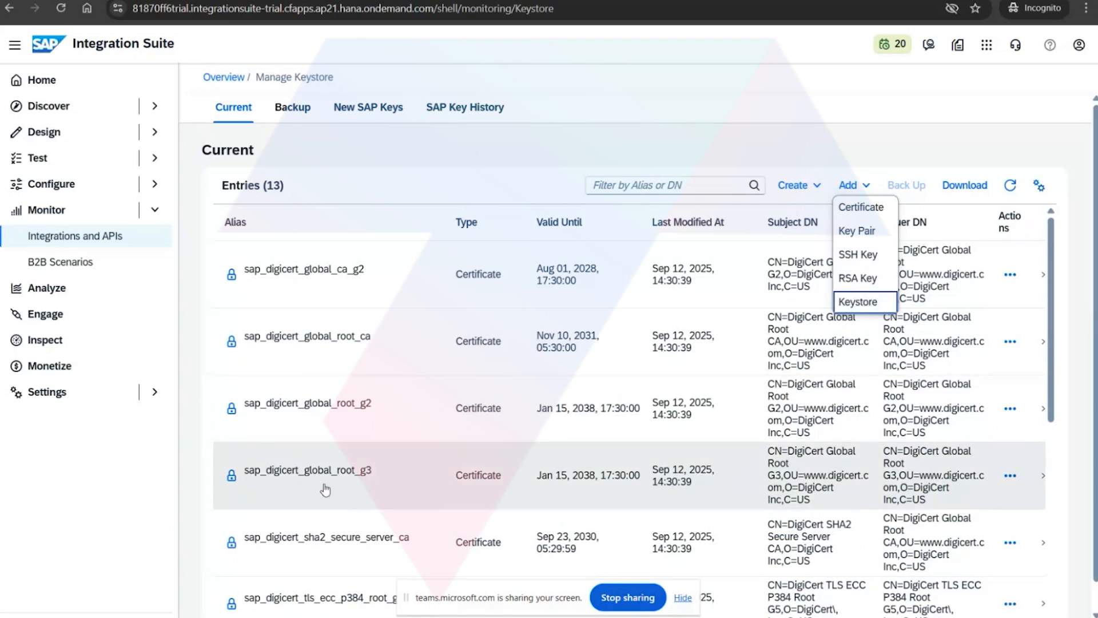
Switch to the Session 4.txt notes in Notepad and review the CSV to XML and XML to CSV converter sections
{"action": "mouse_move", "coordinate": [461, 617]}
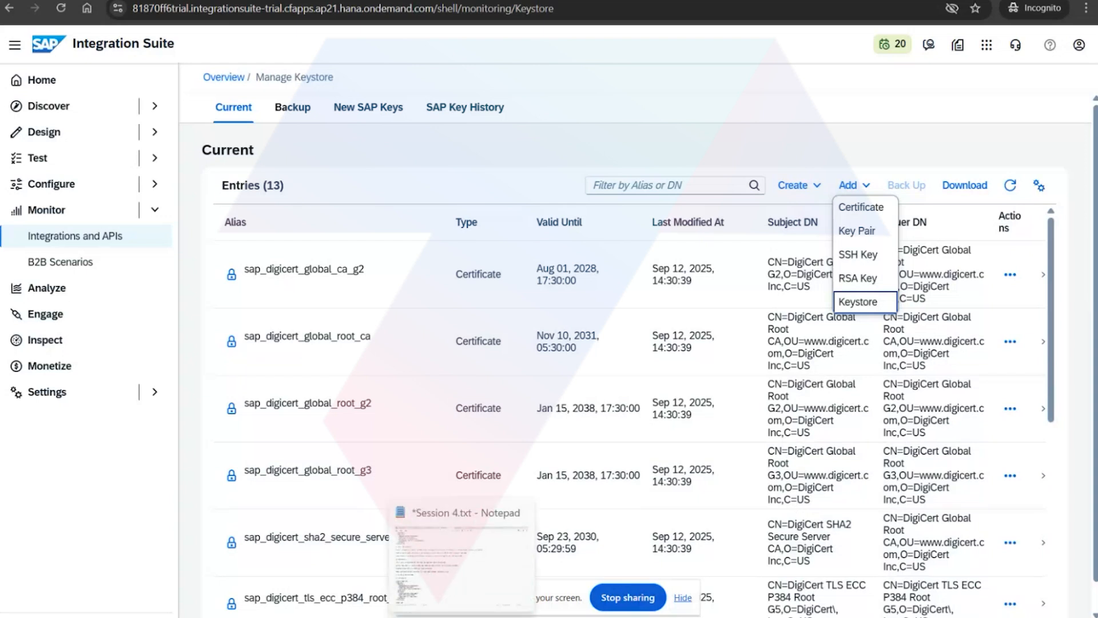
{"action": "left_click", "coordinate": [461, 564]}
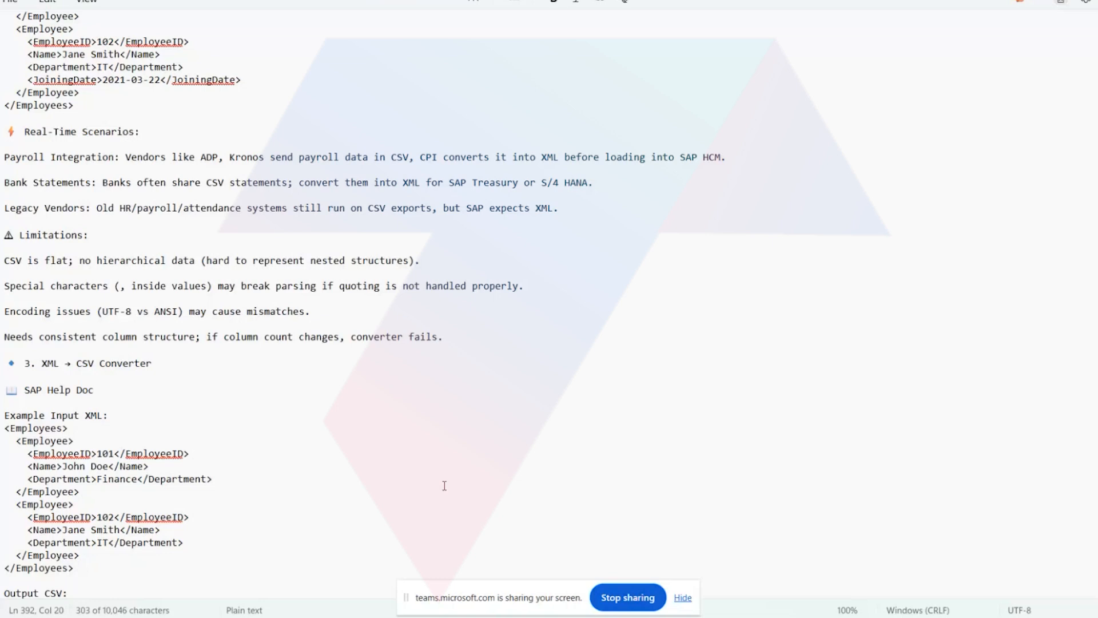
{"action": "scroll", "coordinate": [318, 411], "scroll_direction": "up", "scroll_amount": 1}
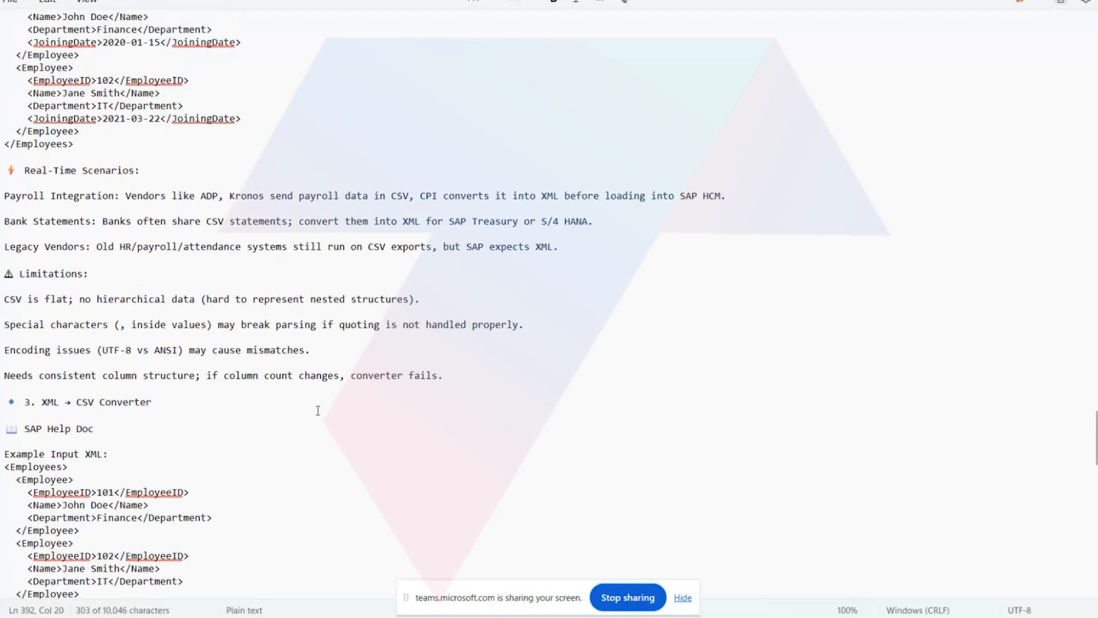
{"action": "scroll", "coordinate": [318, 410], "scroll_direction": "up", "scroll_amount": 4}
{"action": "scroll", "coordinate": [318, 410], "scroll_direction": "down", "scroll_amount": 3}
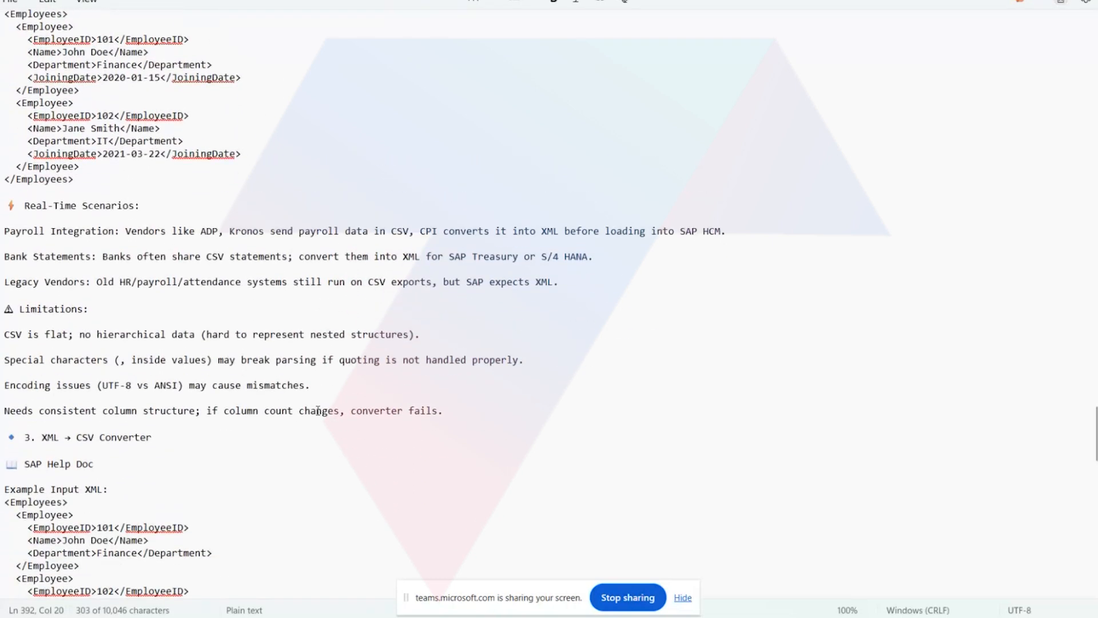
{"action": "scroll", "coordinate": [318, 410], "scroll_direction": "down", "scroll_amount": 4}
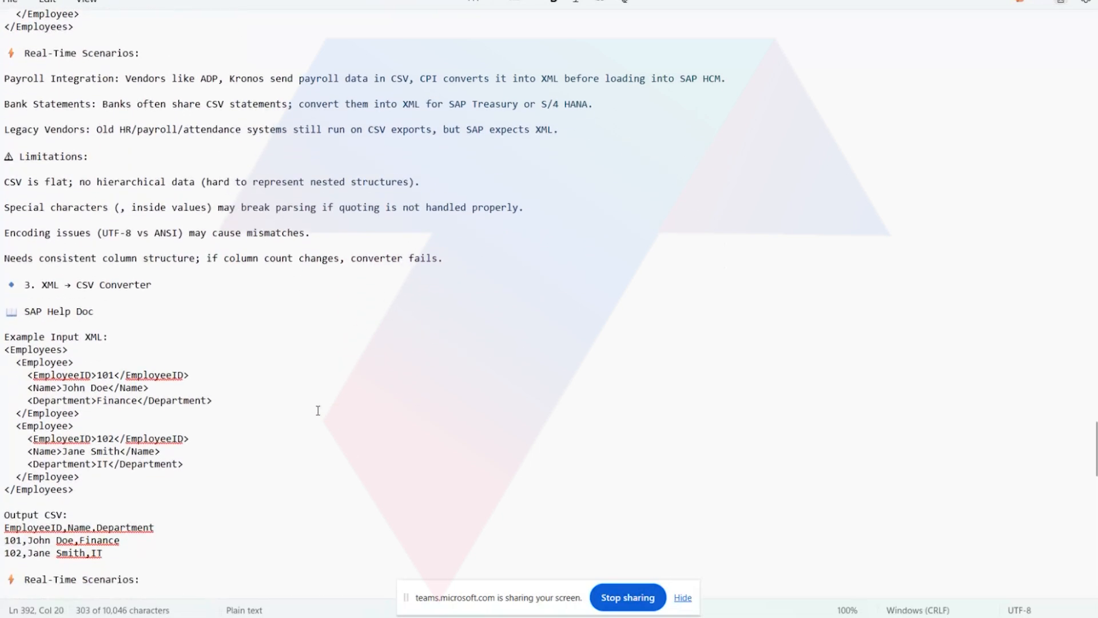
{"action": "scroll", "coordinate": [318, 410], "scroll_direction": "down", "scroll_amount": 5}
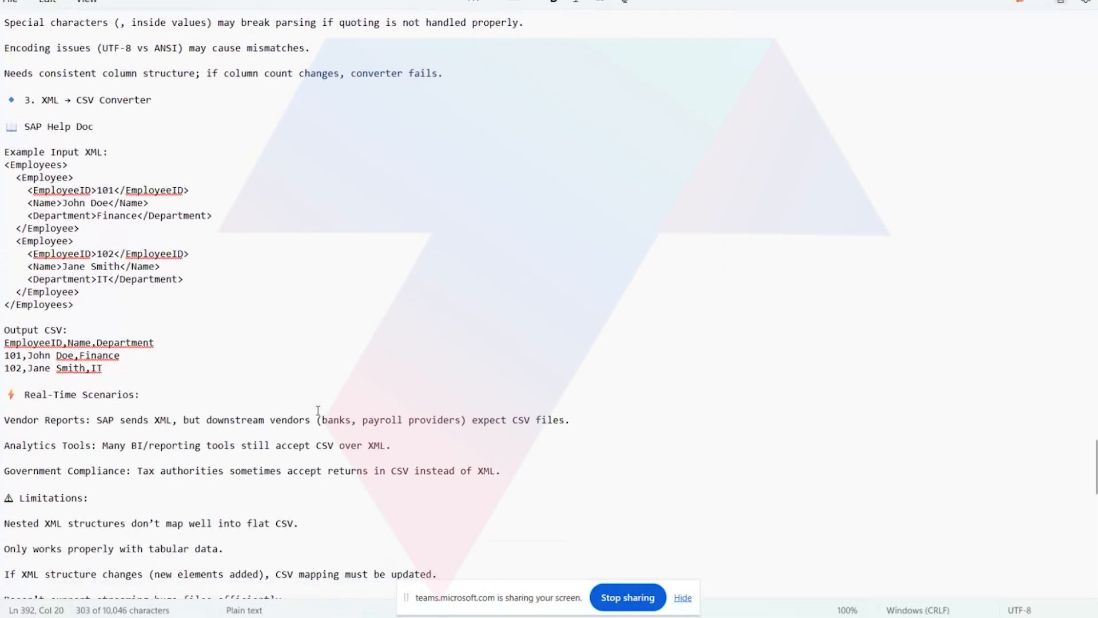
{"action": "scroll", "coordinate": [318, 411], "scroll_direction": "down", "scroll_amount": 5}
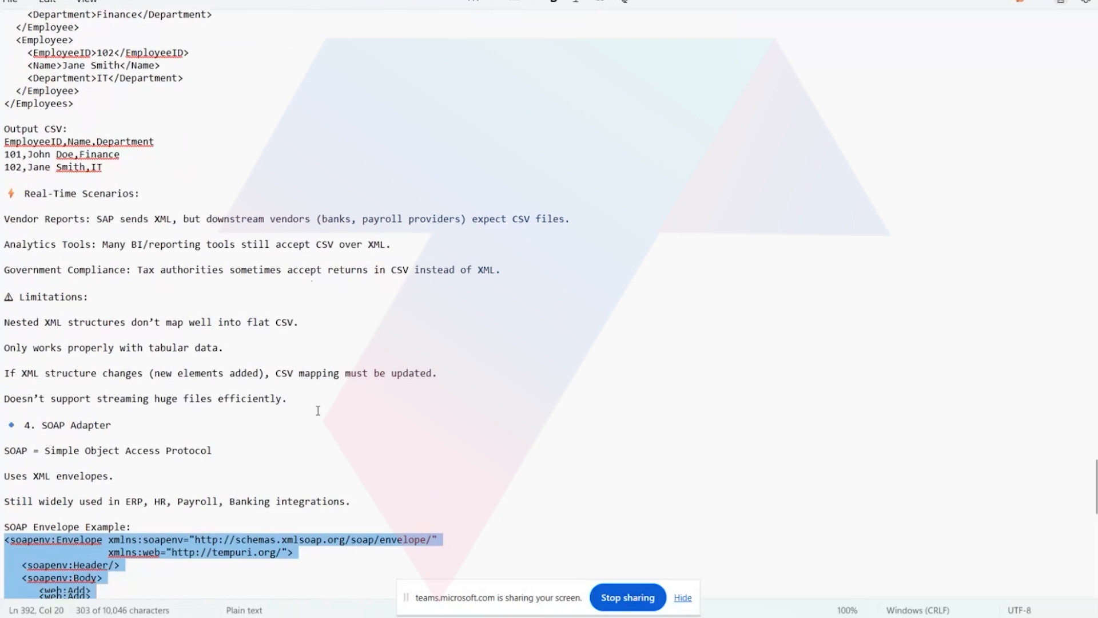
{"action": "scroll", "coordinate": [318, 410], "scroll_direction": "down", "scroll_amount": 1}
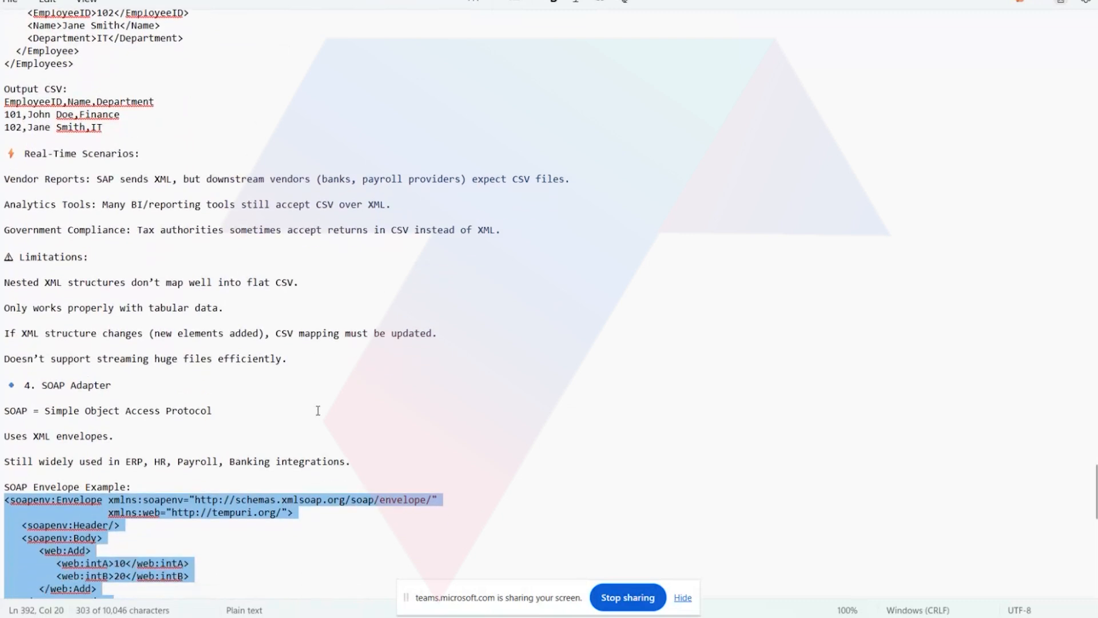
Review the SOAP Adapter notes, including the envelope example, WSDL, SOAP UI, real-time scenarios and hands-on exercises
{"action": "left_click", "coordinate": [377, 461]}
{"action": "scroll", "coordinate": [378, 461], "scroll_direction": "down", "scroll_amount": 2}
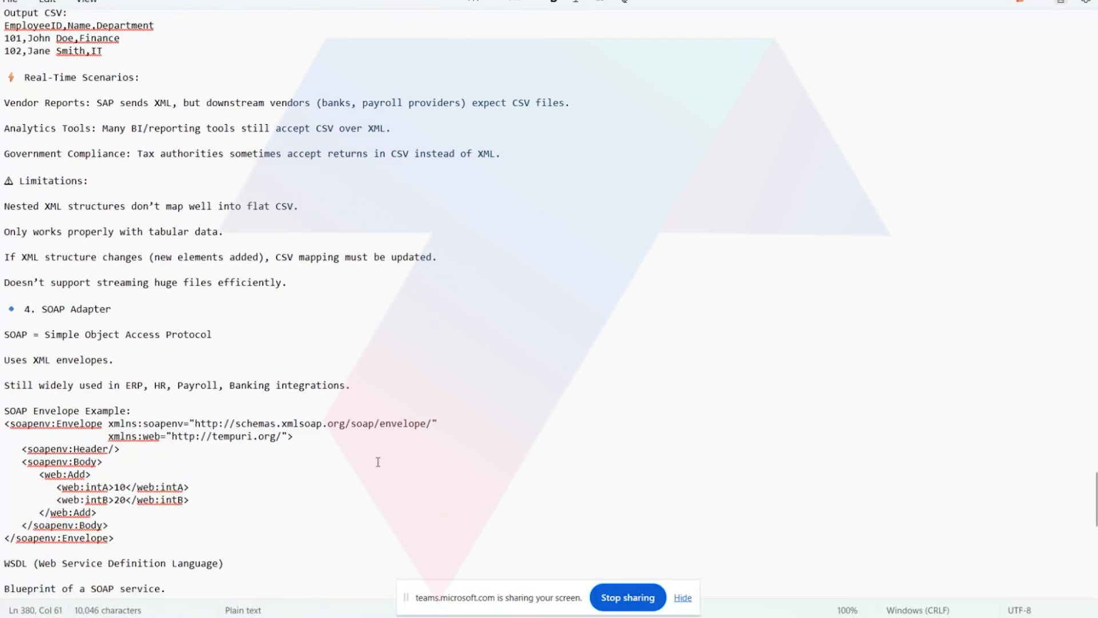
{"action": "scroll", "coordinate": [378, 462], "scroll_direction": "down", "scroll_amount": 6}
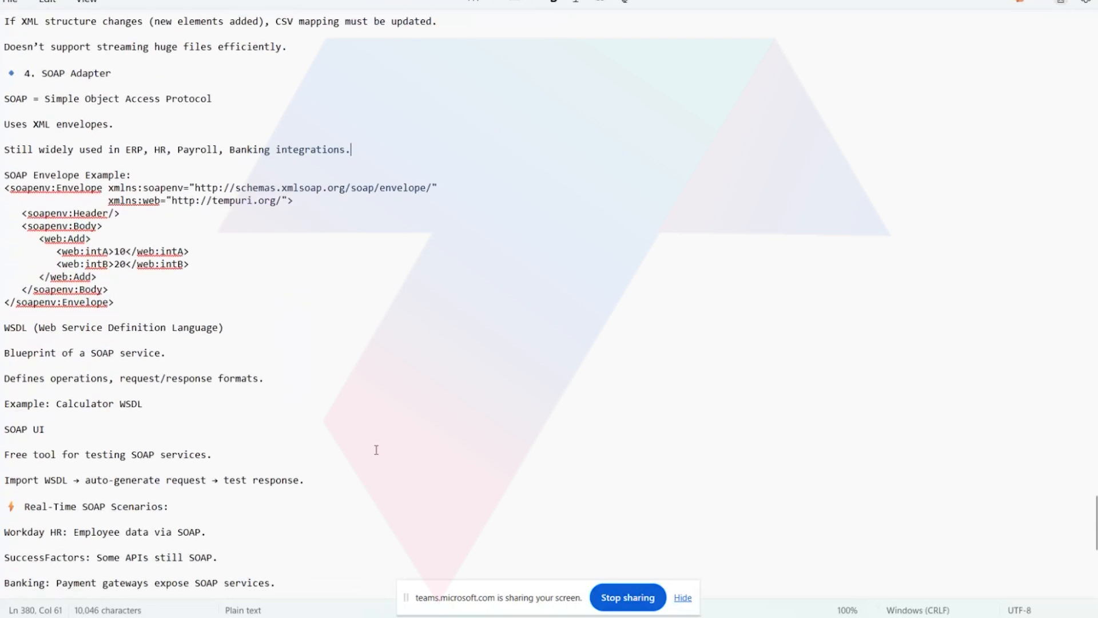
{"action": "scroll", "coordinate": [376, 449], "scroll_direction": "down", "scroll_amount": 1}
{"action": "scroll", "coordinate": [377, 448], "scroll_direction": "down", "scroll_amount": 2}
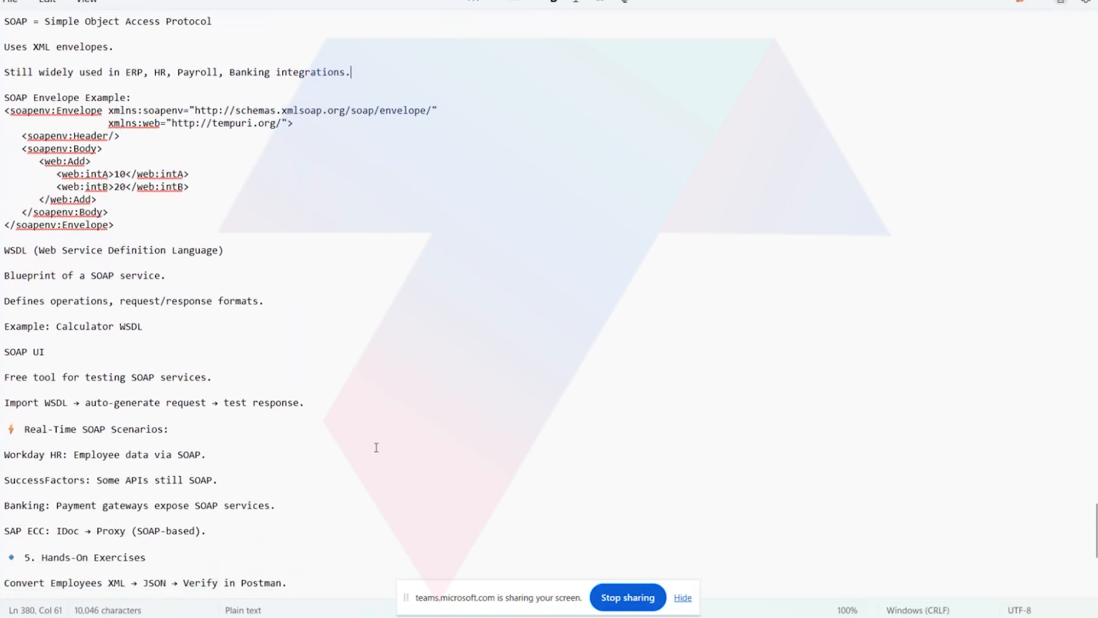
{"action": "scroll", "coordinate": [377, 447], "scroll_direction": "up", "scroll_amount": 1}
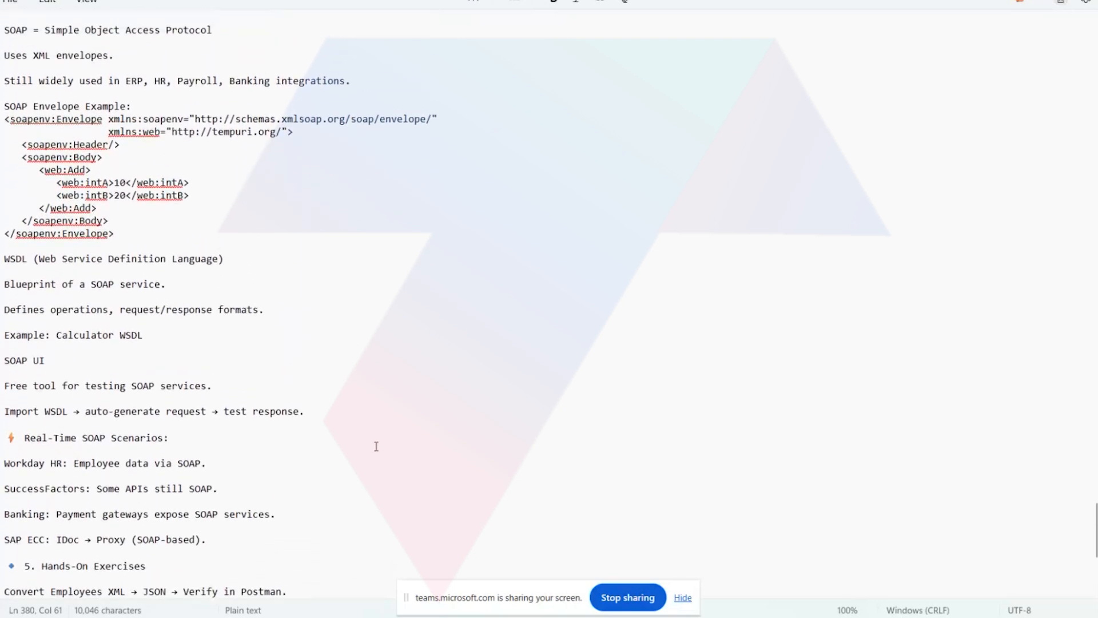
{"action": "scroll", "coordinate": [376, 444], "scroll_direction": "down", "scroll_amount": 2}
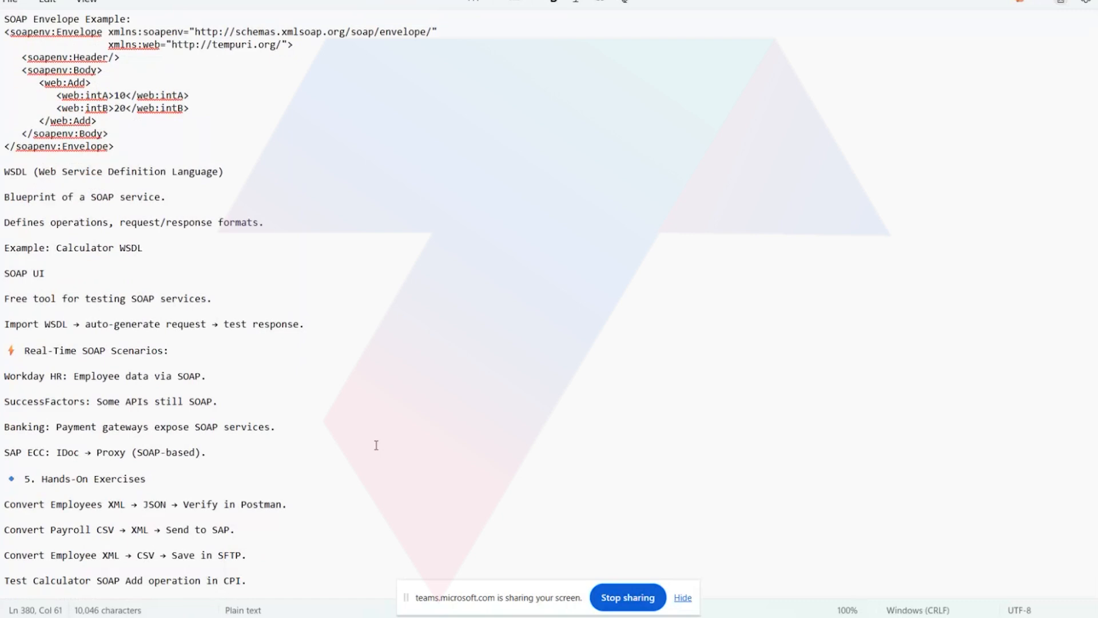
{"action": "scroll", "coordinate": [376, 445], "scroll_direction": "up", "scroll_amount": 3}
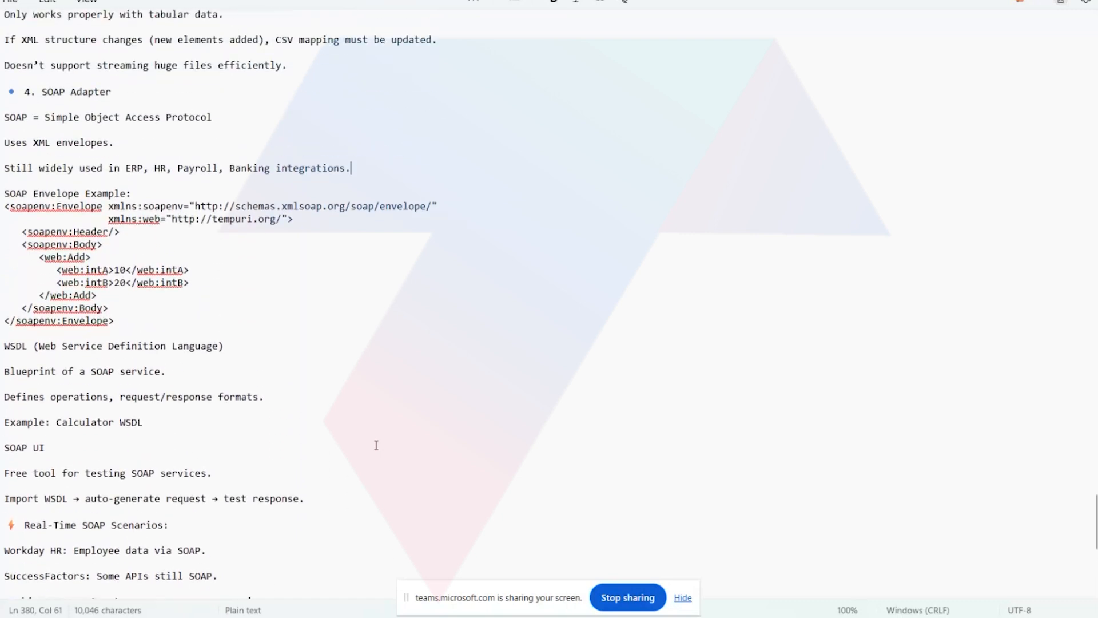
{"action": "scroll", "coordinate": [376, 445], "scroll_direction": "up", "scroll_amount": 1}
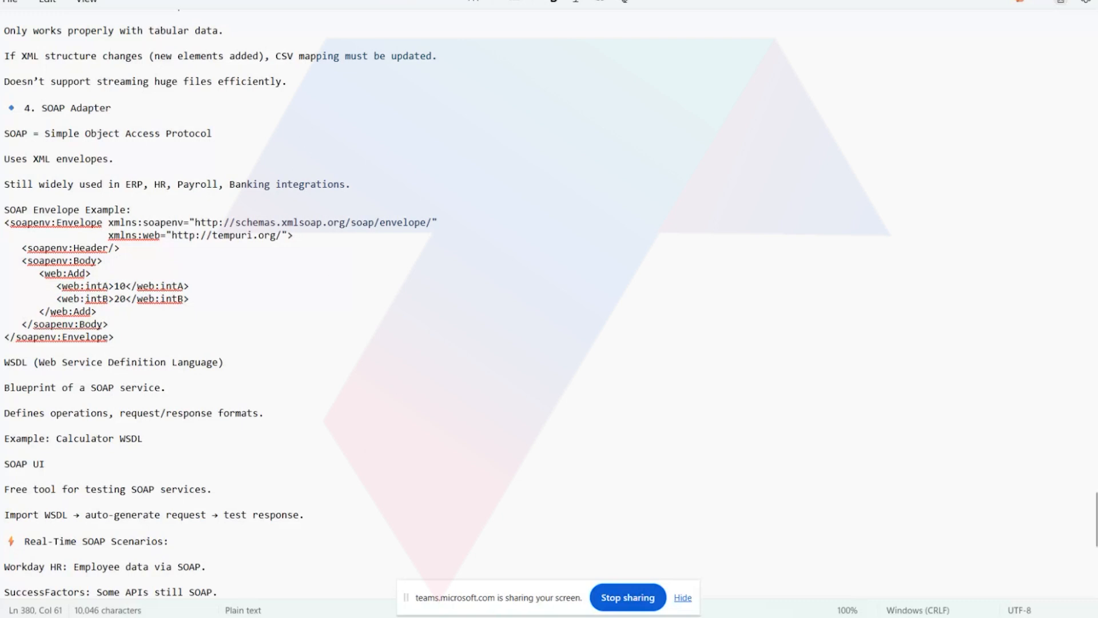
Switch back to the browser, open api.sap.com in a new tab and deny all cookies
{"action": "left_click", "coordinate": [385, 557]}
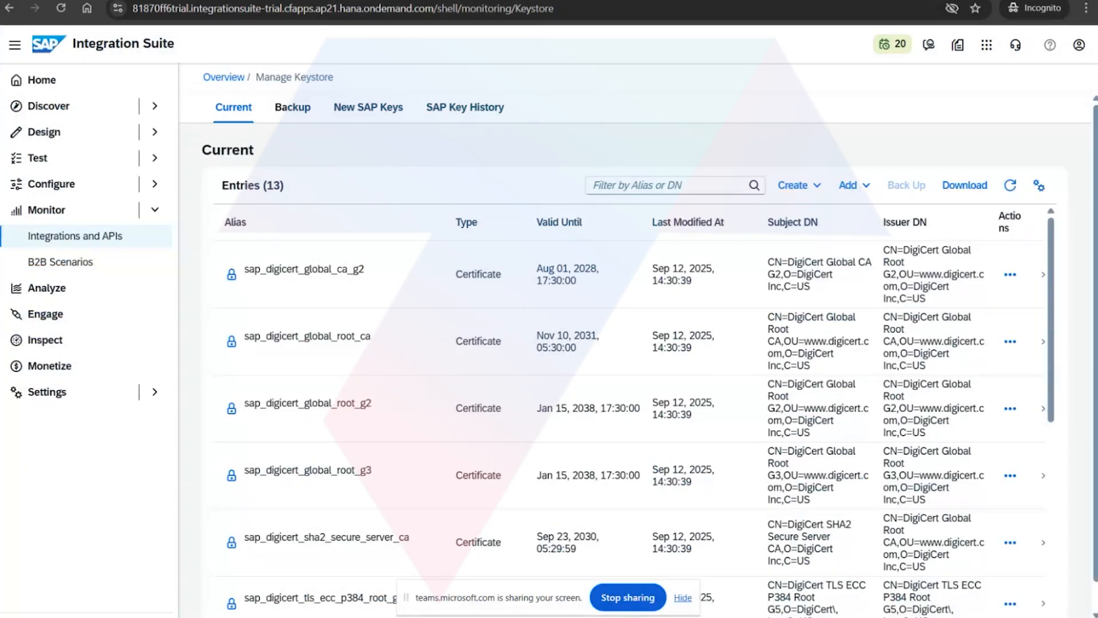
{"action": "key", "text": "ctrl+t"}
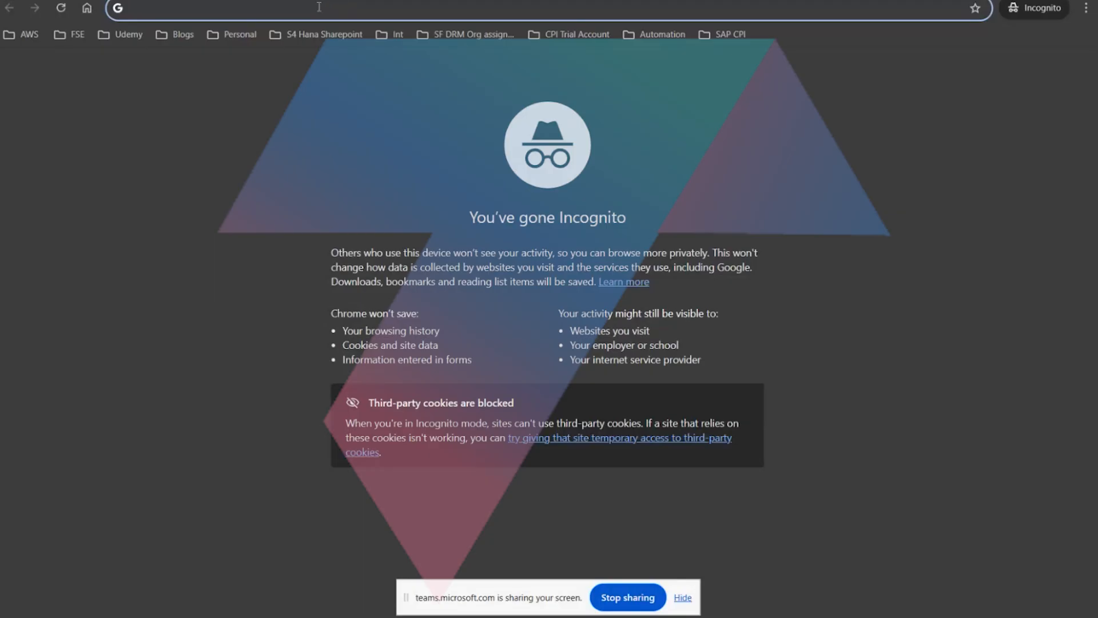
{"action": "type", "text": "api.sap"}
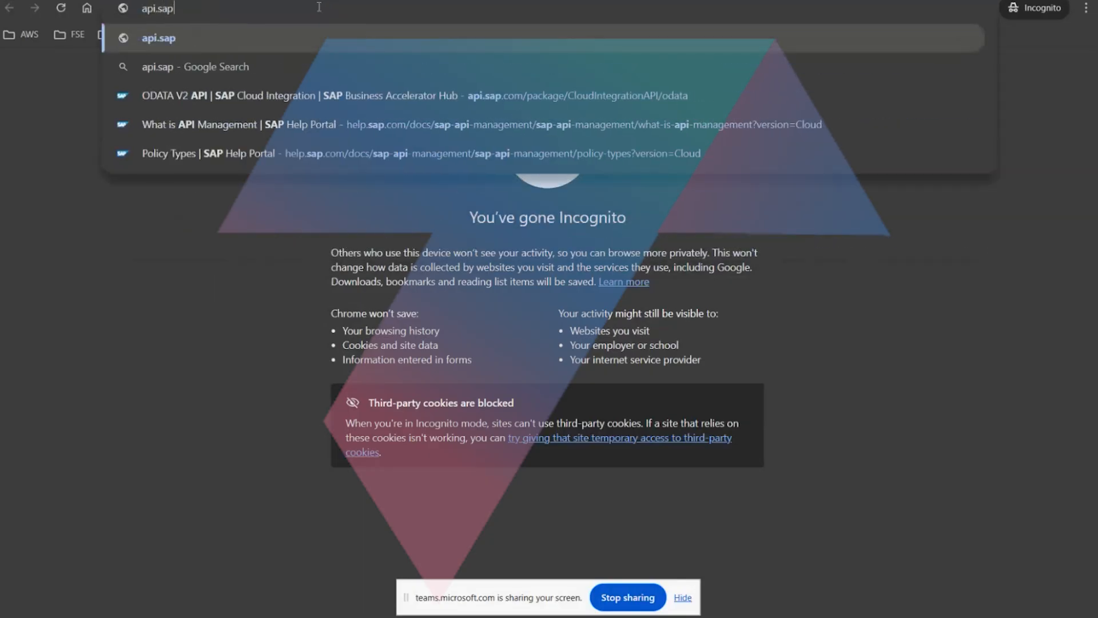
{"action": "type", "text": ".com"}
{"action": "key", "text": "Return"}
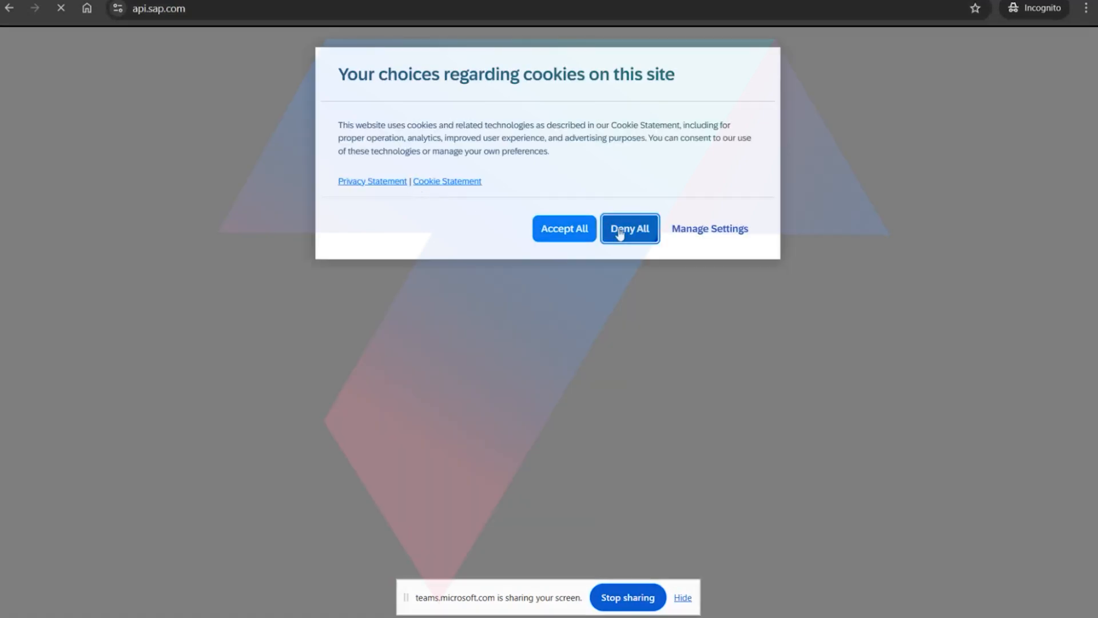
{"action": "left_click", "coordinate": [620, 232]}
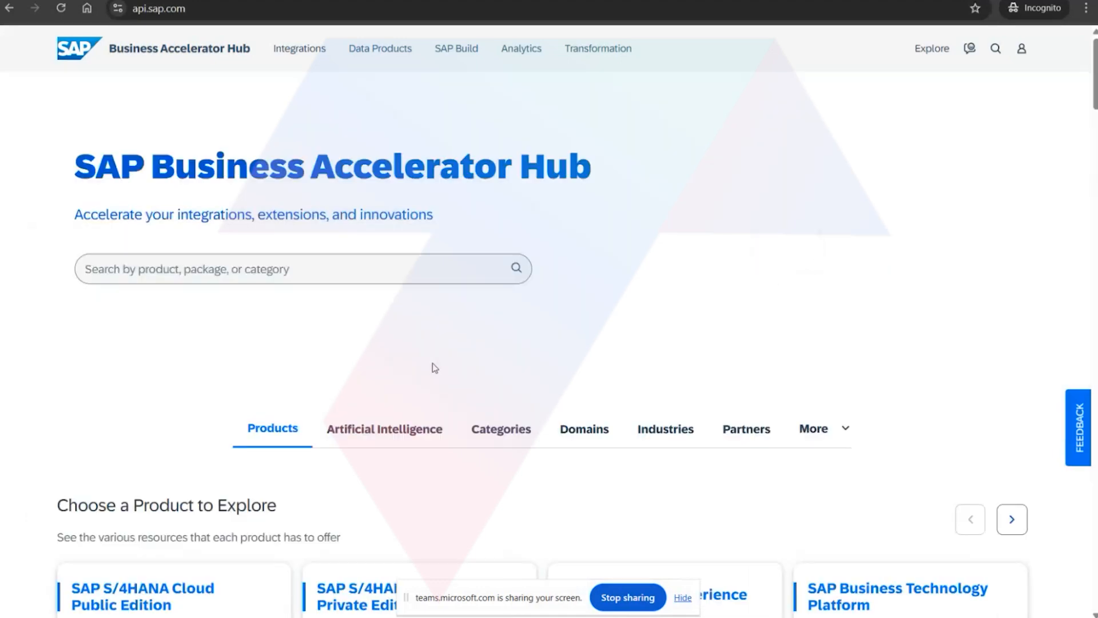
Open the Integrations area of the Business Accelerator Hub and look through its list of products
{"action": "scroll", "coordinate": [435, 368], "scroll_direction": "down", "scroll_amount": 3}
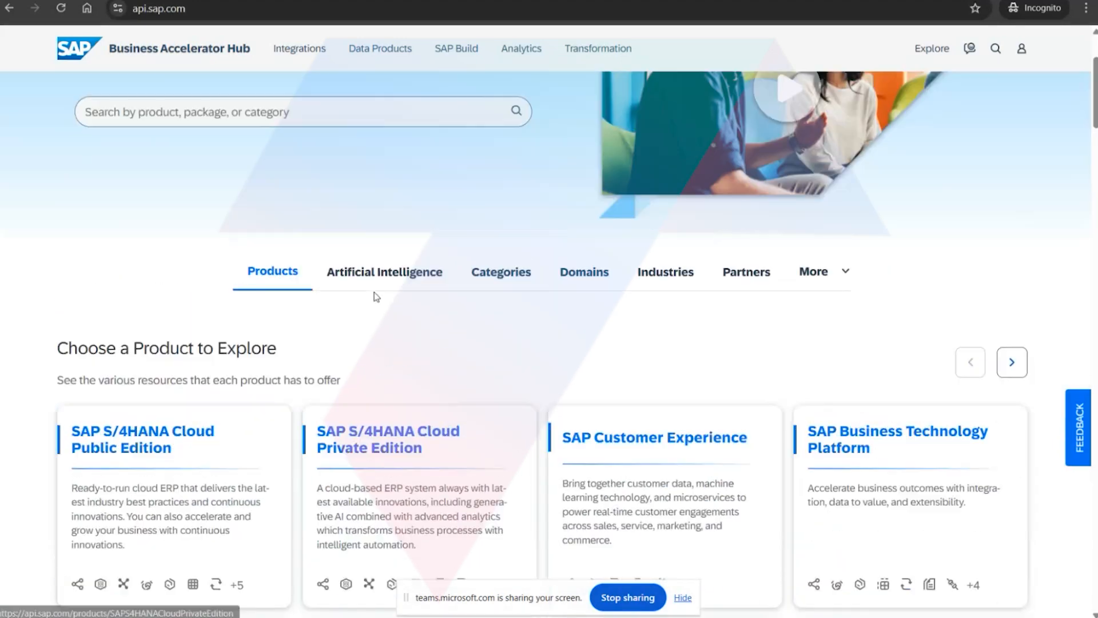
{"action": "scroll", "coordinate": [376, 297], "scroll_direction": "up", "scroll_amount": 3}
{"action": "left_click", "coordinate": [290, 49]}
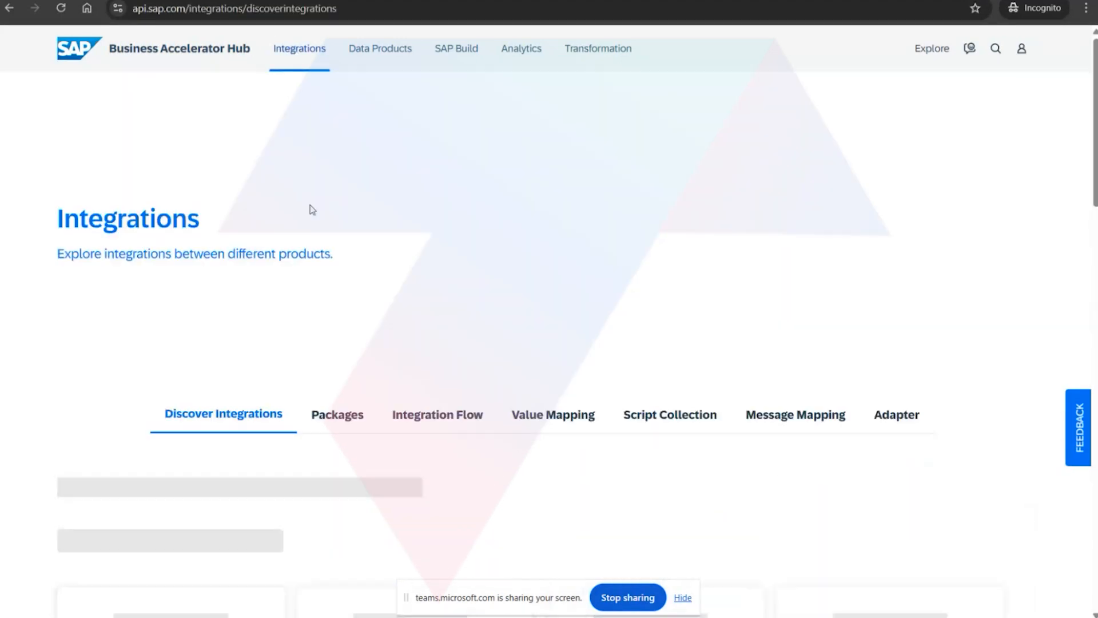
{"action": "scroll", "coordinate": [357, 395], "scroll_direction": "down", "scroll_amount": 4}
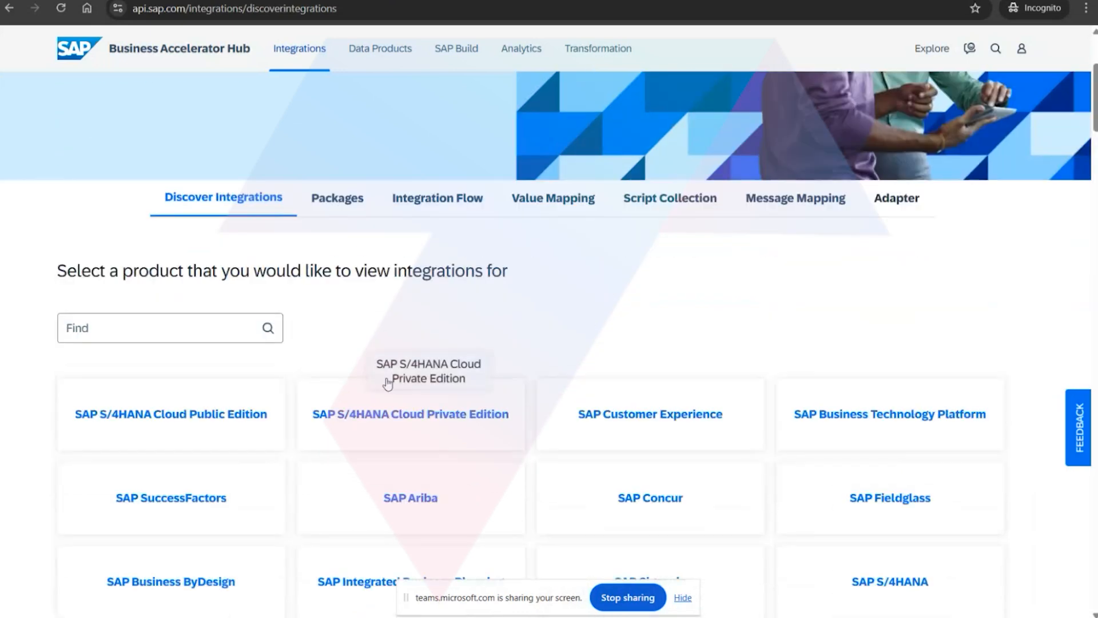
{"action": "scroll", "coordinate": [598, 307], "scroll_direction": "down", "scroll_amount": 1}
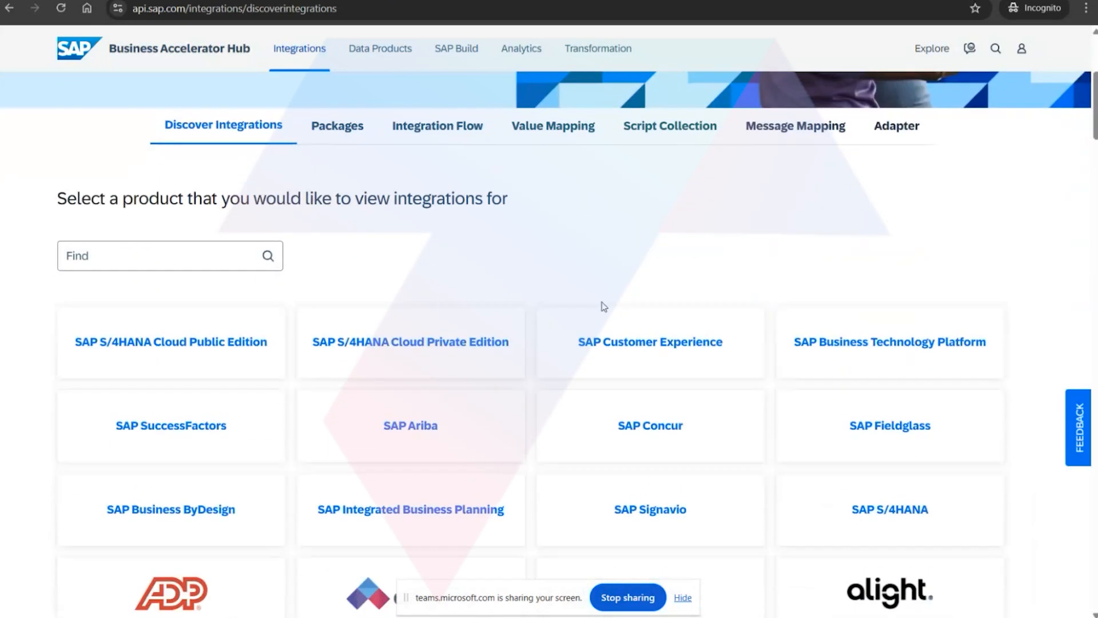
Open the integration flow catalog and search it for "API"
{"action": "left_click", "coordinate": [437, 127]}
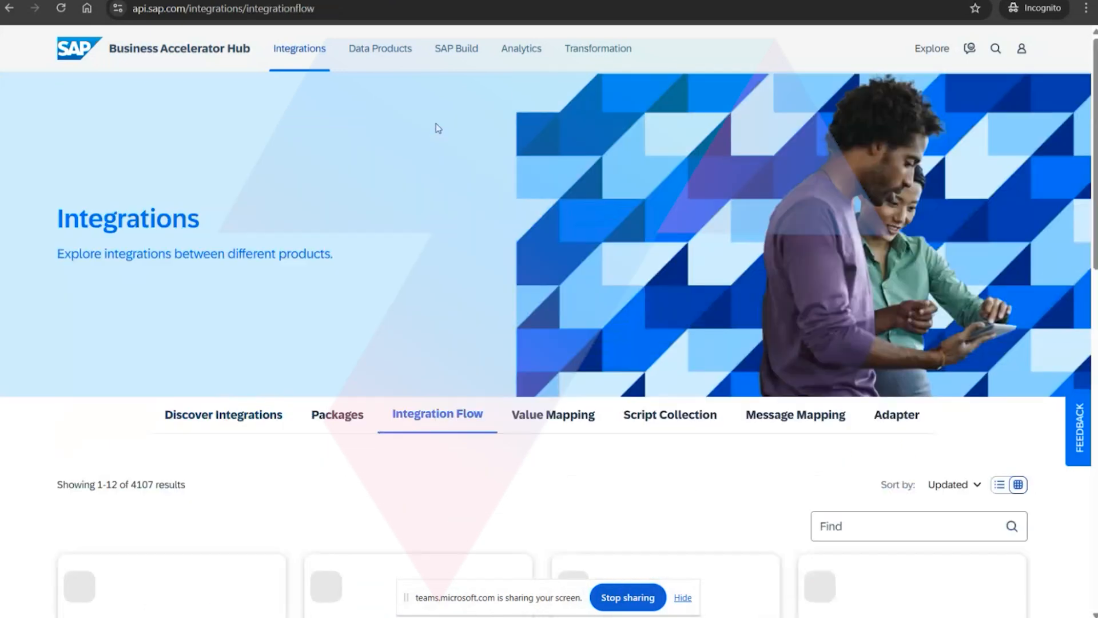
{"action": "scroll", "coordinate": [444, 387], "scroll_direction": "down", "scroll_amount": 5}
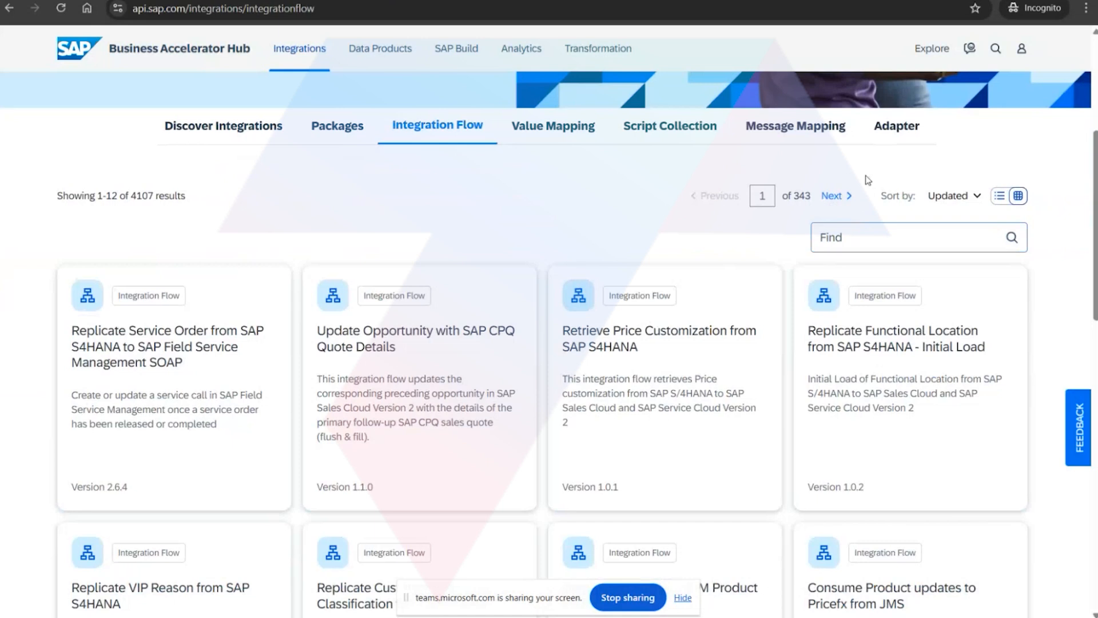
{"action": "left_click", "coordinate": [829, 238]}
{"action": "type", "text": "API"}
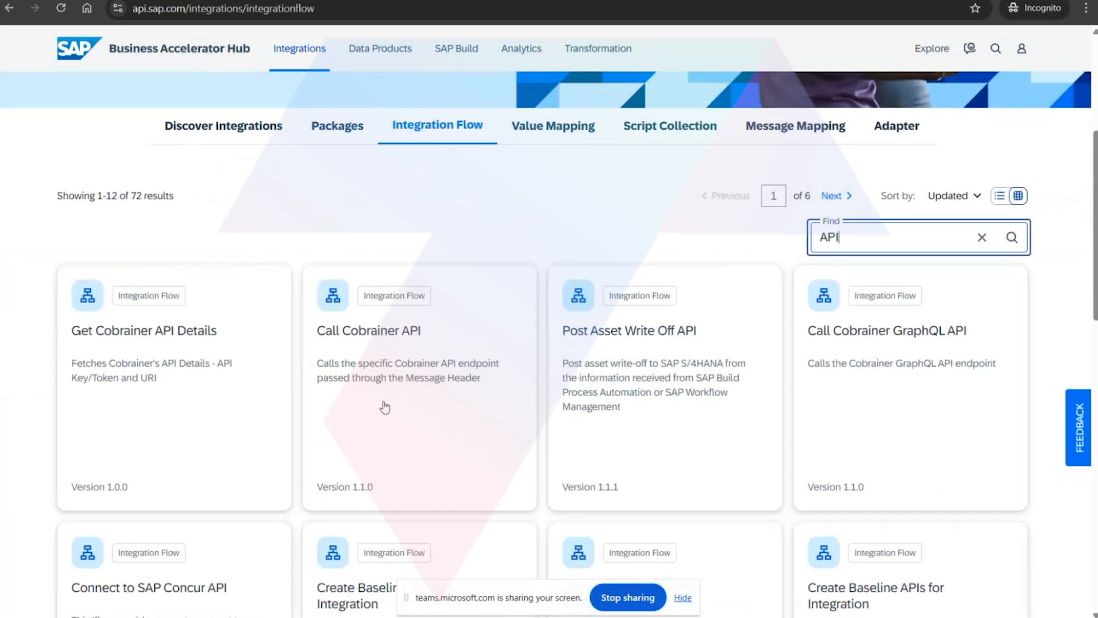
Open the "Get Cobrainer API Details" integration flow, look over its overview and documents, and return to the catalog
{"action": "left_click", "coordinate": [189, 333]}
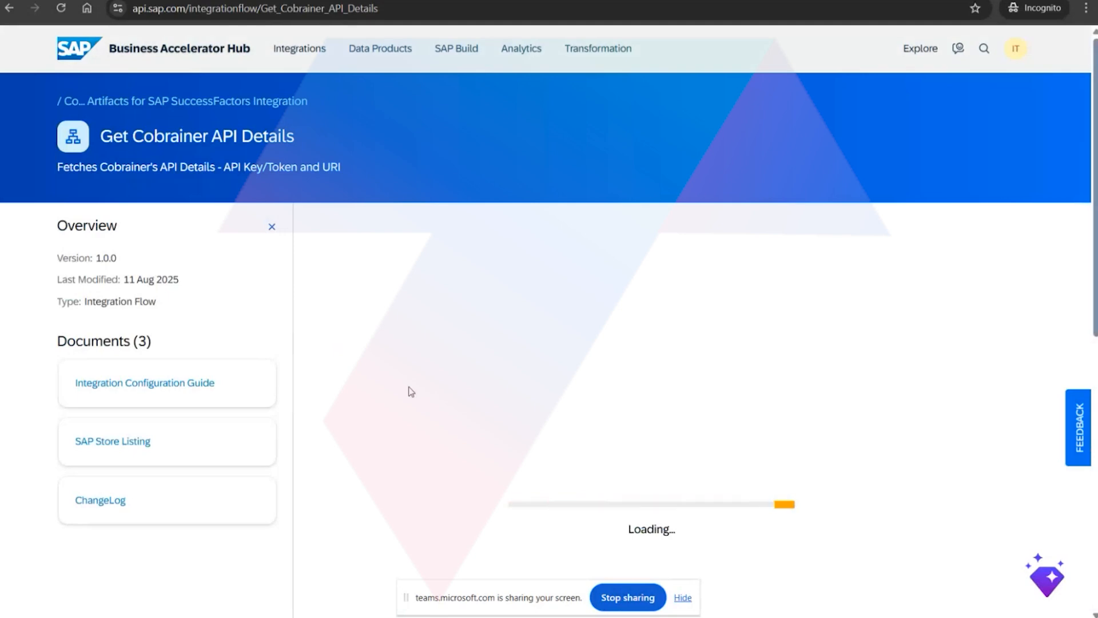
{"action": "scroll", "coordinate": [412, 392], "scroll_direction": "down", "scroll_amount": 4}
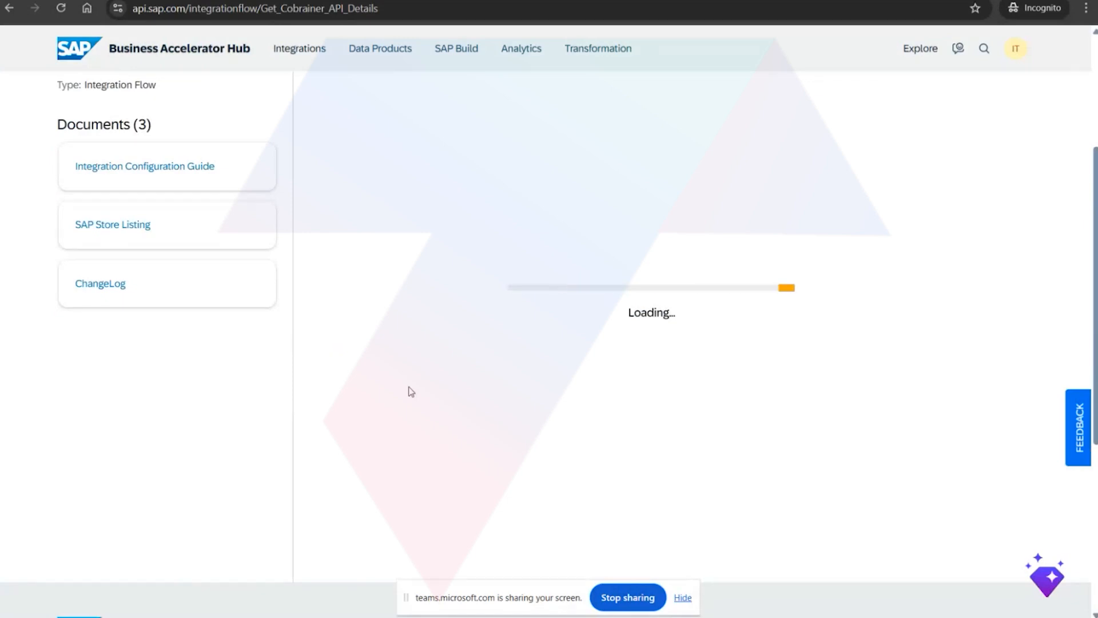
{"action": "scroll", "coordinate": [412, 391], "scroll_direction": "up", "scroll_amount": 3}
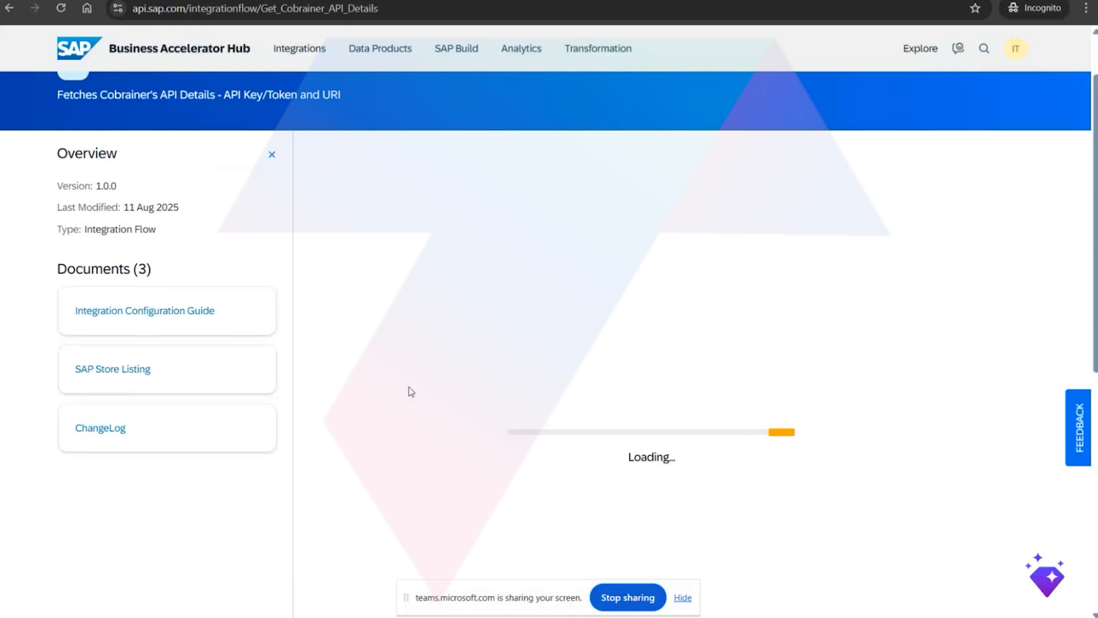
{"action": "scroll", "coordinate": [410, 390], "scroll_direction": "up", "scroll_amount": 2}
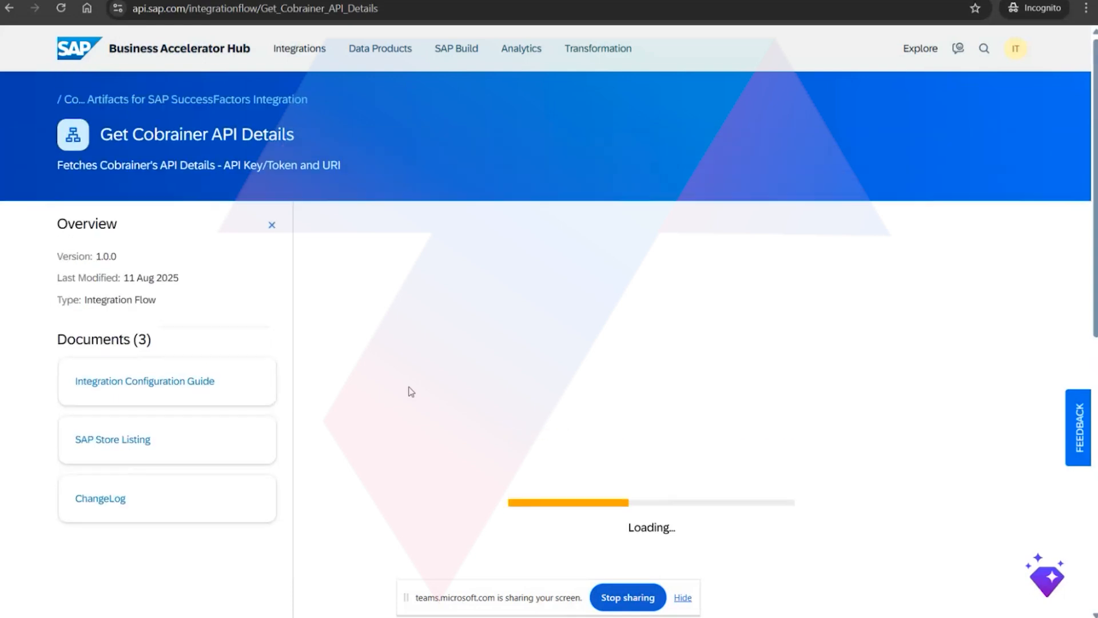
{"action": "left_click", "coordinate": [15, 11]}
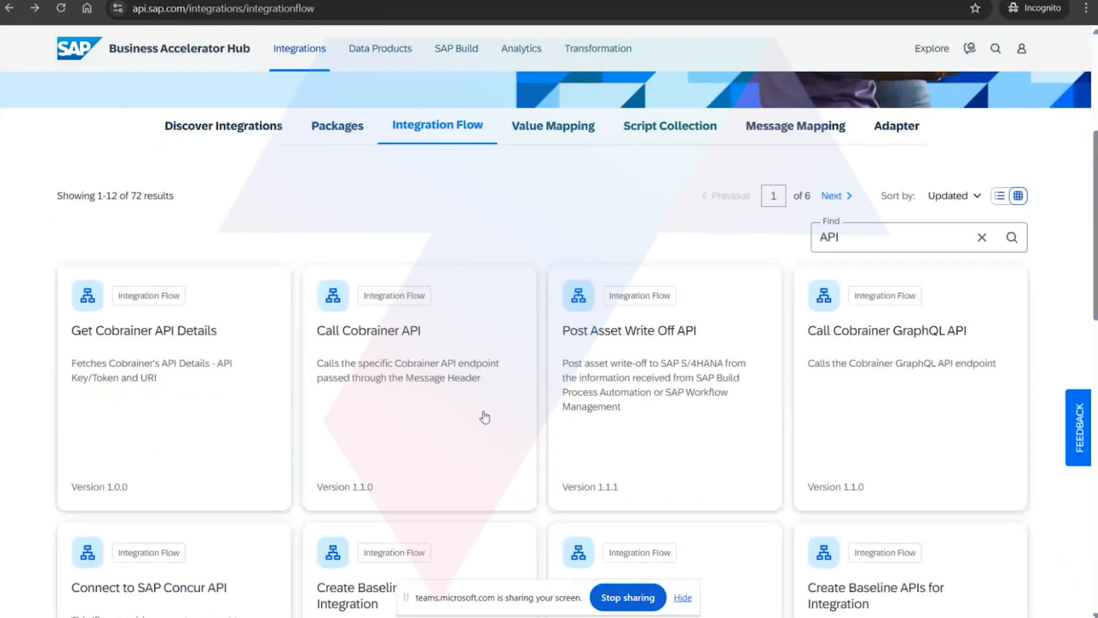
Look over the API results and search the integration flow catalog for "Keystire" instead
{"action": "scroll", "coordinate": [514, 431], "scroll_direction": "down", "scroll_amount": 3}
{"action": "scroll", "coordinate": [516, 431], "scroll_direction": "up", "scroll_amount": 4}
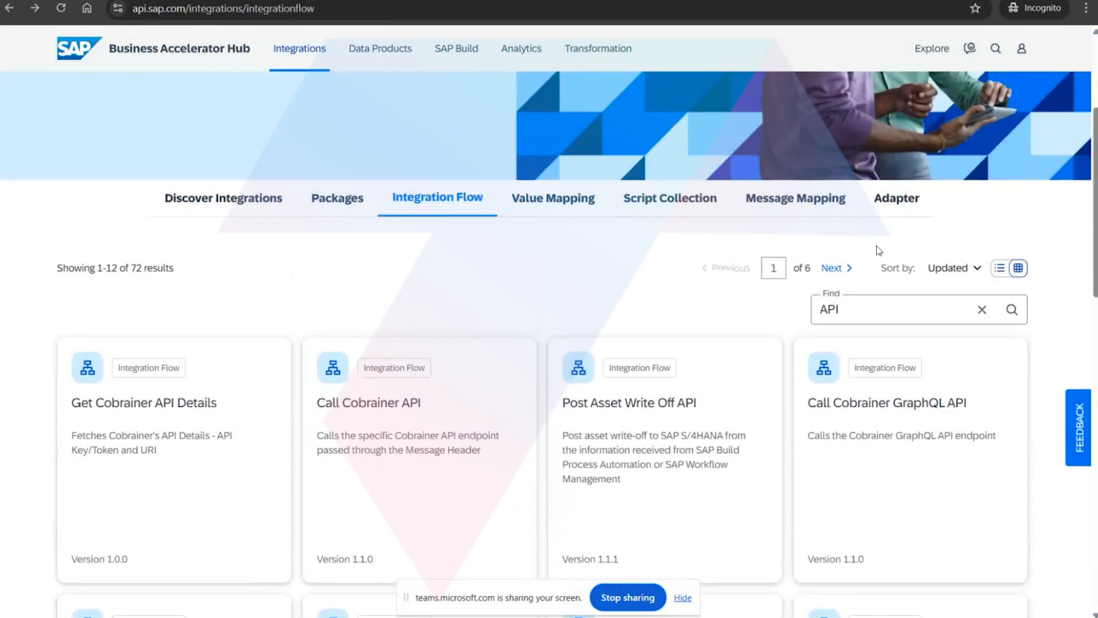
{"action": "left_click", "coordinate": [873, 309]}
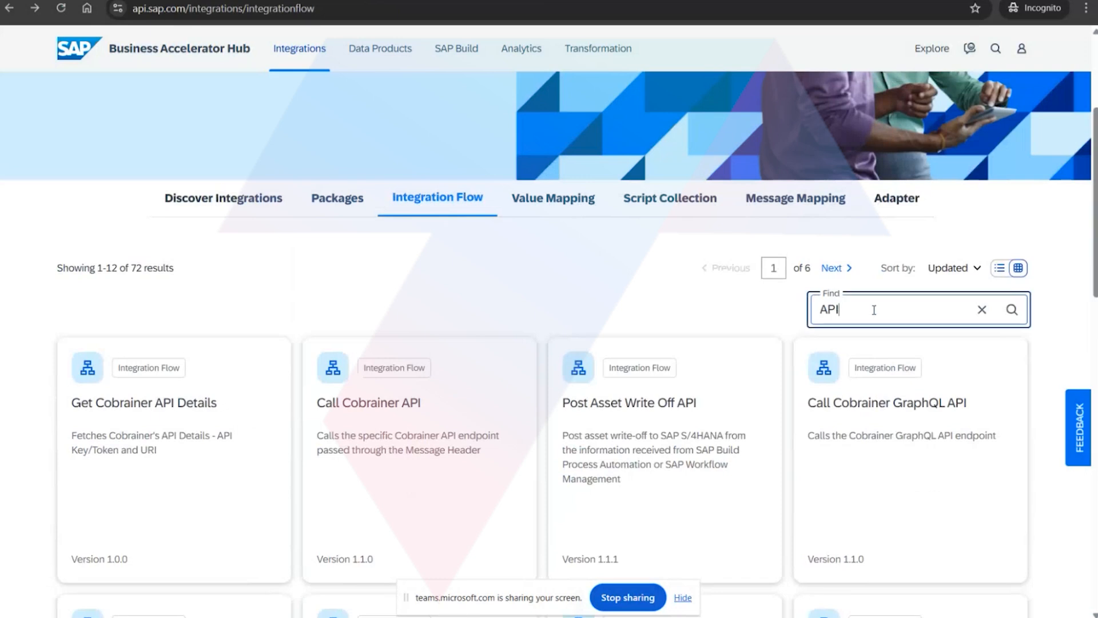
{"action": "key", "text": "BackSpace"}
{"action": "key", "text": "BackSpace"}
{"action": "type", "text": "Keystire"}
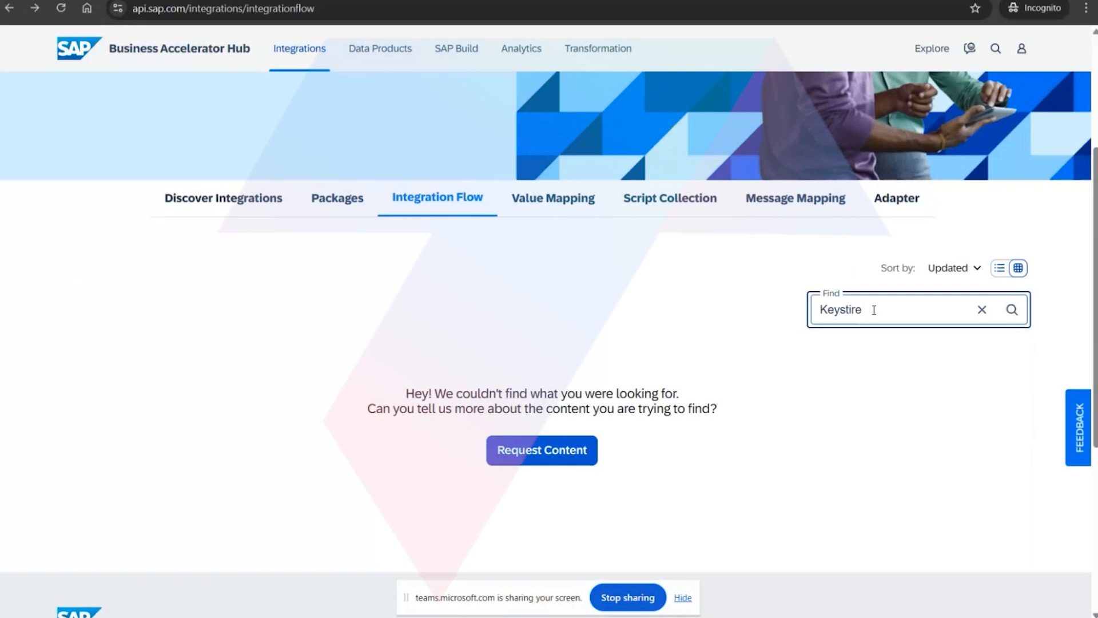
Replace the integration flow search term with "Product" and look through the matching flows
{"action": "key", "text": "BackSpace"}
{"action": "key", "text": "BackSpace"}
{"action": "key", "text": "BackSpace"}
{"action": "key", "text": "BackSpace"}
{"action": "key", "text": "BackSpace"}
{"action": "key", "text": "BackSpace"}
{"action": "key", "text": "BackSpace"}
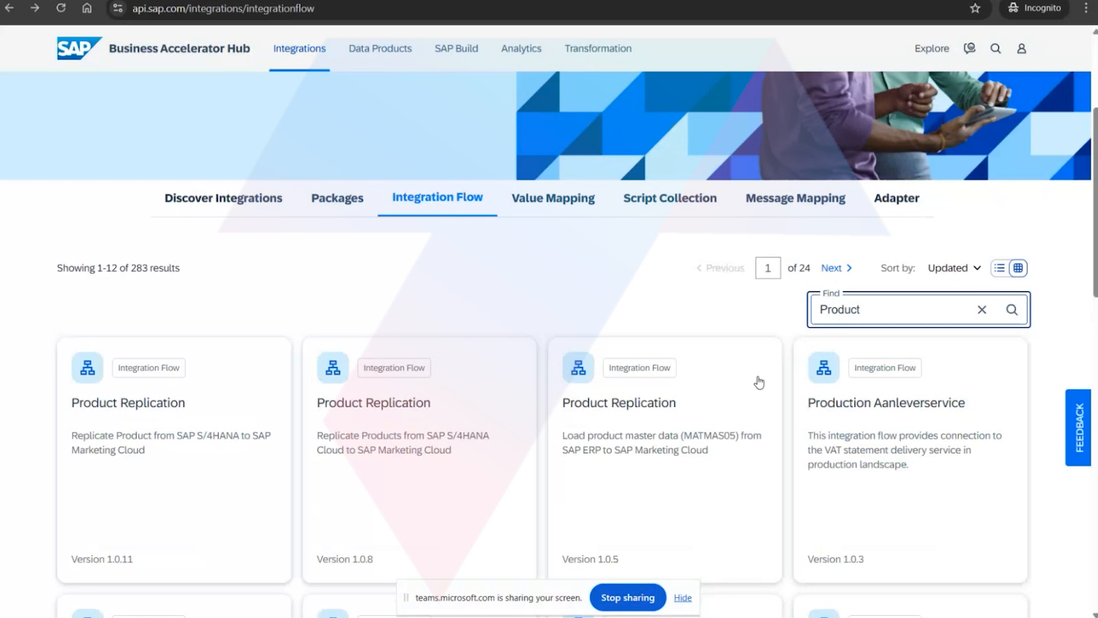
{"action": "scroll", "coordinate": [760, 395], "scroll_direction": "down", "scroll_amount": 2}
{"action": "scroll", "coordinate": [765, 423], "scroll_direction": "down", "scroll_amount": 5}
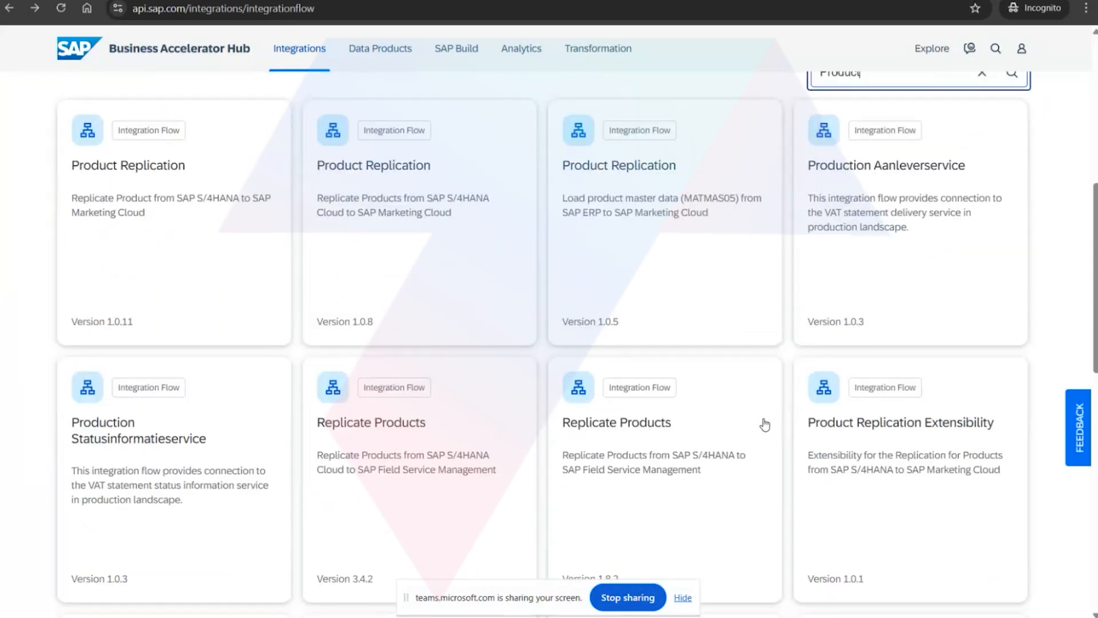
Narrow the integration flow search to "Product API" and look through the listed flows
{"action": "scroll", "coordinate": [765, 423], "scroll_direction": "up", "scroll_amount": 3}
{"action": "scroll", "coordinate": [927, 286], "scroll_direction": "up", "scroll_amount": 4}
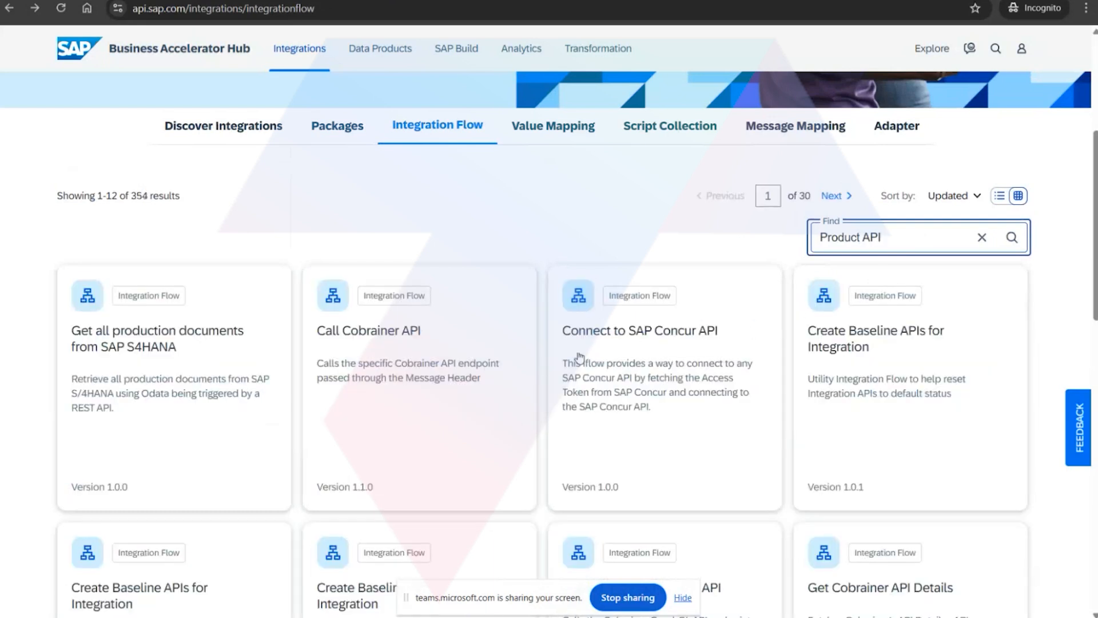
{"action": "scroll", "coordinate": [540, 379], "scroll_direction": "down", "scroll_amount": 4}
{"action": "scroll", "coordinate": [540, 379], "scroll_direction": "down", "scroll_amount": 3}
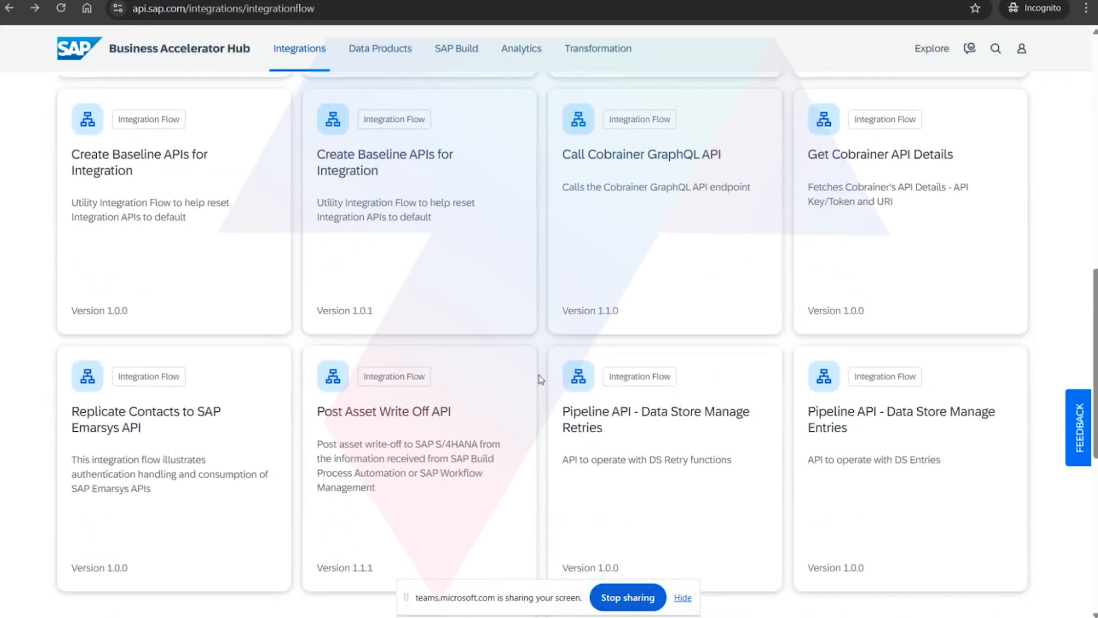
{"action": "scroll", "coordinate": [540, 379], "scroll_direction": "up", "scroll_amount": 2}
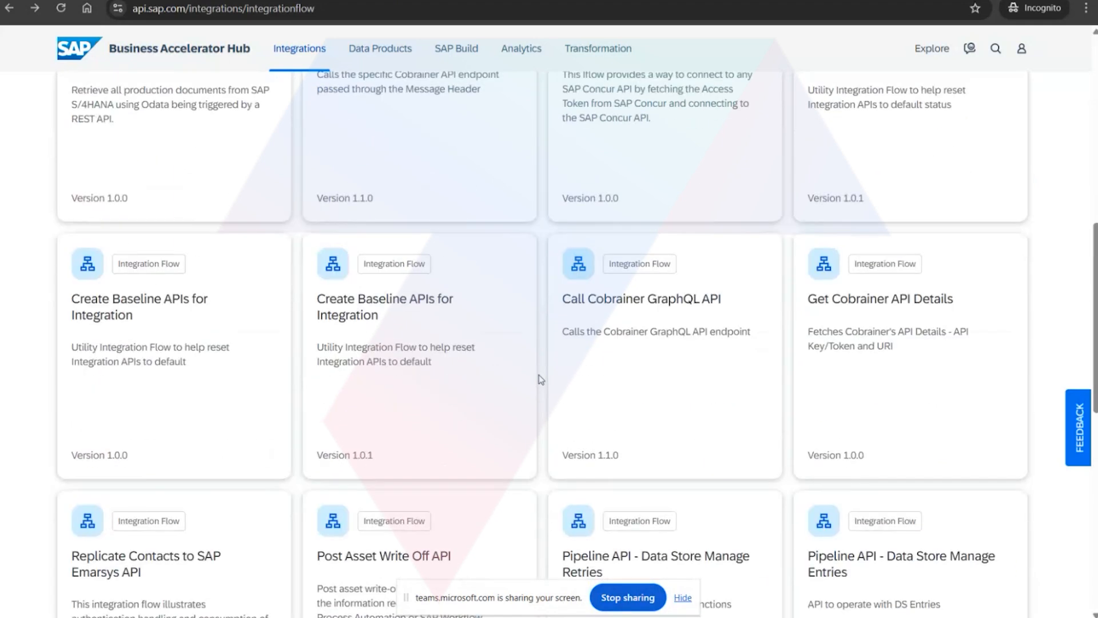
{"action": "scroll", "coordinate": [540, 378], "scroll_direction": "down", "scroll_amount": 3}
{"action": "scroll", "coordinate": [607, 411], "scroll_direction": "up", "scroll_amount": 8}
{"action": "scroll", "coordinate": [606, 411], "scroll_direction": "up", "scroll_amount": 5}
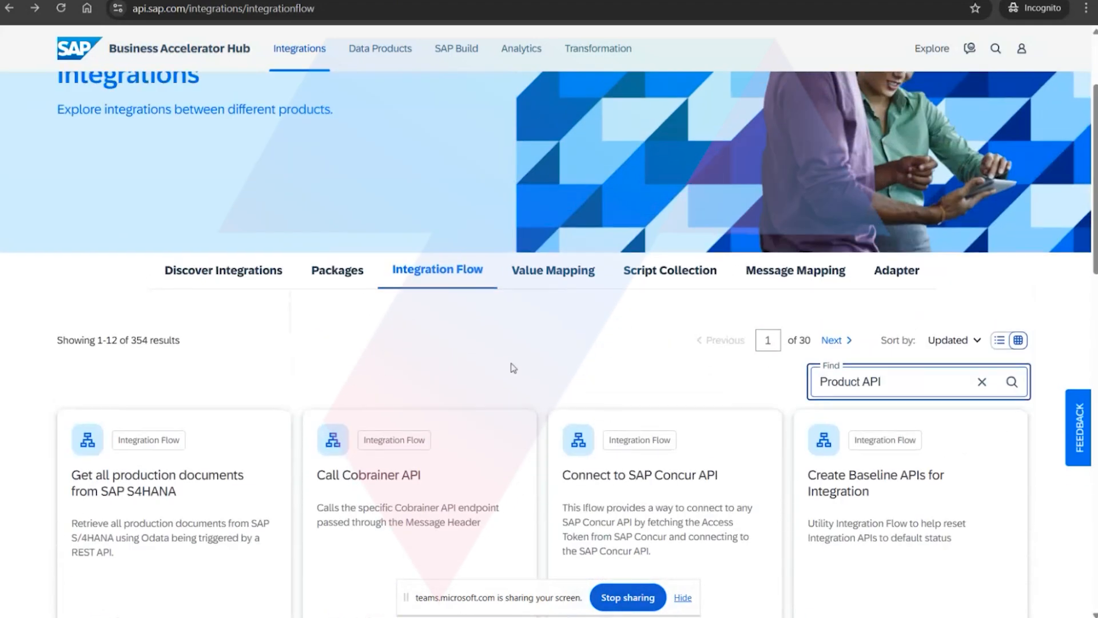
Search the products under Discover Integrations for "PRODUCT API", and shorten the term to "PRODUCT"
{"action": "left_click", "coordinate": [239, 416]}
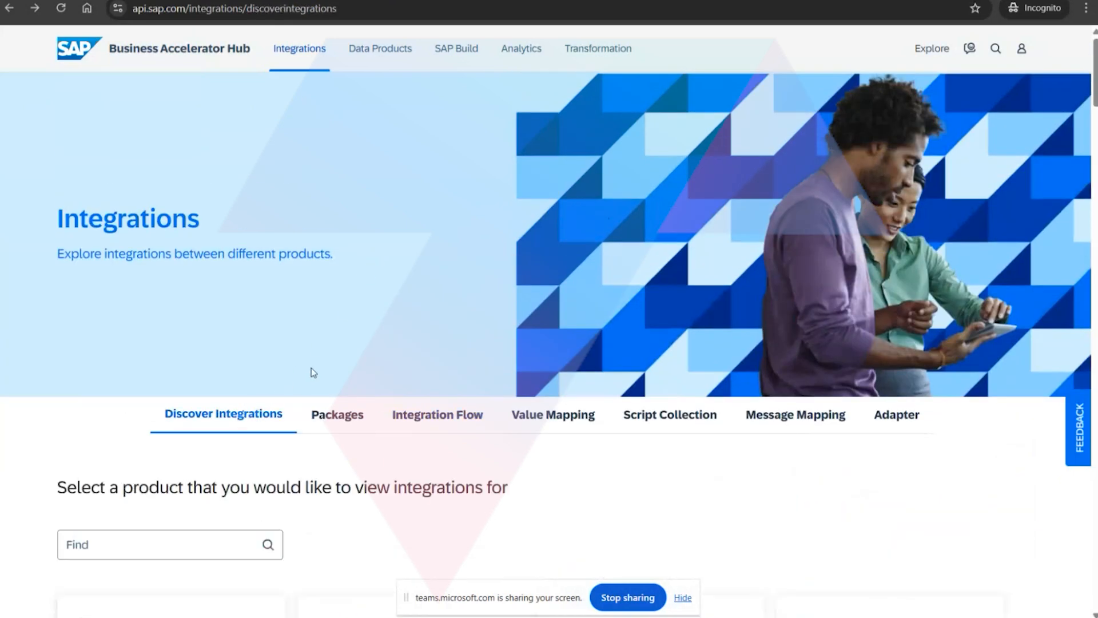
{"action": "scroll", "coordinate": [311, 372], "scroll_direction": "down", "scroll_amount": 4}
{"action": "left_click", "coordinate": [155, 322]}
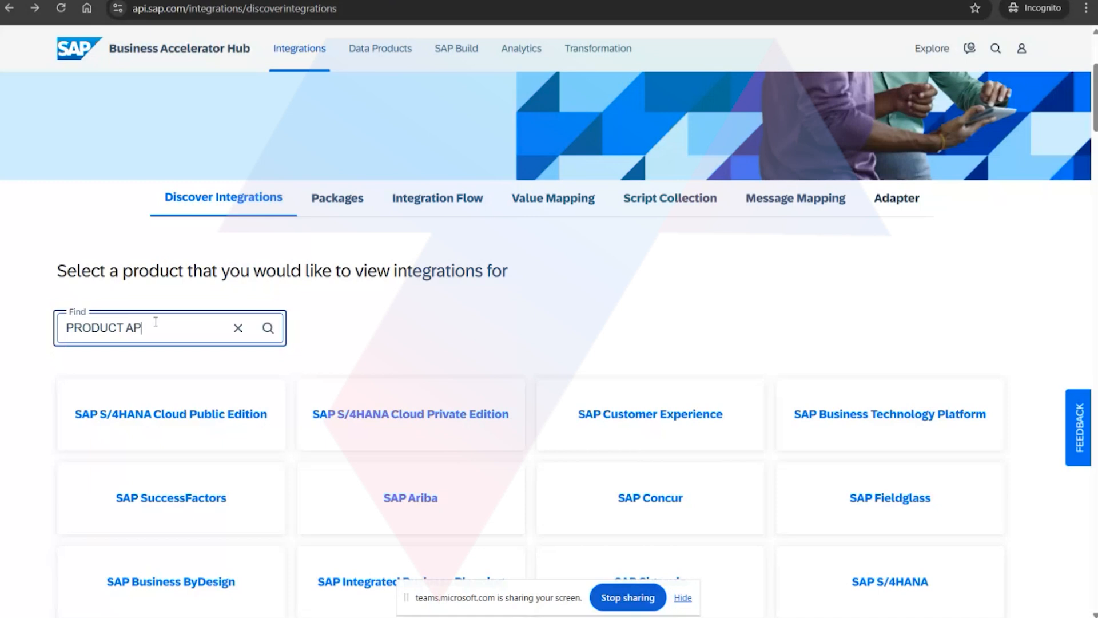
{"action": "key", "text": "Return"}
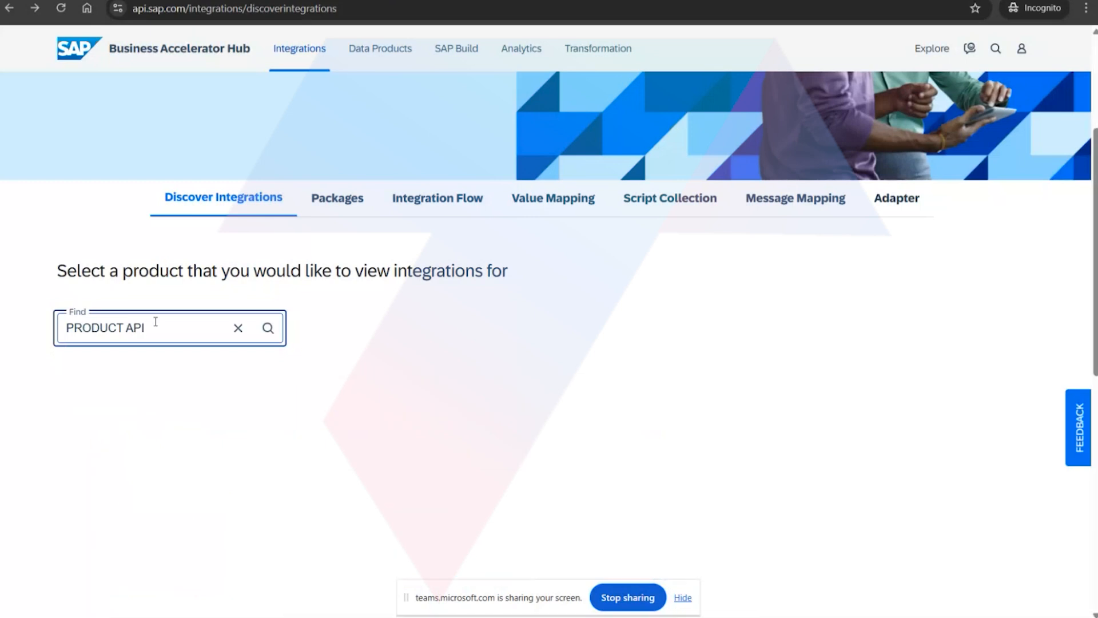
{"action": "scroll", "coordinate": [333, 315], "scroll_direction": "down", "scroll_amount": 2}
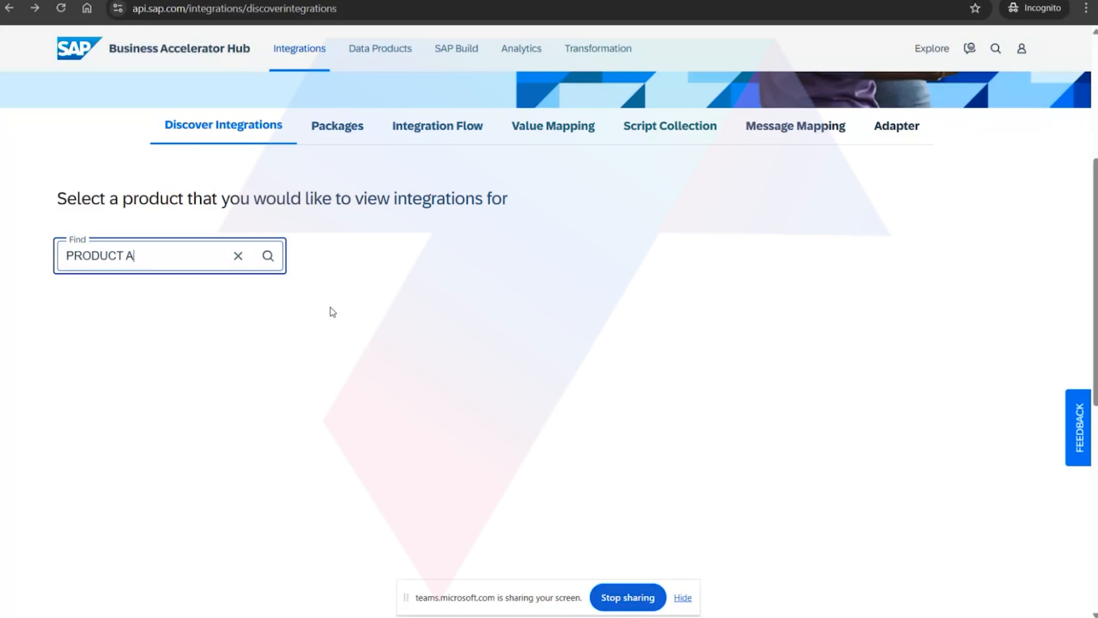
{"action": "key", "text": "Return"}
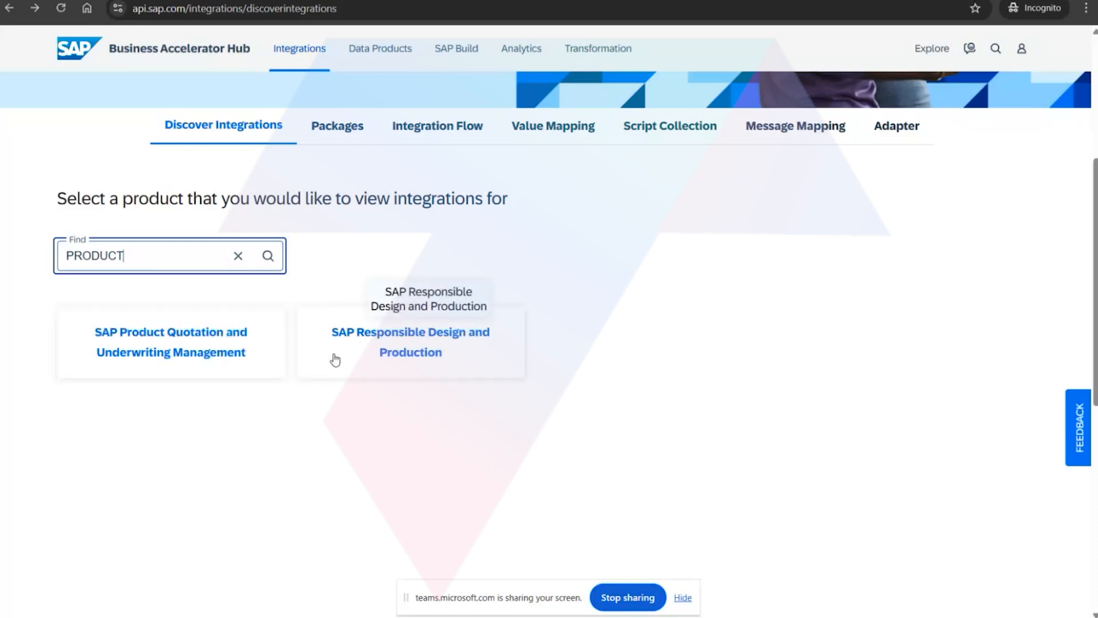
Open the integration package catalog, search it for "Keystore api" and look through the resulting packages
{"action": "left_click", "coordinate": [334, 129]}
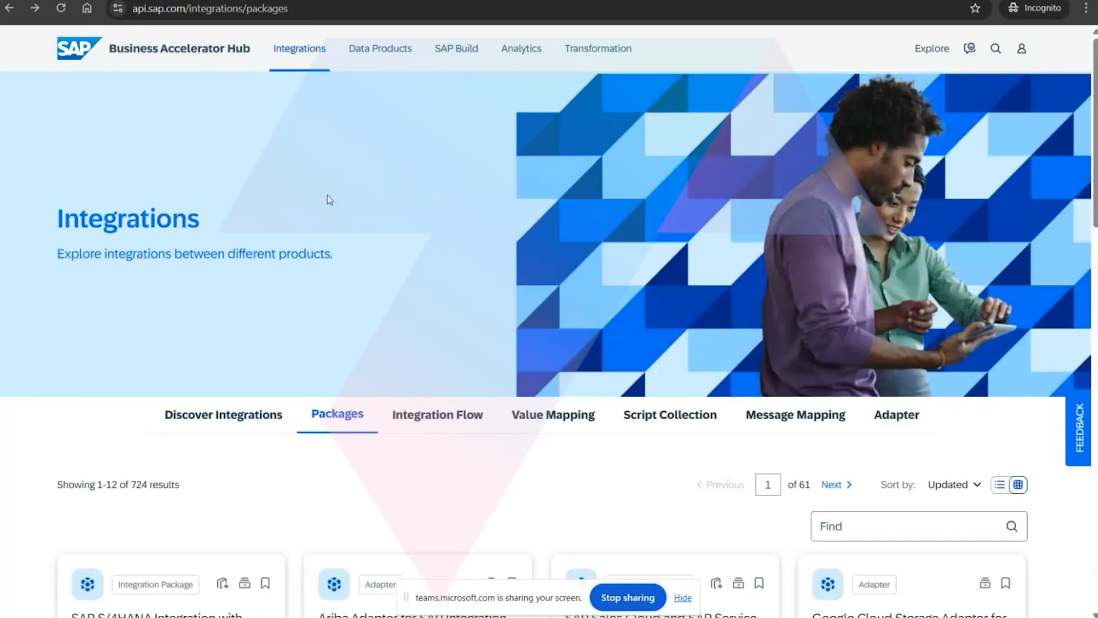
{"action": "scroll", "coordinate": [343, 326], "scroll_direction": "down", "scroll_amount": 1}
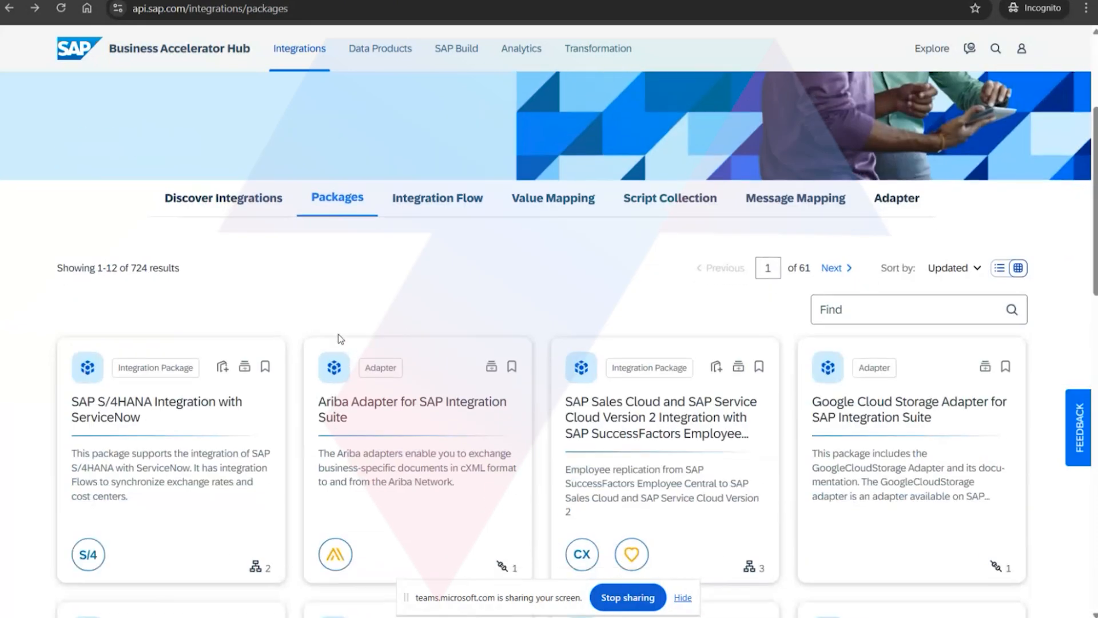
{"action": "left_click", "coordinate": [888, 312]}
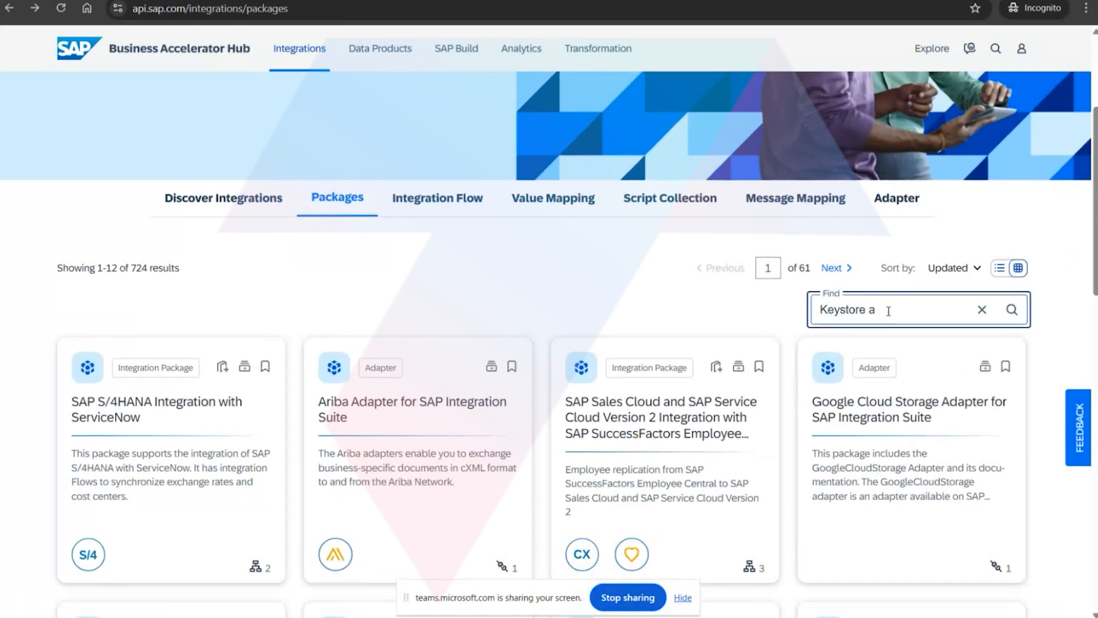
{"action": "type", "text": "Keystore api"}
{"action": "key", "text": "Return"}
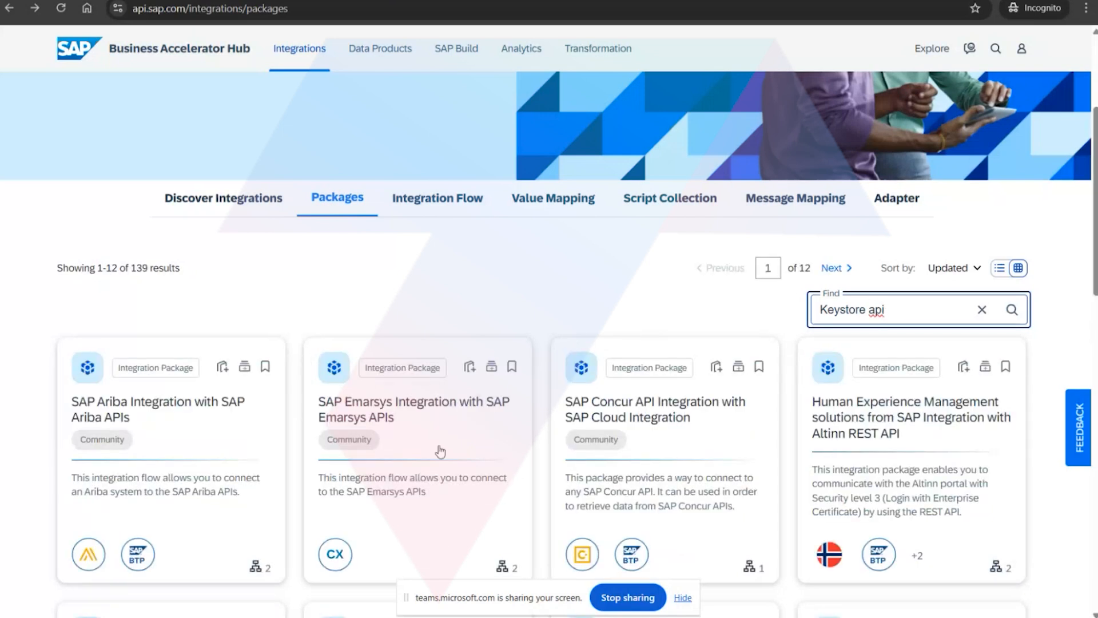
{"action": "scroll", "coordinate": [441, 452], "scroll_direction": "down", "scroll_amount": 4}
{"action": "scroll", "coordinate": [444, 461], "scroll_direction": "down", "scroll_amount": 10}
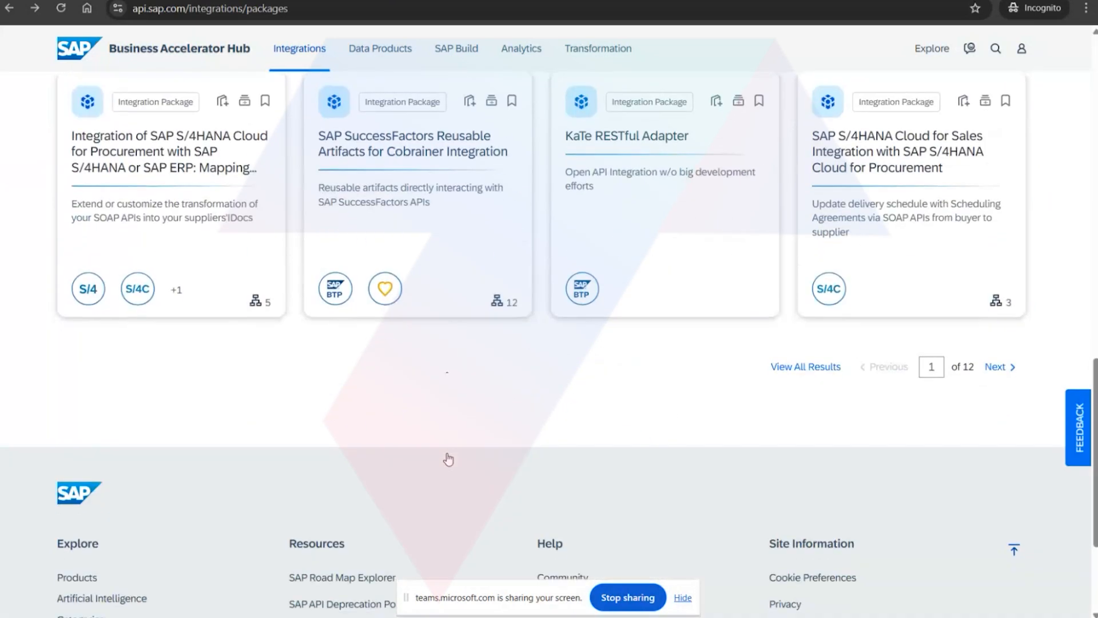
{"action": "scroll", "coordinate": [449, 455], "scroll_direction": "up", "scroll_amount": 10}
{"action": "scroll", "coordinate": [452, 455], "scroll_direction": "up", "scroll_amount": 7}
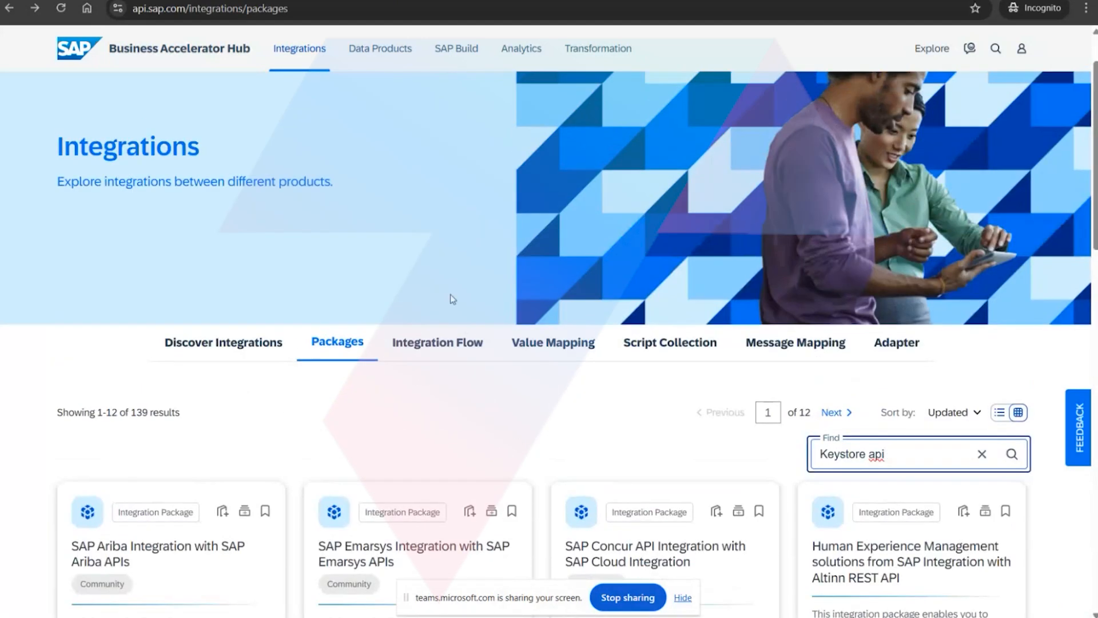
Go back through the visited pages to the blank start page and reopen api.sap.com
{"action": "left_click", "coordinate": [10, 9]}
{"action": "left_click", "coordinate": [9, 9]}
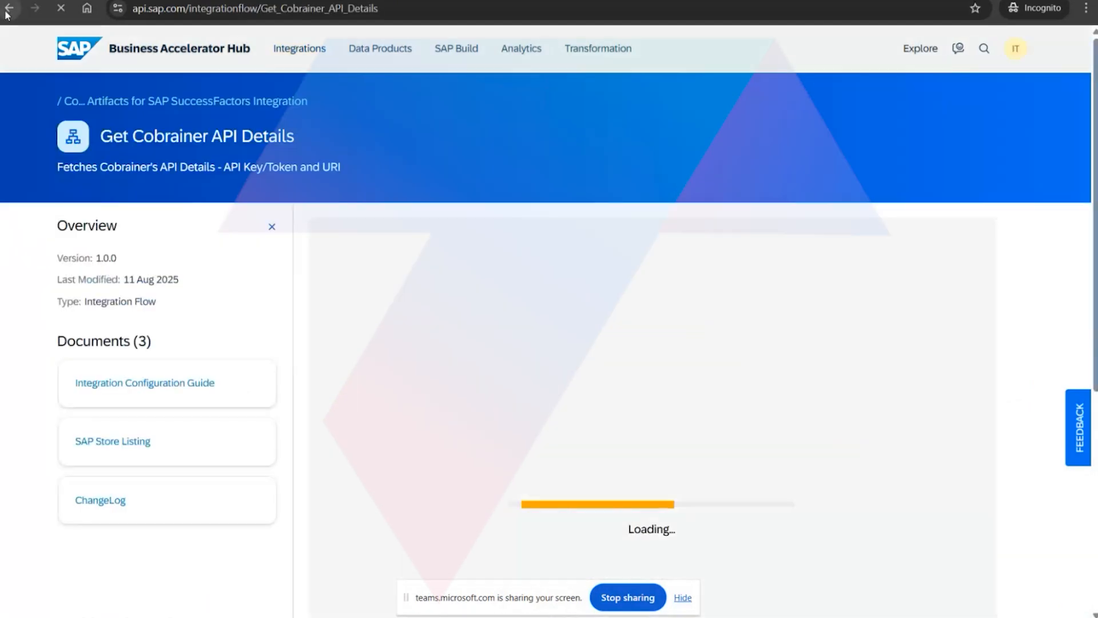
{"action": "left_click", "coordinate": [8, 9]}
{"action": "left_click", "coordinate": [7, 10]}
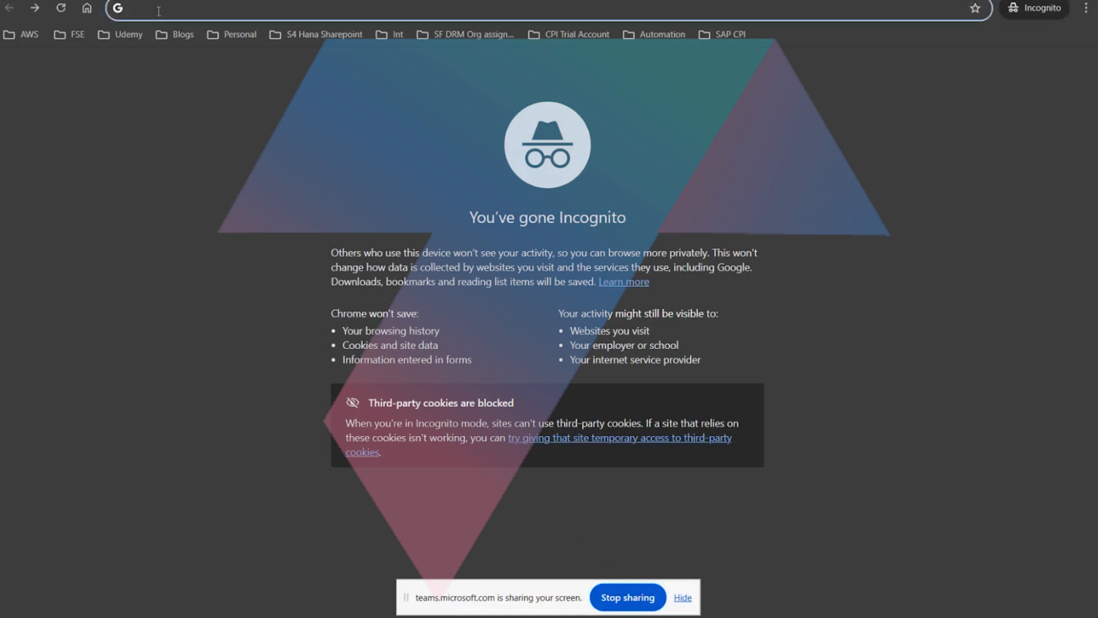
{"action": "type", "text": "api.sap."}
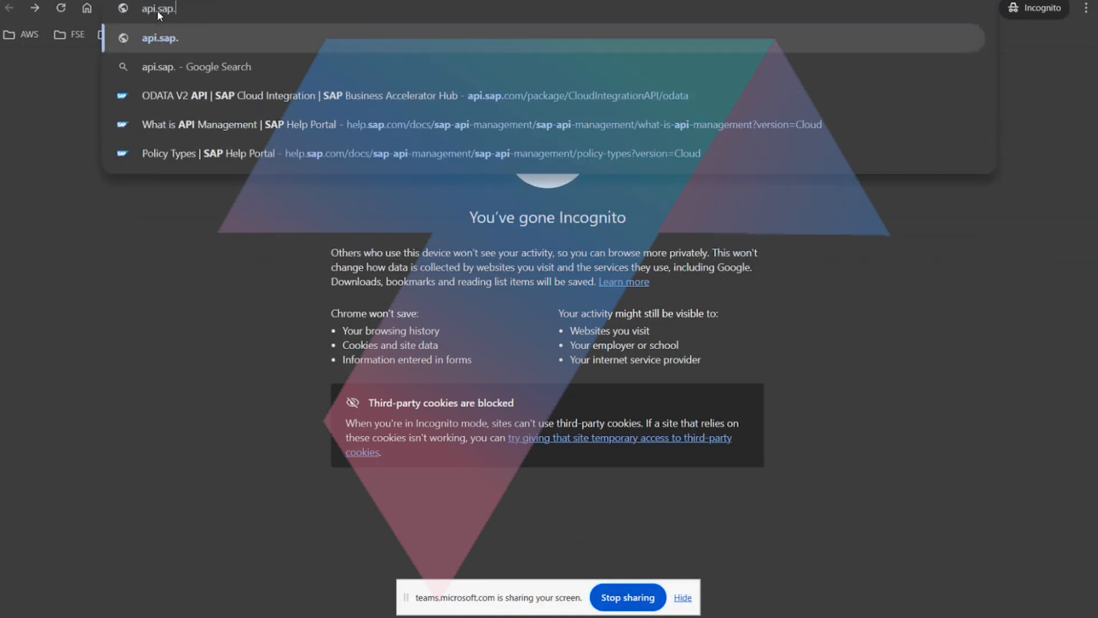
{"action": "type", "text": "com"}
{"action": "key", "text": "Return"}
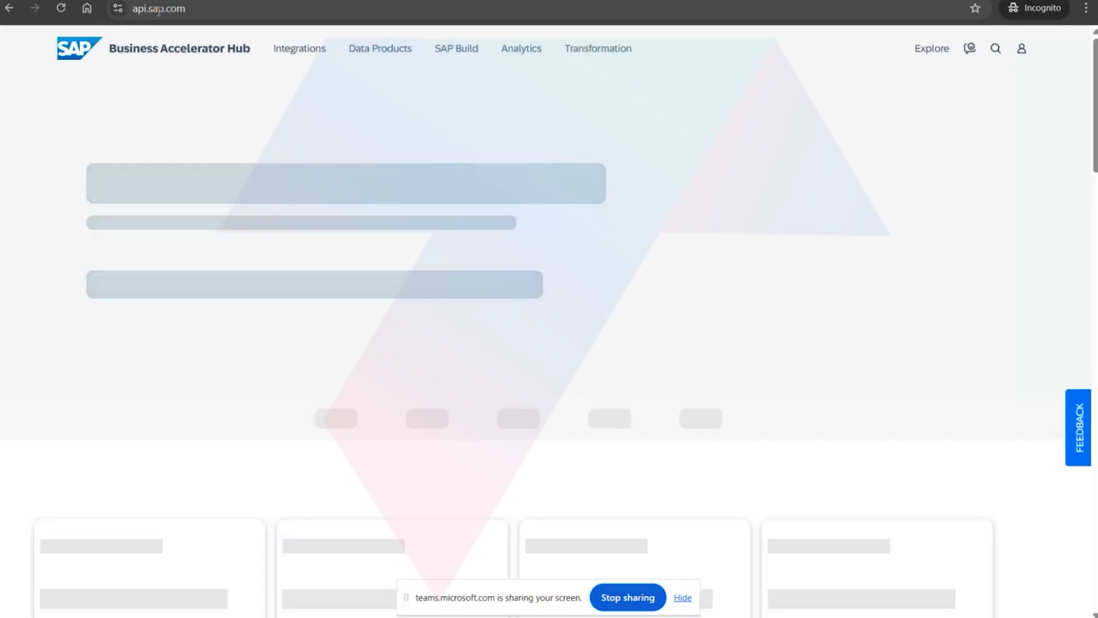
Look over the exploration categories on the hub's home page, including the additional hidden ones
{"action": "scroll", "coordinate": [266, 277], "scroll_direction": "down", "scroll_amount": 4}
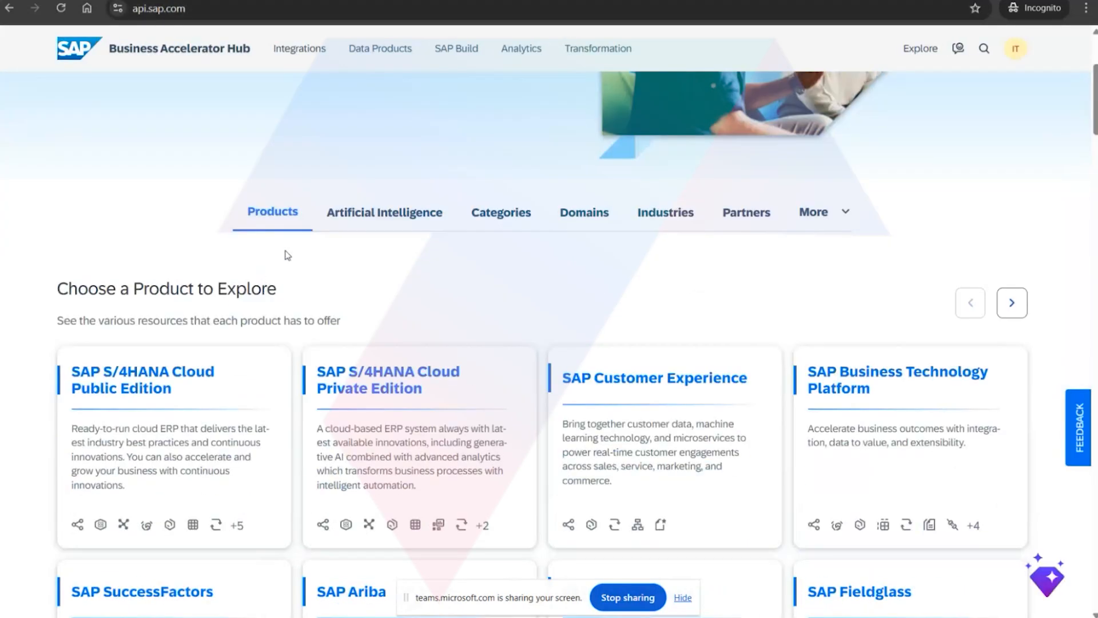
{"action": "left_click", "coordinate": [836, 212]}
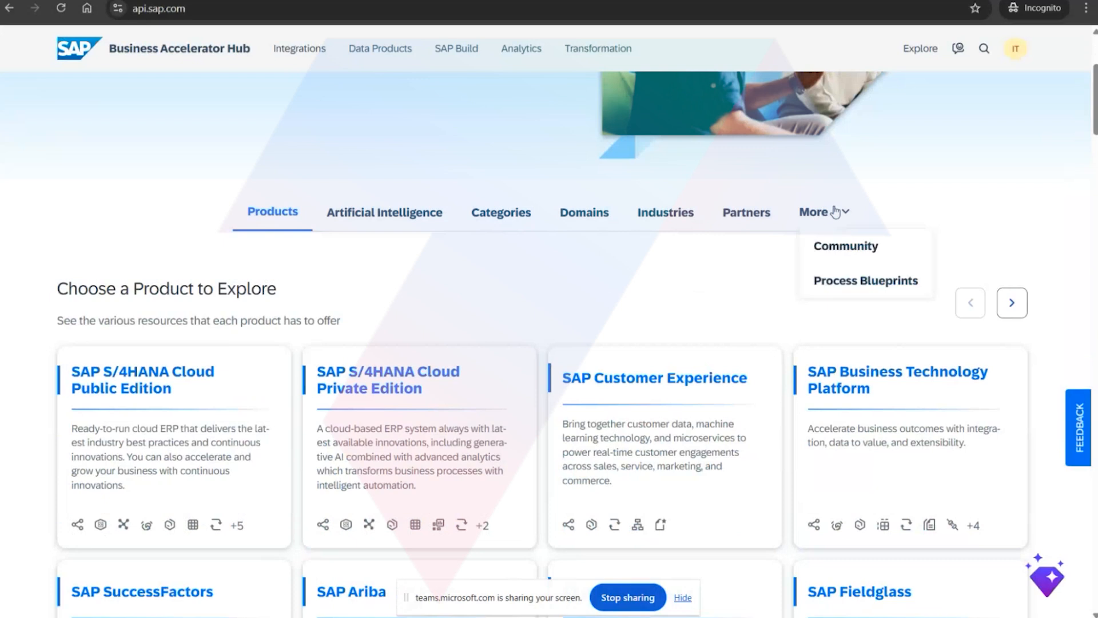
{"action": "scroll", "coordinate": [474, 288], "scroll_direction": "up", "scroll_amount": 1}
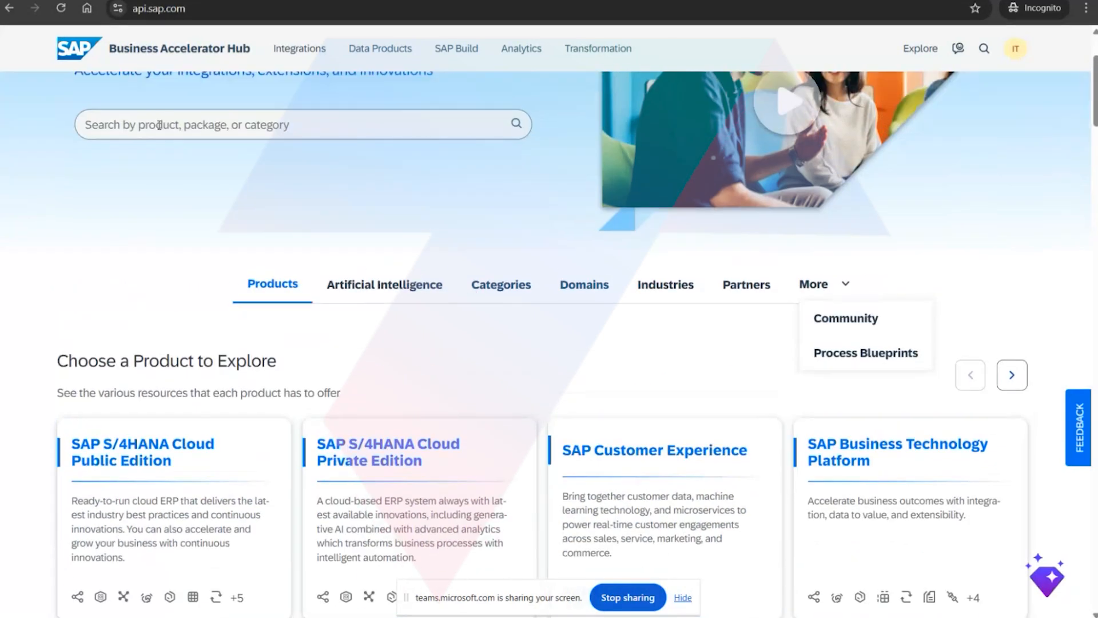
Search the whole hub for "APIS" and restrict the results to the APIs category
{"action": "left_click", "coordinate": [159, 125]}
{"action": "type", "text": "API"}
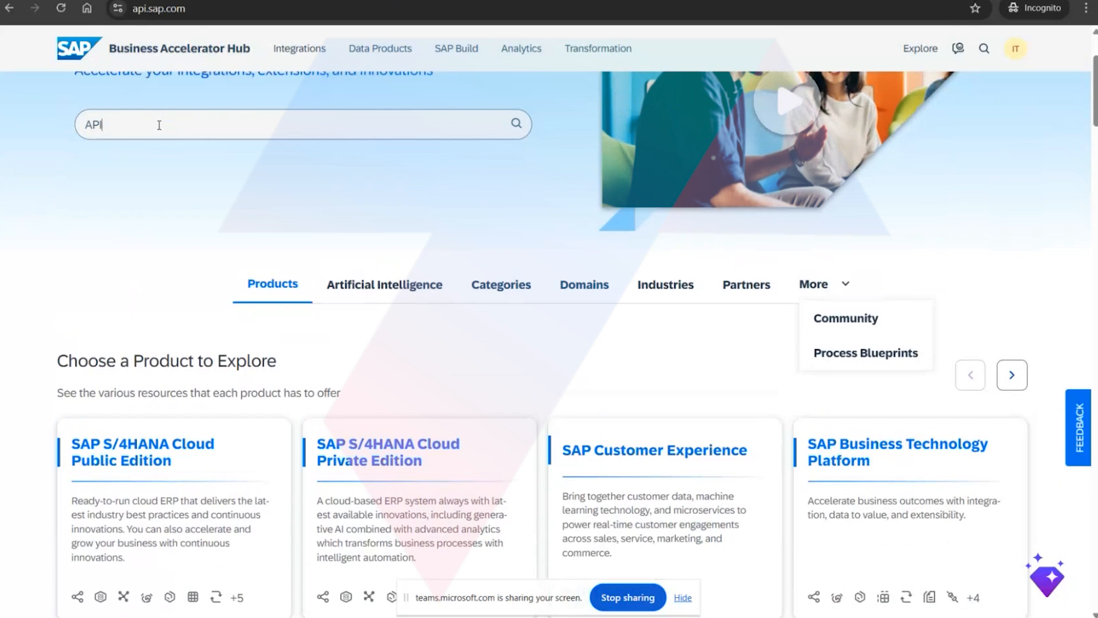
{"action": "type", "text": "S"}
{"action": "key", "text": "Return"}
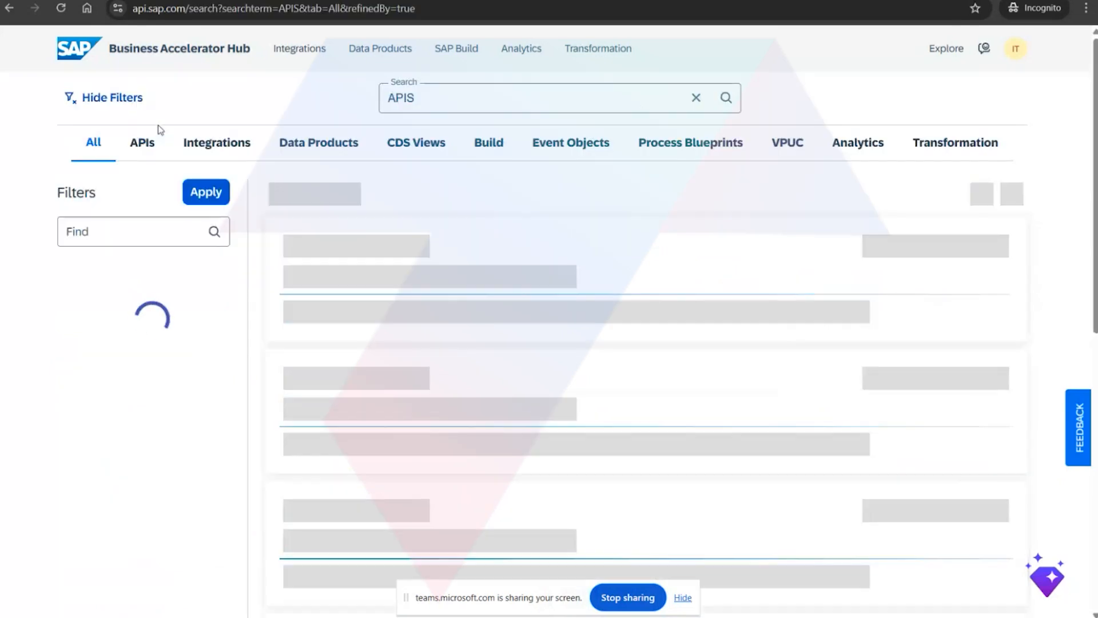
{"action": "left_click", "coordinate": [128, 146]}
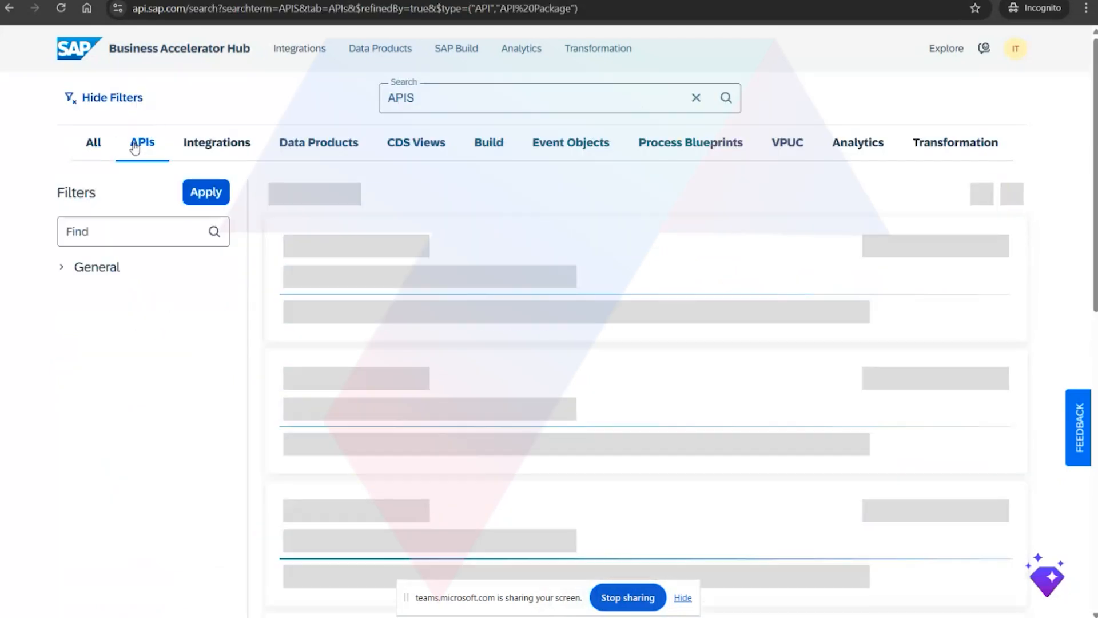
Look over the first API results and try to find a "Keystore" filter for them
{"action": "scroll", "coordinate": [382, 409], "scroll_direction": "down", "scroll_amount": 2}
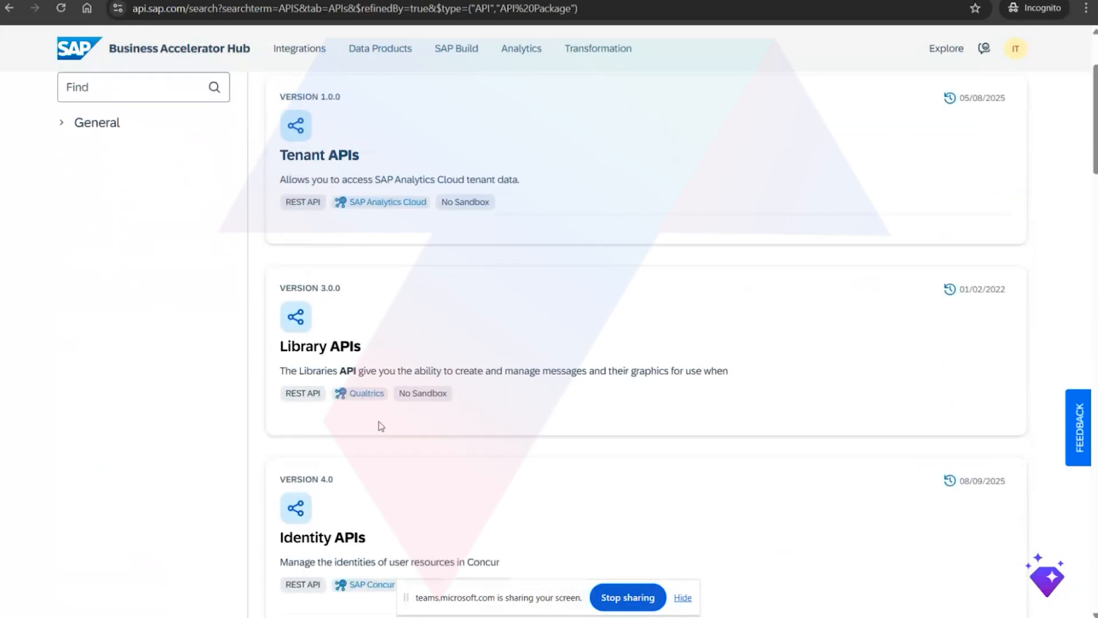
{"action": "scroll", "coordinate": [382, 426], "scroll_direction": "up", "scroll_amount": 2}
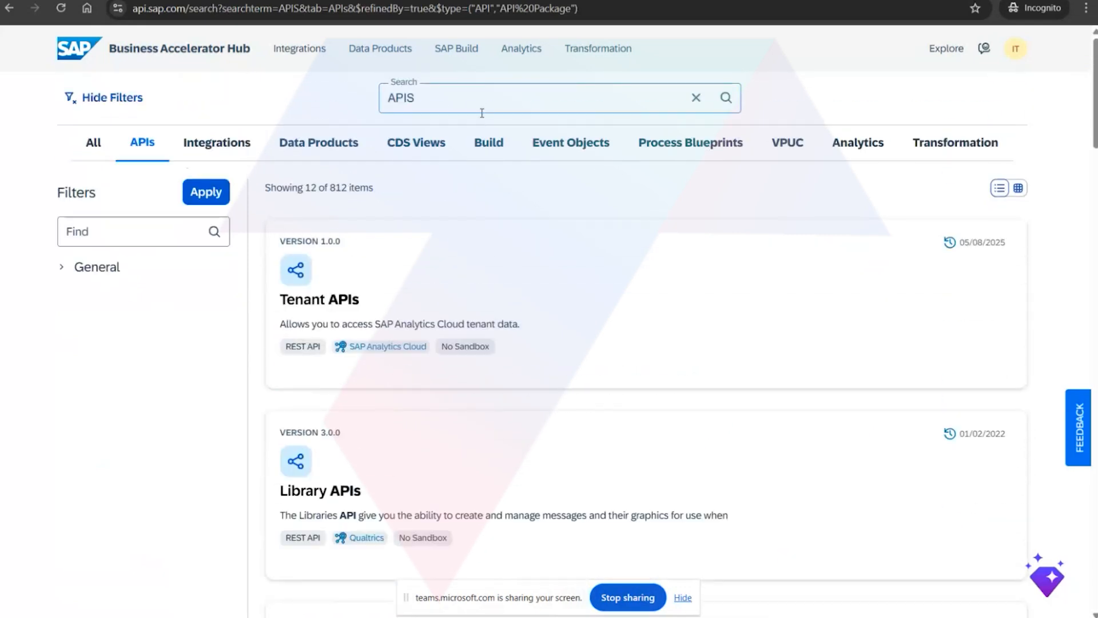
{"action": "left_click", "coordinate": [125, 235]}
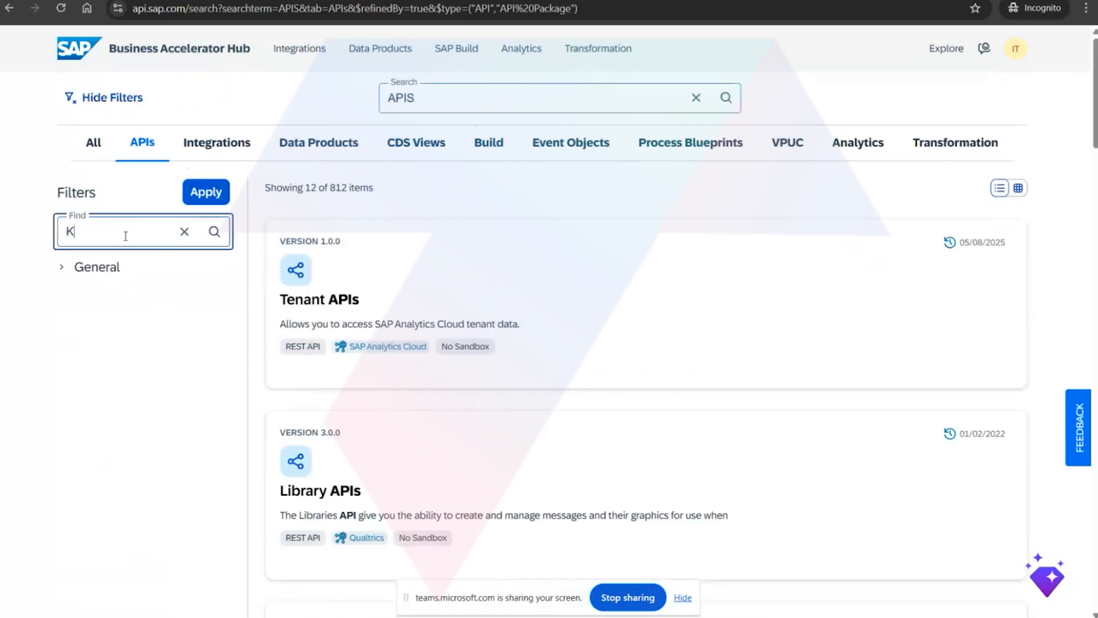
{"action": "type", "text": "Keystore"}
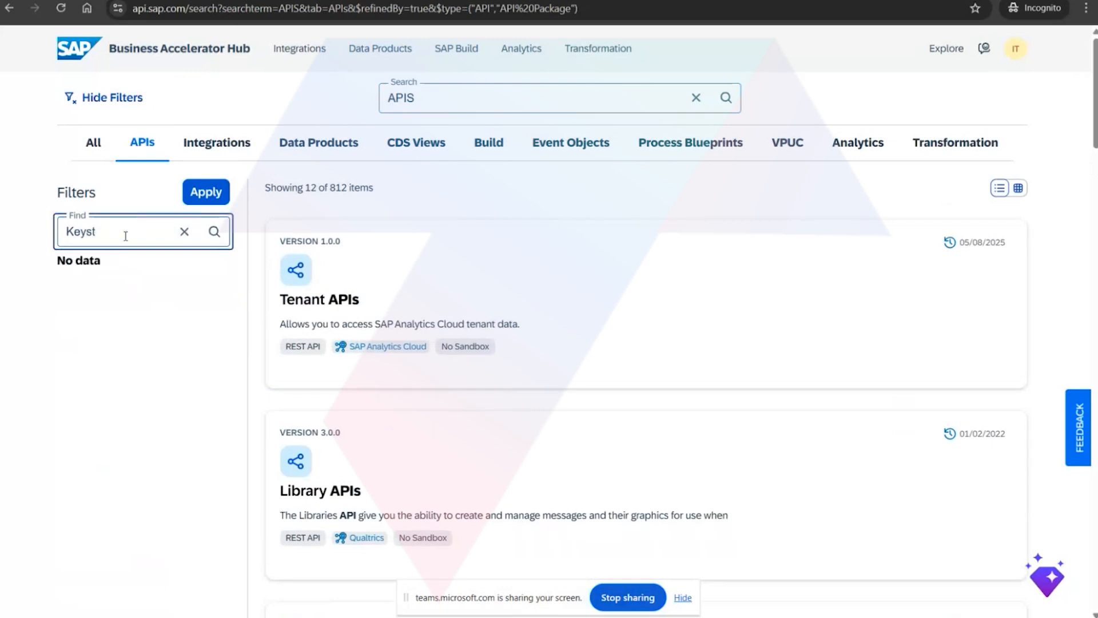
{"action": "key", "text": "BackSpace"}
{"action": "key", "text": "BackSpace"}
{"action": "key", "text": "BackSpace"}
{"action": "key", "text": "BackSpace"}
{"action": "key", "text": "BackSpace"}
Browse the first batch of "APIS" search results through to the end of the list
{"action": "scroll", "coordinate": [359, 394], "scroll_direction": "down", "scroll_amount": 12}
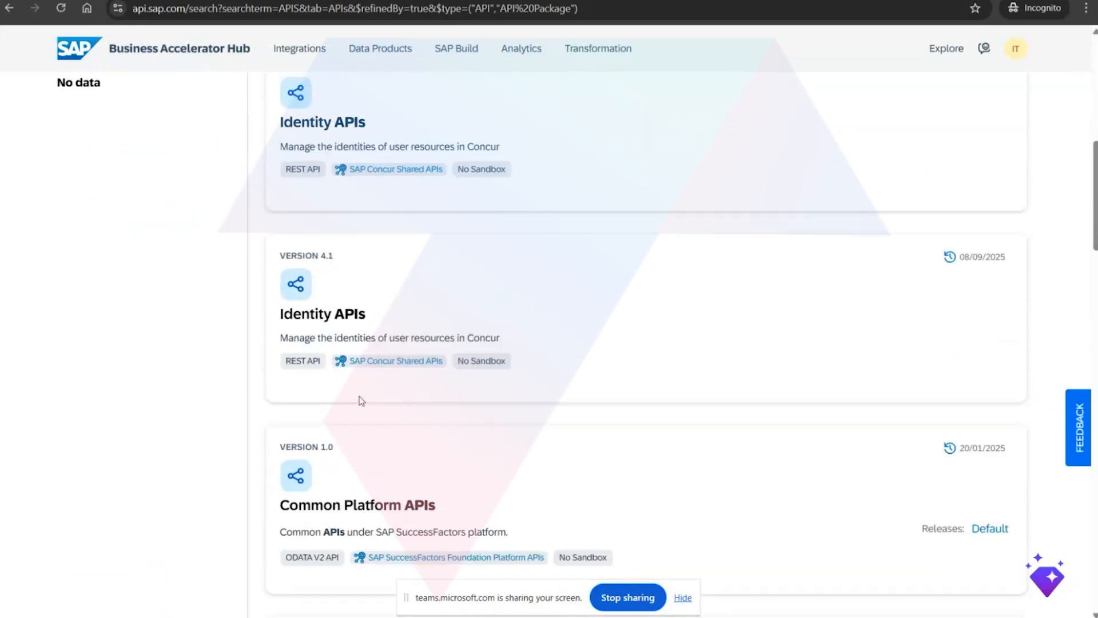
{"action": "scroll", "coordinate": [361, 401], "scroll_direction": "down", "scroll_amount": 9}
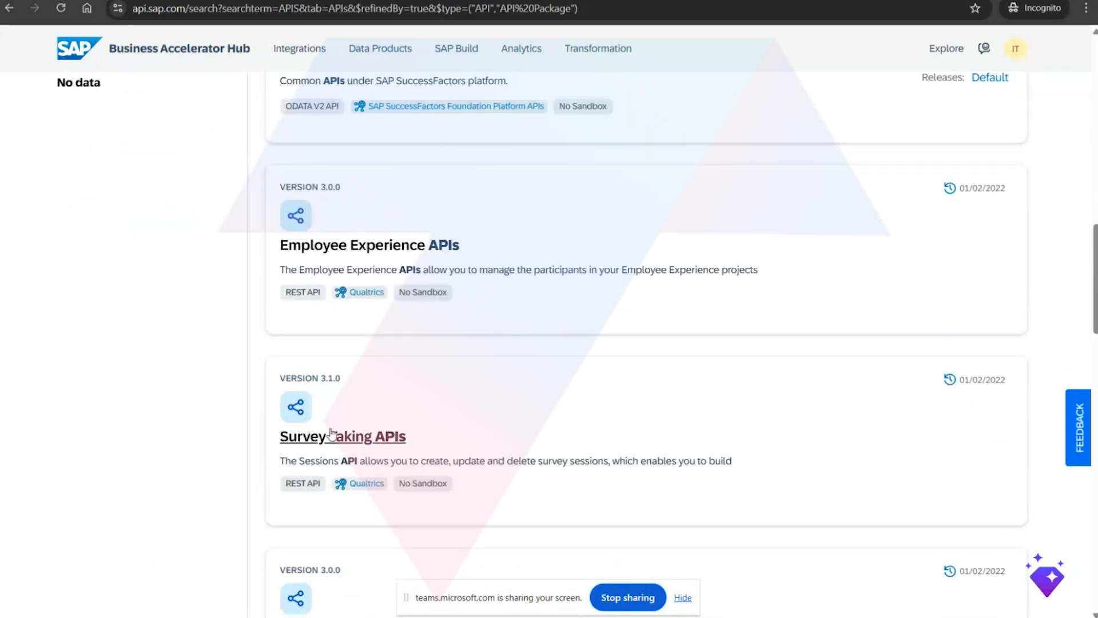
{"action": "scroll", "coordinate": [332, 435], "scroll_direction": "down", "scroll_amount": 10}
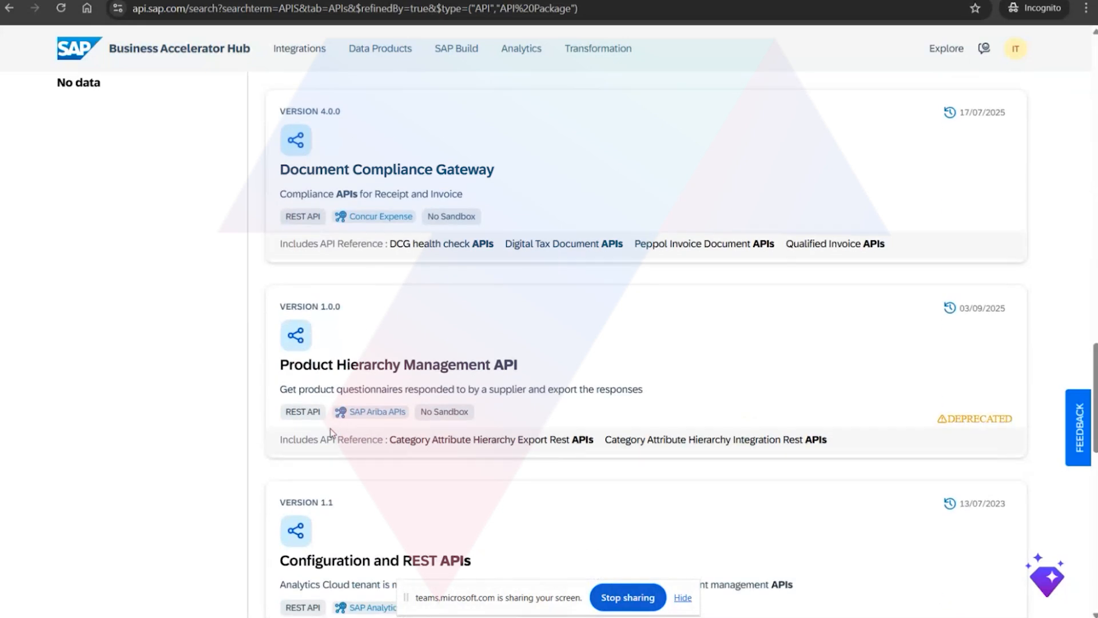
{"action": "scroll", "coordinate": [332, 432], "scroll_direction": "down", "scroll_amount": 4}
Look for a "SOAP API" filter, apply the filters and go through the API list again
{"action": "scroll", "coordinate": [329, 433], "scroll_direction": "up", "scroll_amount": 12}
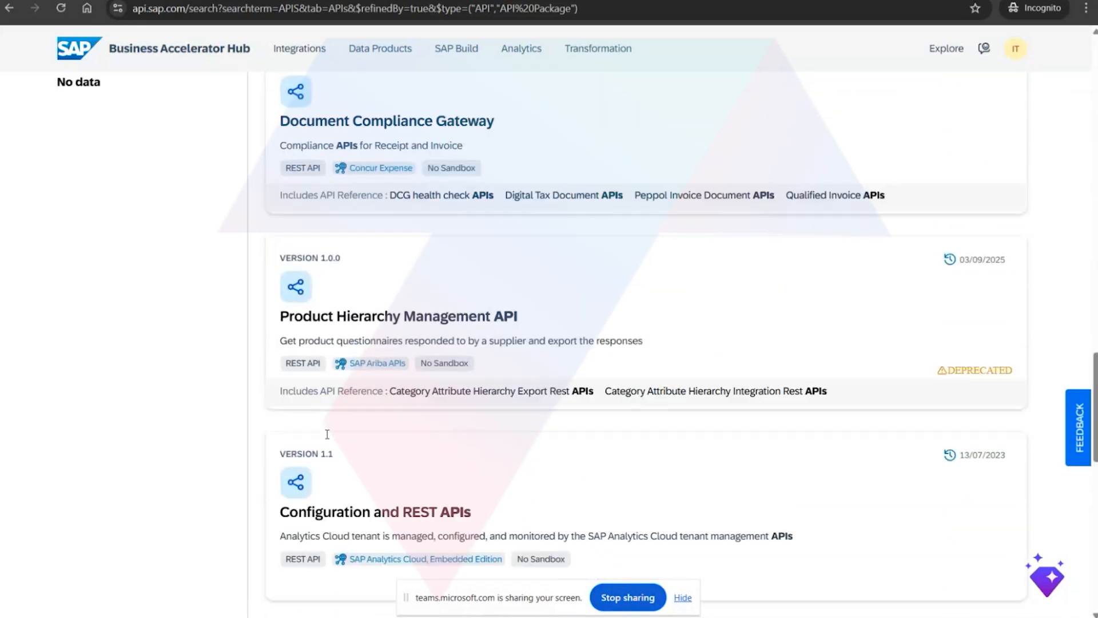
{"action": "scroll", "coordinate": [327, 435], "scroll_direction": "up", "scroll_amount": 12}
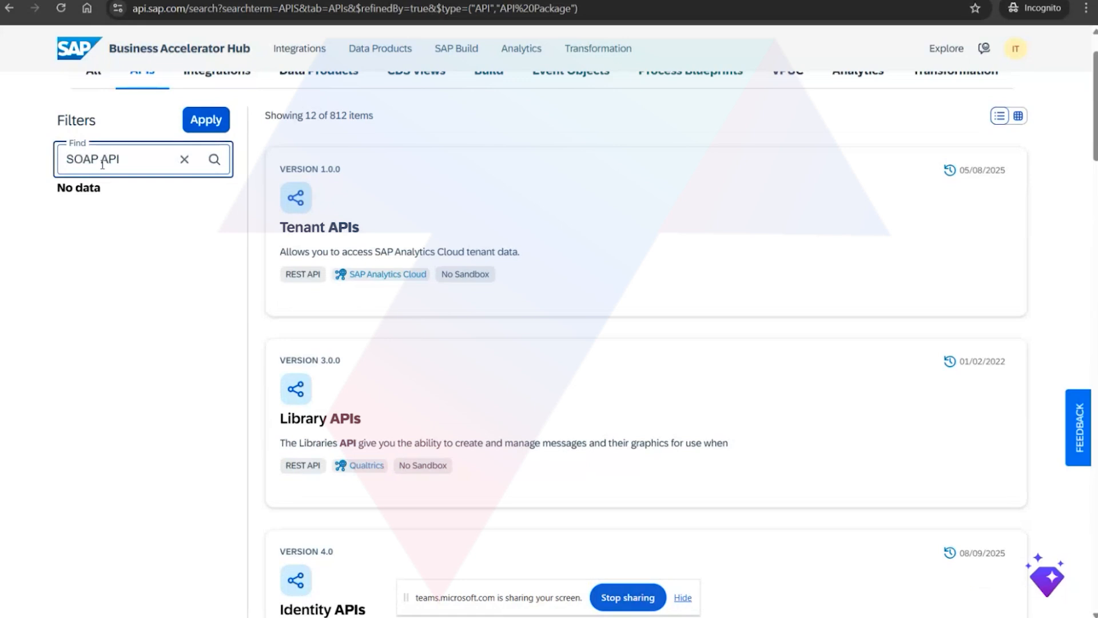
{"action": "left_click", "coordinate": [205, 120]}
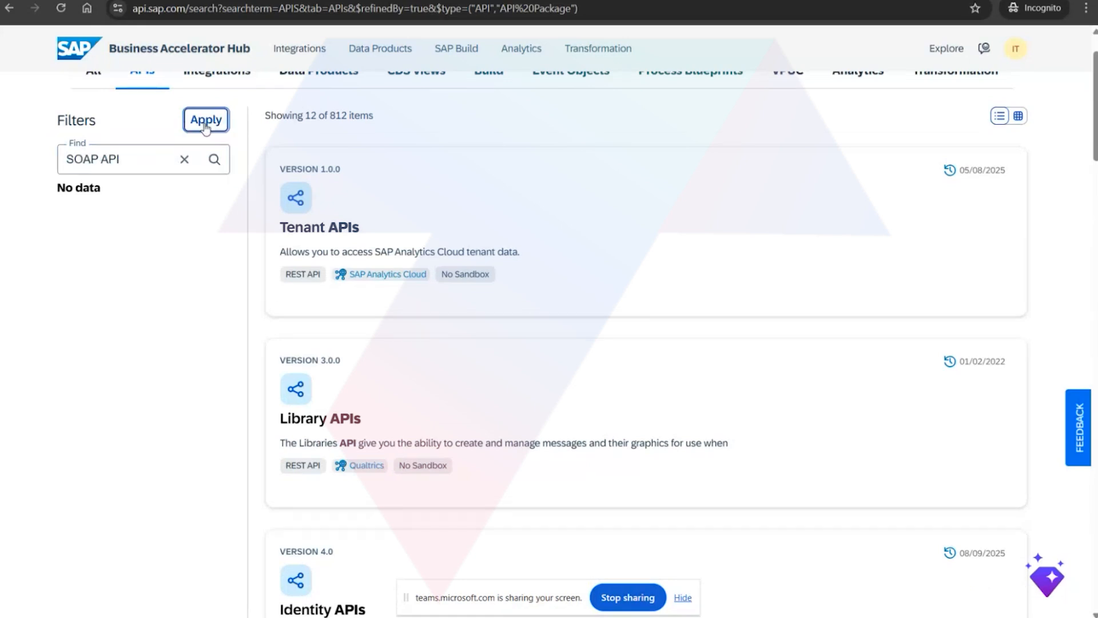
{"action": "scroll", "coordinate": [371, 359], "scroll_direction": "down", "scroll_amount": 13}
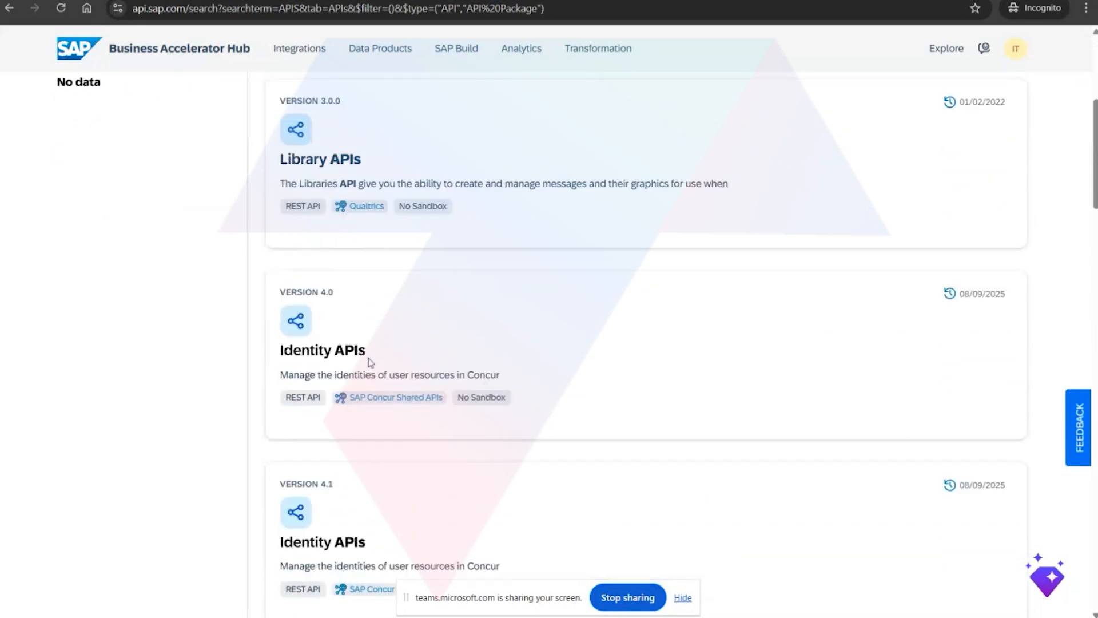
{"action": "scroll", "coordinate": [371, 362], "scroll_direction": "down", "scroll_amount": 13}
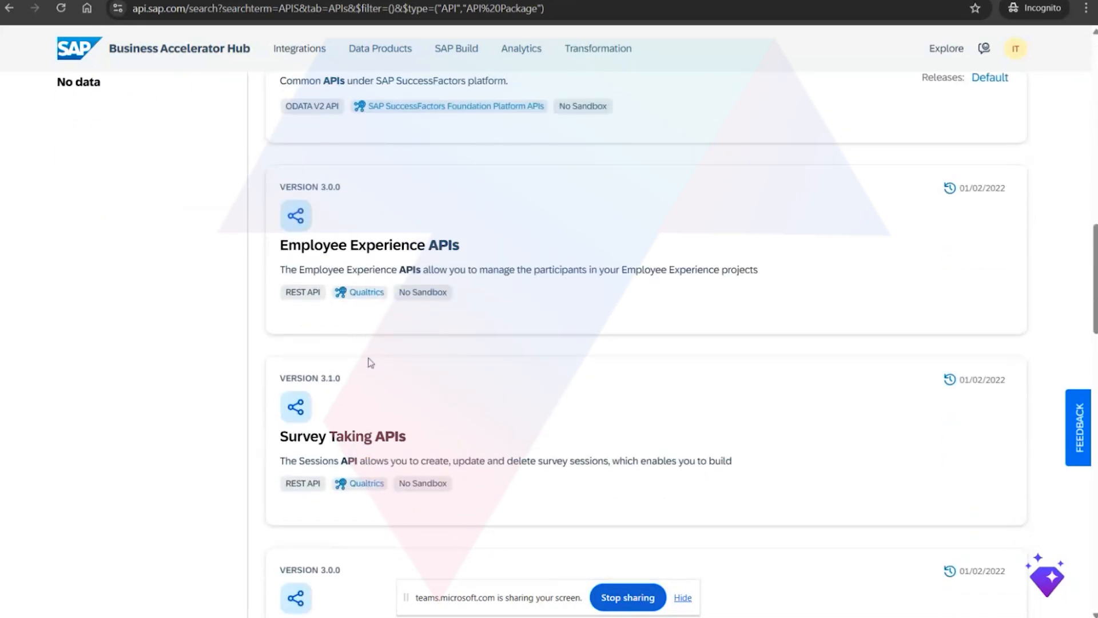
{"action": "scroll", "coordinate": [371, 363], "scroll_direction": "down", "scroll_amount": 6}
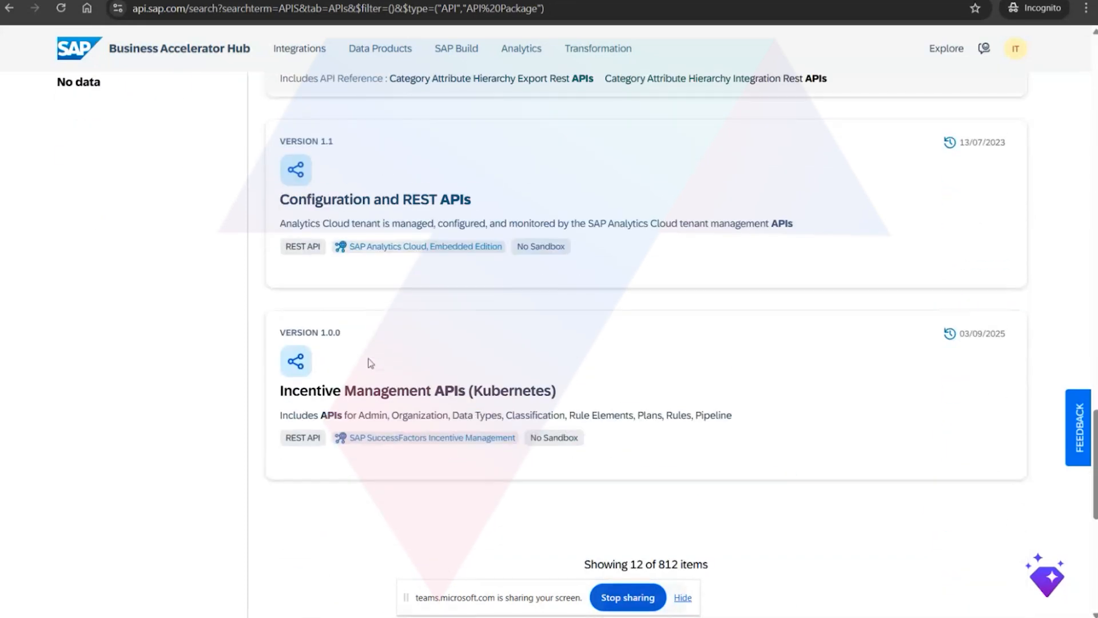
{"action": "scroll", "coordinate": [679, 319], "scroll_direction": "up", "scroll_amount": 20}
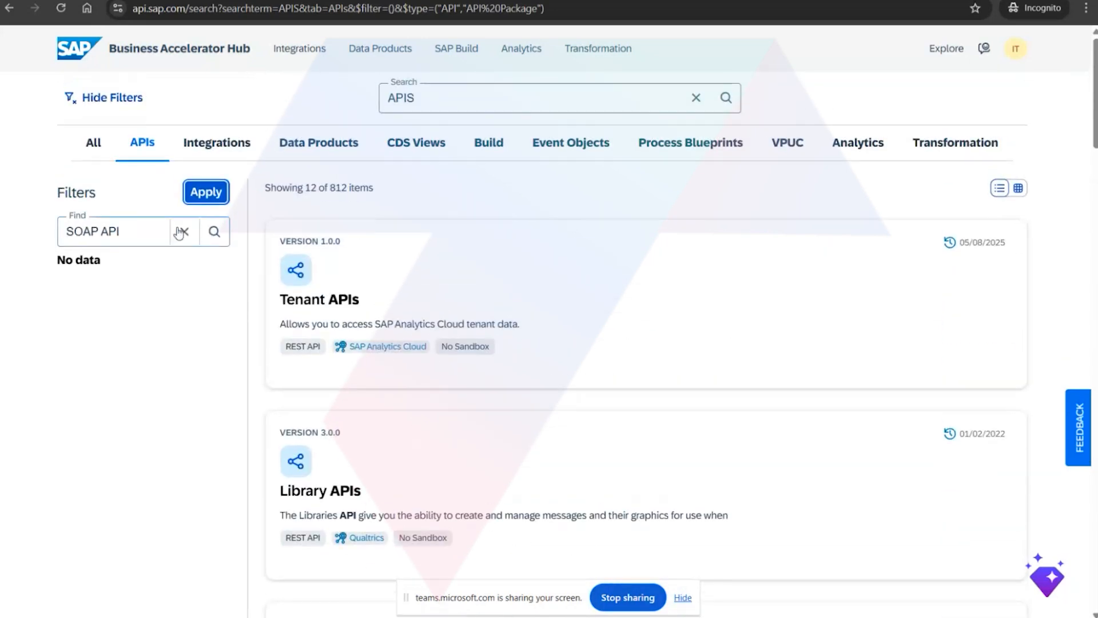
{"action": "left_click", "coordinate": [148, 230]}
{"action": "left_click_drag", "start_coordinate": [119, 234], "coordinate": [80, 233]}
{"action": "left_click_drag", "start_coordinate": [87, 233], "coordinate": [74, 234]}
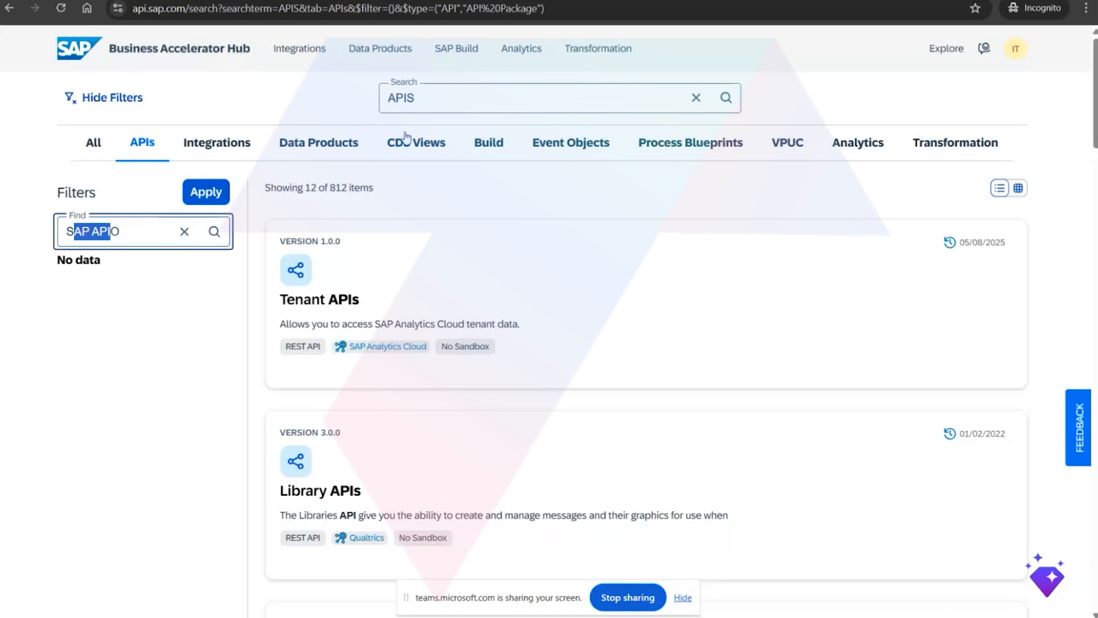
Search the hub's APIs for "Workday" and look through the results
{"action": "left_click_drag", "start_coordinate": [421, 99], "coordinate": [354, 92]}
{"action": "key", "text": "BackSpace"}
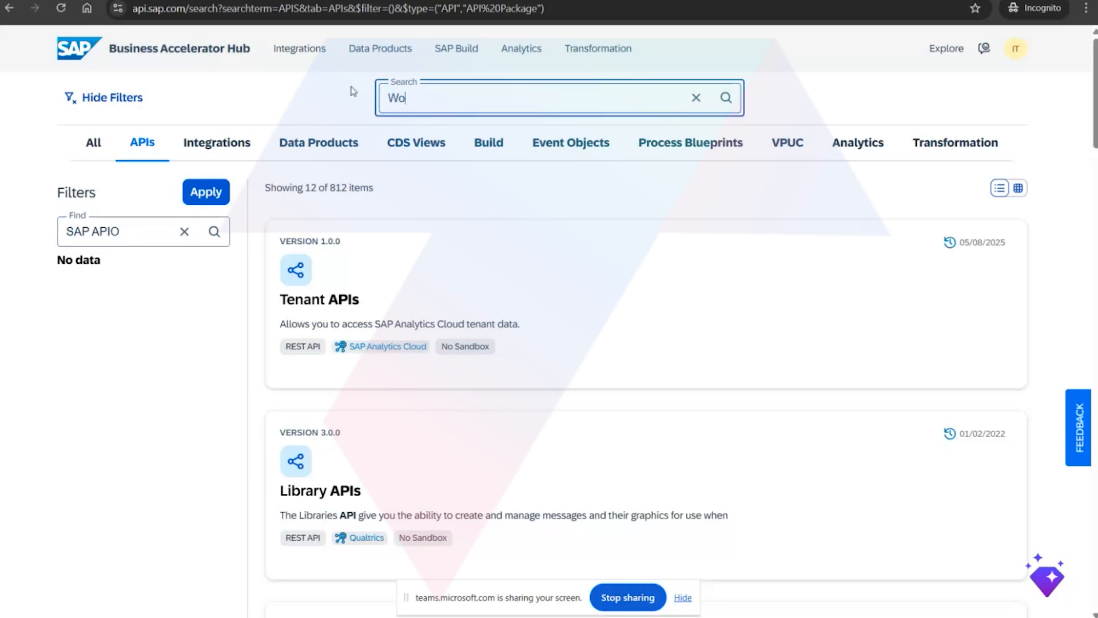
{"action": "key", "text": "Return"}
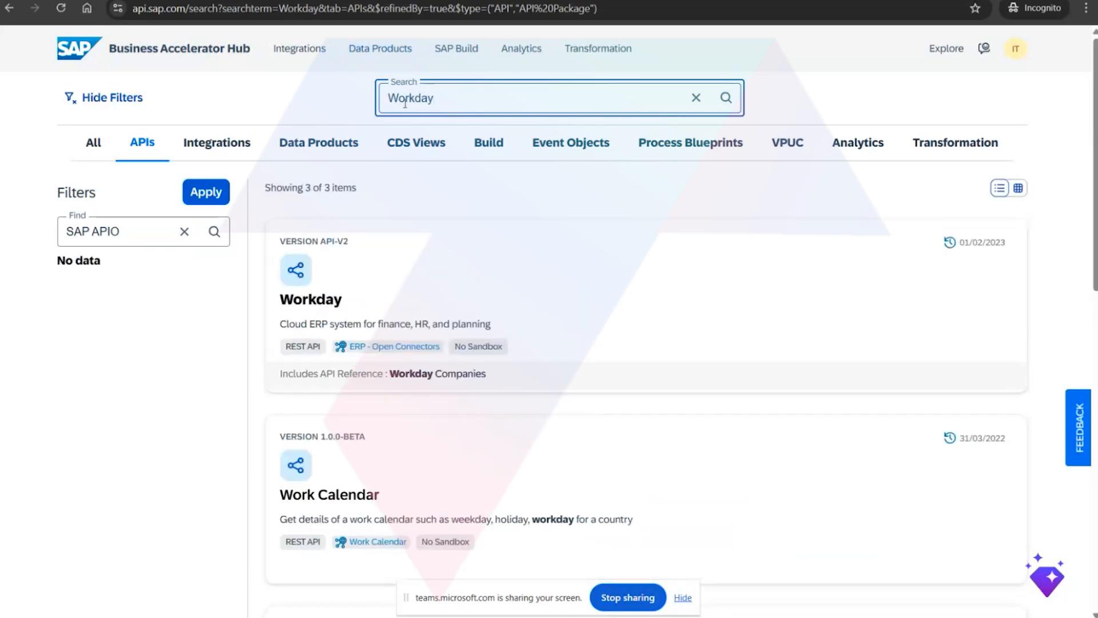
{"action": "scroll", "coordinate": [581, 309], "scroll_direction": "down", "scroll_amount": 6}
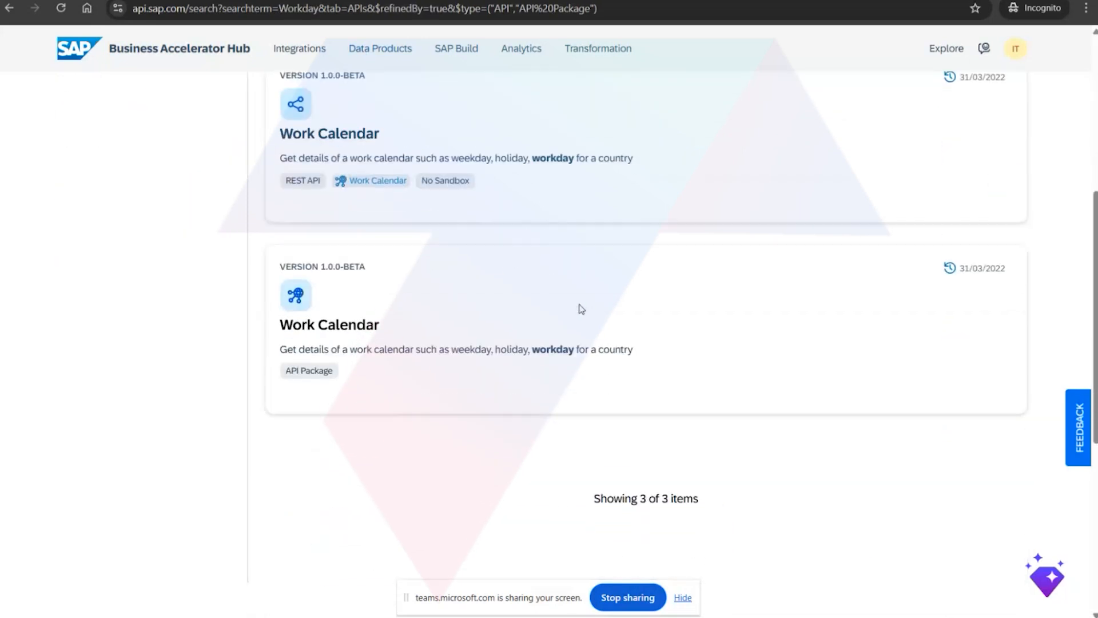
{"action": "scroll", "coordinate": [581, 308], "scroll_direction": "up", "scroll_amount": 6}
Clear the filter search text and search the hub's APIs for "Successfactor"
{"action": "left_click", "coordinate": [184, 231]}
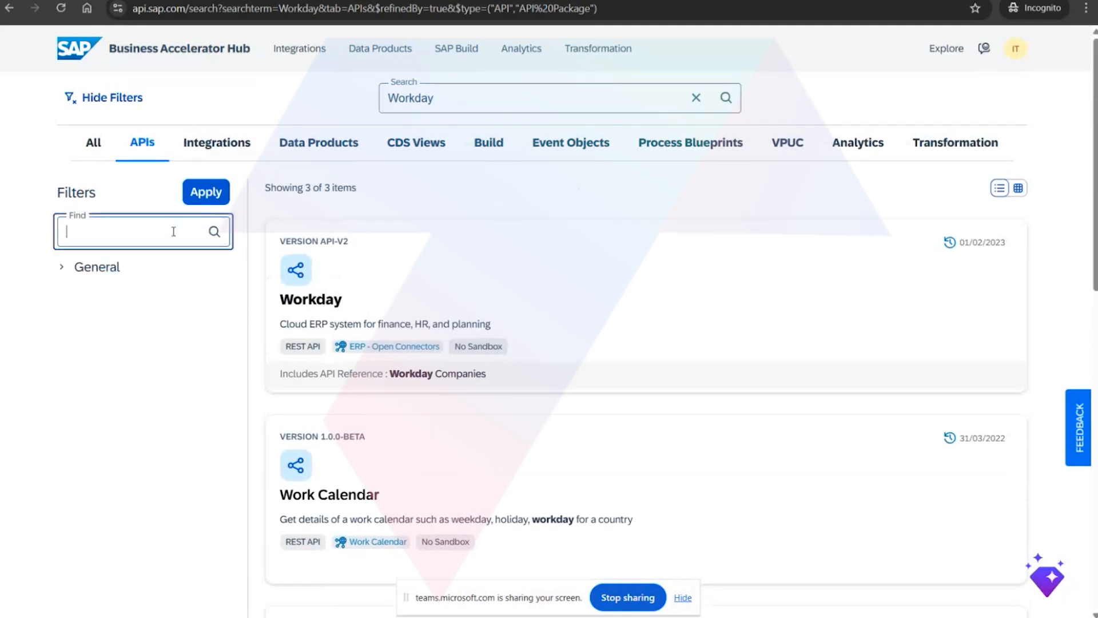
{"action": "left_click_drag", "start_coordinate": [452, 98], "coordinate": [334, 98]}
{"action": "key", "text": "BackSpace"}
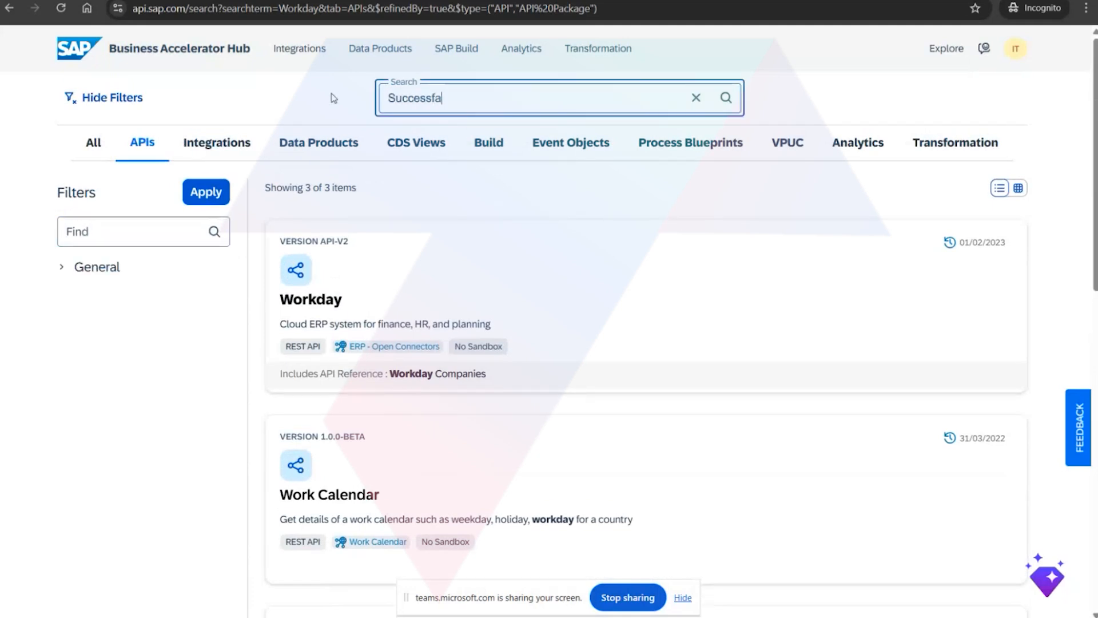
{"action": "type", "text": "Successfactor"}
{"action": "key", "text": "Return"}
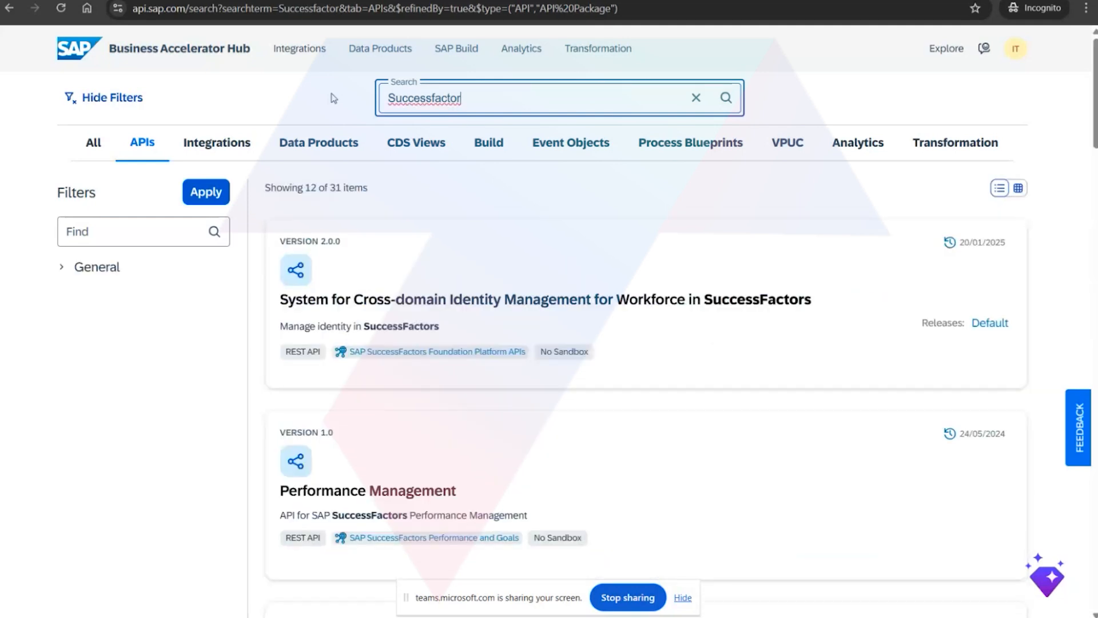
Look through the SuccessFactors APIs and API packages, loading more results at the end of the first batch
{"action": "scroll", "coordinate": [394, 287], "scroll_direction": "down", "scroll_amount": 8}
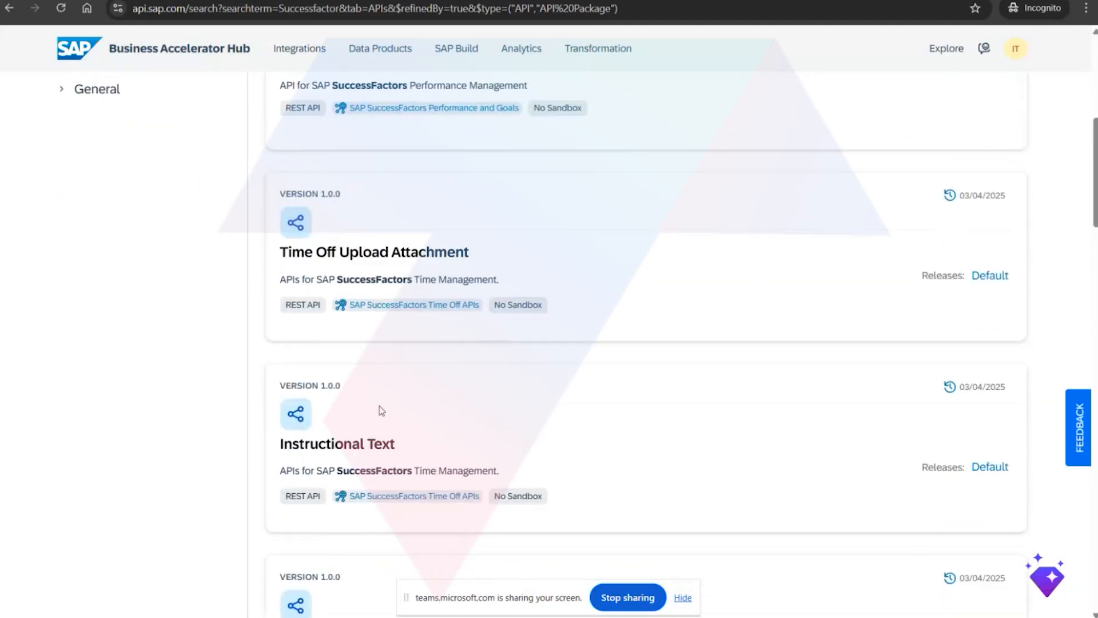
{"action": "scroll", "coordinate": [382, 410], "scroll_direction": "down", "scroll_amount": 14}
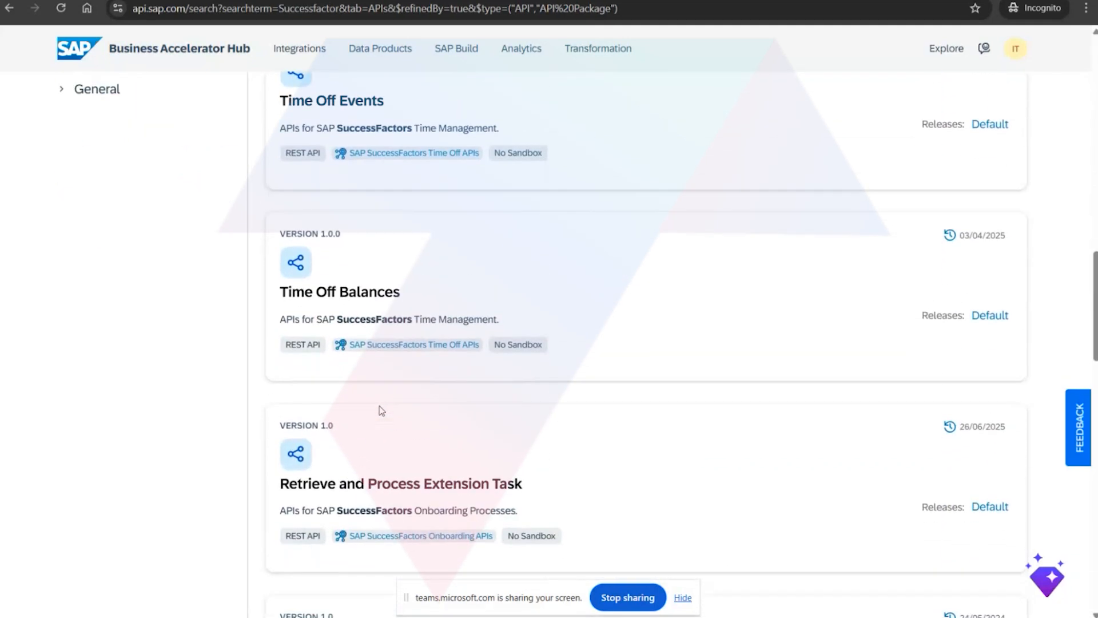
{"action": "scroll", "coordinate": [382, 410], "scroll_direction": "down", "scroll_amount": 10}
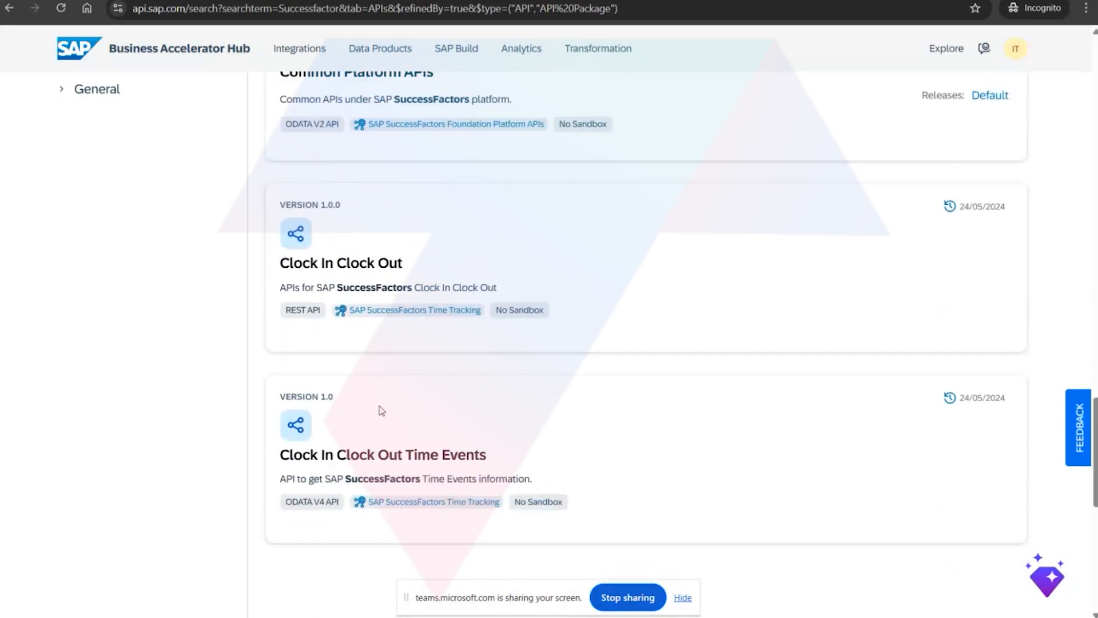
{"action": "scroll", "coordinate": [382, 408], "scroll_direction": "down", "scroll_amount": 8}
{"action": "scroll", "coordinate": [412, 425], "scroll_direction": "up", "scroll_amount": 5}
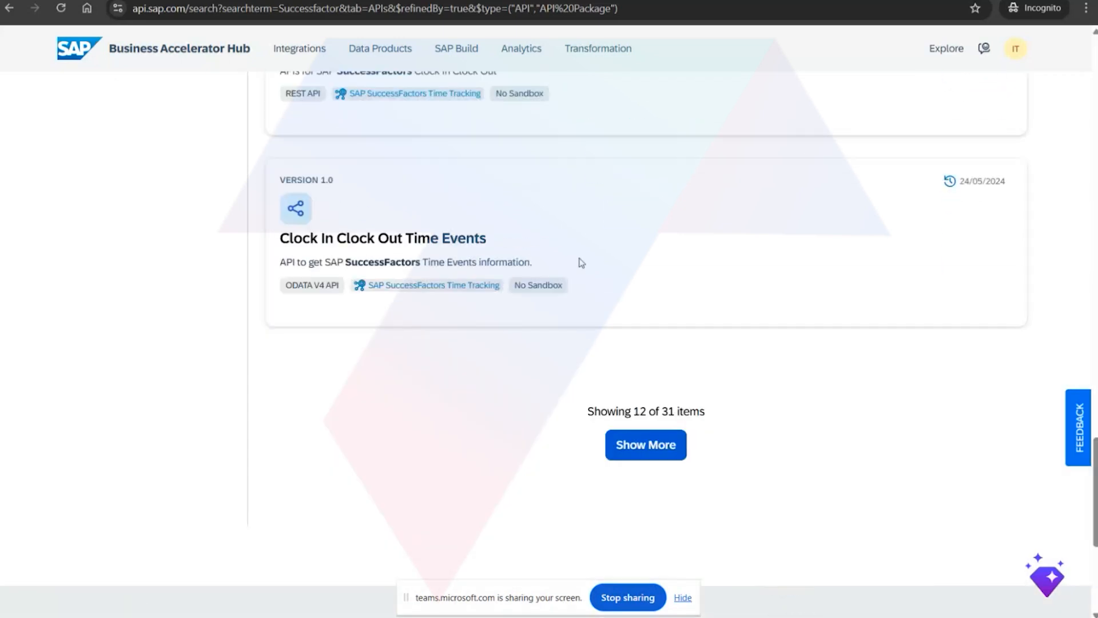
{"action": "left_click", "coordinate": [618, 448]}
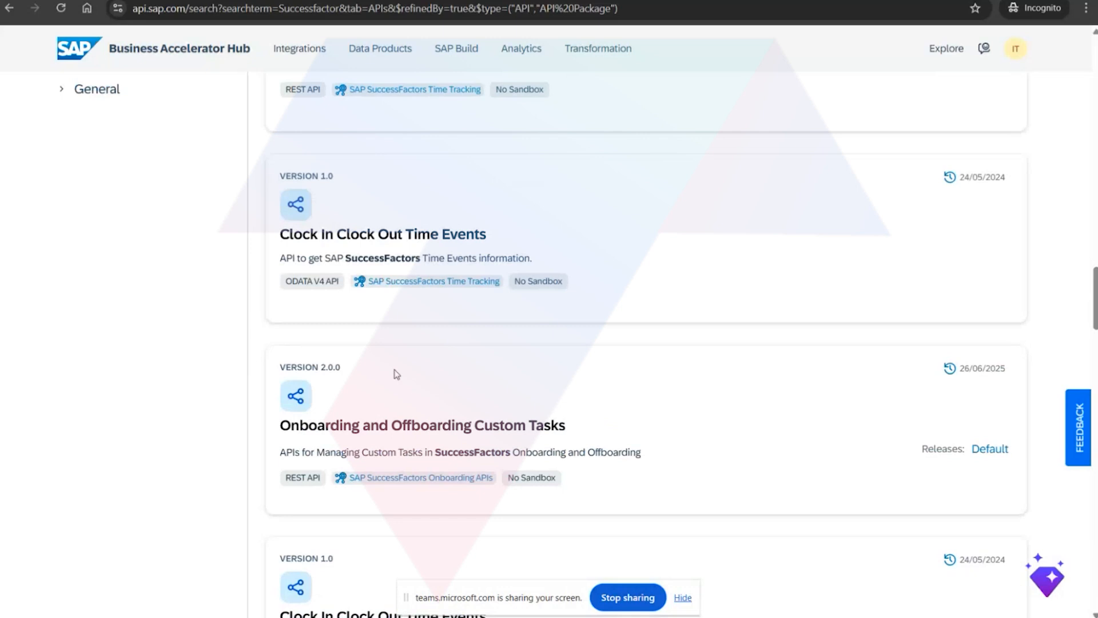
{"action": "scroll", "coordinate": [396, 374], "scroll_direction": "down", "scroll_amount": 12}
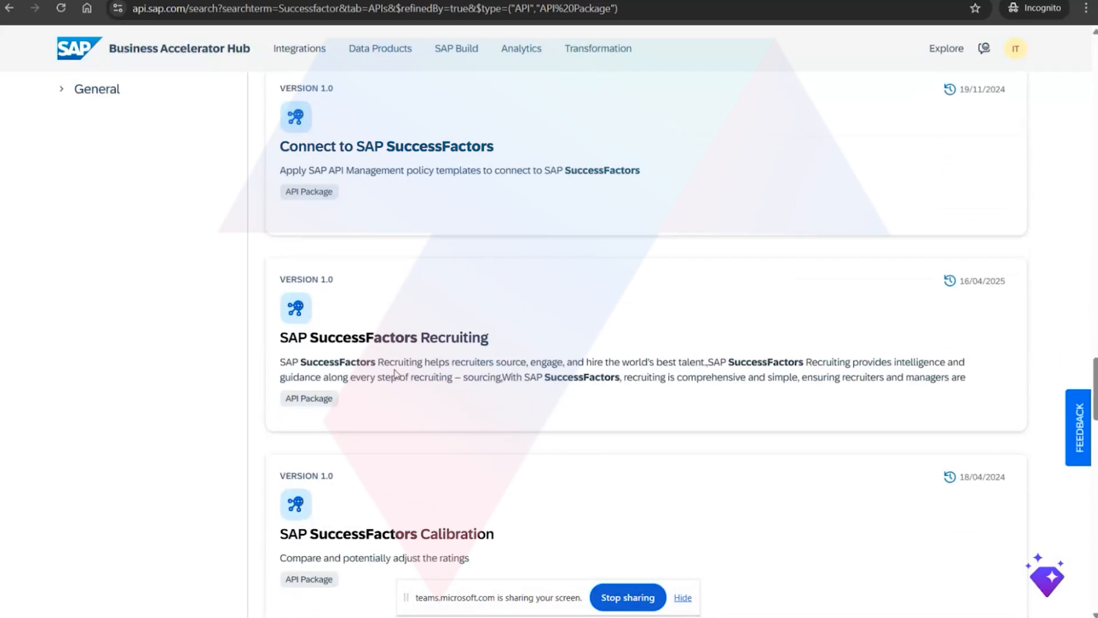
{"action": "scroll", "coordinate": [397, 374], "scroll_direction": "down", "scroll_amount": 15}
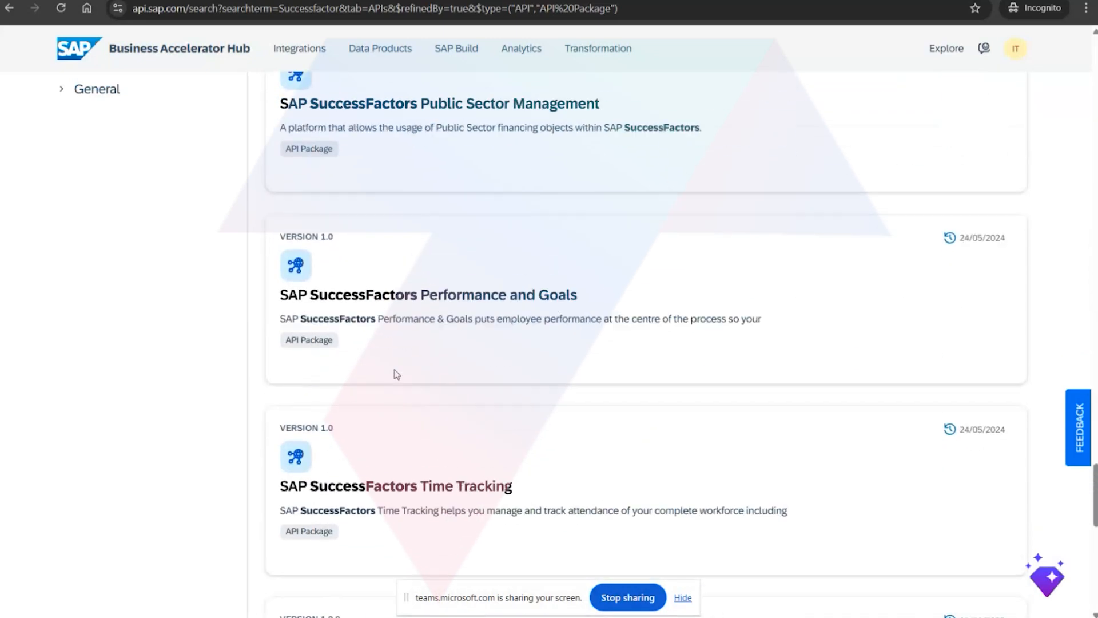
{"action": "scroll", "coordinate": [397, 374], "scroll_direction": "down", "scroll_amount": 6}
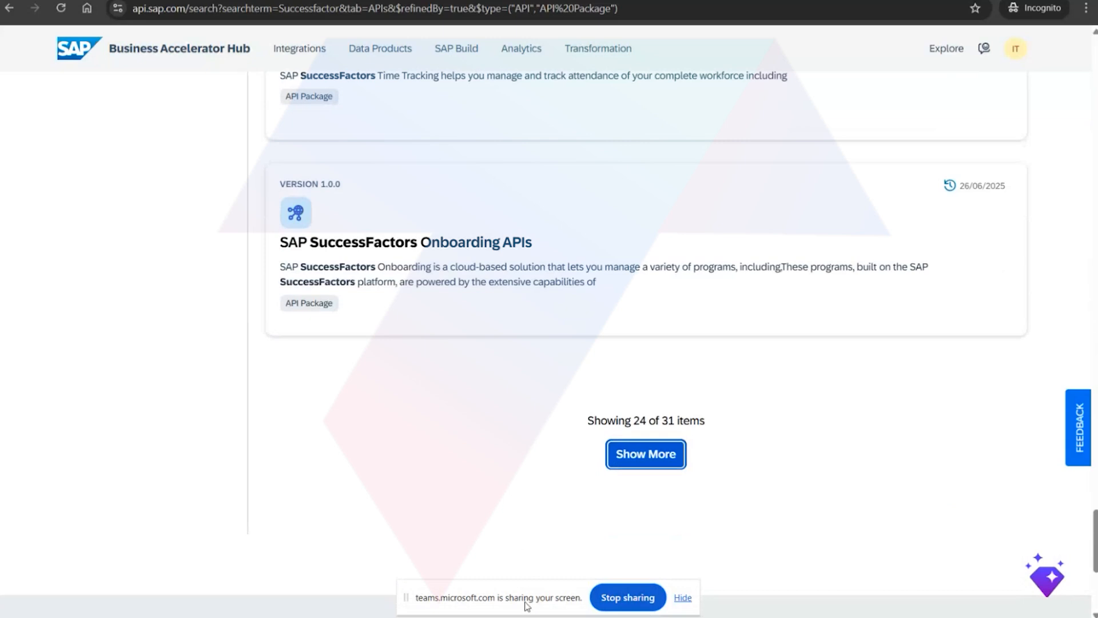
Switch to the plain-text notes and highlight the SOAP envelope example's opening lines, its intA and intB elements, and the whole envelope while reading it
{"action": "left_click", "coordinate": [527, 617]}
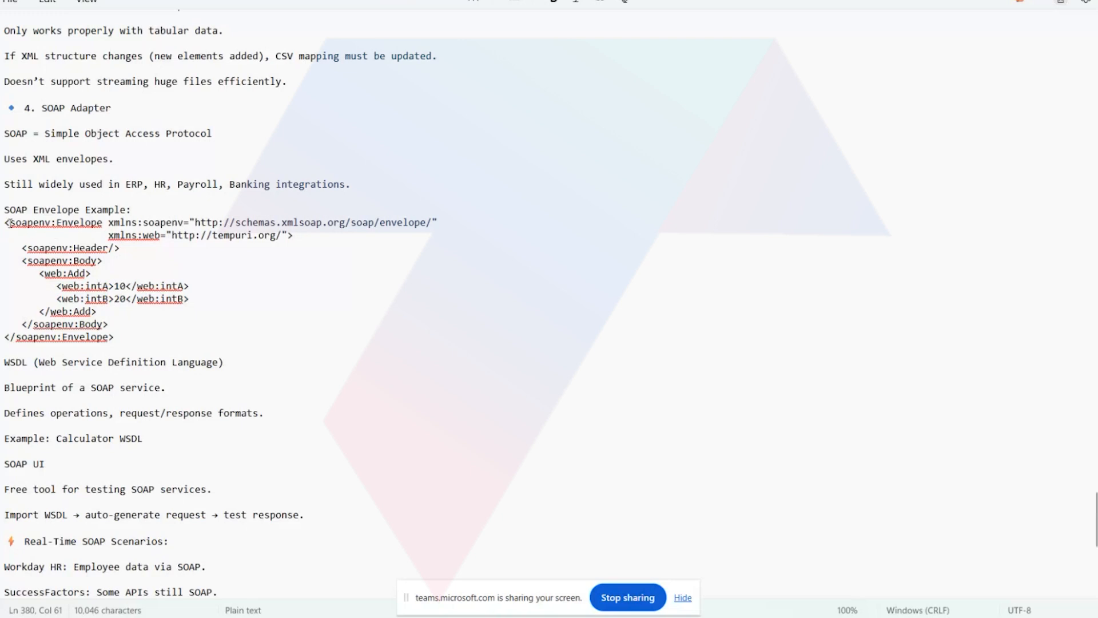
{"action": "left_click_drag", "start_coordinate": [5, 223], "coordinate": [312, 265]}
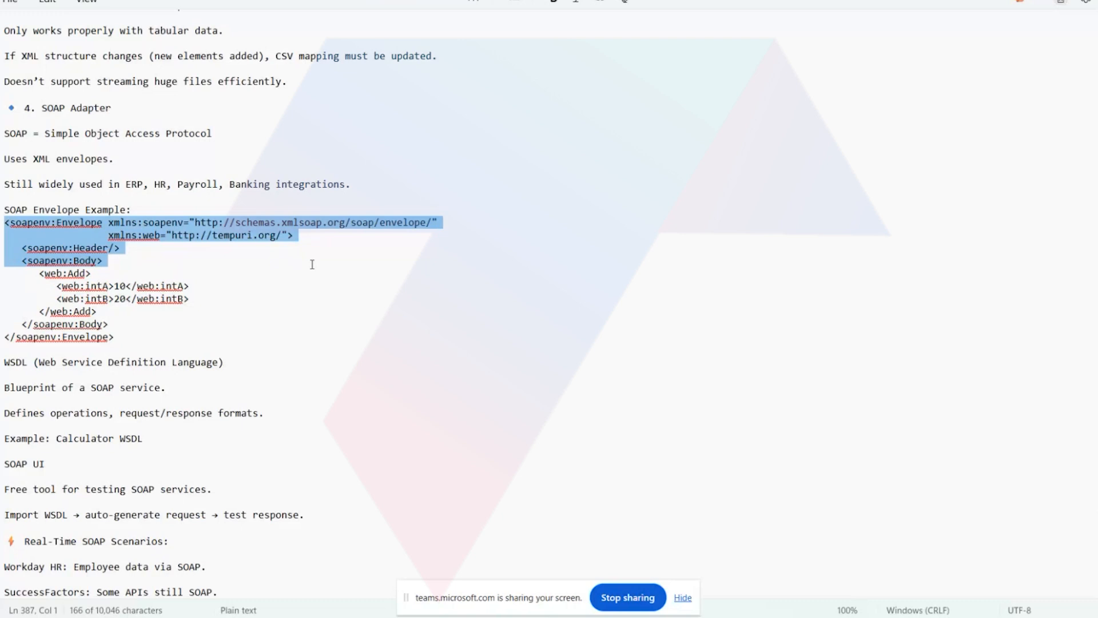
{"action": "left_click", "coordinate": [258, 277]}
{"action": "left_click_drag", "start_coordinate": [207, 308], "coordinate": [60, 288]}
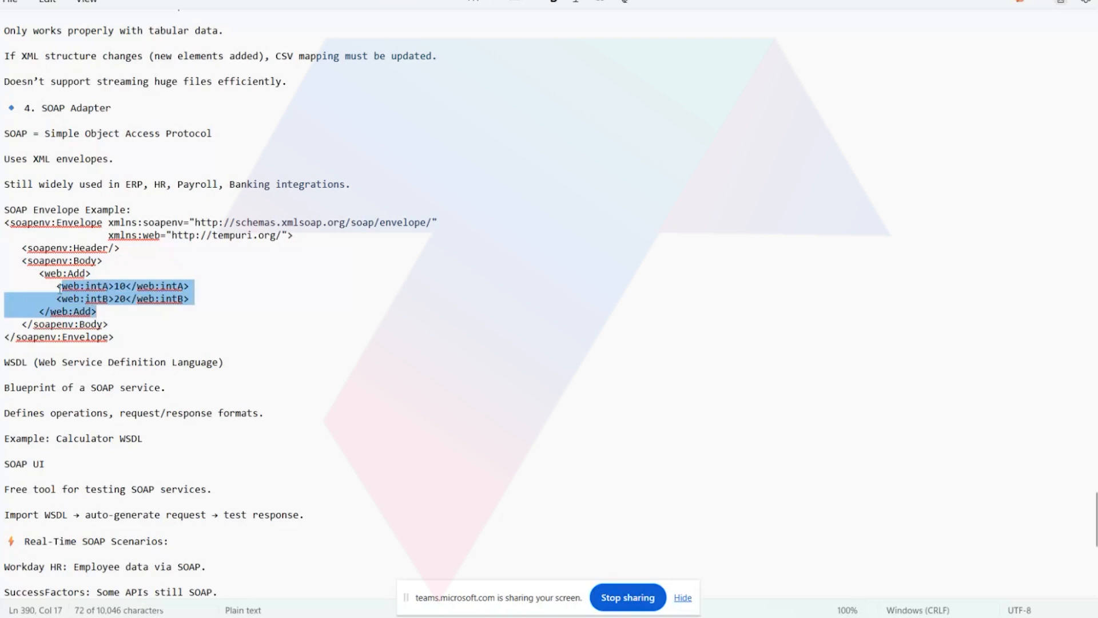
{"action": "left_click", "coordinate": [283, 285]}
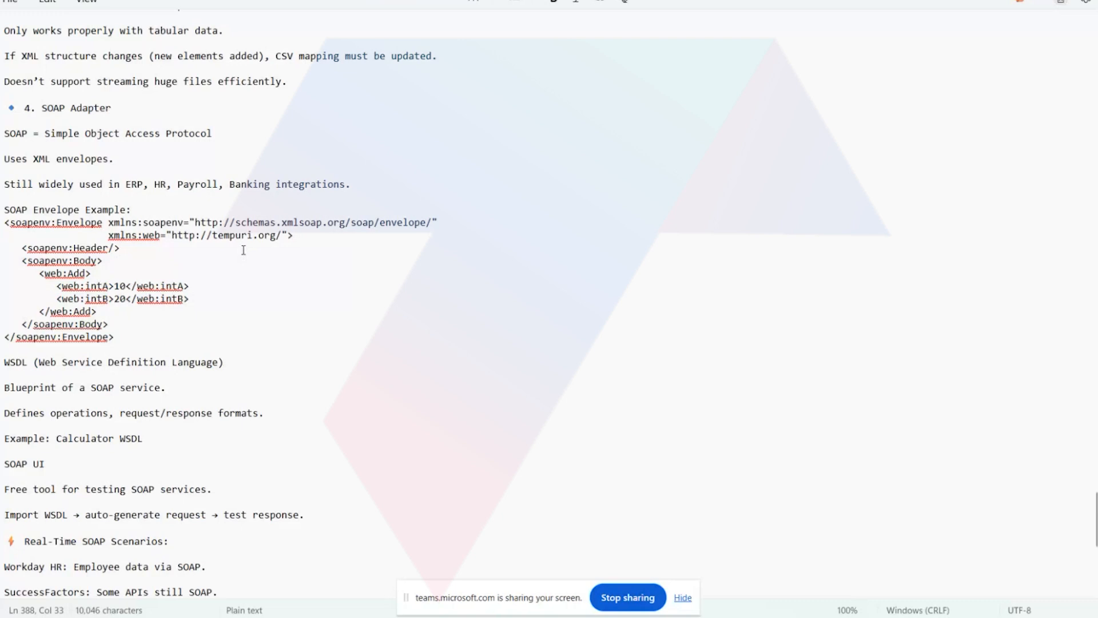
{"action": "left_click_drag", "start_coordinate": [127, 336], "coordinate": [5, 220]}
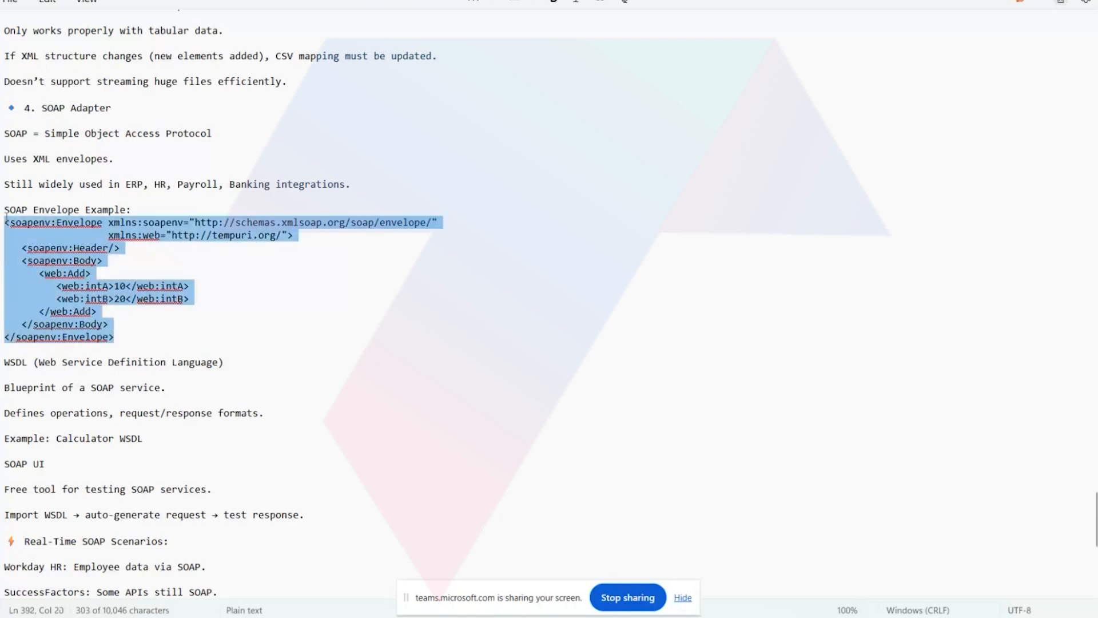
{"action": "left_click", "coordinate": [245, 285]}
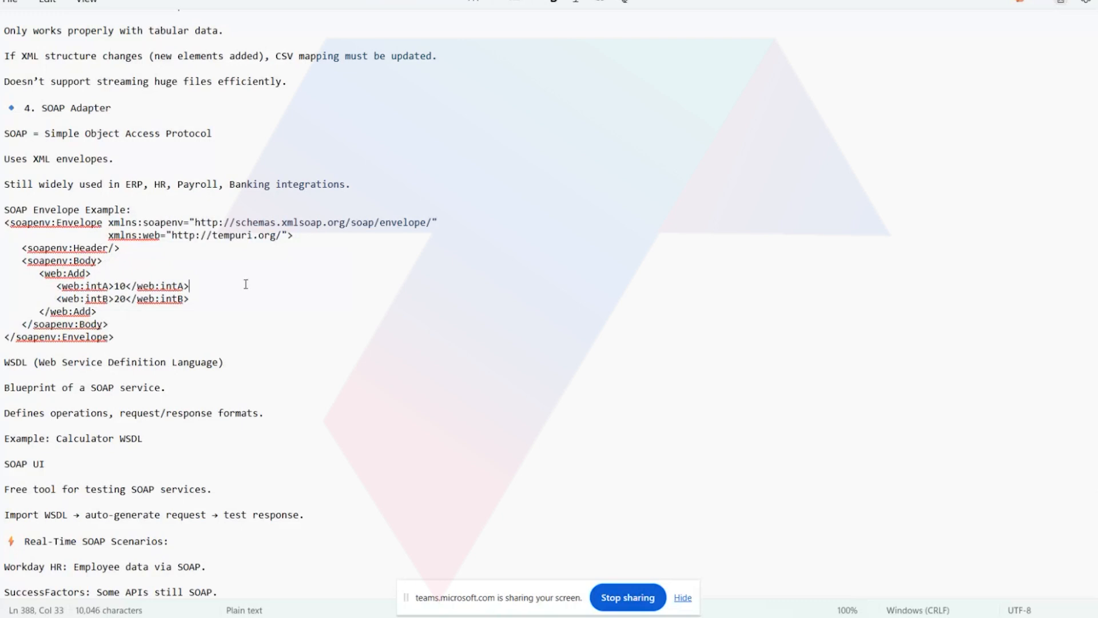
Highlight the "WSDL (Web Service Definition Language)" heading in the notes and switch to the calculator WSDL document
{"action": "left_click", "coordinate": [232, 361]}
{"action": "left_click_drag", "start_coordinate": [232, 361], "coordinate": [4, 366]}
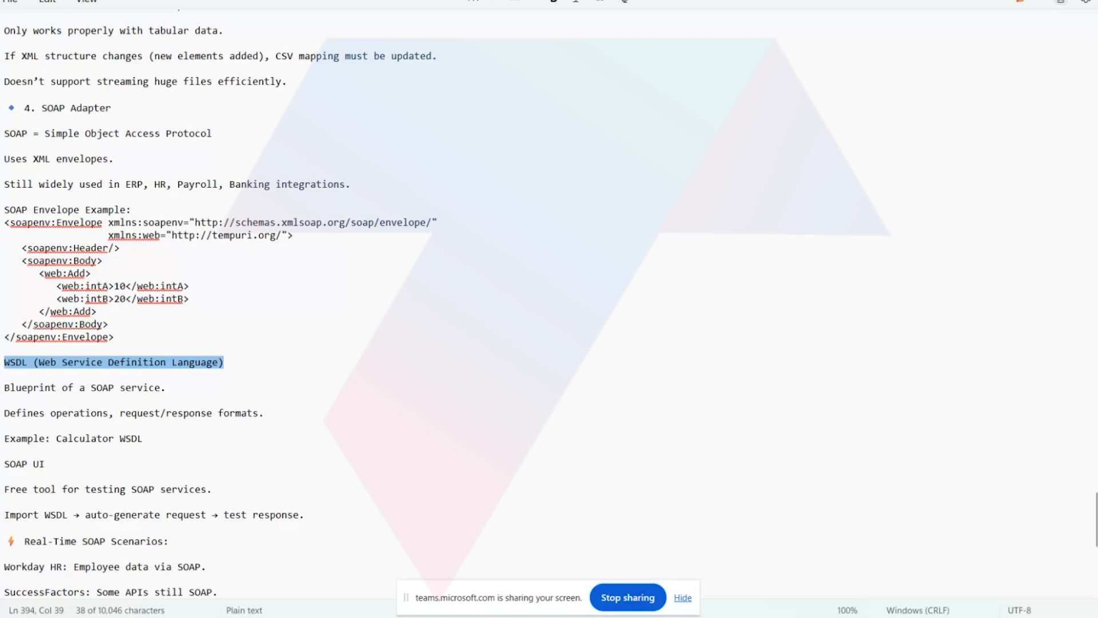
{"action": "key", "text": "ctrl+Tab"}
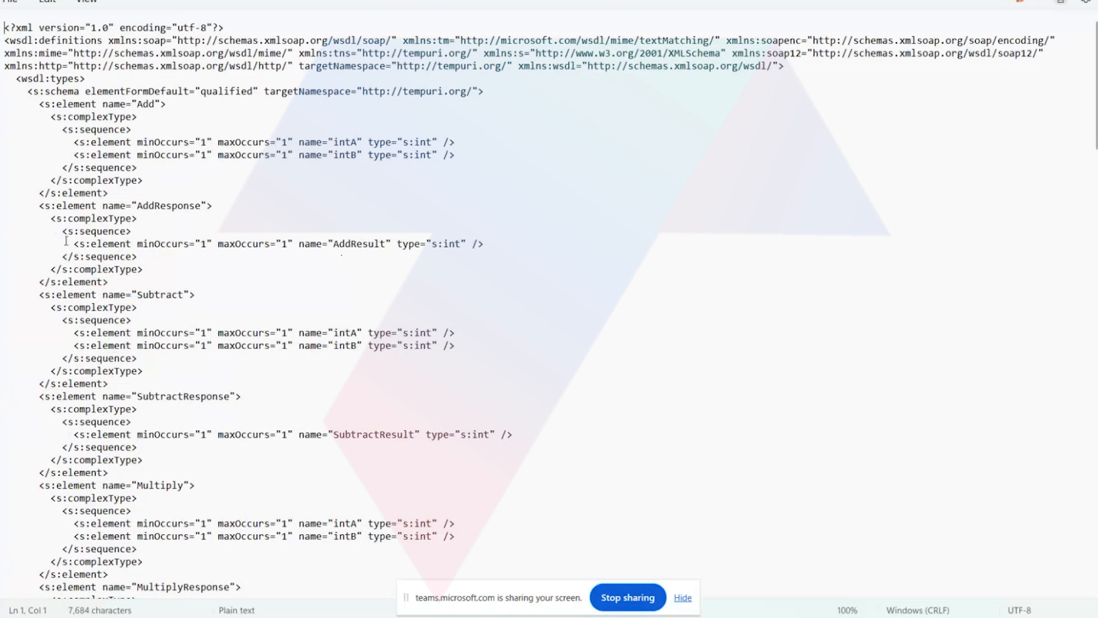
Highlight the AddResponse sequence and the Add, AddResponse, Subtract and SubtractResponse element names in the WSDL while reading its types
{"action": "left_click_drag", "start_coordinate": [57, 231], "coordinate": [248, 255]}
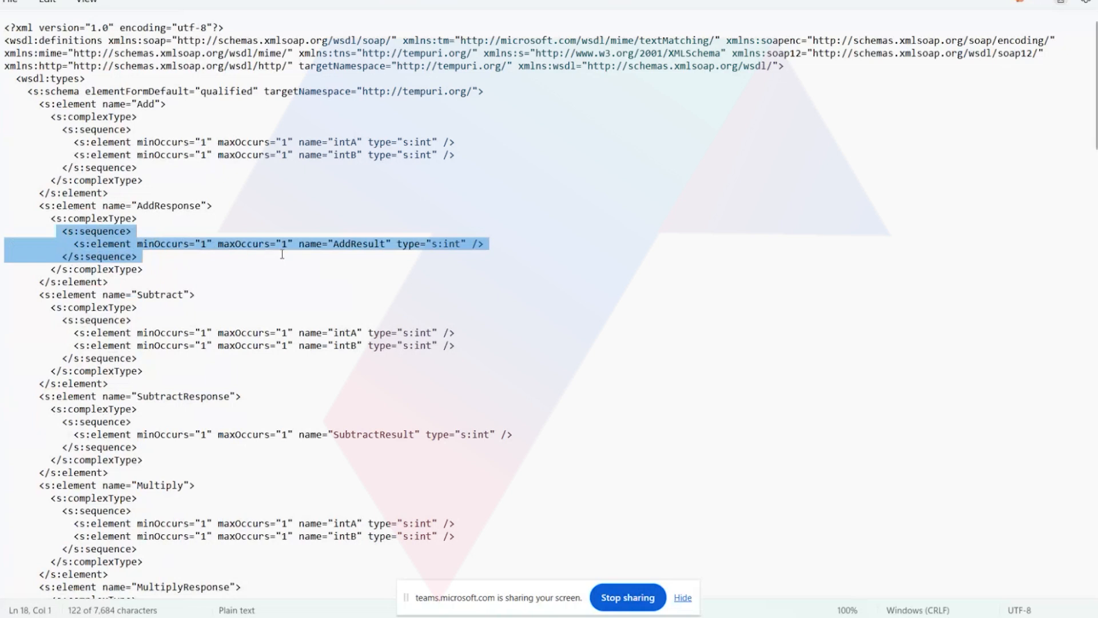
{"action": "left_click", "coordinate": [343, 265]}
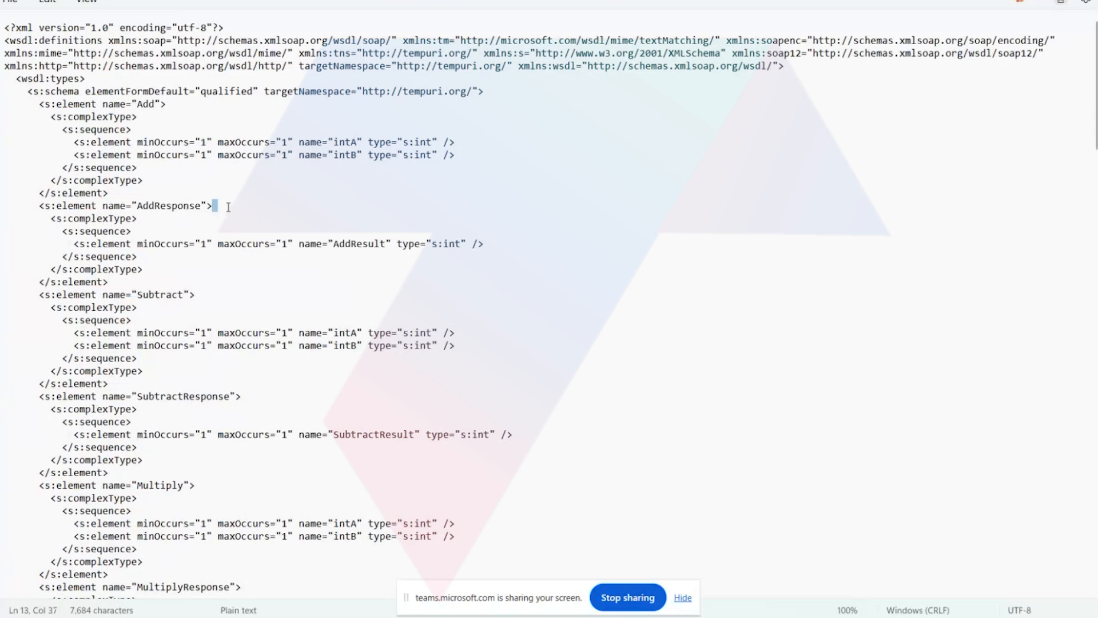
{"action": "left_click_drag", "start_coordinate": [217, 205], "coordinate": [31, 204]}
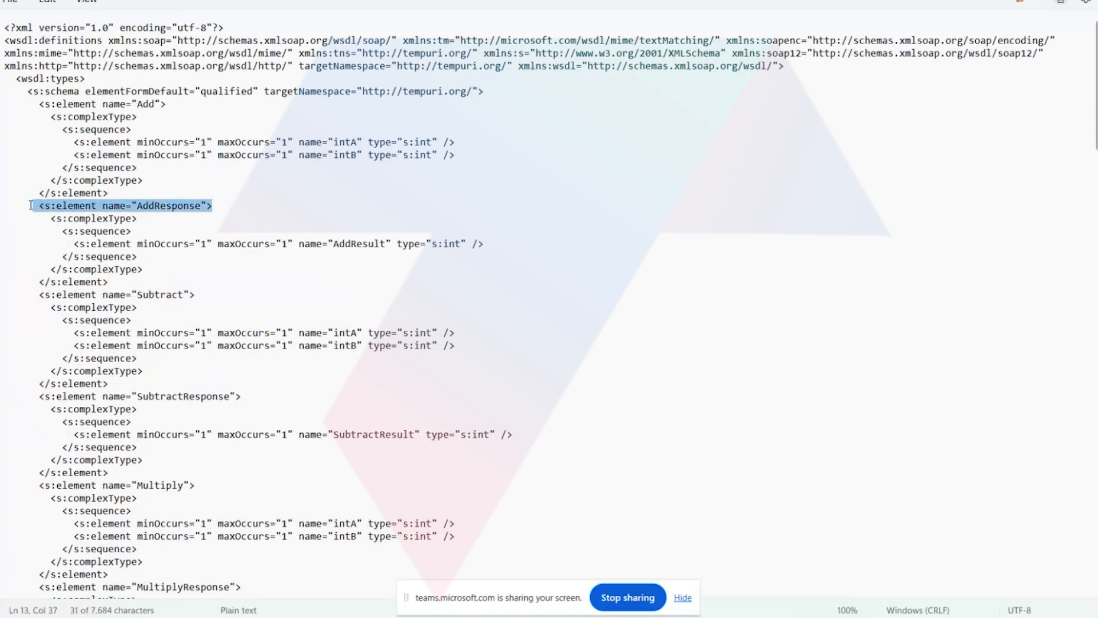
{"action": "left_click_drag", "start_coordinate": [203, 113], "coordinate": [50, 105]}
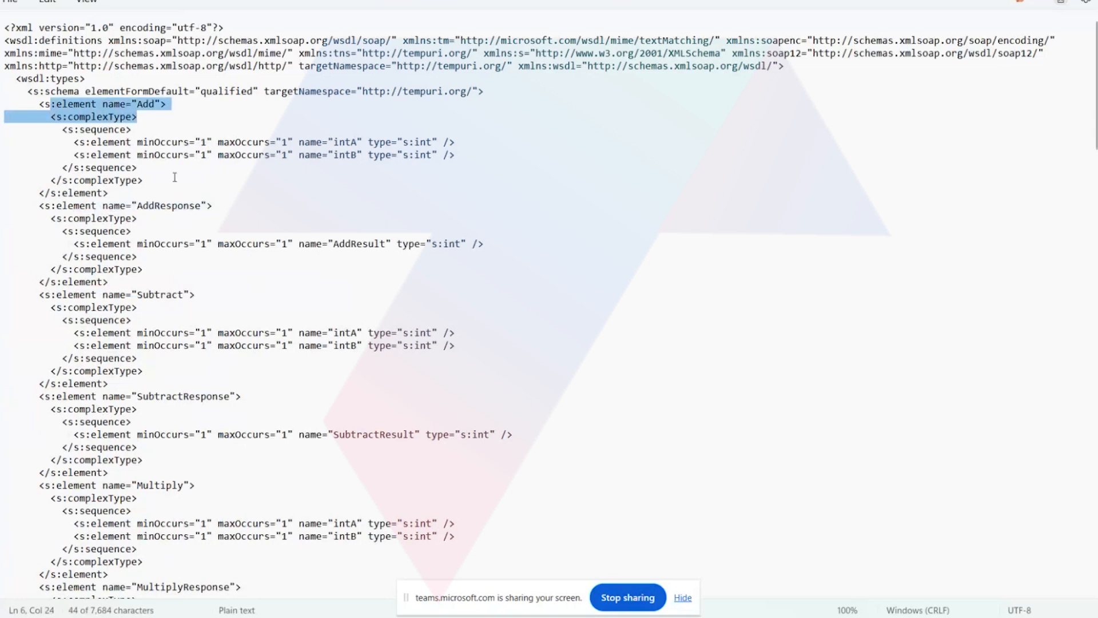
{"action": "left_click_drag", "start_coordinate": [136, 206], "coordinate": [132, 221]}
{"action": "left_click_drag", "start_coordinate": [195, 294], "coordinate": [104, 294]}
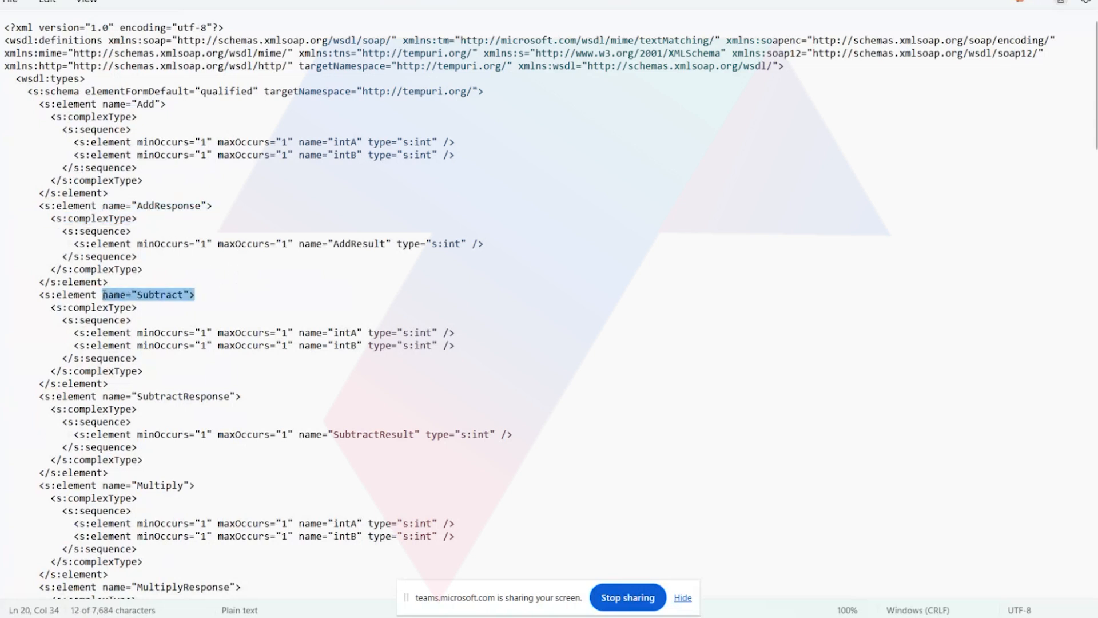
{"action": "left_click_drag", "start_coordinate": [307, 395], "coordinate": [154, 396]}
Read through the WSDL's messages, port type and bindings down to the Calculator service, highlighting the CalculatorSoap port's address location
{"action": "scroll", "coordinate": [250, 410], "scroll_direction": "down", "scroll_amount": 7}
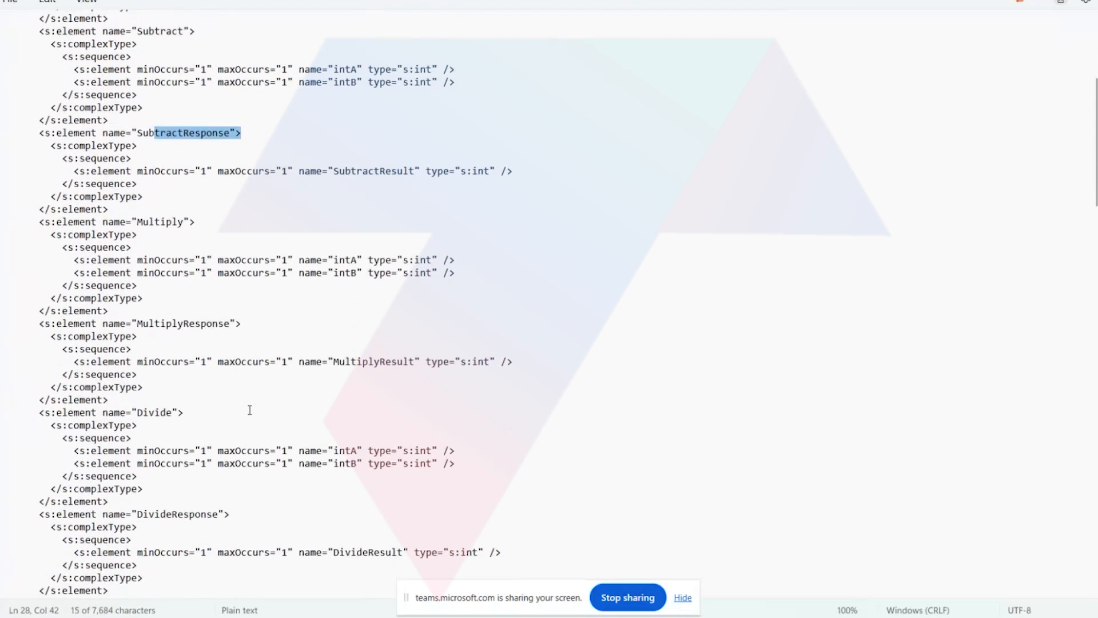
{"action": "scroll", "coordinate": [250, 410], "scroll_direction": "down", "scroll_amount": 14}
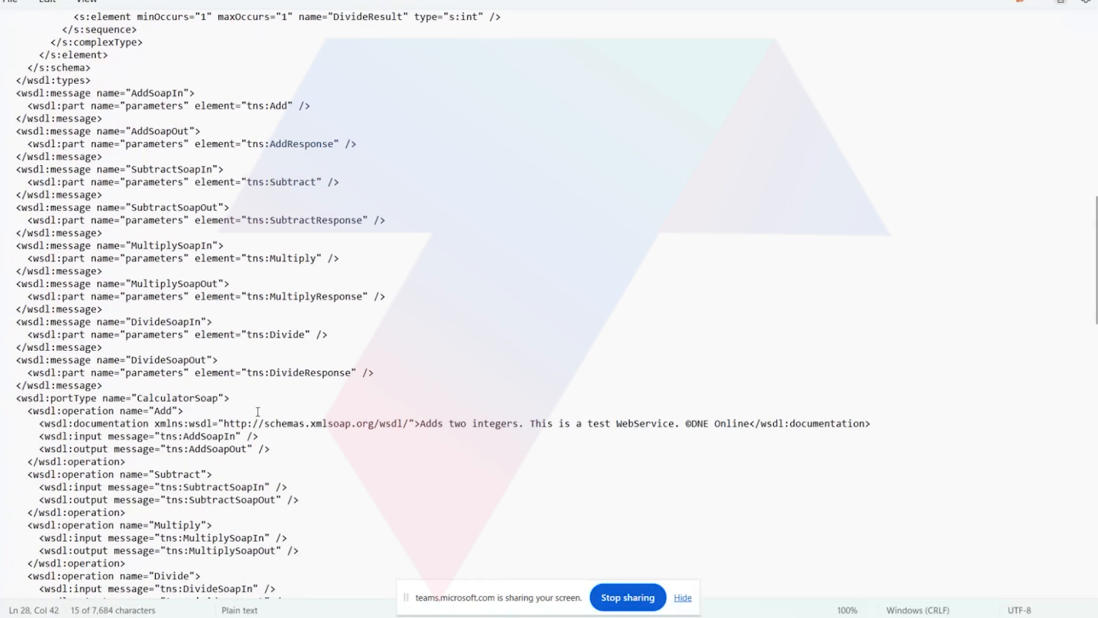
{"action": "scroll", "coordinate": [258, 411], "scroll_direction": "down", "scroll_amount": 7}
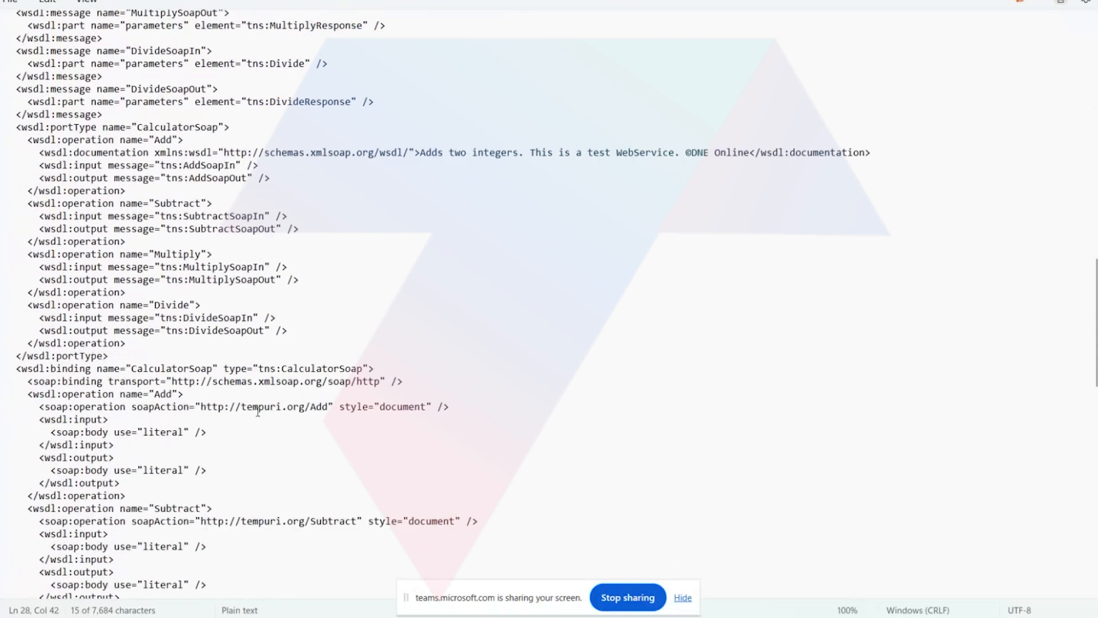
{"action": "scroll", "coordinate": [258, 411], "scroll_direction": "down", "scroll_amount": 8}
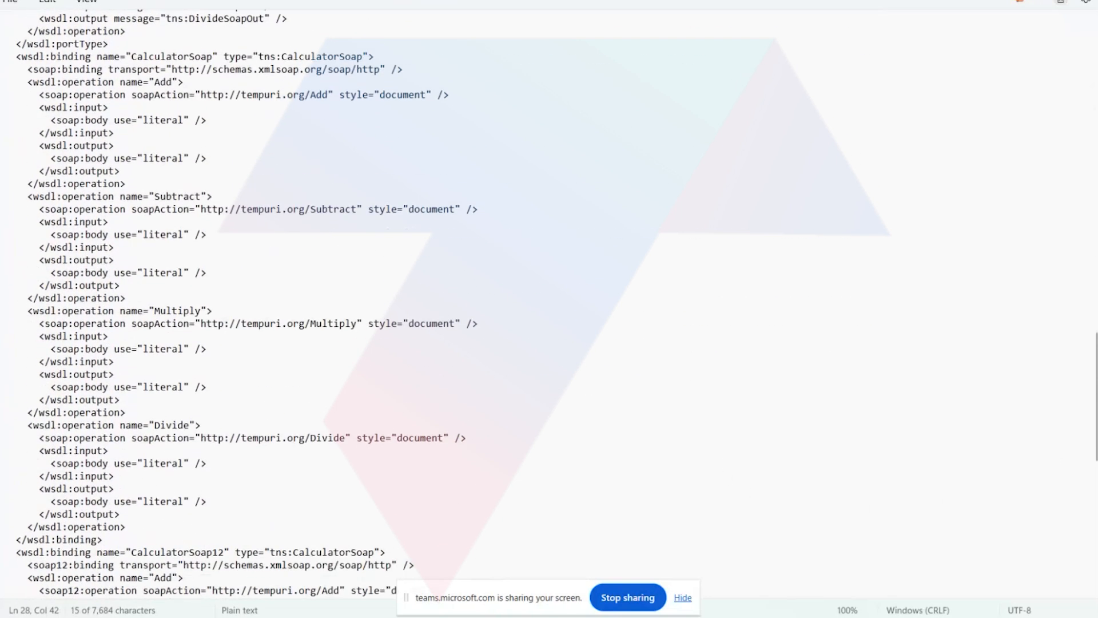
{"action": "left_click_drag", "start_coordinate": [1095, 408], "coordinate": [1096, 550]}
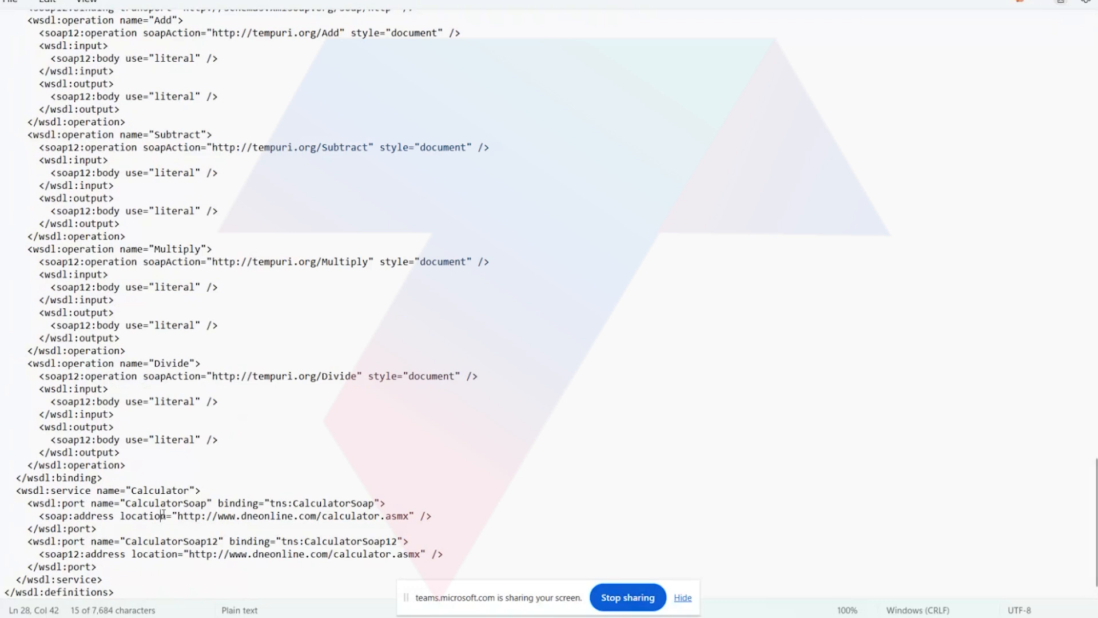
{"action": "left_click_drag", "start_coordinate": [163, 515], "coordinate": [440, 533]}
{"action": "left_click", "coordinate": [272, 466]}
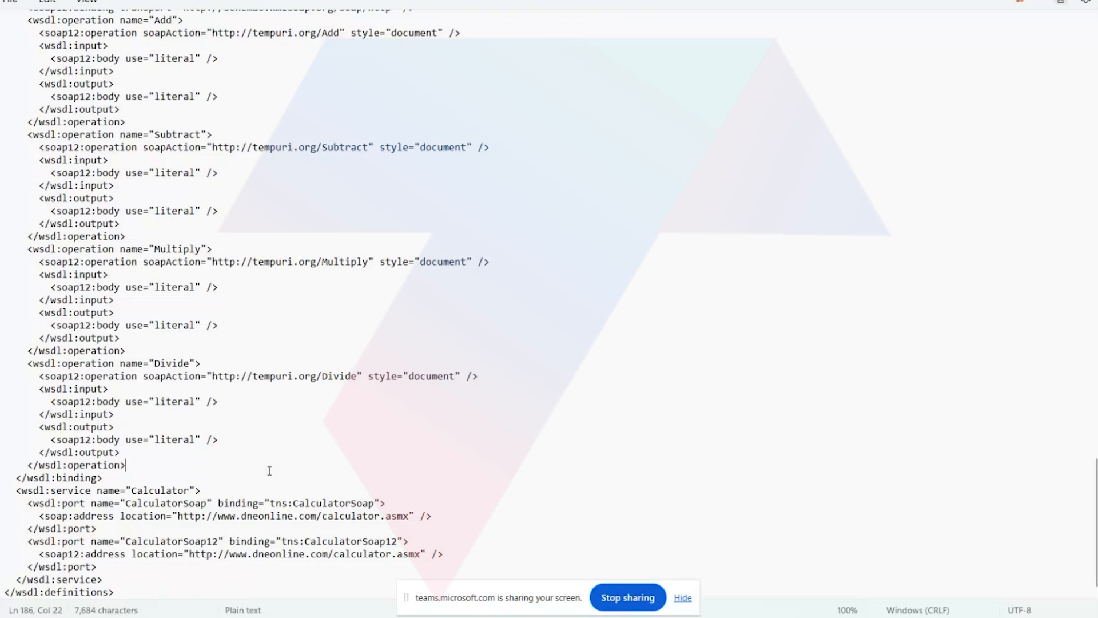
{"action": "scroll", "coordinate": [270, 470], "scroll_direction": "up", "scroll_amount": 18}
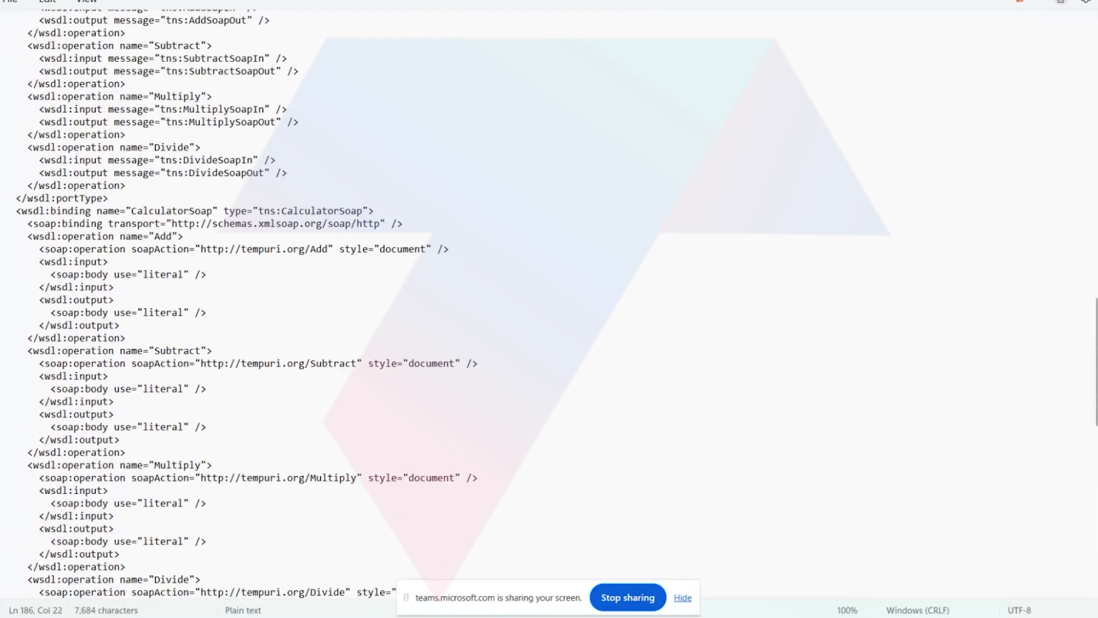
Return to the notes and read on to the interview pointers, highlighting the Workday HR and SuccessFactors lines under Real-Time SOAP Scenarios
{"action": "key", "text": "ctrl+Tab"}
{"action": "scroll", "coordinate": [302, 397], "scroll_direction": "down", "scroll_amount": 2}
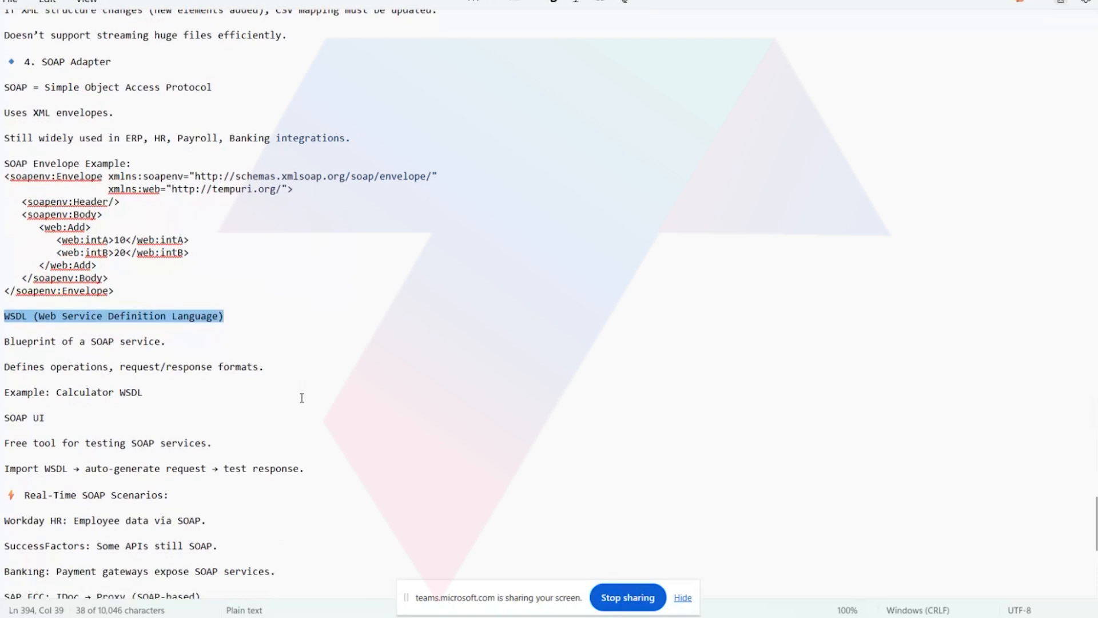
{"action": "scroll", "coordinate": [302, 397], "scroll_direction": "down", "scroll_amount": 2}
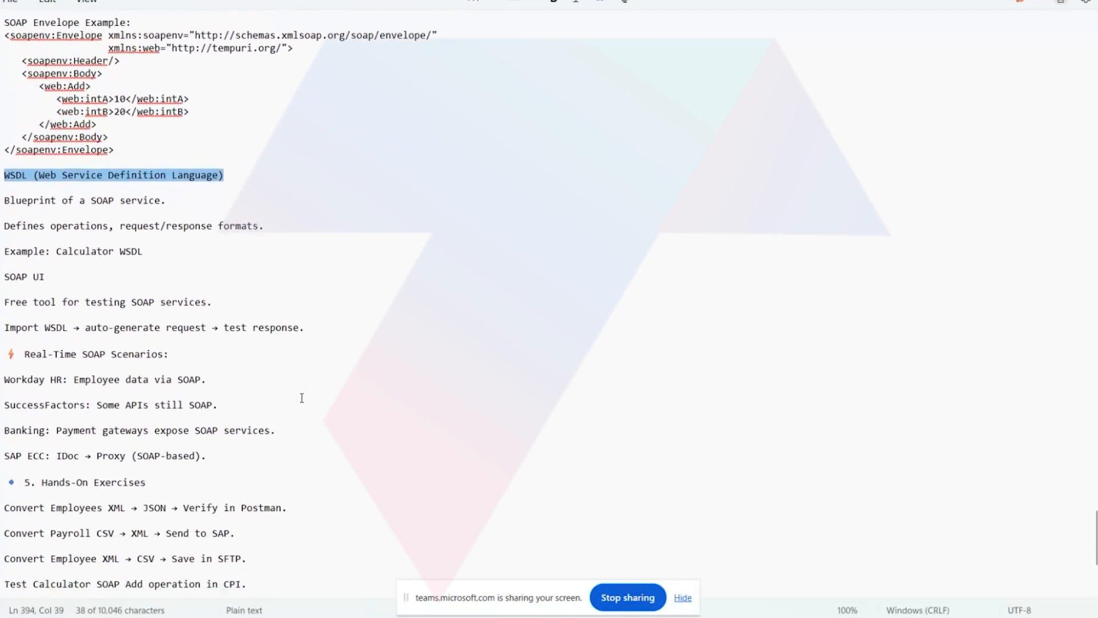
{"action": "scroll", "coordinate": [302, 398], "scroll_direction": "down", "scroll_amount": 1}
{"action": "scroll", "coordinate": [302, 398], "scroll_direction": "down", "scroll_amount": 1}
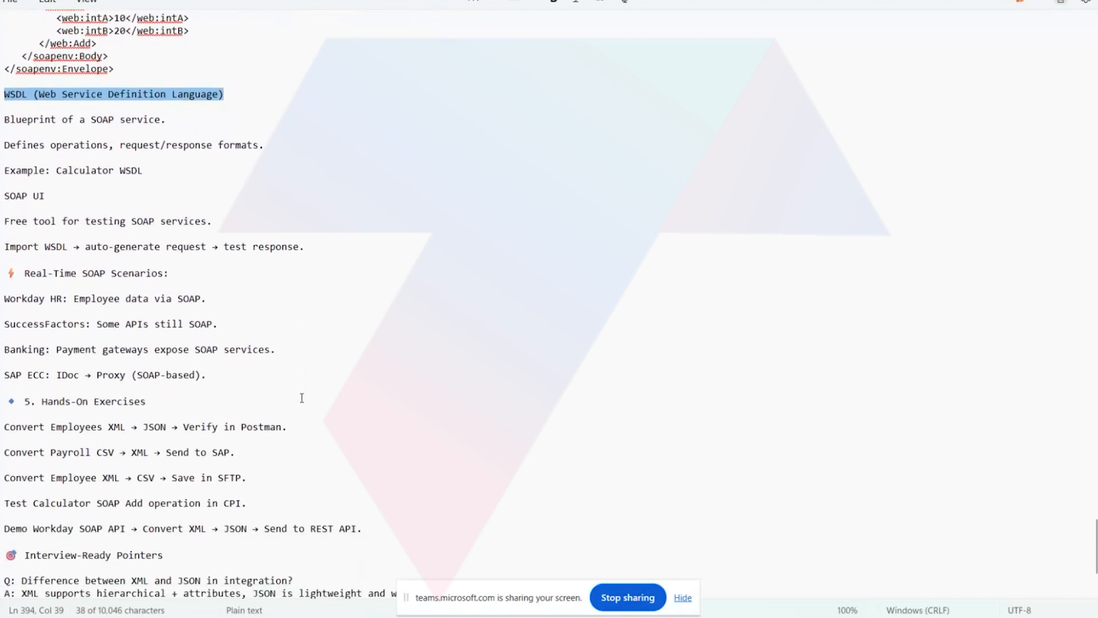
{"action": "scroll", "coordinate": [302, 398], "scroll_direction": "down", "scroll_amount": 2}
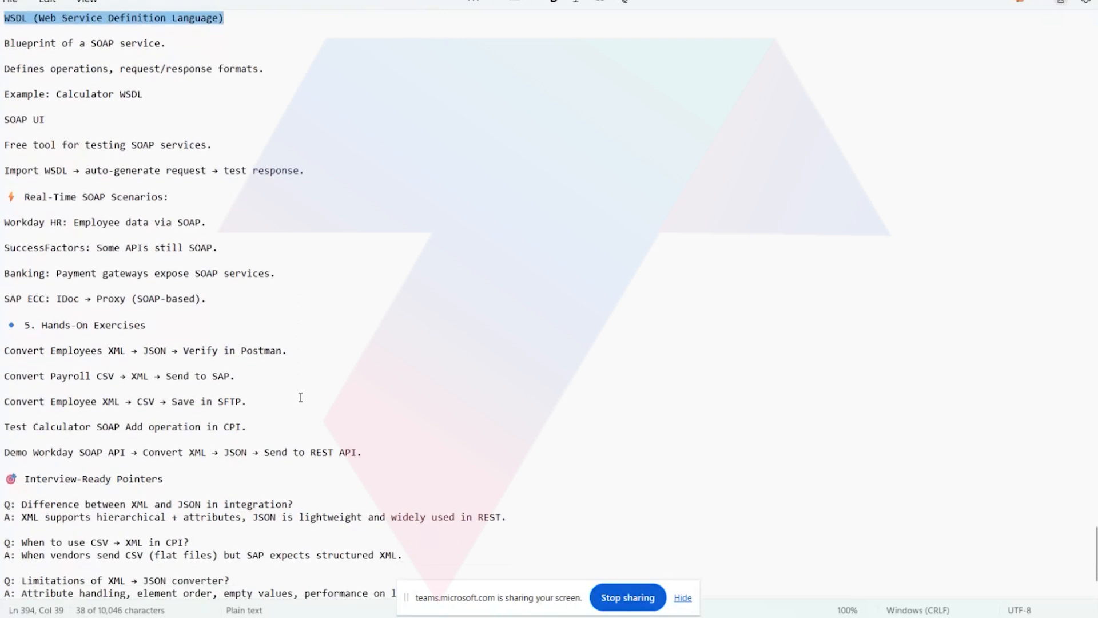
{"action": "left_click", "coordinate": [4, 226]}
{"action": "left_click_drag", "start_coordinate": [4, 226], "coordinate": [232, 252]}
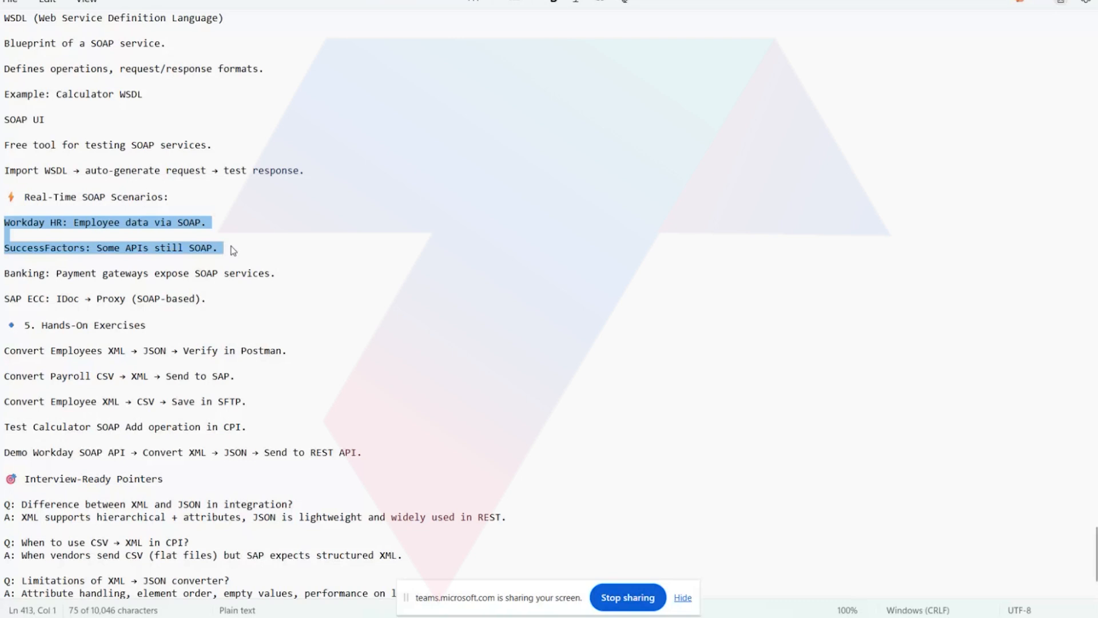
{"action": "scroll", "coordinate": [232, 255], "scroll_direction": "down", "scroll_amount": 2}
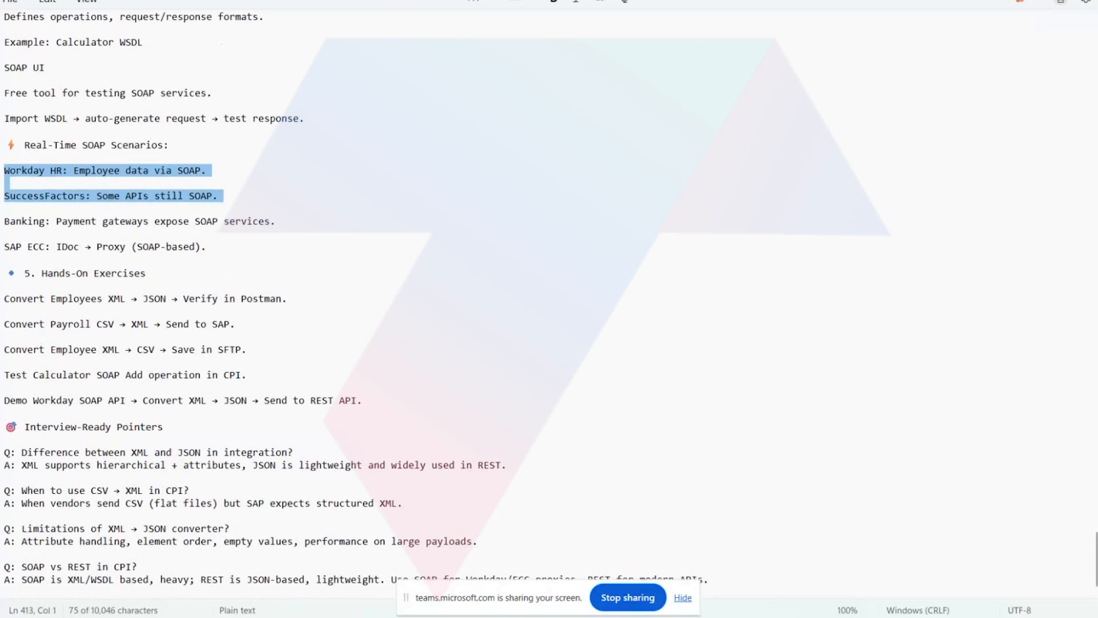
Switch to Integration Suite in the browser and open the Integrations and APIs package list in the Design area
{"action": "mouse_move", "coordinate": [466, 607]}
{"action": "left_click", "coordinate": [347, 565]}
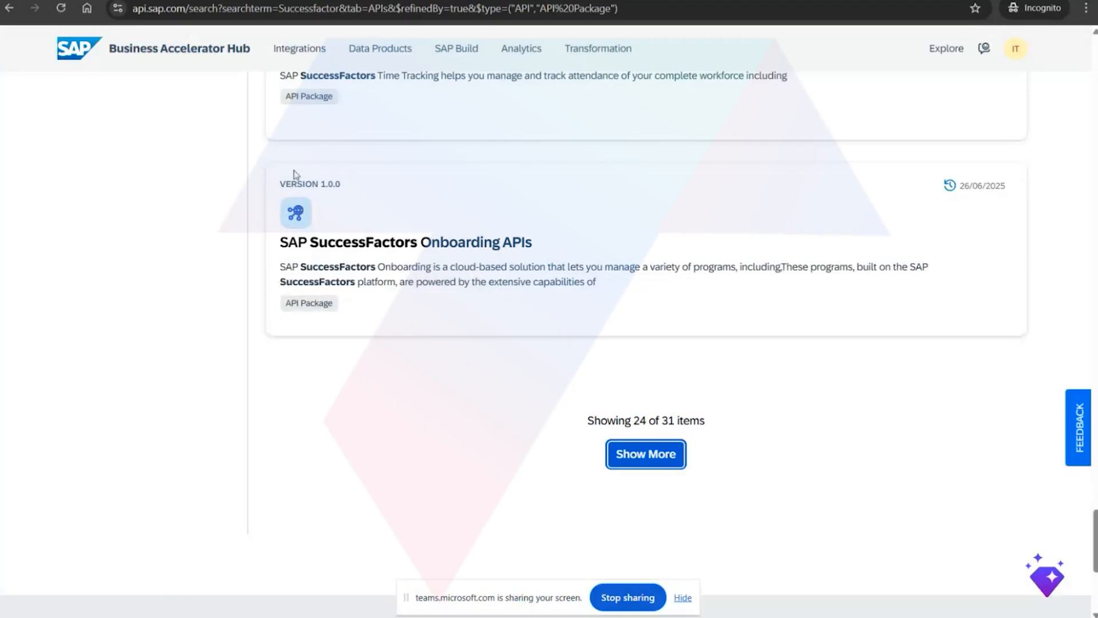
{"action": "left_click", "coordinate": [373, 1]}
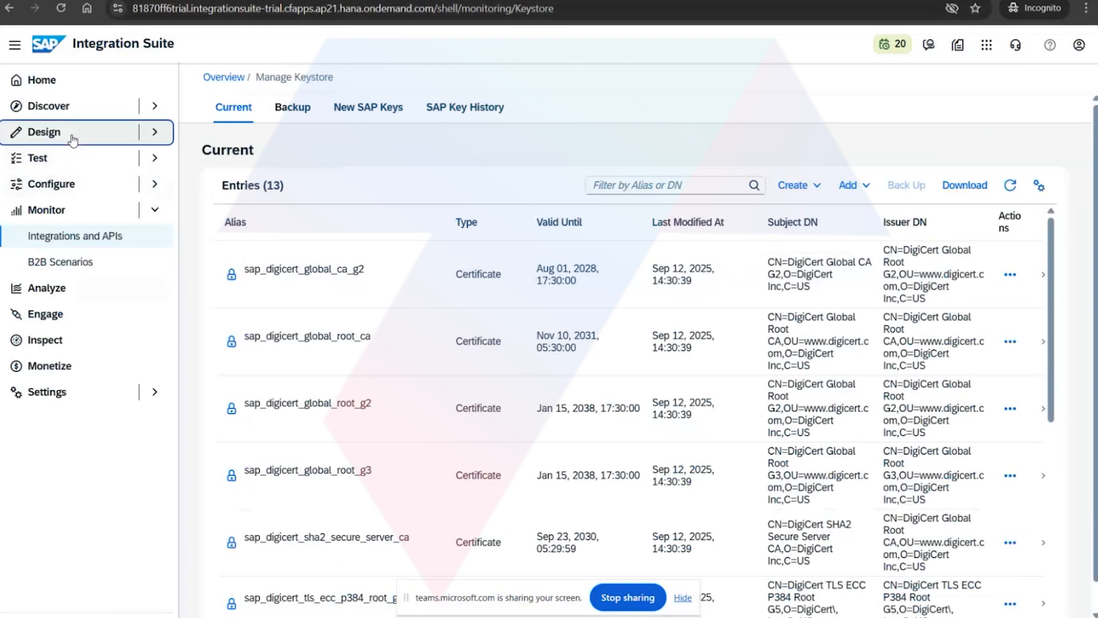
{"action": "left_click", "coordinate": [45, 131]}
{"action": "left_click", "coordinate": [69, 157]}
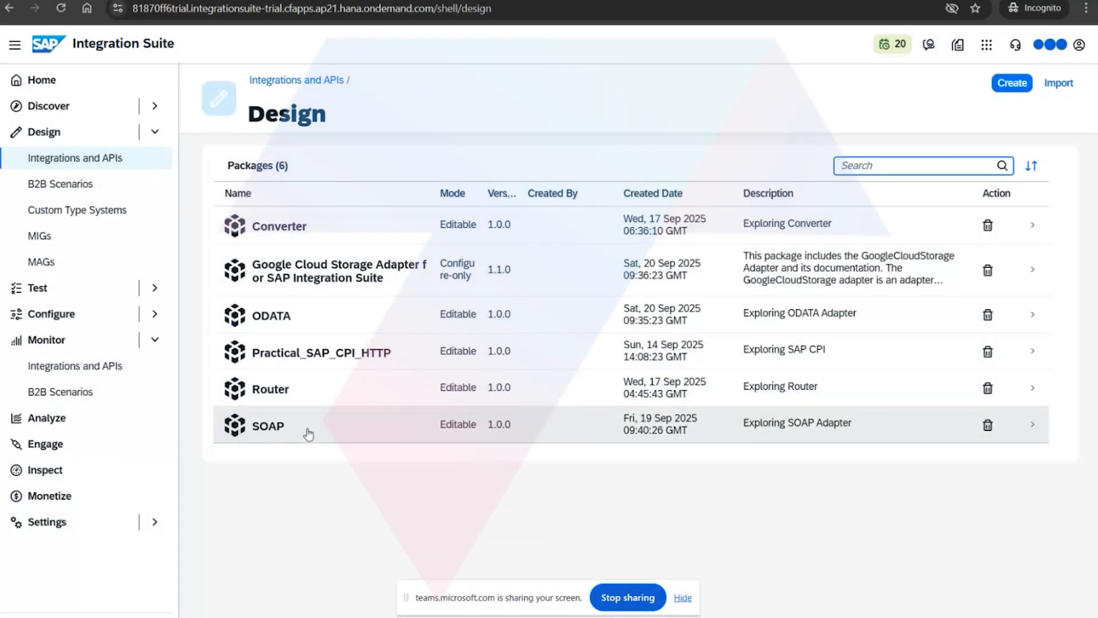
Open the "Call to Calculator Web service" integration flow from the SOAP package's artifacts
{"action": "left_click", "coordinate": [307, 428]}
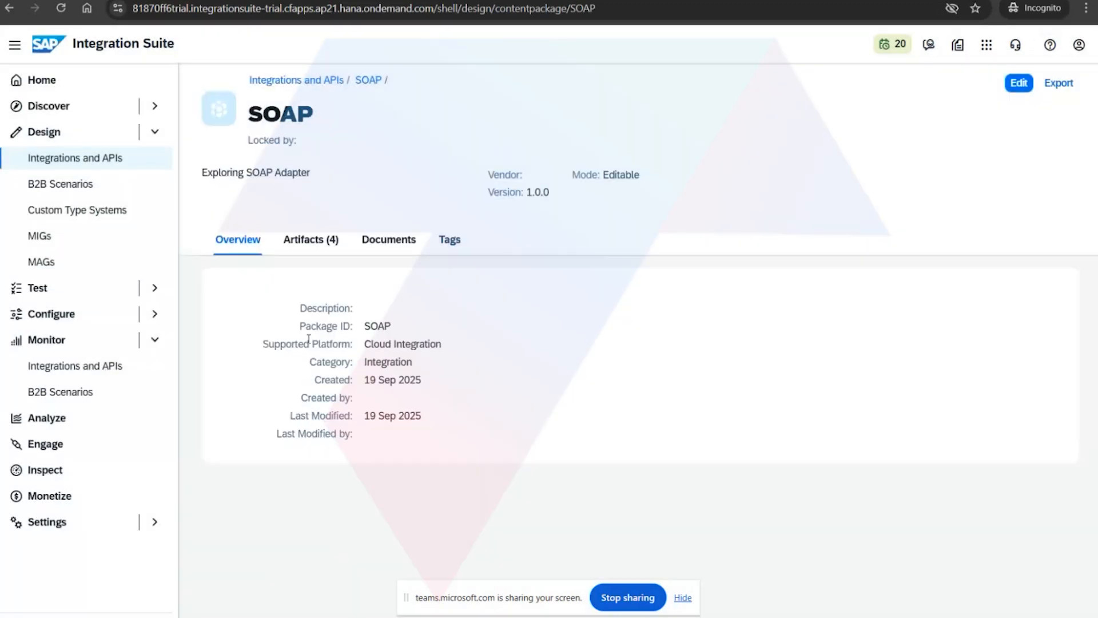
{"action": "left_click", "coordinate": [317, 231]}
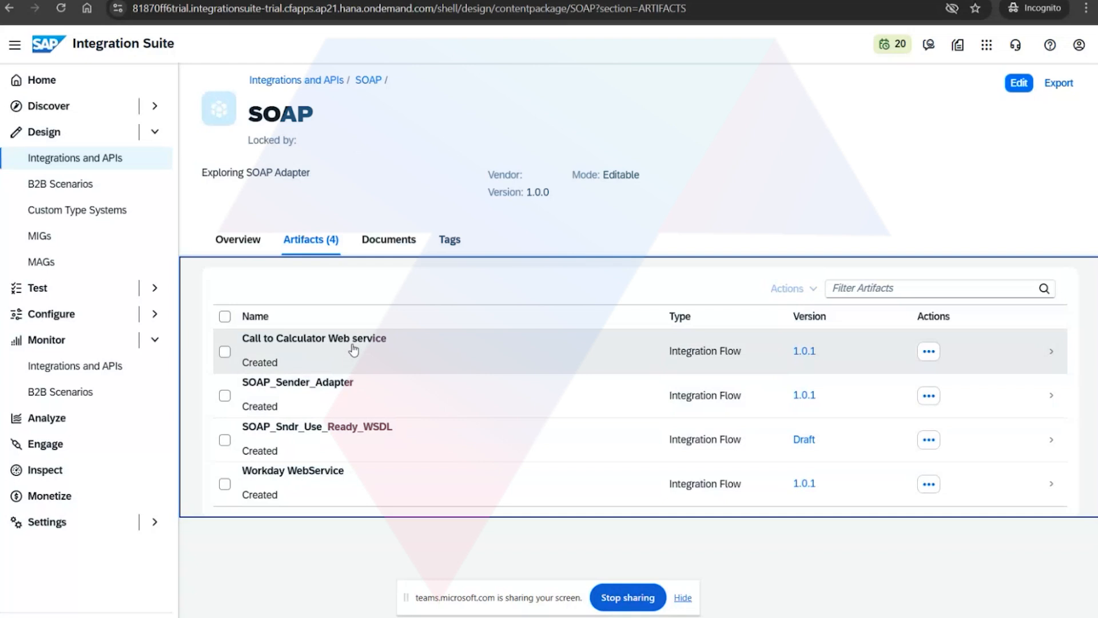
{"action": "left_click", "coordinate": [353, 349]}
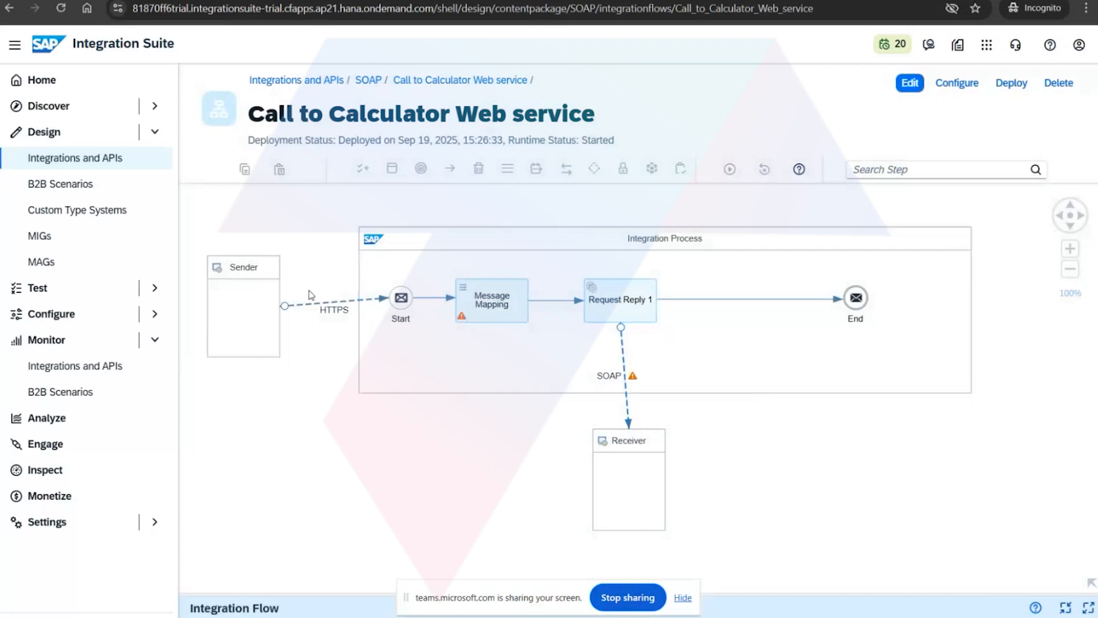
Expand the property sheet for the Sender and view the HTTPS channel's connection settings, highlighting the address
{"action": "left_click", "coordinate": [260, 294]}
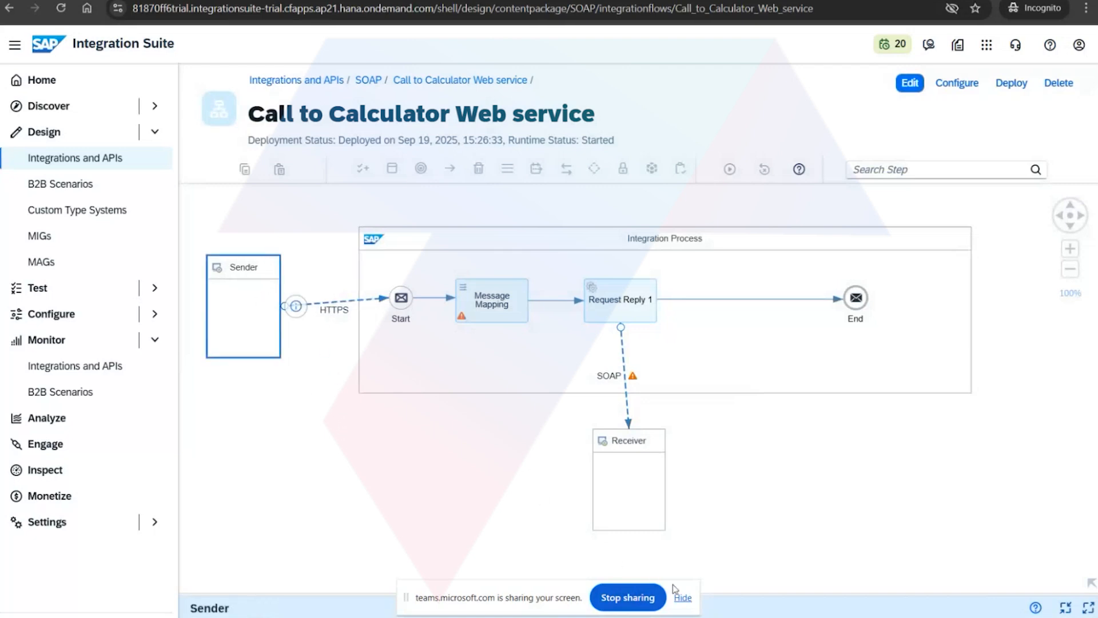
{"action": "left_click_drag", "start_coordinate": [719, 598], "coordinate": [716, 353]}
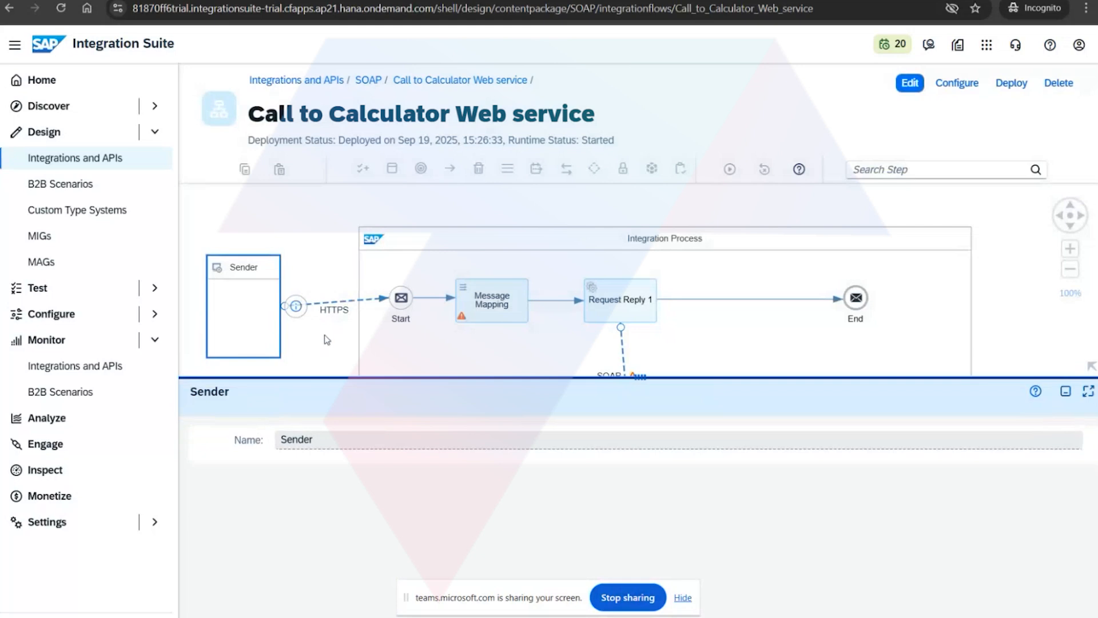
{"action": "left_click", "coordinate": [331, 303]}
{"action": "left_click", "coordinate": [291, 422]}
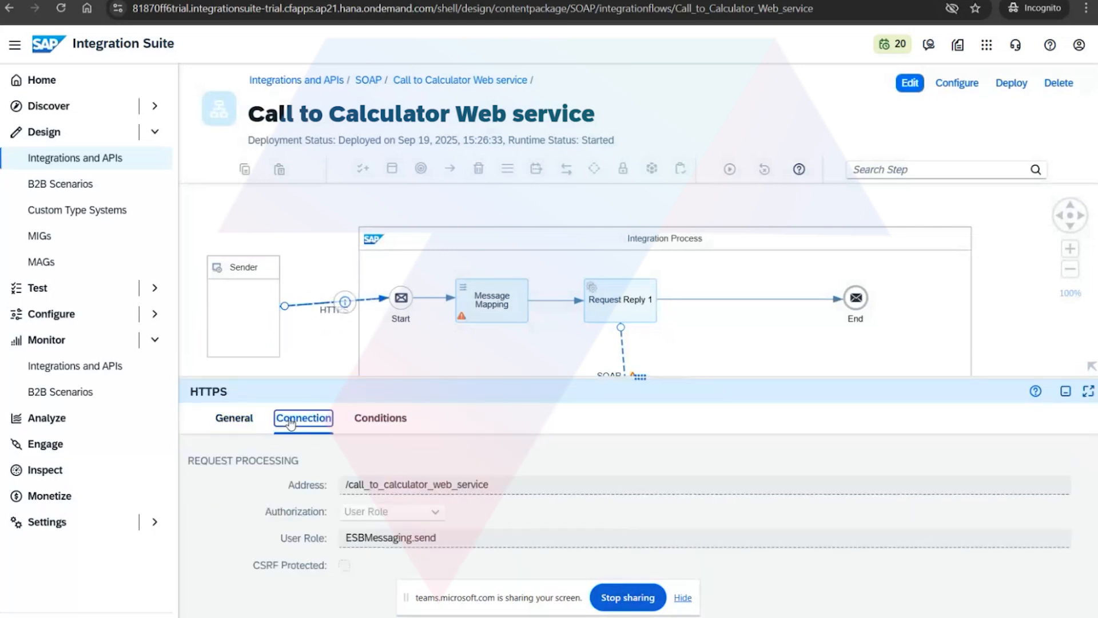
{"action": "left_click_drag", "start_coordinate": [504, 485], "coordinate": [344, 485]}
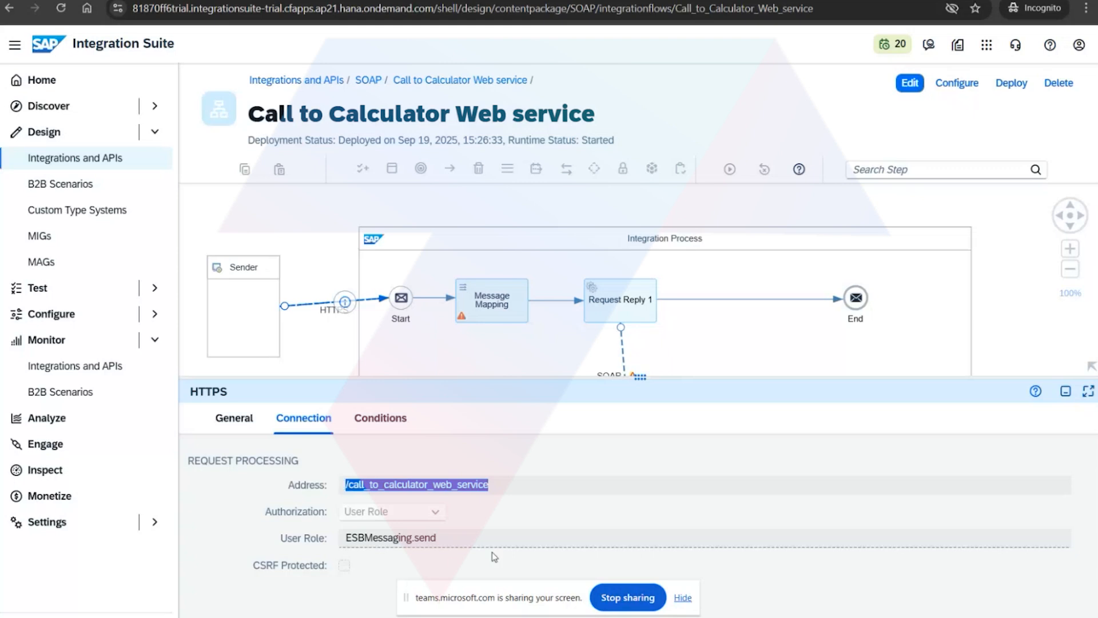
Highlight the integration flow's page URL, reopen the HTTPS channel's connection settings and highlight the endpoint address again
{"action": "mouse_move", "coordinate": [628, 351]}
{"action": "left_click", "coordinate": [207, 7]}
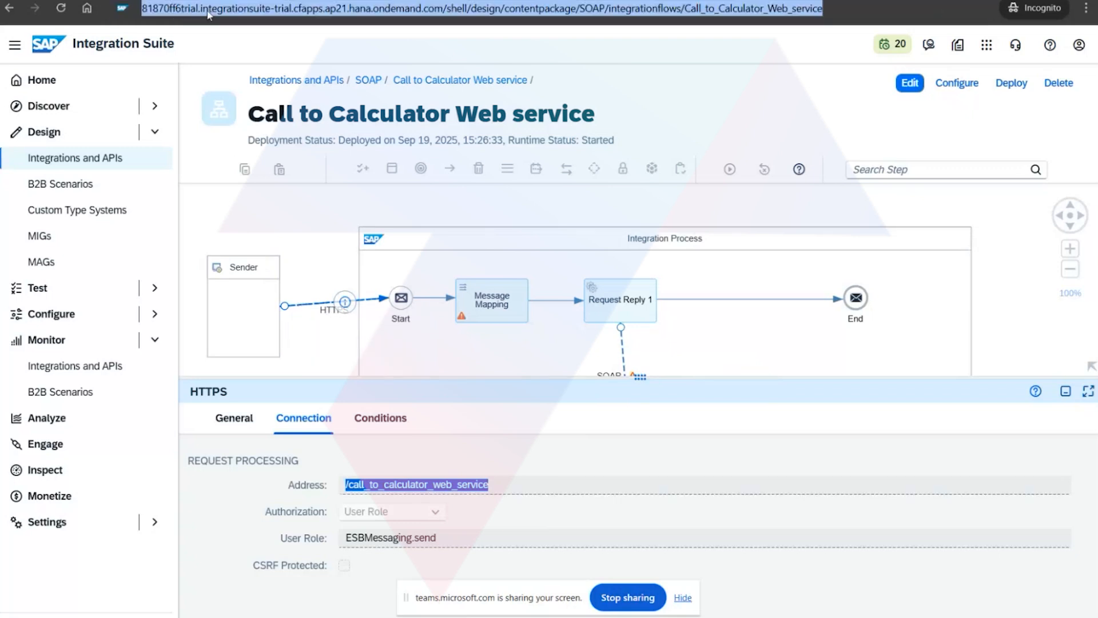
{"action": "left_click", "coordinate": [247, 236]}
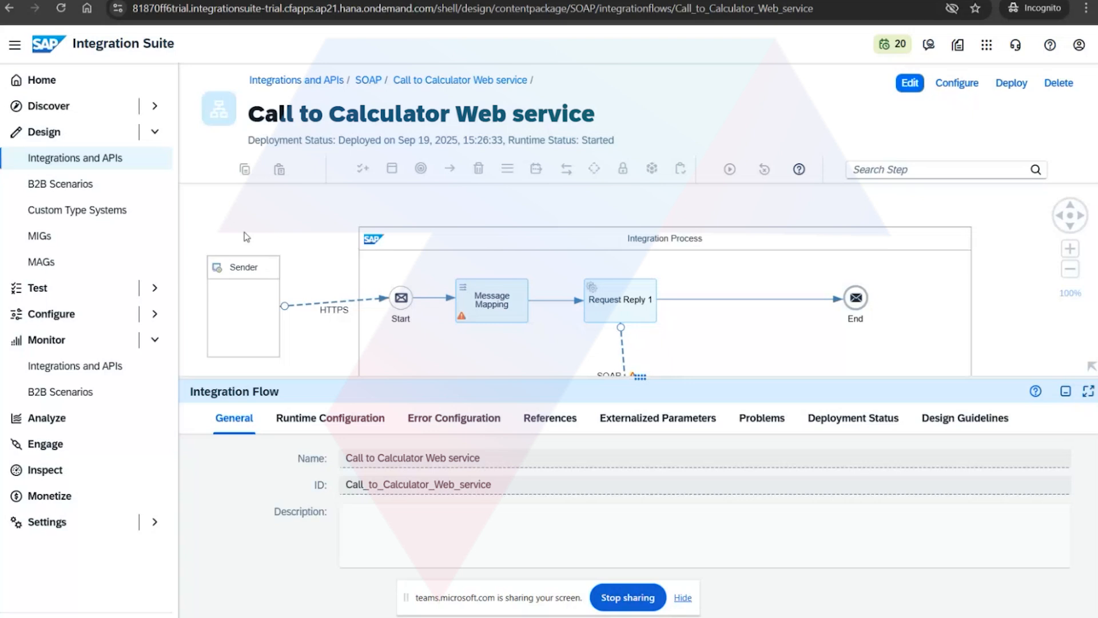
{"action": "left_click", "coordinate": [327, 319]}
{"action": "left_click", "coordinate": [303, 418]}
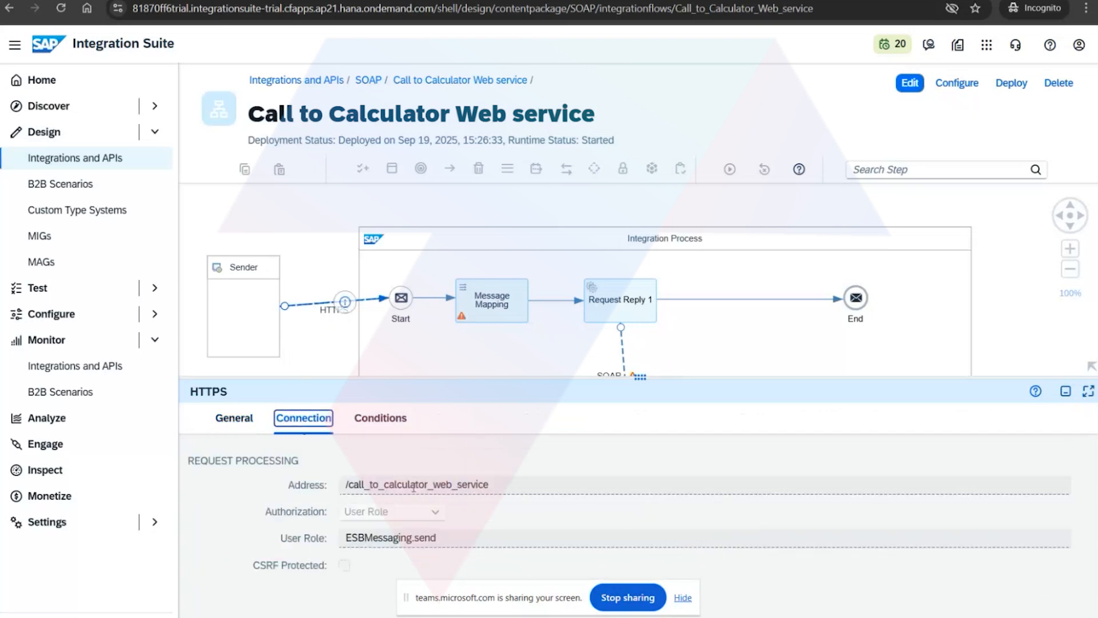
{"action": "left_click_drag", "start_coordinate": [491, 484], "coordinate": [343, 486]}
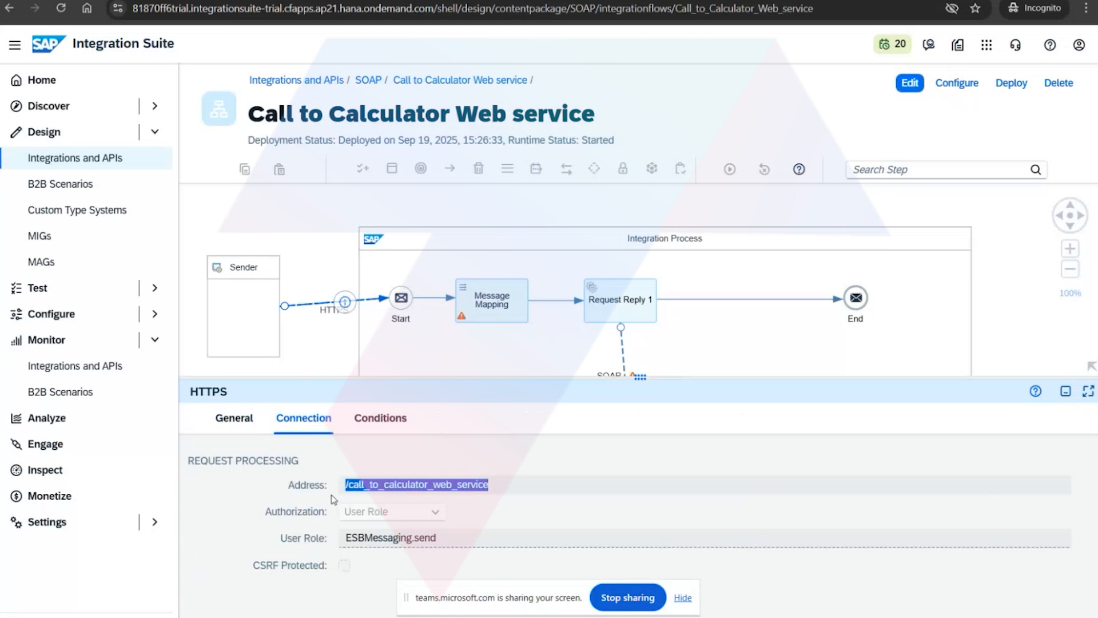
View the processing settings of the Message Mapping step in the calculator integration flow
{"action": "left_click", "coordinate": [485, 303]}
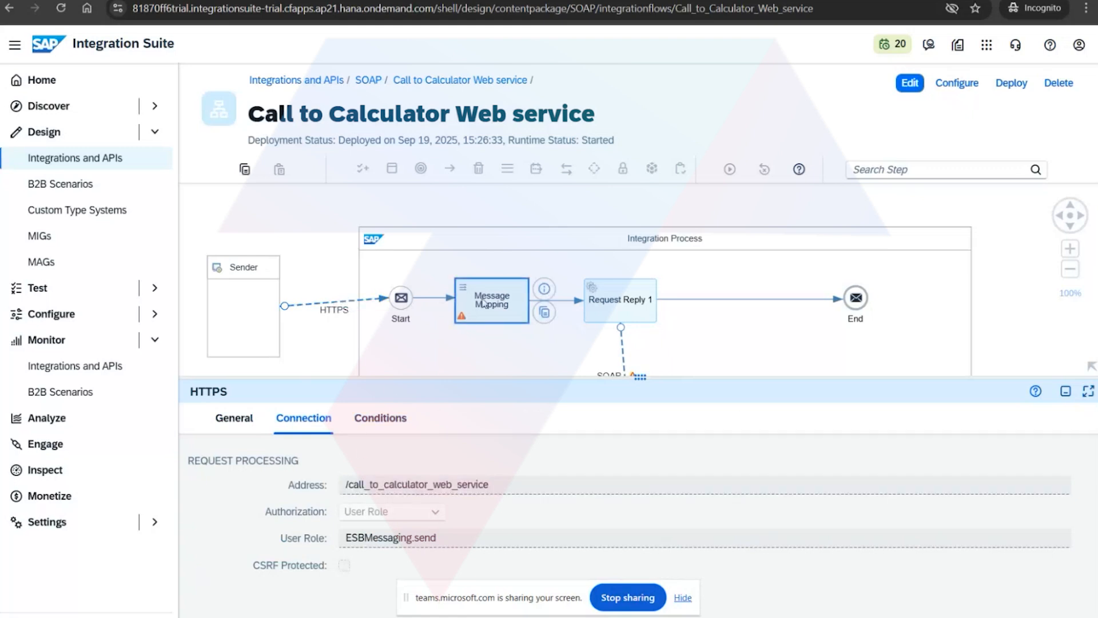
{"action": "left_click", "coordinate": [303, 418]}
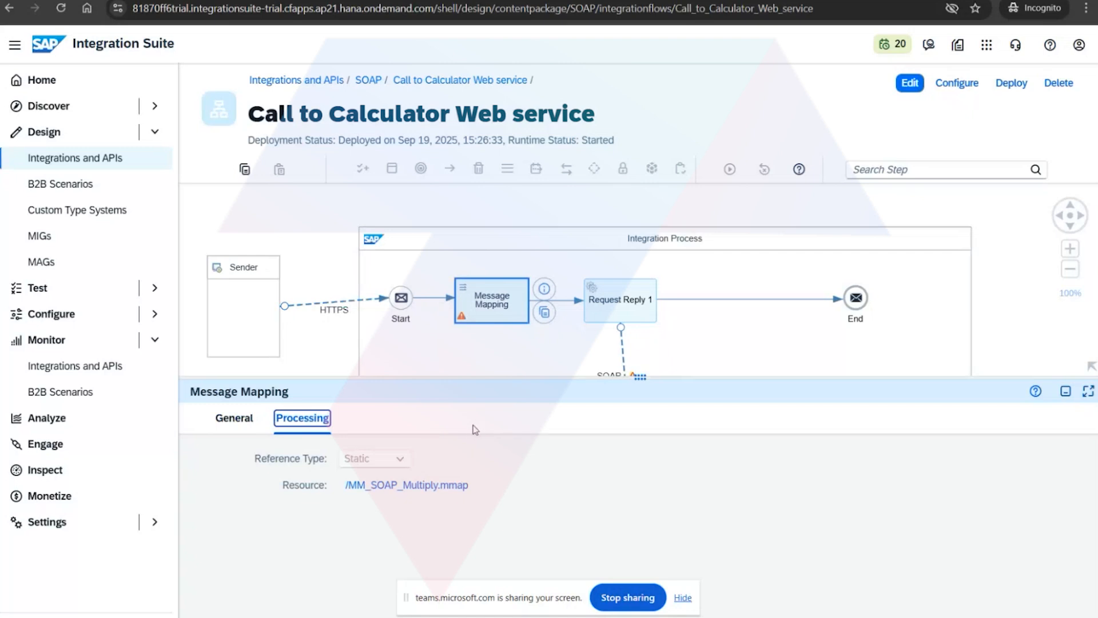
{"action": "mouse_move", "coordinate": [640, 377]}
{"action": "left_mouse_down"}
{"action": "mouse_move", "coordinate": [637, 435]}
{"action": "mouse_move", "coordinate": [644, 370]}
{"action": "left_mouse_up"}
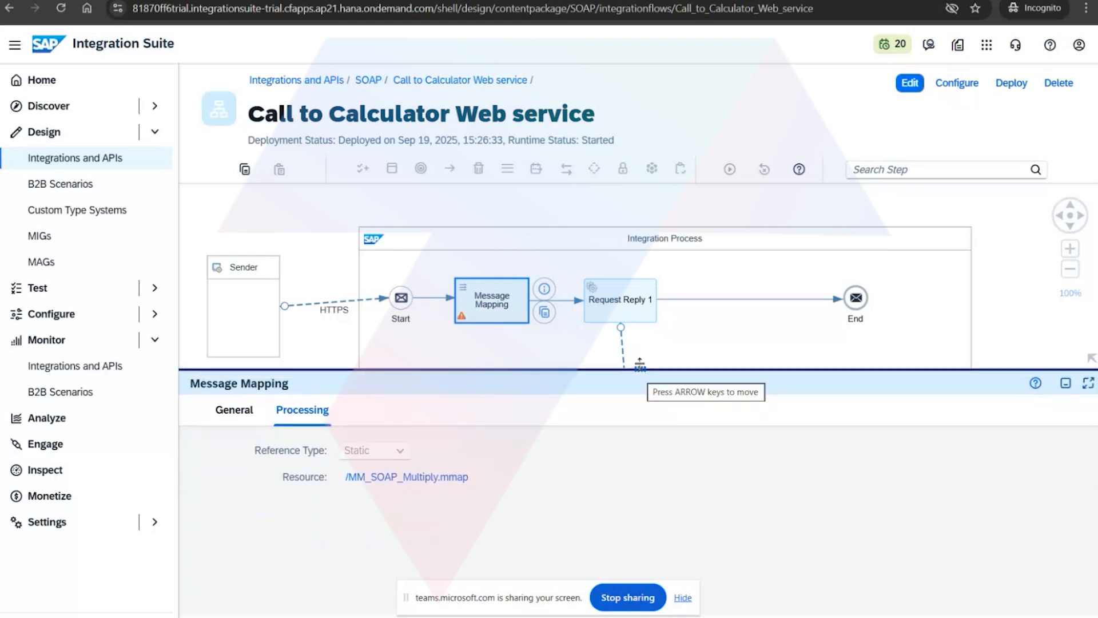
View the Request Reply step and the SOAP receiver channel's connection and general settings, highlighting the message protocol
{"action": "left_click", "coordinate": [626, 298]}
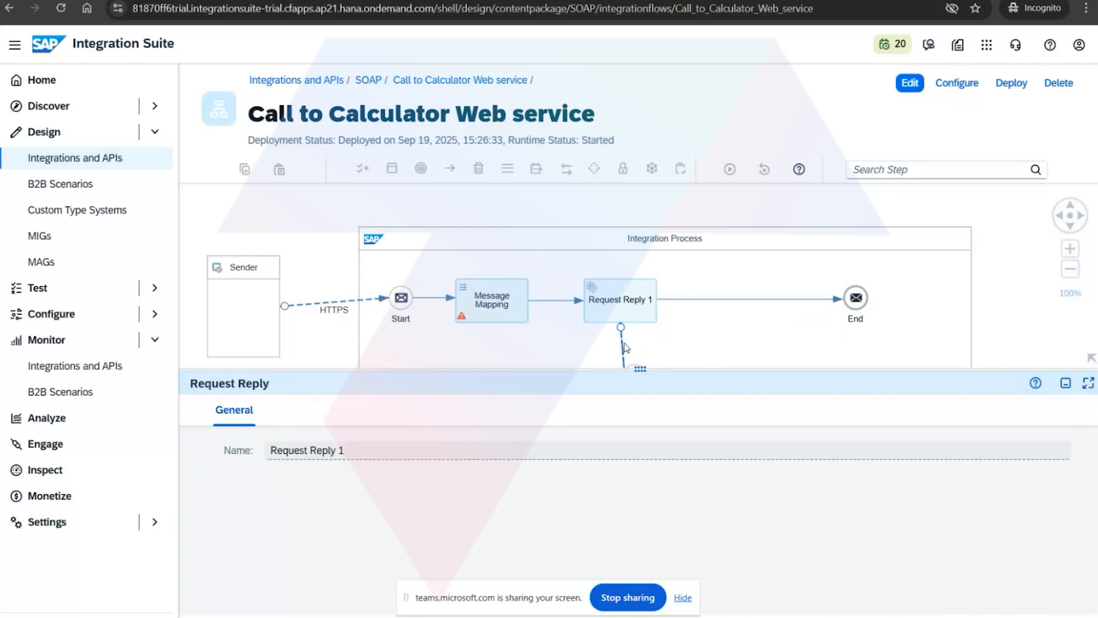
{"action": "left_click", "coordinate": [624, 347]}
{"action": "left_click", "coordinate": [302, 411]}
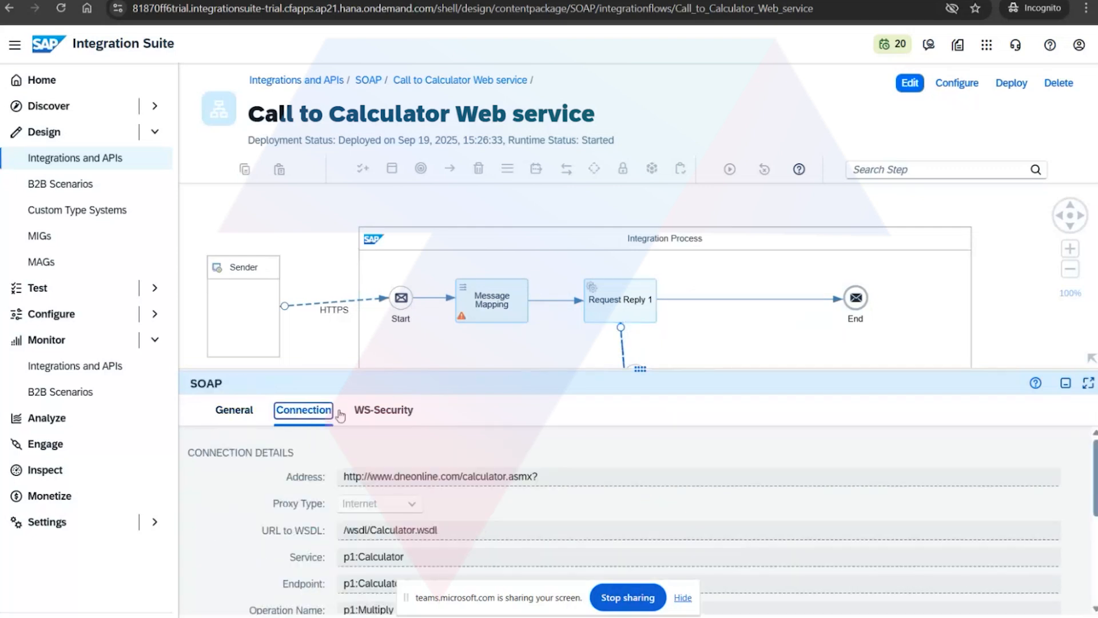
{"action": "left_click", "coordinate": [235, 410]}
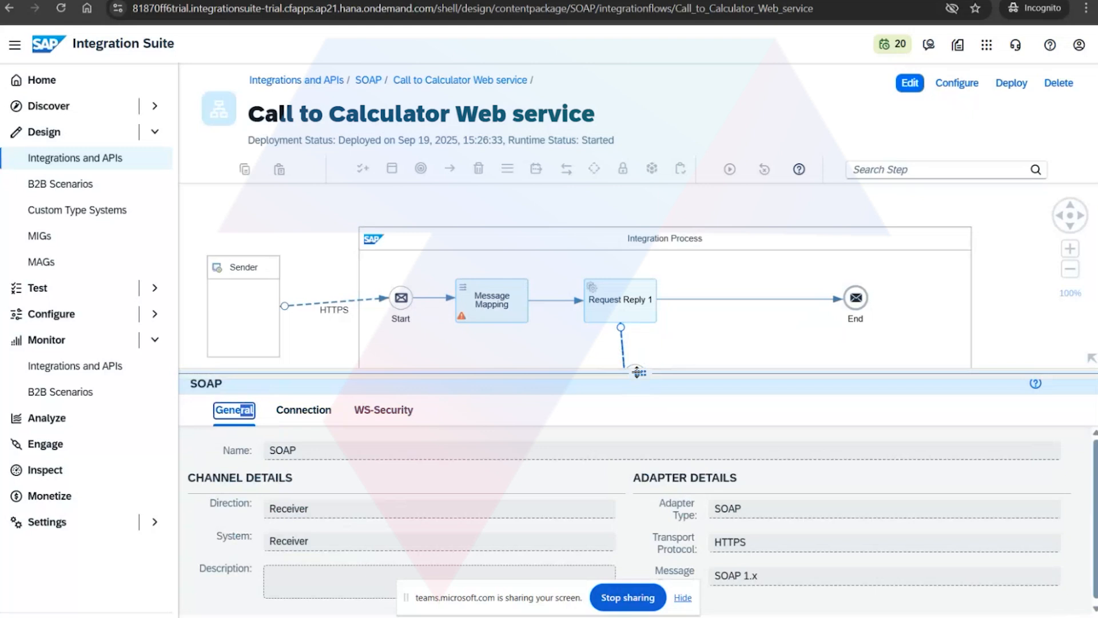
{"action": "left_click_drag", "start_coordinate": [637, 372], "coordinate": [640, 250]}
{"action": "left_click_drag", "start_coordinate": [778, 455], "coordinate": [713, 459]}
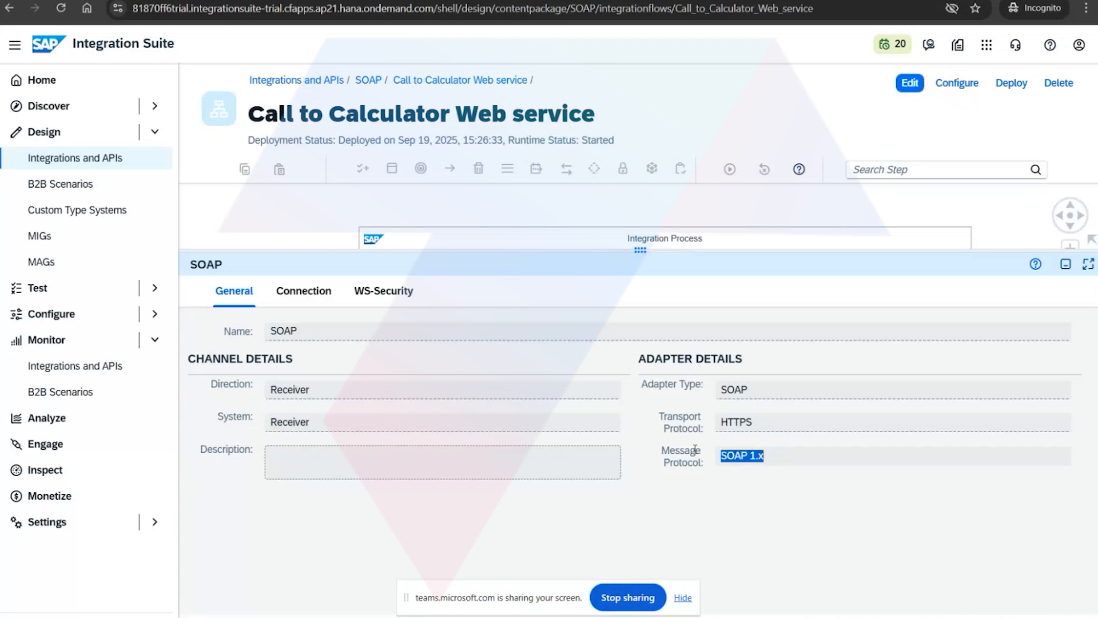
{"action": "left_click", "coordinate": [641, 250]}
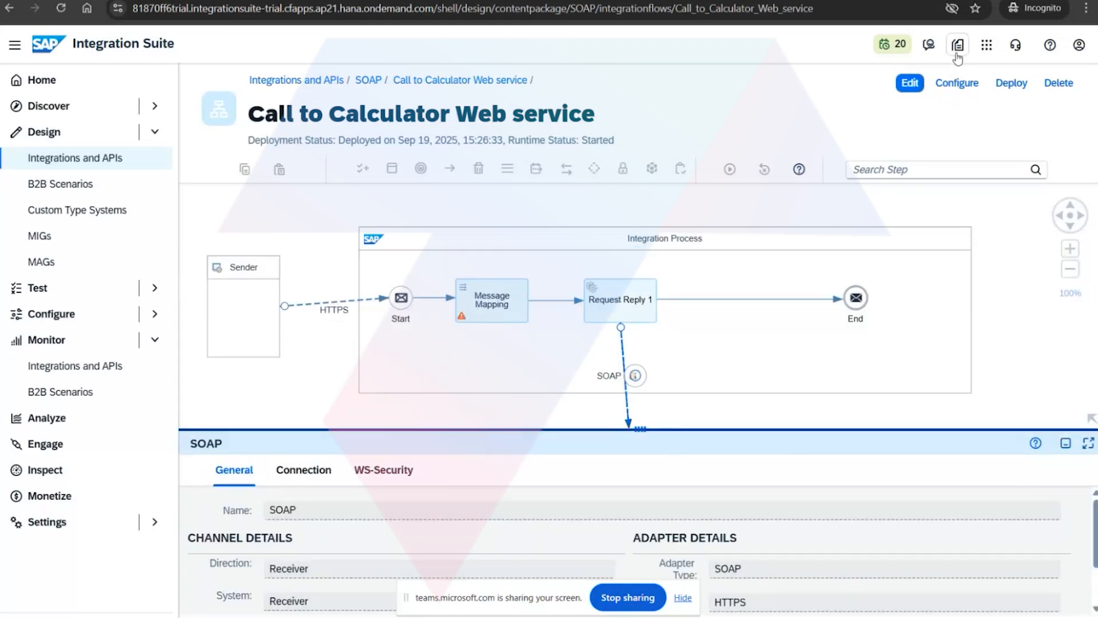
Leave the calculator flow without changes and open the SOAP package for editing, closing the previous session
{"action": "left_click", "coordinate": [909, 84]}
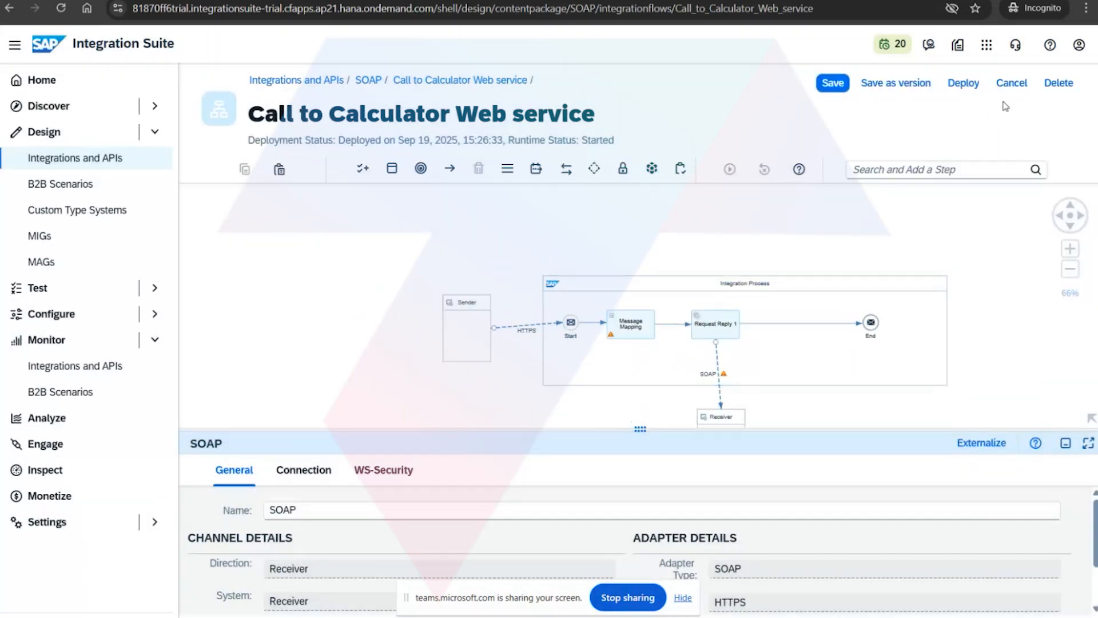
{"action": "left_click", "coordinate": [1012, 83]}
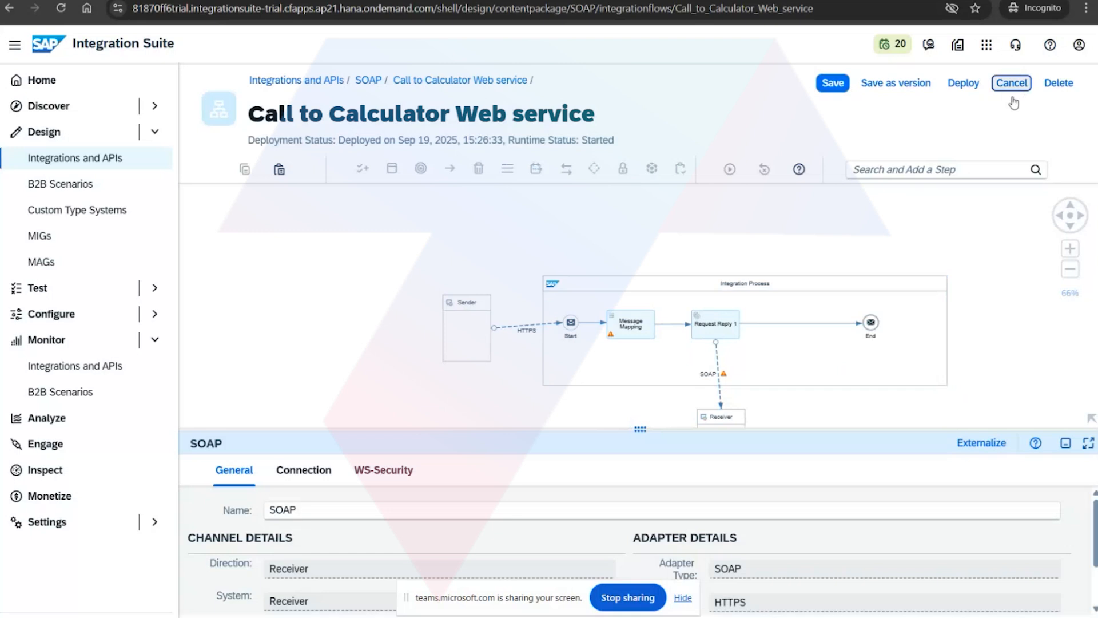
{"action": "left_click", "coordinate": [381, 82]}
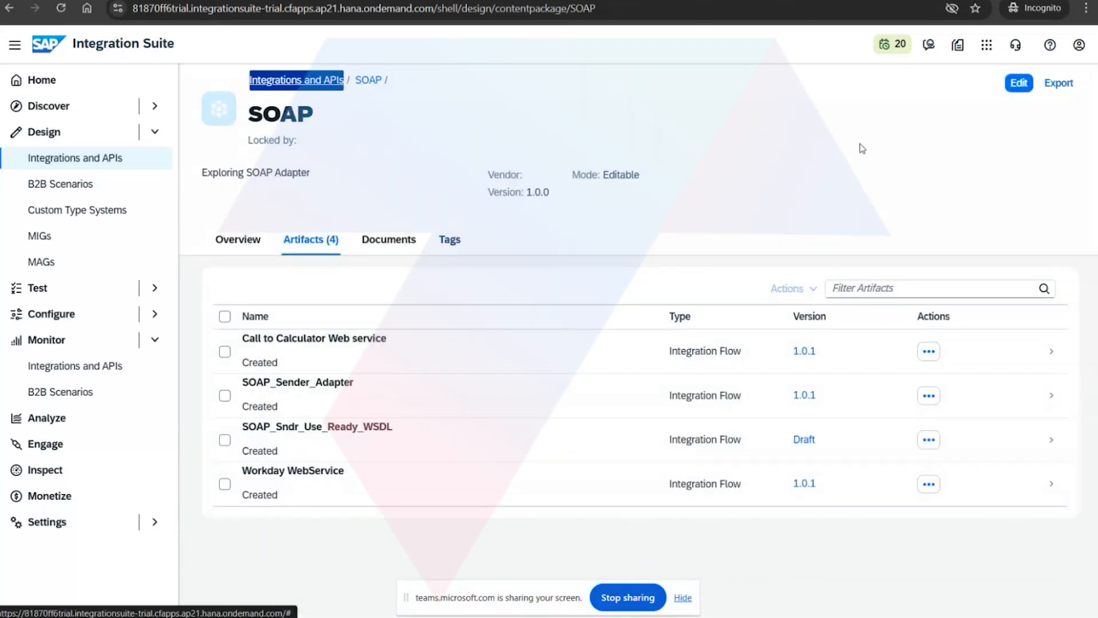
{"action": "left_click", "coordinate": [1017, 83]}
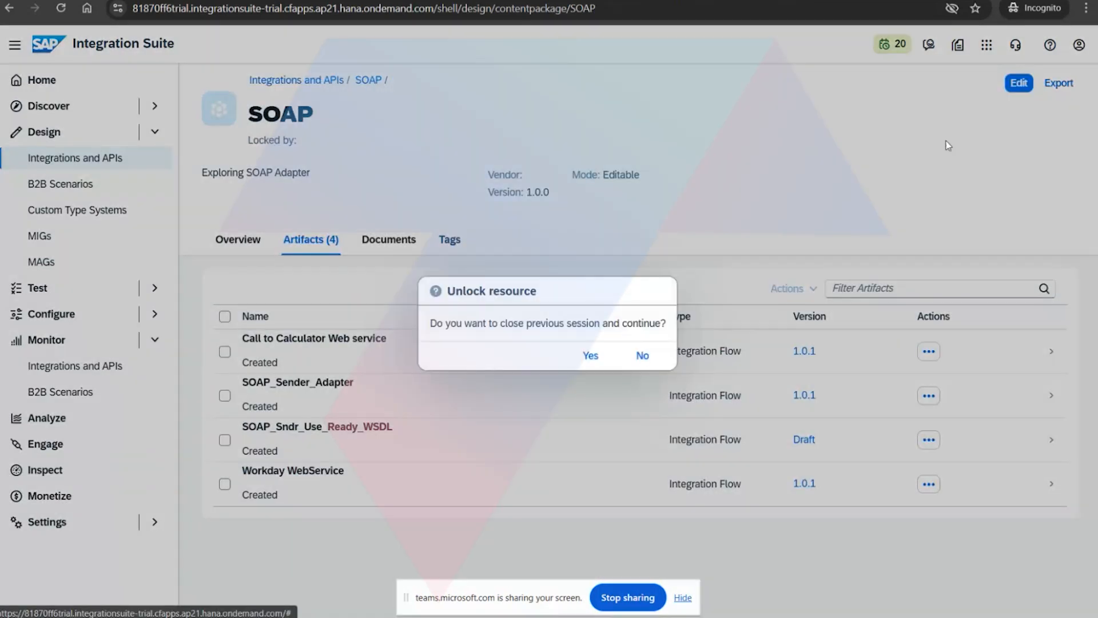
{"action": "left_click", "coordinate": [580, 359]}
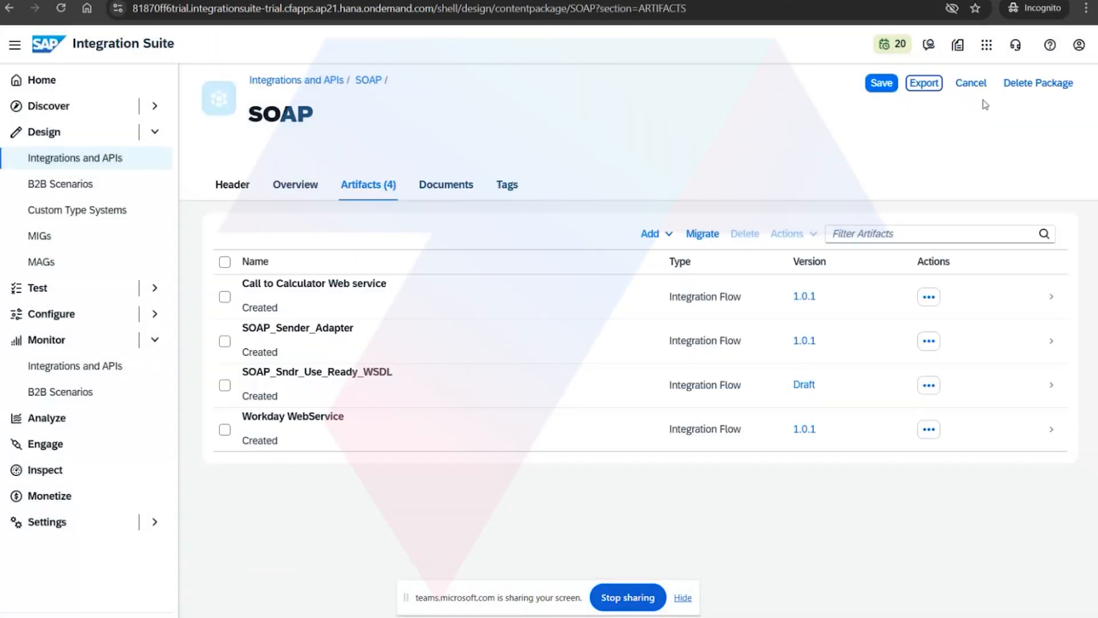
Add a new integration flow named SOAP_RM to the SOAP package
{"action": "left_click", "coordinate": [657, 234]}
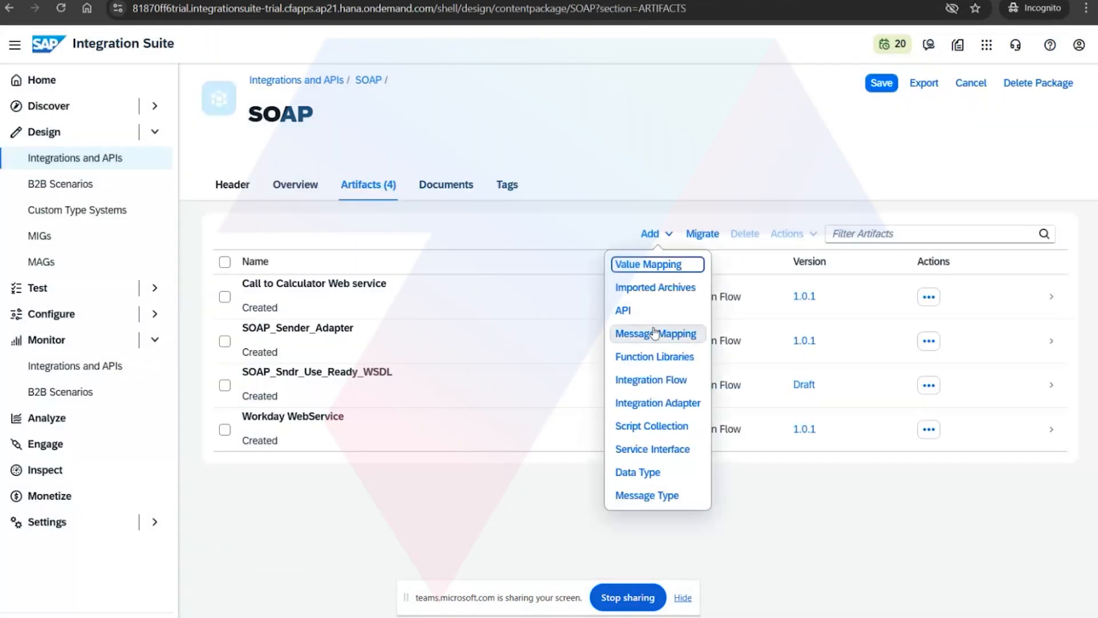
{"action": "left_click", "coordinate": [648, 380]}
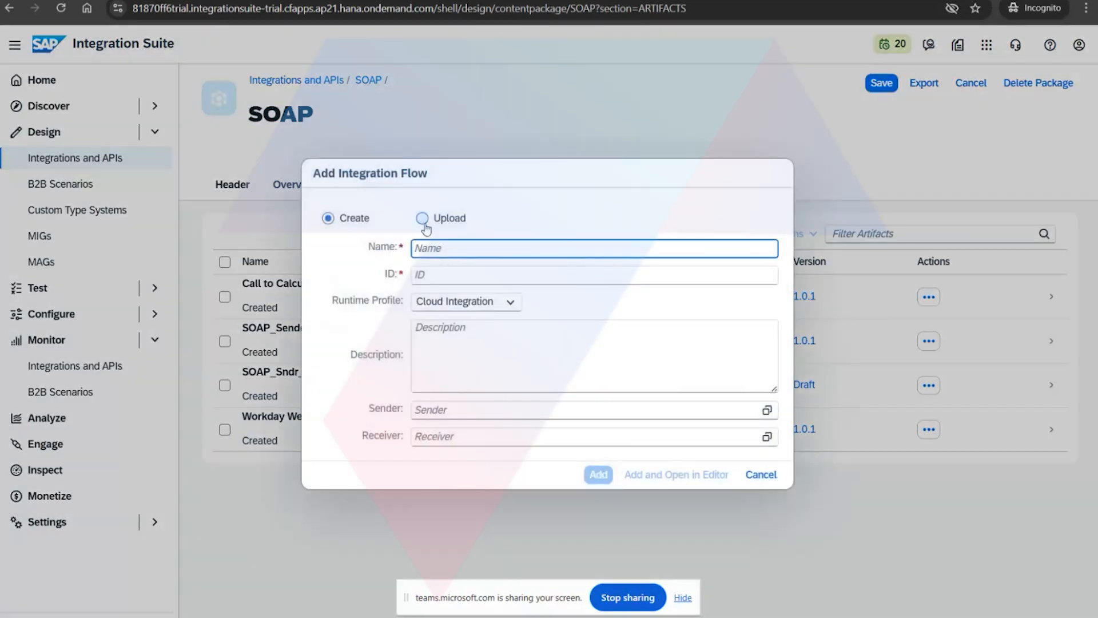
{"action": "type", "text": "S"}
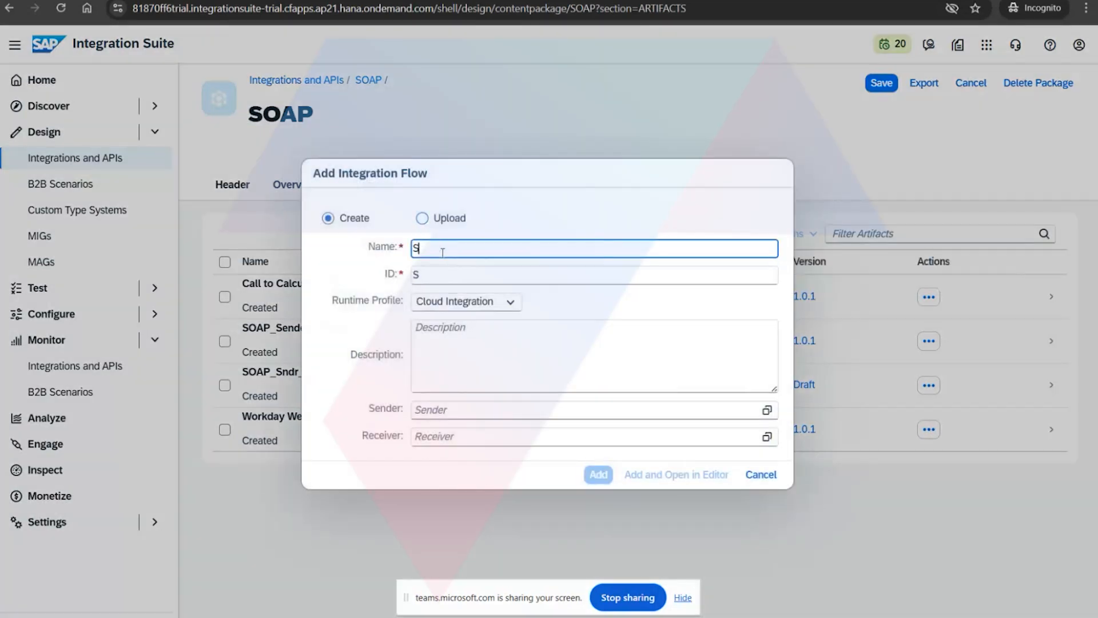
{"action": "type", "text": "OAP_RM"}
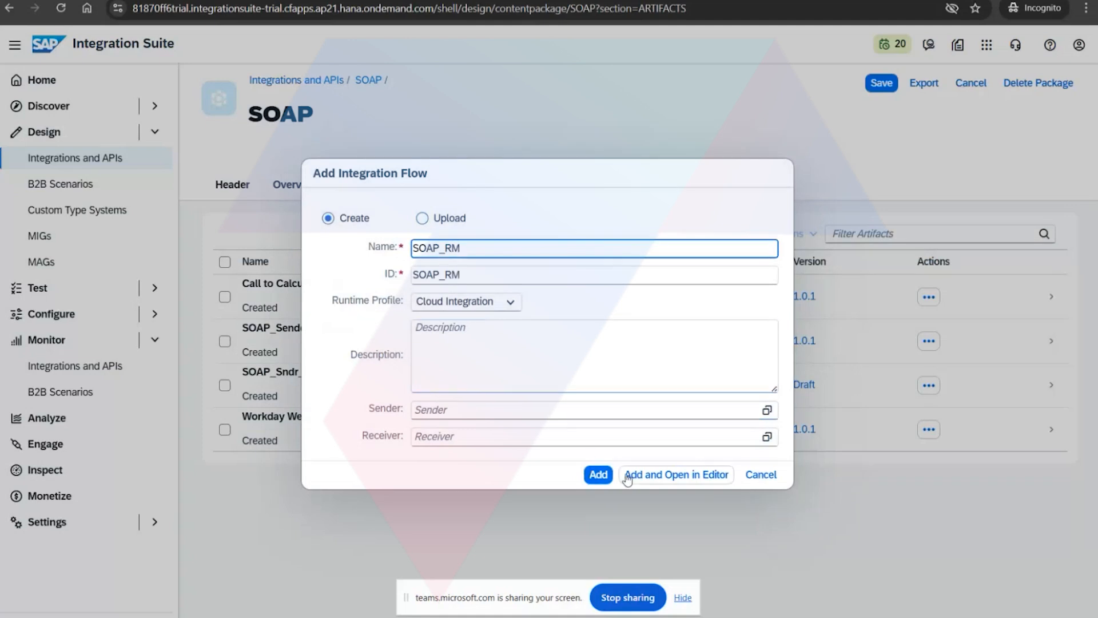
{"action": "left_click", "coordinate": [598, 475]}
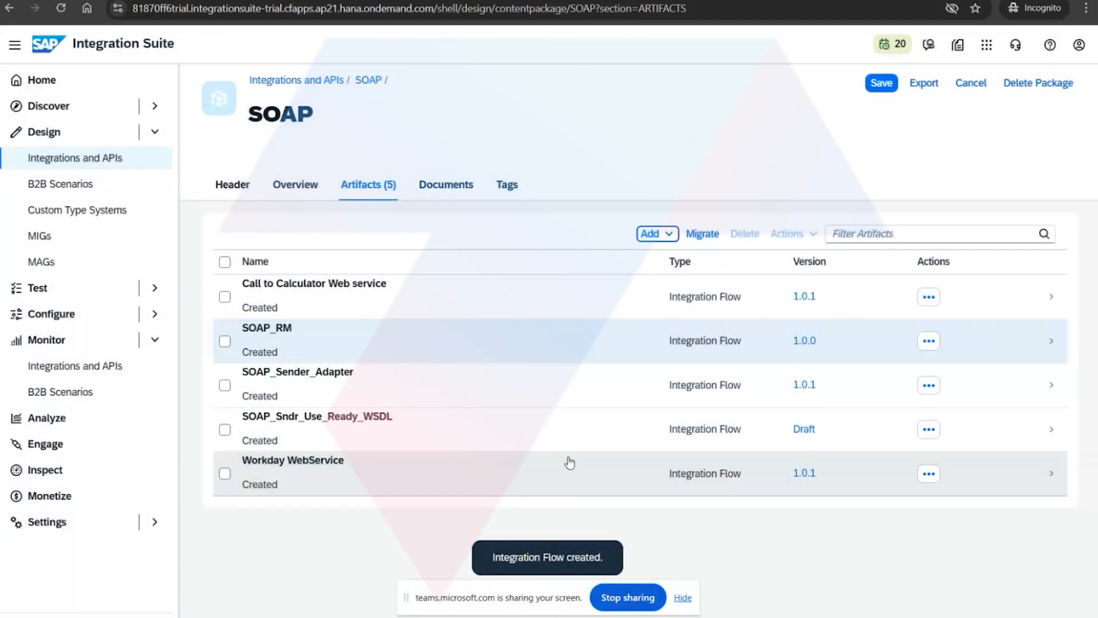
Open SOAP_RM for editing and connect its End event to the Receiver through a SOAP adapter with the SOAP 1.x protocol
{"action": "left_click", "coordinate": [414, 342]}
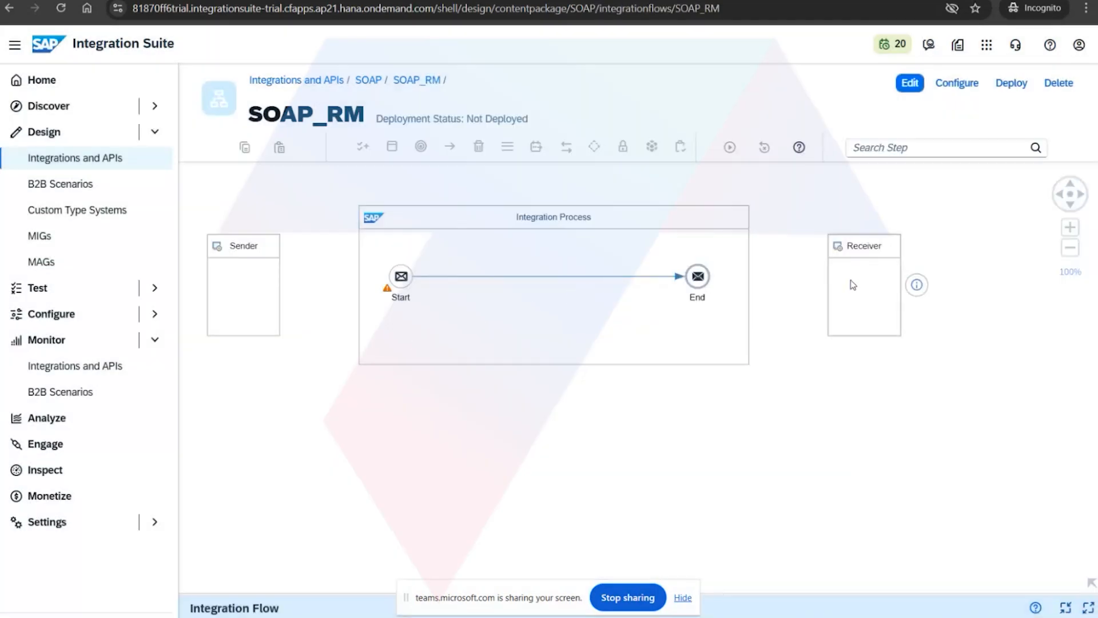
{"action": "left_click_drag", "start_coordinate": [850, 284], "coordinate": [805, 316]}
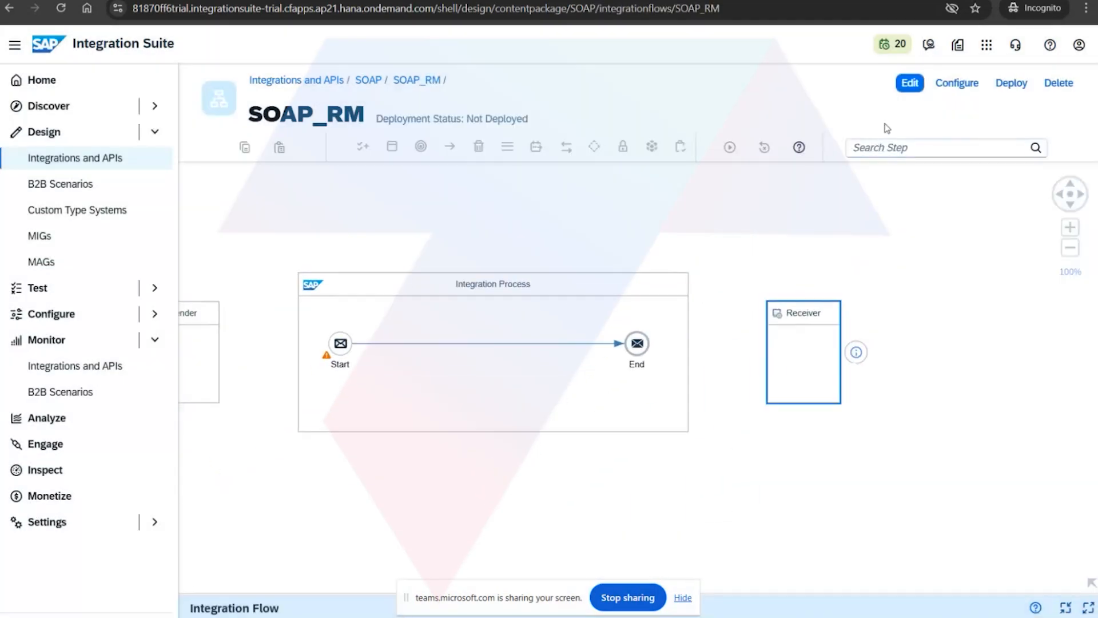
{"action": "left_click", "coordinate": [910, 83]}
{"action": "left_click", "coordinate": [636, 344]}
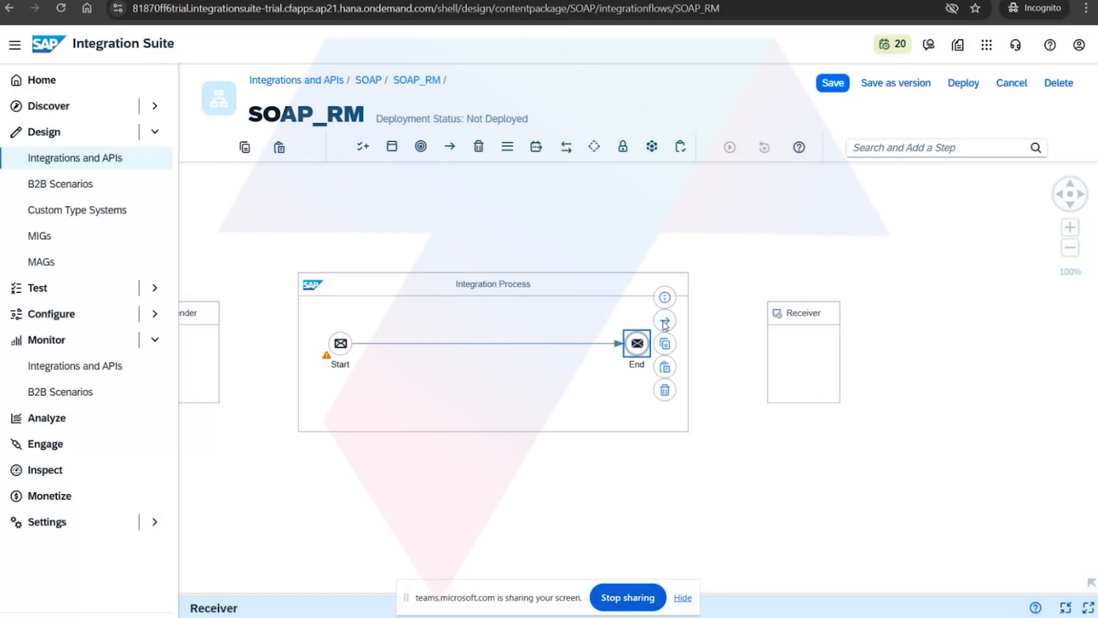
{"action": "left_click_drag", "start_coordinate": [664, 325], "coordinate": [801, 355]}
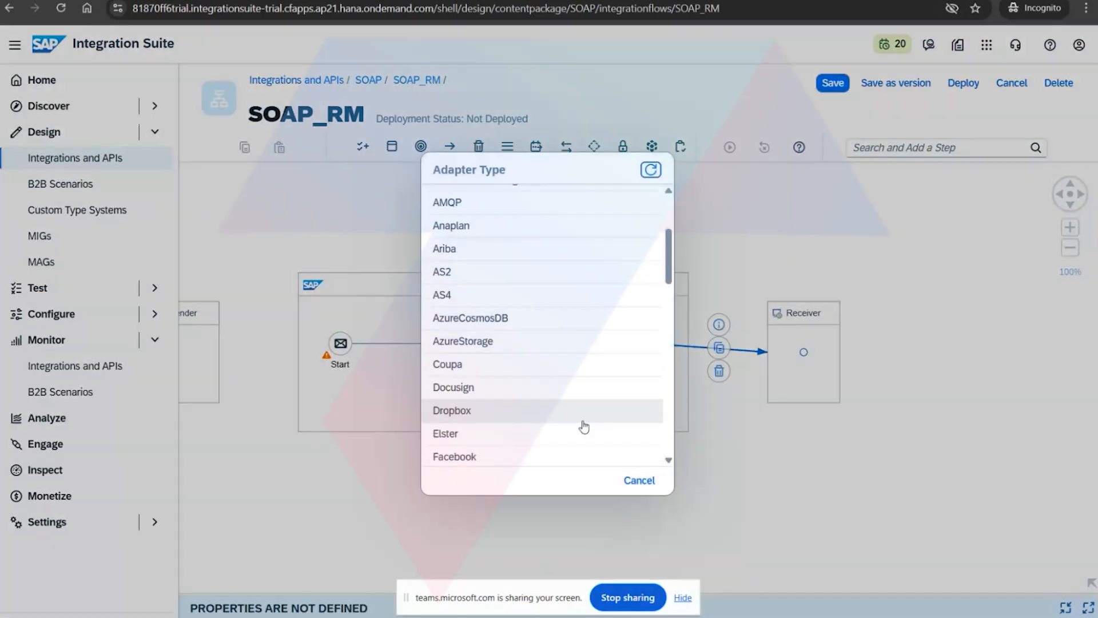
{"action": "scroll", "coordinate": [543, 428], "scroll_direction": "down", "scroll_amount": 3}
{"action": "scroll", "coordinate": [518, 430], "scroll_direction": "down", "scroll_amount": 8}
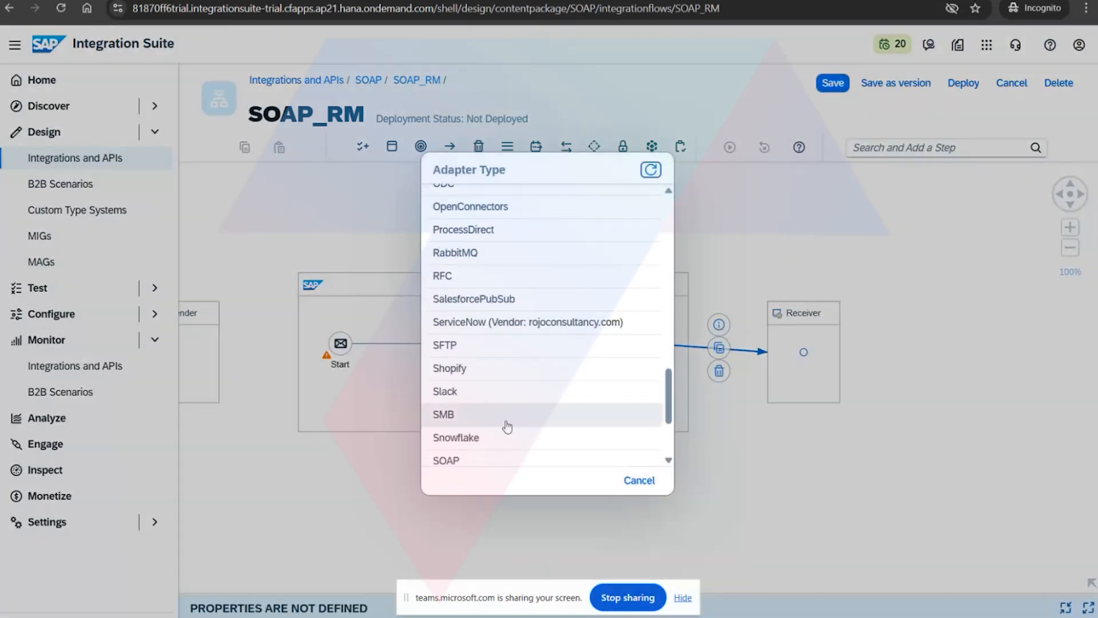
{"action": "scroll", "coordinate": [485, 415], "scroll_direction": "down", "scroll_amount": 3}
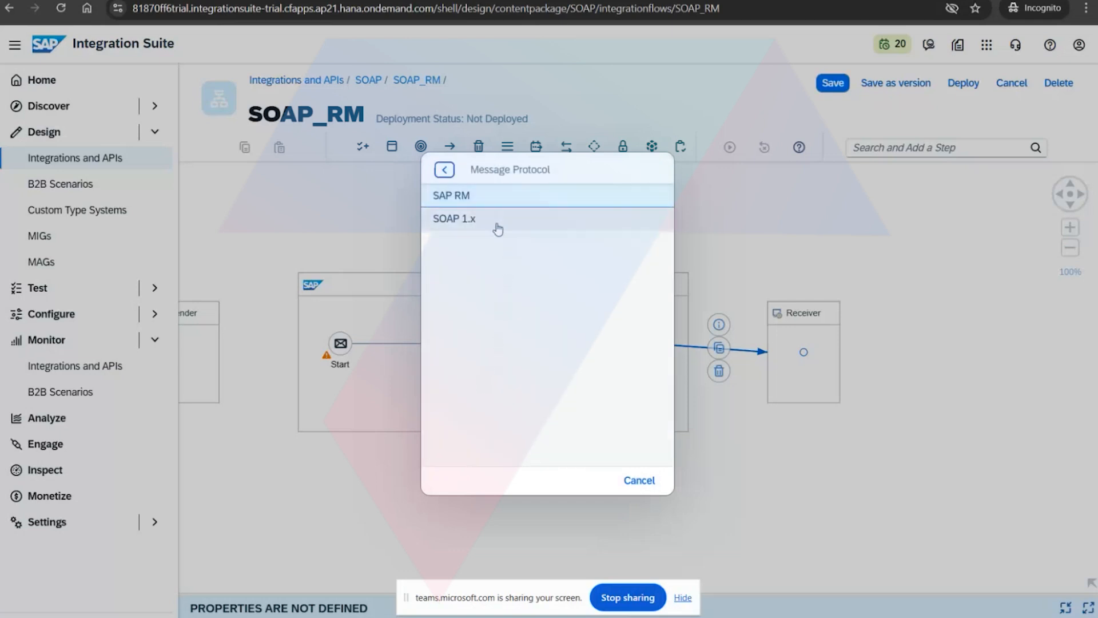
{"action": "left_click", "coordinate": [493, 223]}
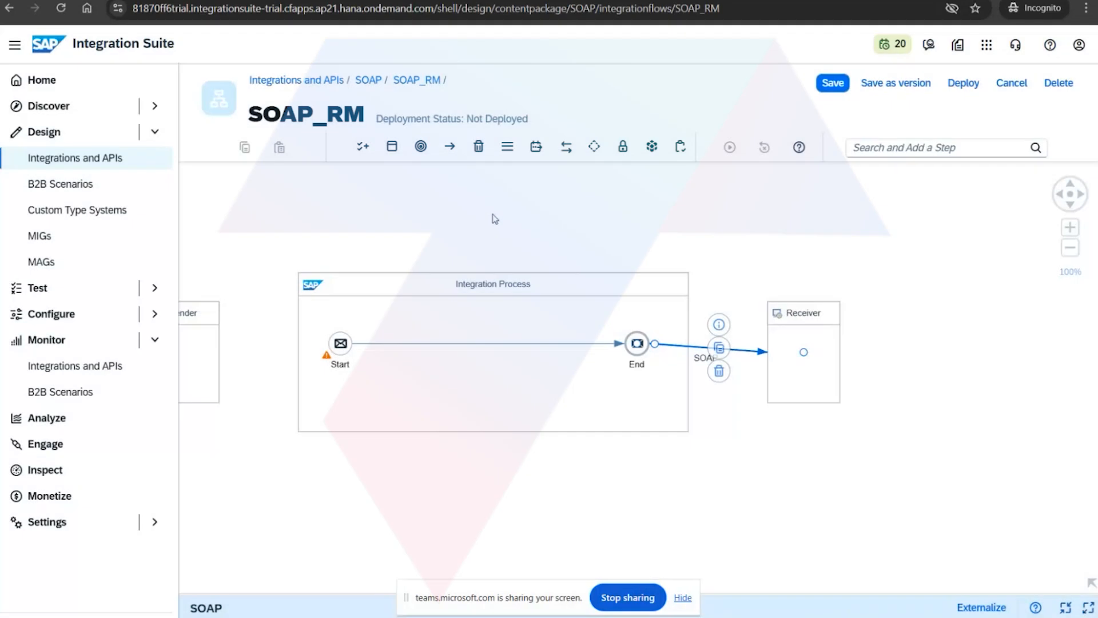
Discard the unsaved SOAP_RM edits and reopen the "Call to Calculator Web service" flow from the SOAP package
{"action": "left_click", "coordinate": [368, 80]}
{"action": "left_click", "coordinate": [594, 355]}
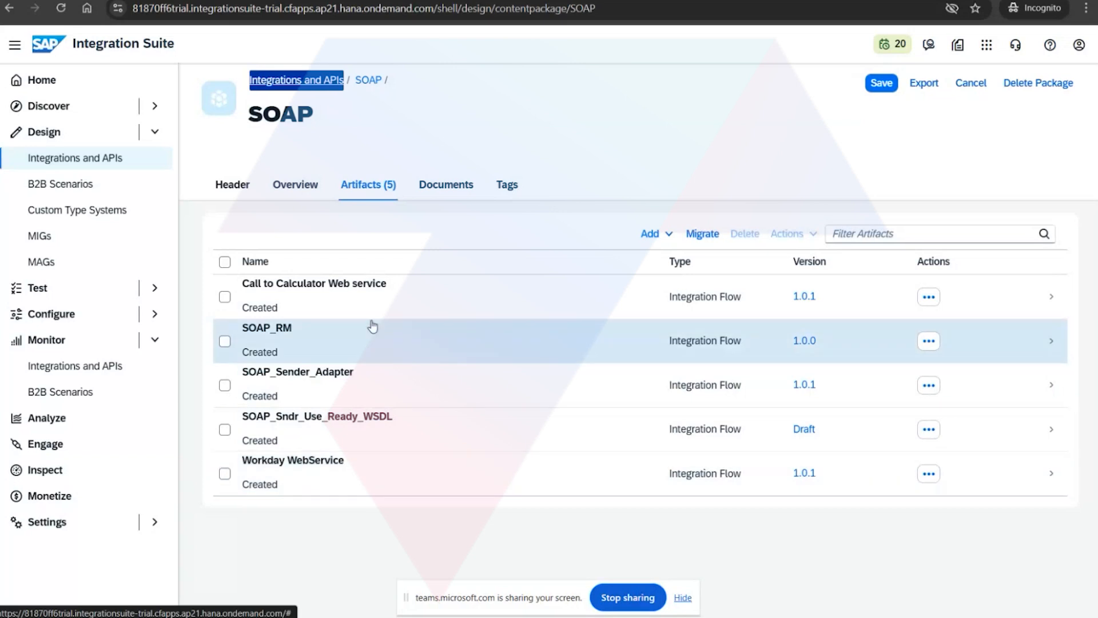
{"action": "left_click", "coordinate": [372, 329]}
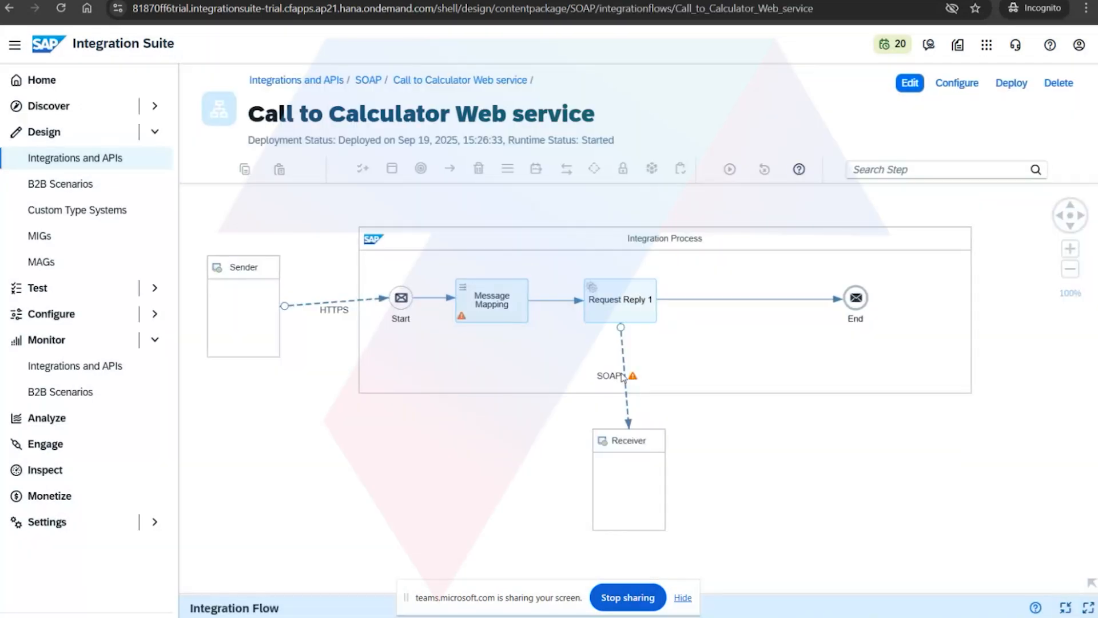
Expand the SOAP receiver channel's property sheet and view its connection and WS-Security settings
{"action": "left_click", "coordinate": [628, 372]}
{"action": "left_click_drag", "start_coordinate": [718, 595], "coordinate": [762, 208]}
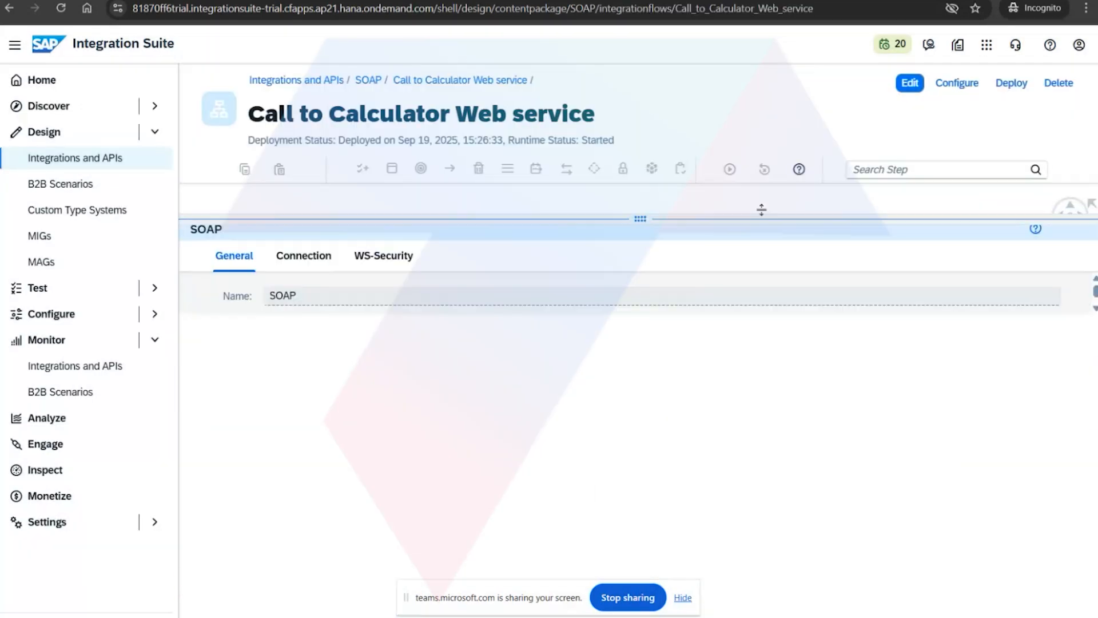
{"action": "left_click", "coordinate": [315, 260]}
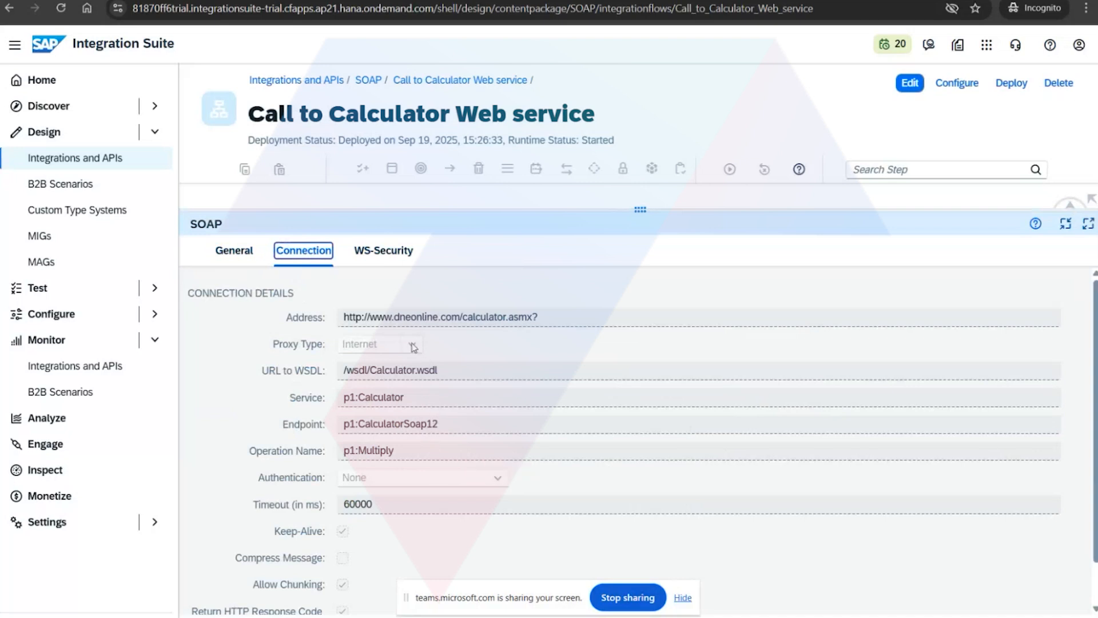
{"action": "left_click", "coordinate": [382, 250]}
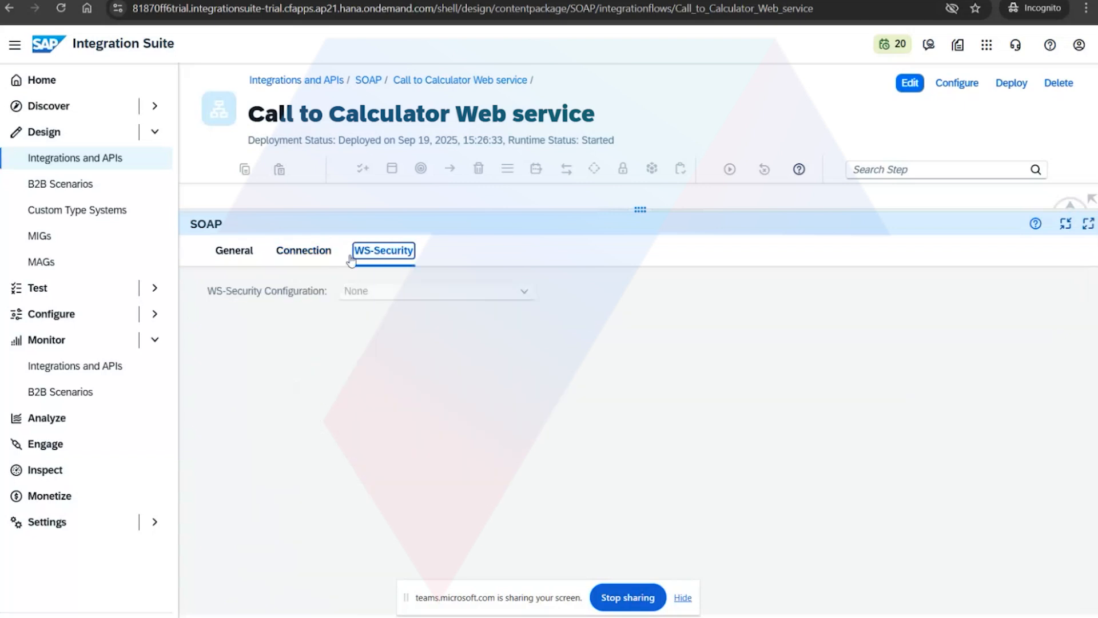
{"action": "left_click", "coordinate": [306, 257]}
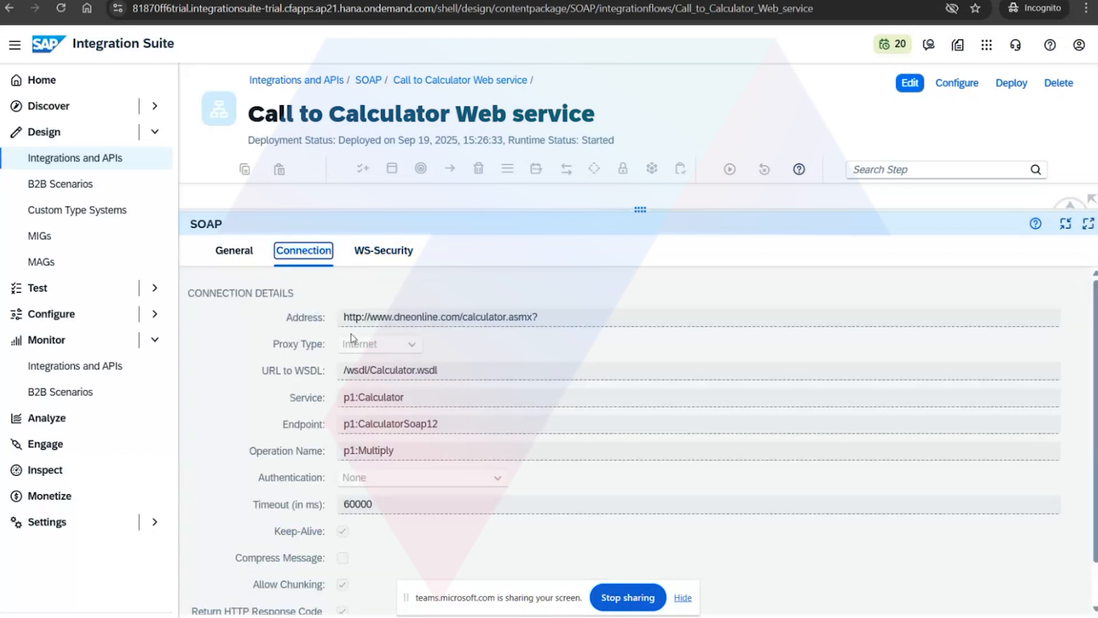
{"action": "left_click_drag", "start_coordinate": [346, 318], "coordinate": [556, 319]}
{"action": "key", "text": "ctrl+c"}
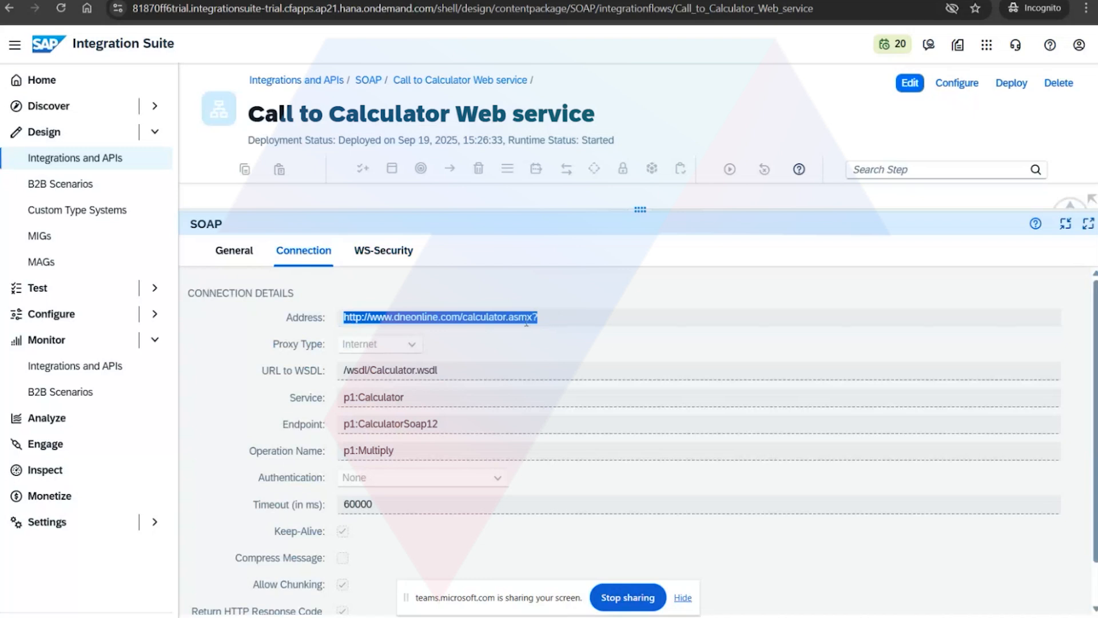
{"action": "key", "text": "ctrl+shift+n"}
{"action": "key", "text": "ctrl+v"}
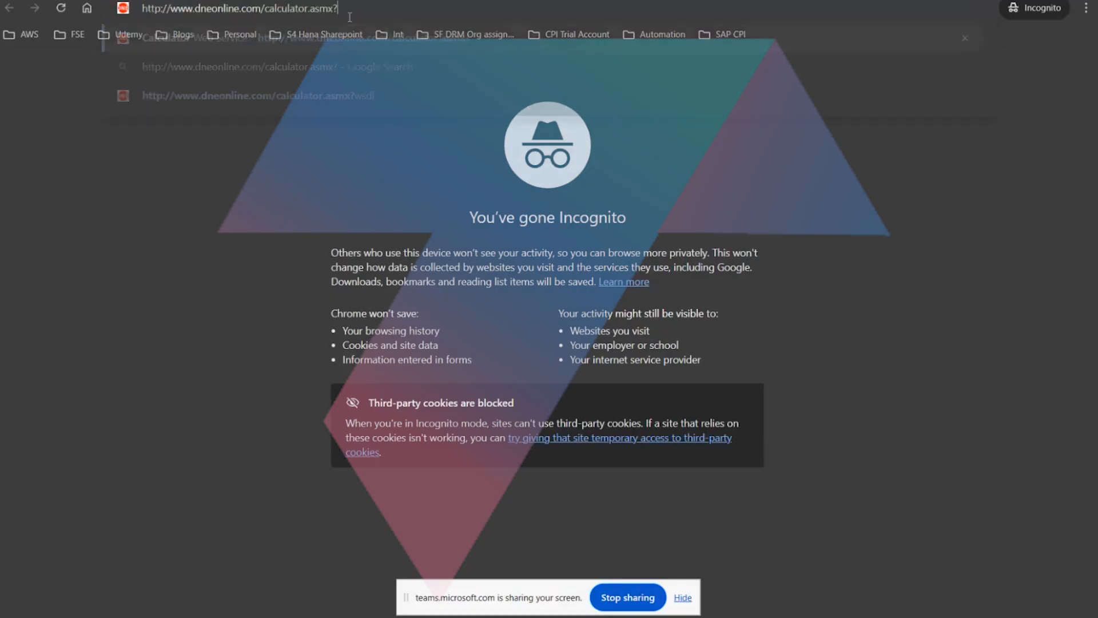
{"action": "key", "text": "Return"}
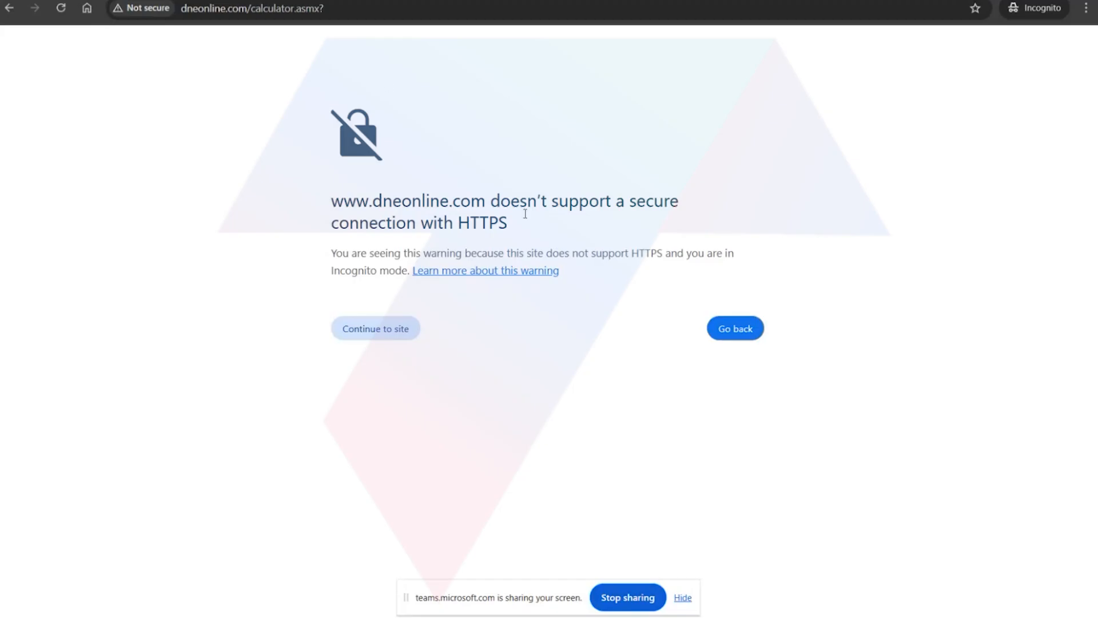
{"action": "left_click", "coordinate": [392, 334]}
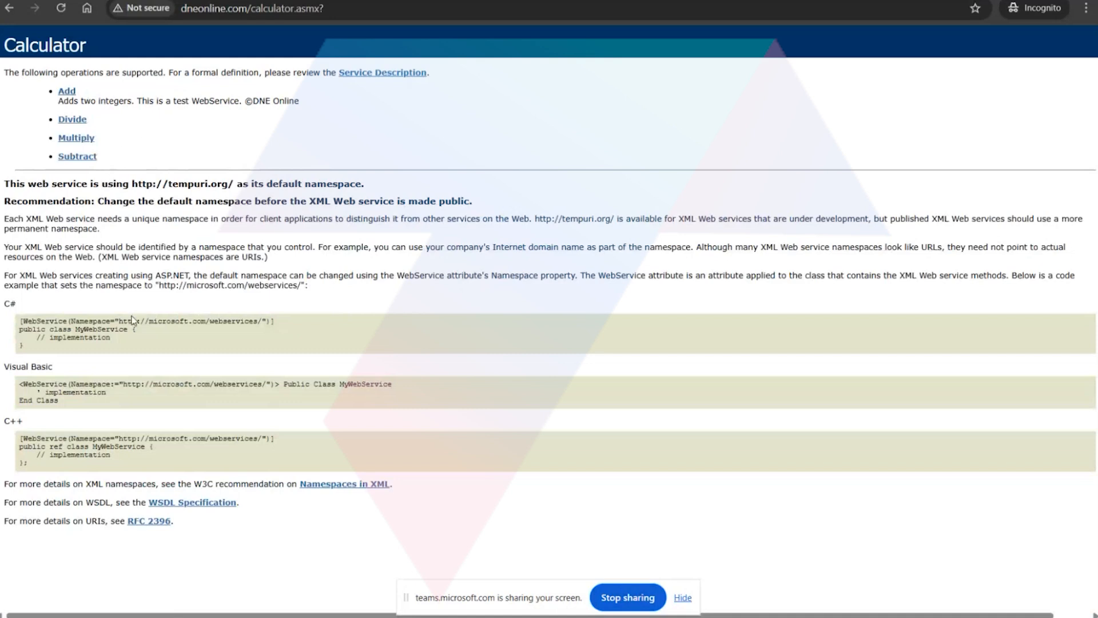
Compare the SOAP channel's Address and URL to WSDL entries with the calculator web service page, and shrink the property sheet
{"action": "left_click", "coordinate": [246, 1]}
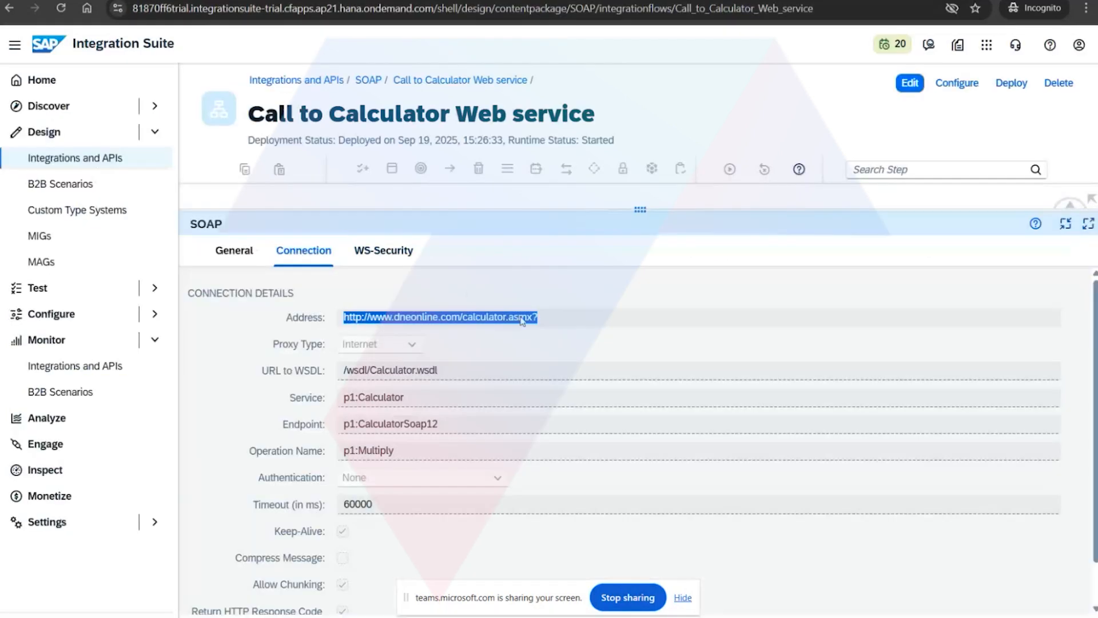
{"action": "left_click", "coordinate": [548, 344]}
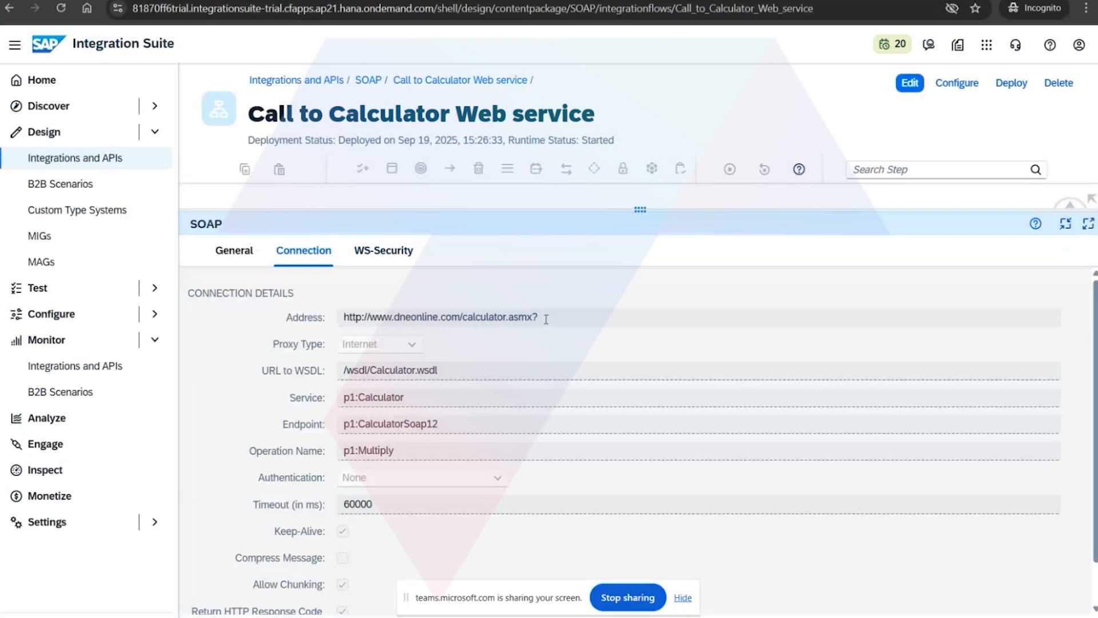
{"action": "left_click_drag", "start_coordinate": [547, 319], "coordinate": [367, 318]}
{"action": "left_click", "coordinate": [428, 1]}
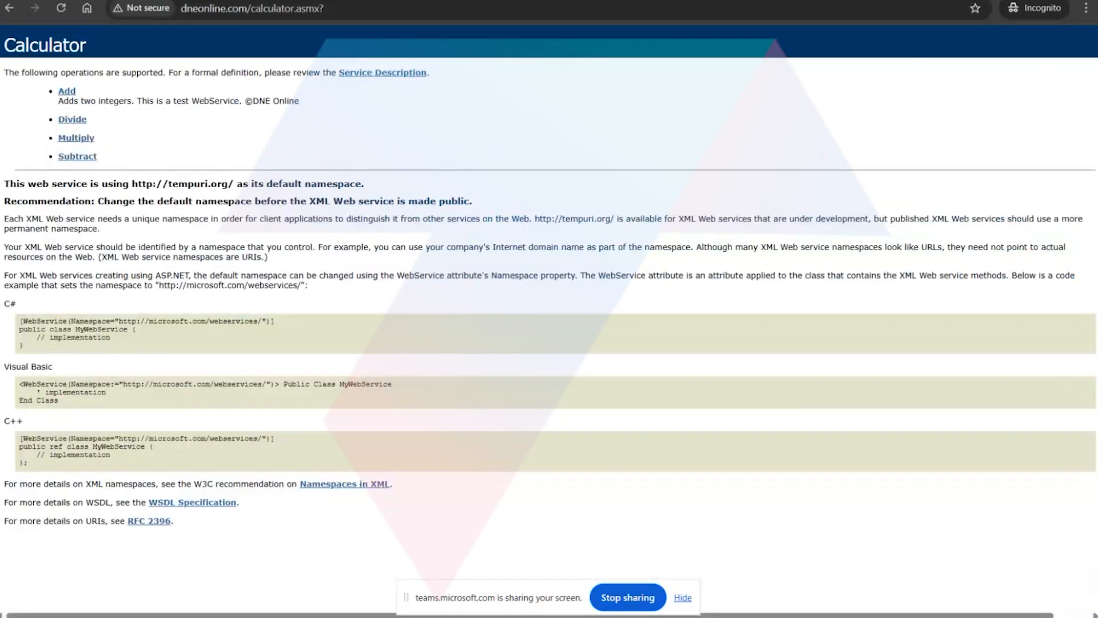
{"action": "left_click", "coordinate": [286, 1]}
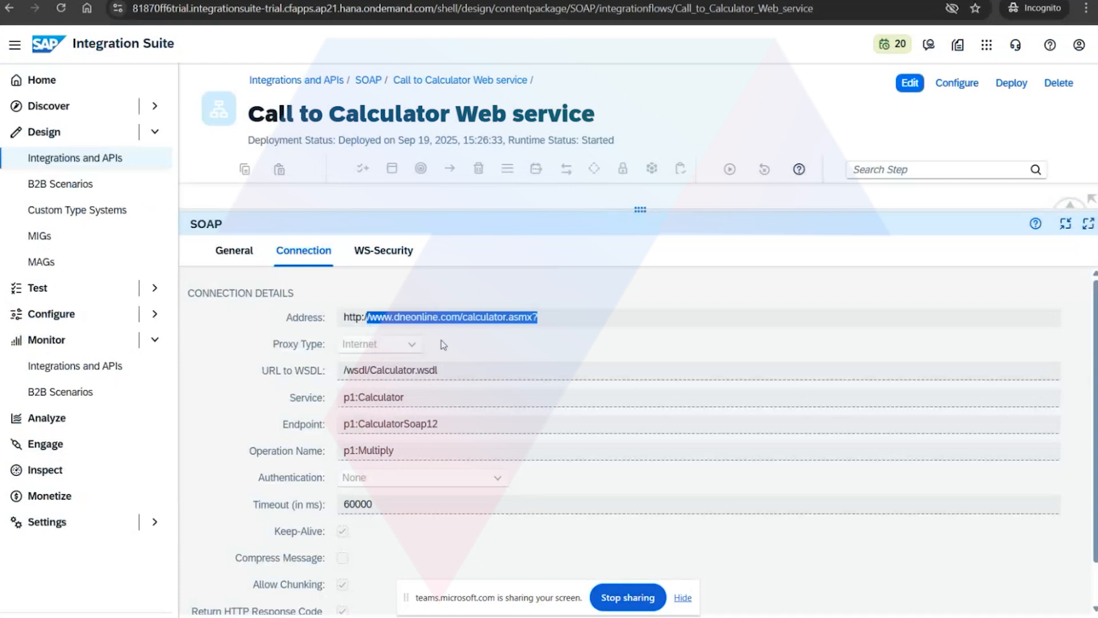
{"action": "left_click_drag", "start_coordinate": [454, 369], "coordinate": [330, 369]}
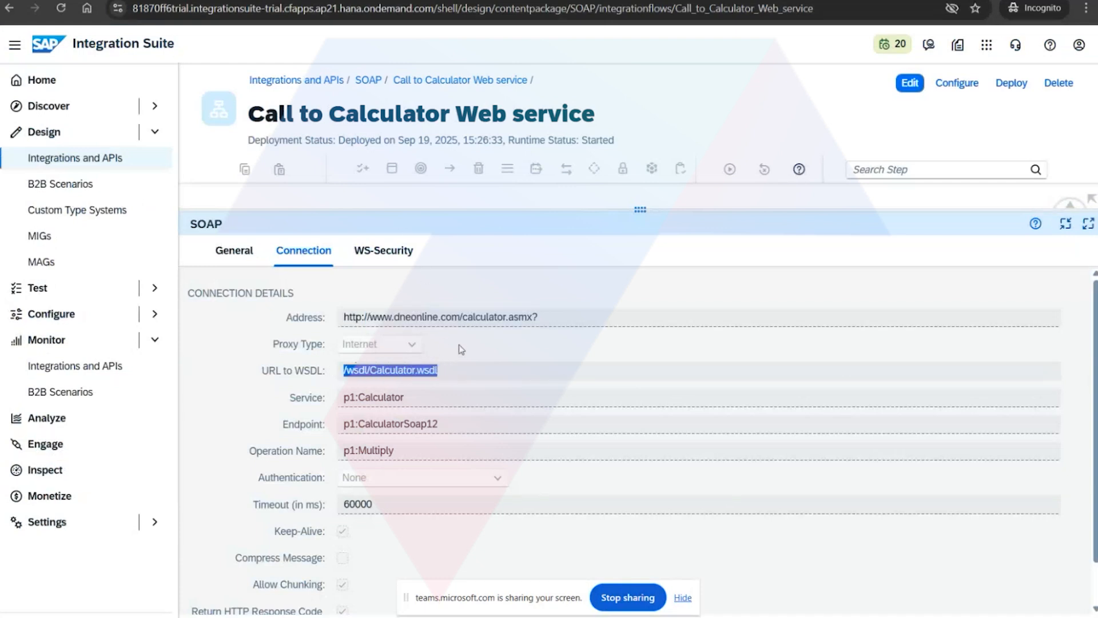
{"action": "left_click_drag", "start_coordinate": [642, 211], "coordinate": [642, 340]}
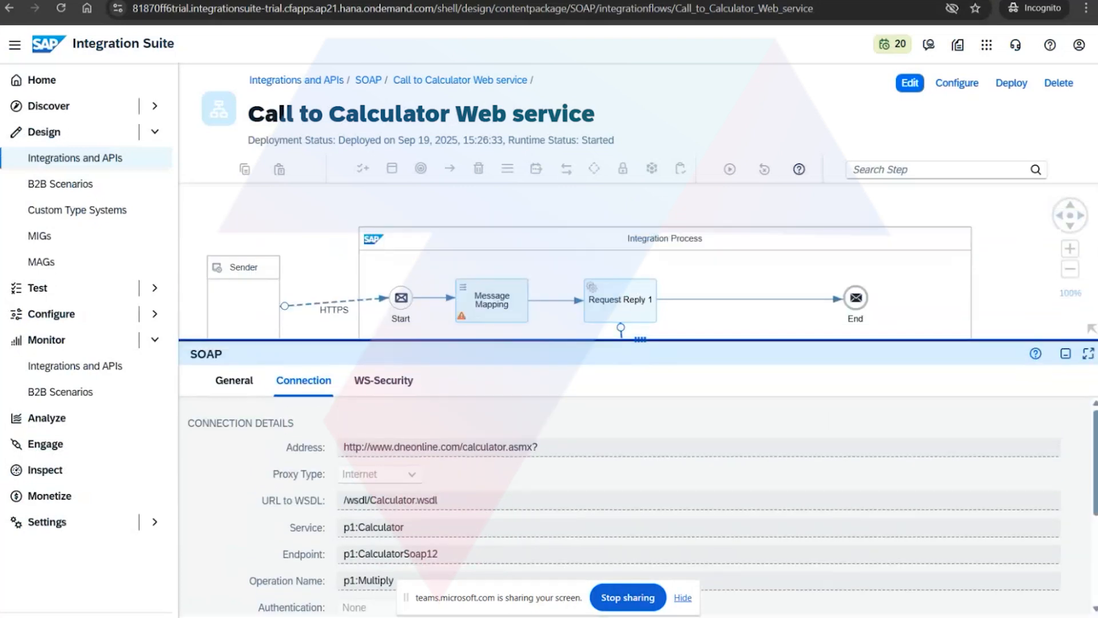
Open the W3C WSDL specification and skim its introduction and table of contents
{"action": "key", "text": "ctrl+Tab"}
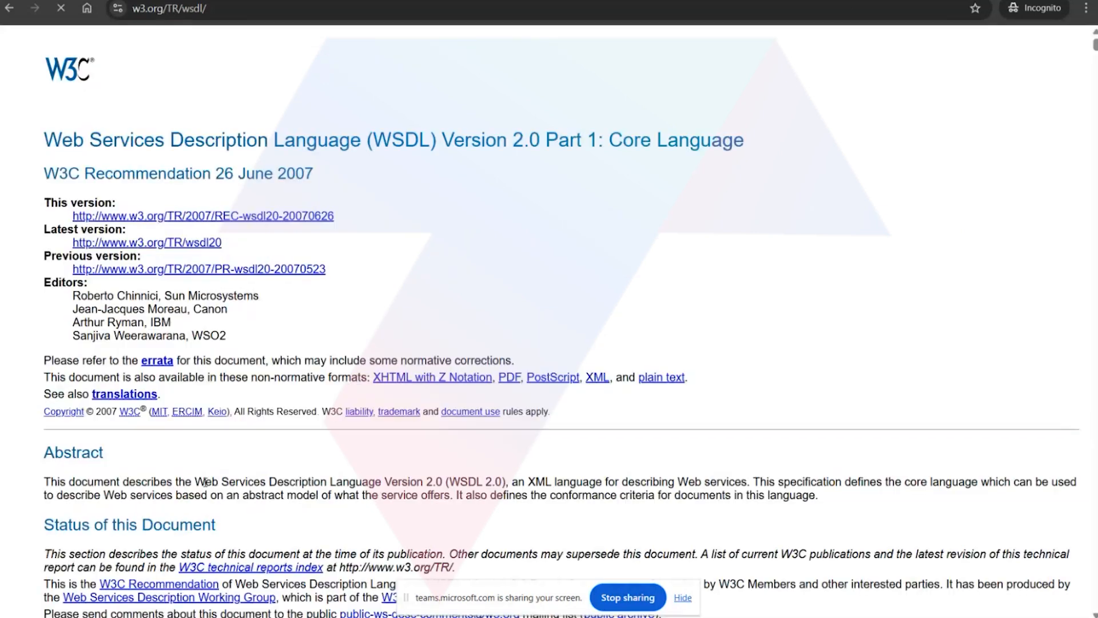
{"action": "scroll", "coordinate": [212, 479], "scroll_direction": "down", "scroll_amount": 15}
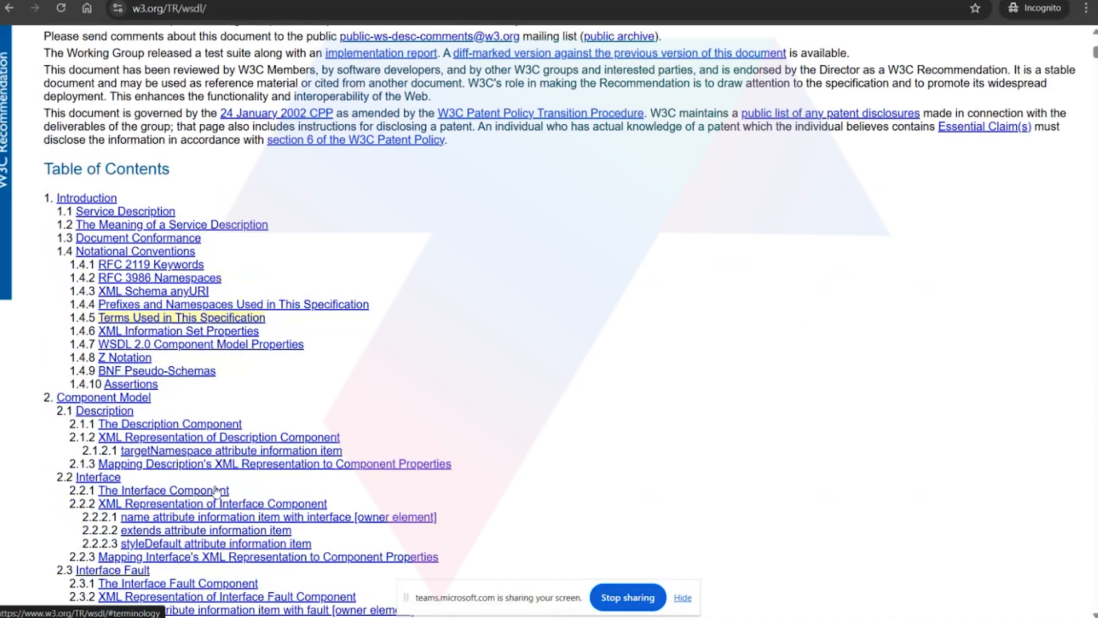
Switch to Postman to check the CPI_SOAP and Training Sessions collections, and return to the WSDL specification in the browser
{"action": "key", "text": "alt+Tab"}
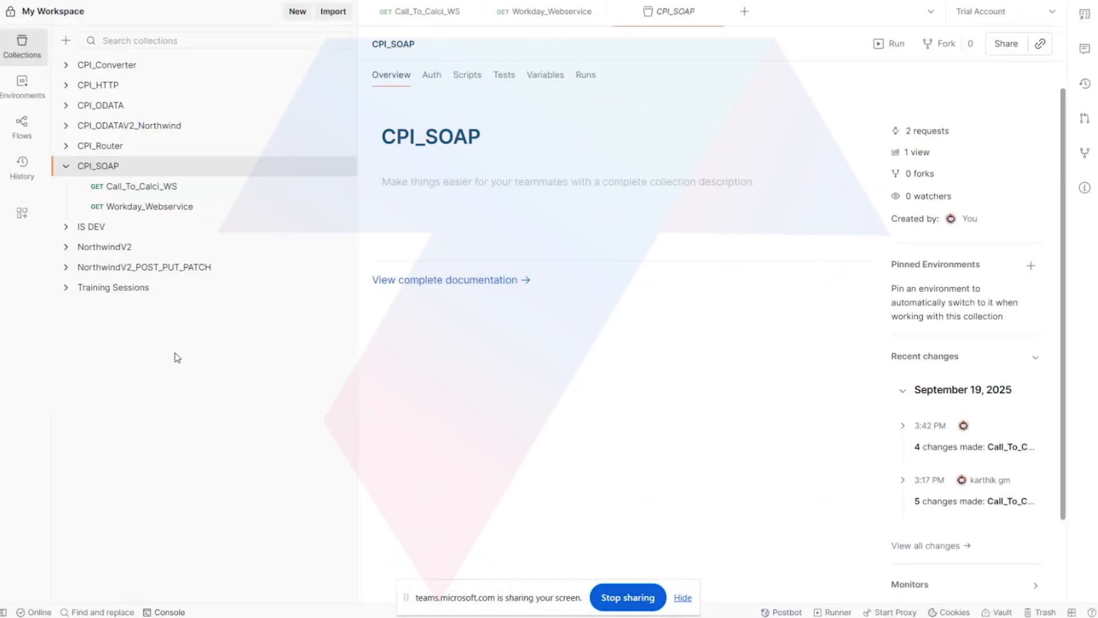
{"action": "left_click", "coordinate": [66, 288]}
{"action": "left_click", "coordinate": [66, 289]}
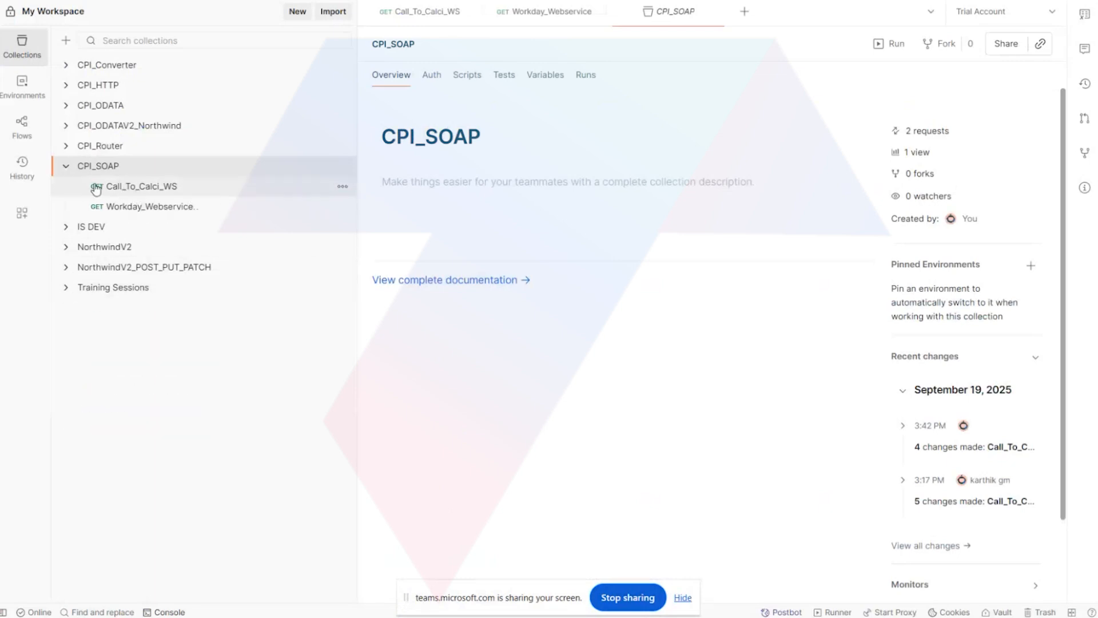
{"action": "mouse_move", "coordinate": [430, 617]}
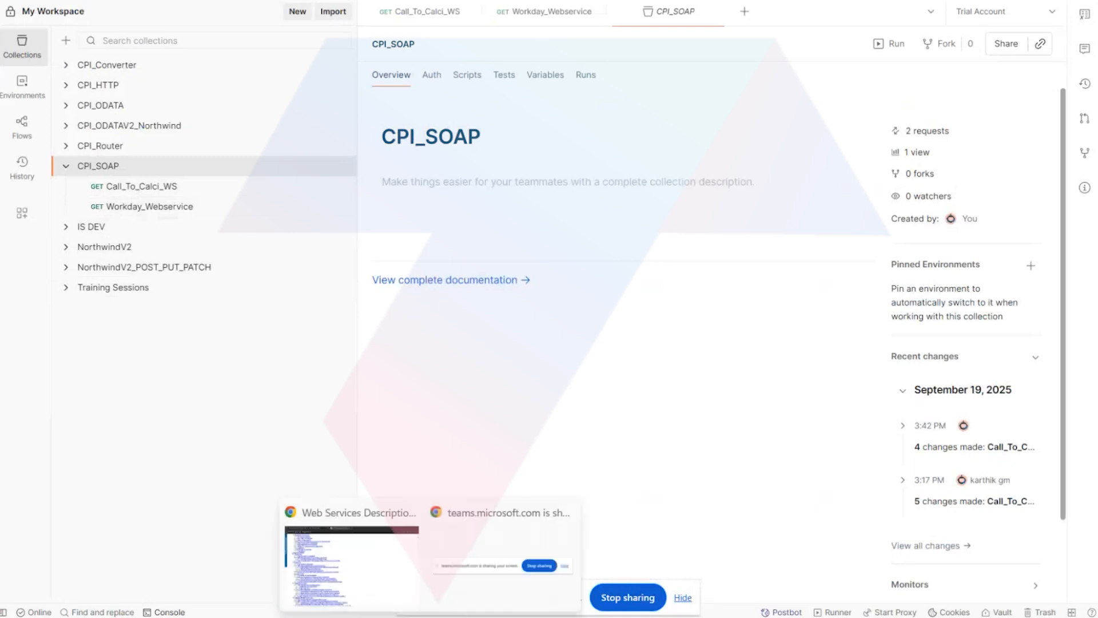
{"action": "left_click", "coordinate": [380, 552]}
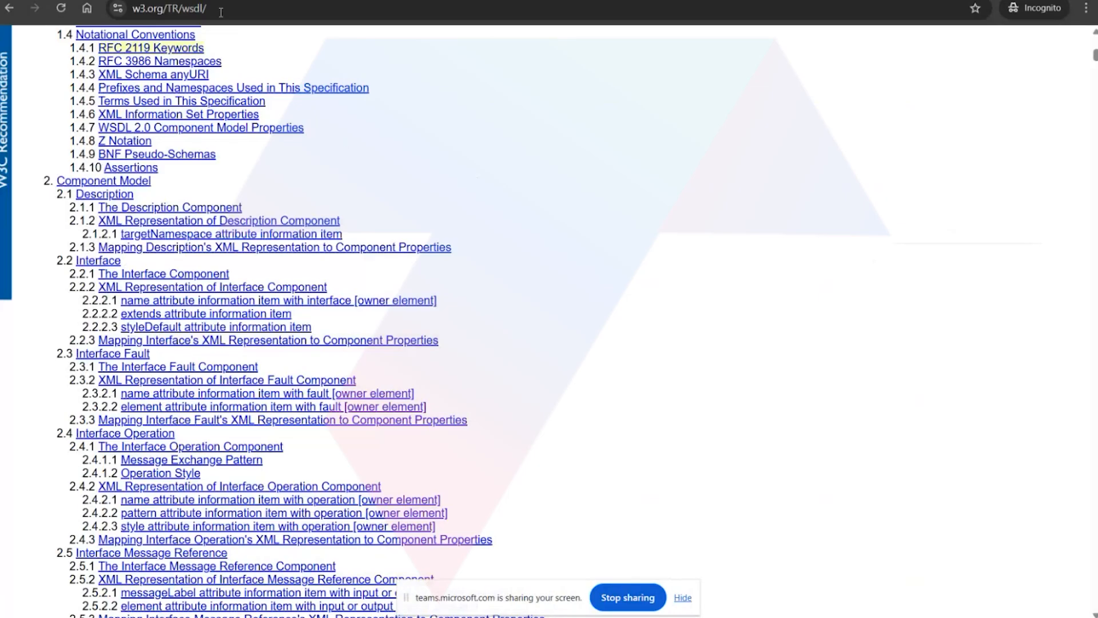
Go back from the WSDL specification to the calculator service page and activate its web address for editing
{"action": "left_click", "coordinate": [9, 8]}
{"action": "left_click", "coordinate": [304, 1]}
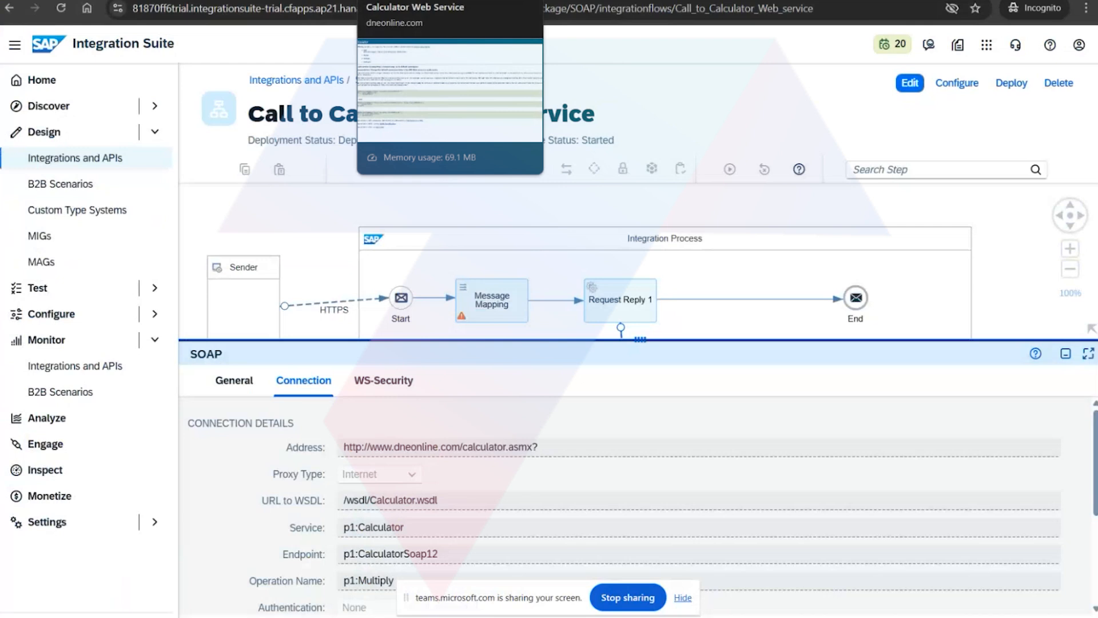
{"action": "left_click", "coordinate": [395, 1]}
{"action": "left_click", "coordinate": [333, 4]}
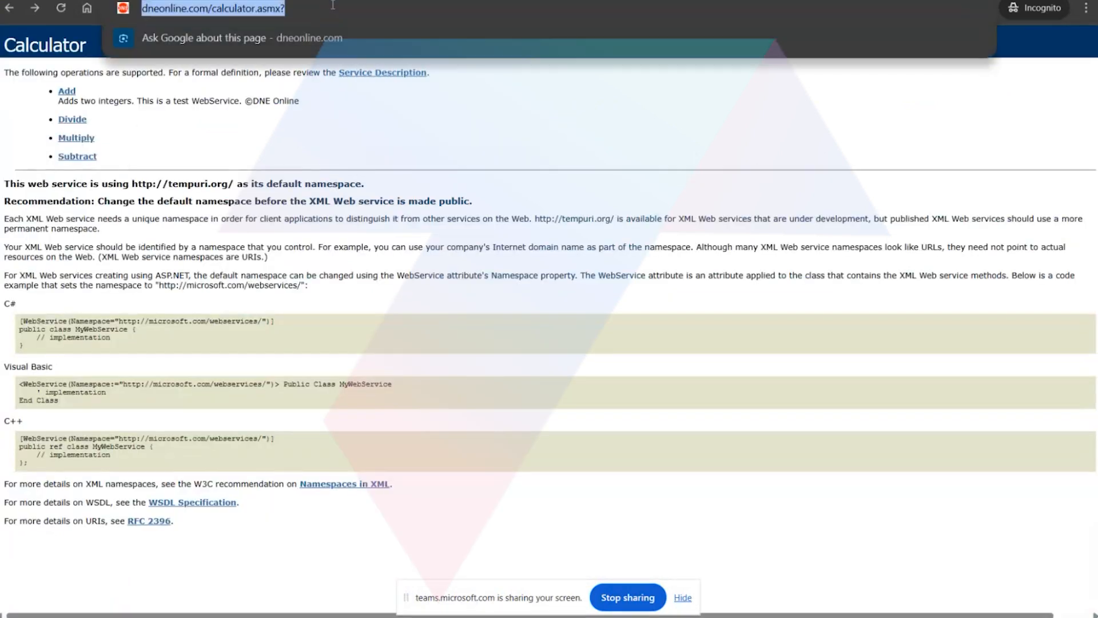
{"action": "left_click", "coordinate": [332, 6]}
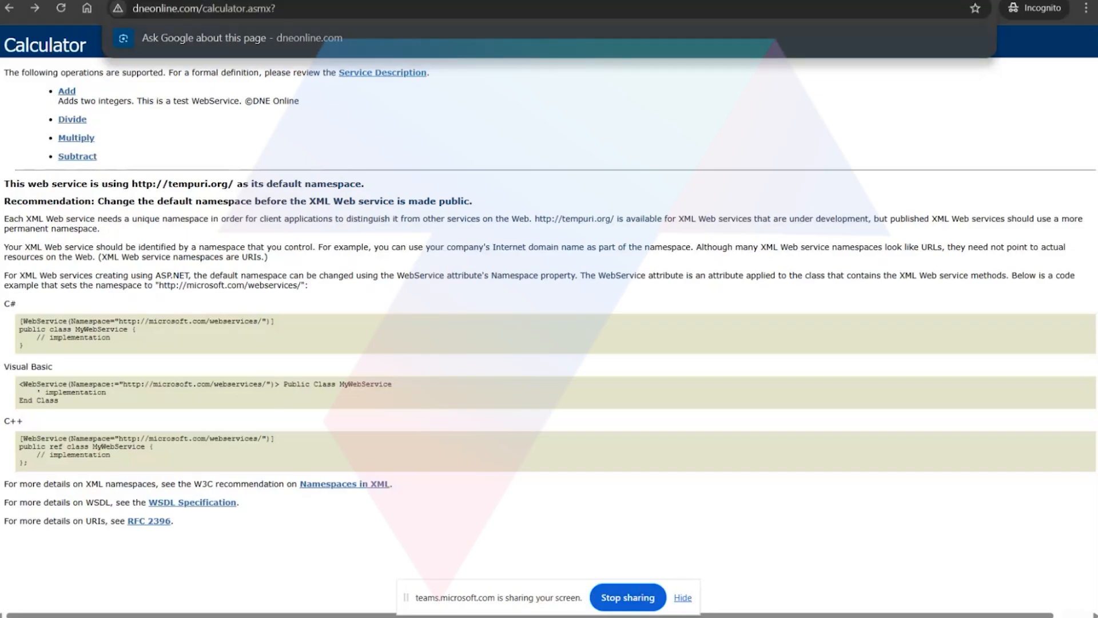
{"action": "key", "text": "alt+Tab"}
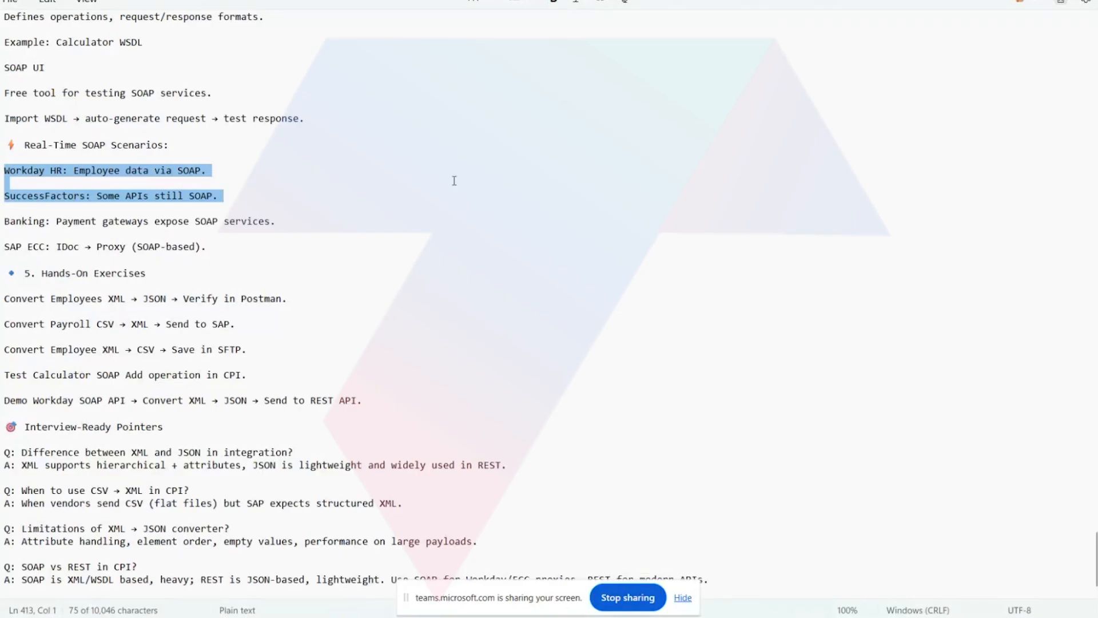
{"action": "scroll", "coordinate": [403, 376], "scroll_direction": "up", "scroll_amount": 4}
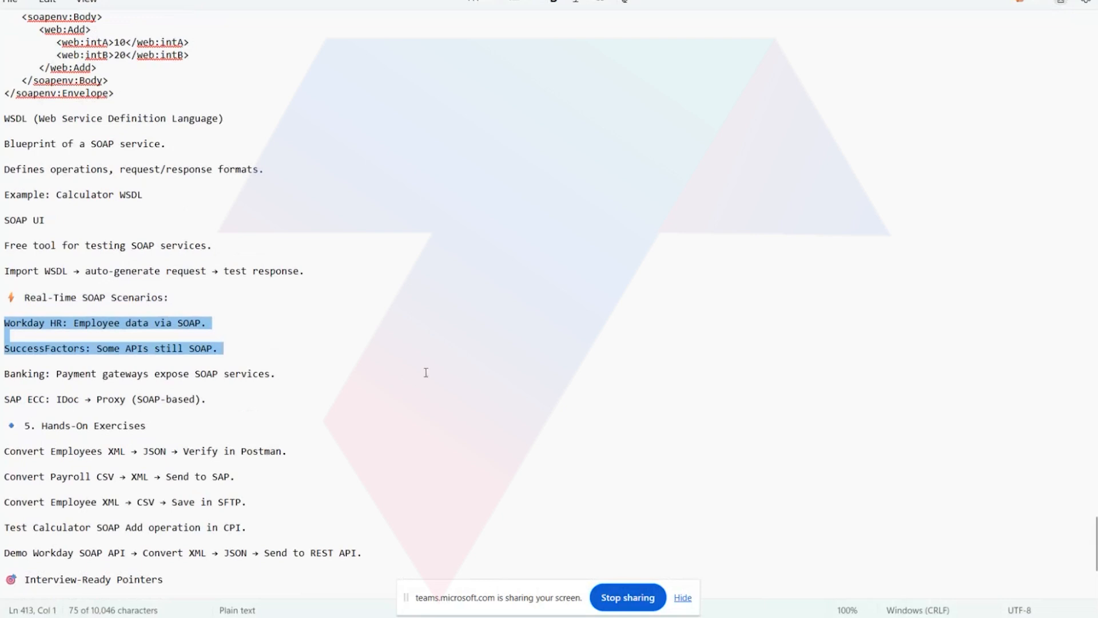
{"action": "left_click_drag", "start_coordinate": [1095, 544], "coordinate": [1096, 49]}
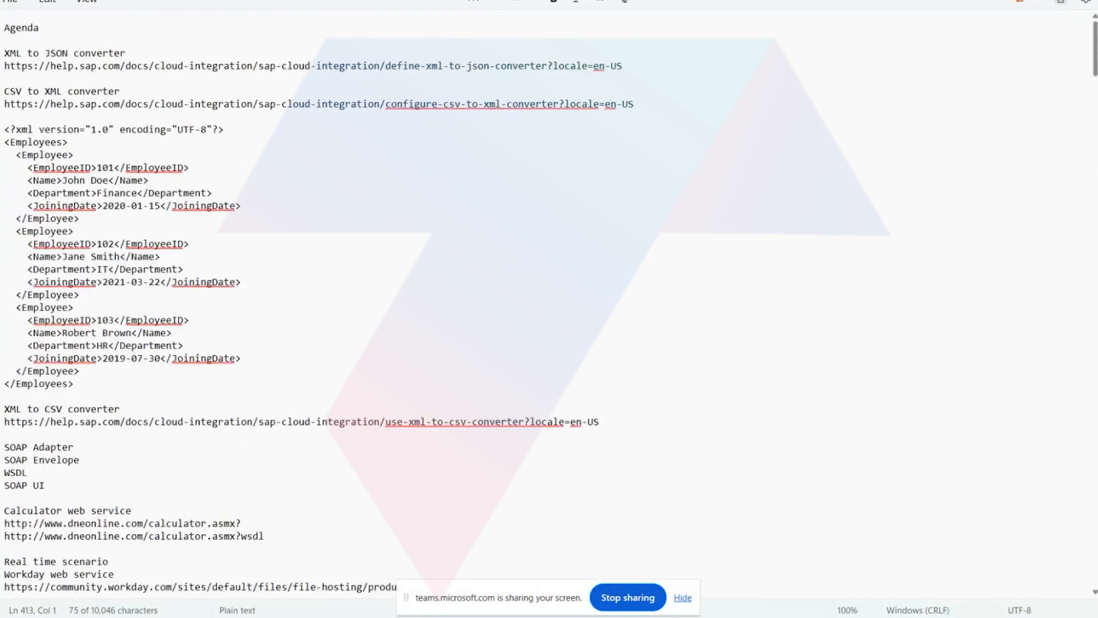
{"action": "scroll", "coordinate": [423, 385], "scroll_direction": "down", "scroll_amount": 5}
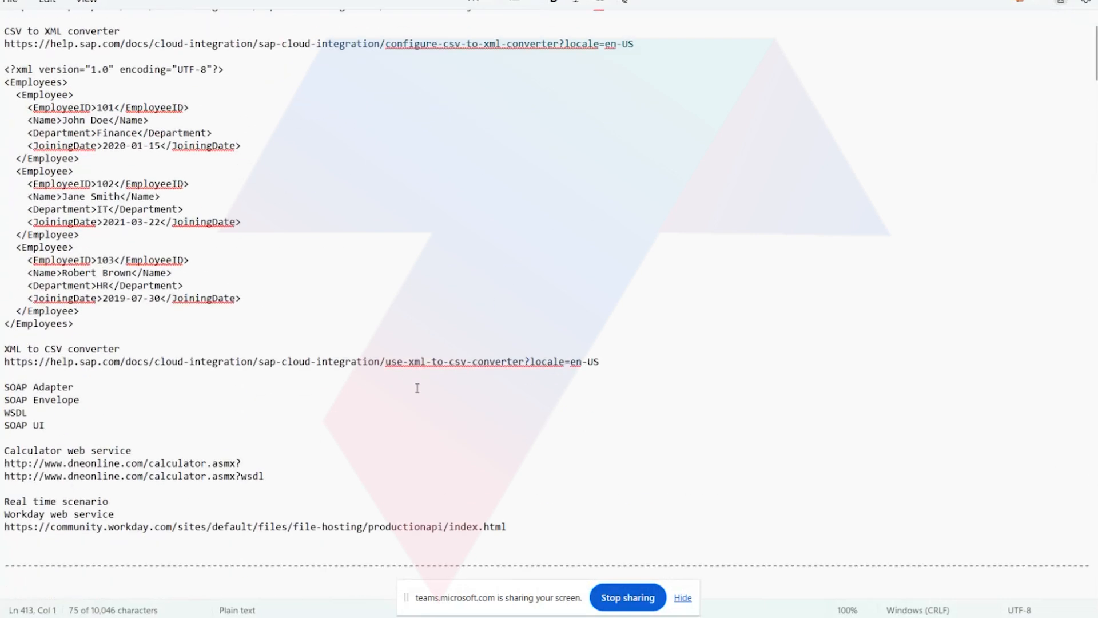
{"action": "left_click_drag", "start_coordinate": [261, 355], "coordinate": [1, 349]}
{"action": "key", "text": "ctrl+c"}
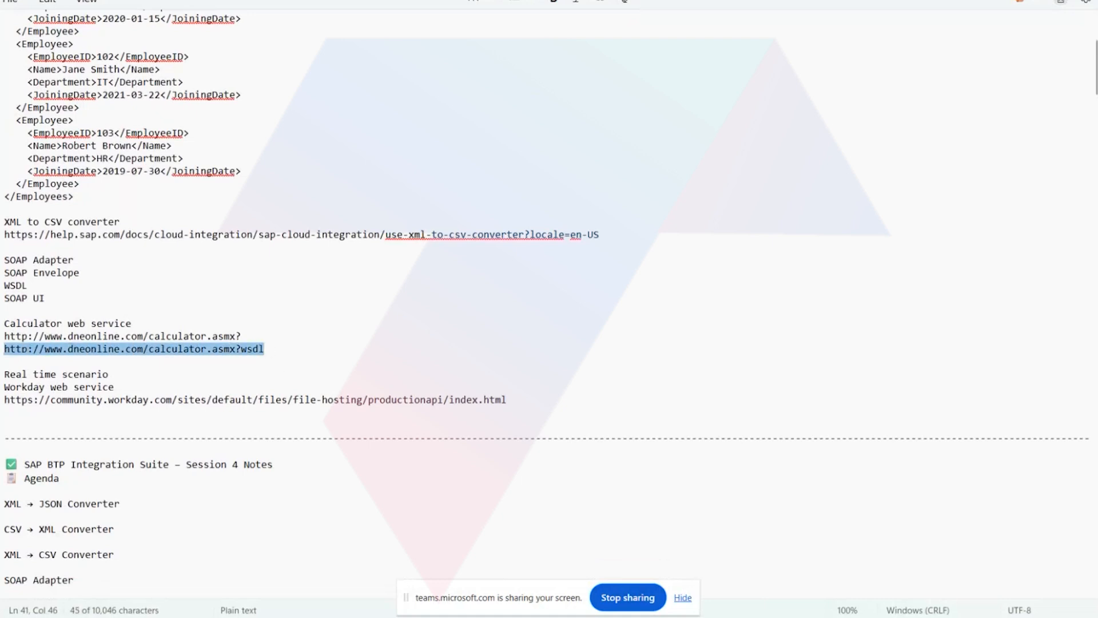
Try to load the copied WSDL address in the browser from the calculator service page, continuing past the HTTPS warning
{"action": "left_click", "coordinate": [341, 554]}
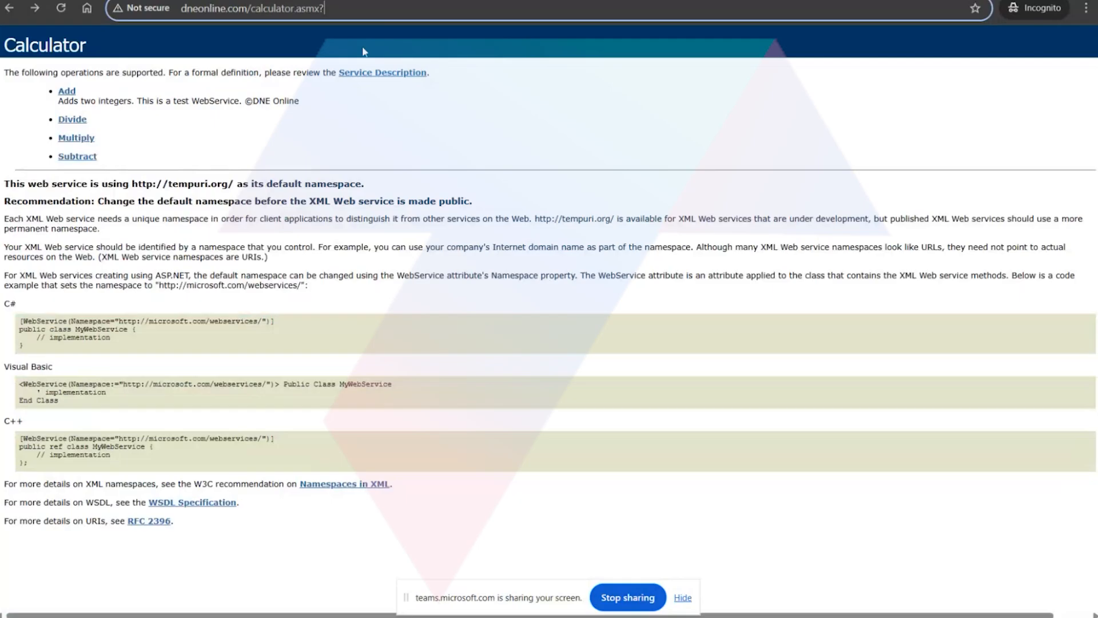
{"action": "left_click", "coordinate": [372, 8]}
{"action": "key", "text": "ctrl+v"}
{"action": "key", "text": "Return"}
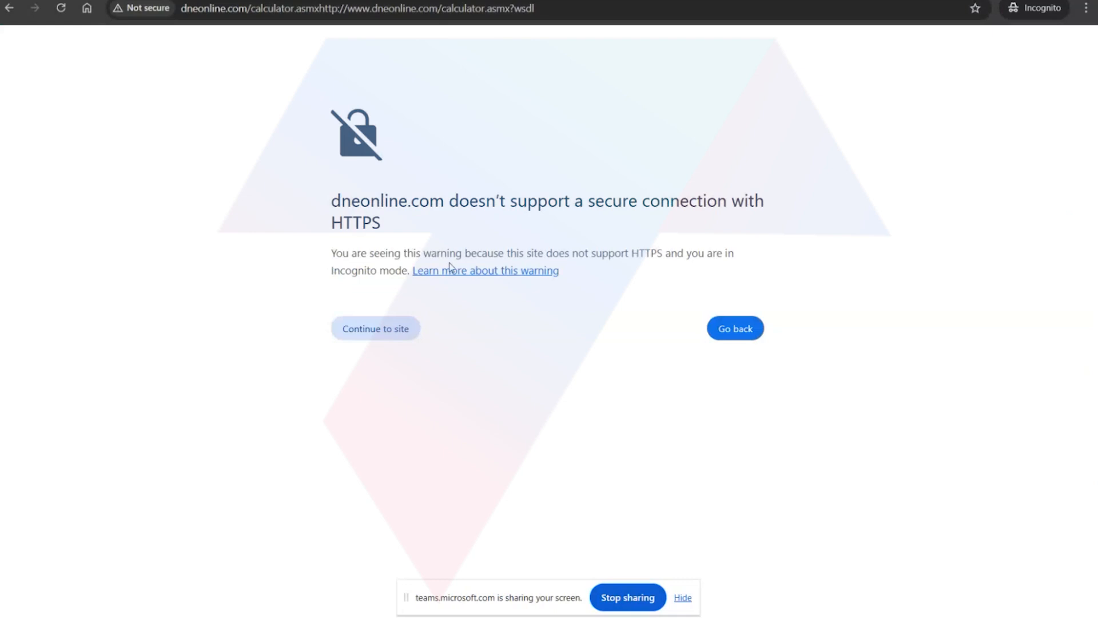
{"action": "left_click", "coordinate": [373, 333]}
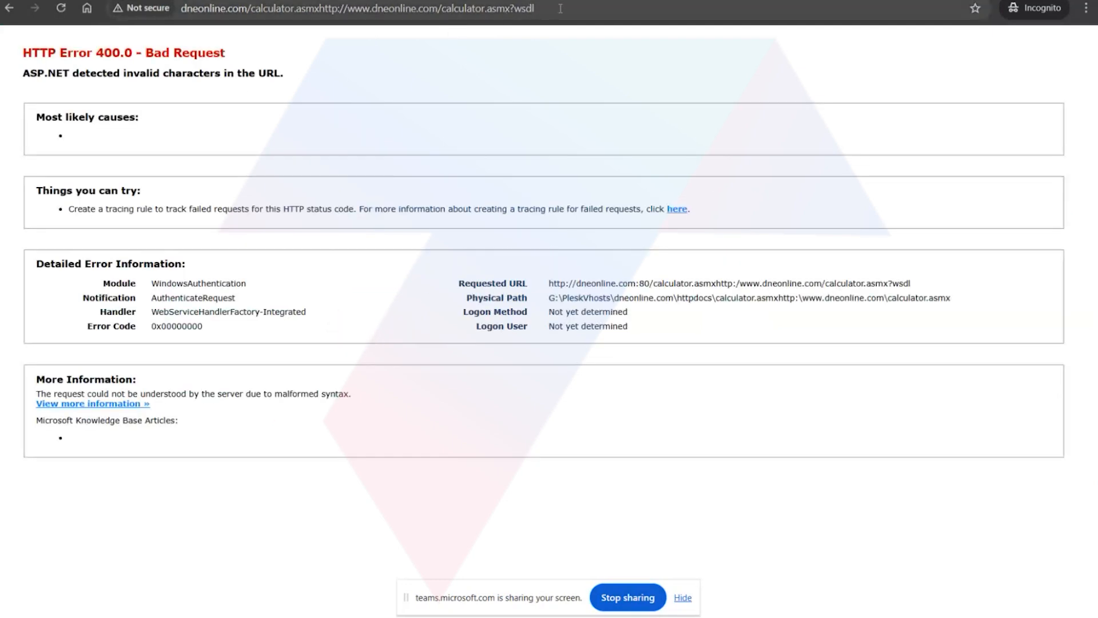
{"action": "left_click_drag", "start_coordinate": [540, 8], "coordinate": [183, 8]}
{"action": "left_click", "coordinate": [319, 12]}
{"action": "key", "text": "BackSpace"}
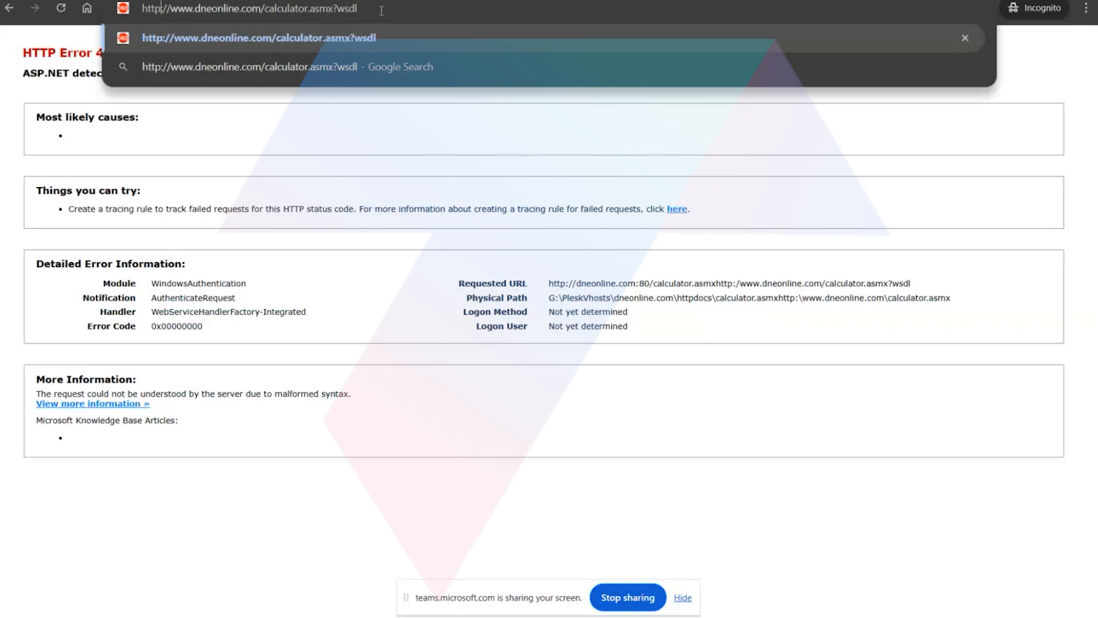
{"action": "key", "text": "Return"}
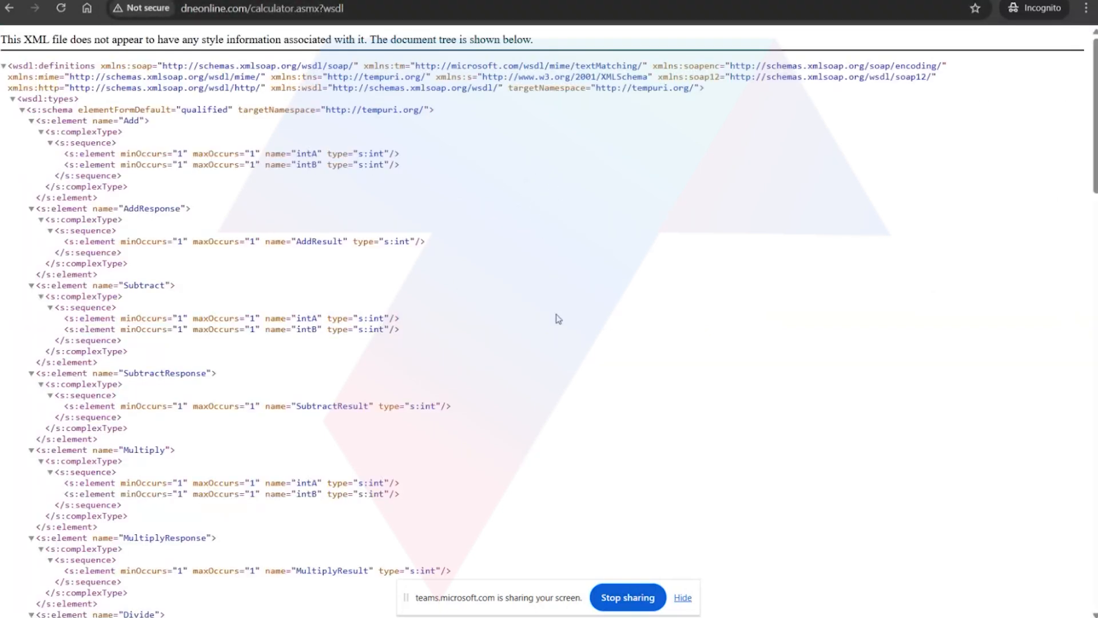
View the page source of the calculator WSDL and examine it from the element definitions down to the service ports
{"action": "right_click", "coordinate": [762, 202]}
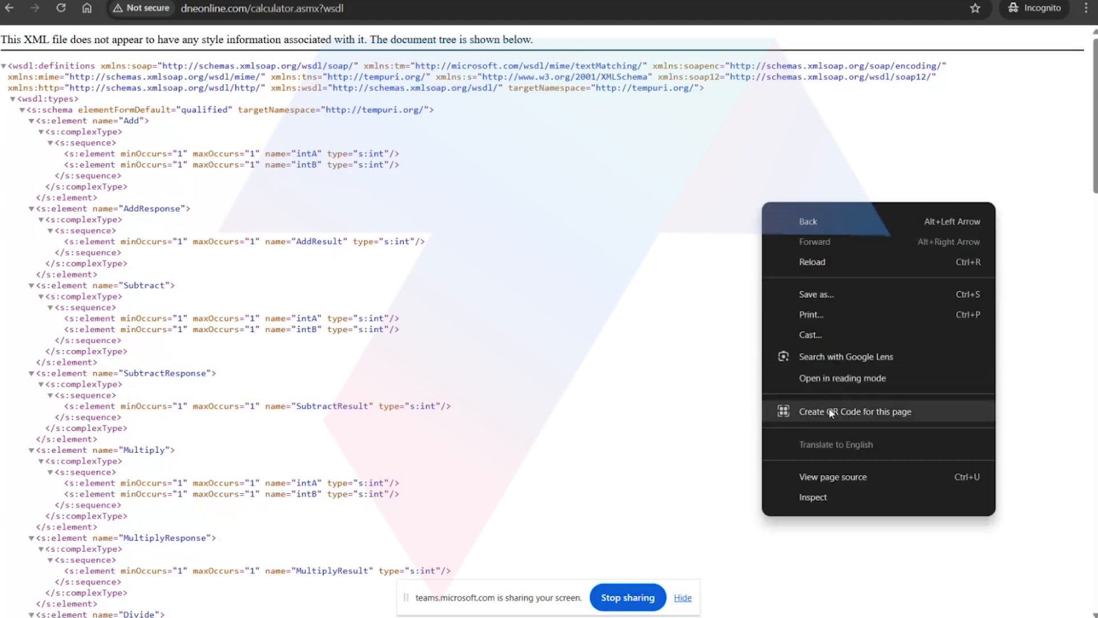
{"action": "left_click", "coordinate": [833, 475]}
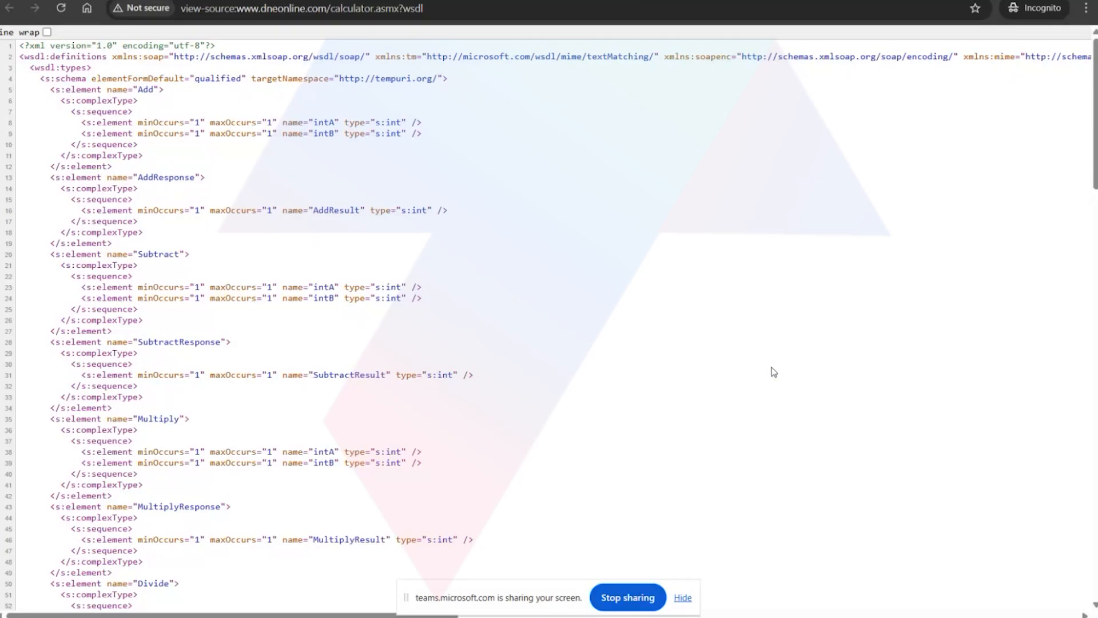
{"action": "right_click", "coordinate": [776, 201]}
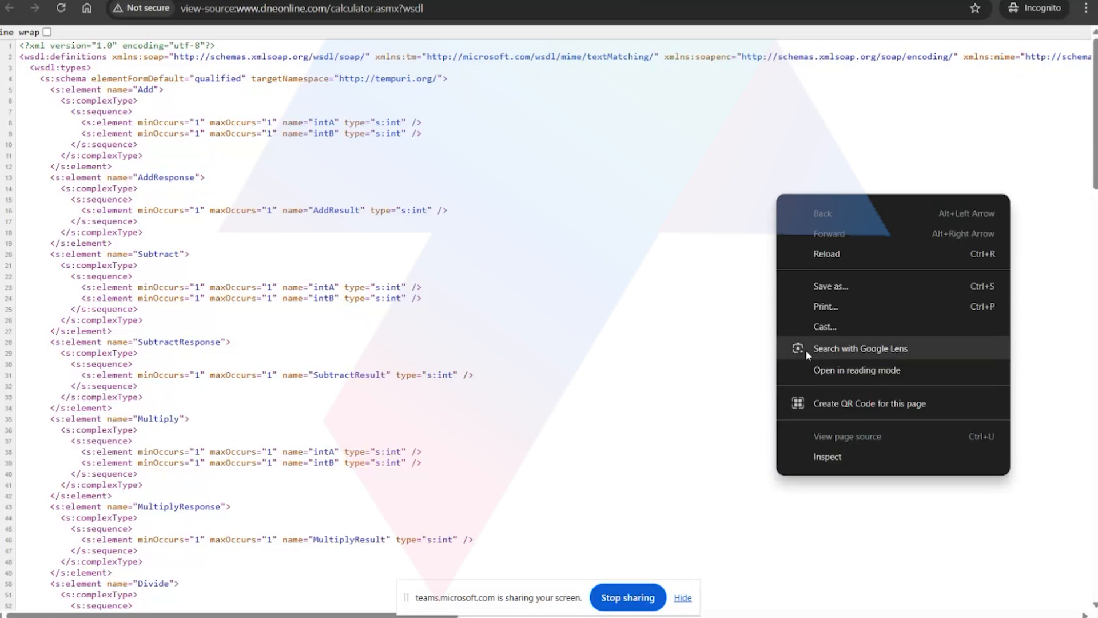
{"action": "triple_click", "coordinate": [667, 318]}
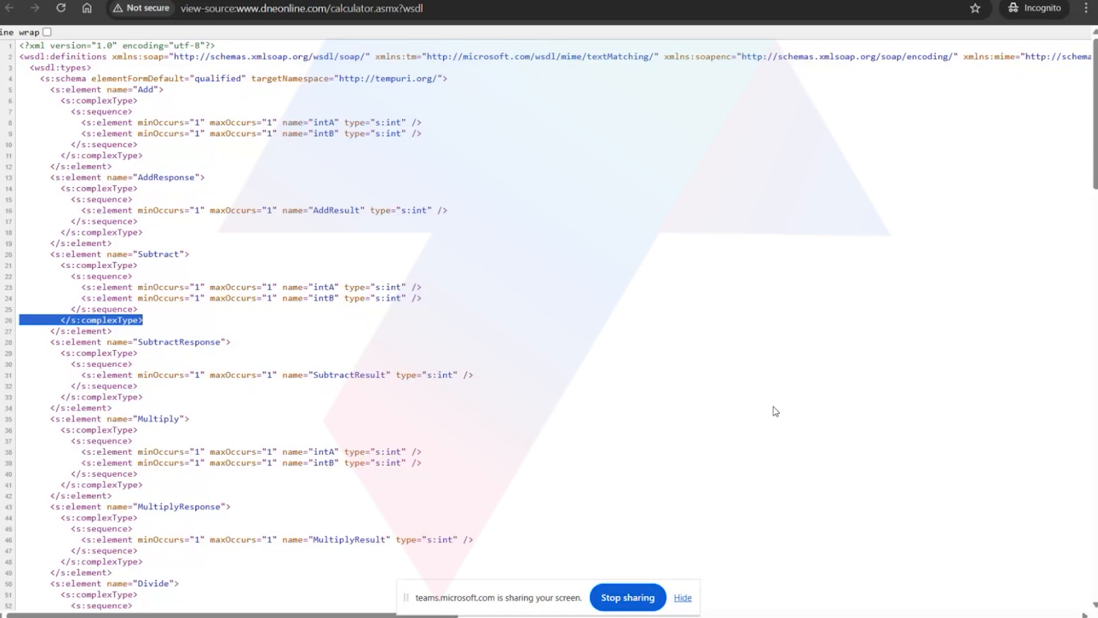
{"action": "scroll", "coordinate": [1095, 115], "scroll_direction": "down", "scroll_amount": 1}
{"action": "left_click_drag", "start_coordinate": [1096, 126], "coordinate": [1096, 527]}
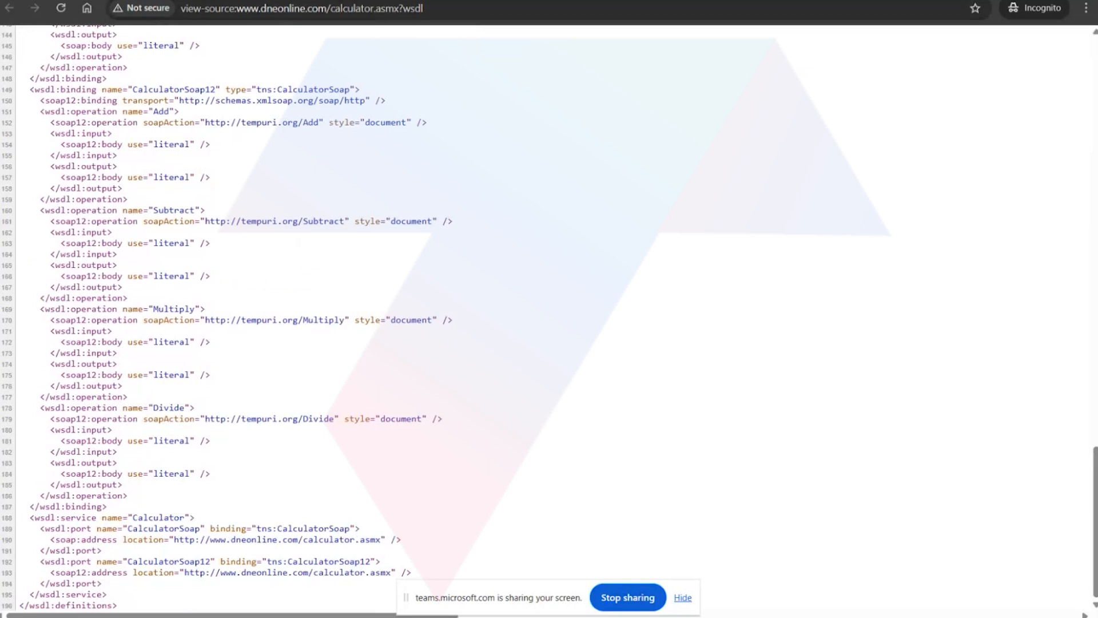
Return to the "Call to Calculator Web service" flow, put it into edit mode and enlarge the SOAP channel's property sheet
{"action": "key", "text": "ctrl+Tab"}
{"action": "left_click", "coordinate": [905, 83]}
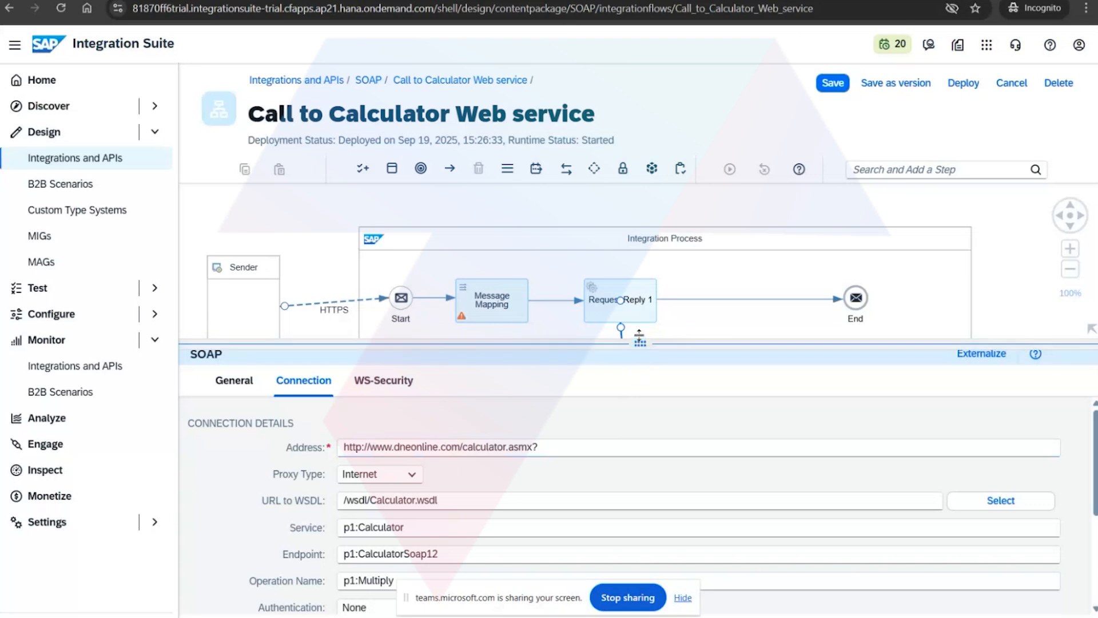
{"action": "left_click_drag", "start_coordinate": [640, 339], "coordinate": [640, 219]}
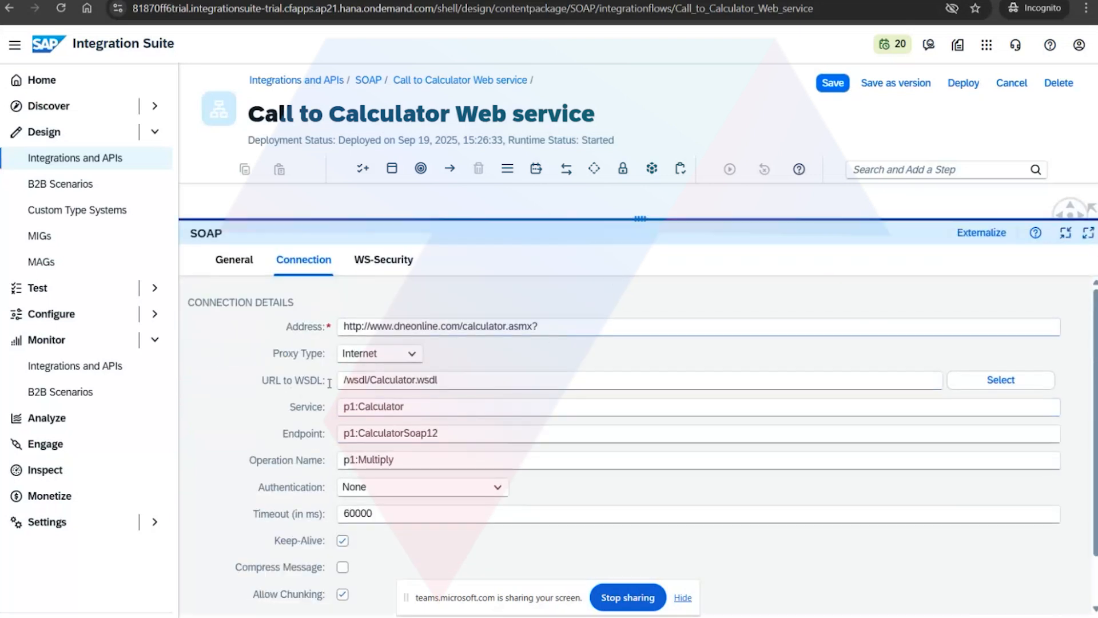
Check the WSDL resources selectable for the SOAP channel's URL to WSDL, cancel the selection and highlight the current entry
{"action": "left_click", "coordinate": [971, 380]}
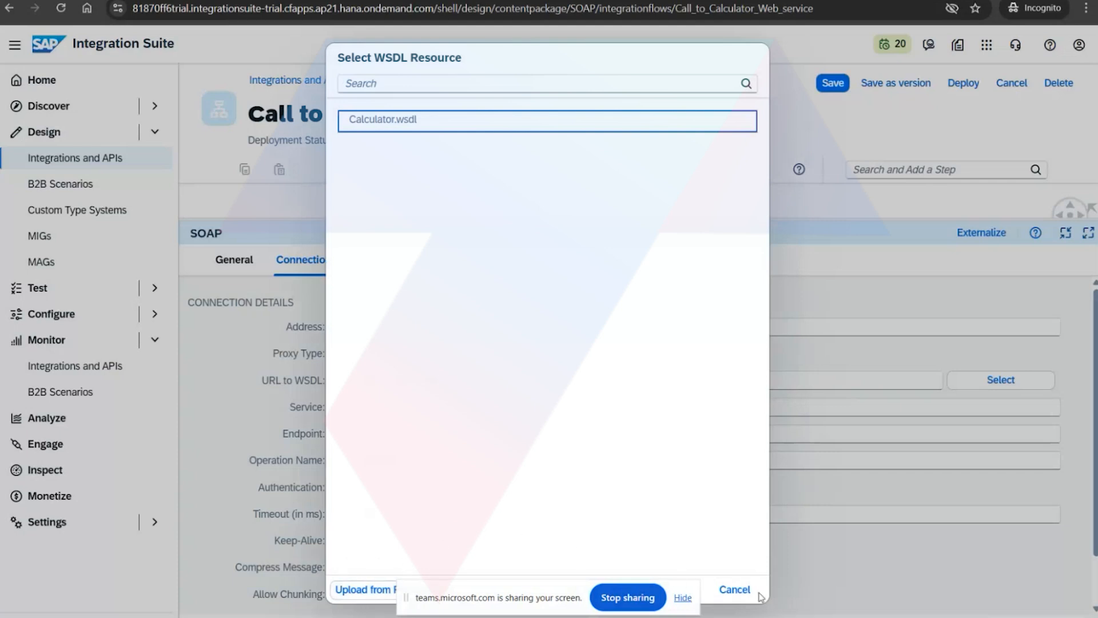
{"action": "left_click", "coordinate": [734, 590]}
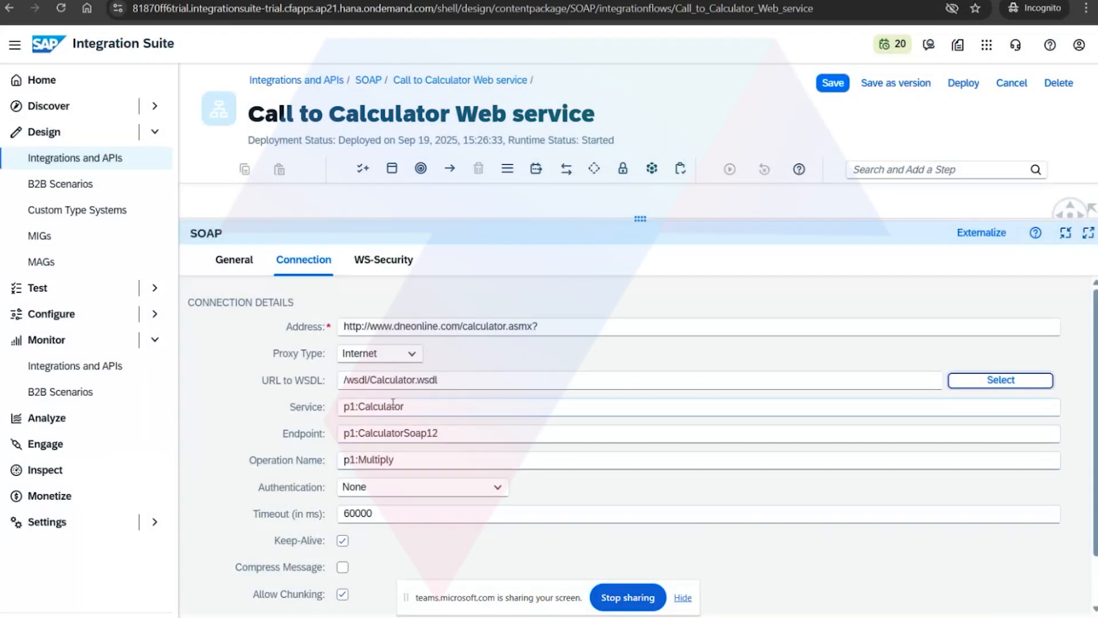
{"action": "left_click_drag", "start_coordinate": [447, 377], "coordinate": [343, 382]}
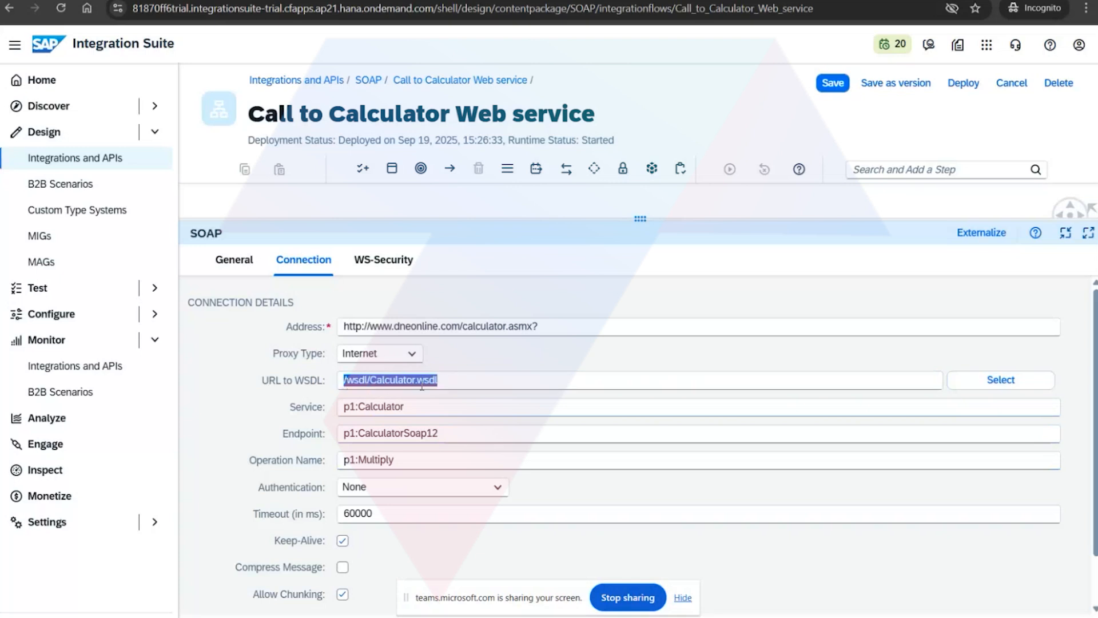
Highlight the SOAP channel's service, endpoint and operation name entries beneath the URL to WSDL
{"action": "left_click_drag", "start_coordinate": [343, 407], "coordinate": [306, 460]}
{"action": "left_click", "coordinate": [451, 435]}
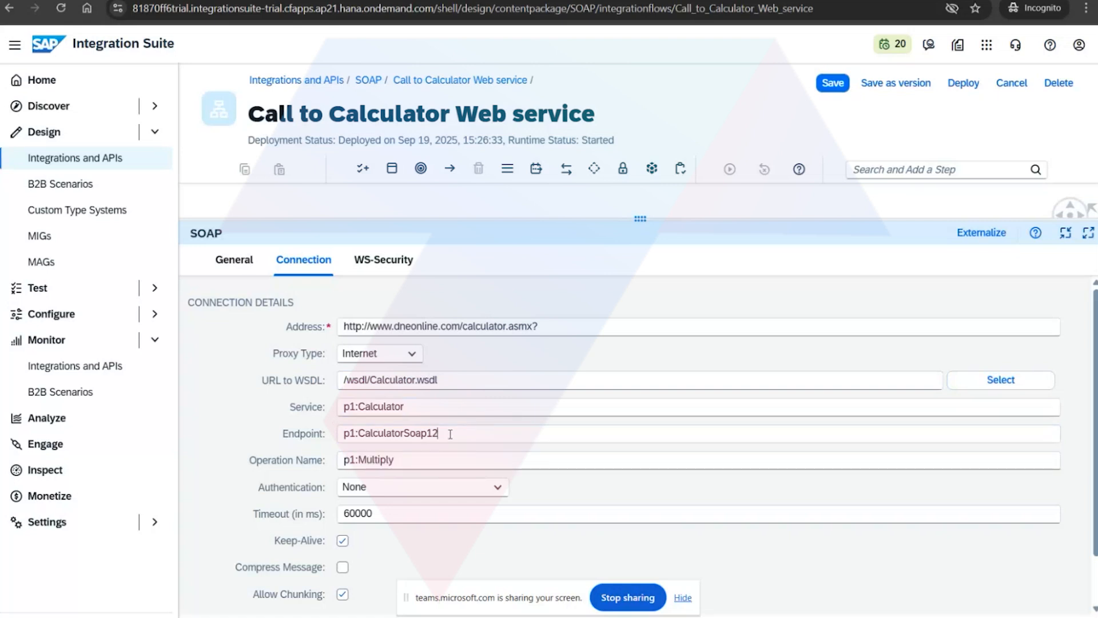
{"action": "left_click_drag", "start_coordinate": [450, 434], "coordinate": [326, 436]}
Copy the SOAP channel's service value and search the calculator WSDL source for p1:Calculator, ending with the search closed
{"action": "left_click_drag", "start_coordinate": [427, 407], "coordinate": [345, 406]}
{"action": "key", "text": "ctrl+c"}
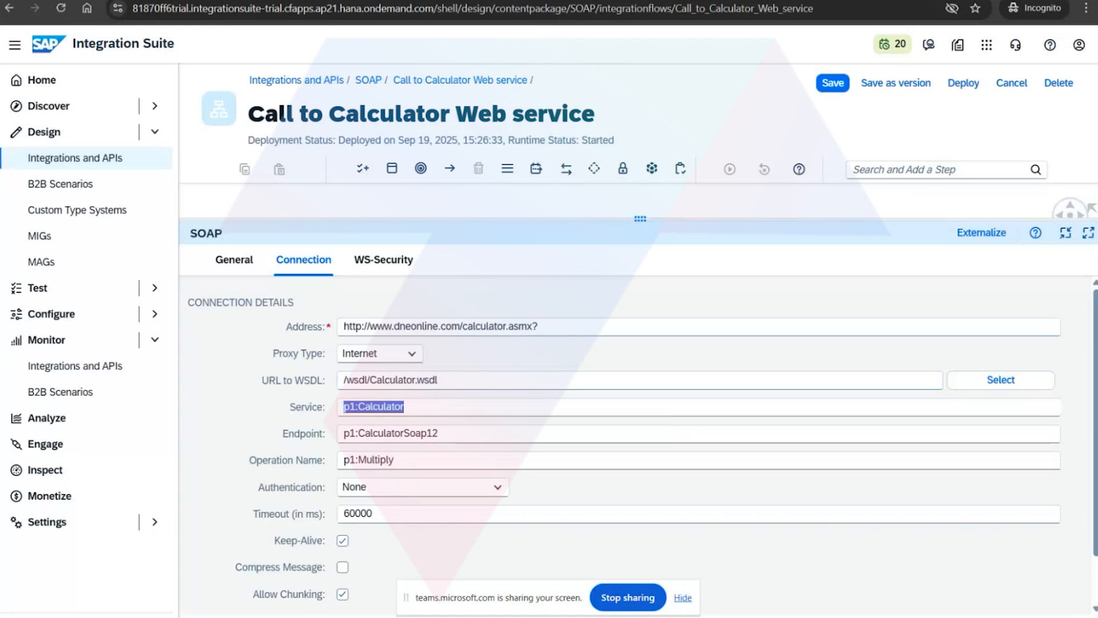
{"action": "key", "text": "ctrl+Tab"}
{"action": "key", "text": "ctrl+f"}
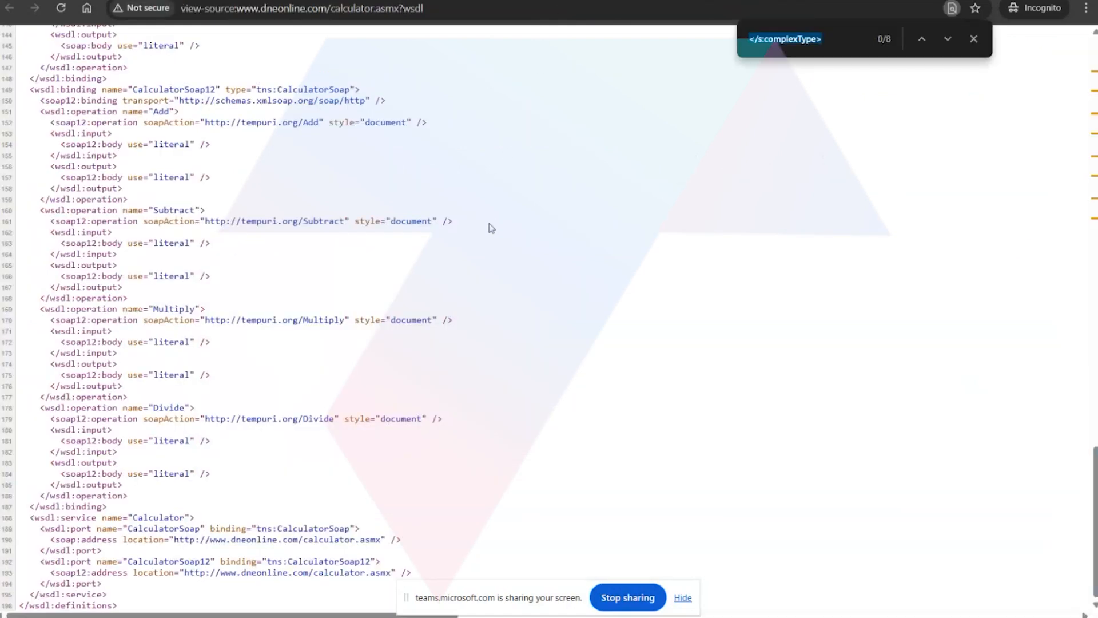
{"action": "key", "text": "BackSpace"}
{"action": "key", "text": "ctrl+v"}
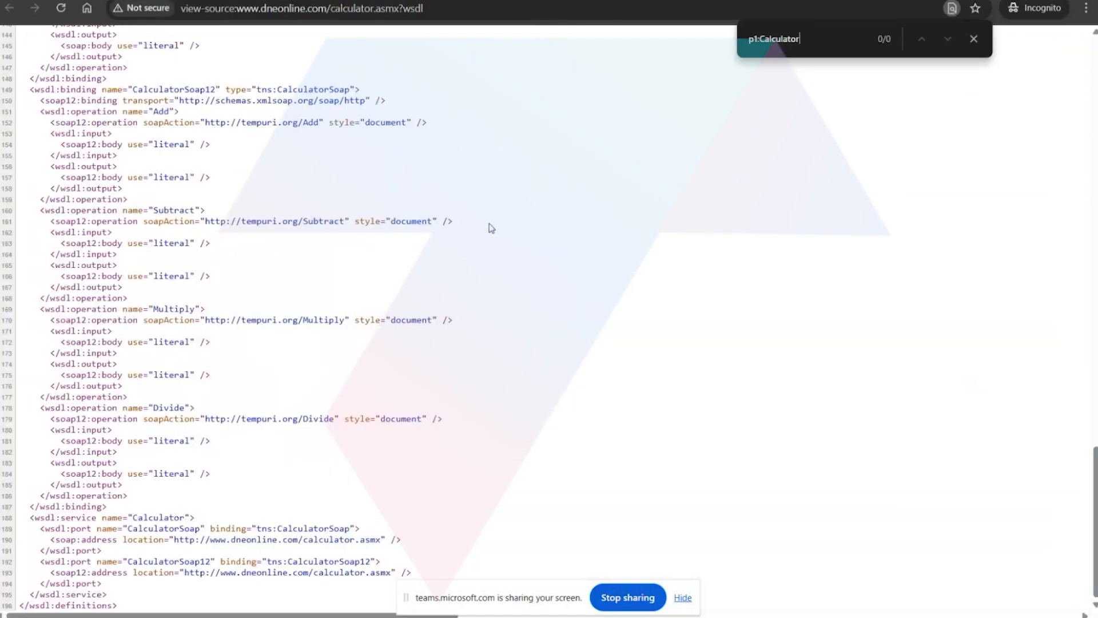
{"action": "left_click", "coordinate": [974, 38]}
Skim the WSDL source back to its beginning, return to the flow and highlight the service, endpoint and operation name settings
{"action": "scroll", "coordinate": [647, 281], "scroll_direction": "up", "scroll_amount": 6}
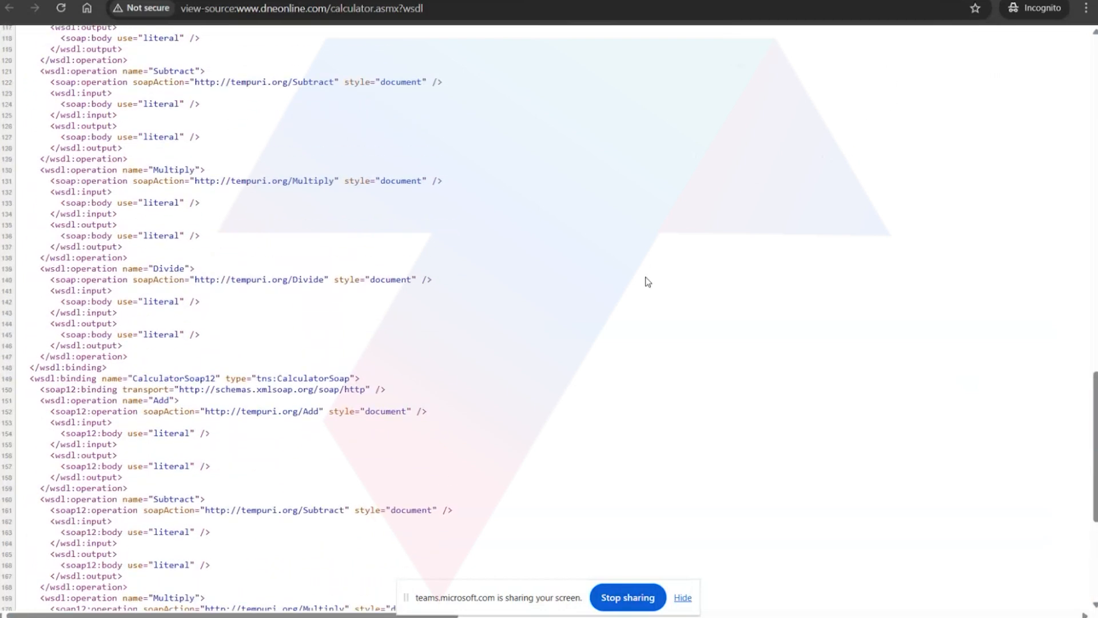
{"action": "right_click", "coordinate": [646, 280]}
{"action": "scroll", "coordinate": [532, 245], "scroll_direction": "up", "scroll_amount": 18}
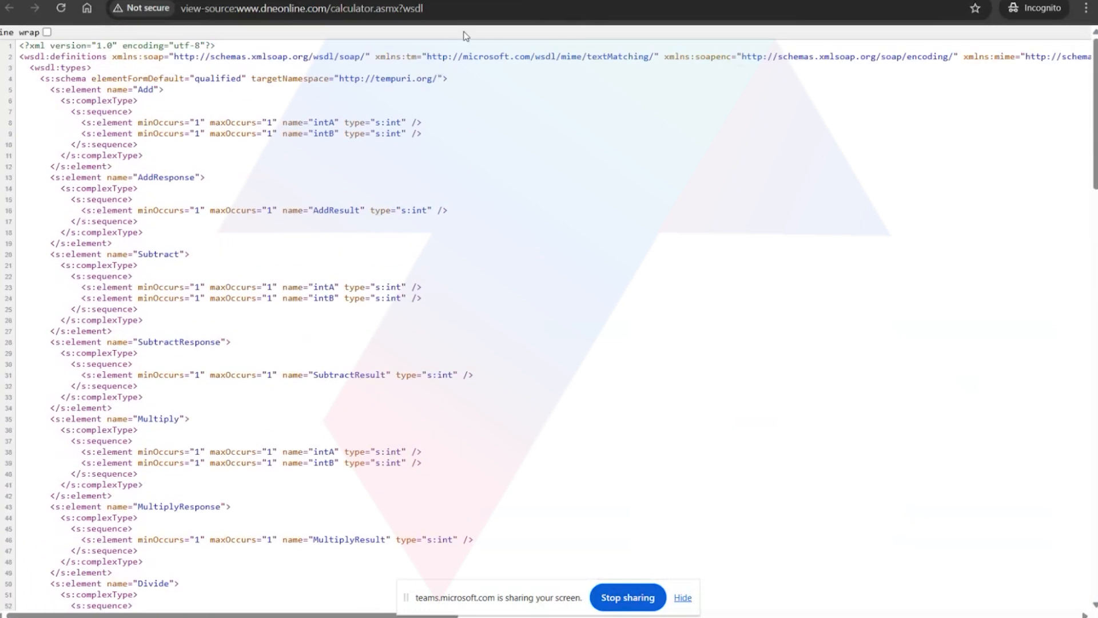
{"action": "left_click", "coordinate": [429, 1]}
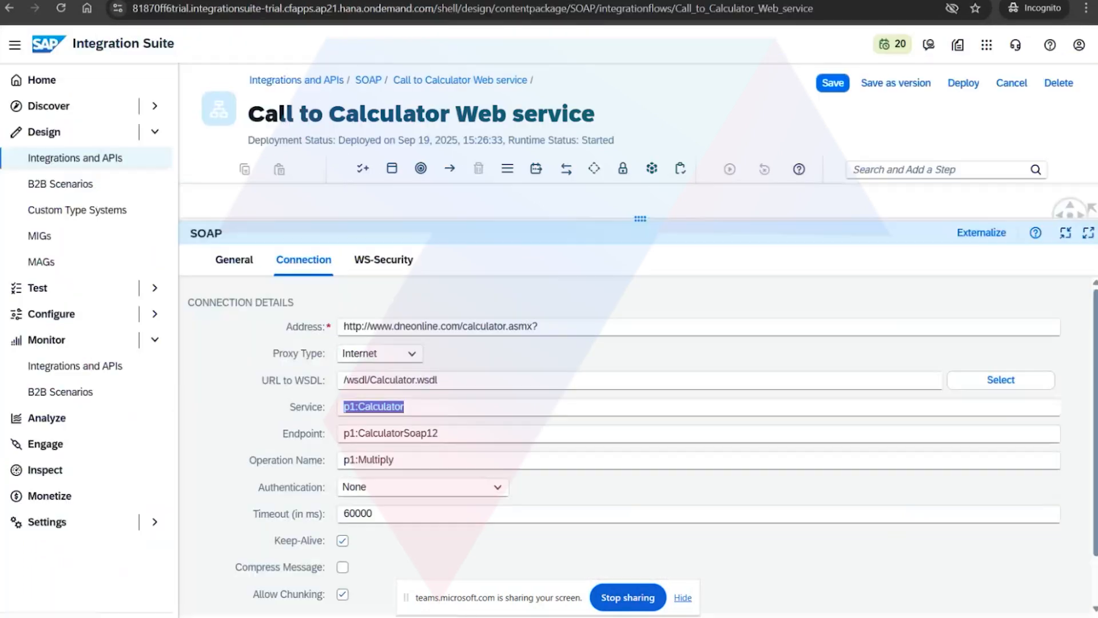
{"action": "left_click", "coordinate": [428, 406]}
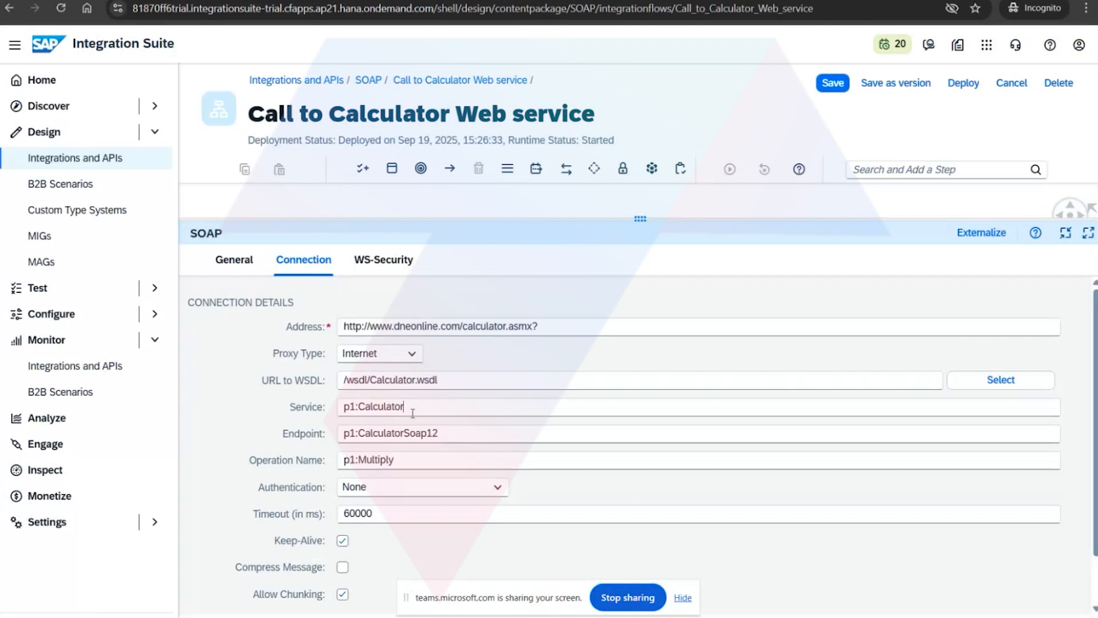
{"action": "left_click_drag", "start_coordinate": [286, 407], "coordinate": [435, 472]}
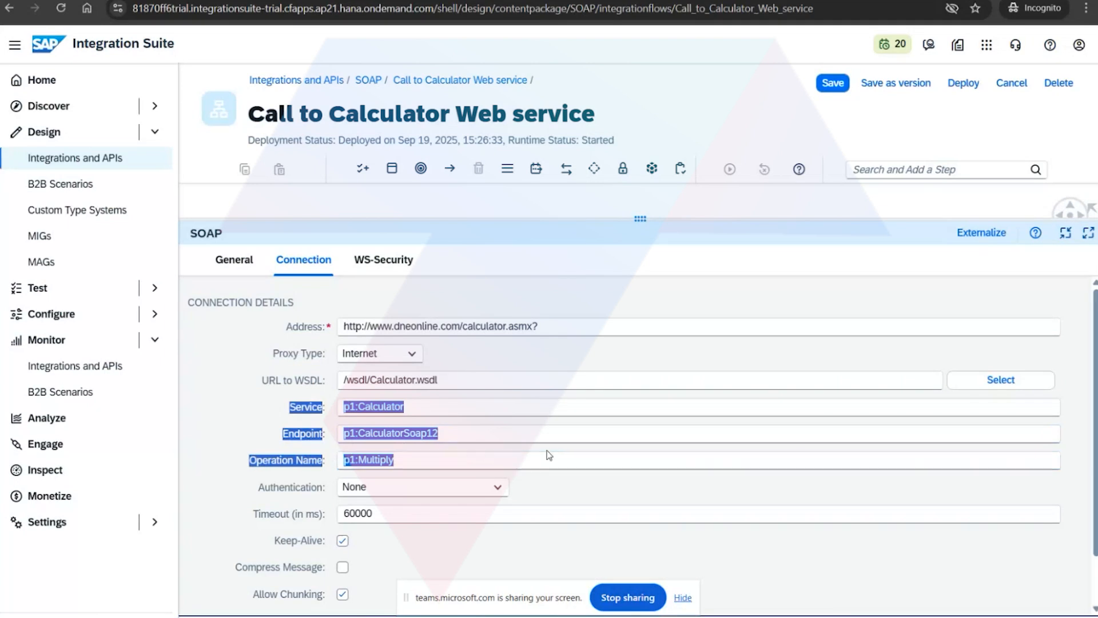
Reselect Calculator.wsdl as the SOAP channel's WSDL and choose the CalculatorSoap12 port's Multiply operation with SOAP version 1.2
{"action": "left_click", "coordinate": [985, 380]}
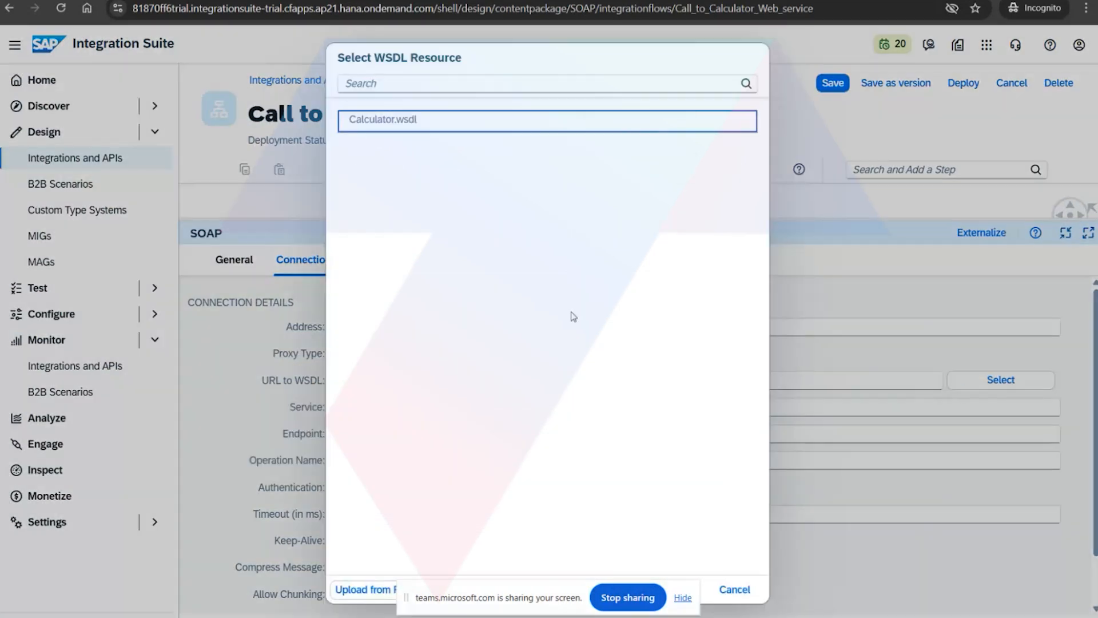
{"action": "left_click", "coordinate": [476, 122]}
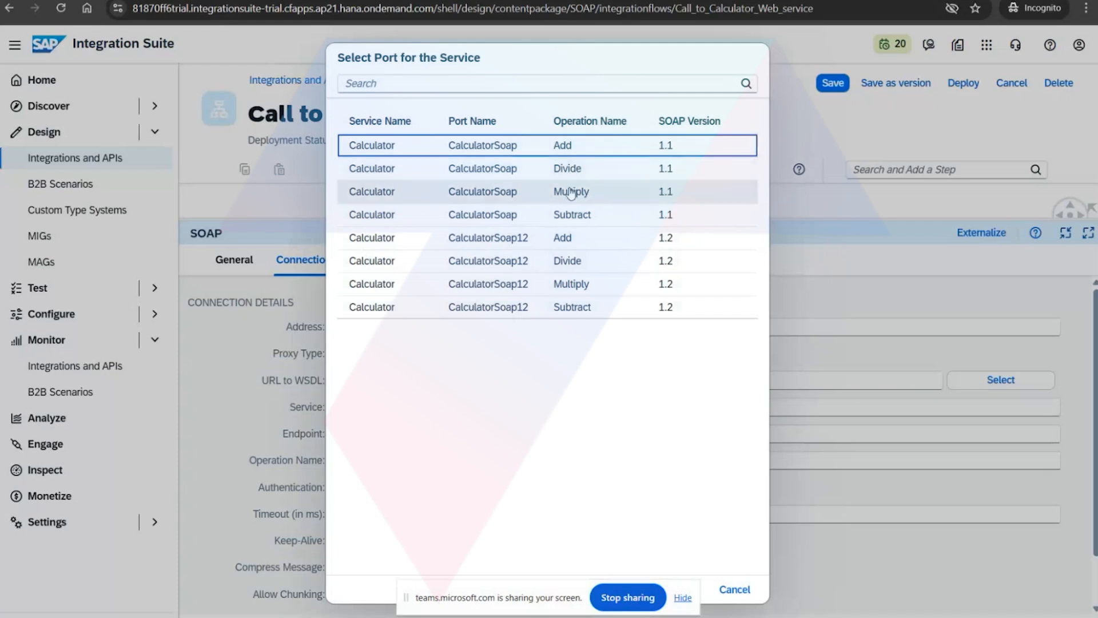
{"action": "left_click", "coordinate": [573, 286]}
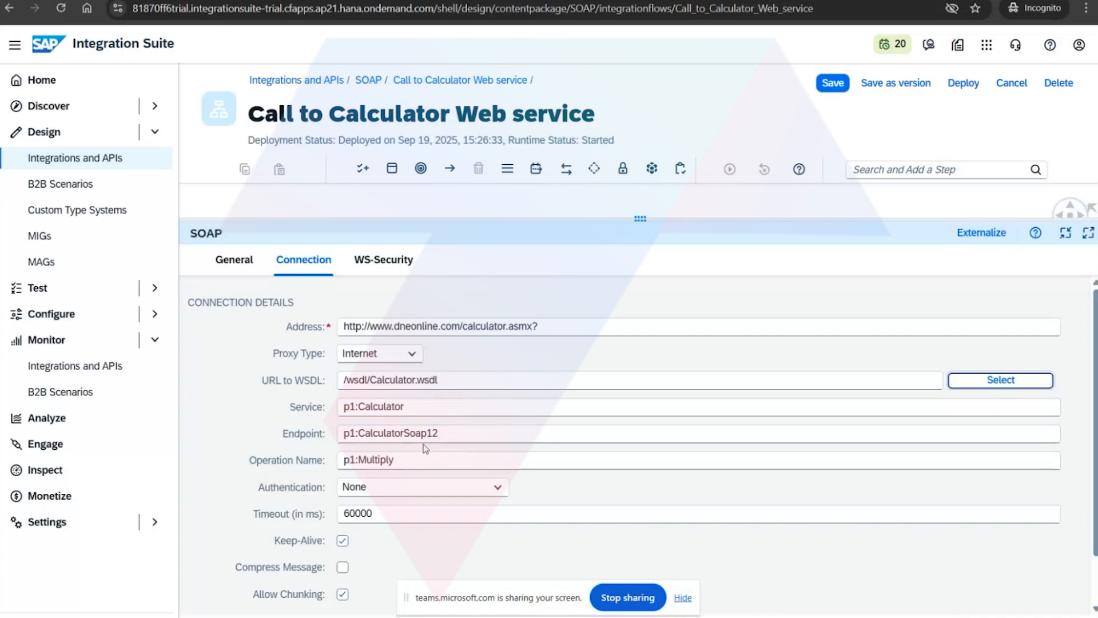
Highlight the operation name and endpoint values filled in from the chosen WSDL port
{"action": "triple_click", "coordinate": [458, 439]}
{"action": "triple_click", "coordinate": [413, 464]}
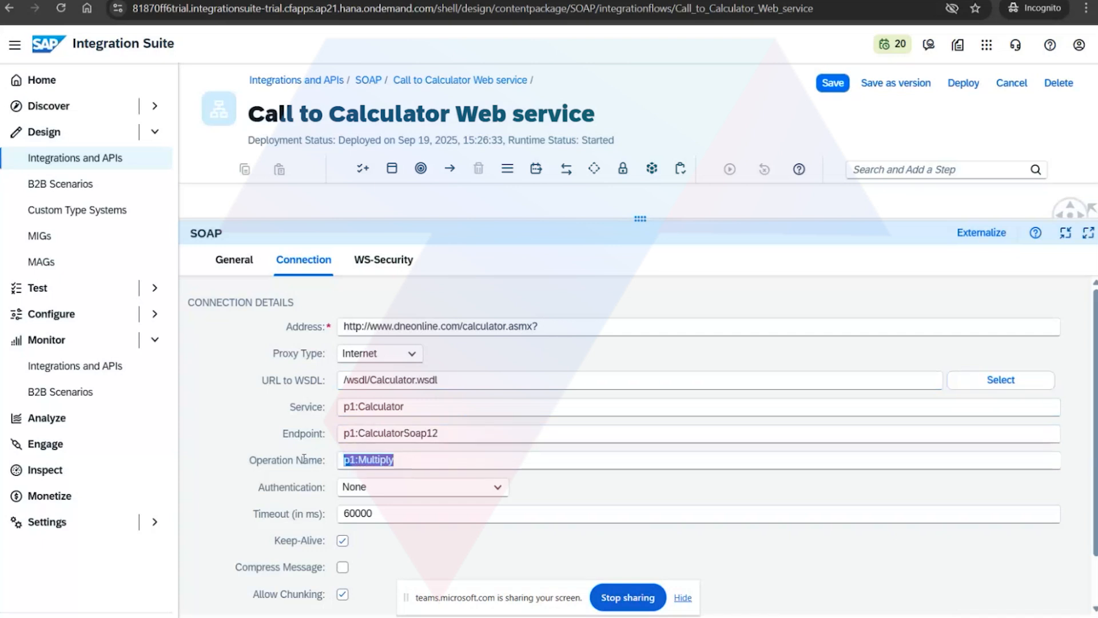
{"action": "triple_click", "coordinate": [461, 433]}
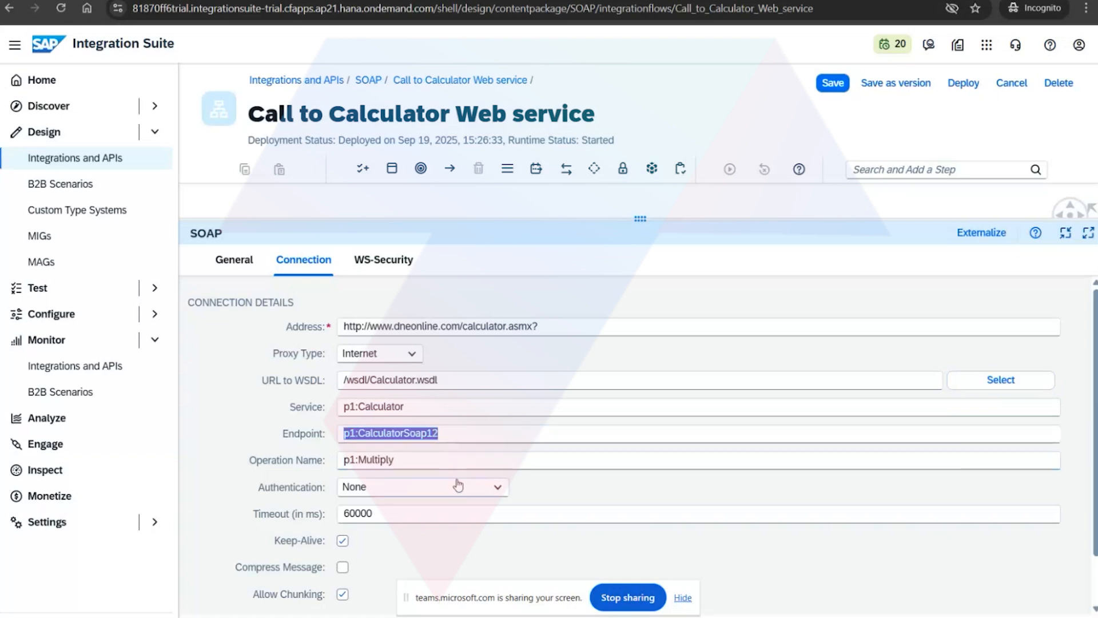
Review the SOAP channel's remaining connection settings down to Clean-up Request Headers, enlarging the property sheet and glancing at WS-Security
{"action": "scroll", "coordinate": [463, 492], "scroll_direction": "down", "scroll_amount": 1}
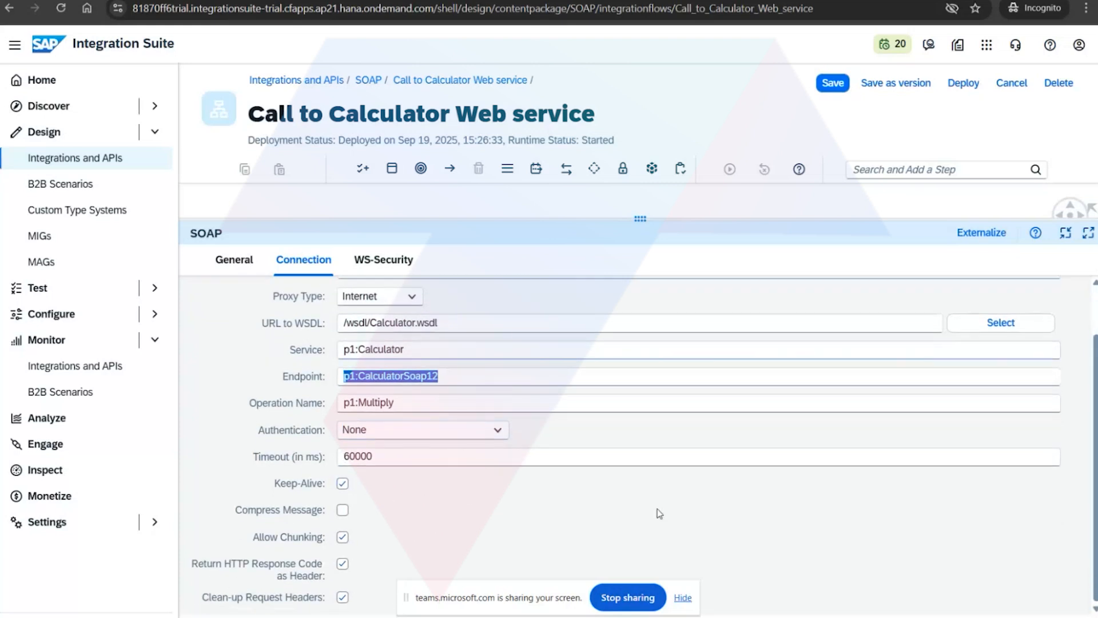
{"action": "left_click", "coordinate": [383, 259]}
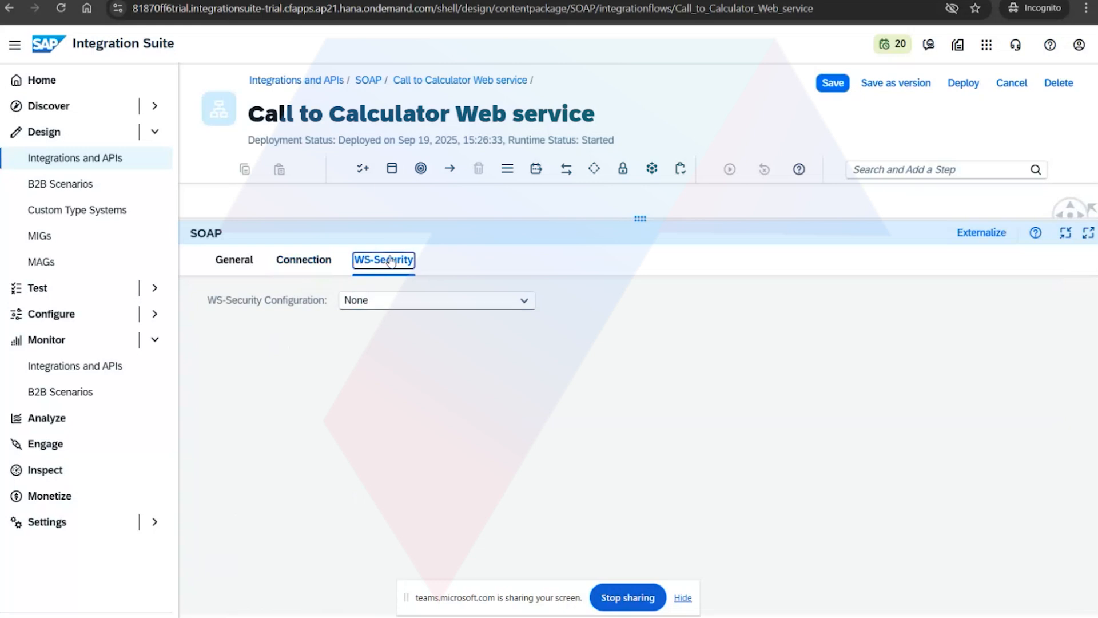
{"action": "left_click_drag", "start_coordinate": [641, 218], "coordinate": [641, 184]}
{"action": "left_click", "coordinate": [304, 290]}
{"action": "scroll", "coordinate": [366, 492], "scroll_direction": "down", "scroll_amount": 2}
{"action": "scroll", "coordinate": [531, 299], "scroll_direction": "up", "scroll_amount": 1}
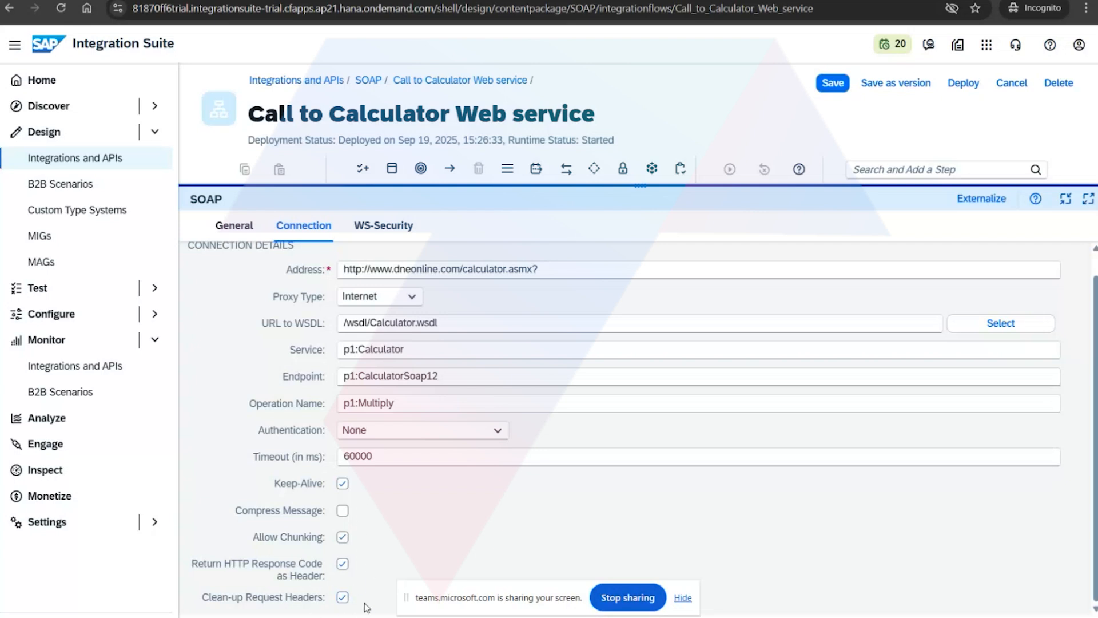
Check the choices available for the SOAP channel's WS-Security Configuration, leaving it at None
{"action": "left_click", "coordinate": [395, 235]}
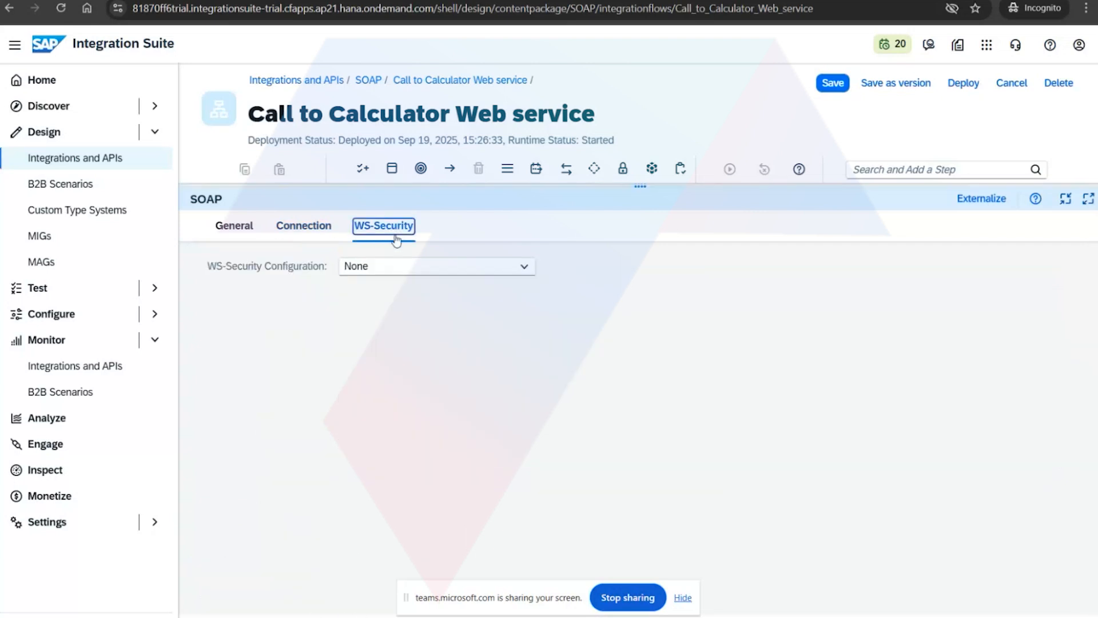
{"action": "left_click", "coordinate": [373, 268]}
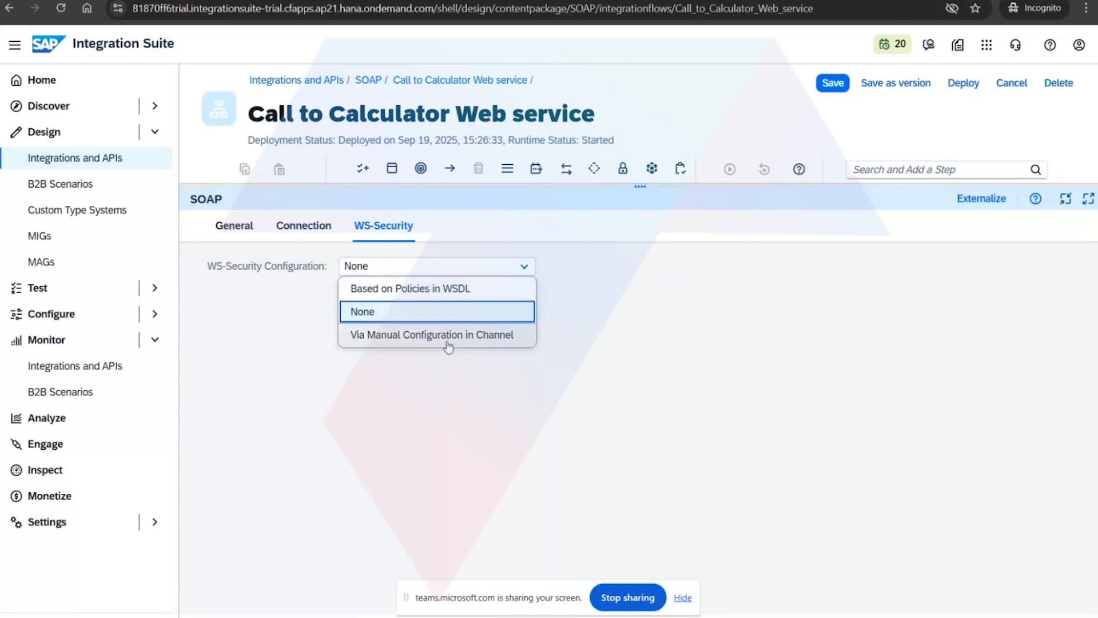
{"action": "left_click", "coordinate": [687, 339]}
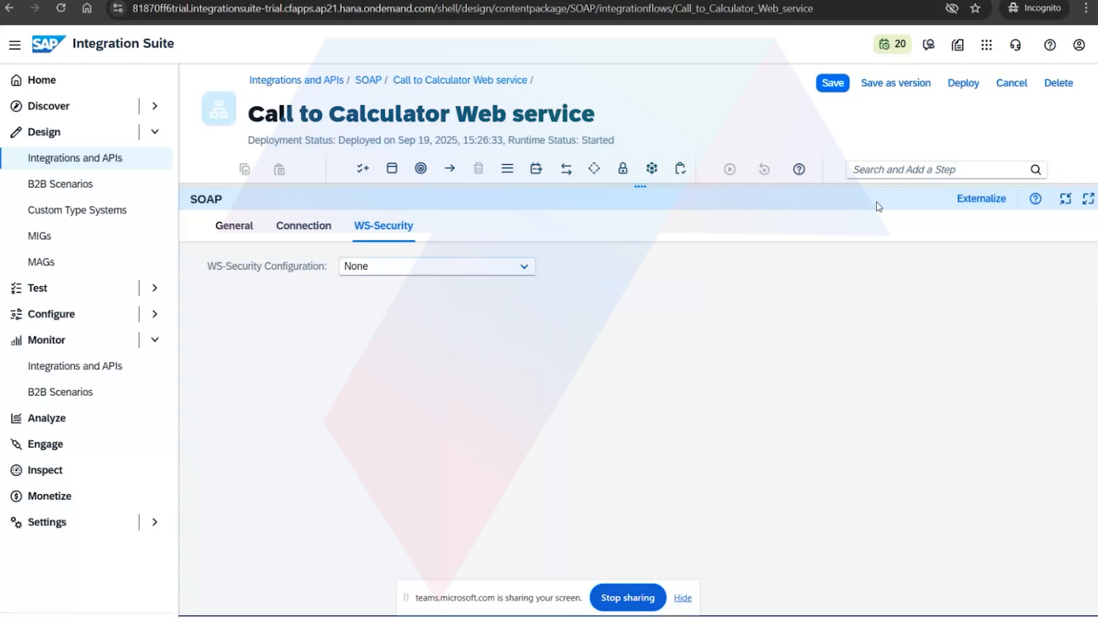
Leave the flow's edit mode without saving and shrink the property sheet to reveal the flow diagram
{"action": "left_click", "coordinate": [1012, 83]}
{"action": "left_click", "coordinate": [659, 356]}
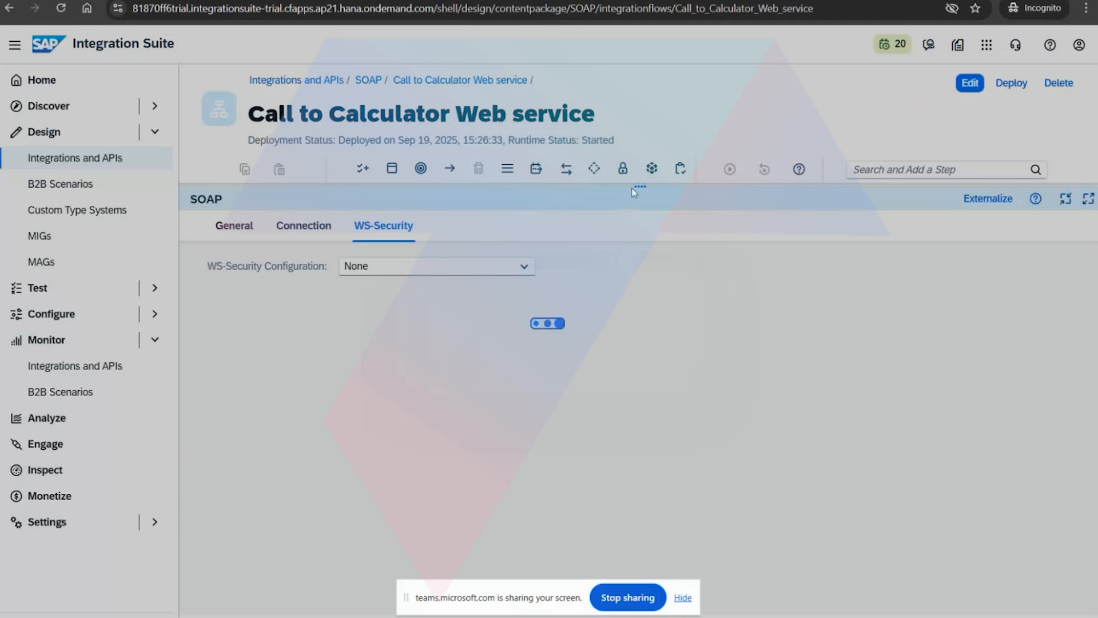
{"action": "left_click_drag", "start_coordinate": [633, 188], "coordinate": [659, 432]}
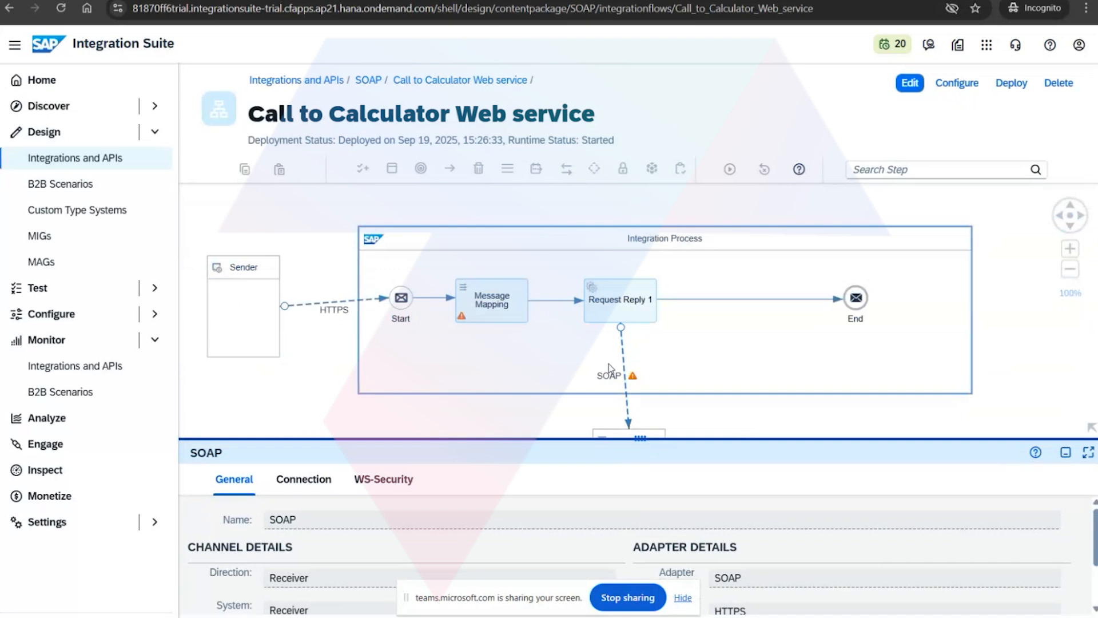
Open the Message Mapping step's MM_SOAP_Multiply mapping and examine the expressions mapped to the target fields intA and intB
{"action": "left_click", "coordinate": [501, 307]}
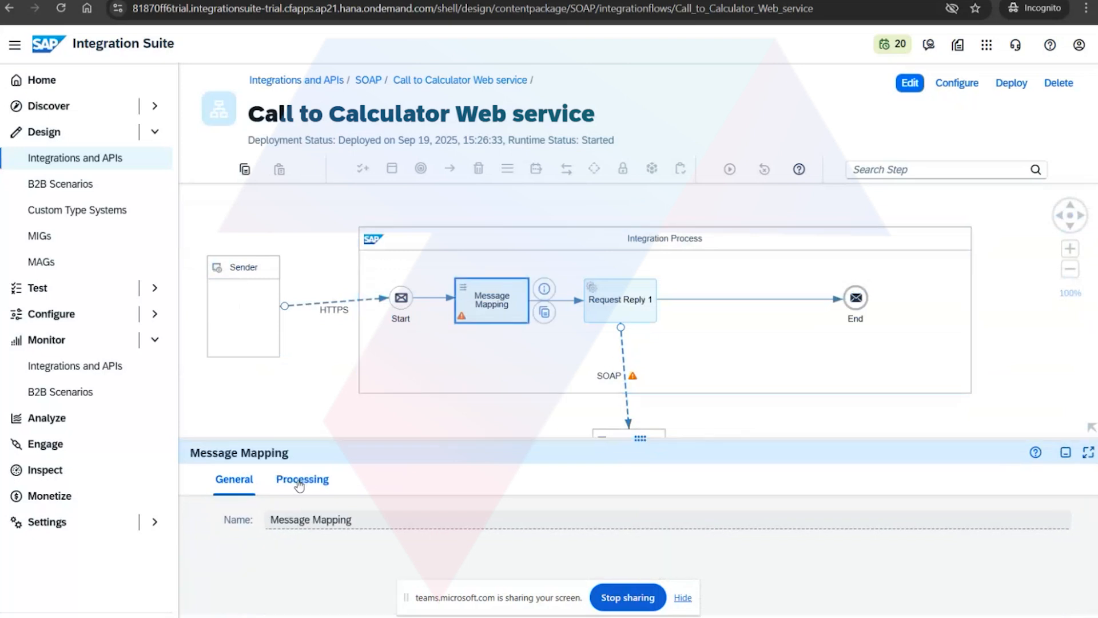
{"action": "left_click", "coordinate": [303, 480]}
{"action": "triple_click", "coordinate": [426, 549]}
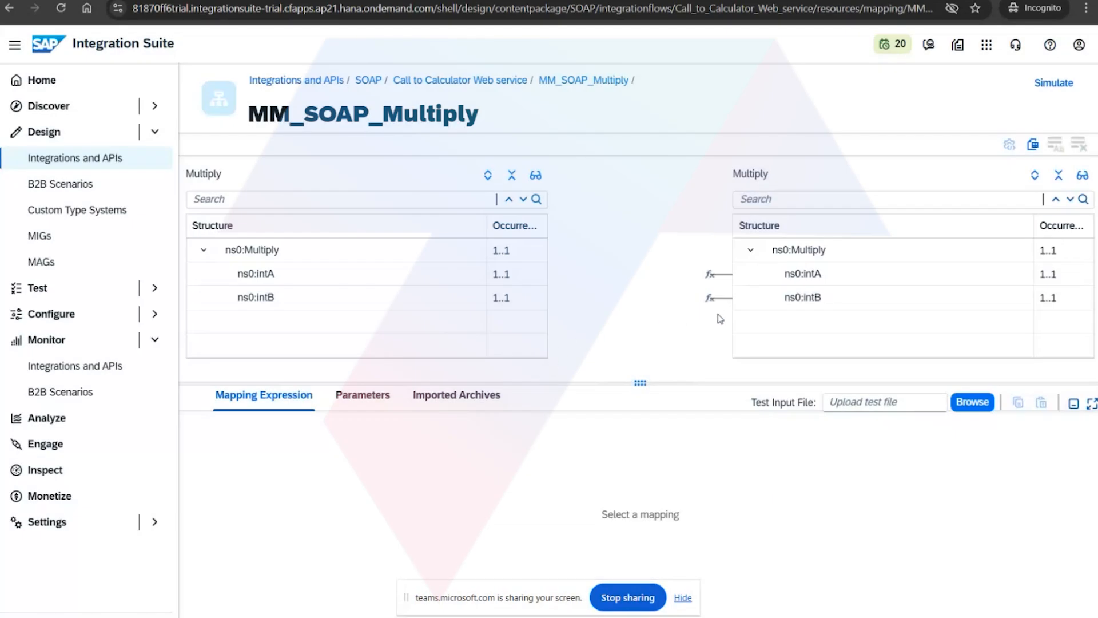
{"action": "left_click", "coordinate": [806, 256]}
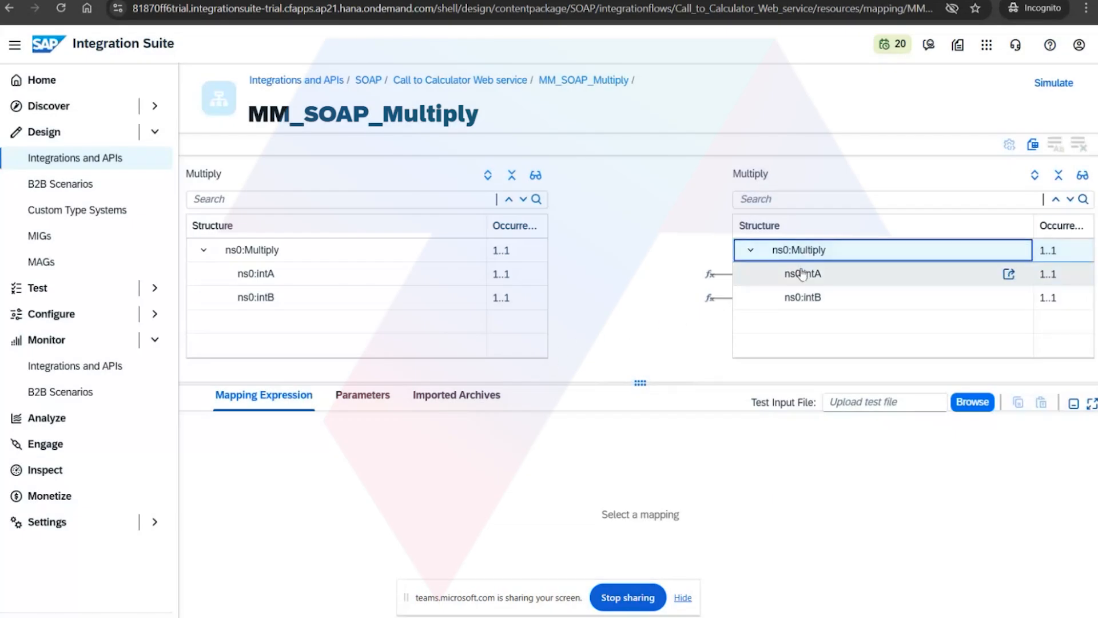
{"action": "left_click", "coordinate": [803, 274]}
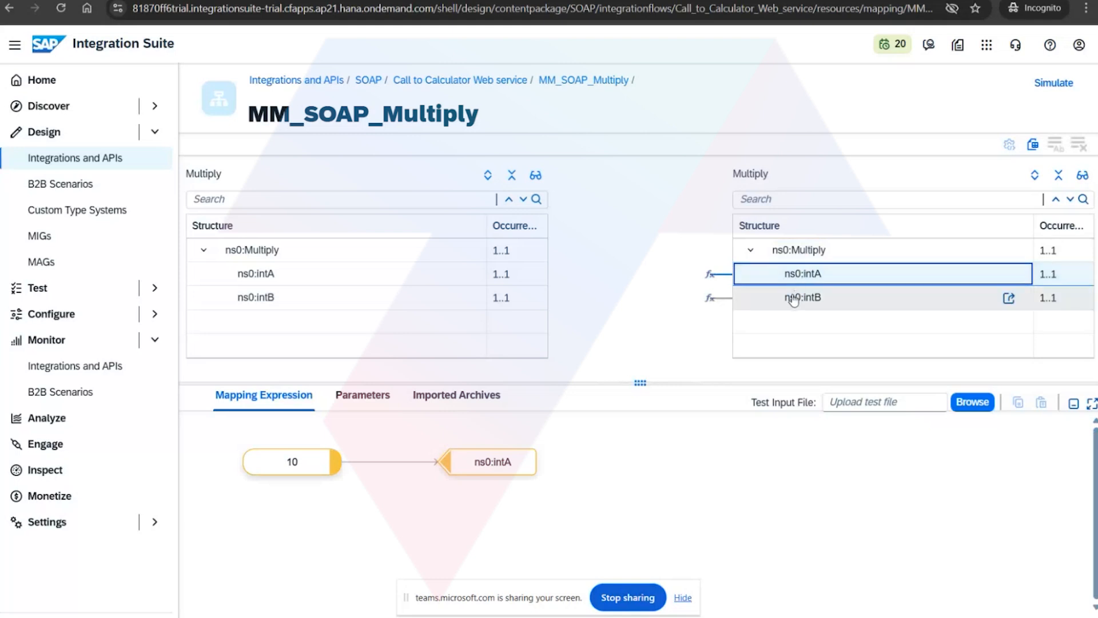
{"action": "left_click", "coordinate": [795, 299]}
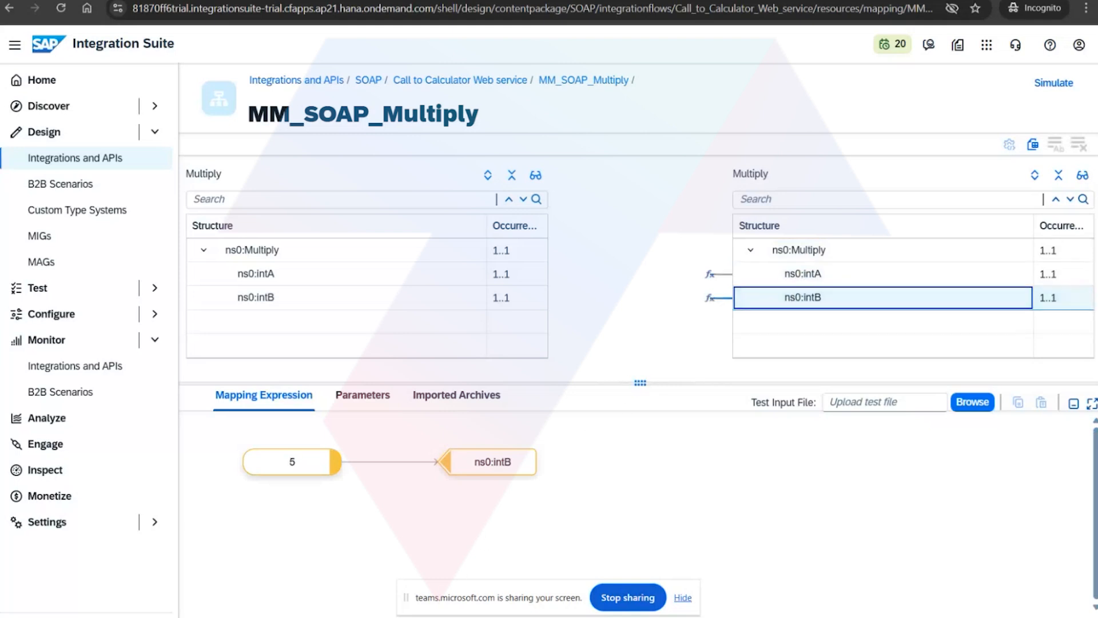
Switch to SoapUI, open Request 1 of CalculatorSoap12's Add operation and highlight its envelope and the intA and intB parameters
{"action": "mouse_move", "coordinate": [399, 617]}
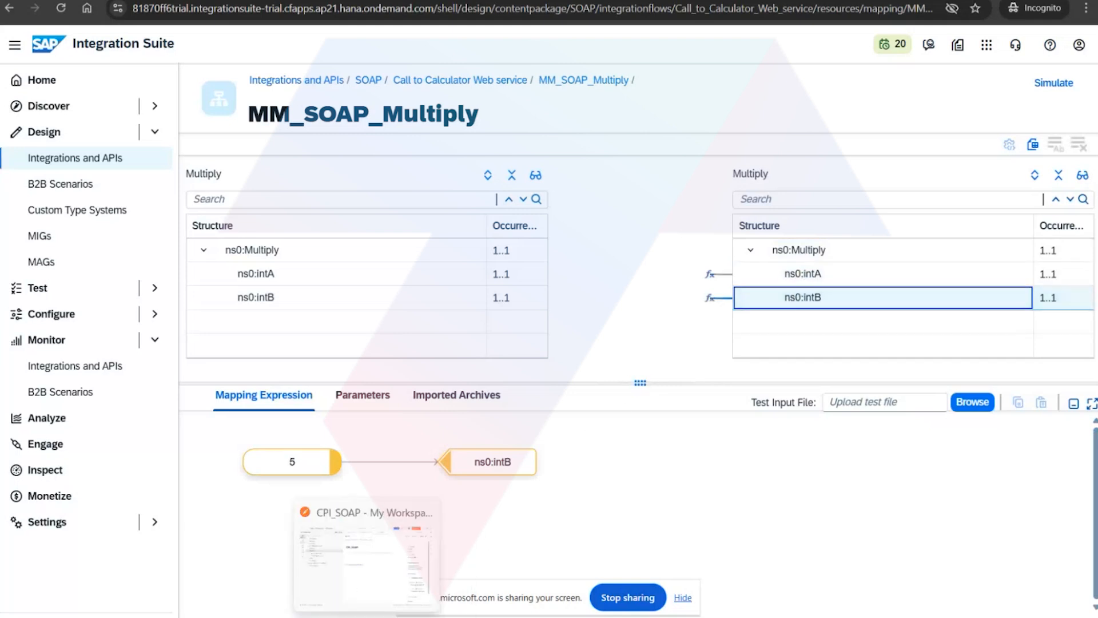
{"action": "left_click", "coordinate": [399, 616]}
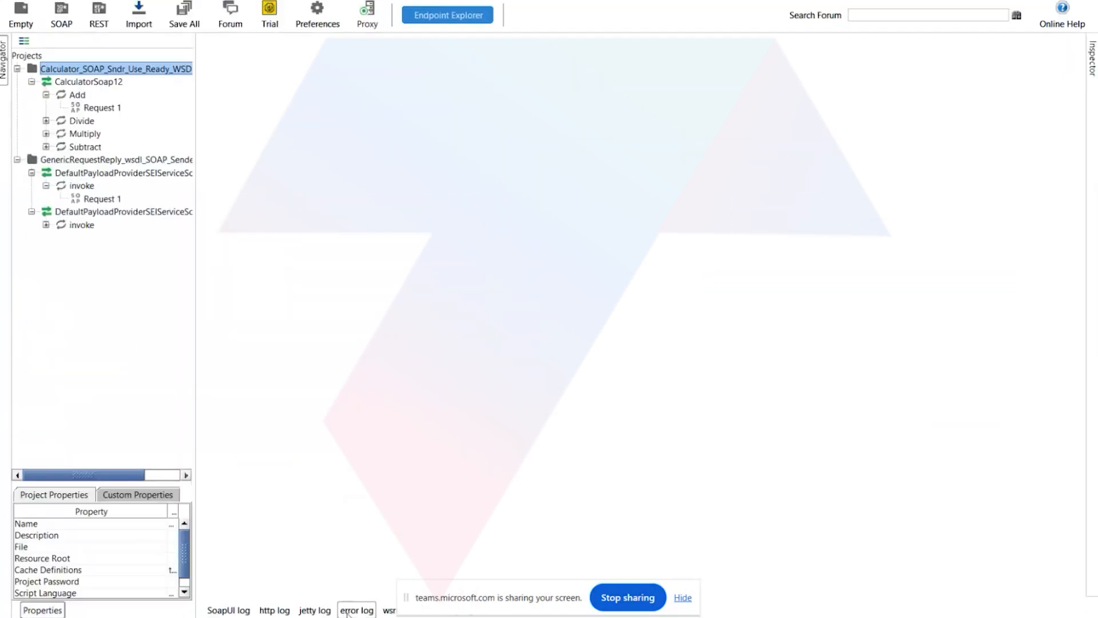
{"action": "double_click", "coordinate": [86, 109]}
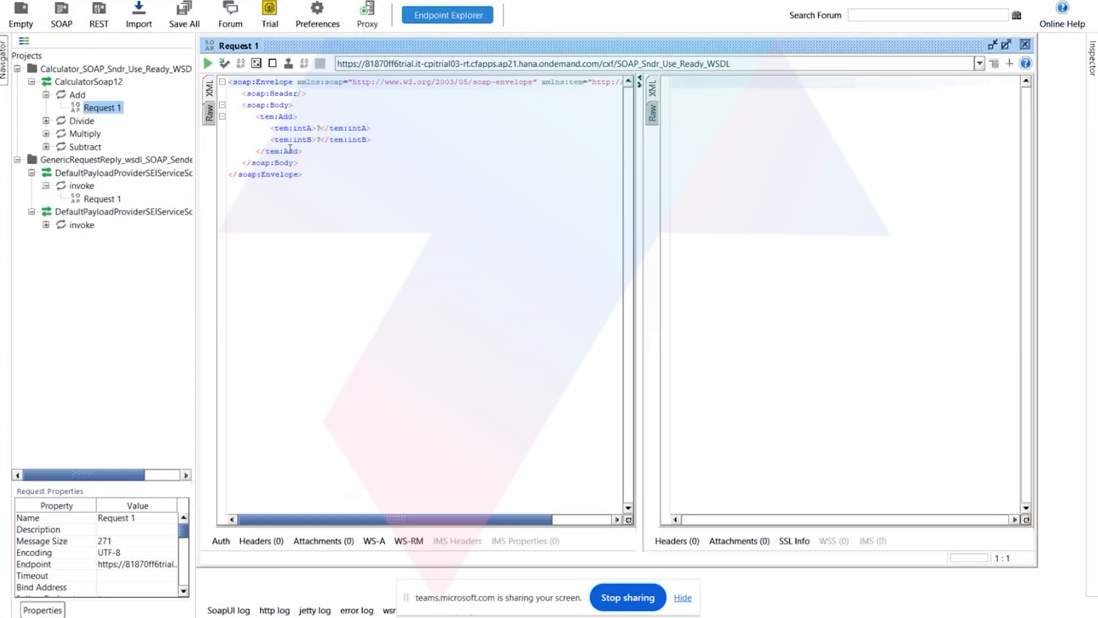
{"action": "left_click_drag", "start_coordinate": [327, 176], "coordinate": [193, 85]}
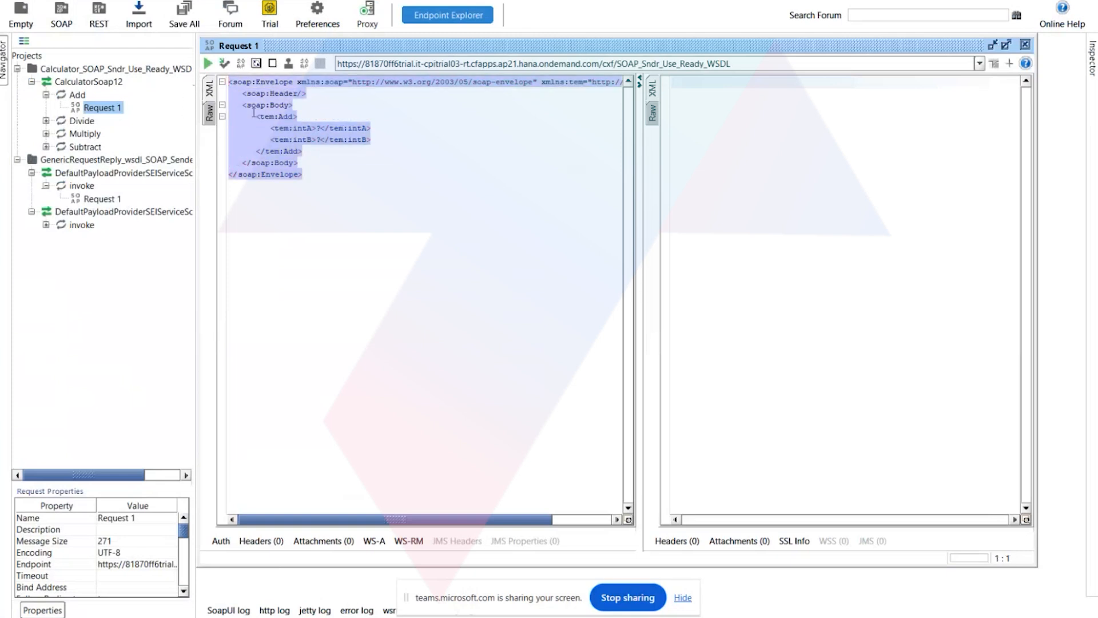
{"action": "left_click", "coordinate": [367, 155]}
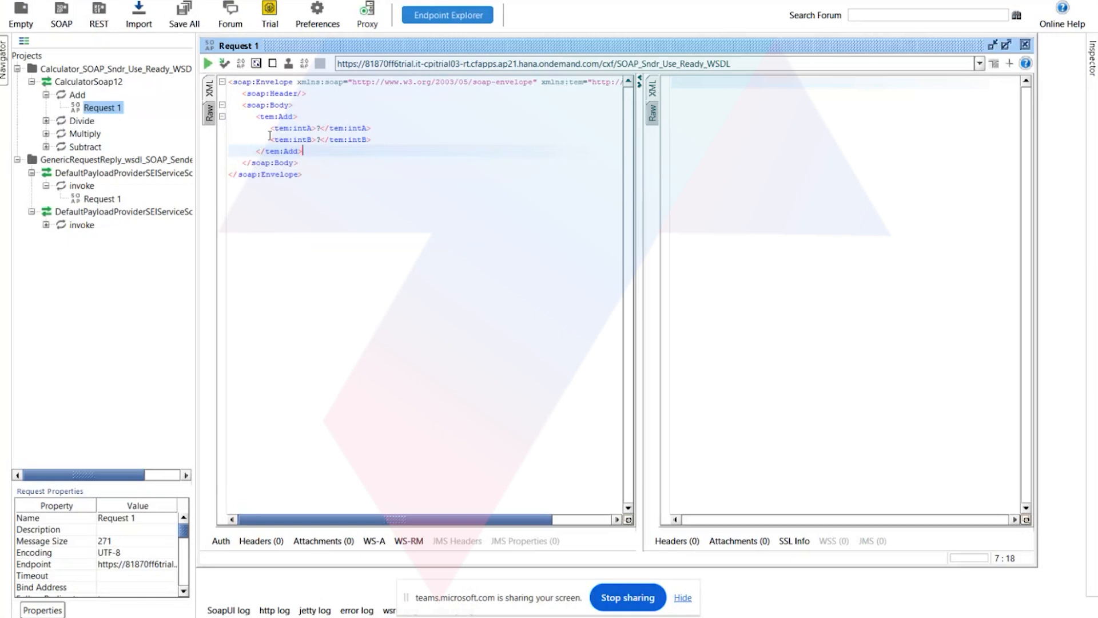
{"action": "left_click_drag", "start_coordinate": [268, 128], "coordinate": [371, 139]}
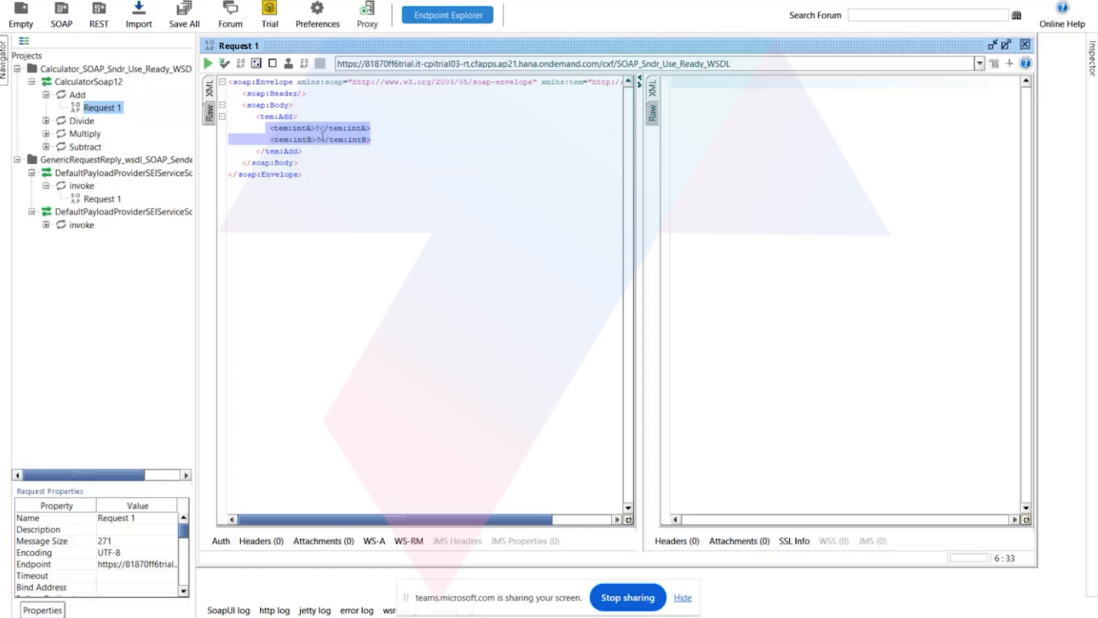
Return to the browser and bring up the Teams meeting page
{"action": "mouse_move", "coordinate": [421, 613]}
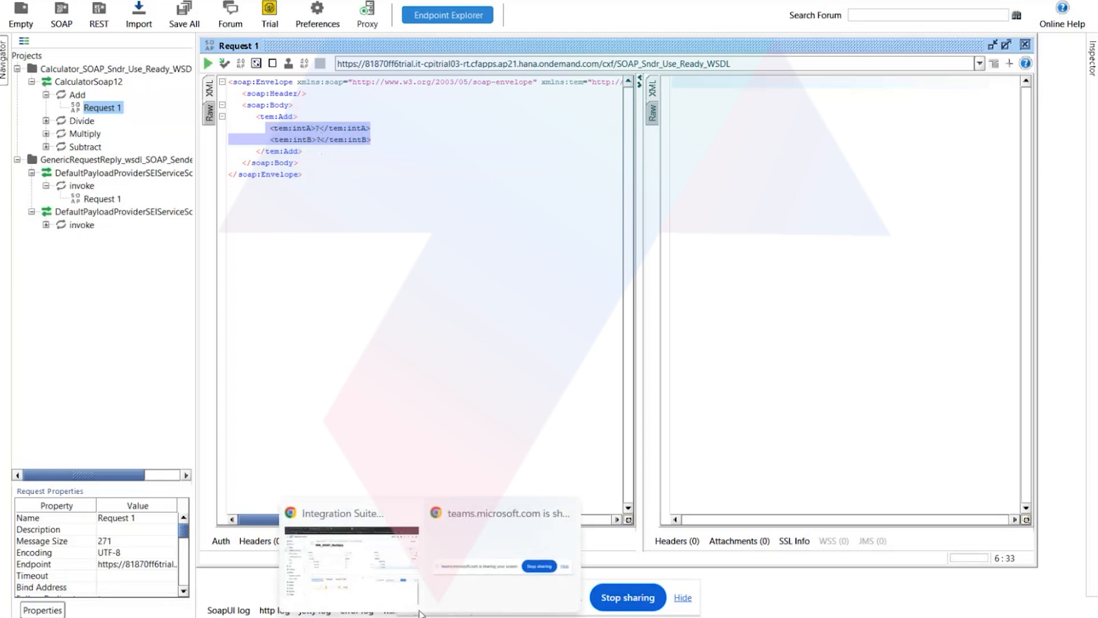
{"action": "left_click", "coordinate": [386, 550]}
{"action": "left_click", "coordinate": [352, 0]}
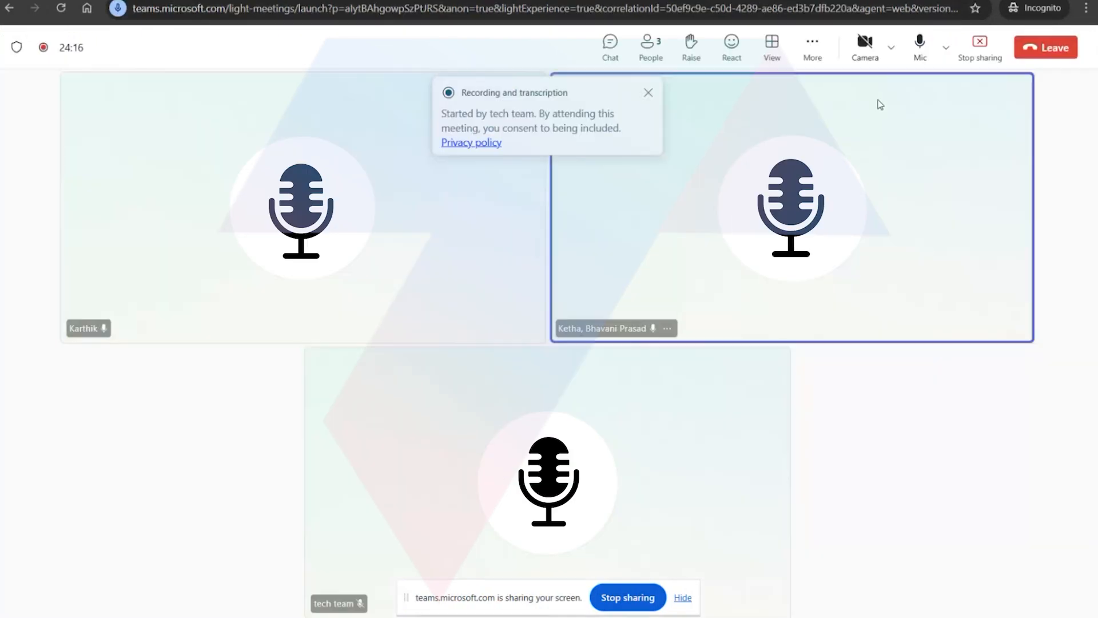
Mute the meeting microphone and turn it back on
{"action": "left_click", "coordinate": [919, 46]}
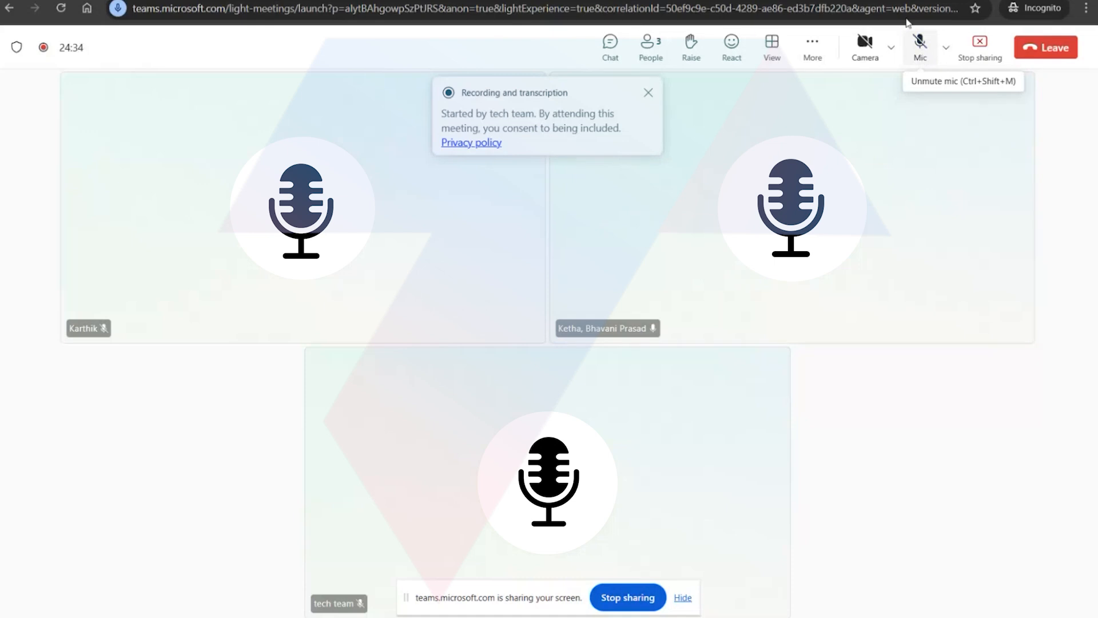
{"action": "left_click", "coordinate": [920, 51]}
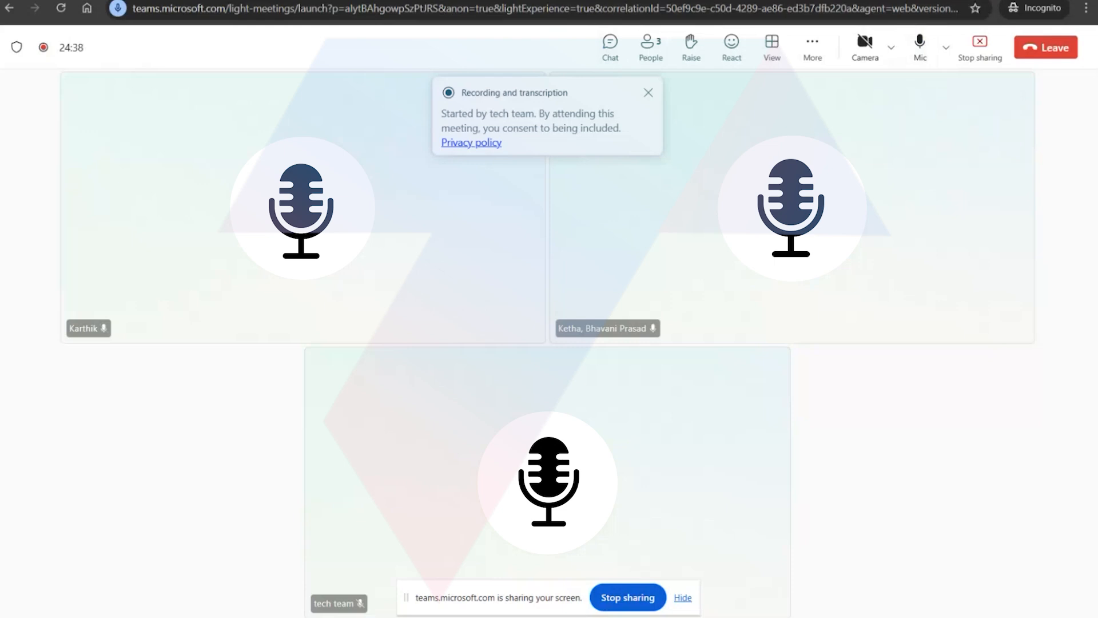
Switch to SoapUI and highlight the whole SOAP envelope of Add's Request 1 and its body's intA and intB parameters
{"action": "left_click", "coordinate": [405, 616]}
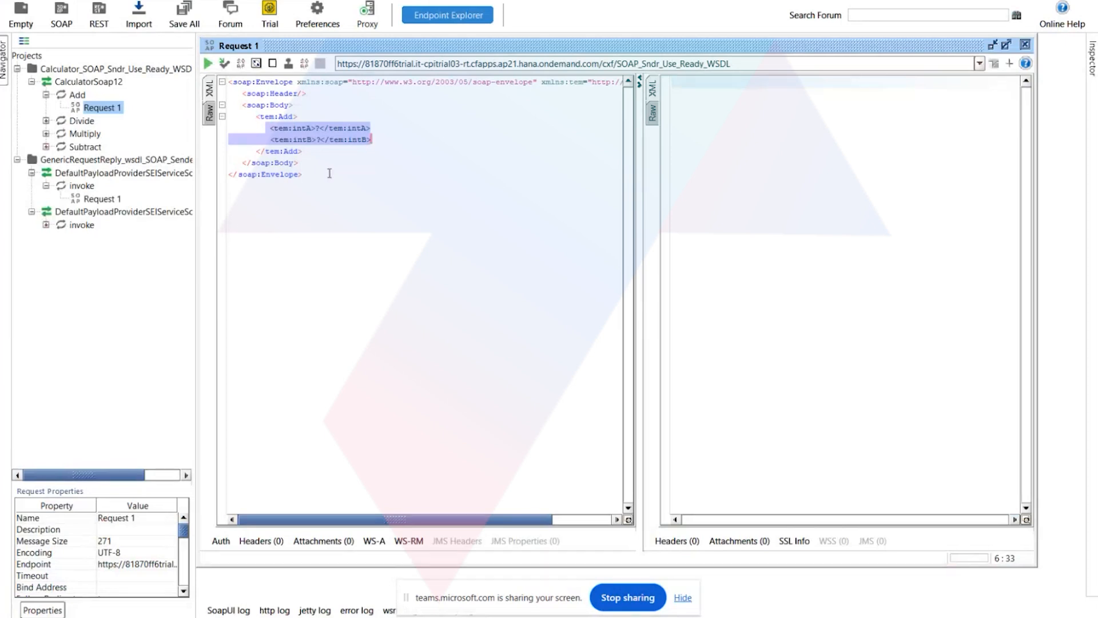
{"action": "left_click_drag", "start_coordinate": [330, 174], "coordinate": [194, 78]}
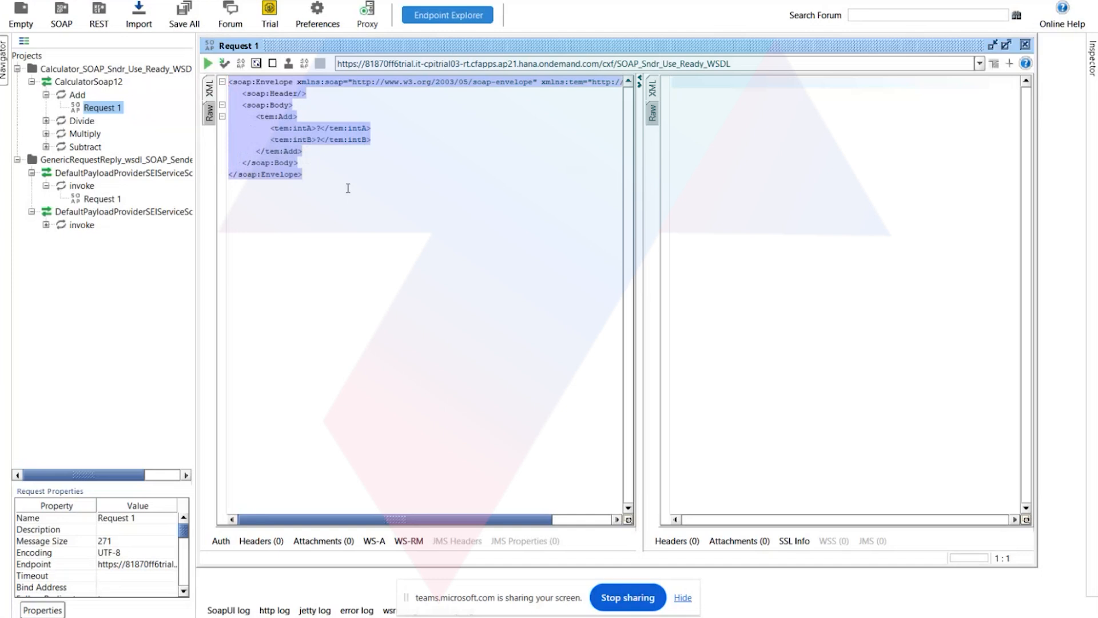
{"action": "left_click", "coordinate": [333, 178]}
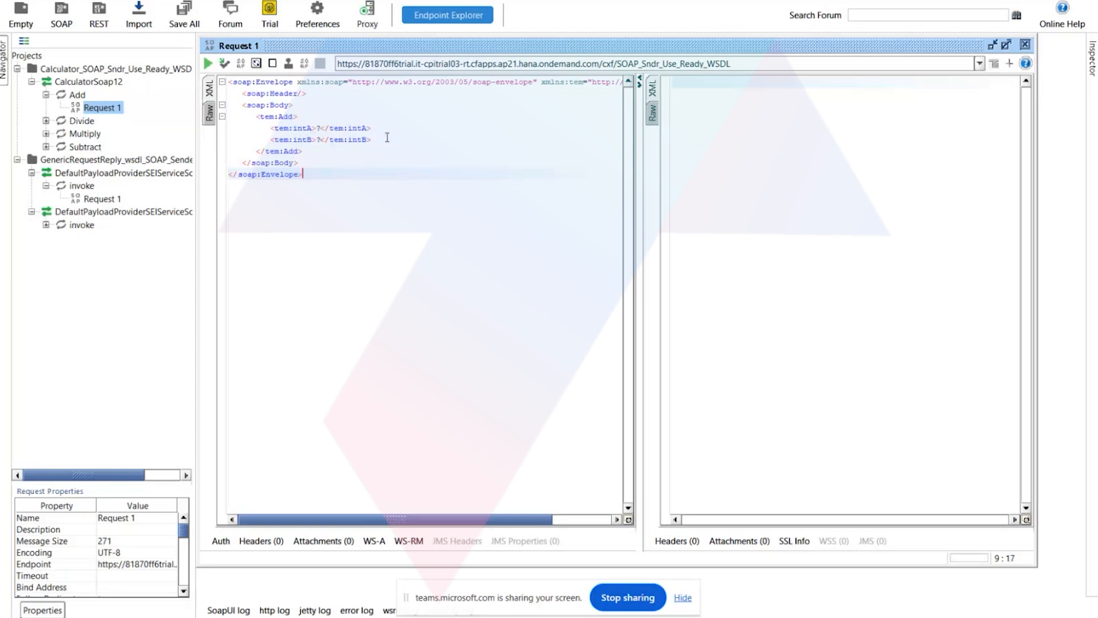
{"action": "left_click_drag", "start_coordinate": [388, 138], "coordinate": [262, 131]}
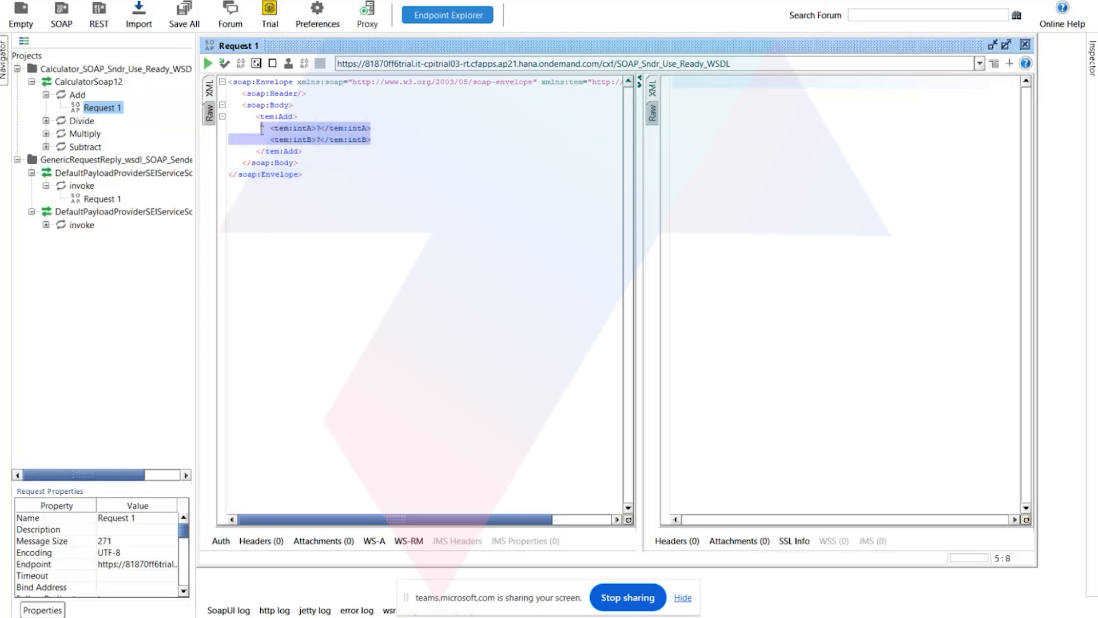
{"action": "left_click", "coordinate": [344, 189]}
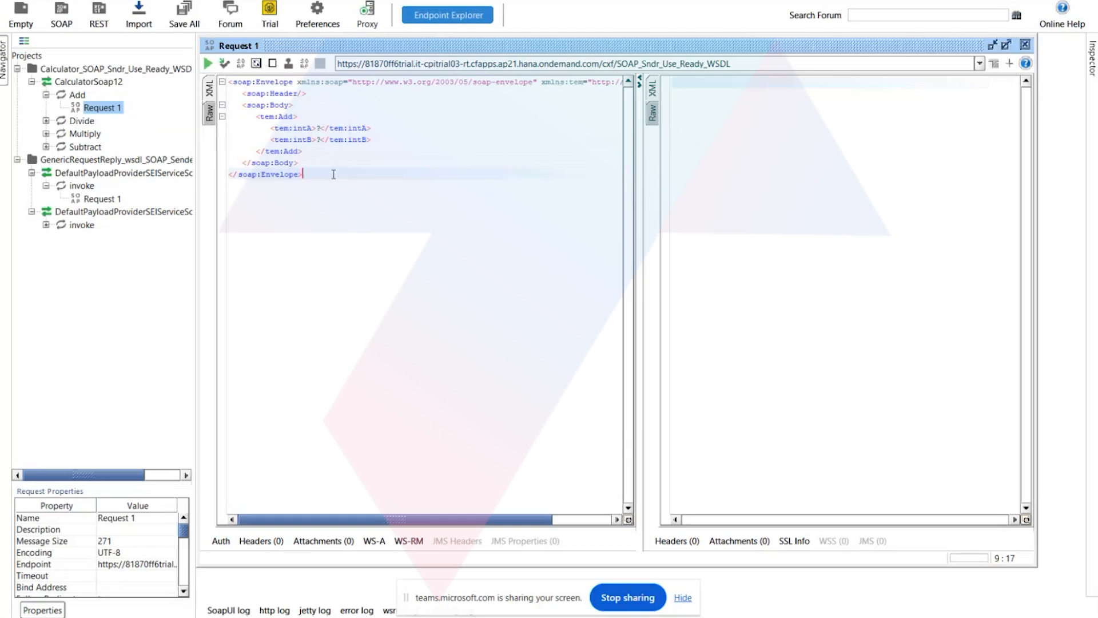
{"action": "left_click_drag", "start_coordinate": [333, 174], "coordinate": [219, 86]}
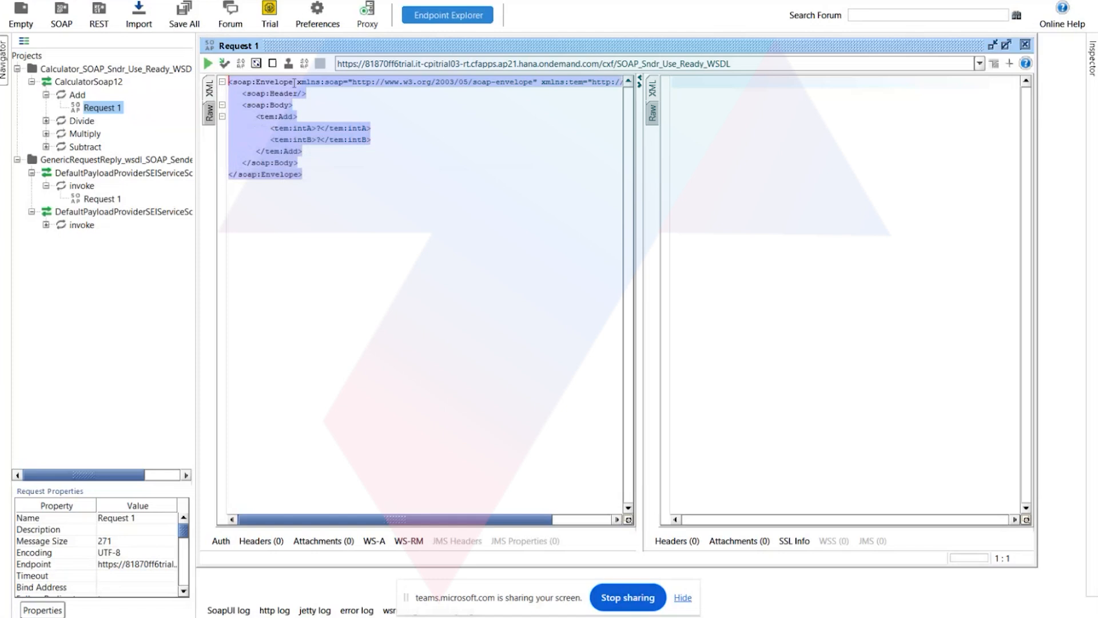
{"action": "left_click", "coordinate": [320, 106]}
{"action": "left_click_drag", "start_coordinate": [391, 138], "coordinate": [263, 103]}
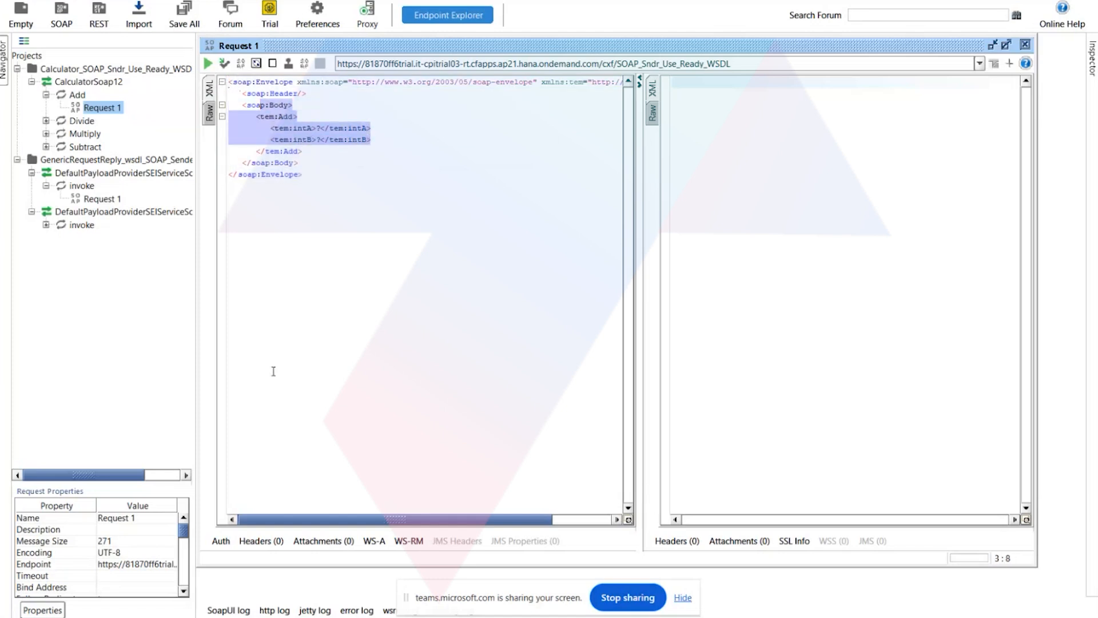
Switch to the session notes, find the SOAP Envelope Example in the SOAP Adapter section and highlight the sample envelope
{"action": "key", "text": "alt+Tab"}
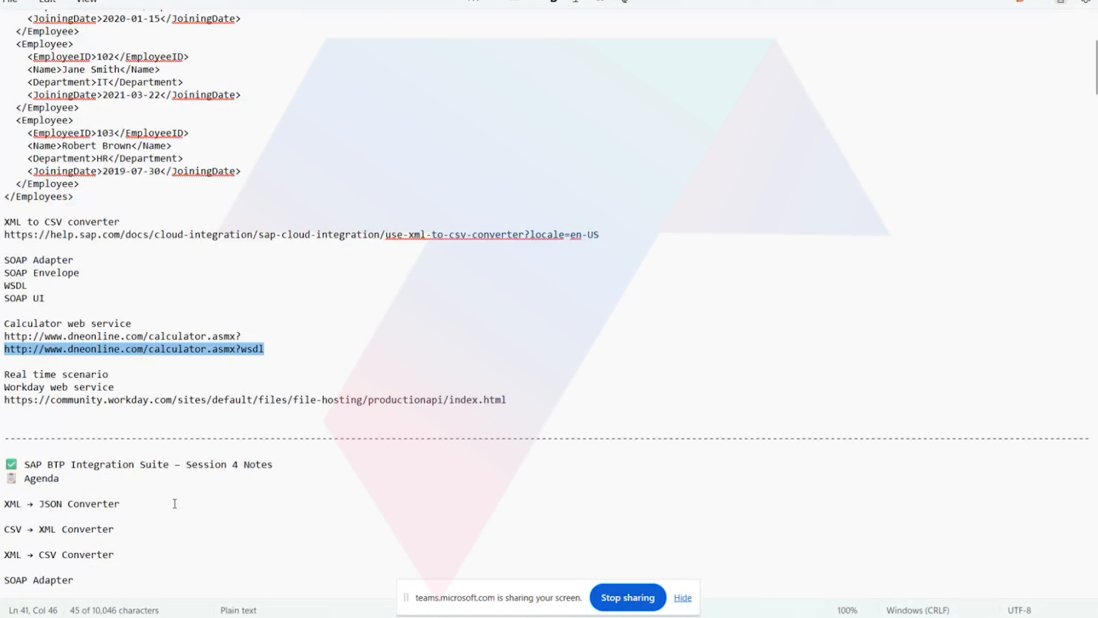
{"action": "scroll", "coordinate": [174, 503], "scroll_direction": "down", "scroll_amount": 15}
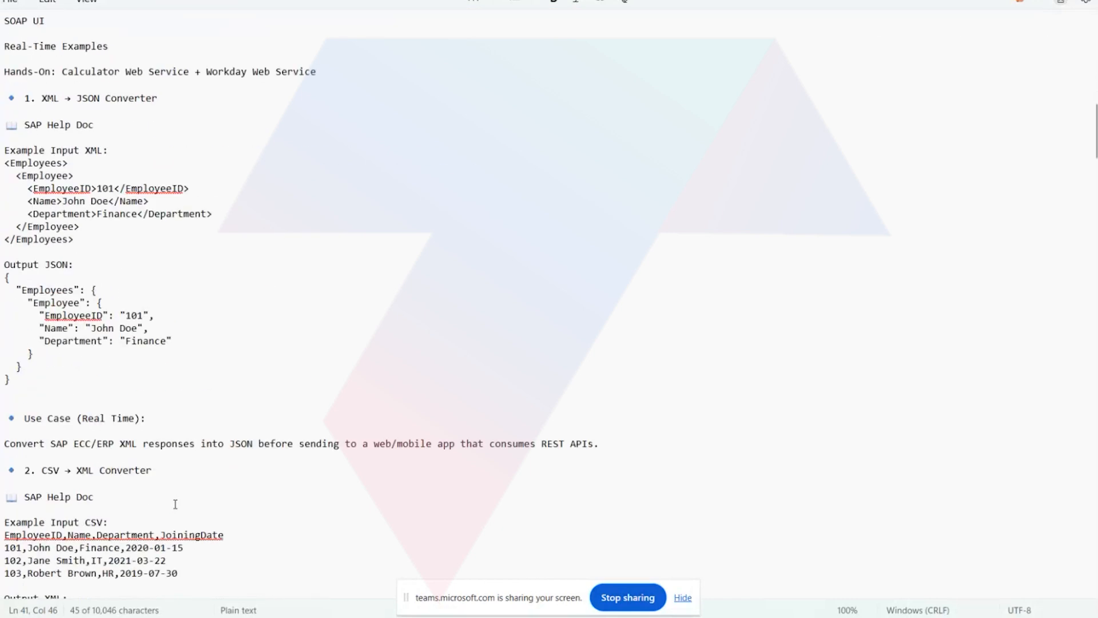
{"action": "scroll", "coordinate": [175, 504], "scroll_direction": "down", "scroll_amount": 20}
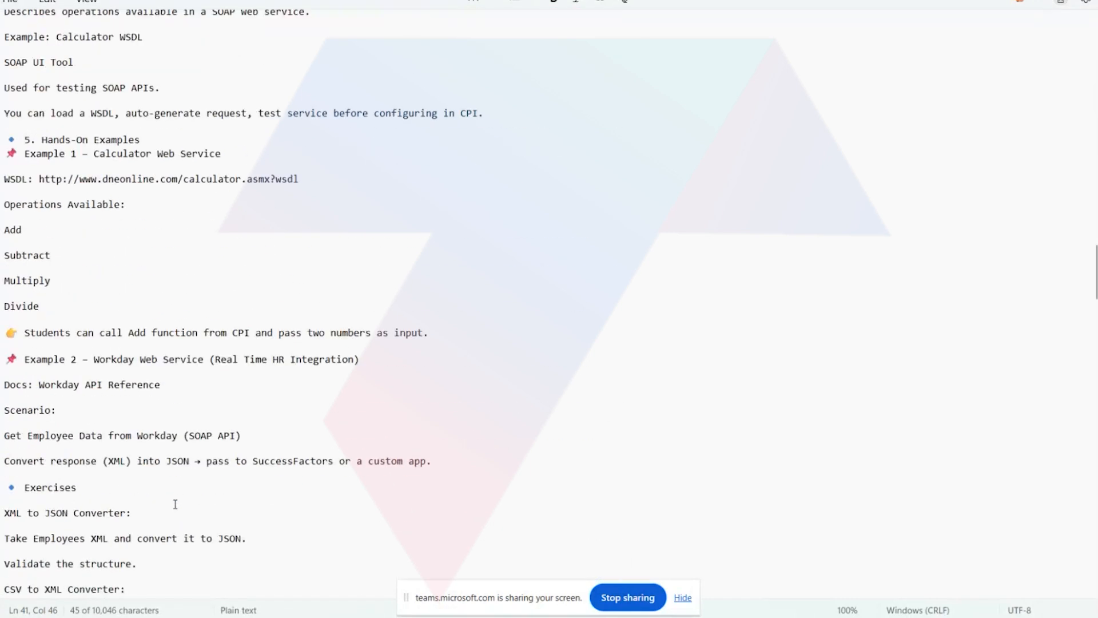
{"action": "scroll", "coordinate": [175, 504], "scroll_direction": "up", "scroll_amount": 7}
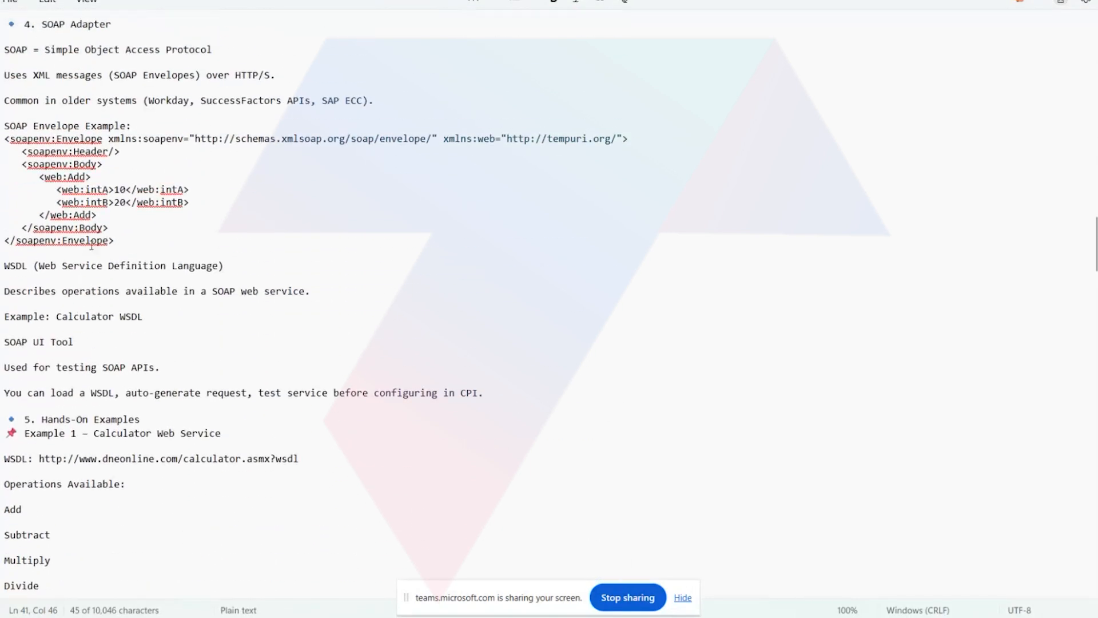
{"action": "left_click_drag", "start_coordinate": [134, 241], "coordinate": [3, 138]}
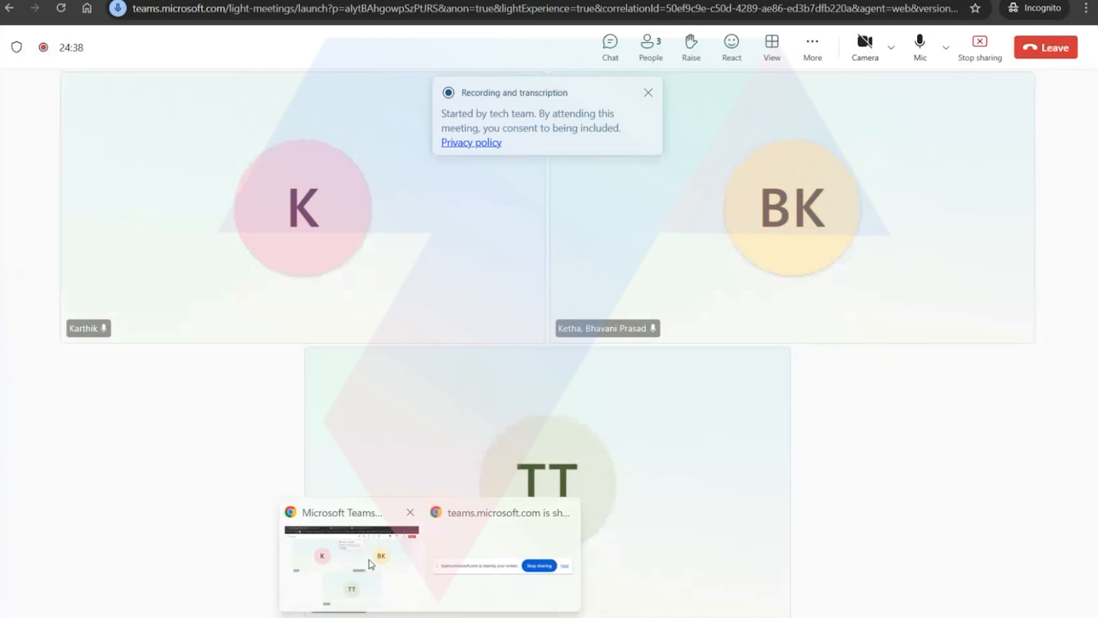
Return to the MM_SOAP_Multiply mapping in the browser and display the expression mapped to target field intA
{"action": "left_click", "coordinate": [369, 559]}
{"action": "key", "text": "alt+Tab"}
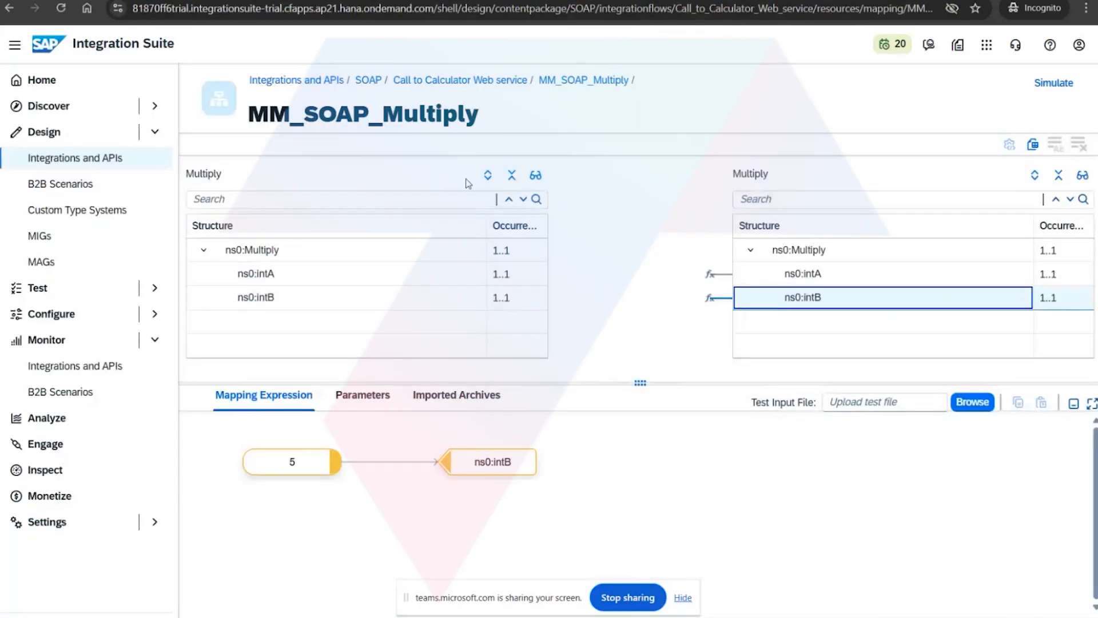
{"action": "left_click", "coordinate": [838, 283]}
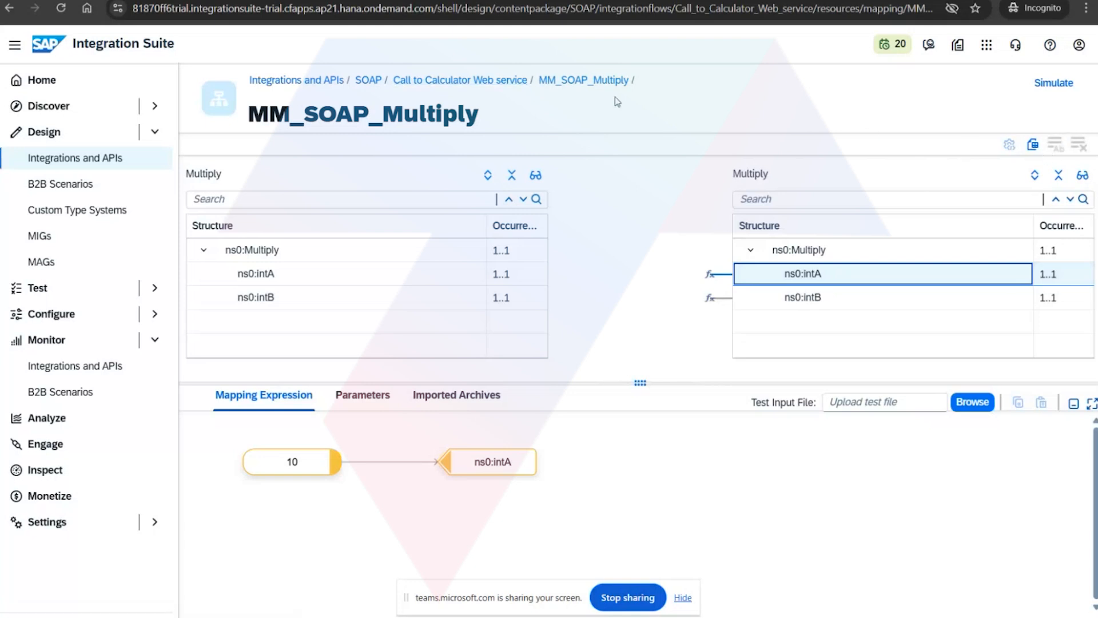
Go back to the Call to Calculator Web service flow in edit mode, and start but cancel creating a new mapping for Message Mapping
{"action": "left_click", "coordinate": [503, 81]}
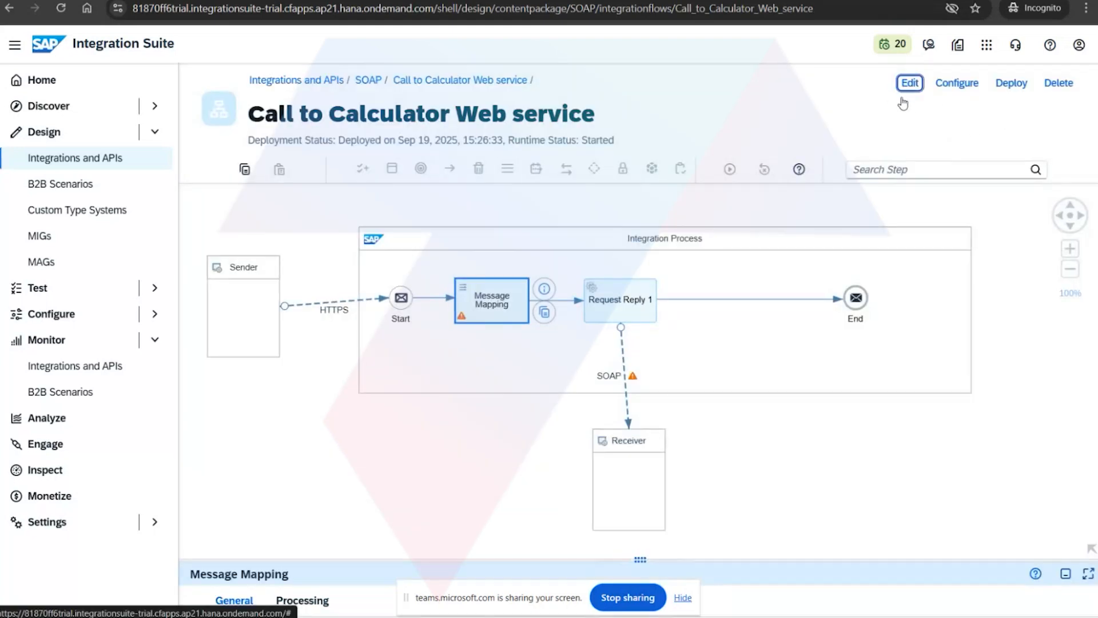
{"action": "left_click", "coordinate": [909, 83]}
{"action": "left_click", "coordinate": [463, 321]}
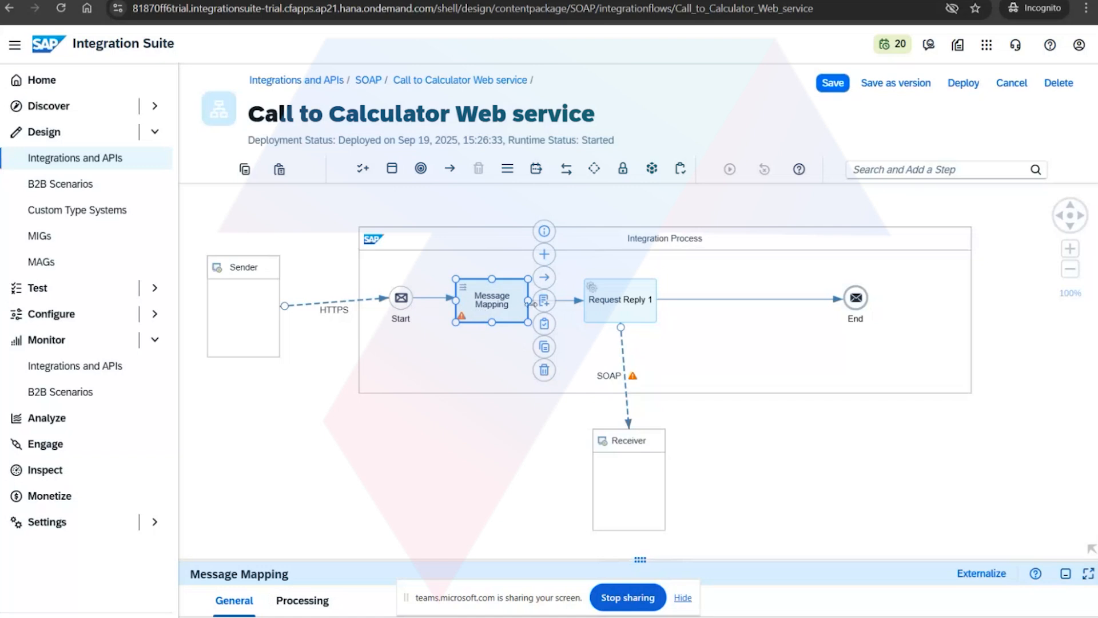
{"action": "left_click", "coordinate": [544, 301]}
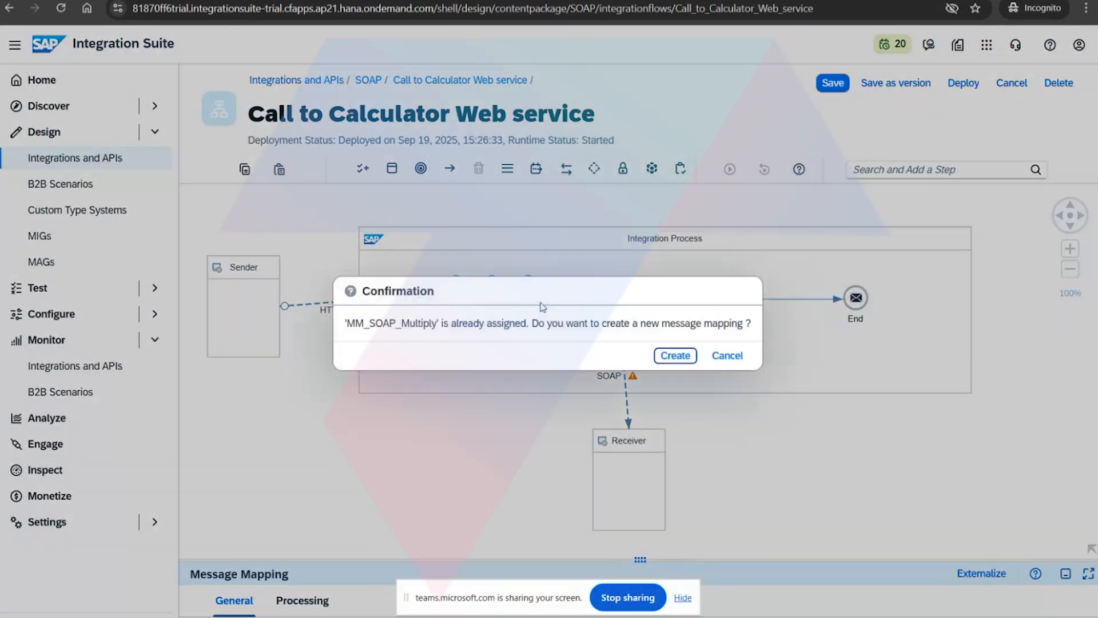
{"action": "left_click", "coordinate": [739, 357]}
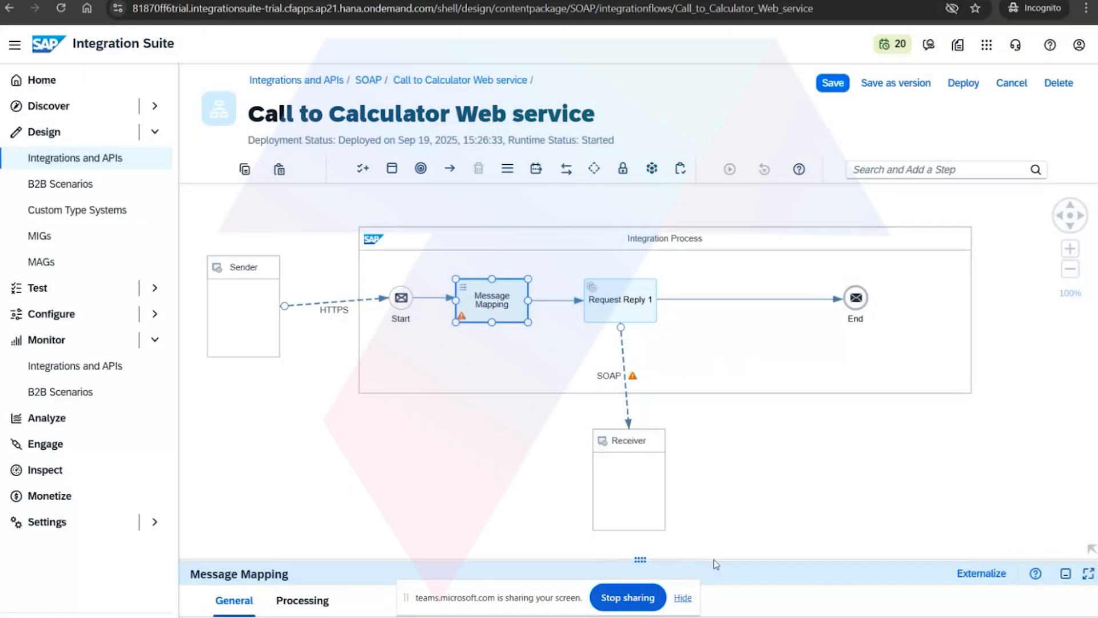
Enlarge the Message Mapping step's properties and open its assigned MM_SOAP_Multiply mapping from the processing settings
{"action": "left_click_drag", "start_coordinate": [645, 561], "coordinate": [641, 210]}
{"action": "left_click", "coordinate": [303, 252]}
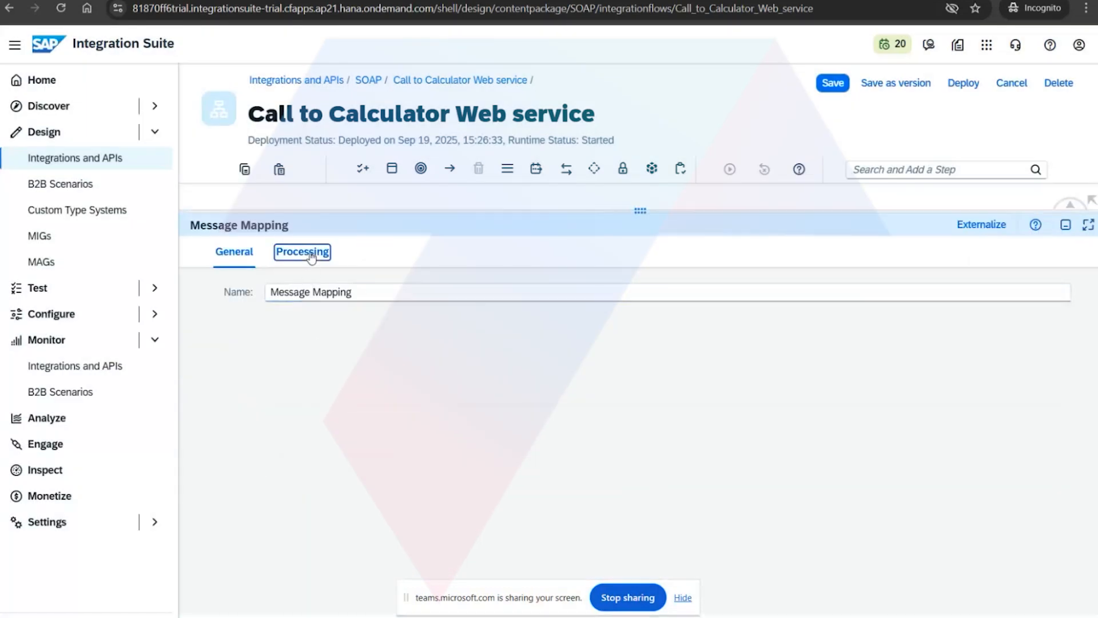
{"action": "left_click", "coordinate": [390, 319]}
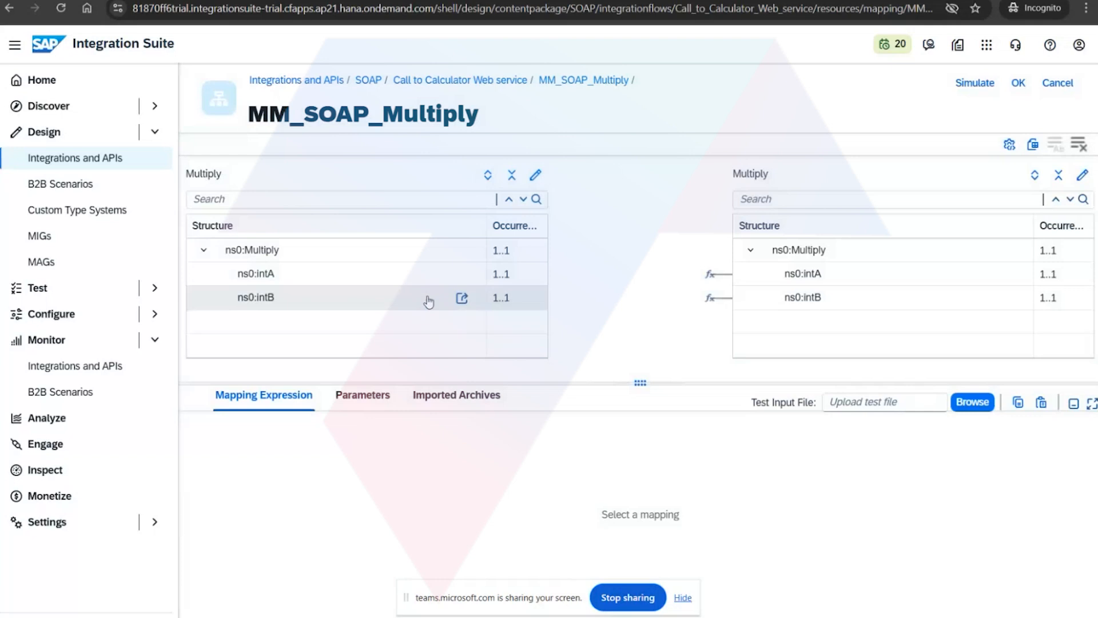
Examine the elements that Calculator.wsdl offers for the mapping's target message, and discard the selection
{"action": "left_click", "coordinate": [1083, 177]}
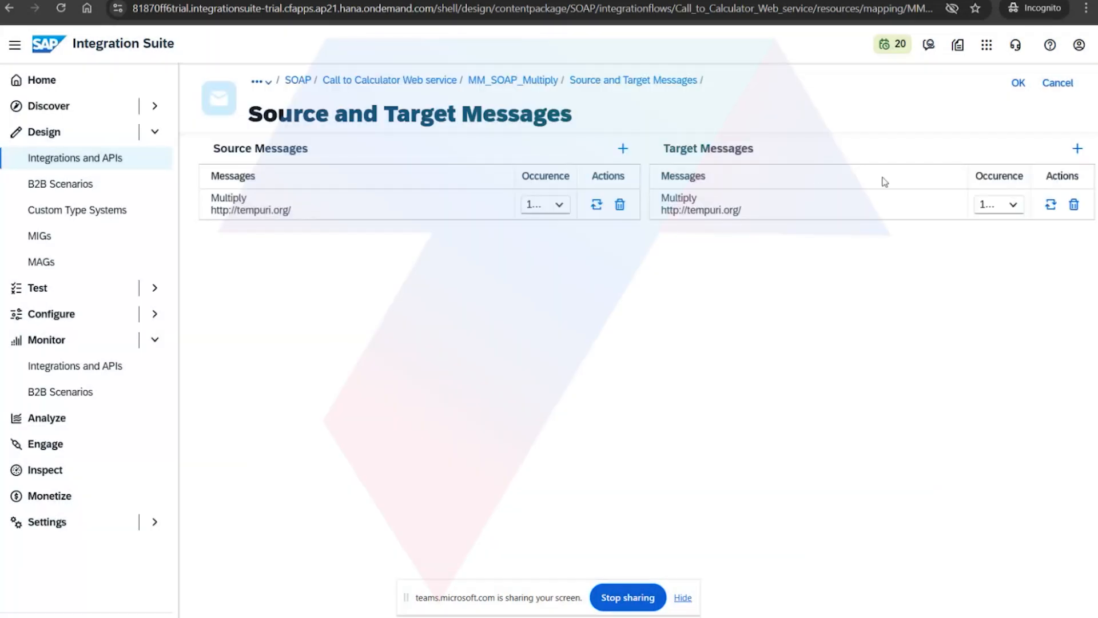
{"action": "left_click", "coordinate": [1077, 148]}
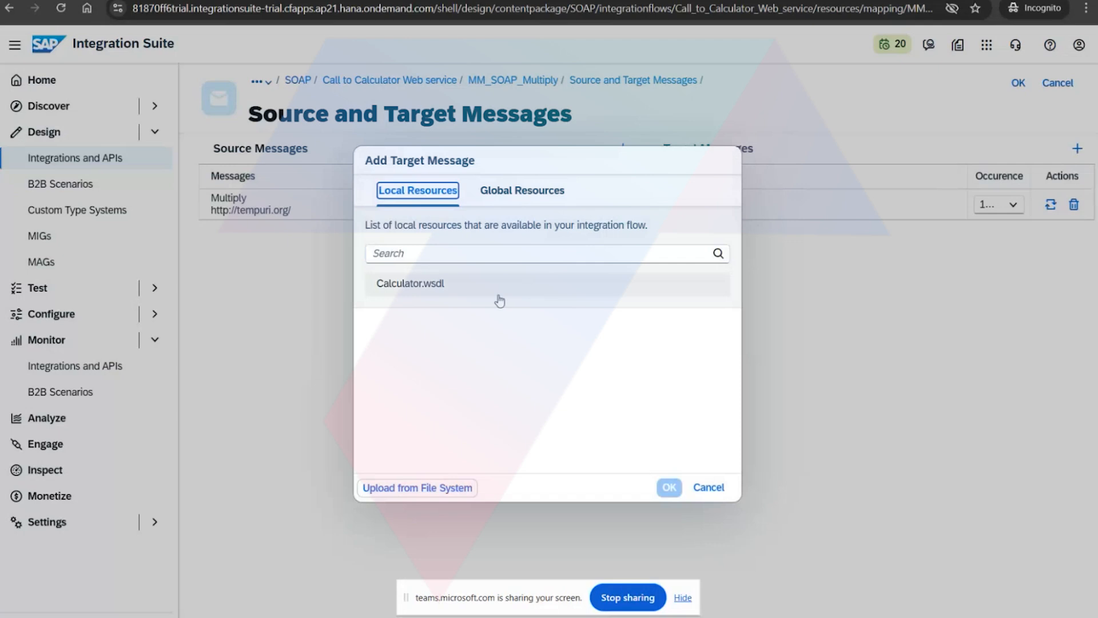
{"action": "left_click", "coordinate": [453, 286]}
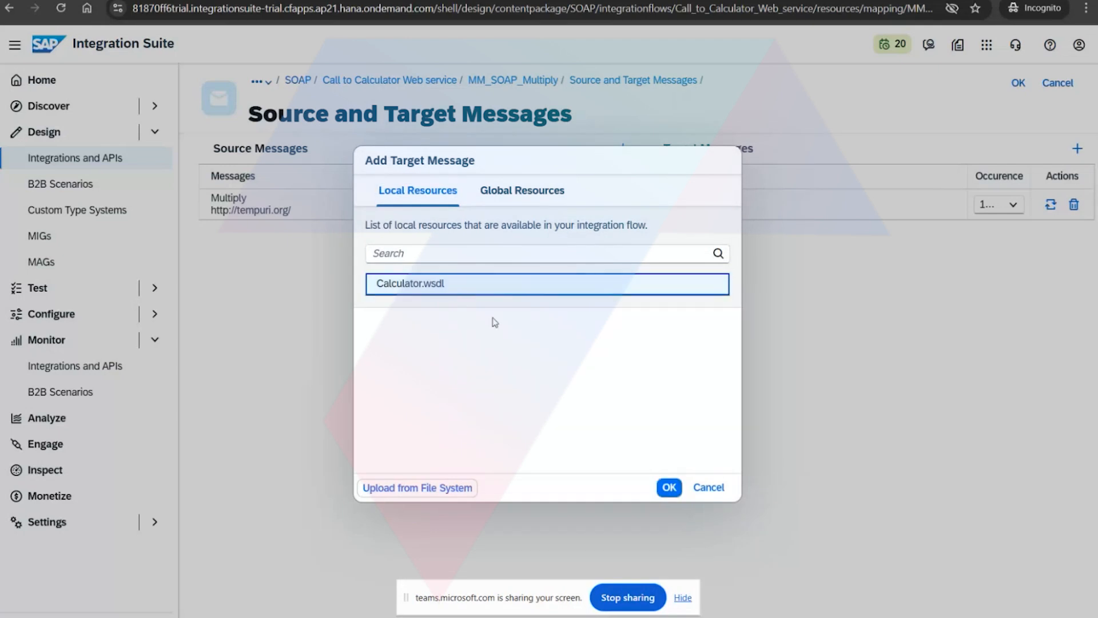
{"action": "left_click", "coordinate": [670, 488]}
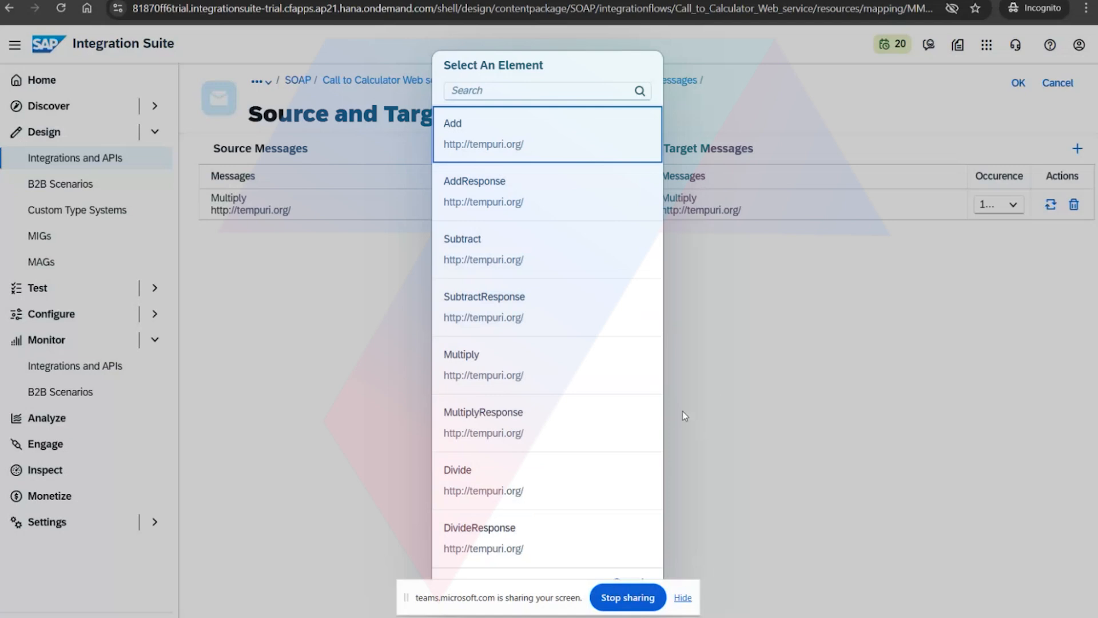
{"action": "left_click", "coordinate": [683, 597]}
{"action": "left_click", "coordinate": [629, 581]}
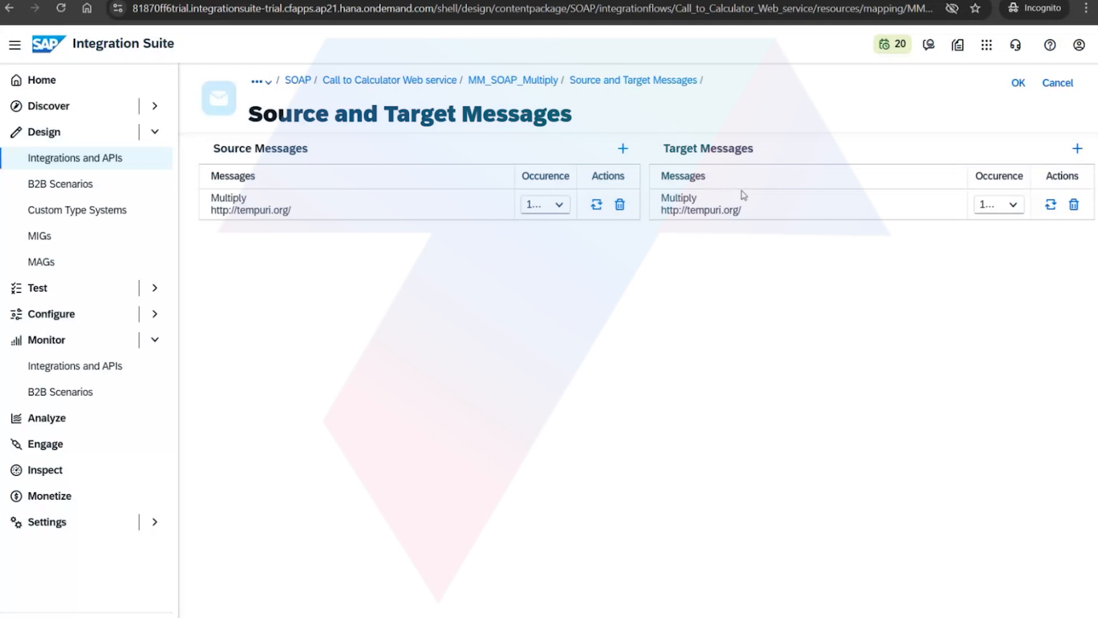
{"action": "left_click", "coordinate": [1057, 83]}
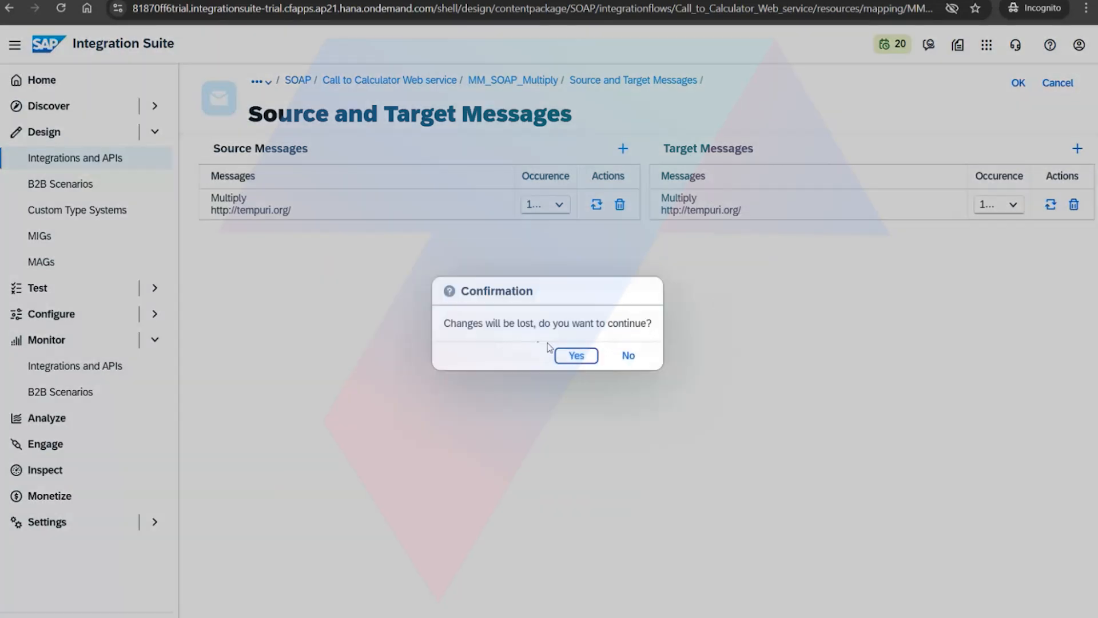
{"action": "left_click", "coordinate": [565, 355]}
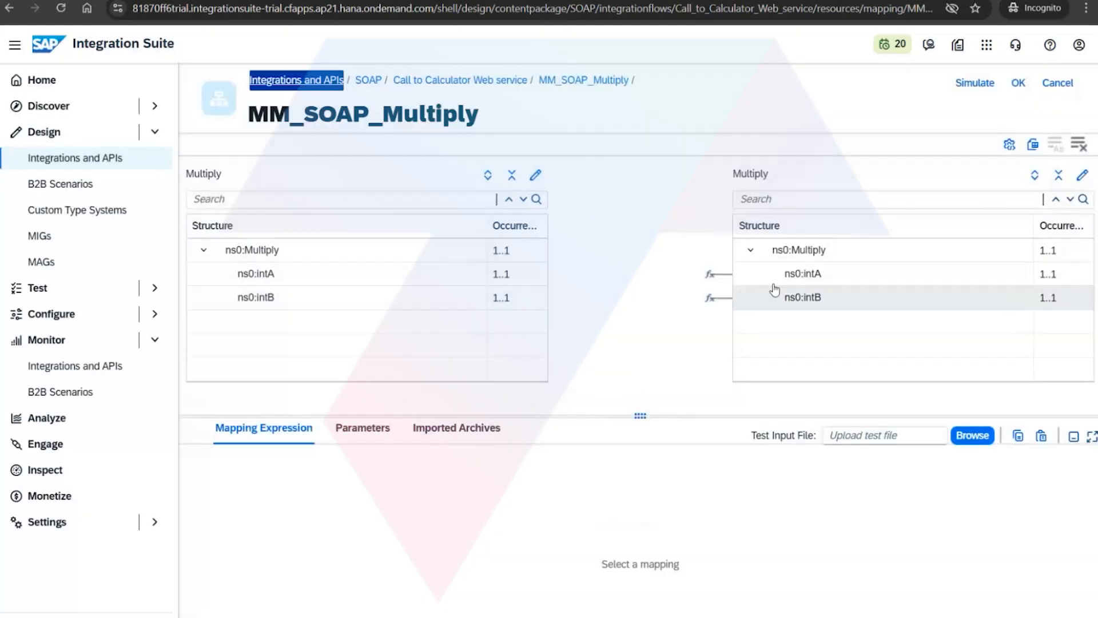
Remove the constant 10 from the mapping expression of target field intA
{"action": "left_click", "coordinate": [792, 273]}
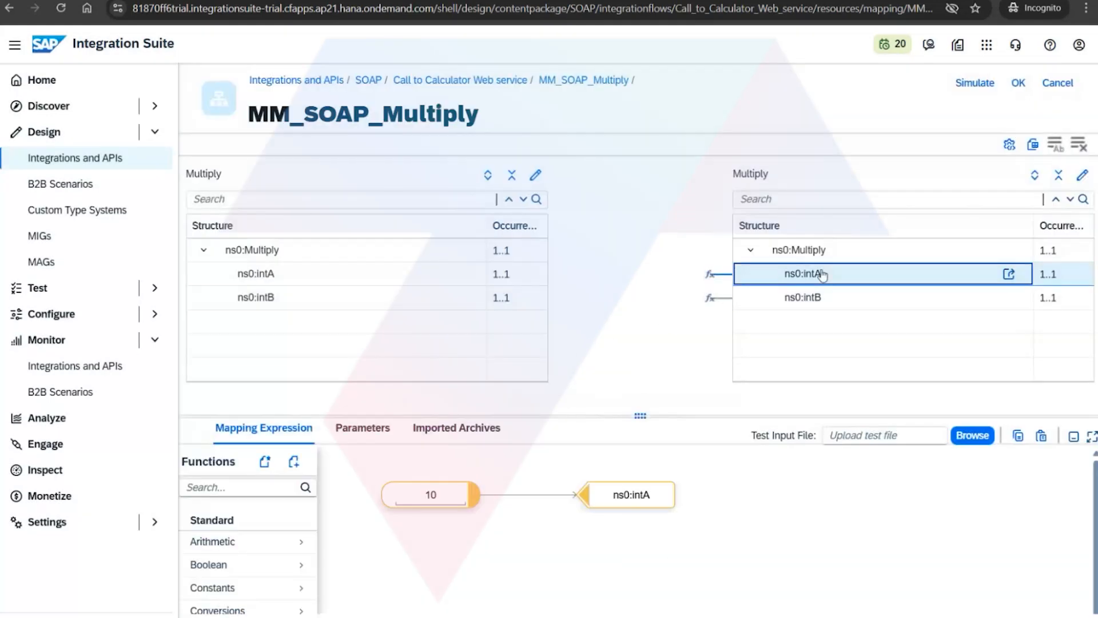
{"action": "left_click", "coordinate": [1009, 276]}
{"action": "left_click", "coordinate": [903, 358]}
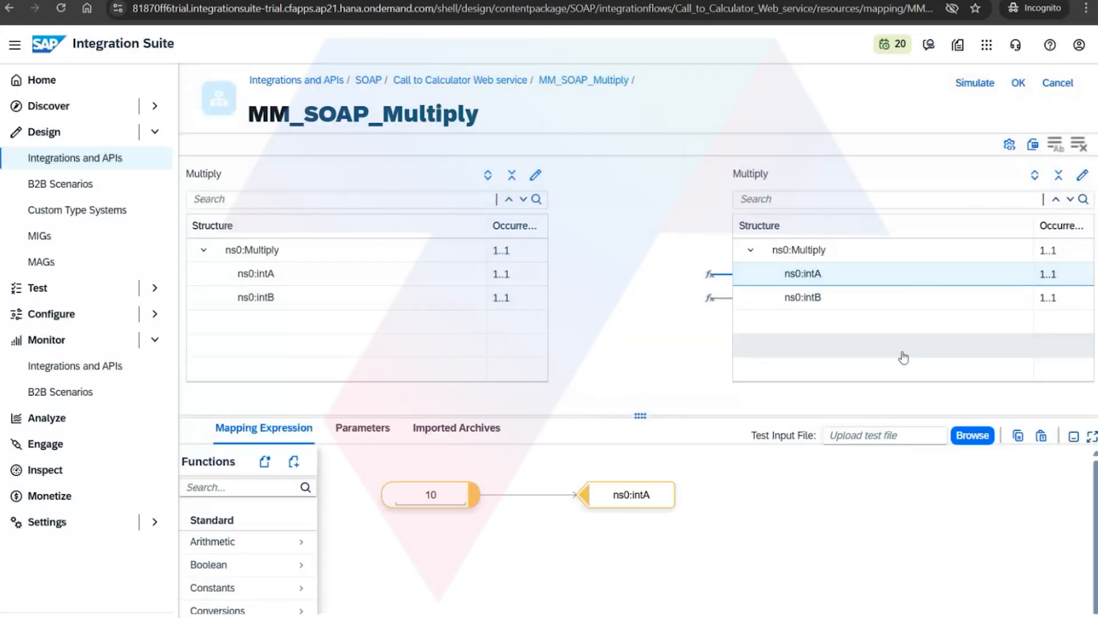
{"action": "left_click", "coordinate": [1009, 276]}
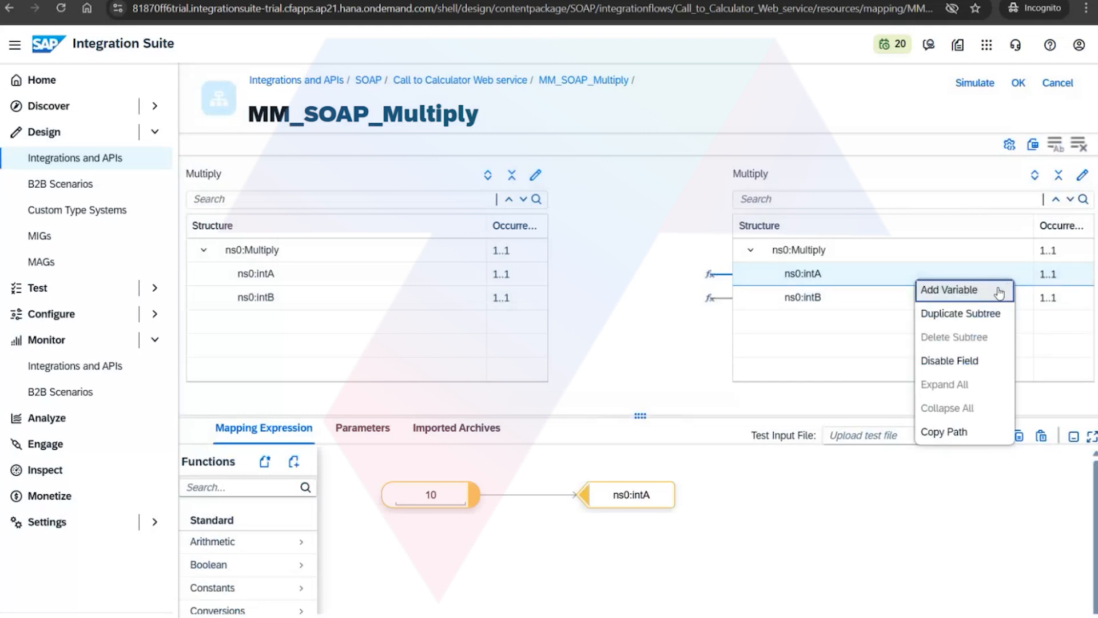
{"action": "double_click", "coordinate": [449, 499]}
{"action": "left_click", "coordinate": [436, 495]}
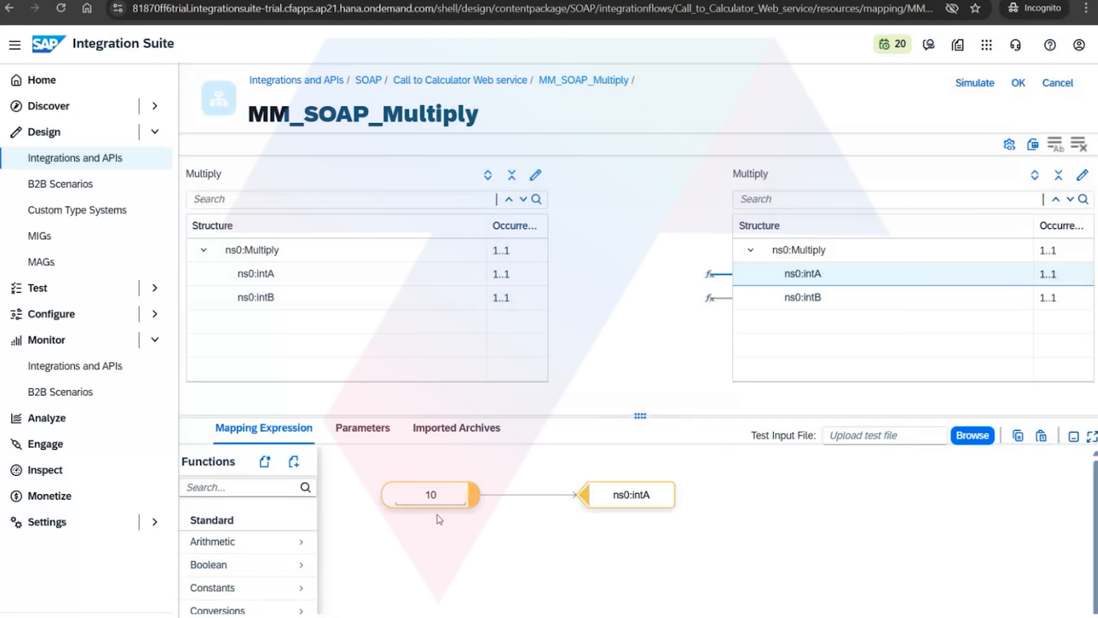
{"action": "left_click", "coordinate": [432, 465]}
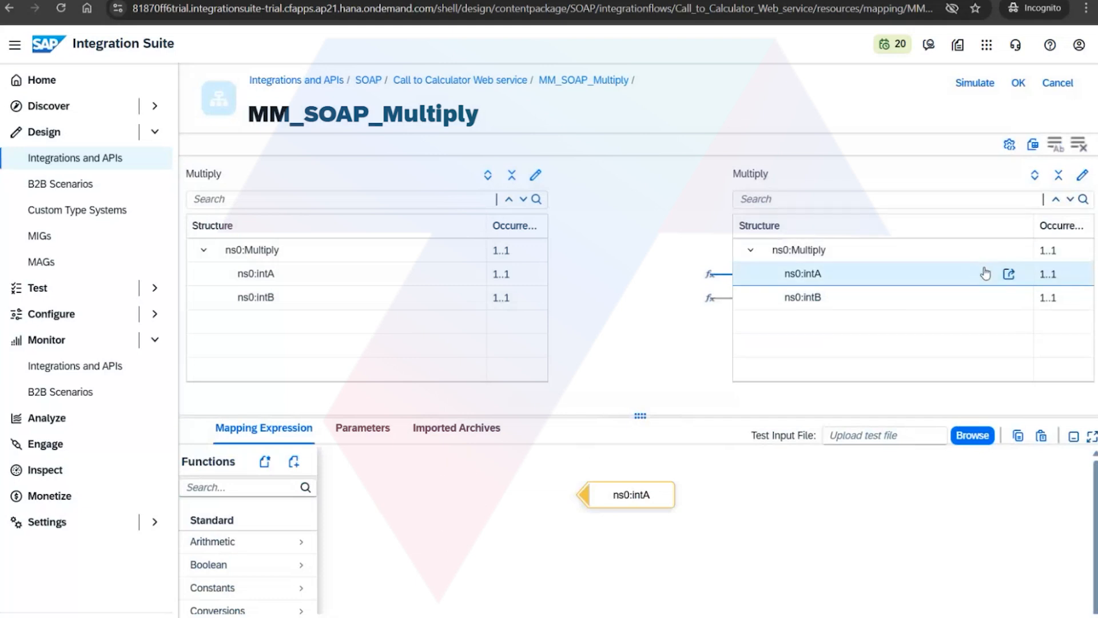
Try to accept the MM_SOAP_Multiply mapping with intA unassigned, and leave its validation error to fix another time
{"action": "left_click", "coordinate": [1008, 276]}
{"action": "left_click", "coordinate": [882, 412]}
{"action": "left_click", "coordinate": [1018, 82]}
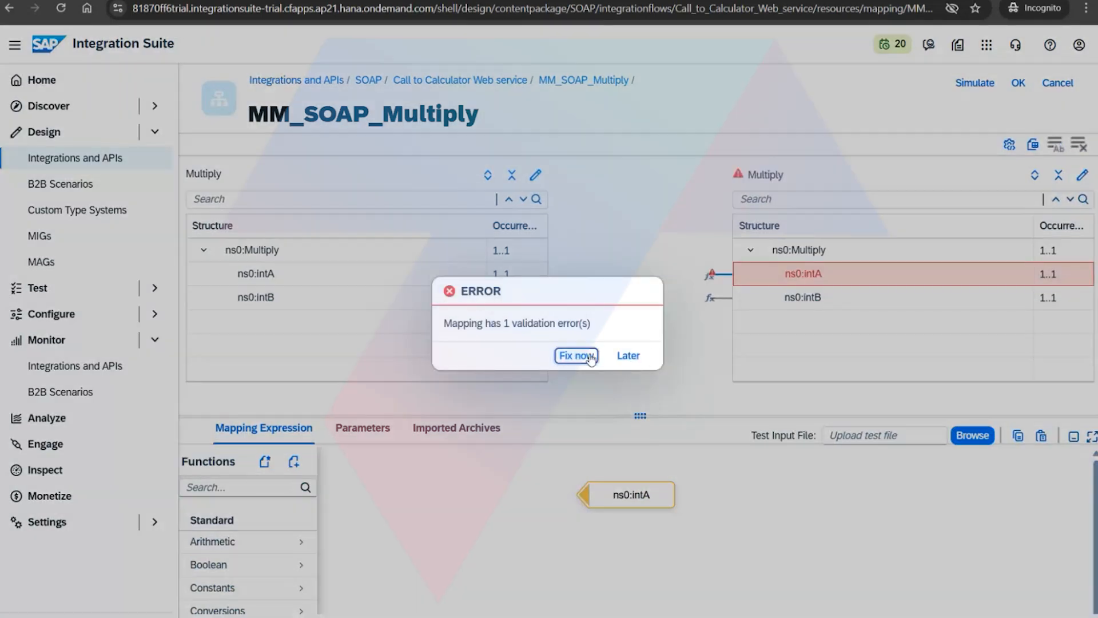
{"action": "left_click", "coordinate": [589, 357]}
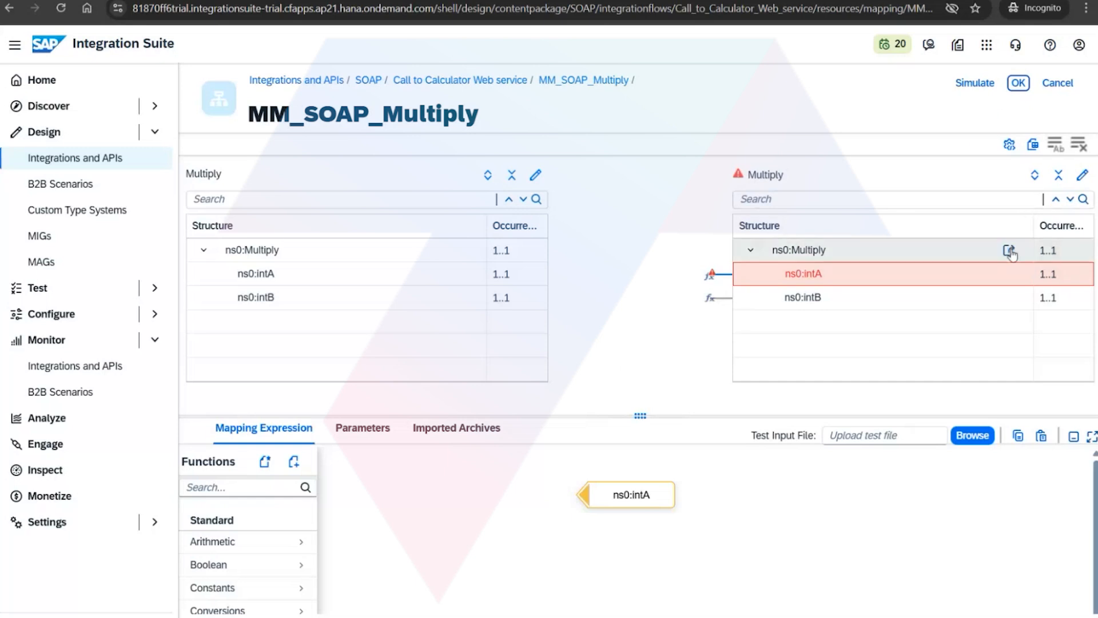
{"action": "left_click", "coordinate": [1019, 82]}
{"action": "left_click", "coordinate": [630, 356]}
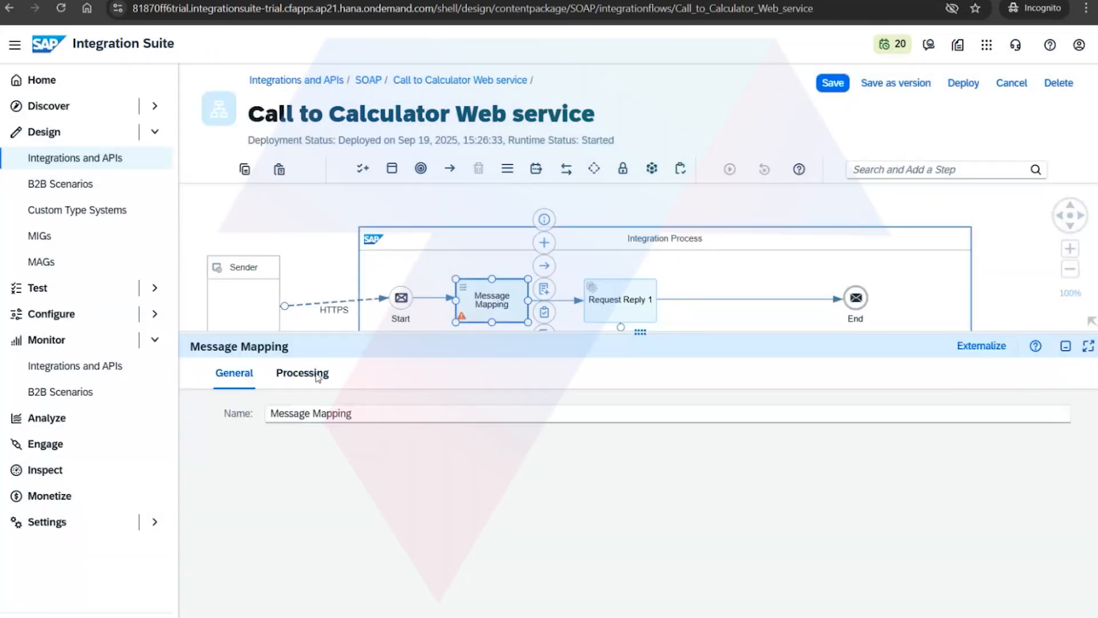
Reopen MM_SOAP_Multiply from the Message Mapping step's processing settings and assign a constant to target field intA
{"action": "left_click", "coordinate": [281, 375]}
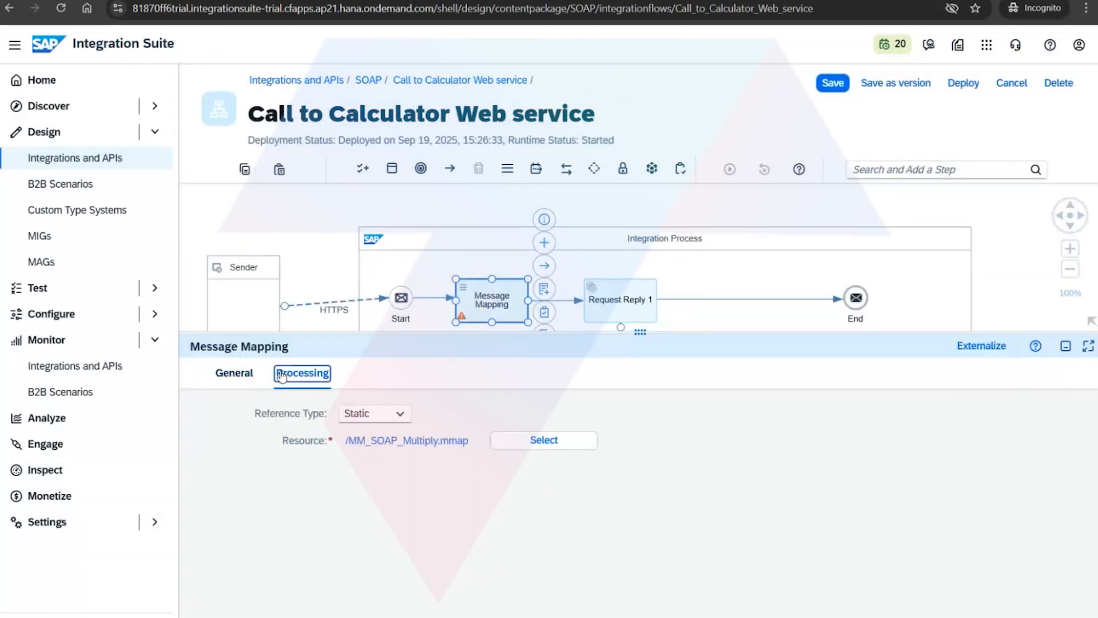
{"action": "triple_click", "coordinate": [374, 440]}
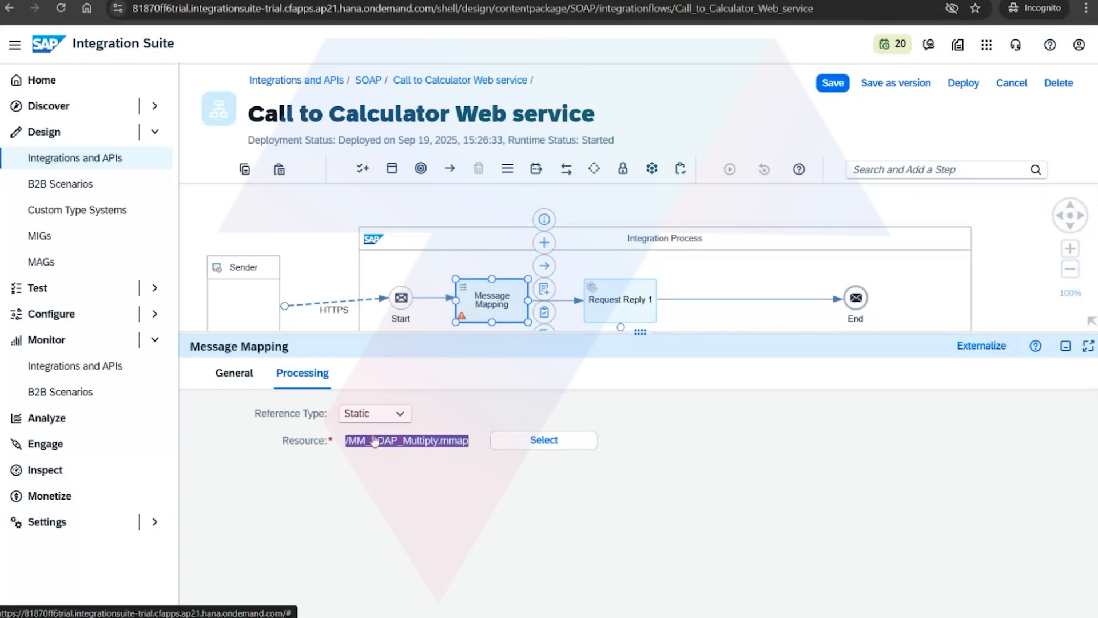
{"action": "left_click", "coordinate": [410, 441]}
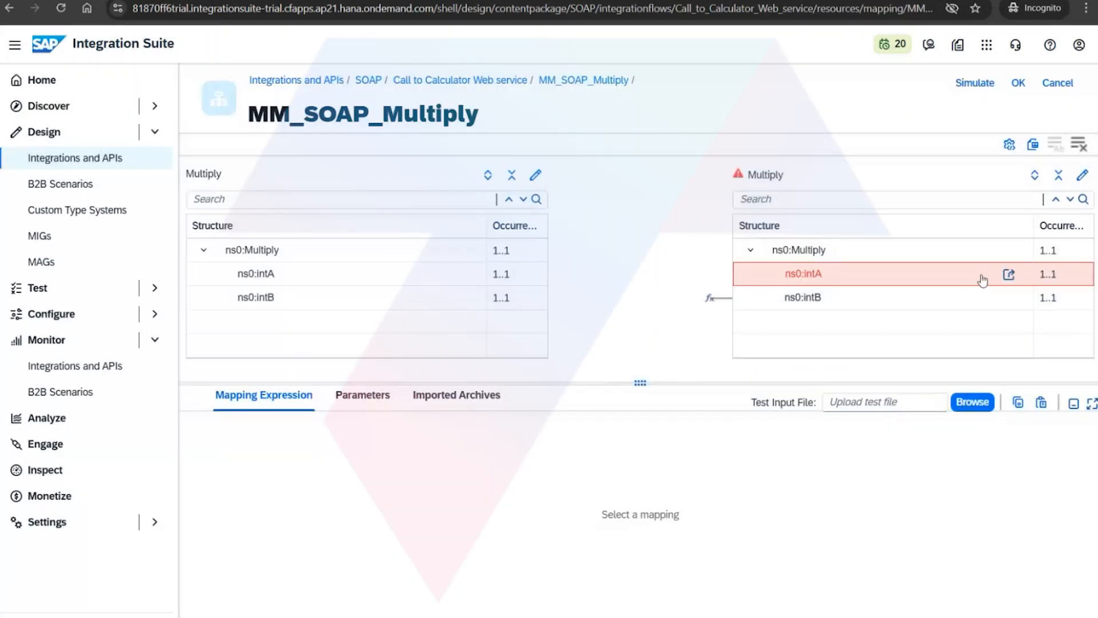
{"action": "left_click", "coordinate": [1009, 275]}
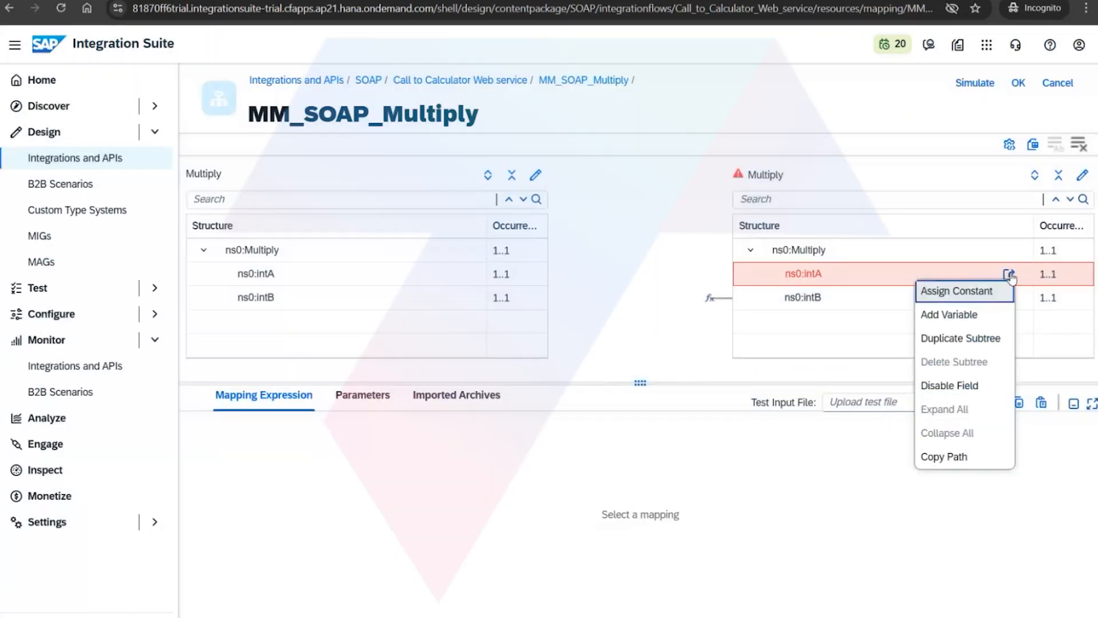
{"action": "left_click", "coordinate": [975, 293]}
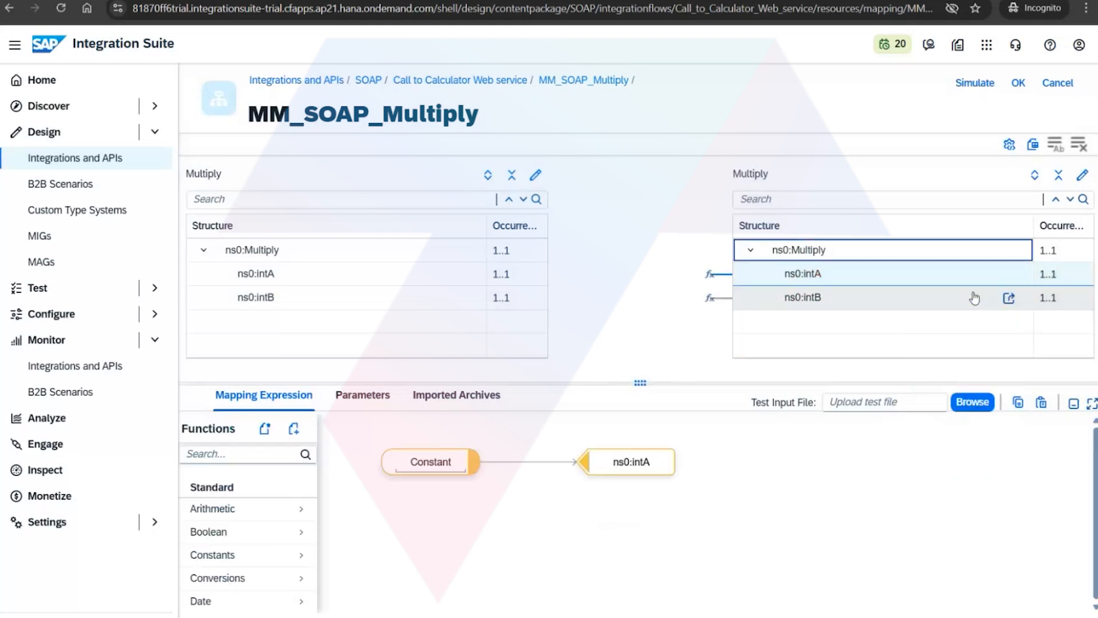
{"action": "left_click", "coordinate": [446, 473]}
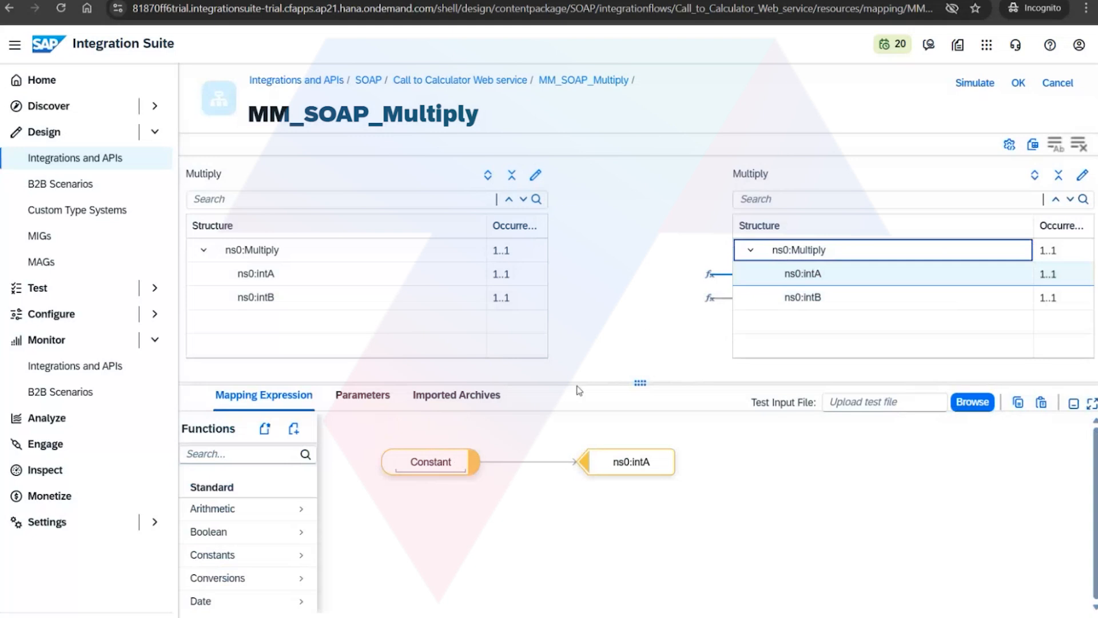
Discard the new constant assignment in the mapping, and leave the flow's edit mode with its remaining changes saved
{"action": "left_click", "coordinate": [1058, 83]}
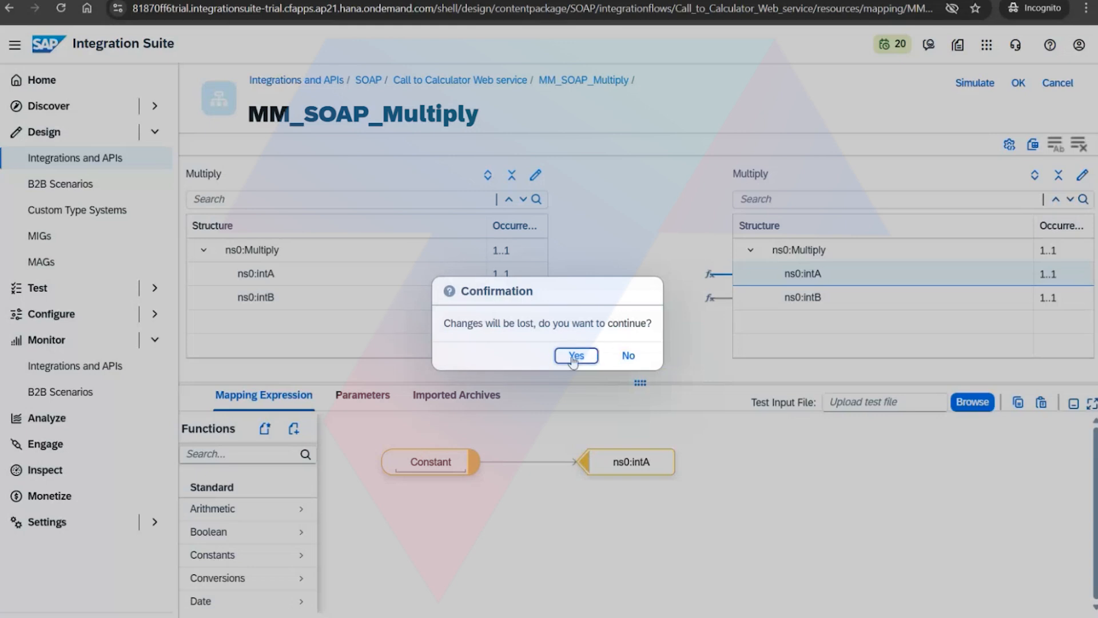
{"action": "left_click", "coordinate": [567, 357]}
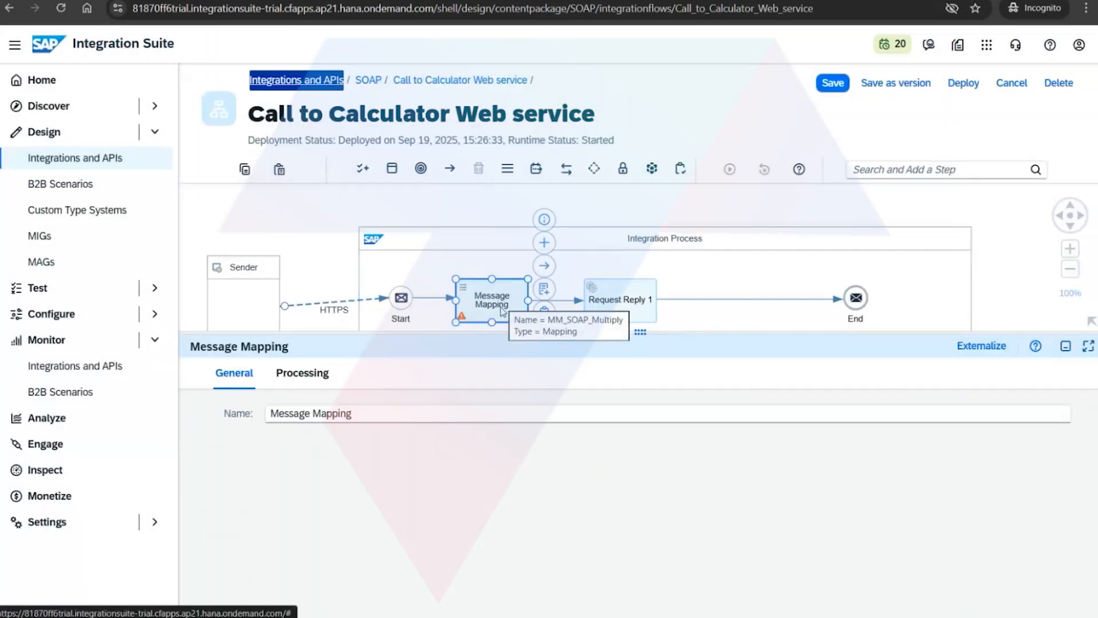
{"action": "left_click", "coordinate": [1012, 83]}
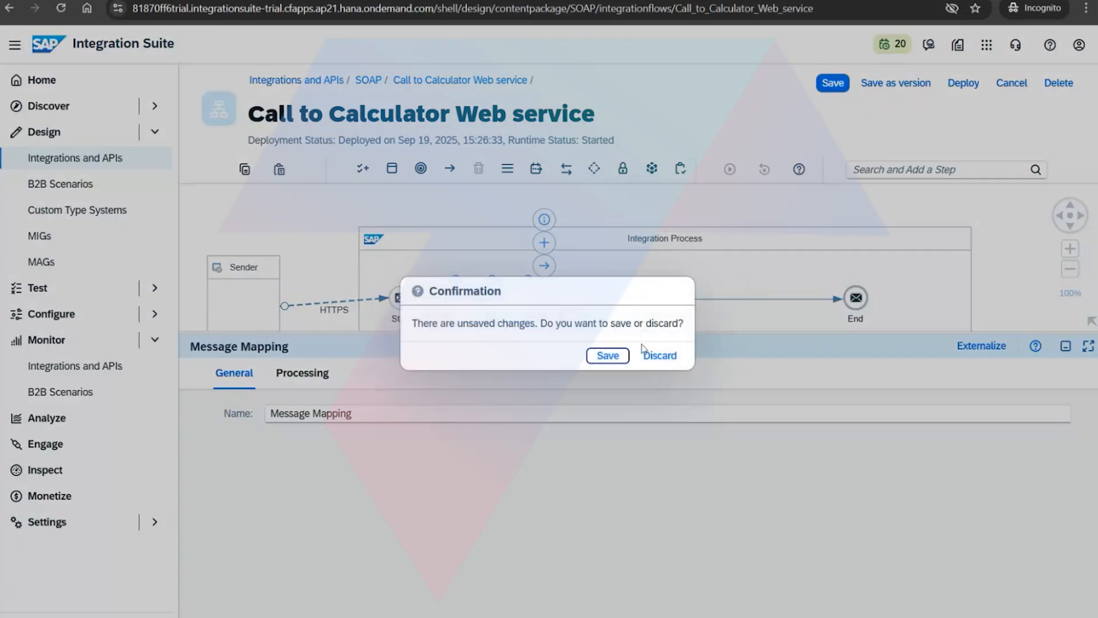
{"action": "left_click", "coordinate": [607, 356]}
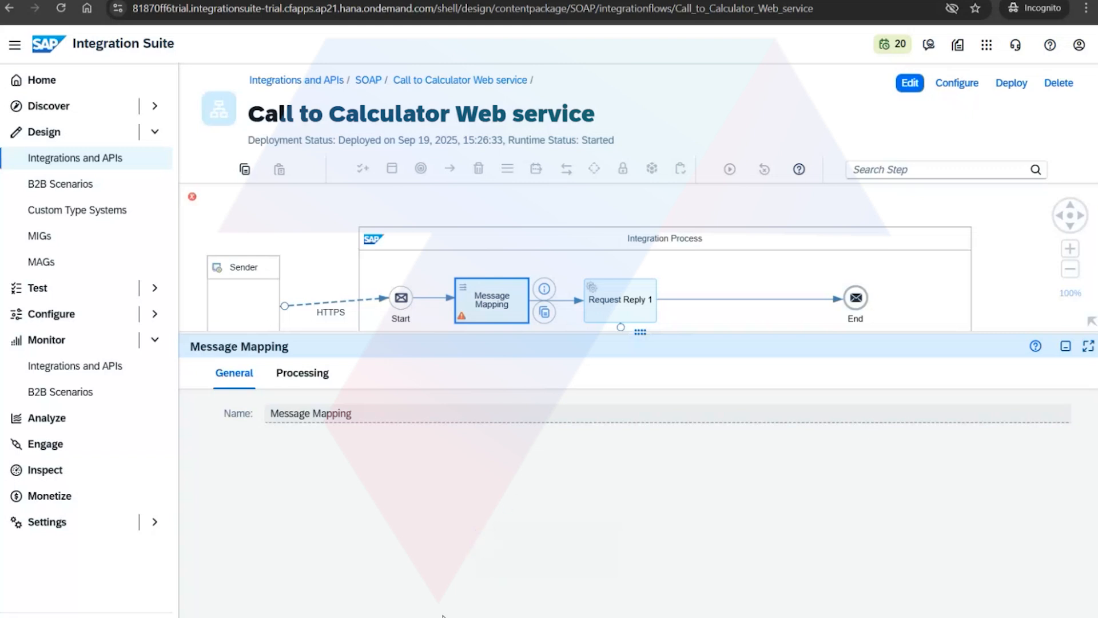
Switch to Postman, open the Call_To_Calci_WS request, and close the Workday_Webservice and Call_To_Calci_WS requests
{"action": "left_click", "coordinate": [345, 599]}
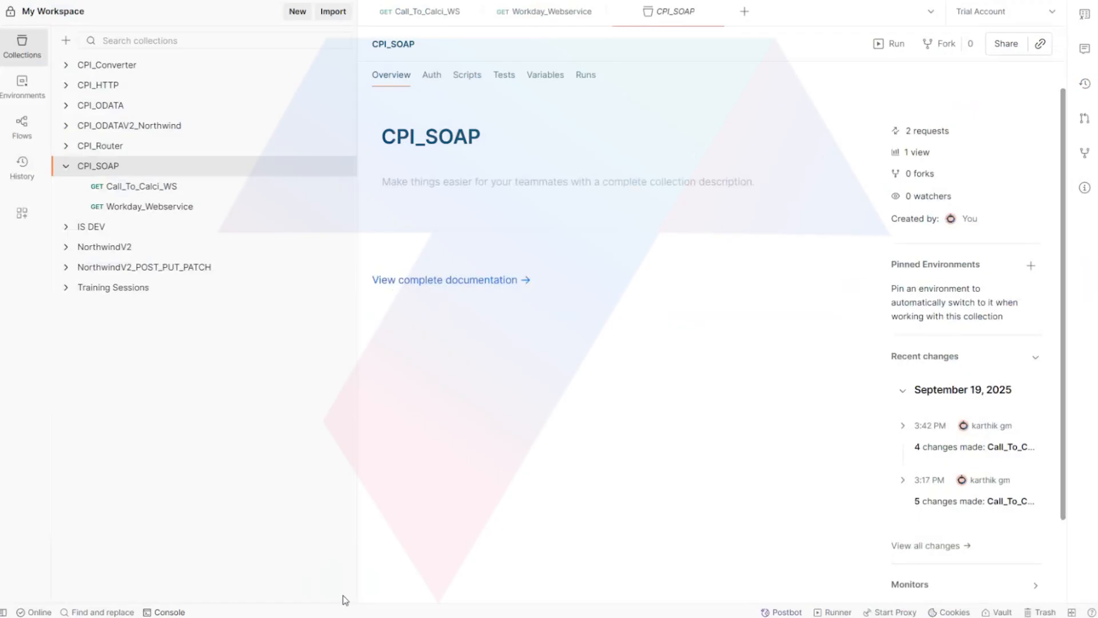
{"action": "left_click", "coordinate": [167, 186]}
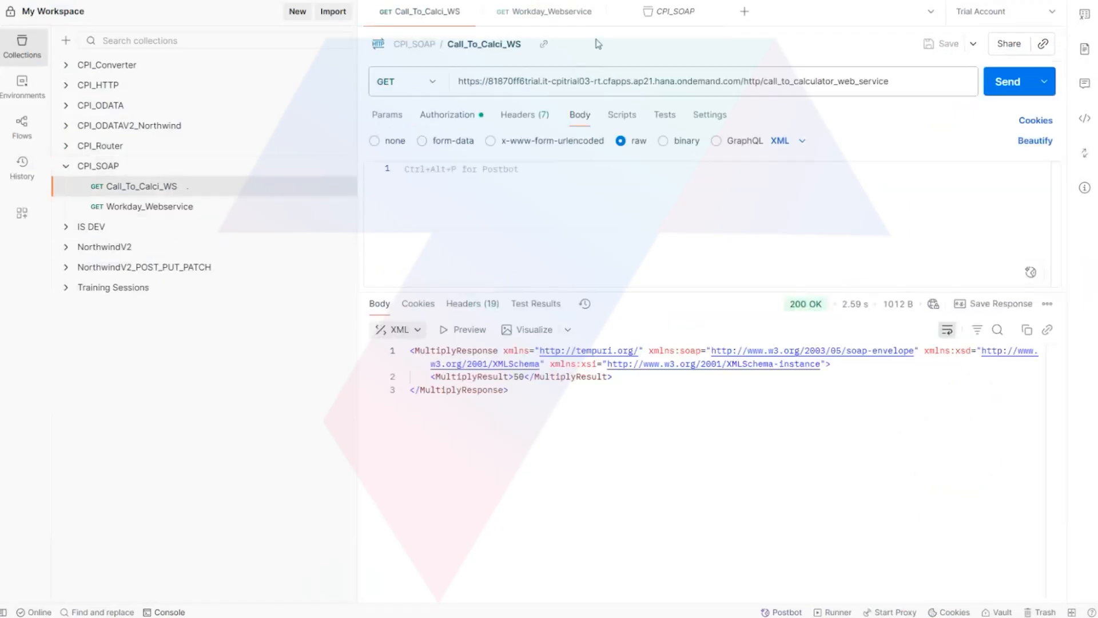
{"action": "left_click", "coordinate": [597, 13]}
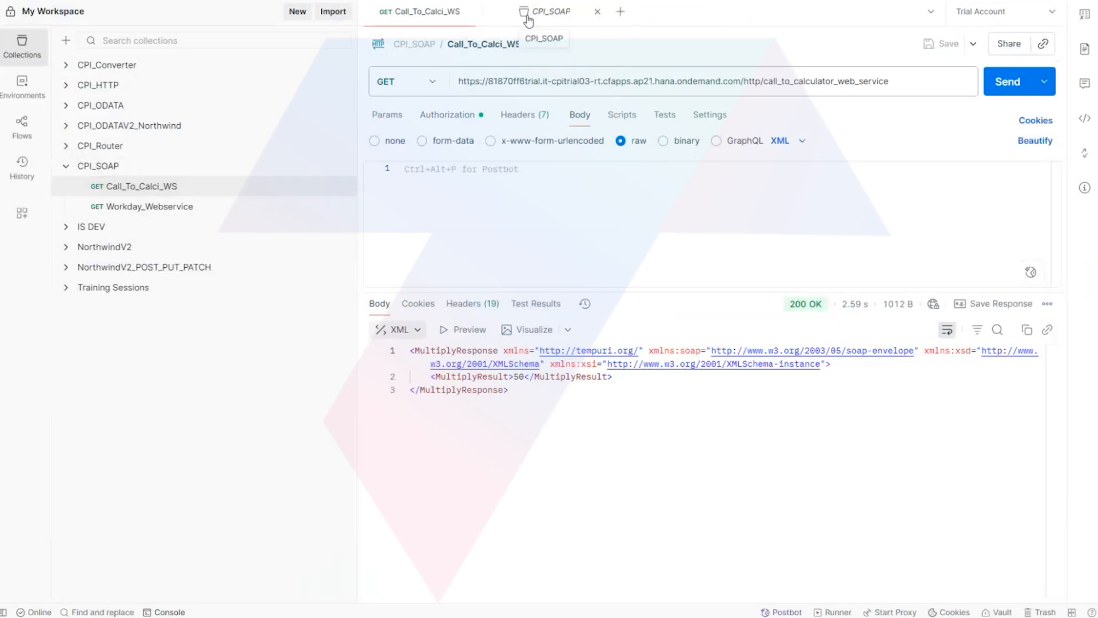
{"action": "left_click", "coordinate": [473, 12]}
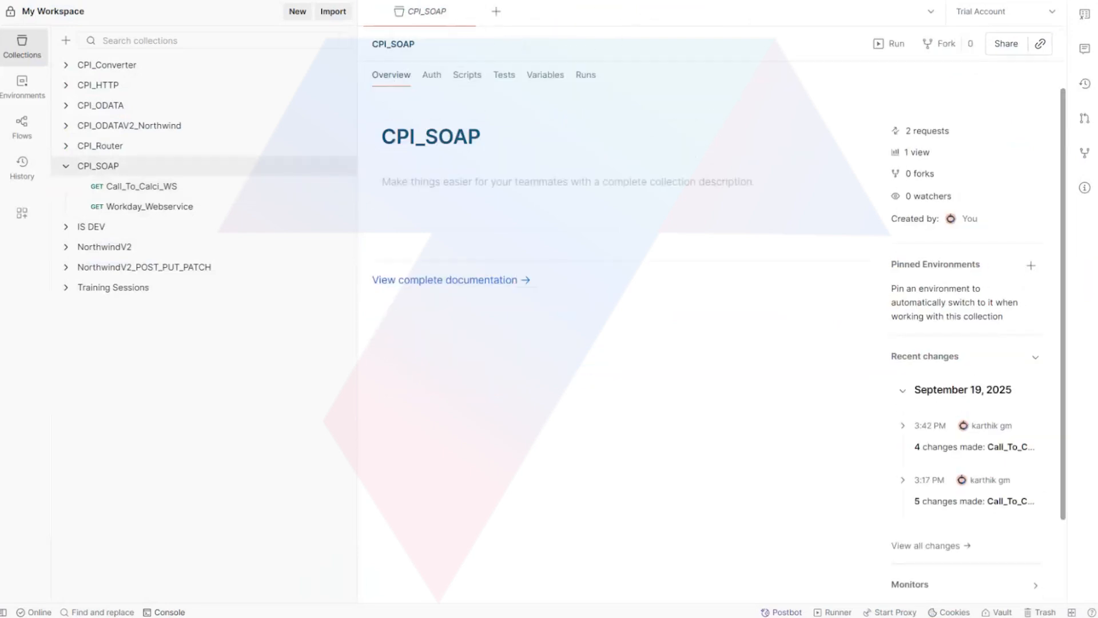
Return to the Call to Calculator Web service flow in Integration Suite and examine its list of problems
{"action": "left_click", "coordinate": [375, 557]}
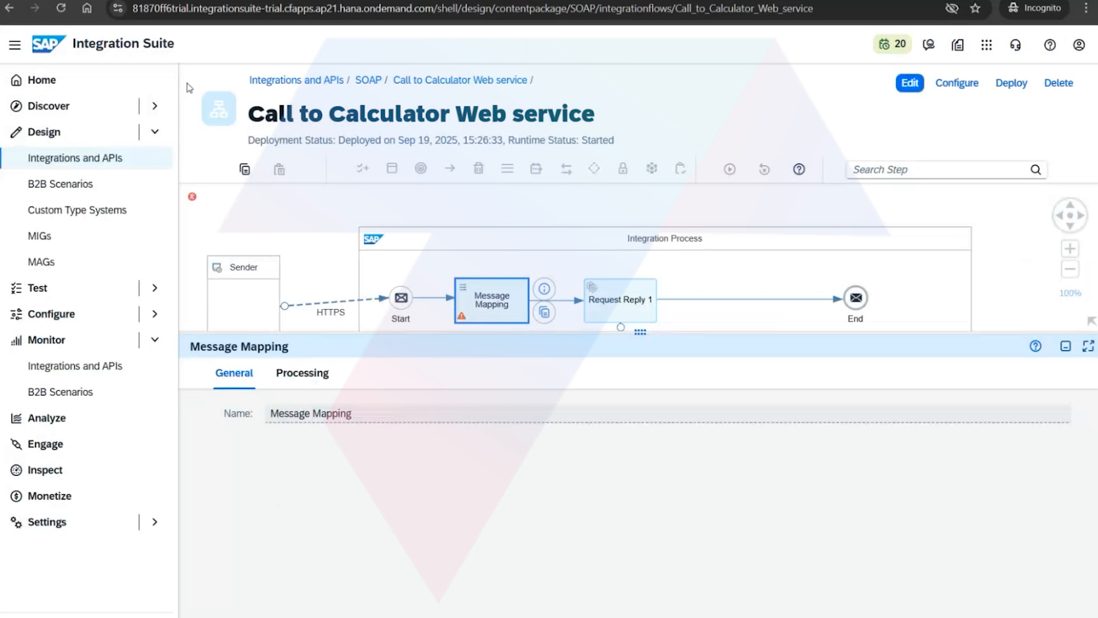
{"action": "left_click", "coordinate": [199, 206]}
{"action": "left_click", "coordinate": [749, 377]}
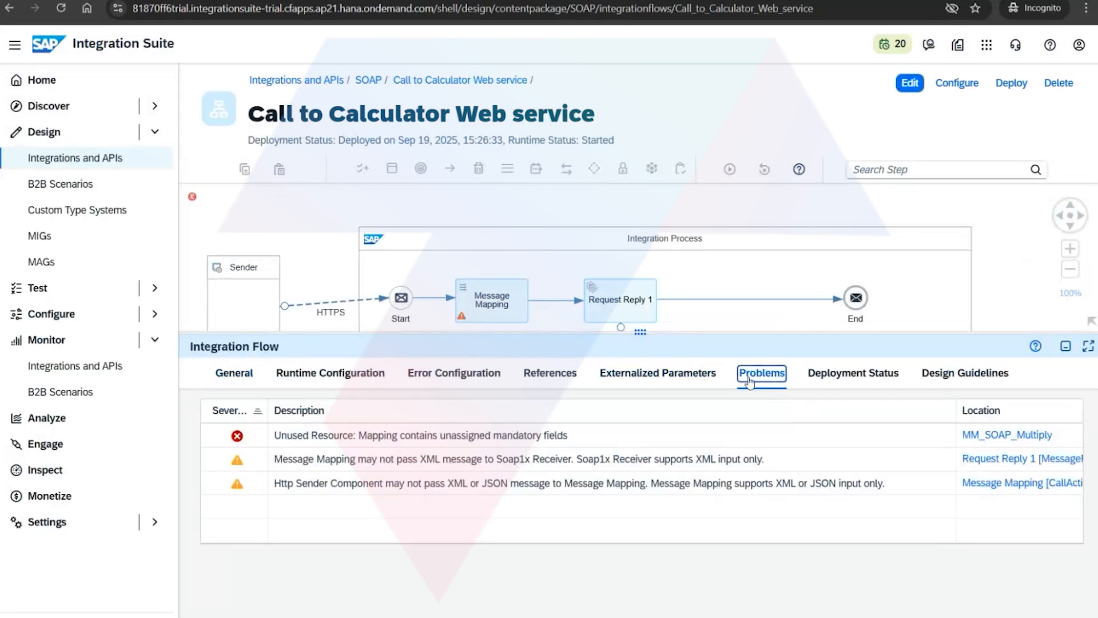
{"action": "left_click_drag", "start_coordinate": [635, 333], "coordinate": [638, 308]}
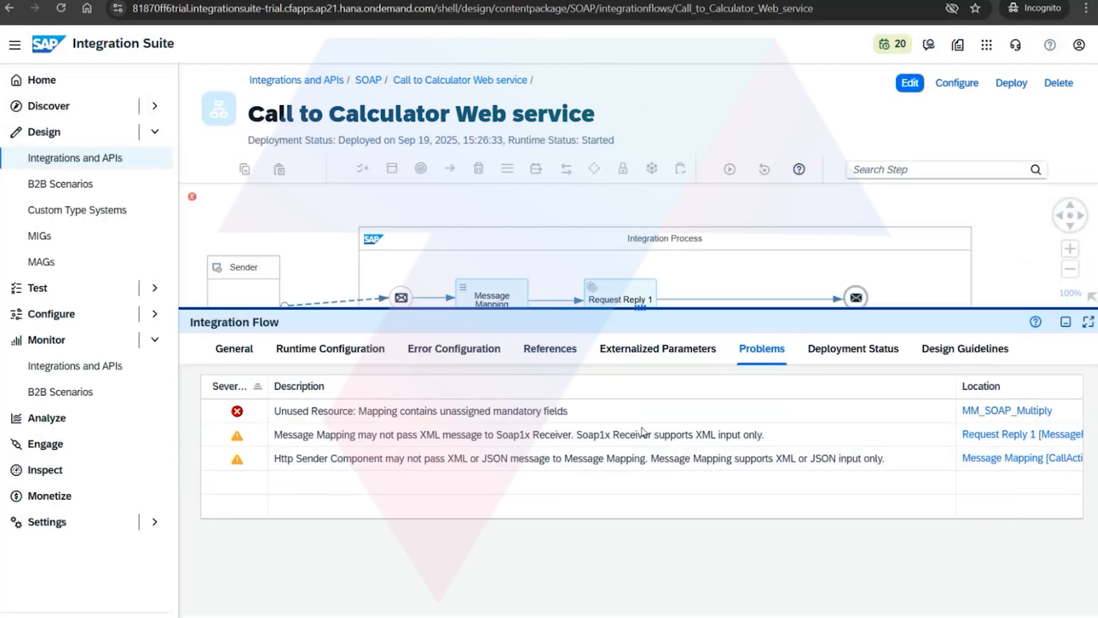
Revert the Call to Calculator Web service flow to version 1.0.1 in the SOAP package, and reopen it with the Message Mapping properties enlarged
{"action": "left_click", "coordinate": [368, 80]}
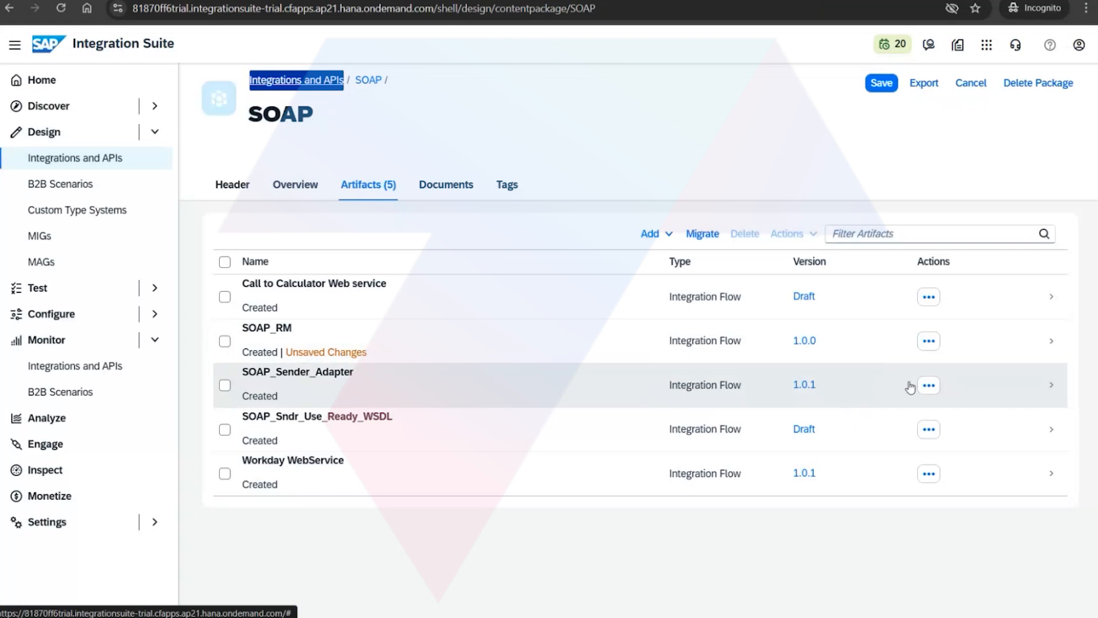
{"action": "double_click", "coordinate": [811, 301]}
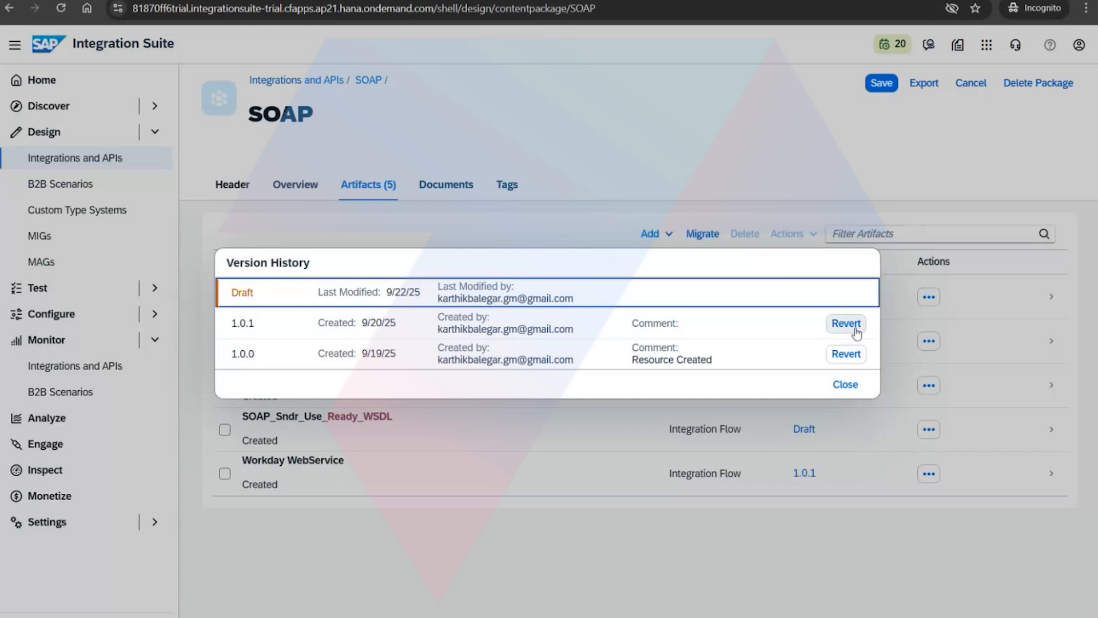
{"action": "left_click", "coordinate": [847, 330]}
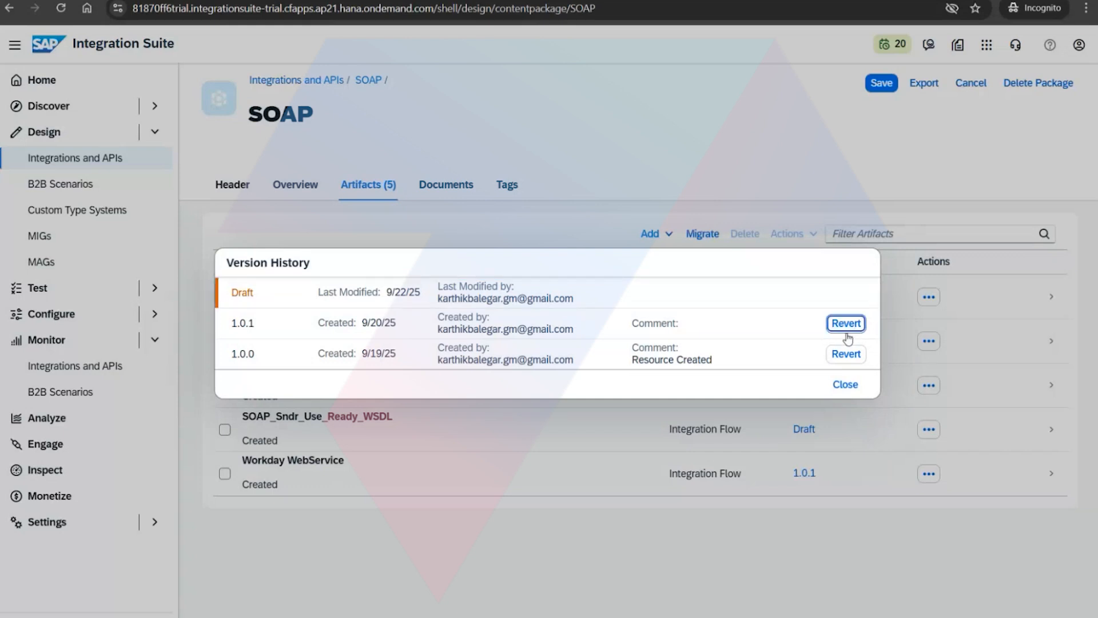
{"action": "left_click", "coordinate": [704, 392]}
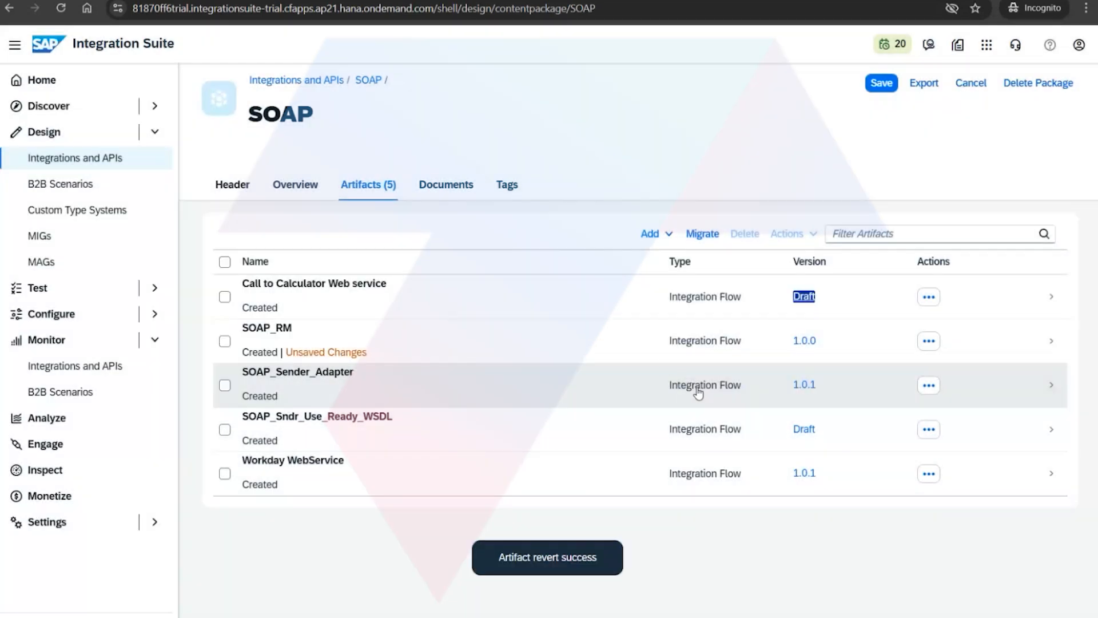
{"action": "left_click", "coordinate": [620, 293]}
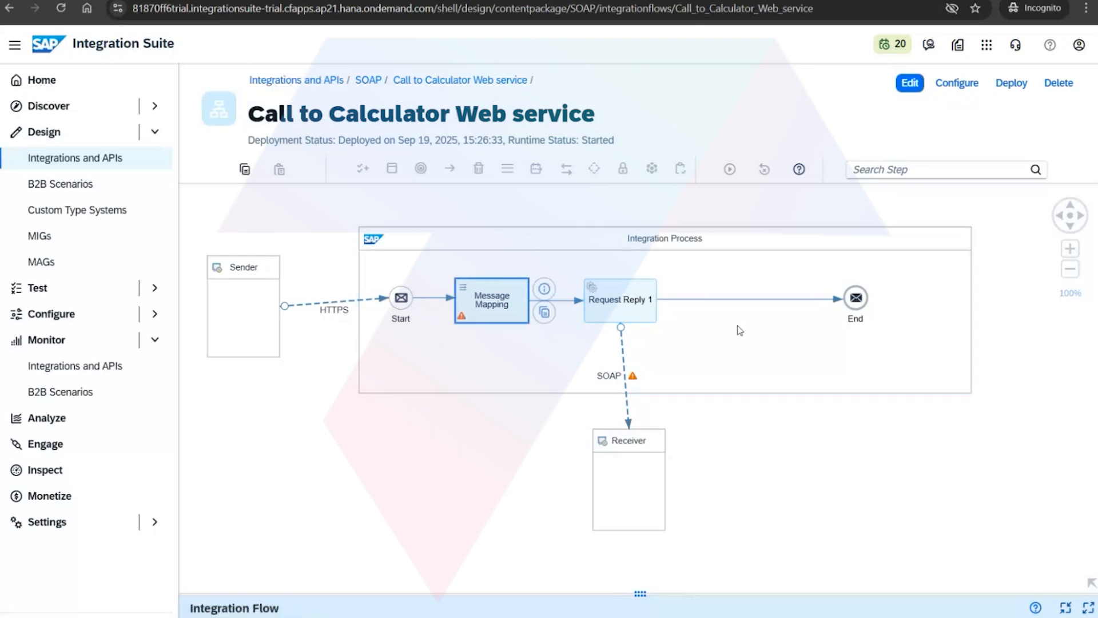
{"action": "left_click_drag", "start_coordinate": [637, 593], "coordinate": [697, 392]}
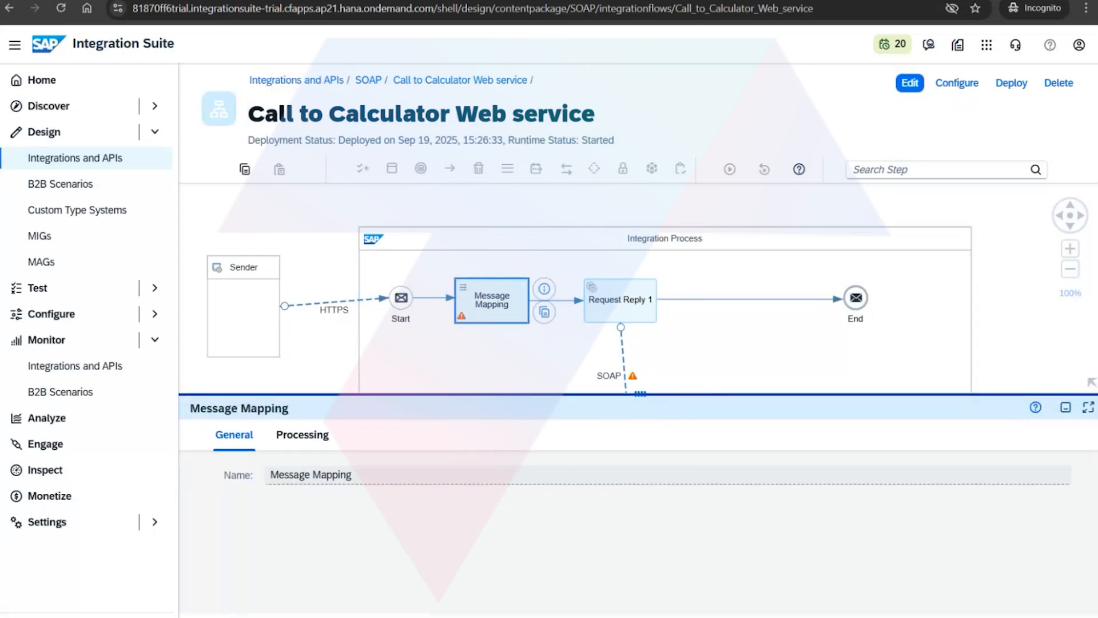
Switch to Postman, open the Call_To_Calci_WS request in the CPI_SOAP collection, and send it to the flow's endpoint
{"action": "key", "text": "alt+Tab"}
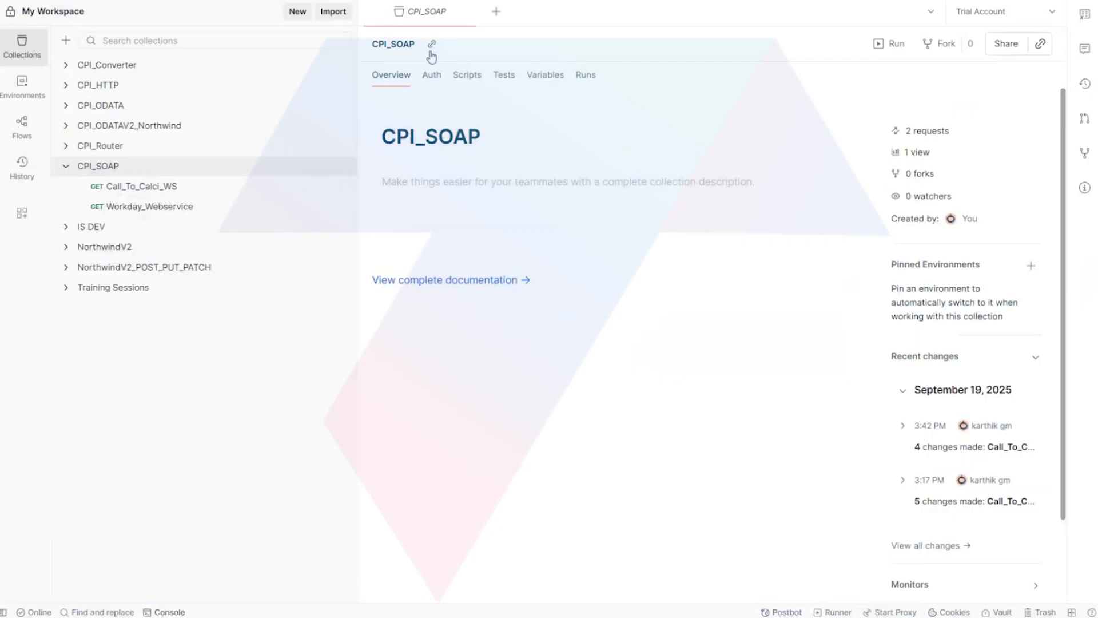
{"action": "left_click", "coordinate": [182, 186]}
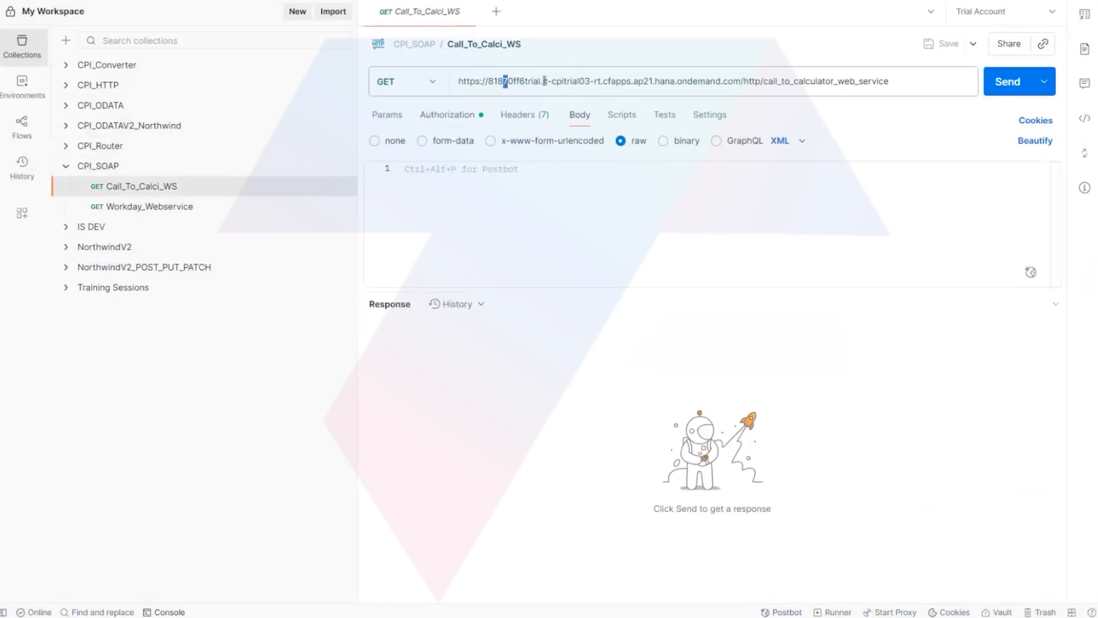
{"action": "left_click_drag", "start_coordinate": [544, 81], "coordinate": [915, 74]}
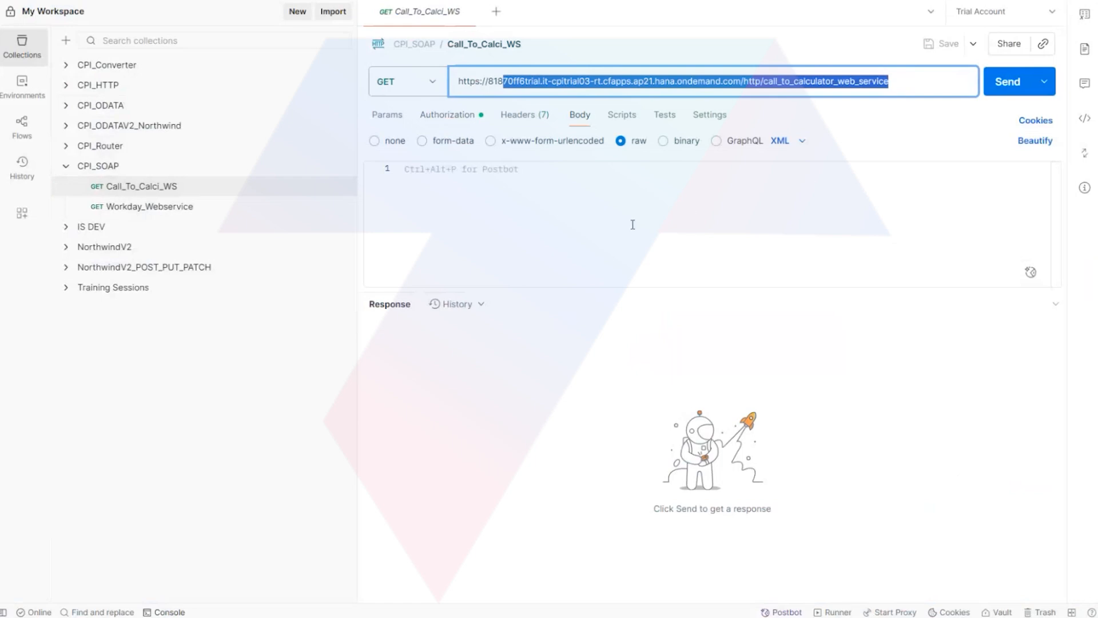
{"action": "left_click", "coordinate": [574, 230]}
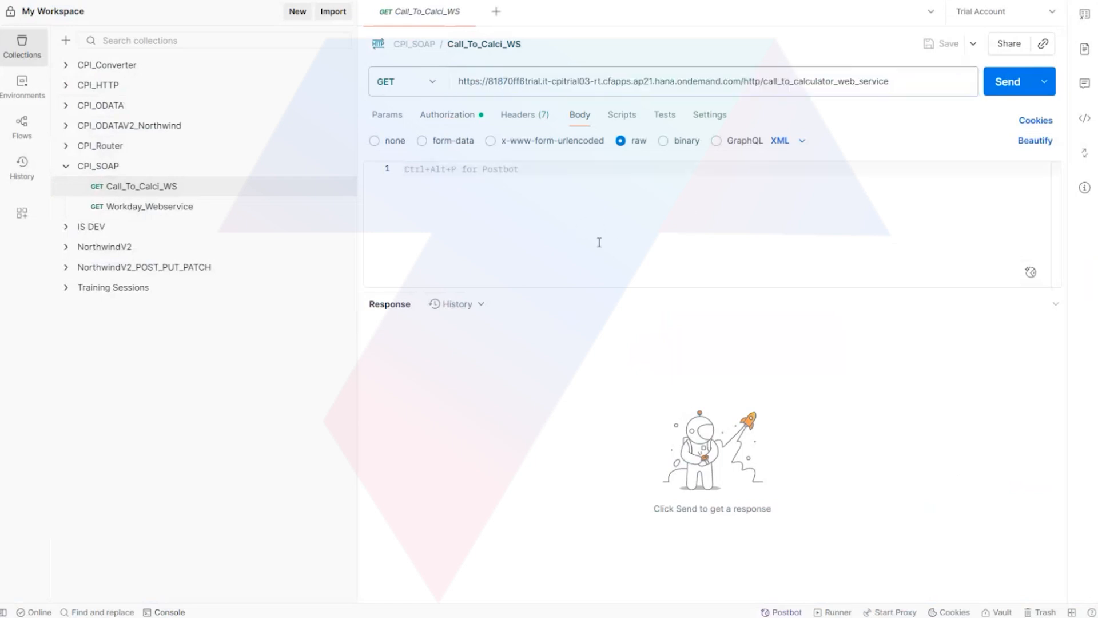
{"action": "left_click", "coordinate": [1001, 90]}
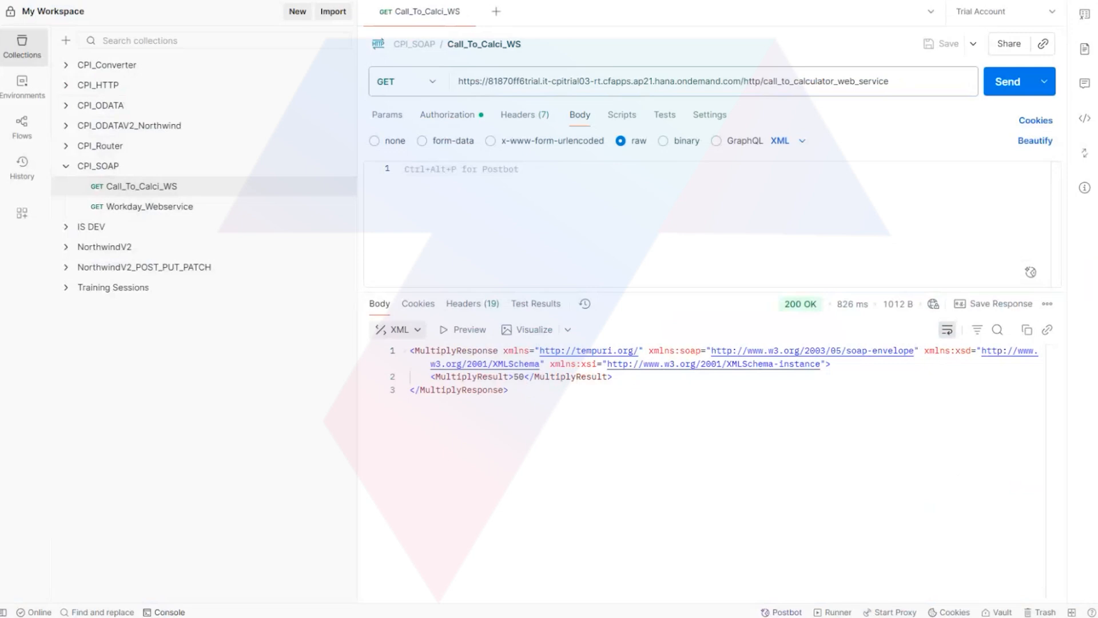
Return to Integration Suite, open MM_SOAP_Multiply from the Message Mapping step, and check the constants mapped to intA and intB
{"action": "left_click", "coordinate": [403, 592]}
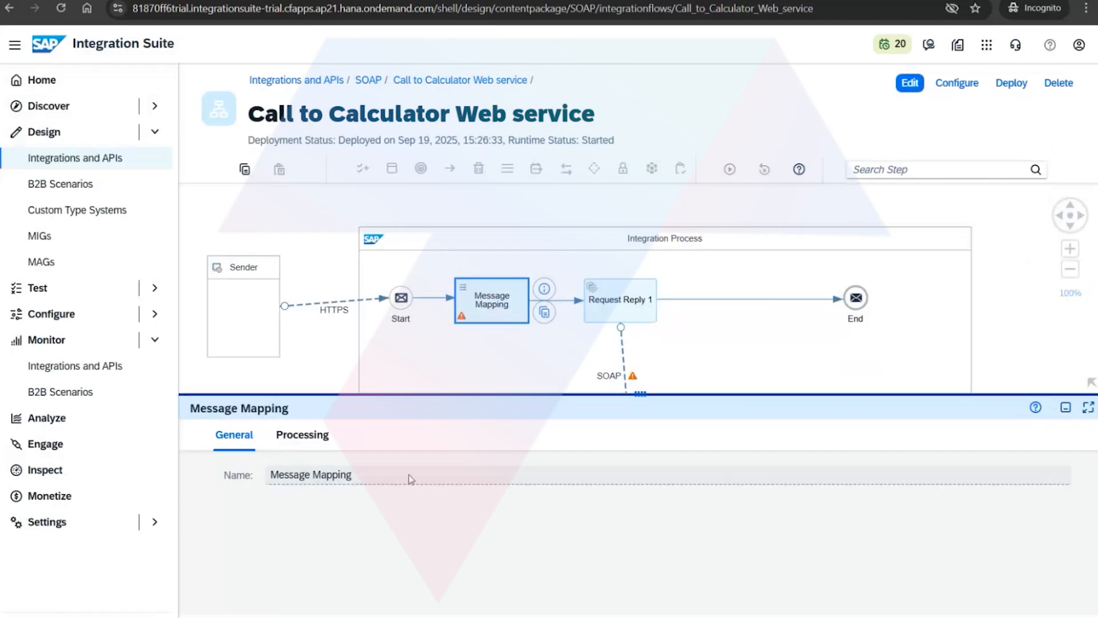
{"action": "left_click", "coordinate": [302, 435]}
{"action": "left_click", "coordinate": [385, 503]}
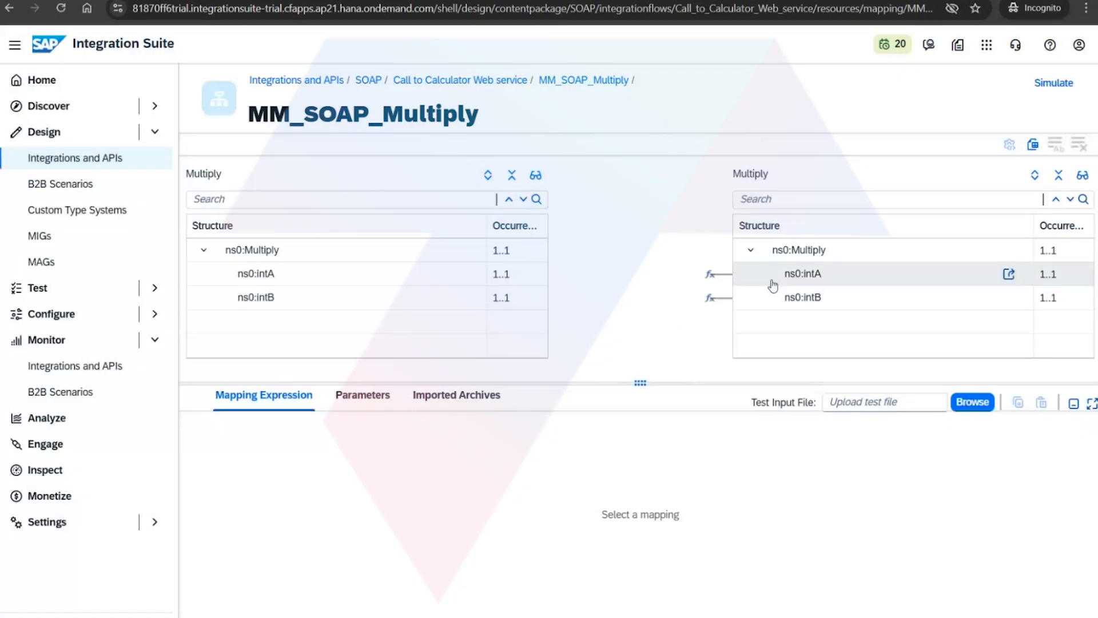
{"action": "left_click", "coordinate": [784, 280]}
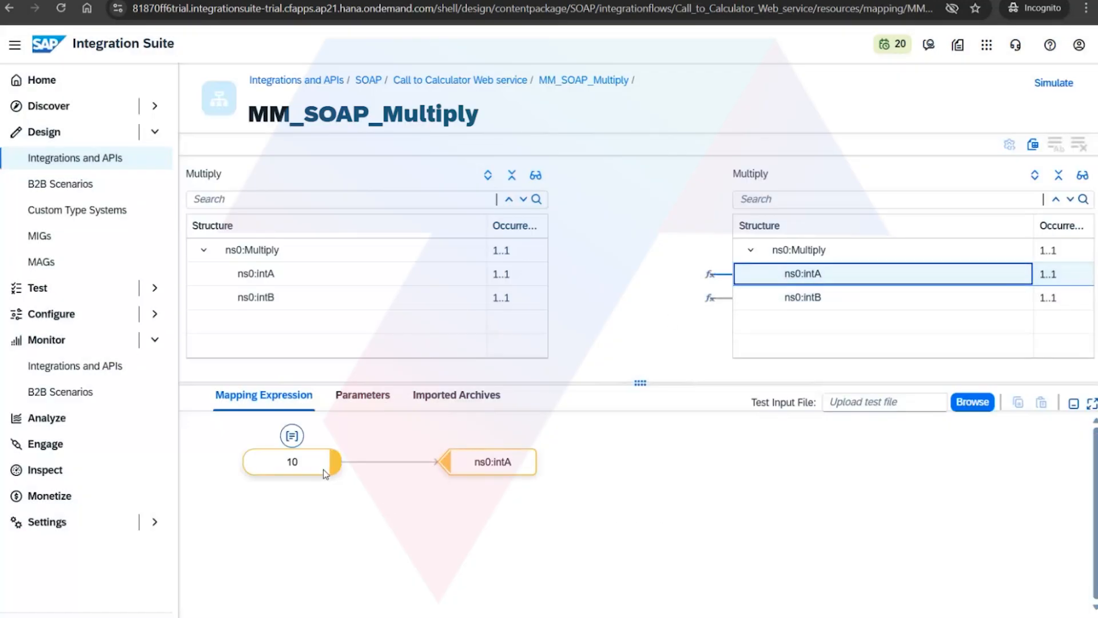
{"action": "left_click", "coordinate": [782, 299]}
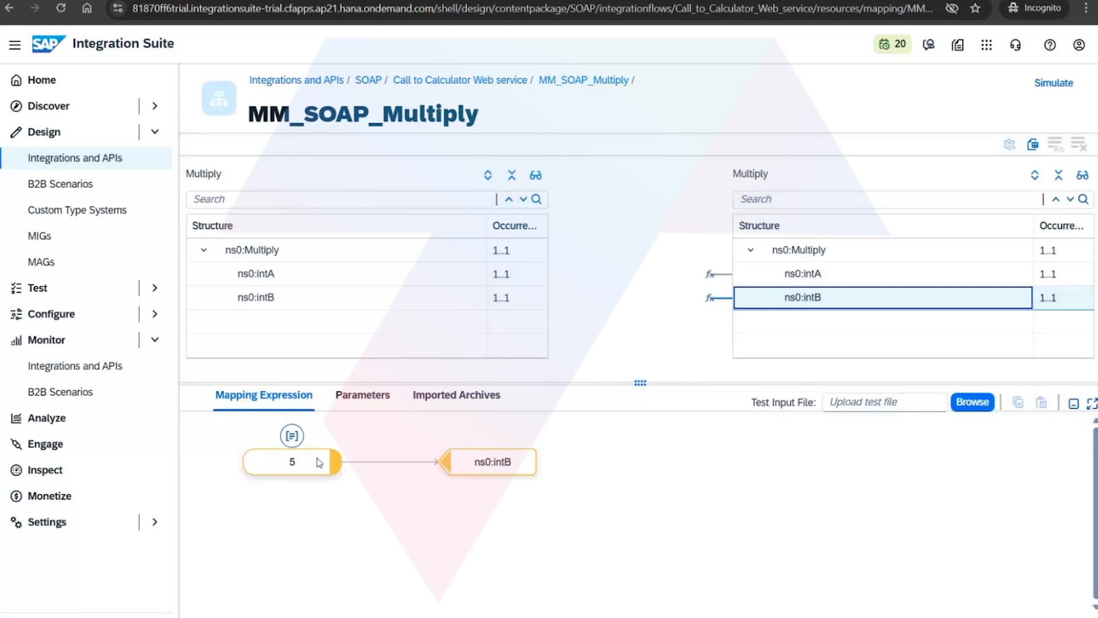
Switch to SoapUI and open Request 1 under the Multiply operation of the Calculator_SOAP_Sndr_Use_Ready_WSDL project
{"action": "left_click", "coordinate": [846, 272]}
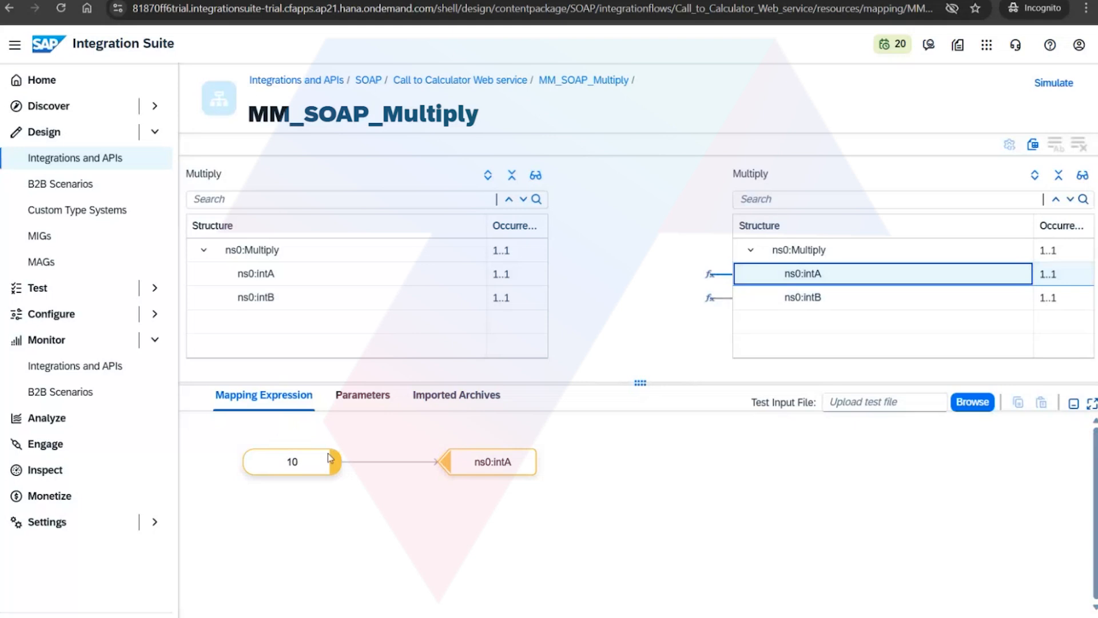
{"action": "left_click", "coordinate": [450, 456]}
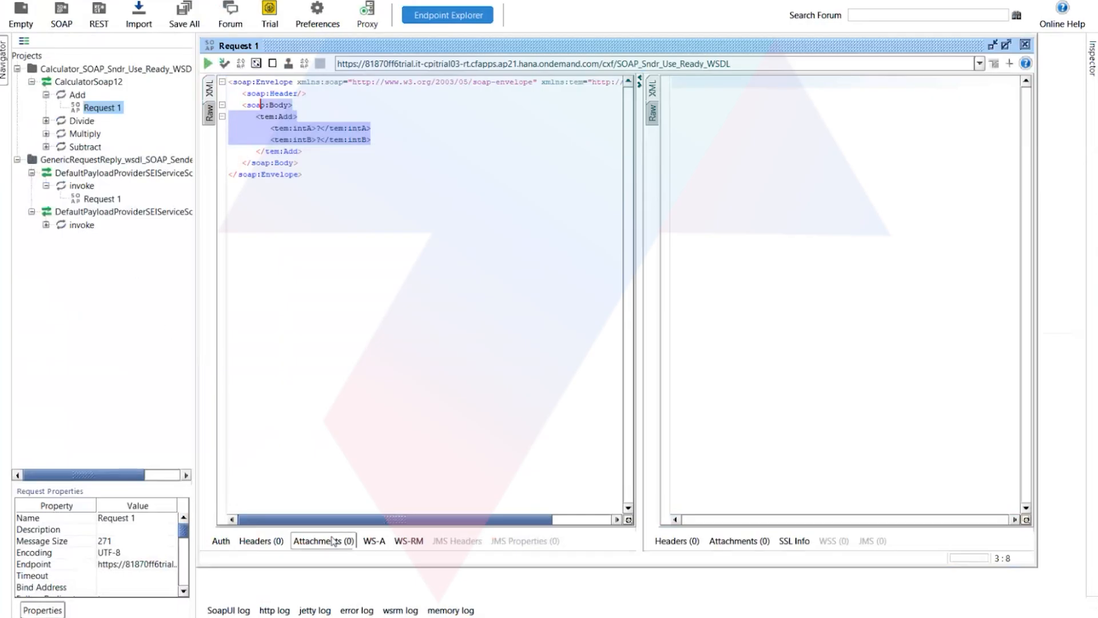
{"action": "left_click", "coordinate": [72, 135]}
{"action": "left_click", "coordinate": [46, 134]}
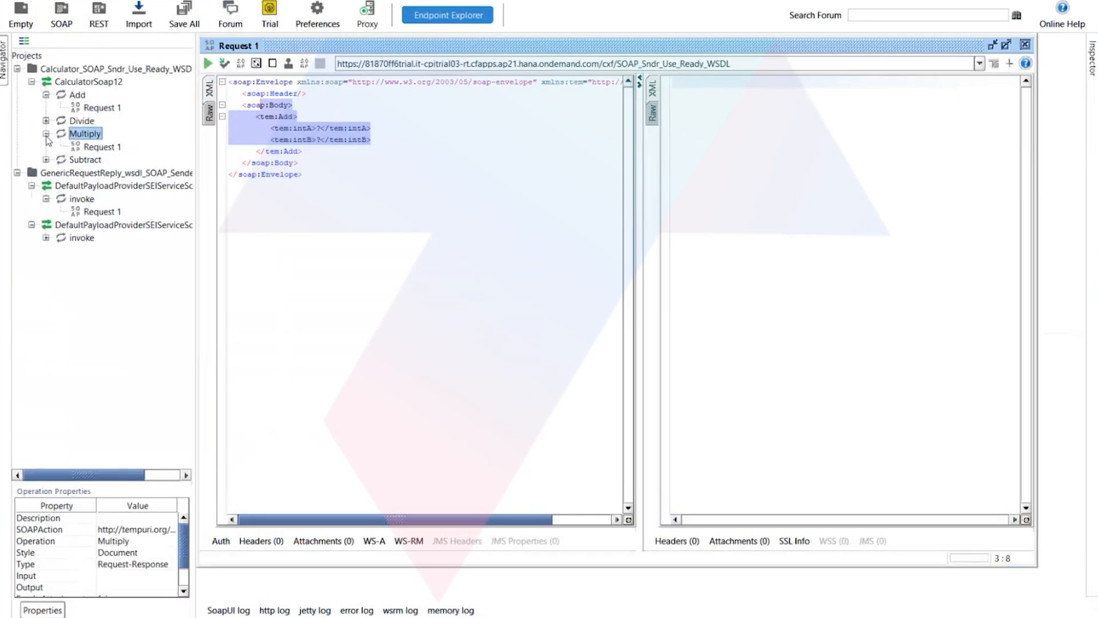
{"action": "double_click", "coordinate": [101, 148]}
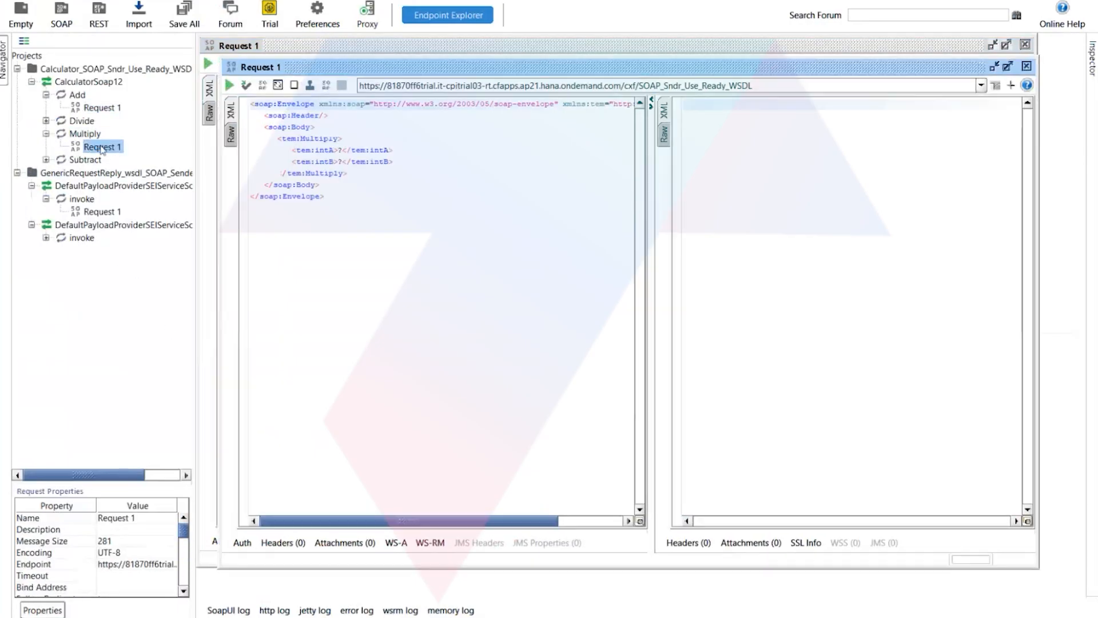
Set intA to 10 and intB to 5 in the body of the Multiply request
{"action": "left_click", "coordinate": [345, 151]}
{"action": "key", "text": "BackSpace"}
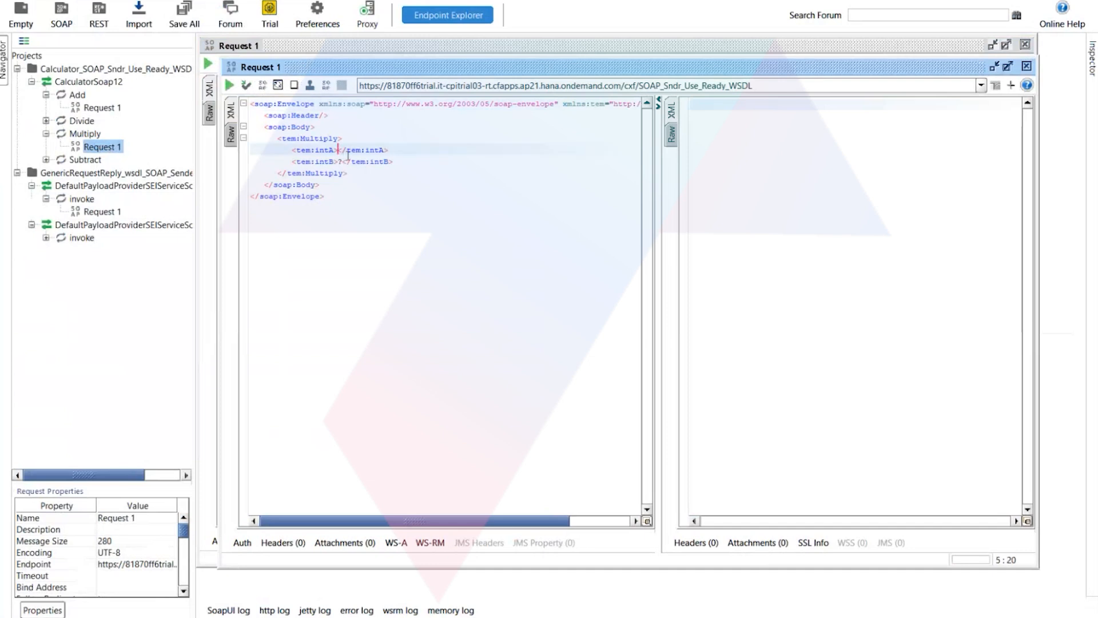
{"action": "type", "text": "10"}
{"action": "left_click", "coordinate": [342, 162]}
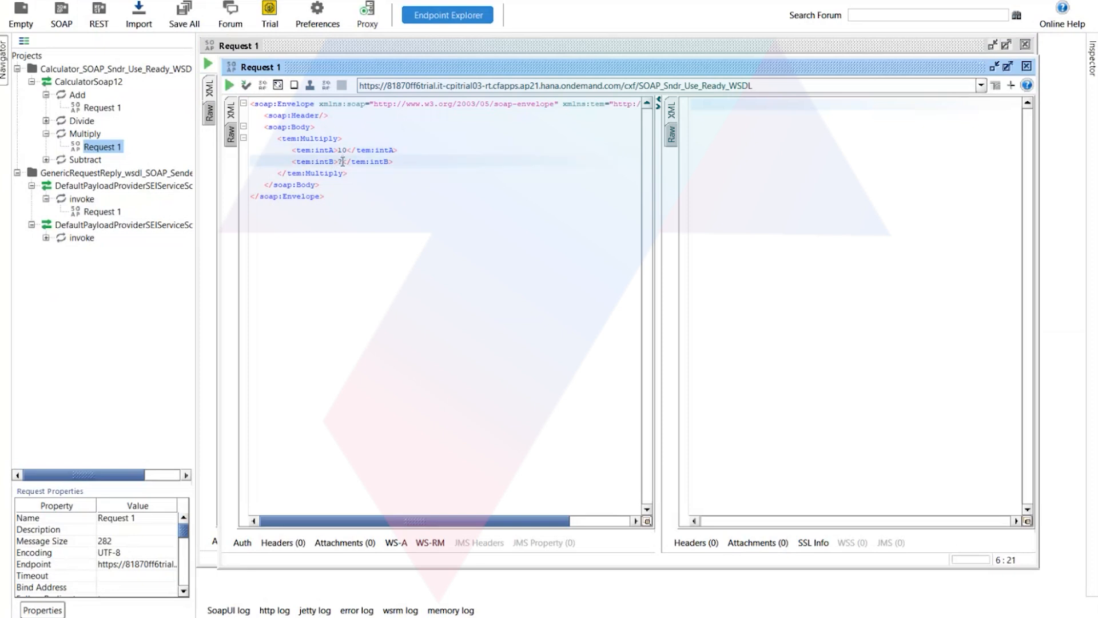
{"action": "key", "text": "BackSpace"}
{"action": "type", "text": "5"}
Return to Integration Suite and examine the constants mapped to the target fields intA and intB in MM_SOAP_Multiply
{"action": "left_click", "coordinate": [366, 563]}
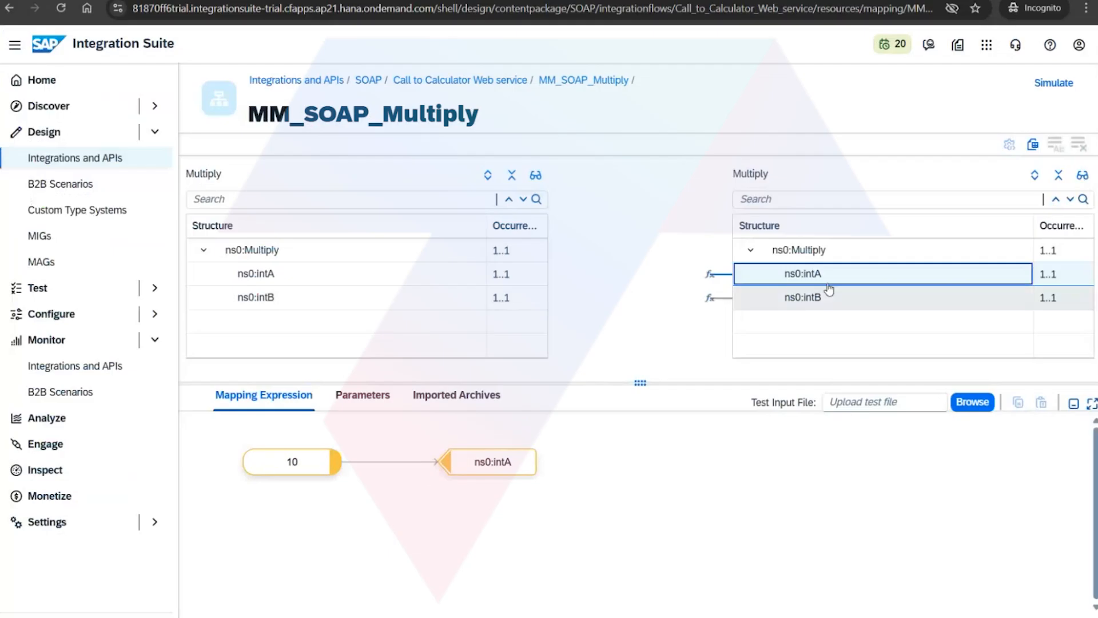
{"action": "right_click", "coordinate": [1012, 278]}
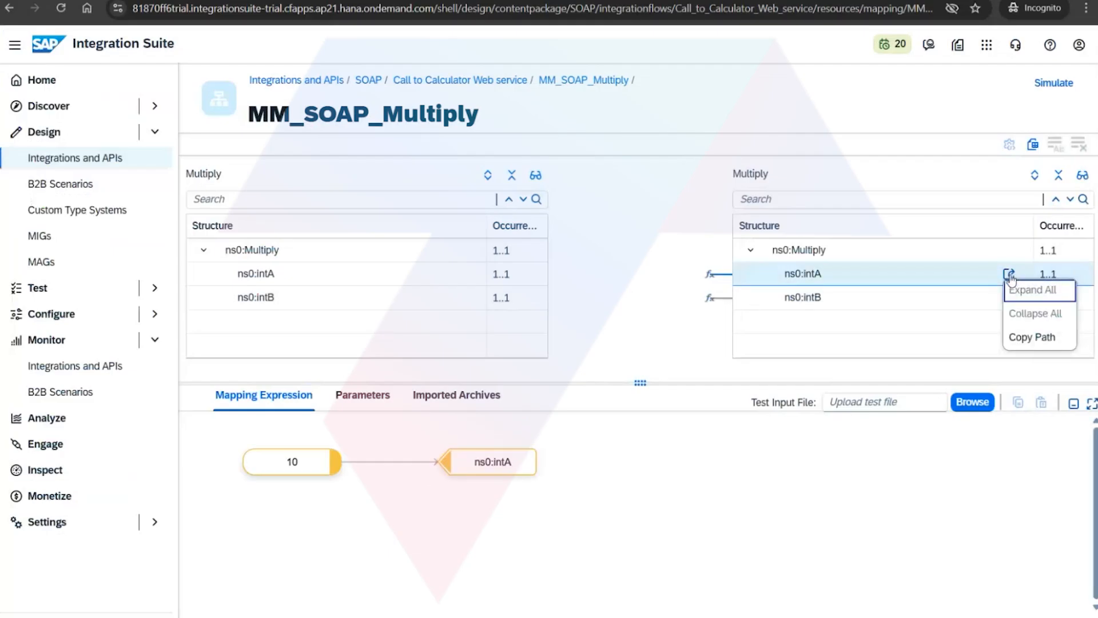
{"action": "left_click", "coordinate": [847, 285]}
{"action": "mouse_move", "coordinate": [249, 465]}
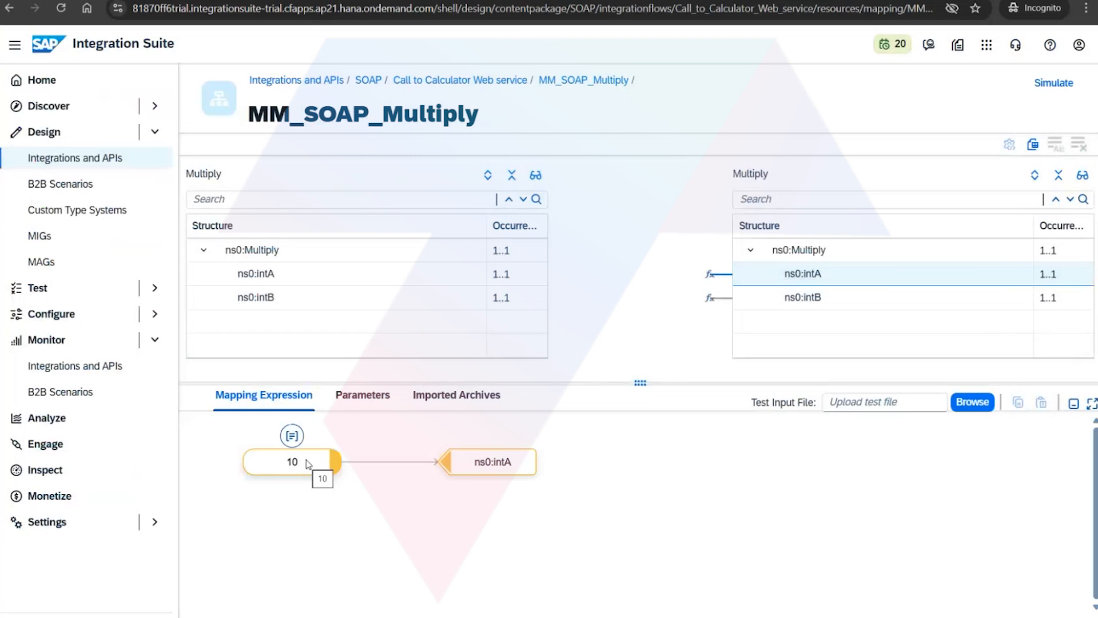
{"action": "left_click", "coordinate": [886, 320]}
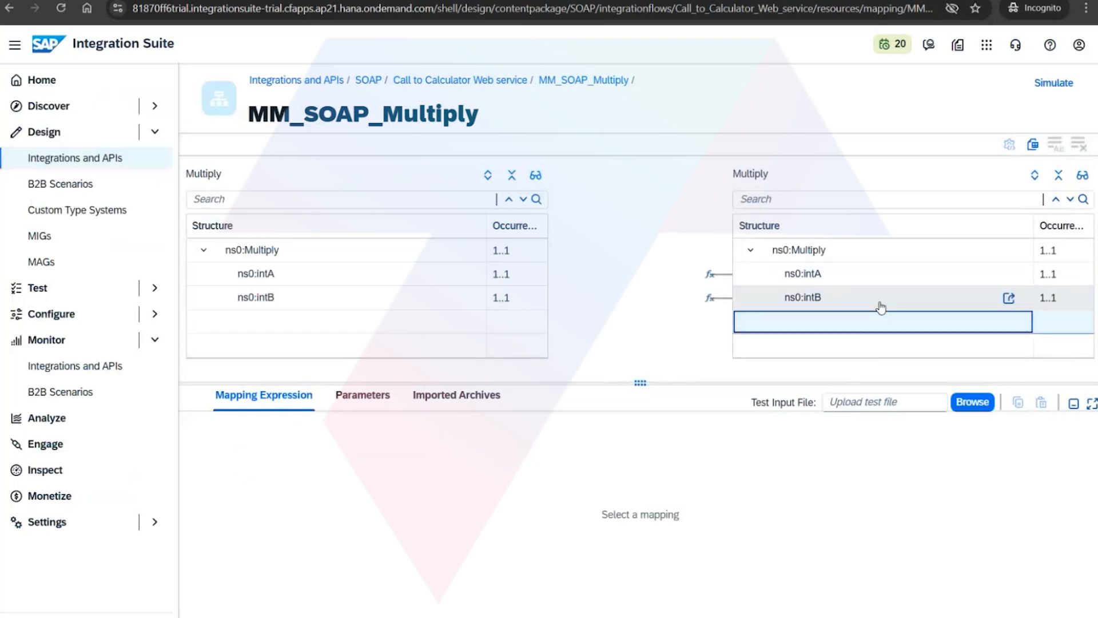
{"action": "left_click", "coordinate": [880, 303]}
{"action": "mouse_move", "coordinate": [318, 477]}
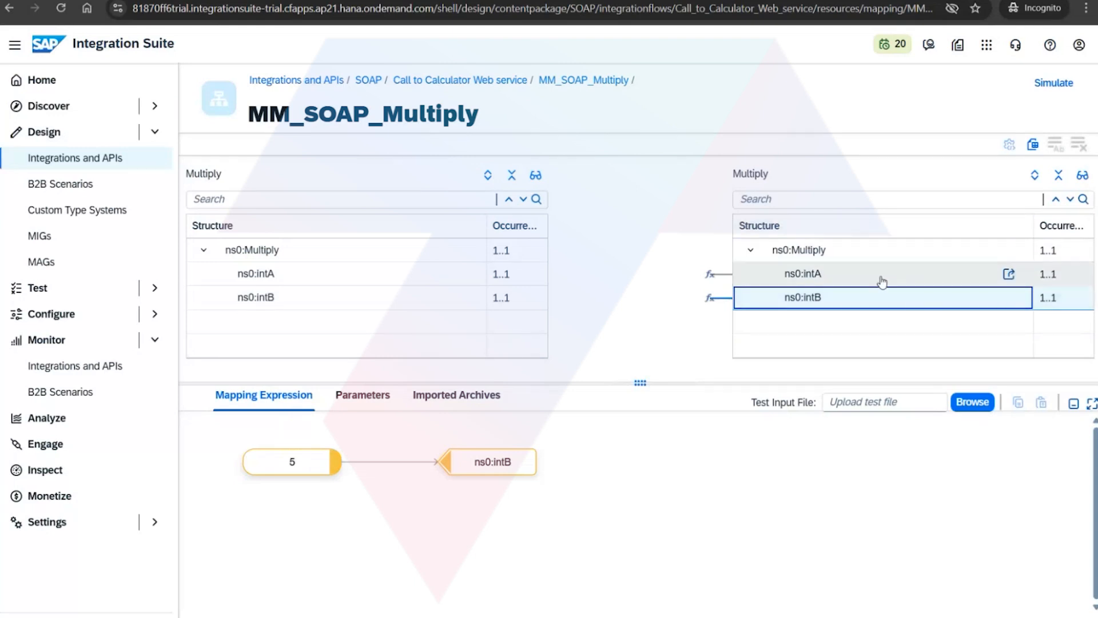
{"action": "left_click", "coordinate": [814, 279]}
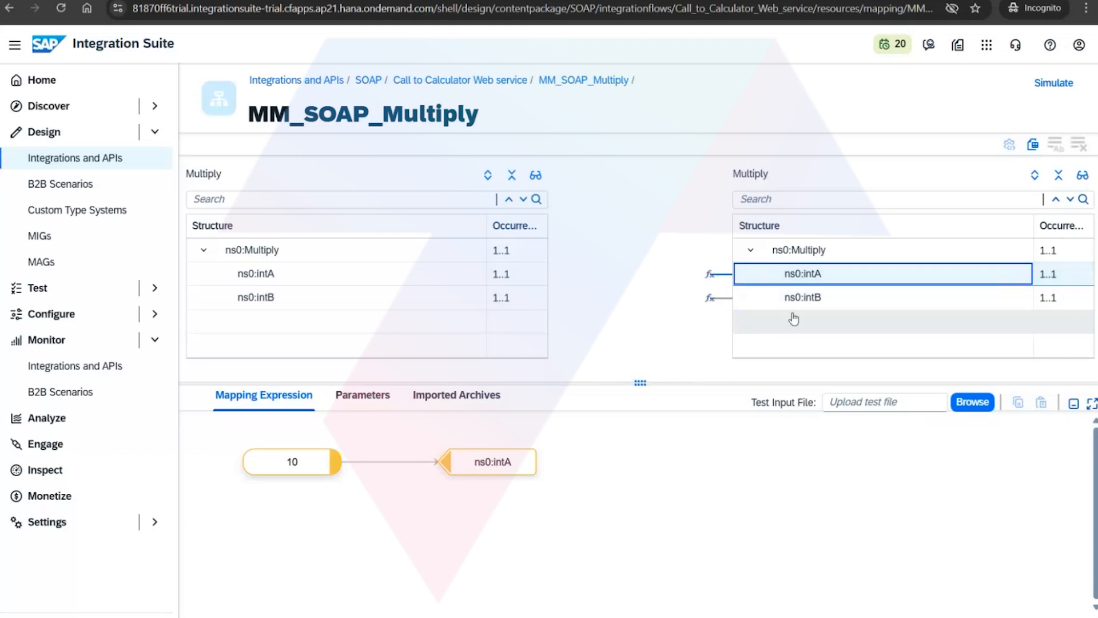
{"action": "mouse_move", "coordinate": [446, 463]}
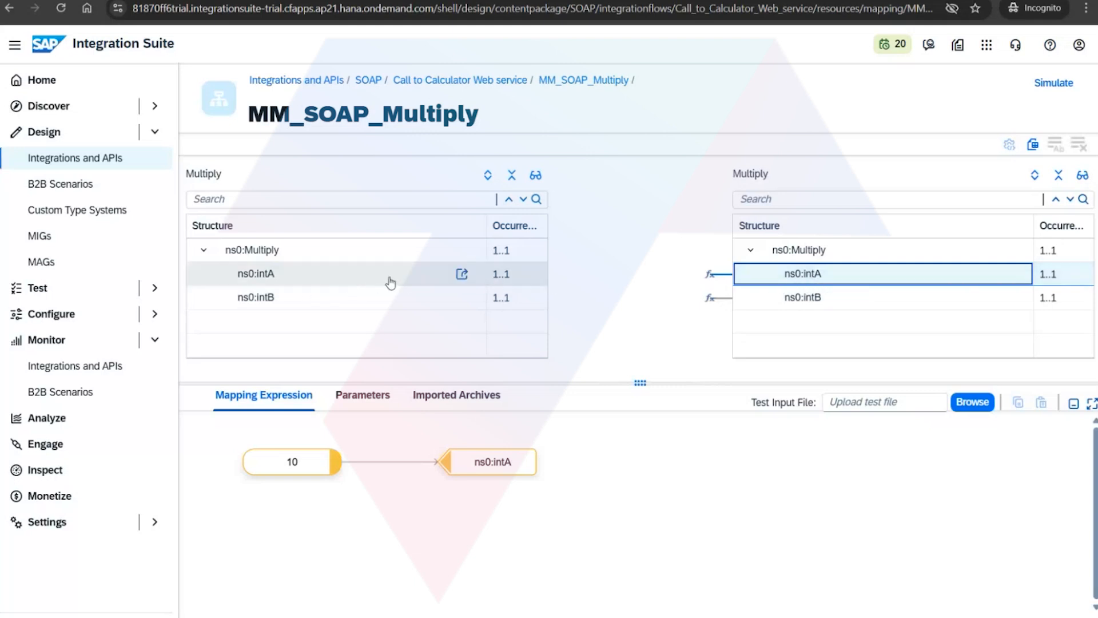
{"action": "left_click", "coordinate": [477, 279]}
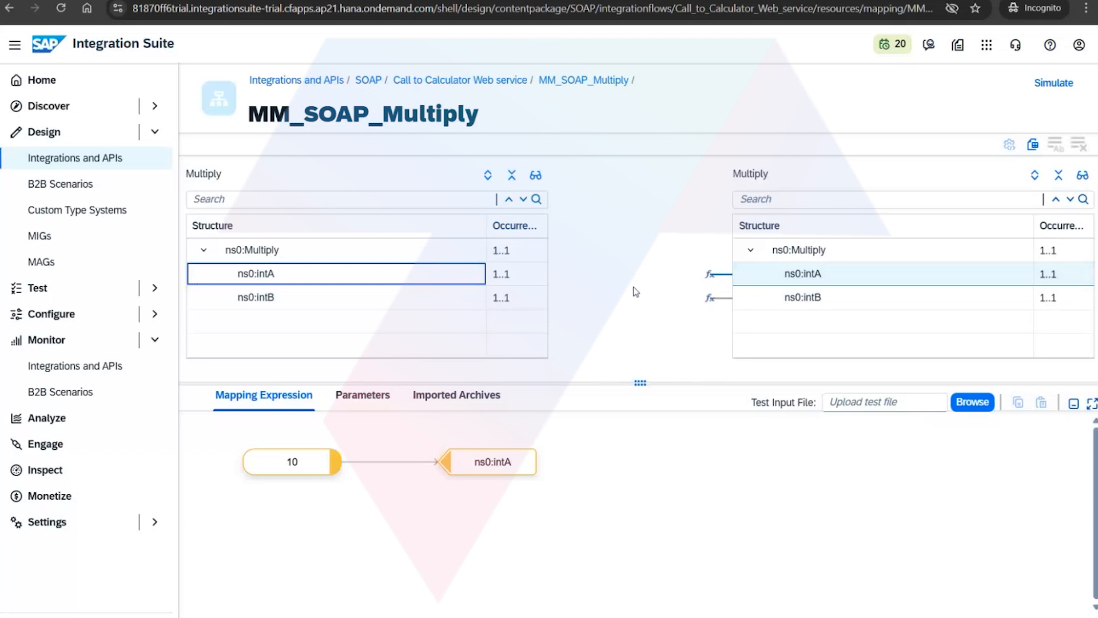
Put the Call to Calculator Web service flow into edit mode and open MM_SOAP_Multiply from its Message Mapping step
{"action": "left_click", "coordinate": [515, 85]}
{"action": "left_click", "coordinate": [910, 83]}
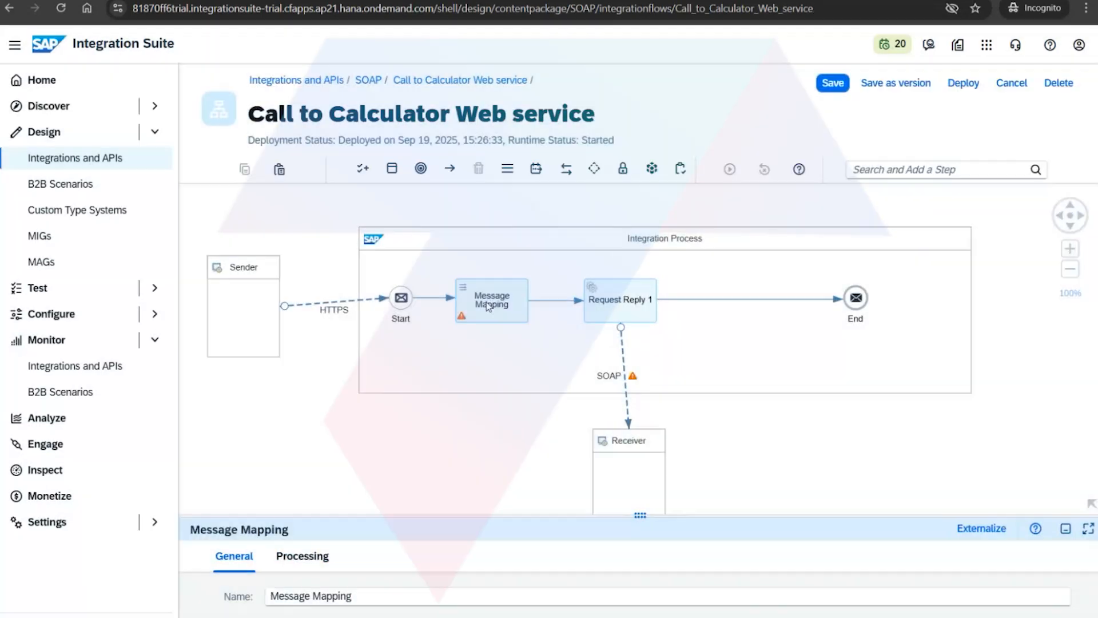
{"action": "left_click", "coordinate": [488, 306]}
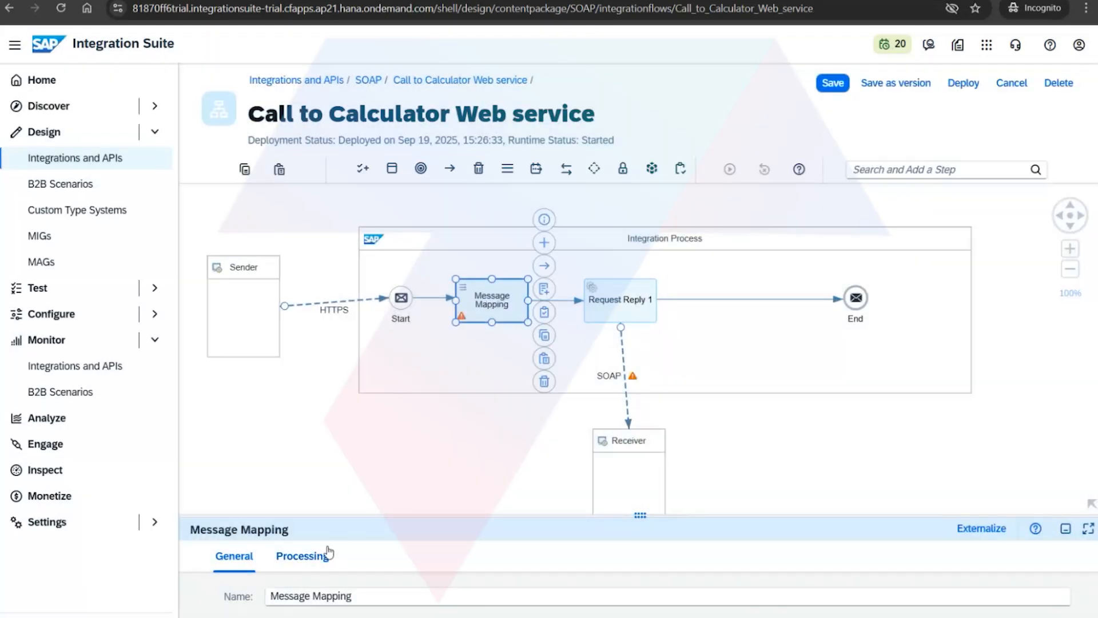
{"action": "left_click", "coordinate": [314, 559]}
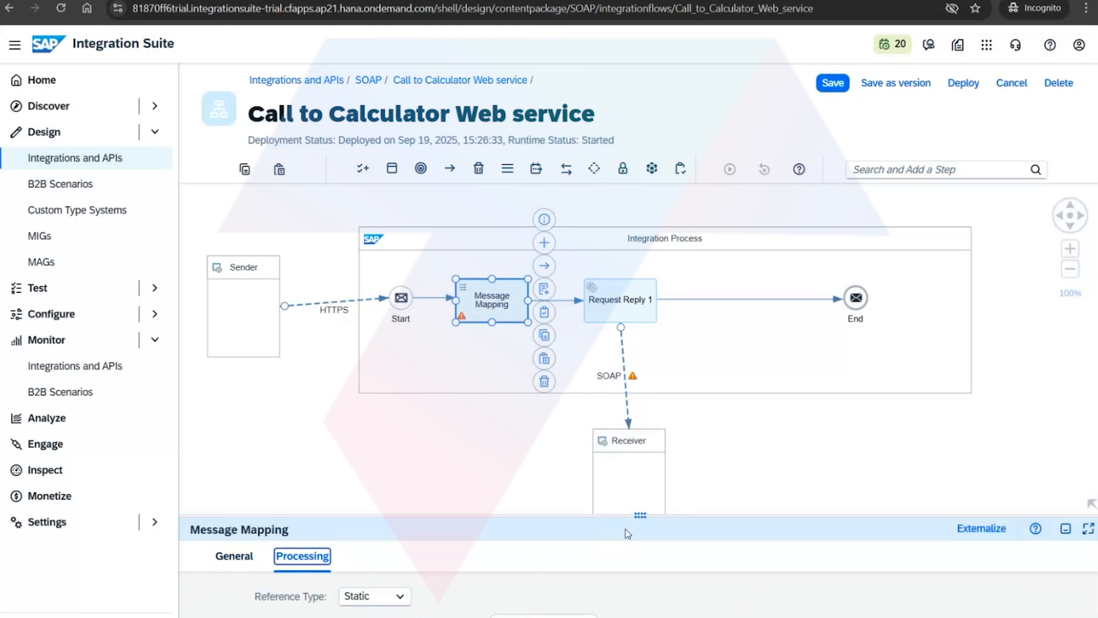
{"action": "left_click_drag", "start_coordinate": [639, 516], "coordinate": [664, 277]}
{"action": "left_click", "coordinate": [424, 383]}
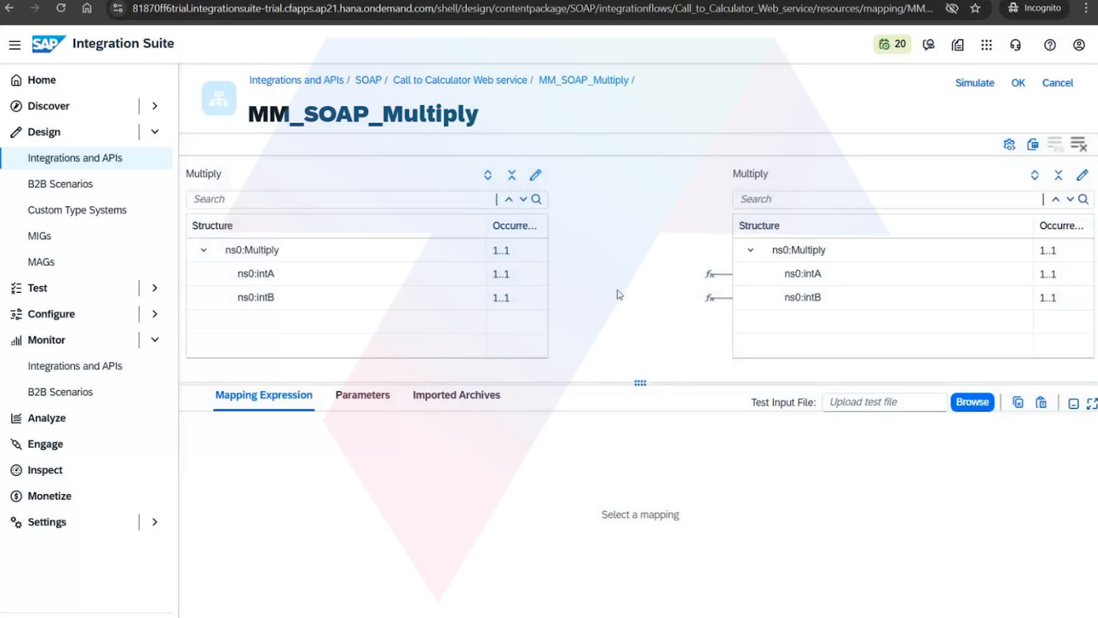
Remove the connection between the constant and target field intB in the mapping expression
{"action": "left_click", "coordinate": [708, 298]}
{"action": "double_click", "coordinate": [449, 458]}
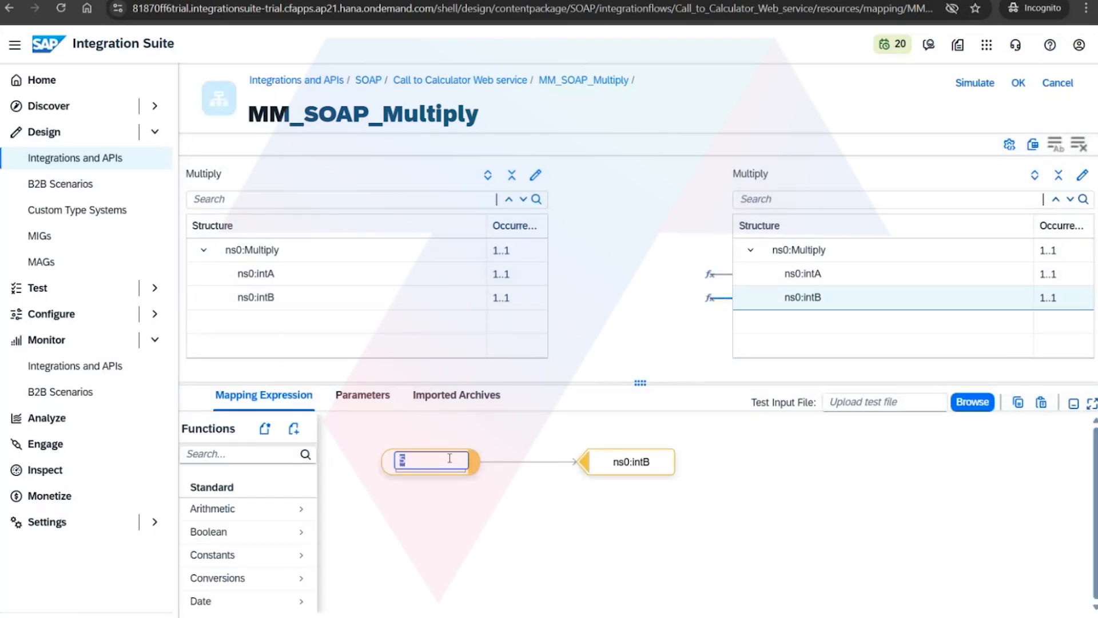
{"action": "left_click", "coordinate": [456, 528]}
{"action": "left_click", "coordinate": [488, 462]}
{"action": "left_click", "coordinate": [487, 450]}
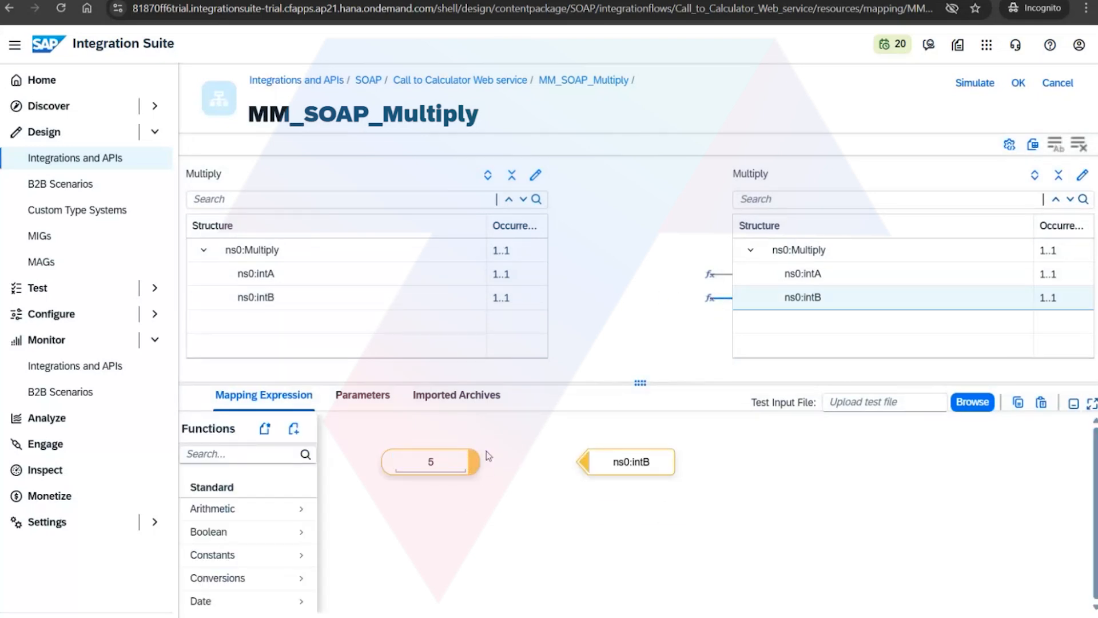
Select the intA mapping and open its constant for editing
{"action": "left_click", "coordinate": [713, 277]}
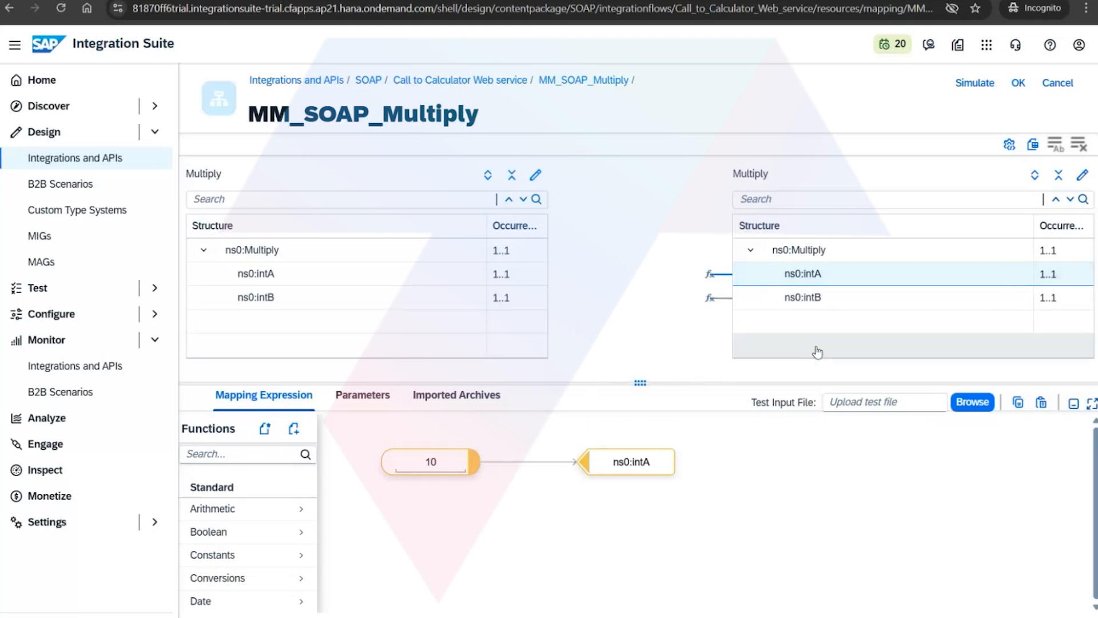
{"action": "left_click", "coordinate": [438, 455]}
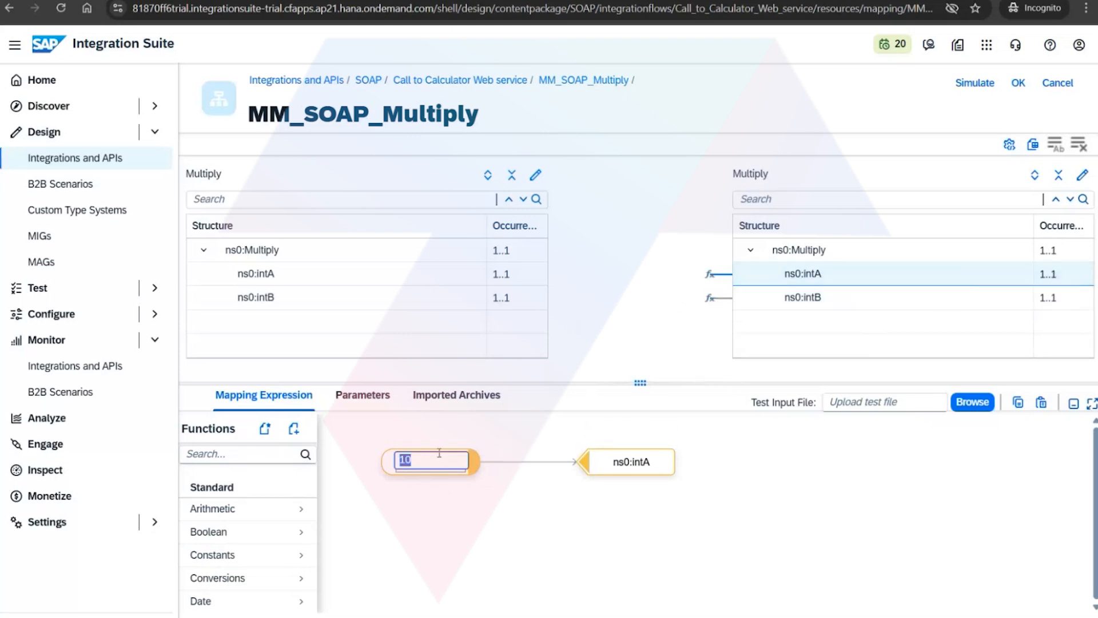
Disconnect the constant 10 from the target field ns0:intA and try to confirm the MM_SOAP_Multiply mapping
{"action": "left_click", "coordinate": [520, 490]}
{"action": "left_click", "coordinate": [482, 450]}
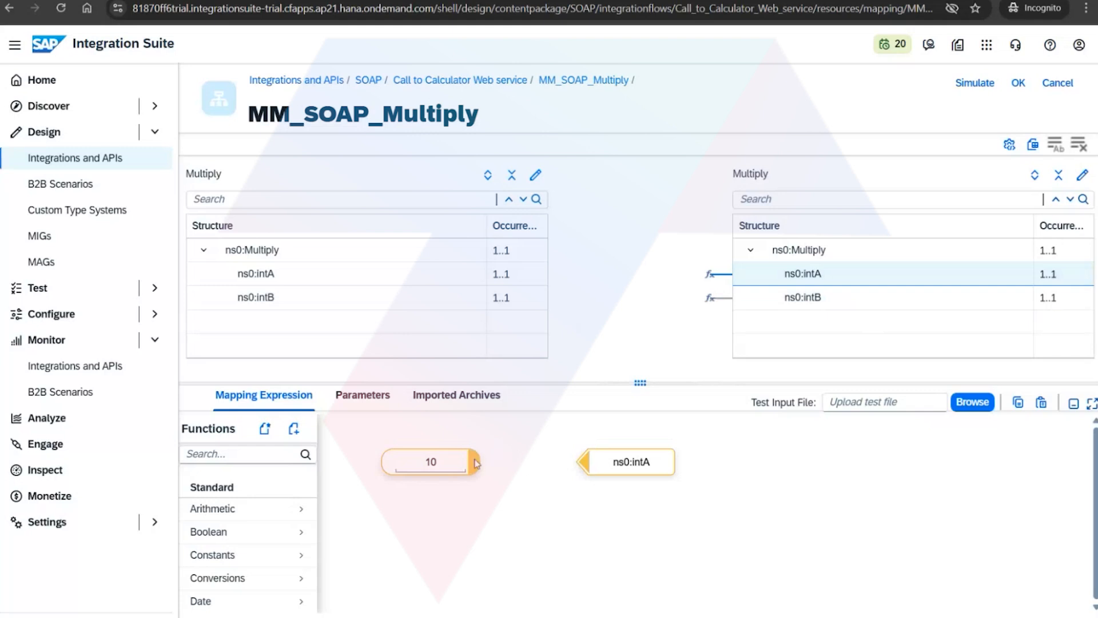
{"action": "left_click", "coordinate": [804, 273]}
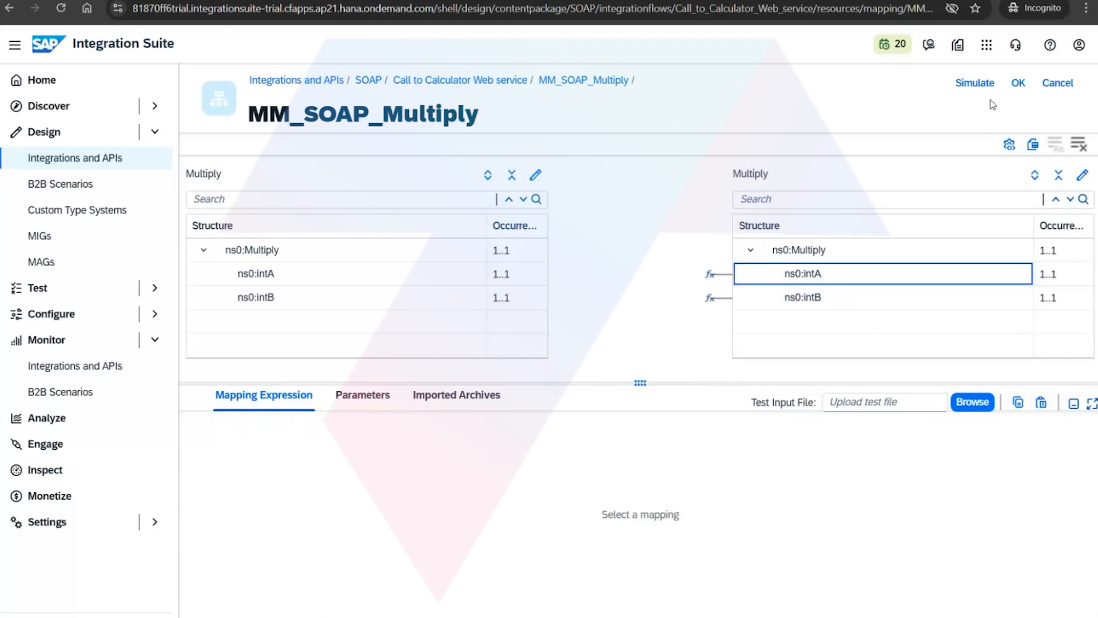
{"action": "left_click", "coordinate": [1018, 83]}
{"action": "left_click", "coordinate": [578, 359]}
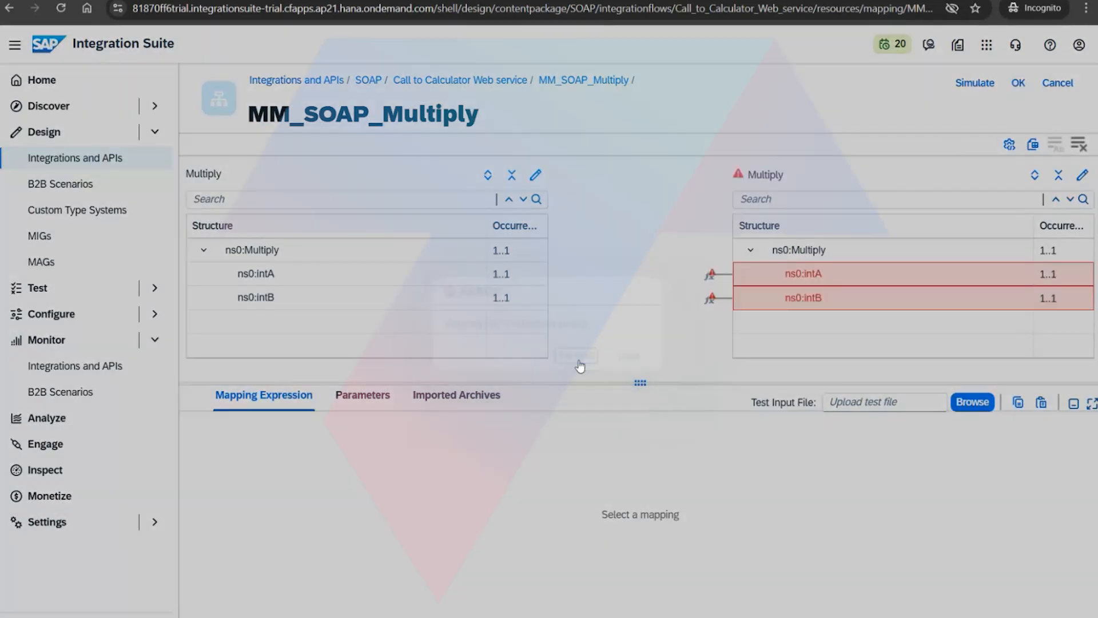
Map source ns0:intA and ns0:intB to the matching target fields and try to confirm the mapping
{"action": "left_click_drag", "start_coordinate": [461, 274], "coordinate": [762, 275]}
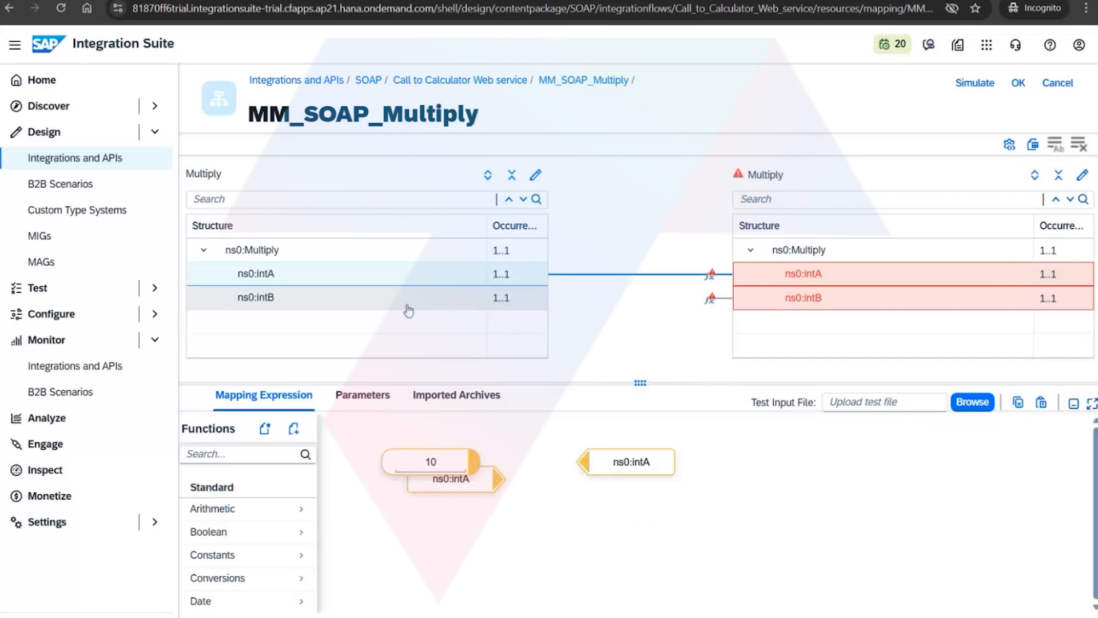
{"action": "left_click_drag", "start_coordinate": [409, 311], "coordinate": [775, 302]}
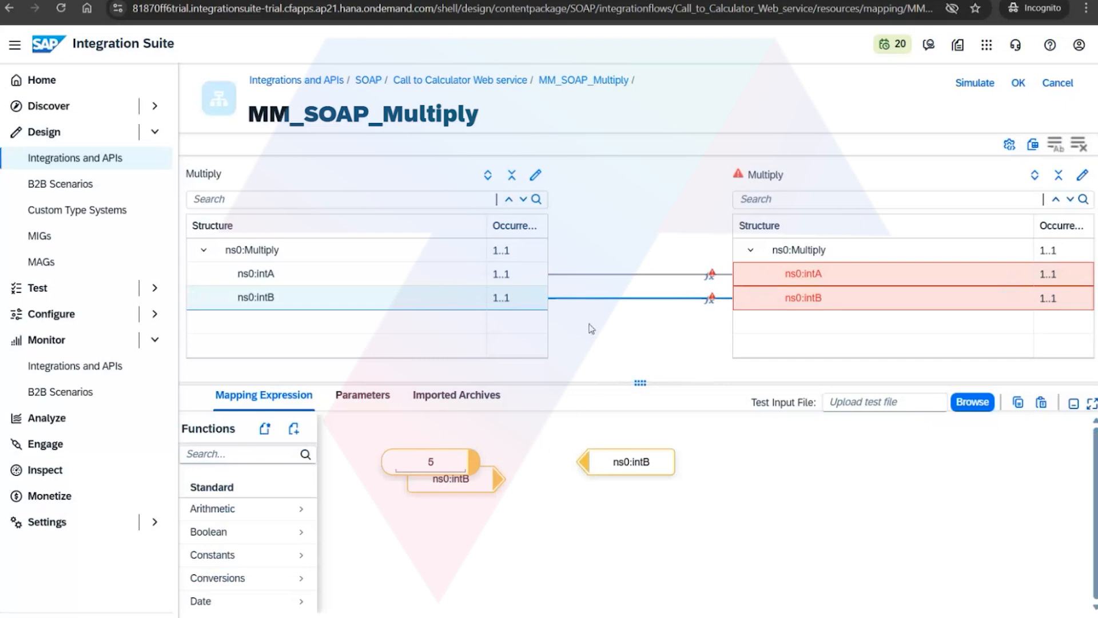
{"action": "left_click", "coordinate": [1018, 83]}
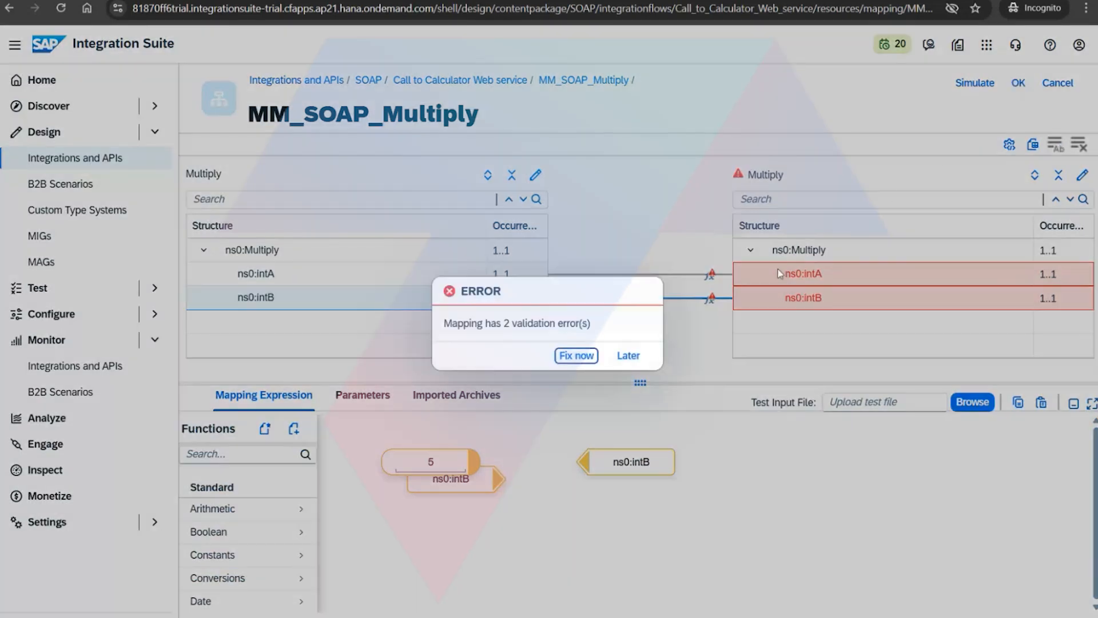
{"action": "left_click", "coordinate": [583, 354]}
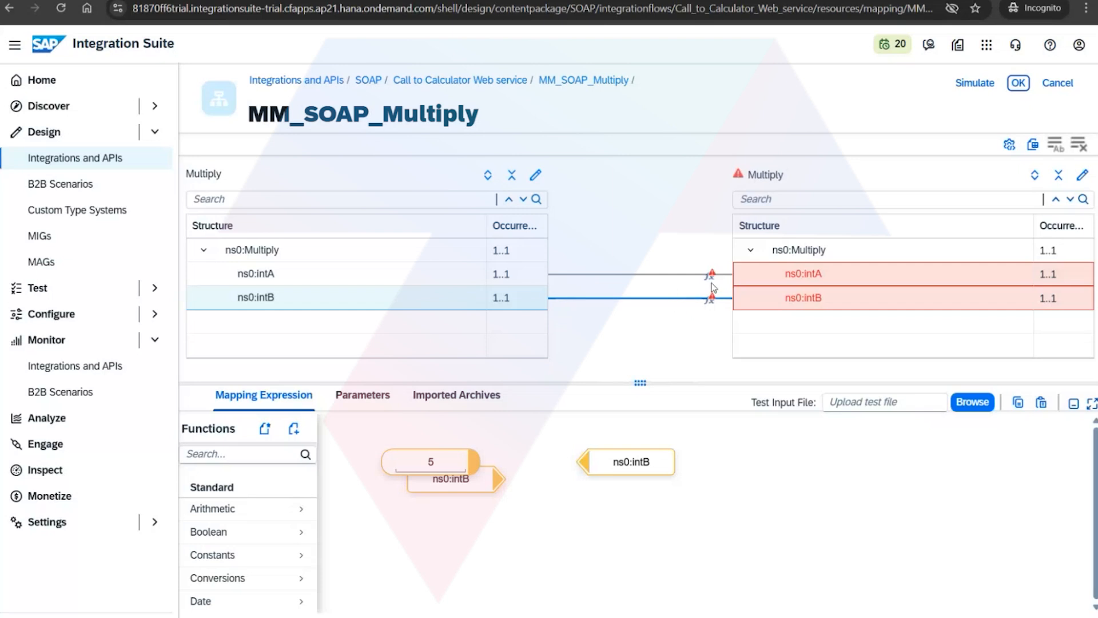
Check the ns0:intA mapping expression and confirm the mapping, leaving the validation errors for another time
{"action": "left_click", "coordinate": [723, 277]}
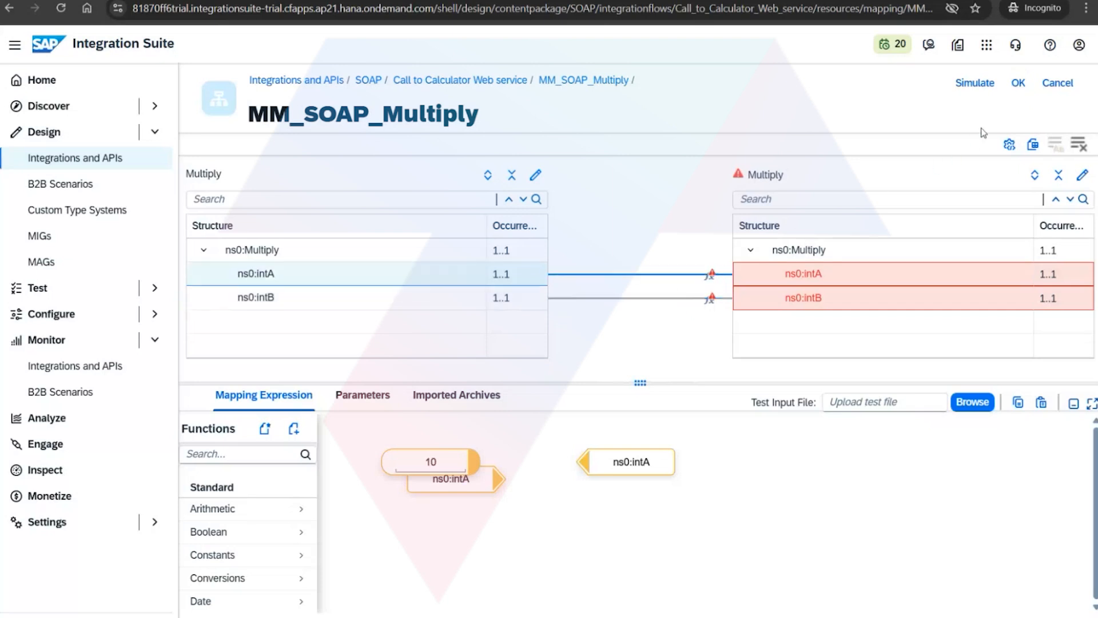
{"action": "left_click", "coordinate": [1018, 84]}
{"action": "left_click", "coordinate": [626, 356]}
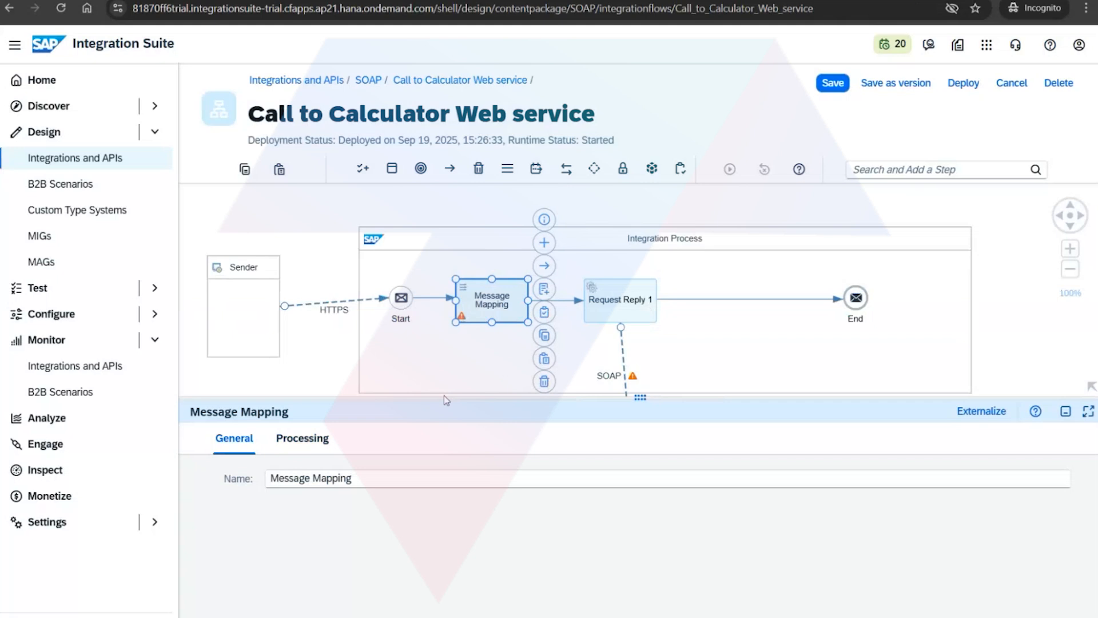
Reopen the MM_SOAP_Multiply mapping, map ns1:intA and ns1:intB to their matching target fields, and review both expressions
{"action": "left_click", "coordinate": [303, 439]}
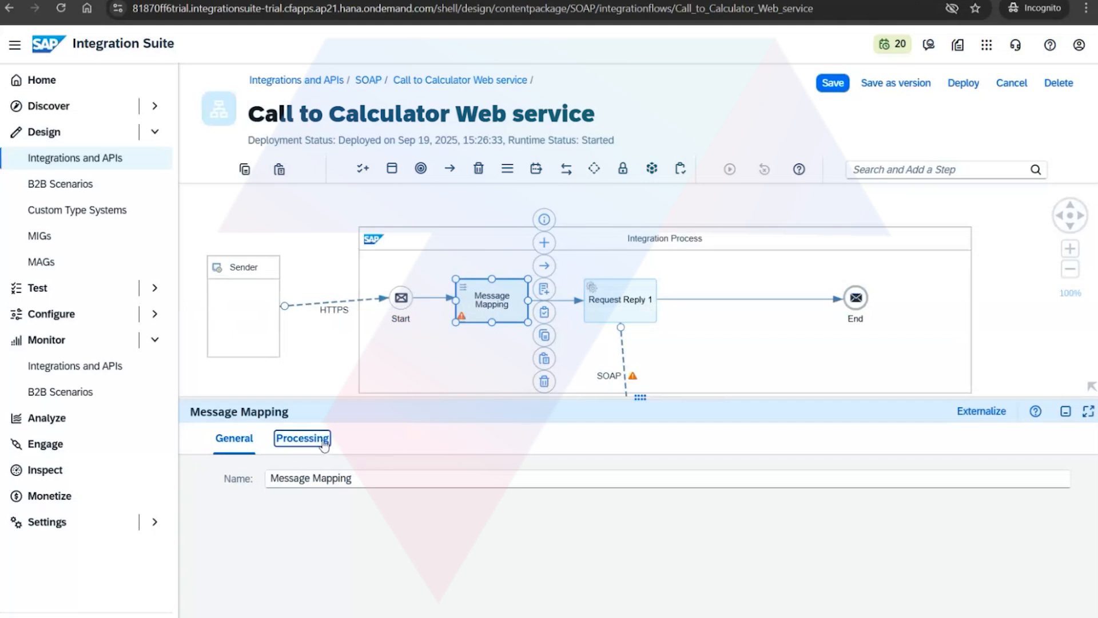
{"action": "left_click", "coordinate": [393, 502]}
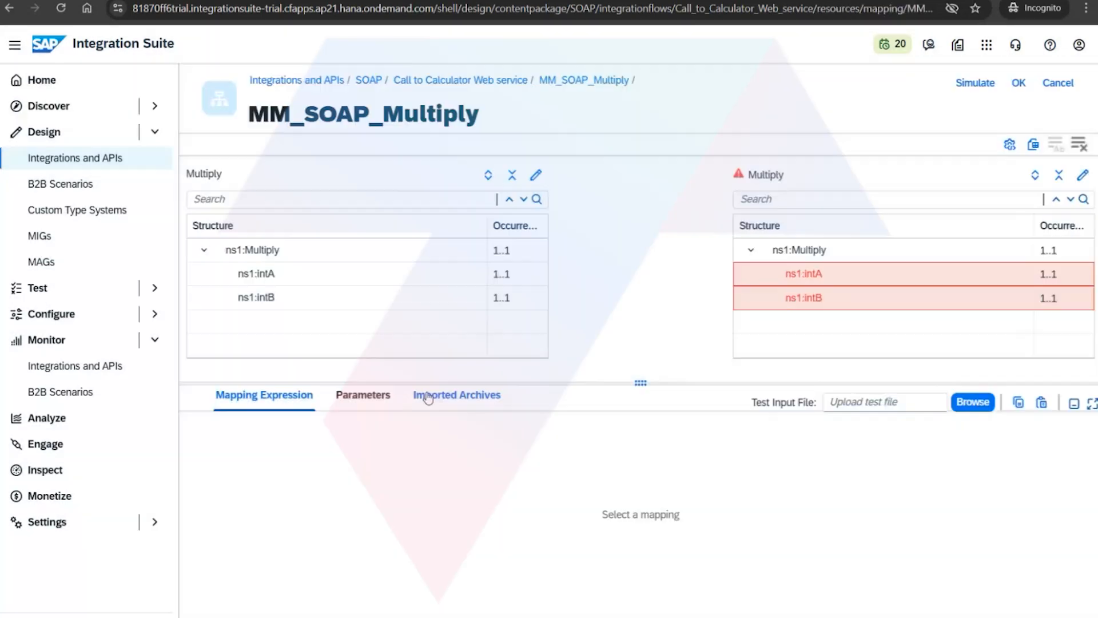
{"action": "left_click_drag", "start_coordinate": [405, 270], "coordinate": [1005, 272]}
{"action": "left_click_drag", "start_coordinate": [506, 307], "coordinate": [1009, 298]}
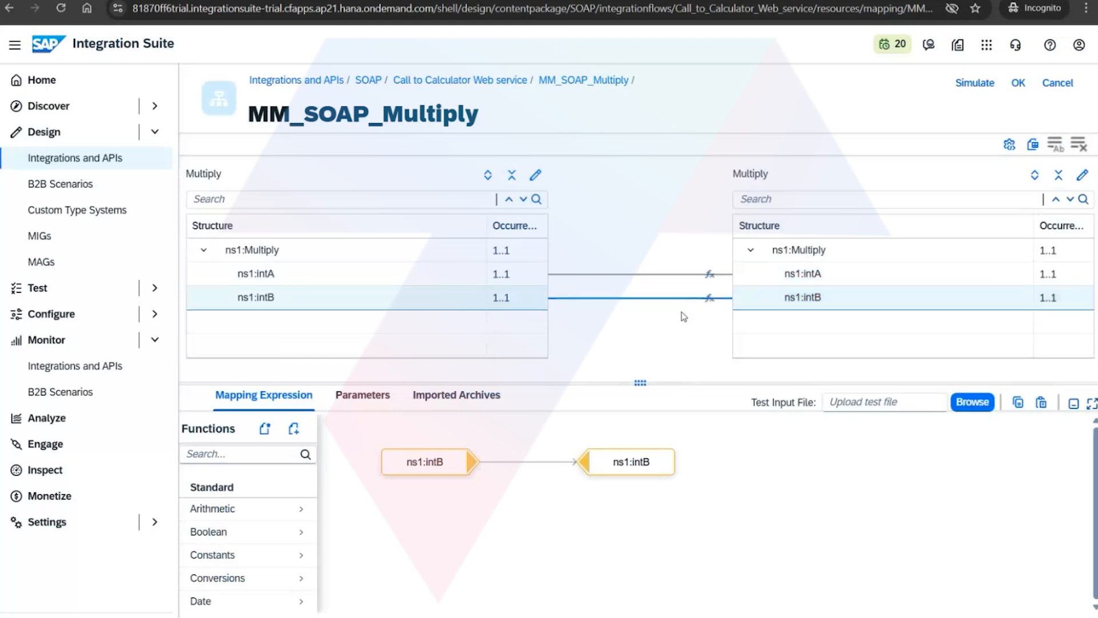
{"action": "left_click", "coordinate": [409, 274]}
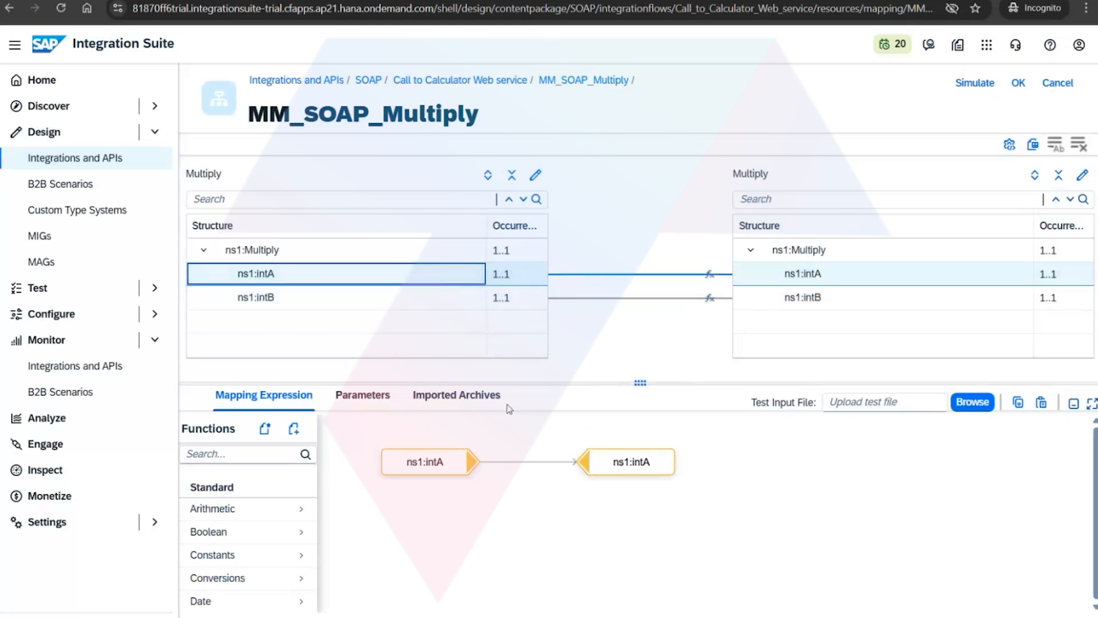
{"action": "left_click", "coordinate": [456, 298]}
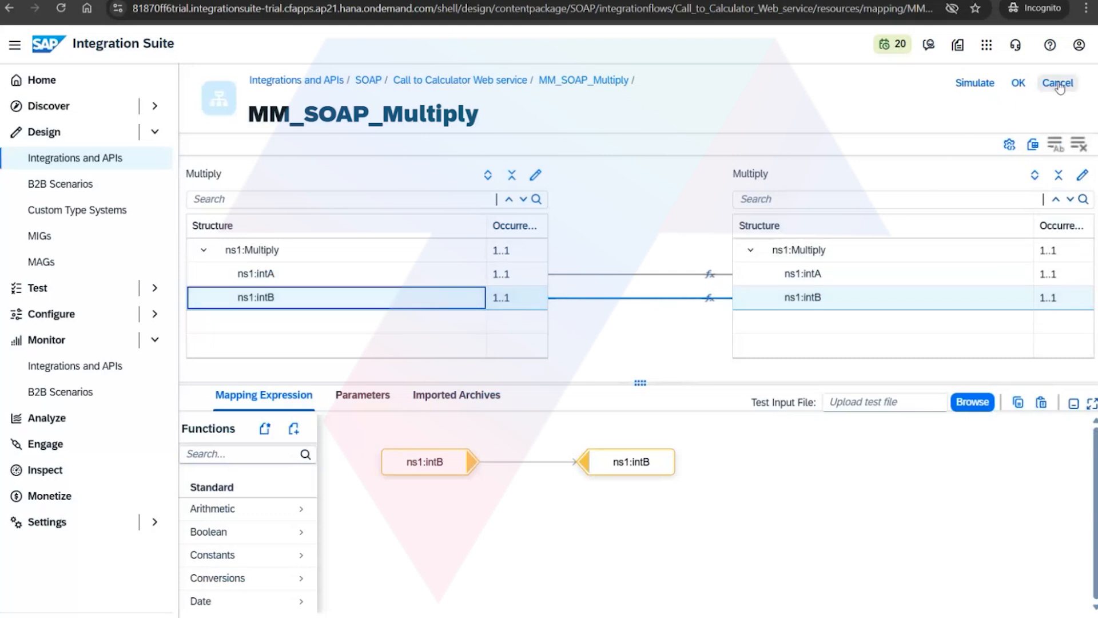
{"action": "left_click", "coordinate": [1058, 84]}
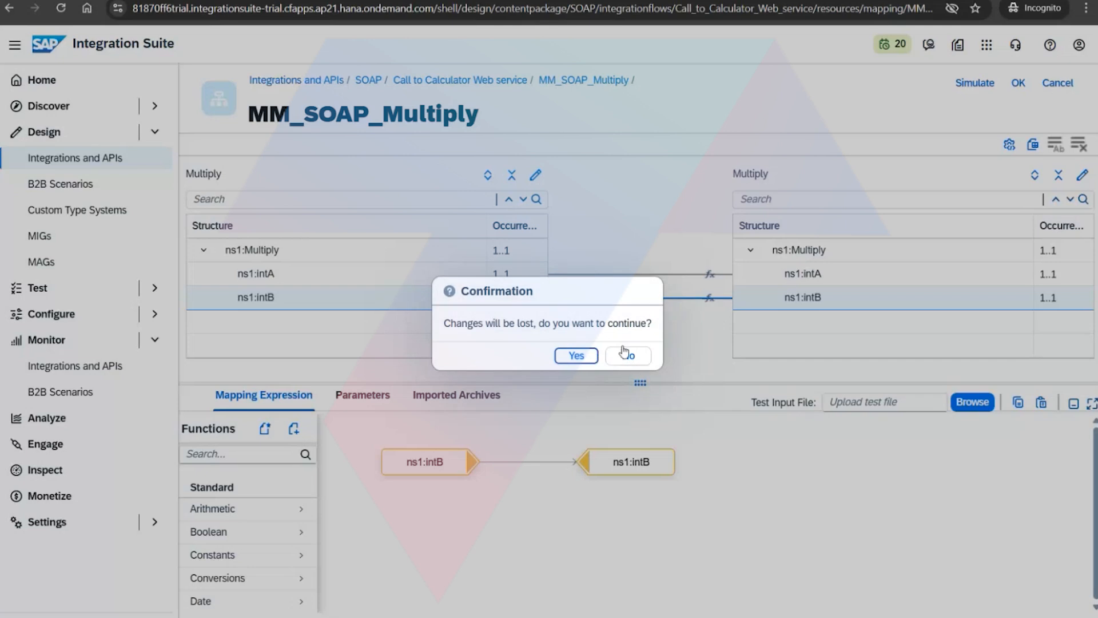
{"action": "left_click", "coordinate": [628, 356]}
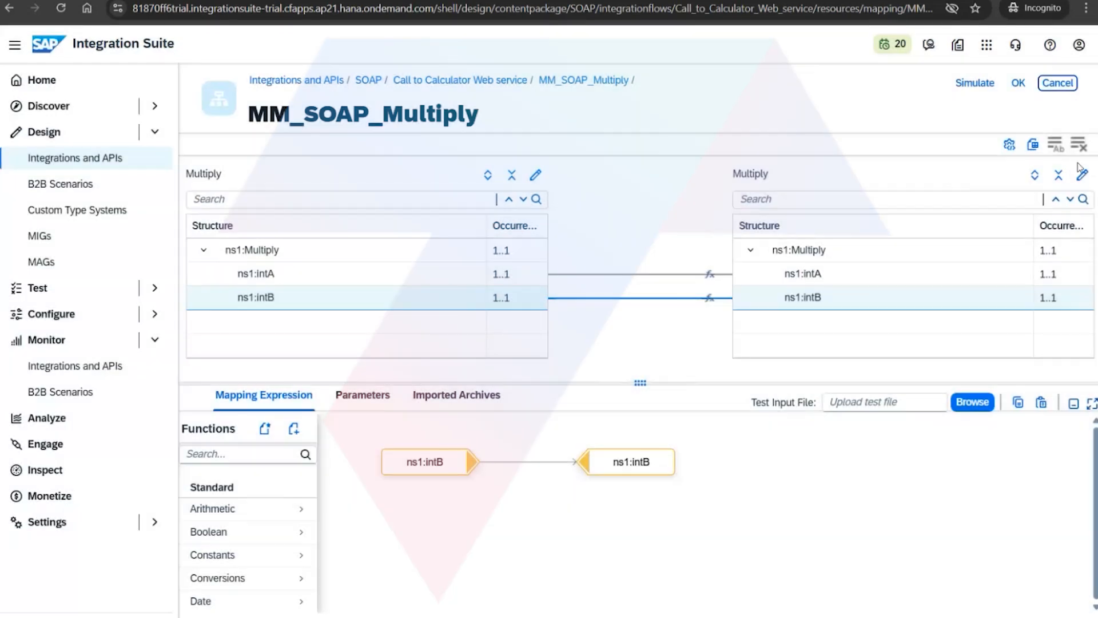
Add the Add element from Calculator.wsdl as another target message of the mapping
{"action": "left_click", "coordinate": [1081, 176]}
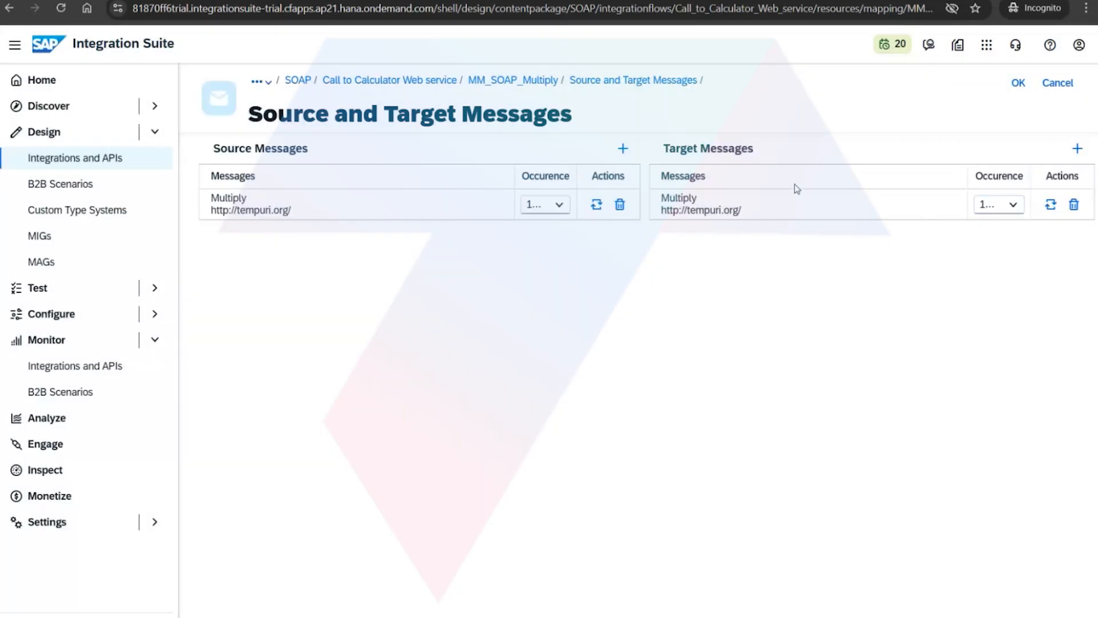
{"action": "left_click", "coordinate": [1077, 148]}
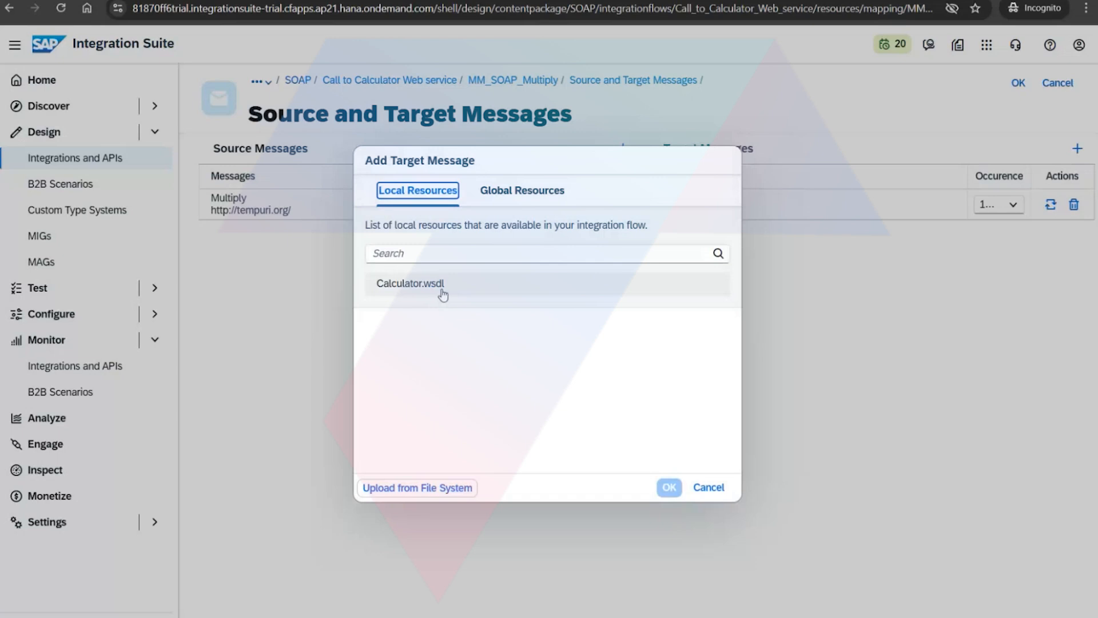
{"action": "left_click", "coordinate": [442, 294]}
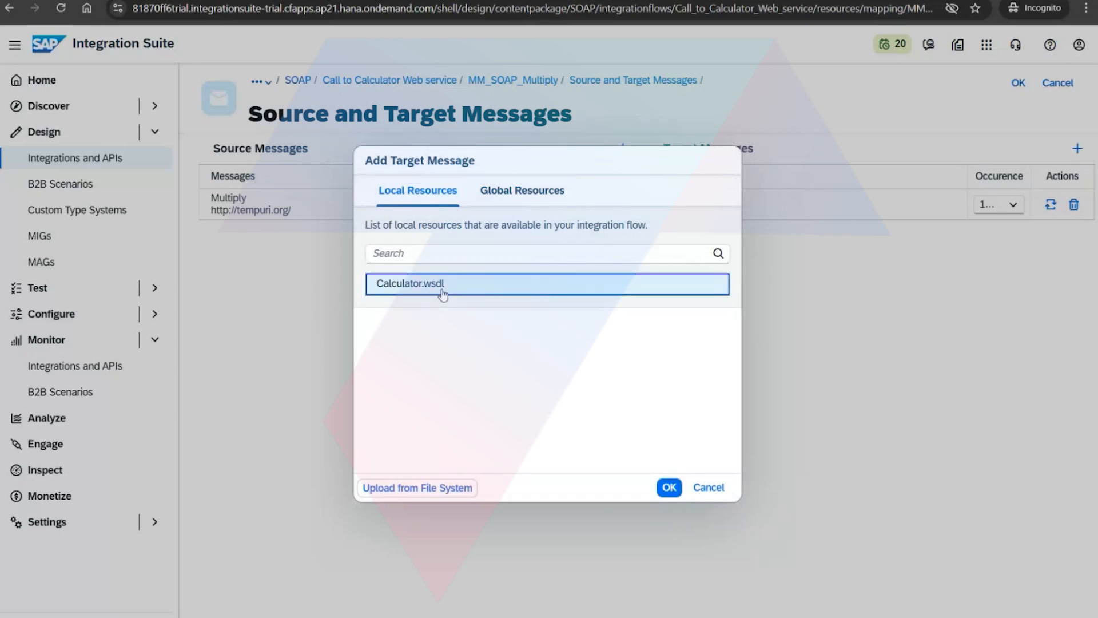
{"action": "left_click", "coordinate": [678, 487]}
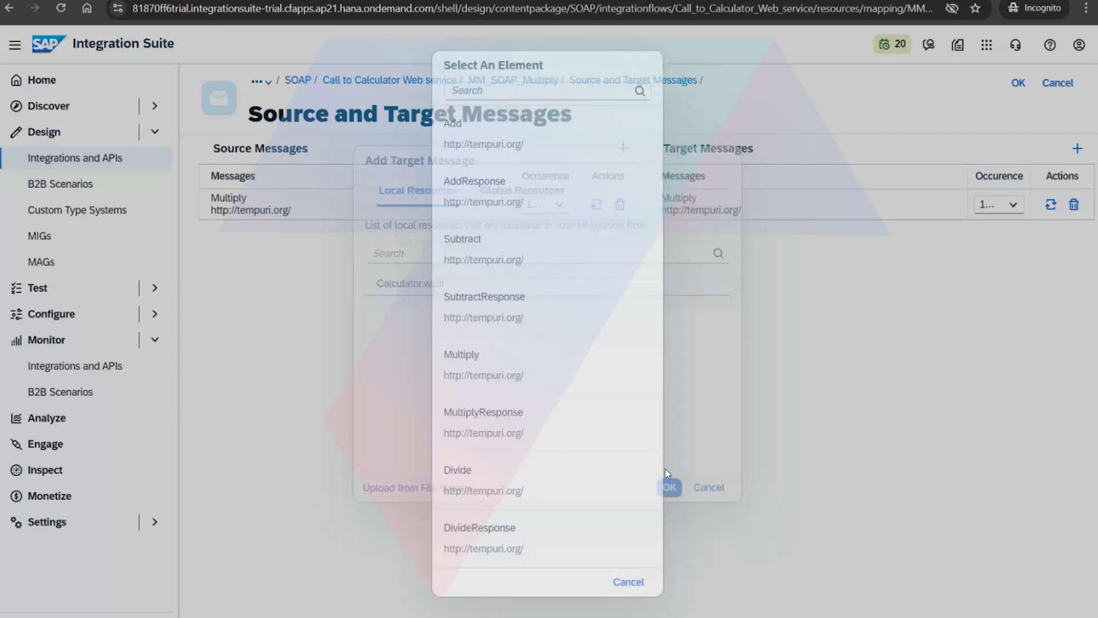
{"action": "left_click", "coordinate": [576, 160]}
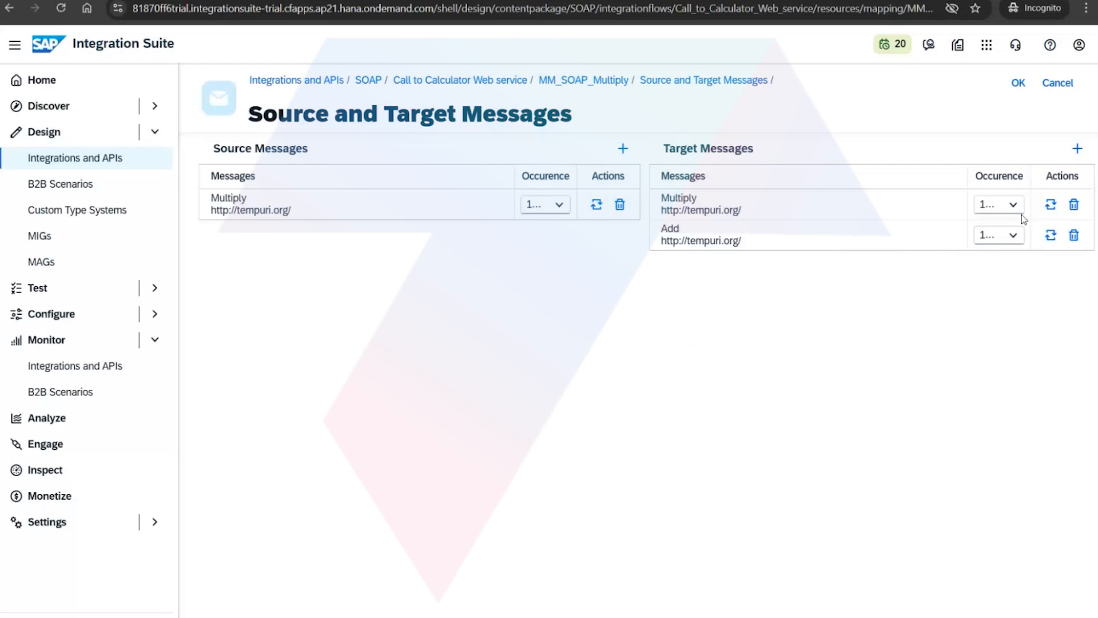
Add the Subtract element from Calculator.wsdl as a further target message
{"action": "left_click", "coordinate": [1077, 149]}
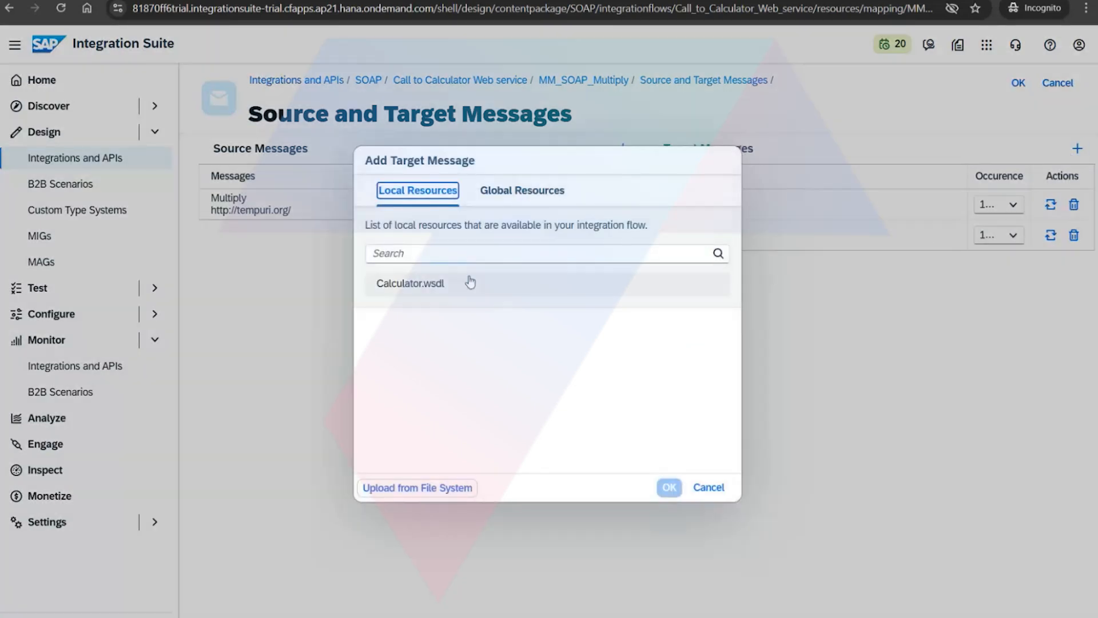
{"action": "left_click", "coordinate": [456, 284]}
{"action": "left_click", "coordinate": [667, 487]}
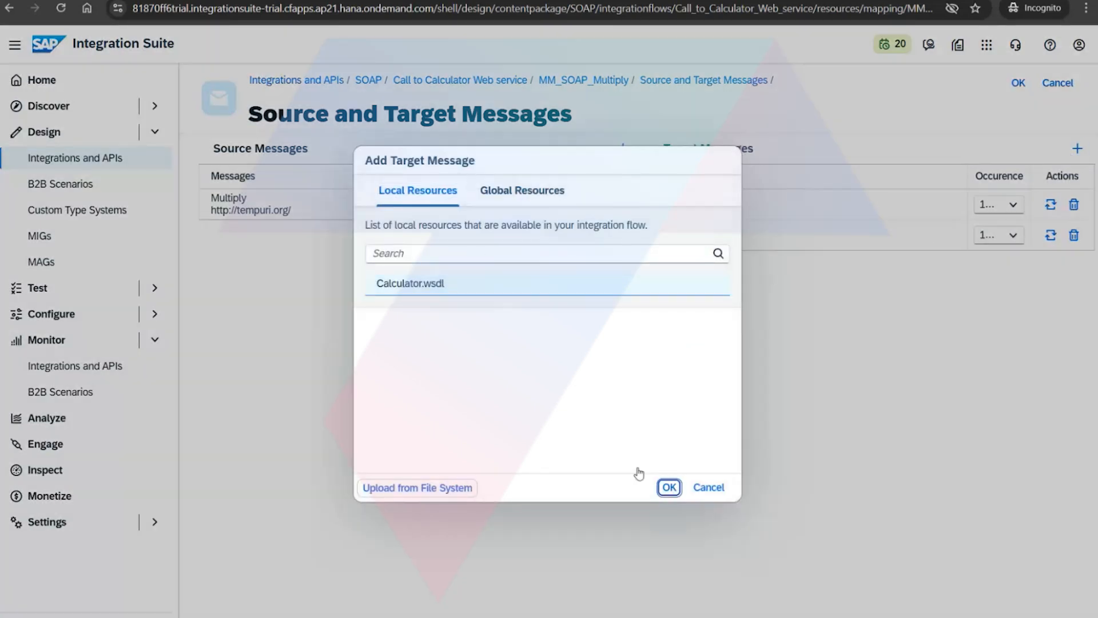
{"action": "left_click", "coordinate": [497, 251]}
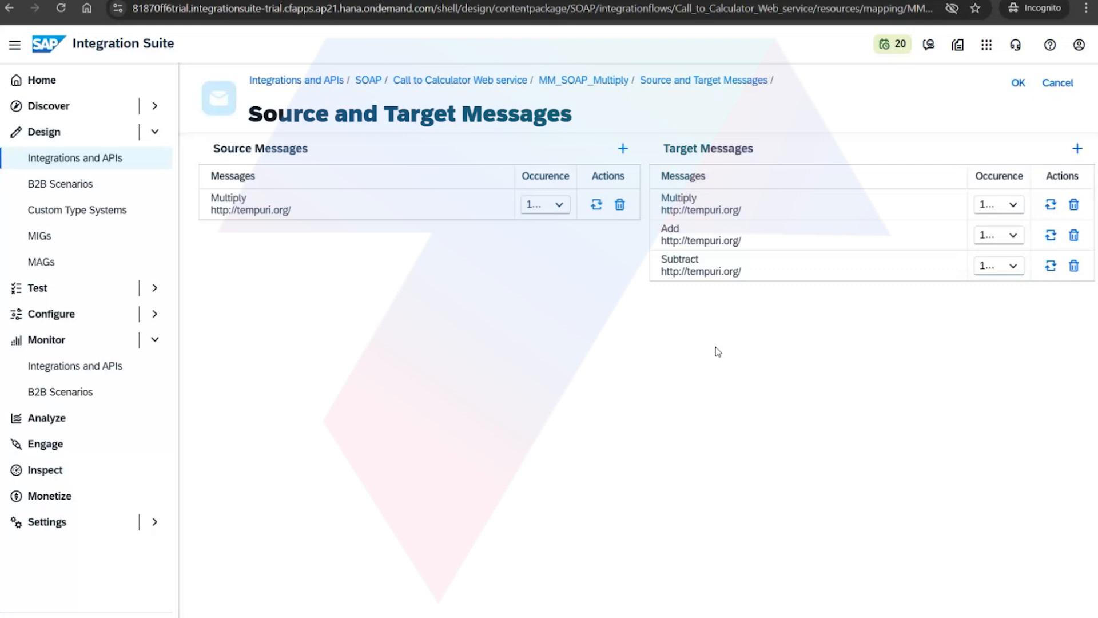
Discard the target message and mapping changes, and leave the integration flow's edit mode without saving
{"action": "left_click", "coordinate": [1059, 84]}
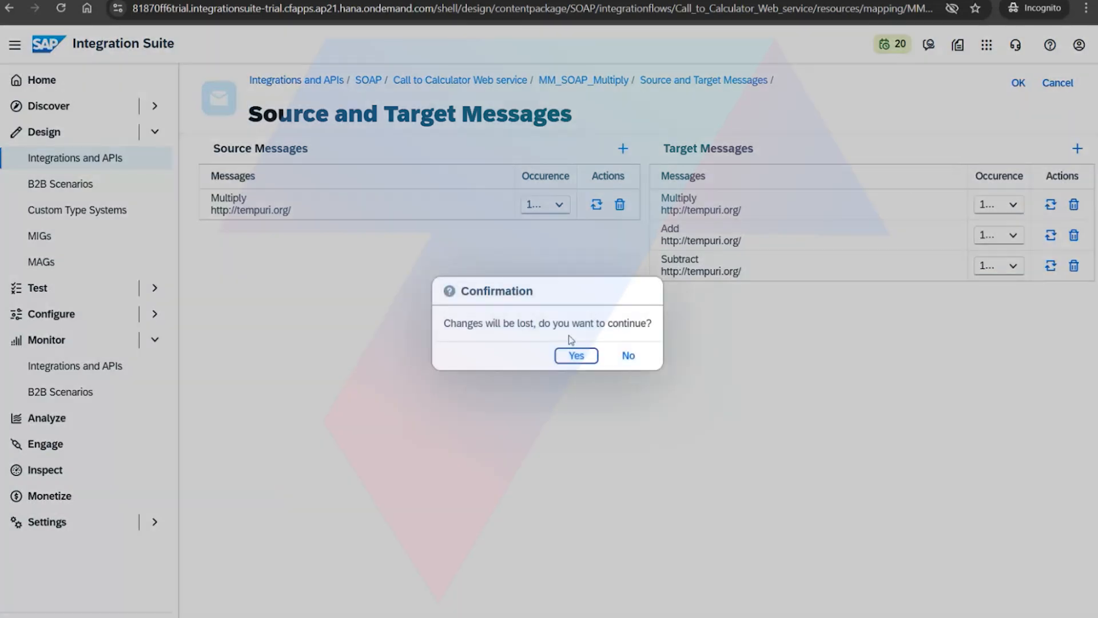
{"action": "left_click", "coordinate": [575, 355]}
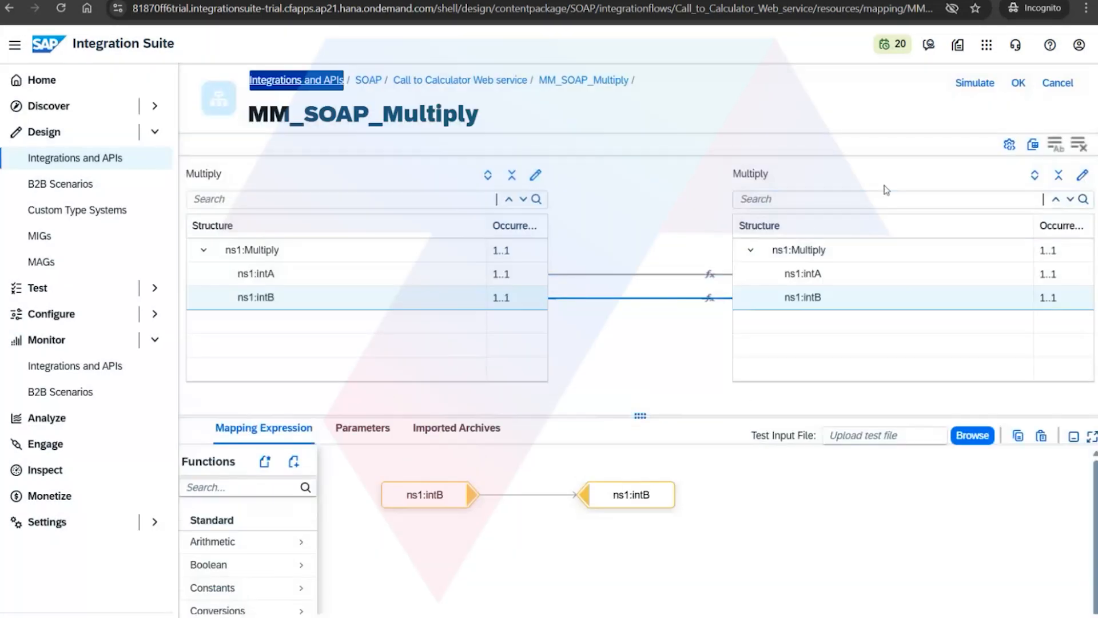
{"action": "left_click", "coordinate": [1058, 83]}
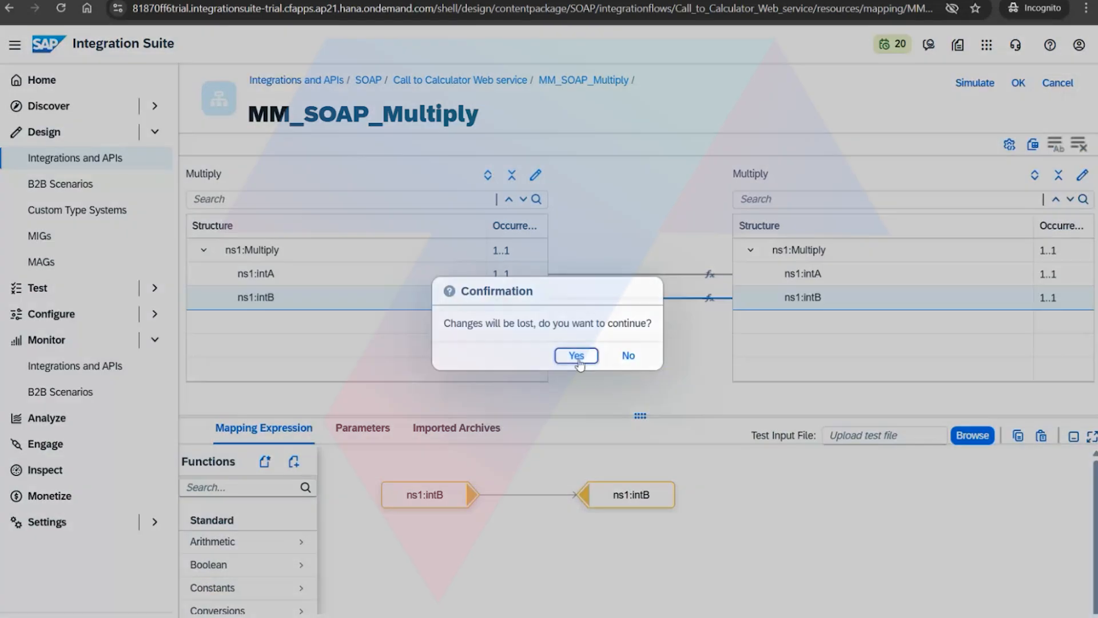
{"action": "left_click", "coordinate": [576, 356]}
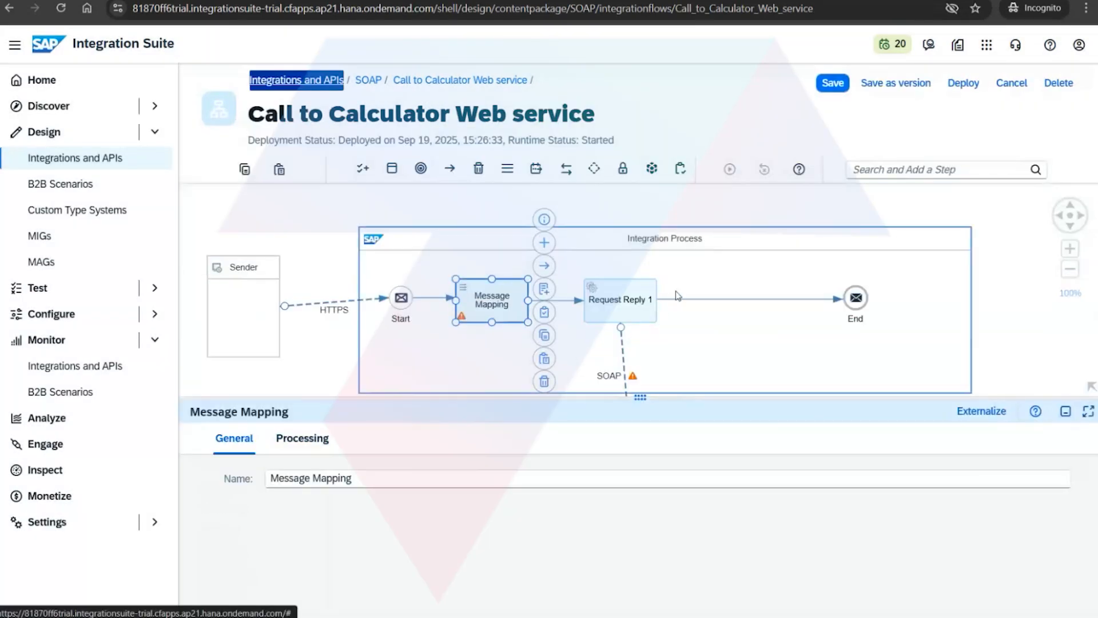
{"action": "left_click", "coordinate": [1010, 83]}
{"action": "left_click", "coordinate": [640, 357]}
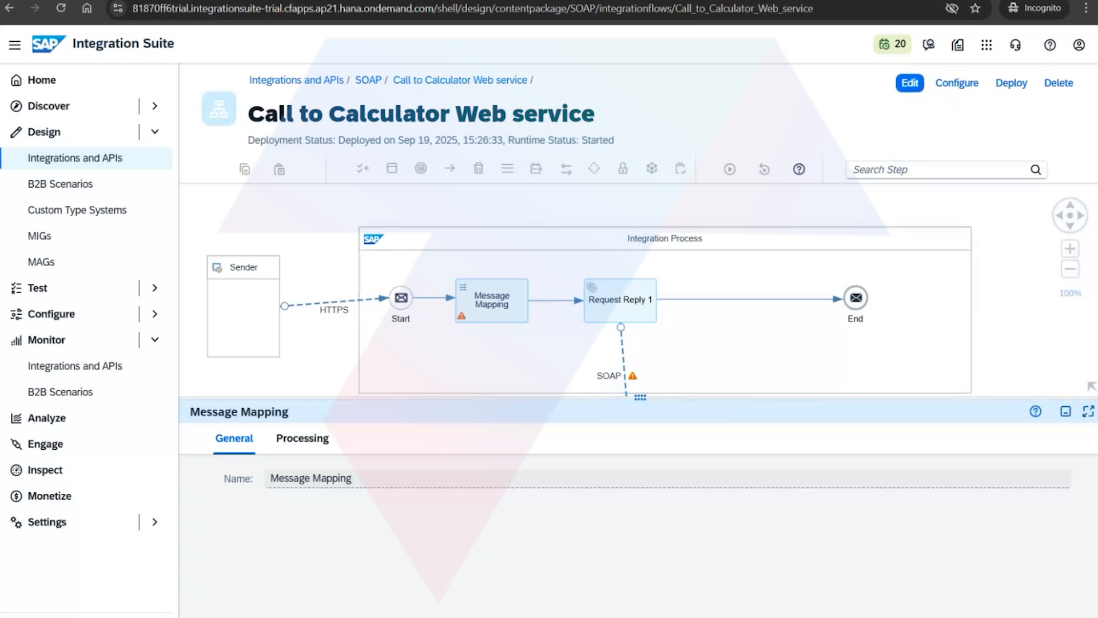
Switch to Postman and examine the Call_To_Calci_WS response status, format options and MultiplyResult element
{"action": "key", "text": "alt+Tab"}
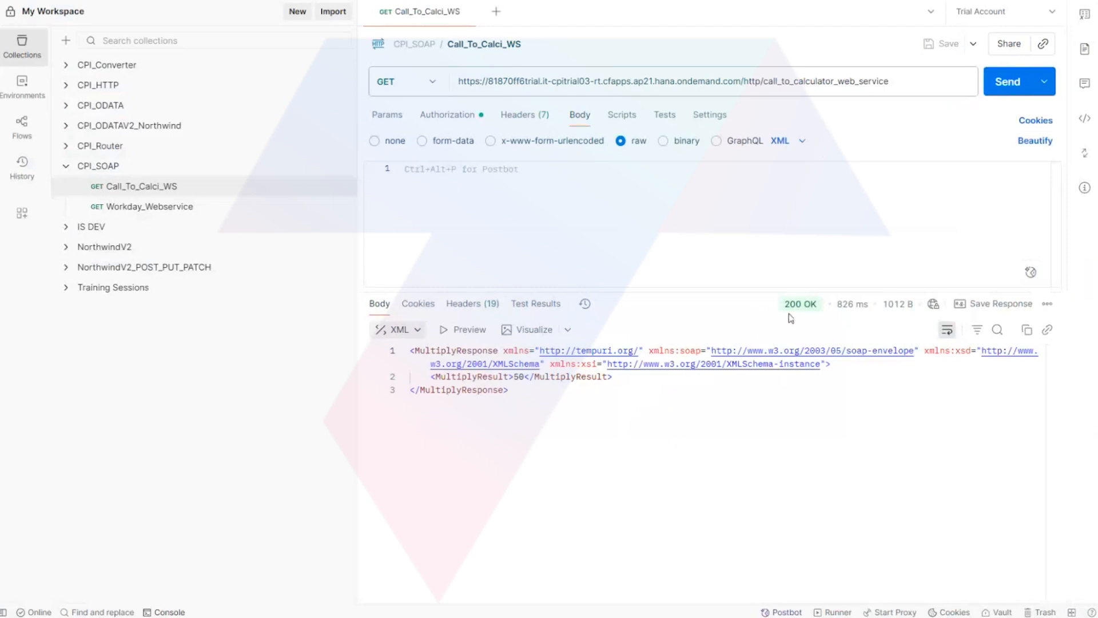
{"action": "mouse_move", "coordinate": [793, 310]}
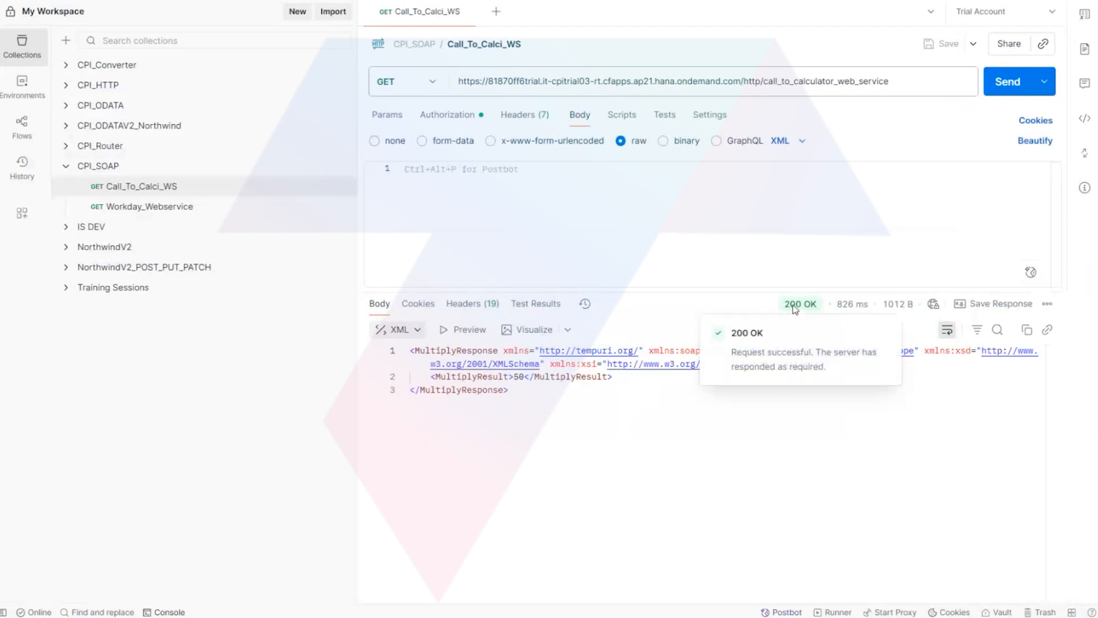
{"action": "left_click", "coordinate": [416, 332]}
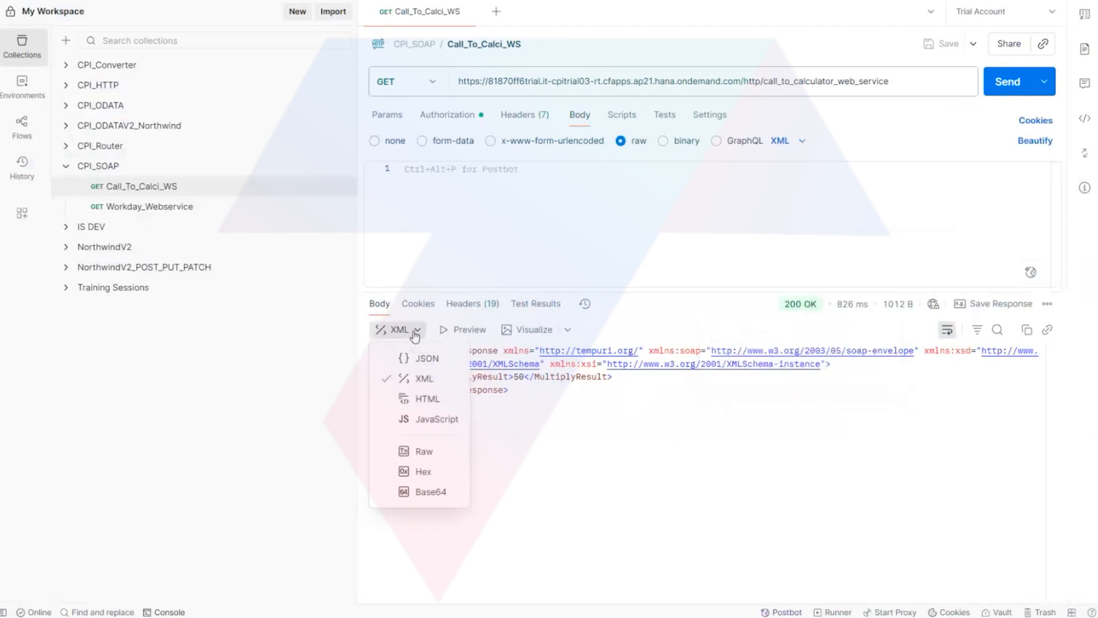
{"action": "left_click", "coordinate": [543, 413]}
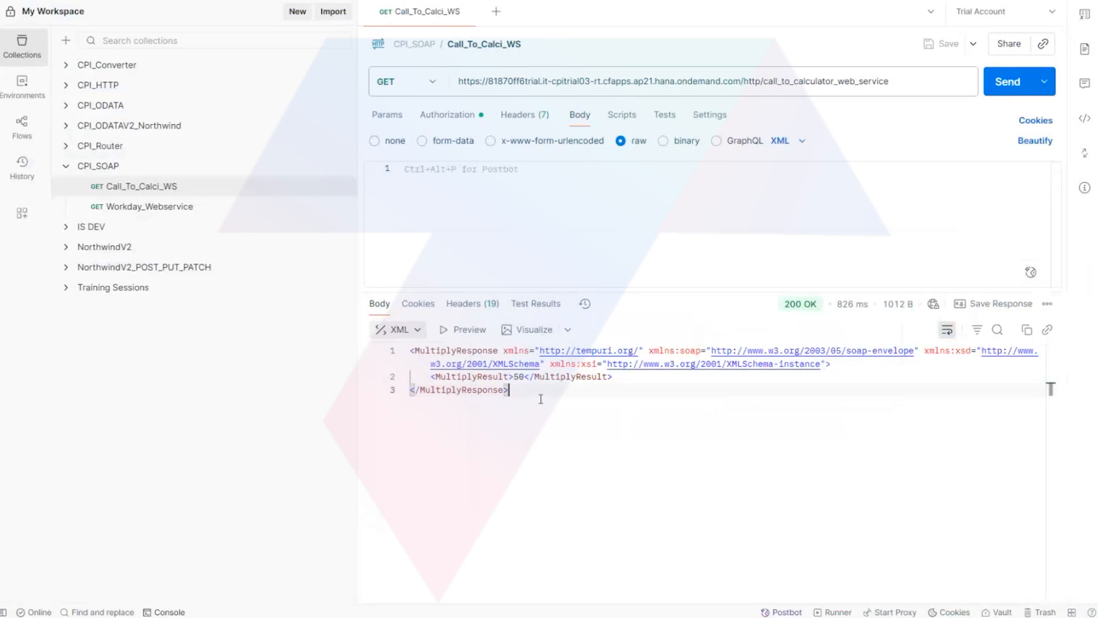
{"action": "left_click_drag", "start_coordinate": [627, 375], "coordinate": [432, 381]}
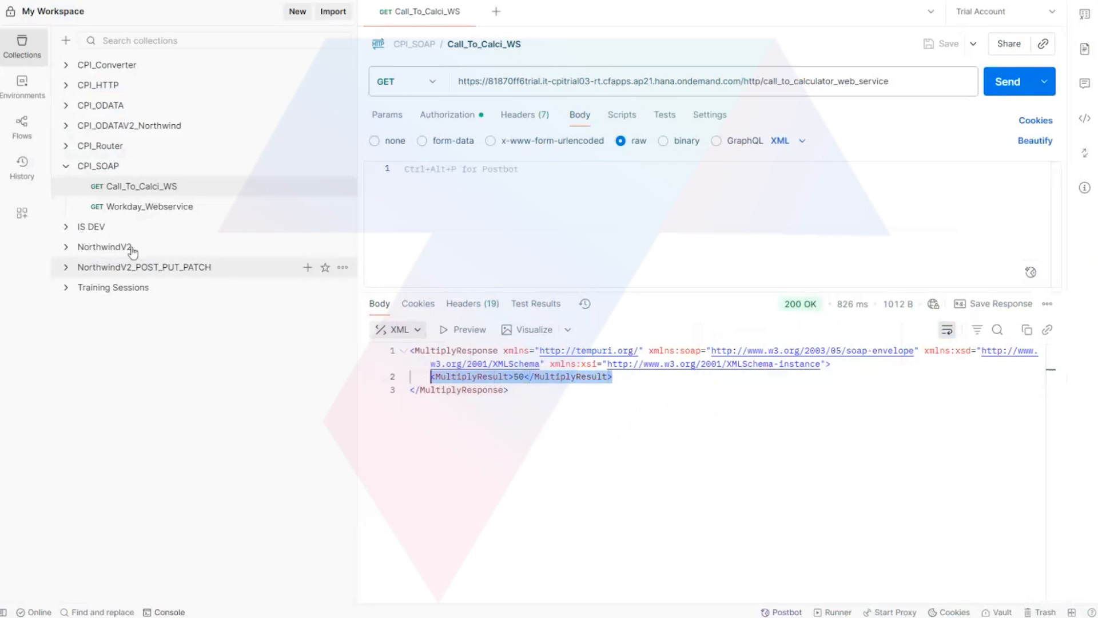
Open the Workday_Webservice request in the CPI_SOAP collection
{"action": "left_click", "coordinate": [125, 209]}
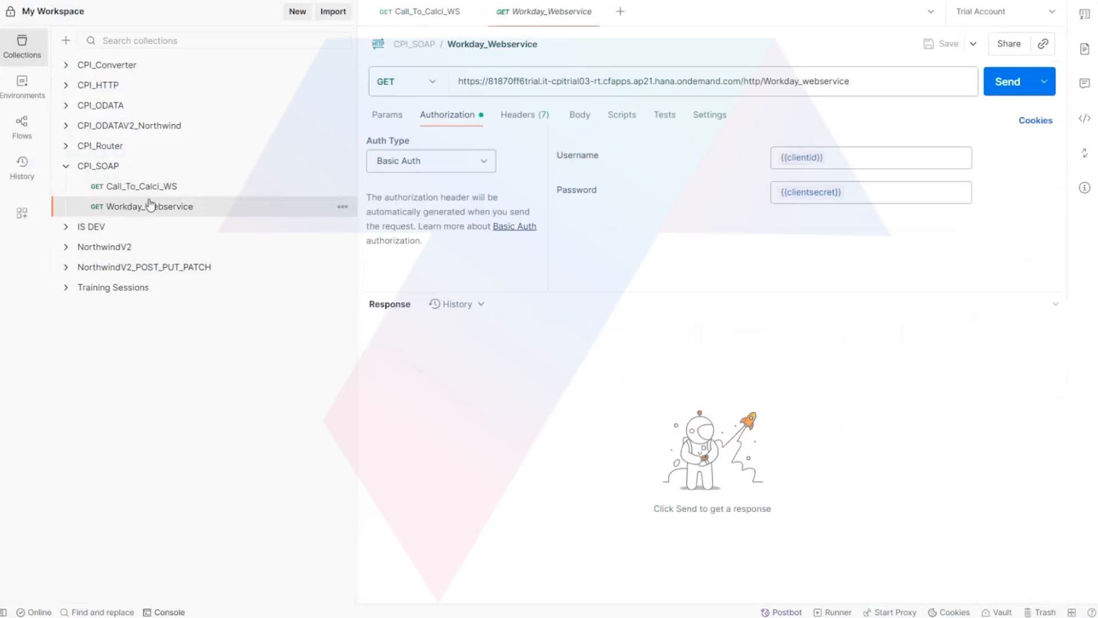
View the Workday_Webservice request's body settings, and copy the Workday web service directory URL from the text notes
{"action": "left_click", "coordinate": [580, 115]}
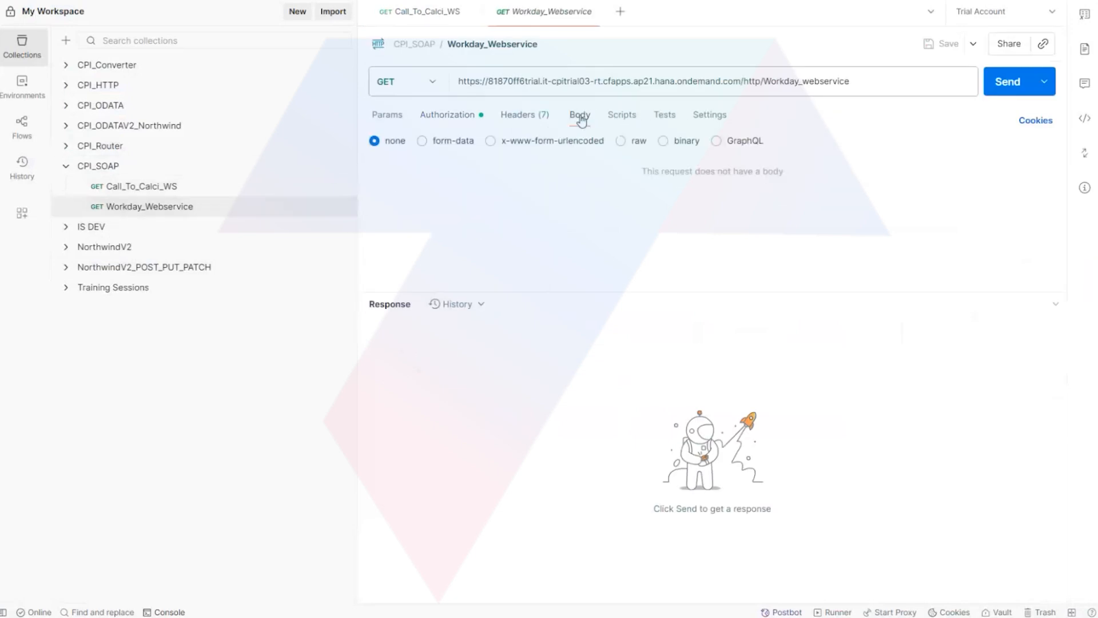
{"action": "left_click", "coordinate": [421, 617]}
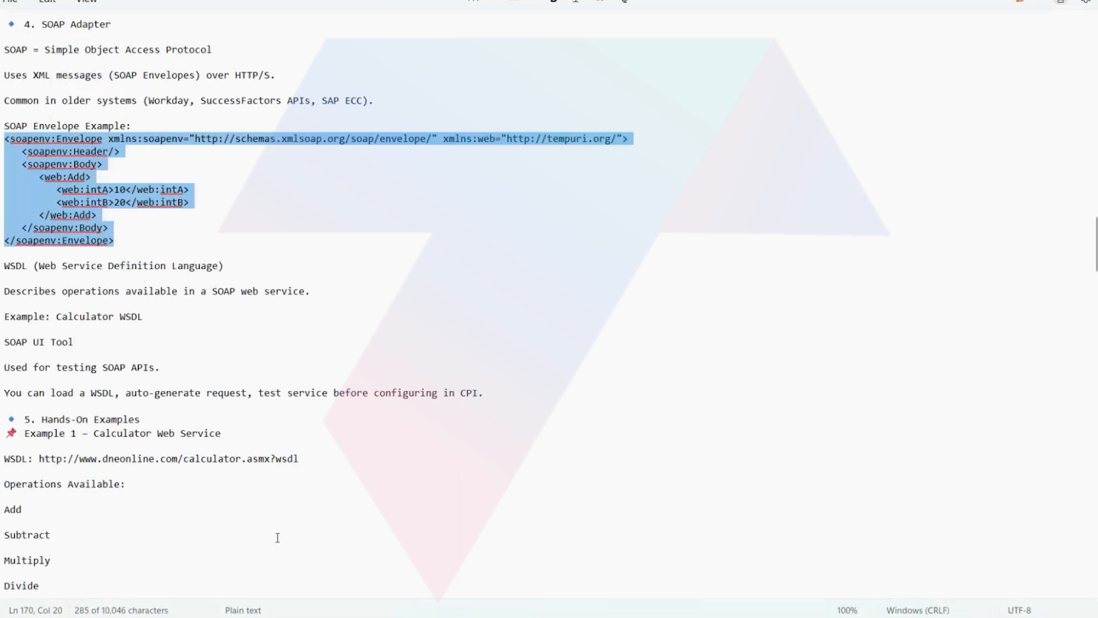
{"action": "scroll", "coordinate": [278, 536], "scroll_direction": "up", "scroll_amount": 3}
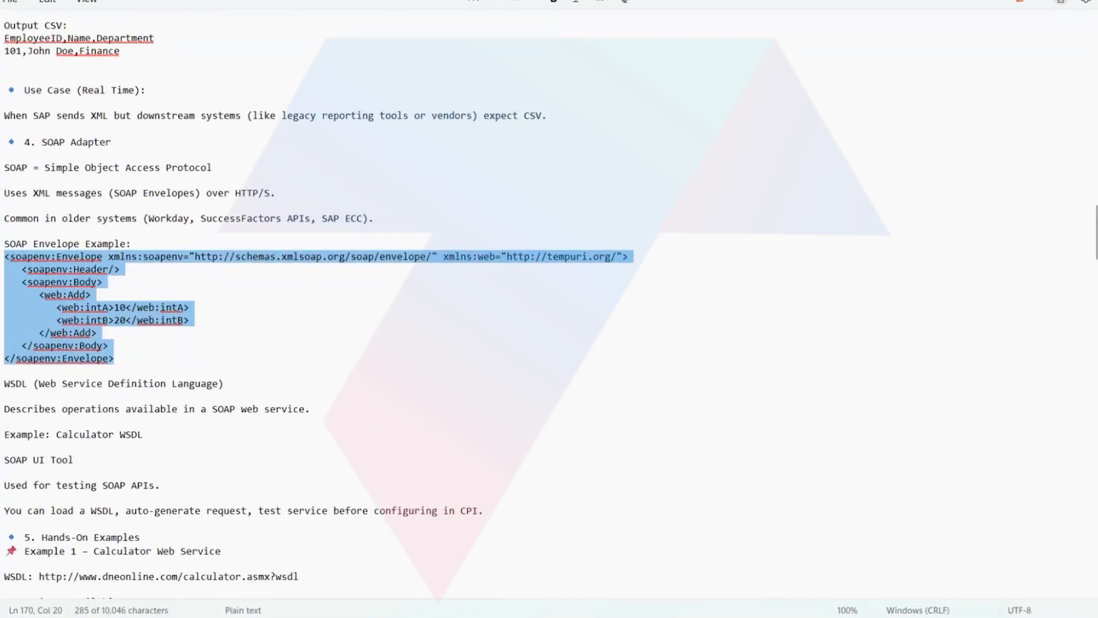
{"action": "left_click_drag", "start_coordinate": [1096, 261], "coordinate": [1096, 109]}
{"action": "scroll", "coordinate": [436, 334], "scroll_direction": "up", "scroll_amount": 8}
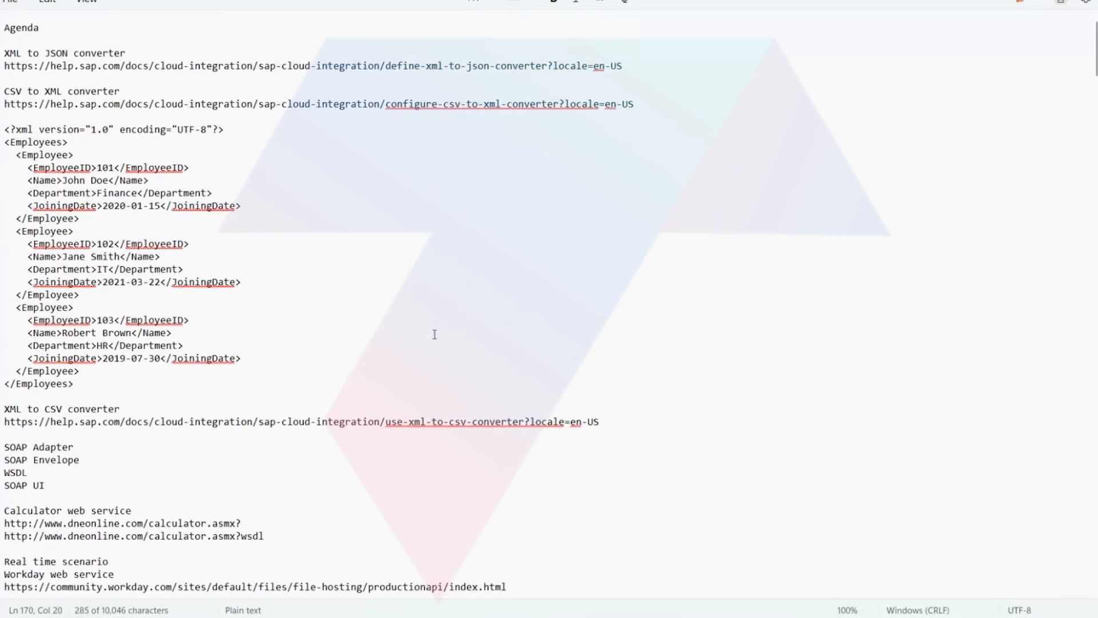
{"action": "scroll", "coordinate": [435, 335], "scroll_direction": "down", "scroll_amount": 5}
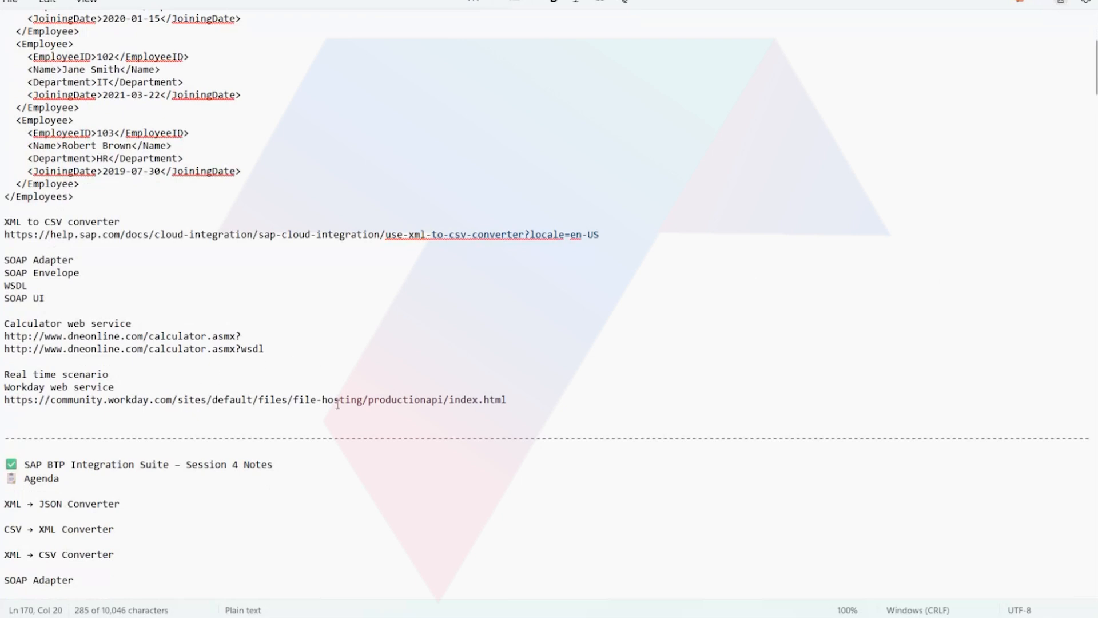
{"action": "left_click_drag", "start_coordinate": [526, 400], "coordinate": [3, 398]}
{"action": "key", "text": "ctrl+c"}
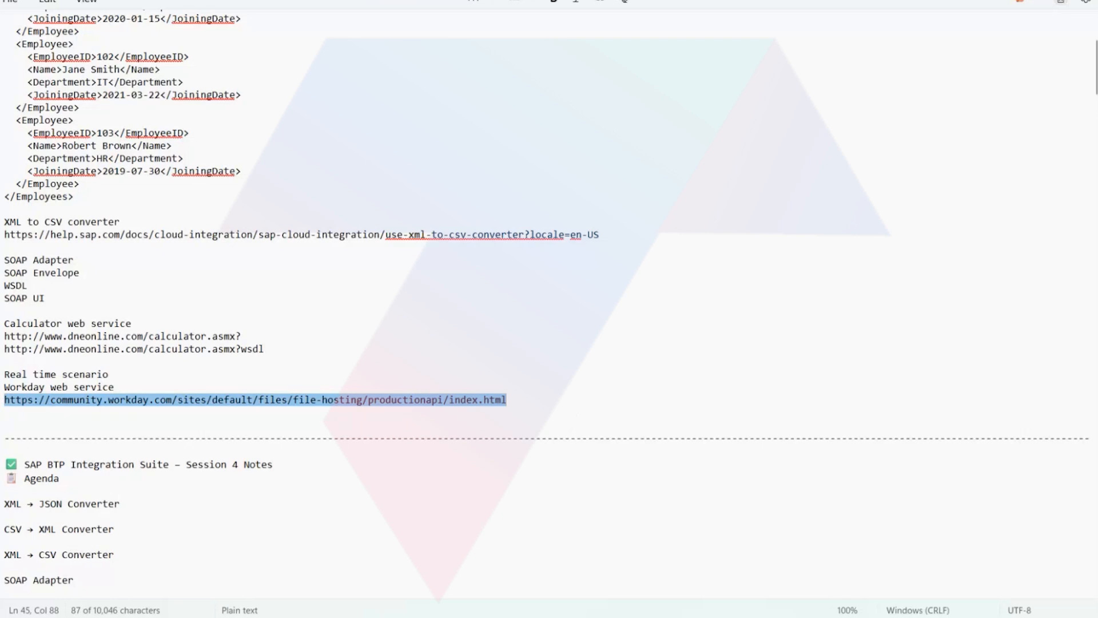
Switch to the browser and open community.workday.com/sites/default/files/file-hosting/productionapi/index.html in a new tab
{"action": "mouse_move", "coordinate": [431, 617]}
{"action": "left_click", "coordinate": [352, 552]}
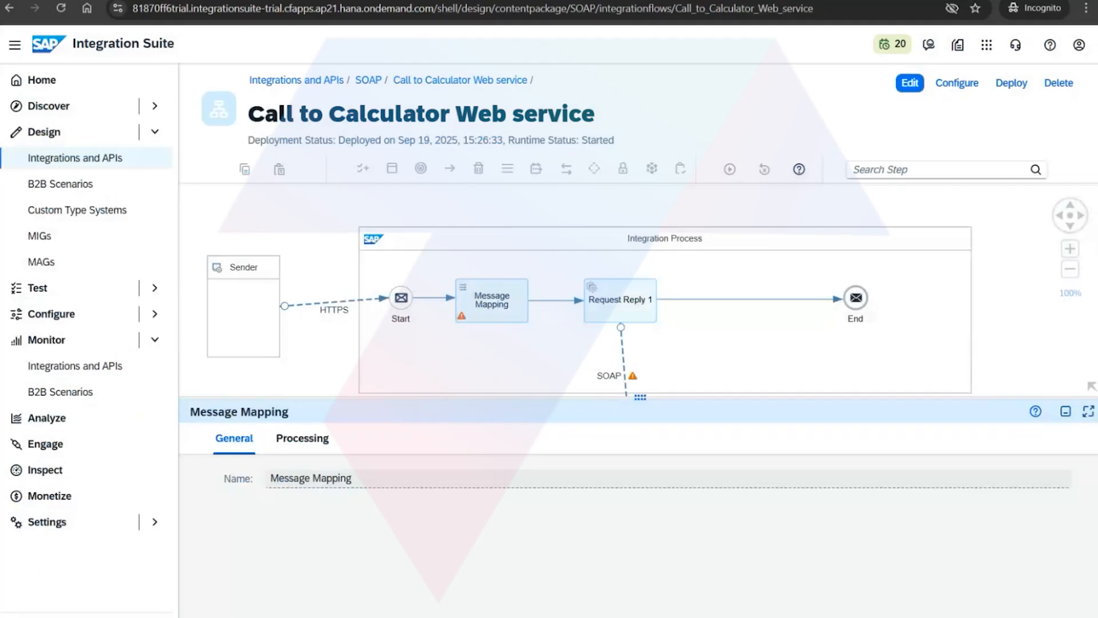
{"action": "key", "text": "ctrl+t"}
{"action": "key", "text": "ctrl+v"}
{"action": "key", "text": "Return"}
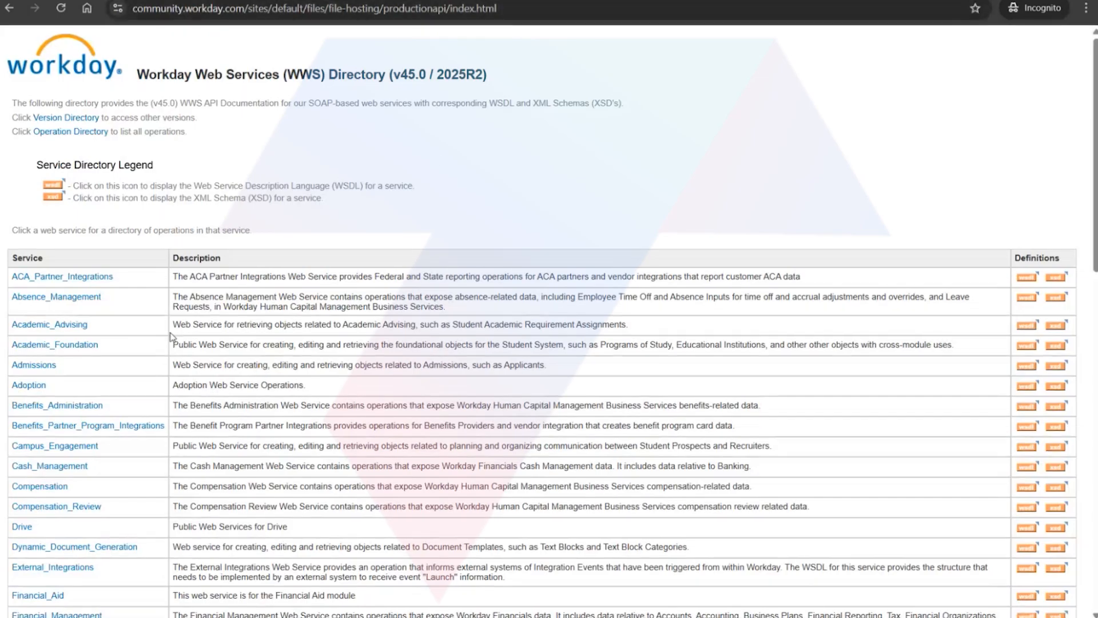
Examine the services, descriptions and WSDL/XSD definitions listed in the Workday Web Services directory
{"action": "scroll", "coordinate": [192, 338], "scroll_direction": "down", "scroll_amount": 1}
{"action": "scroll", "coordinate": [172, 337], "scroll_direction": "up", "scroll_amount": 1}
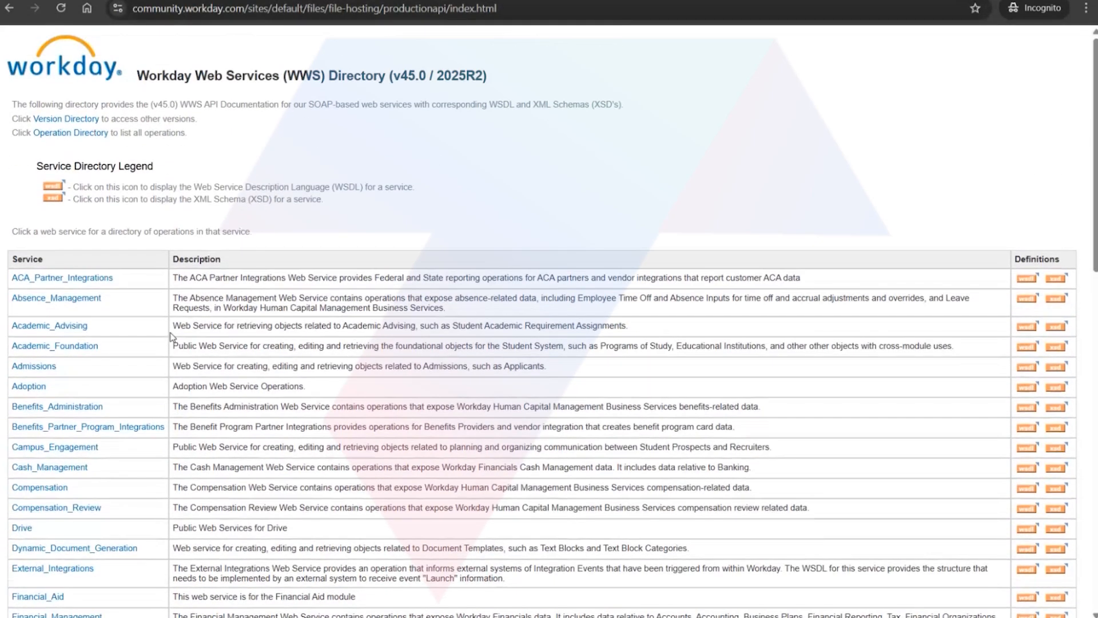
{"action": "scroll", "coordinate": [172, 337], "scroll_direction": "down", "scroll_amount": 3}
{"action": "scroll", "coordinate": [172, 337], "scroll_direction": "up", "scroll_amount": 1}
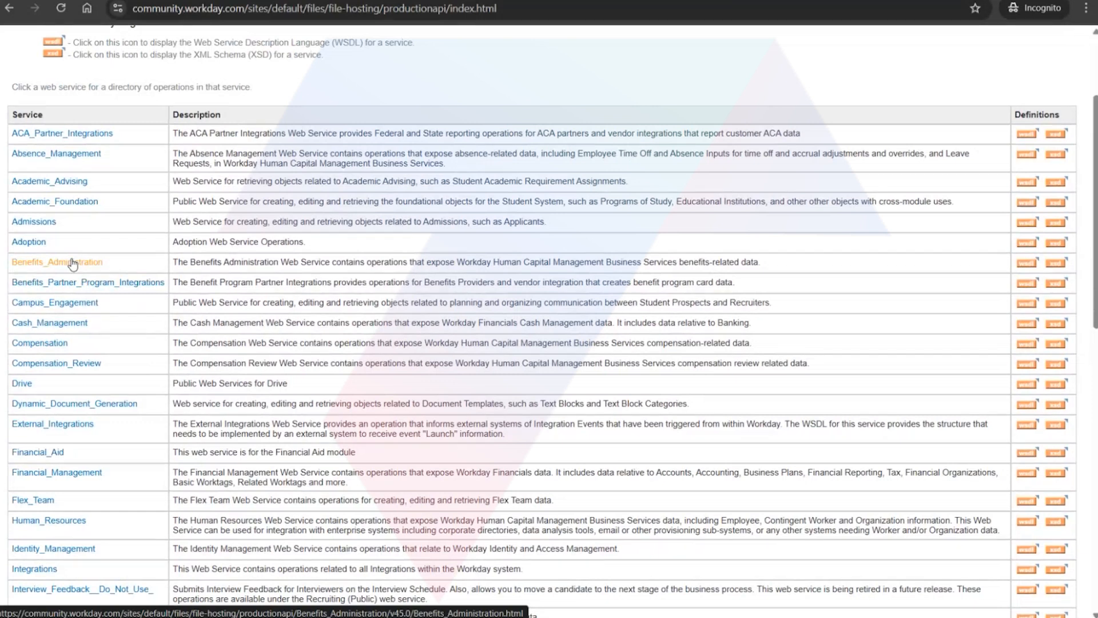
{"action": "scroll", "coordinate": [72, 263], "scroll_direction": "down", "scroll_amount": 4}
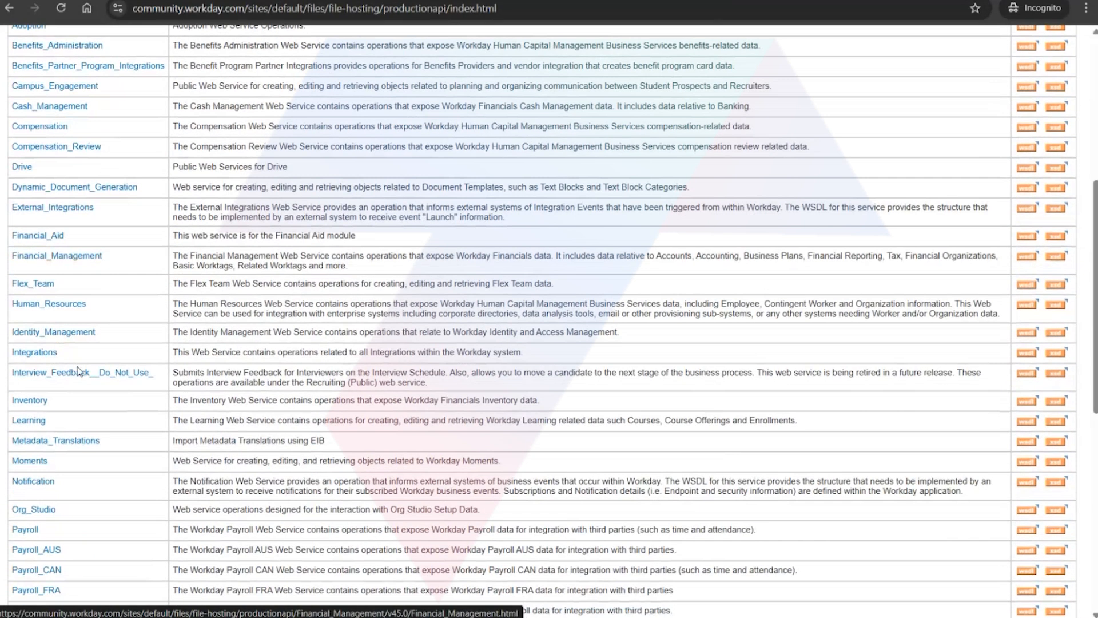
{"action": "scroll", "coordinate": [72, 457], "scroll_direction": "down", "scroll_amount": 3}
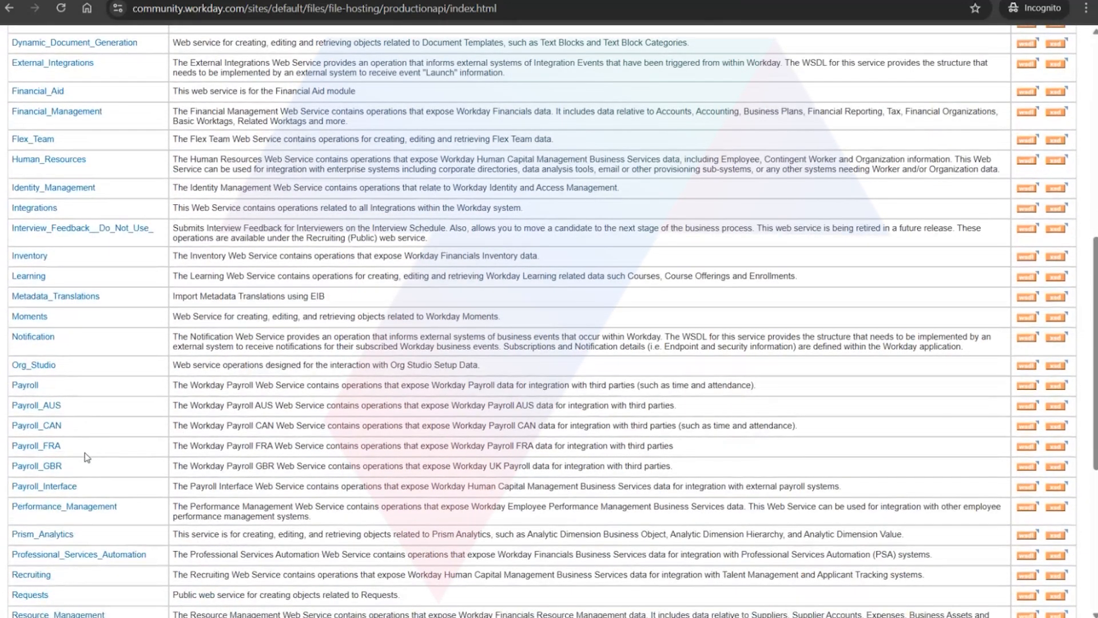
{"action": "scroll", "coordinate": [88, 483], "scroll_direction": "down", "scroll_amount": 3}
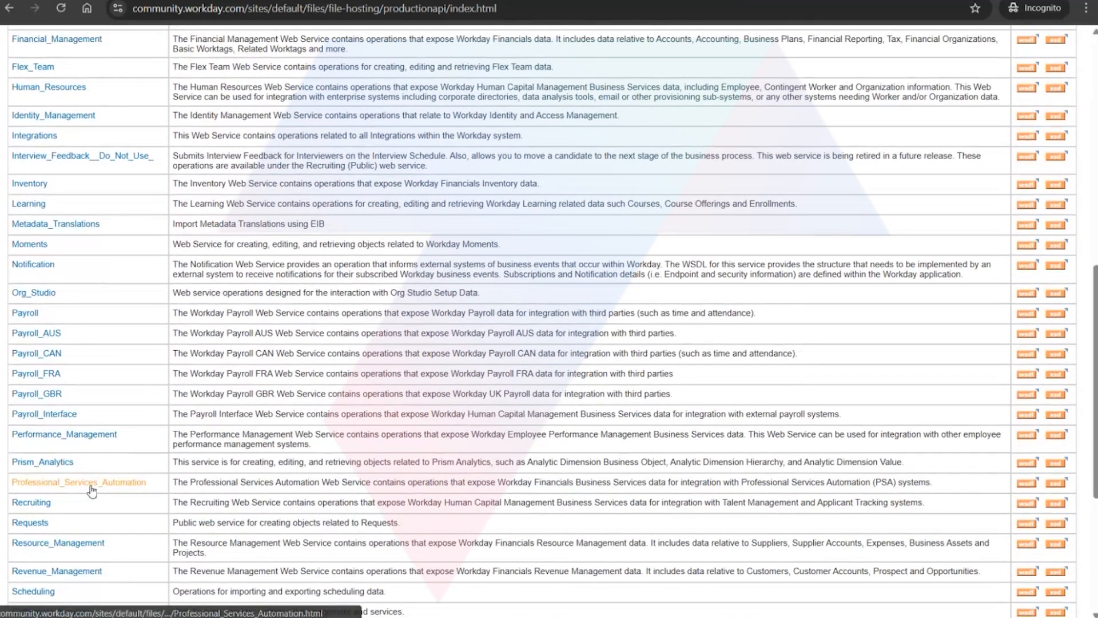
{"action": "scroll", "coordinate": [93, 489], "scroll_direction": "down", "scroll_amount": 3}
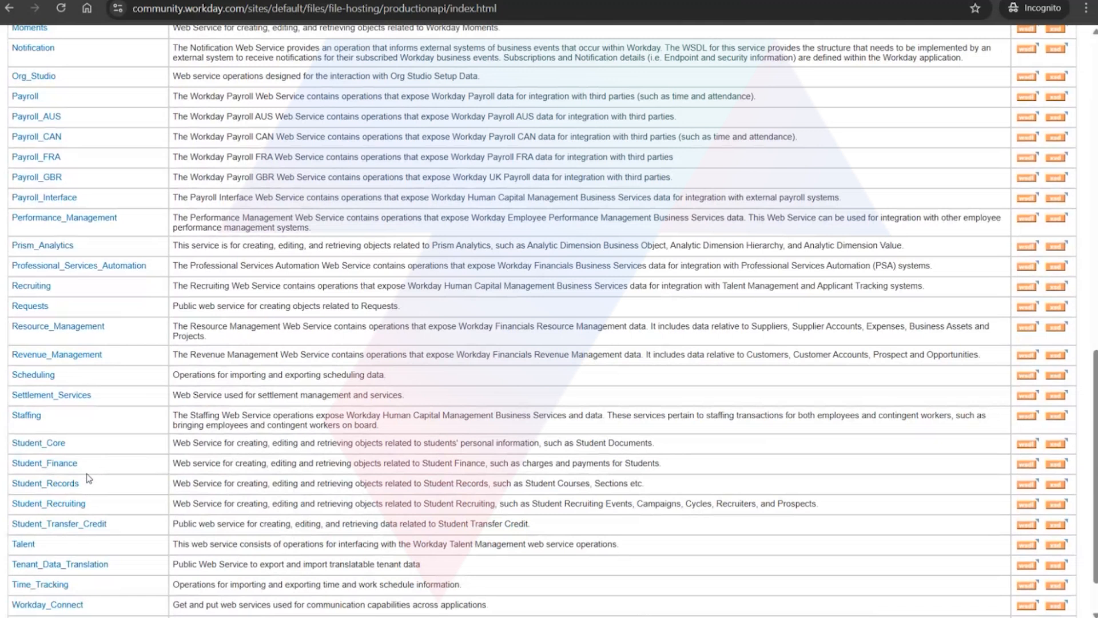
{"action": "scroll", "coordinate": [91, 461], "scroll_direction": "down", "scroll_amount": 1}
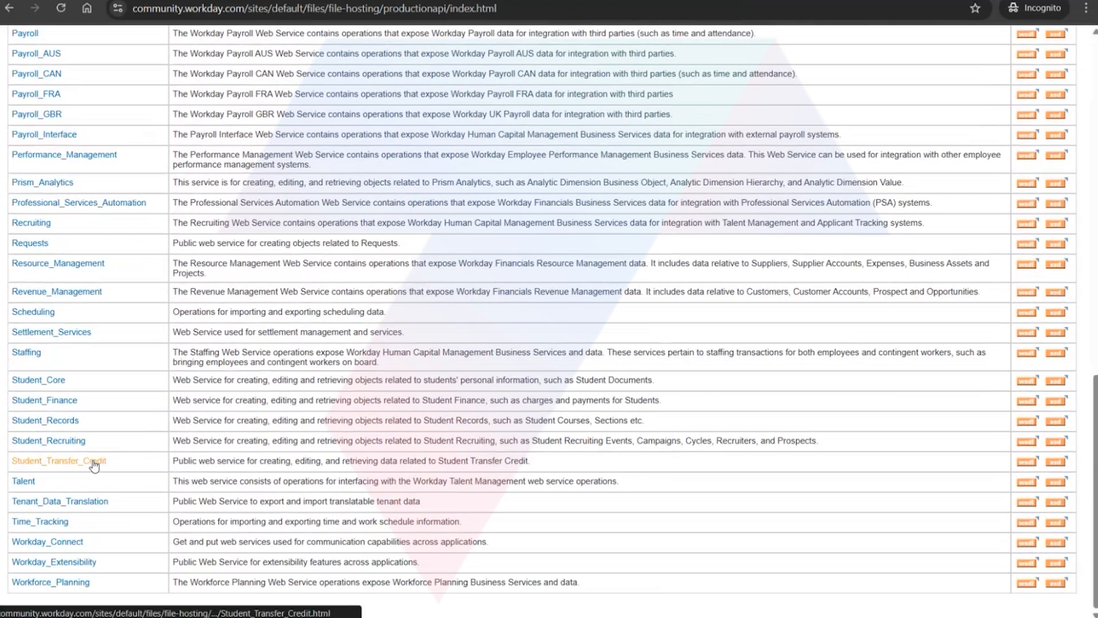
{"action": "scroll", "coordinate": [617, 514], "scroll_direction": "up", "scroll_amount": 8}
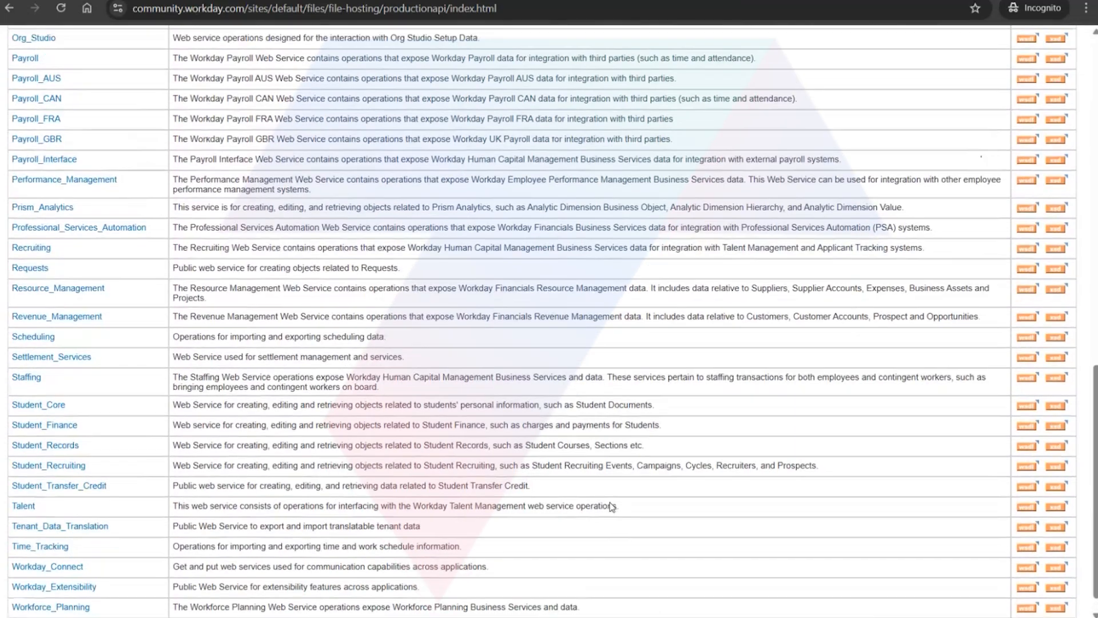
{"action": "scroll", "coordinate": [611, 505], "scroll_direction": "up", "scroll_amount": 6}
{"action": "scroll", "coordinate": [610, 506], "scroll_direction": "down", "scroll_amount": 10}
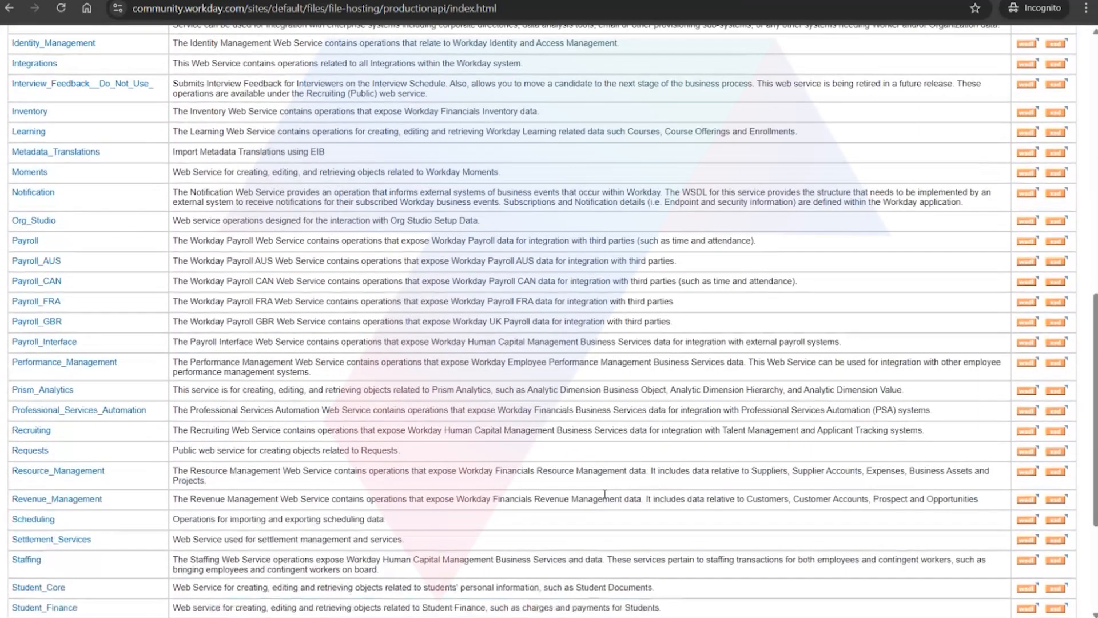
{"action": "scroll", "coordinate": [605, 494], "scroll_direction": "down", "scroll_amount": 3}
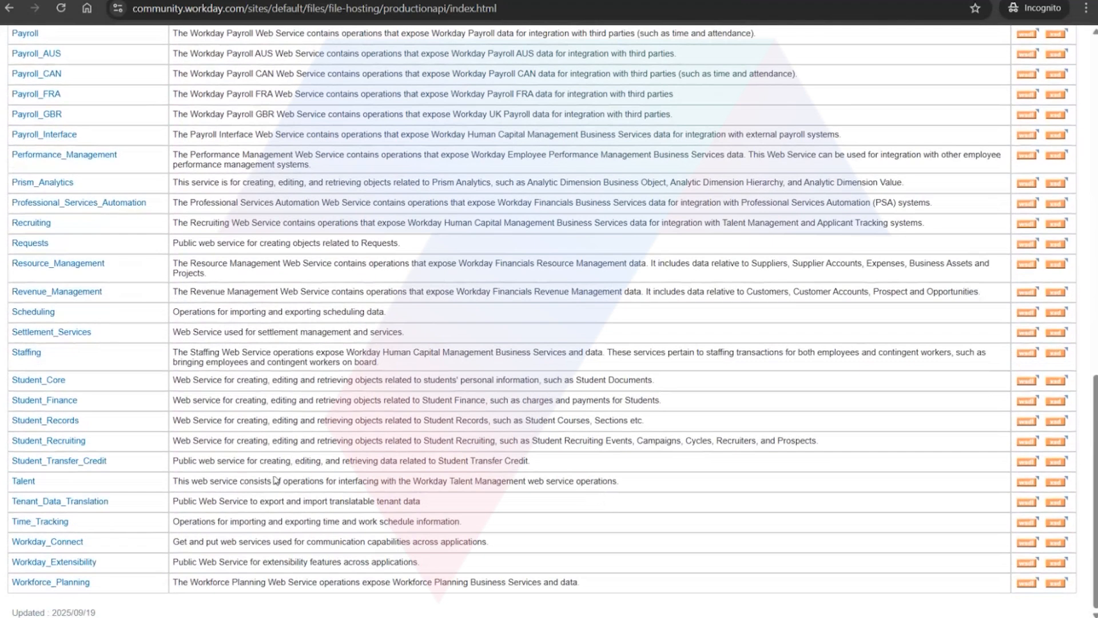
{"action": "scroll", "coordinate": [103, 461], "scroll_direction": "up", "scroll_amount": 1}
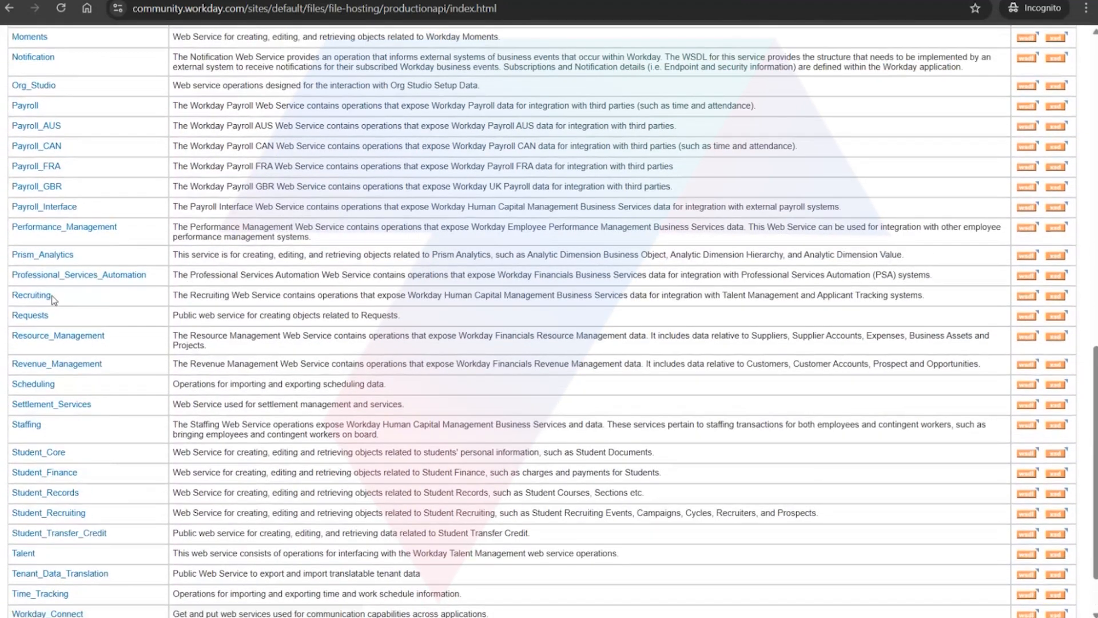
{"action": "scroll", "coordinate": [51, 294], "scroll_direction": "up", "scroll_amount": 4}
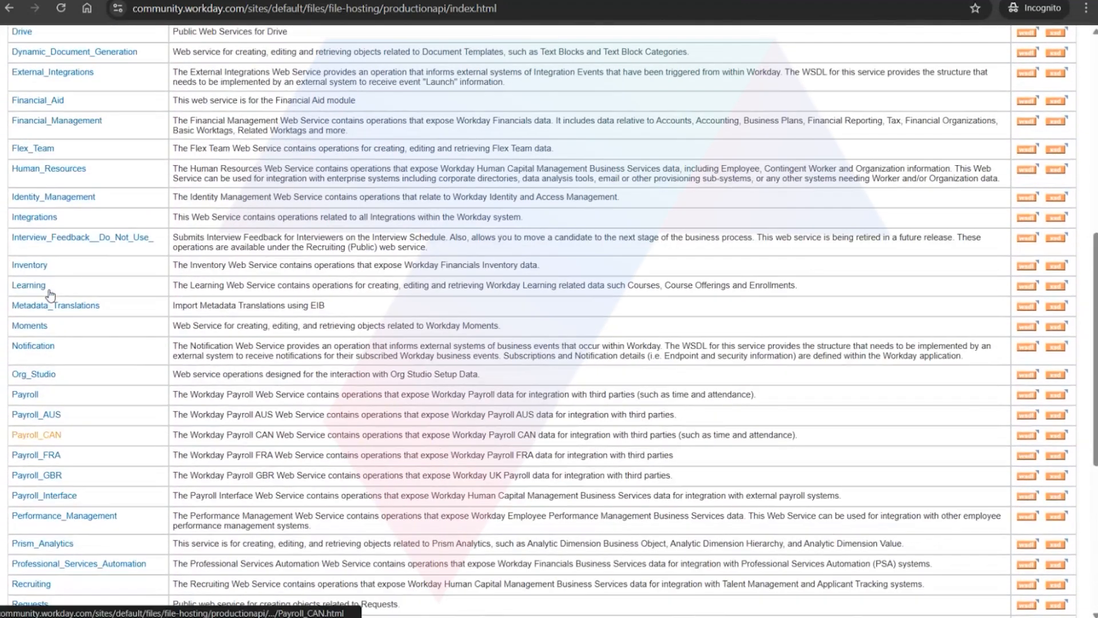
{"action": "scroll", "coordinate": [51, 294], "scroll_direction": "up", "scroll_amount": 2}
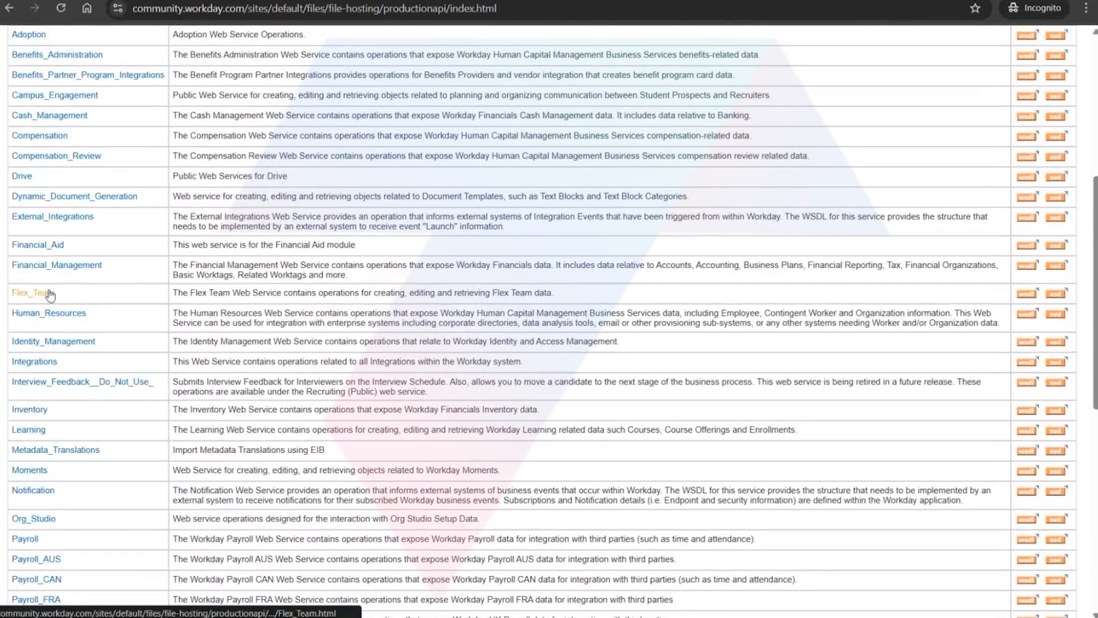
{"action": "scroll", "coordinate": [50, 294], "scroll_direction": "up", "scroll_amount": 2}
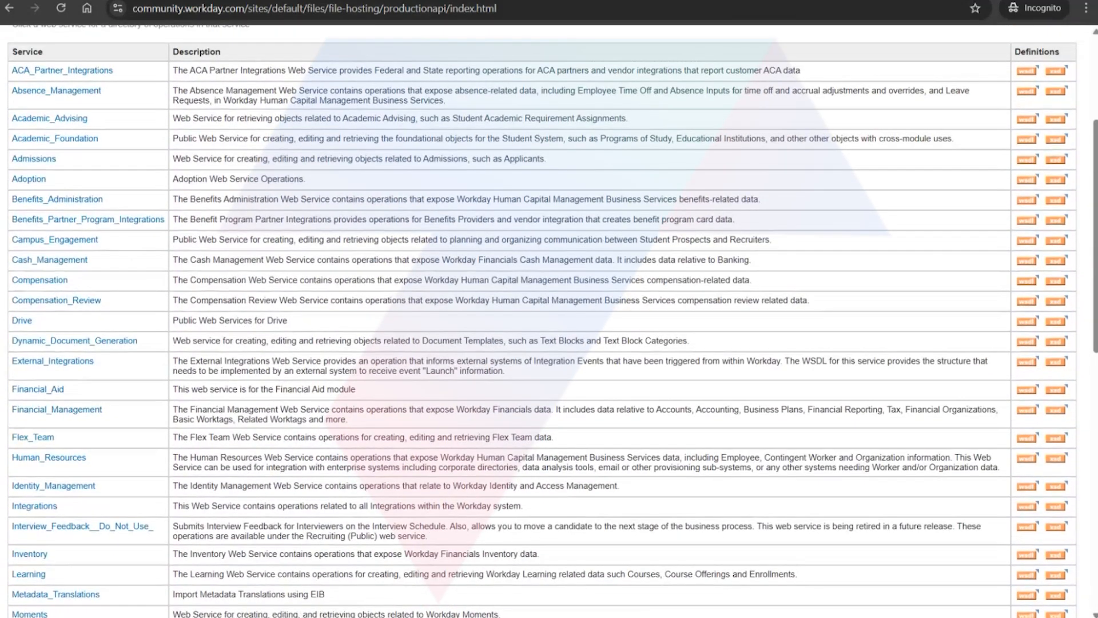
Open the Workday WebService integration flow from the SOAP package and inspect the connection details of its SOAP receiver adapter
{"action": "left_click", "coordinate": [241, 1]}
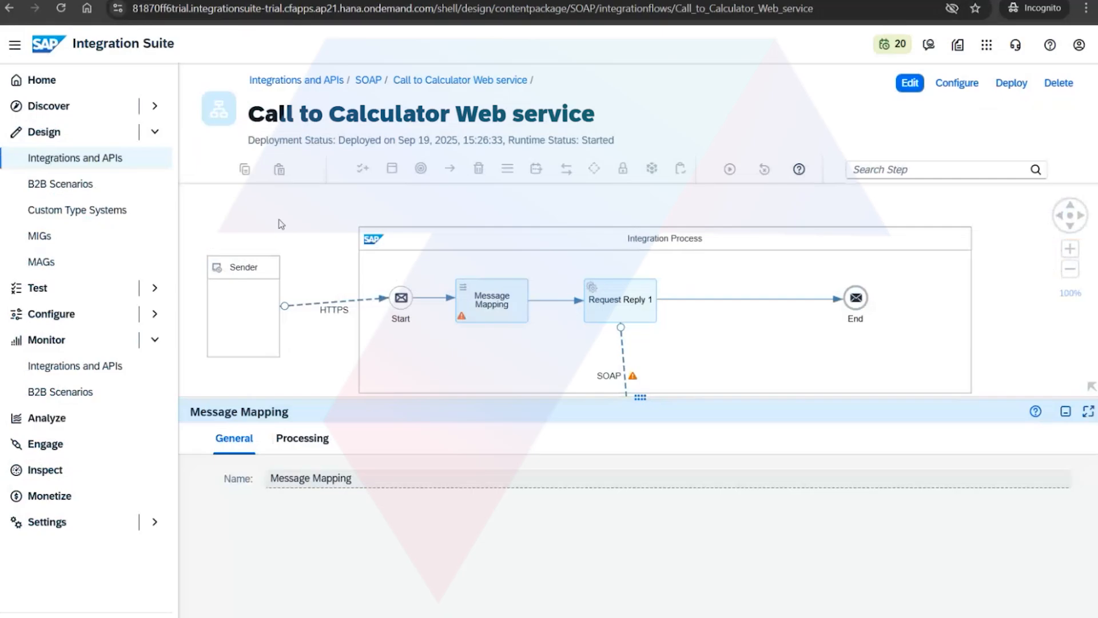
{"action": "left_click", "coordinate": [376, 85]}
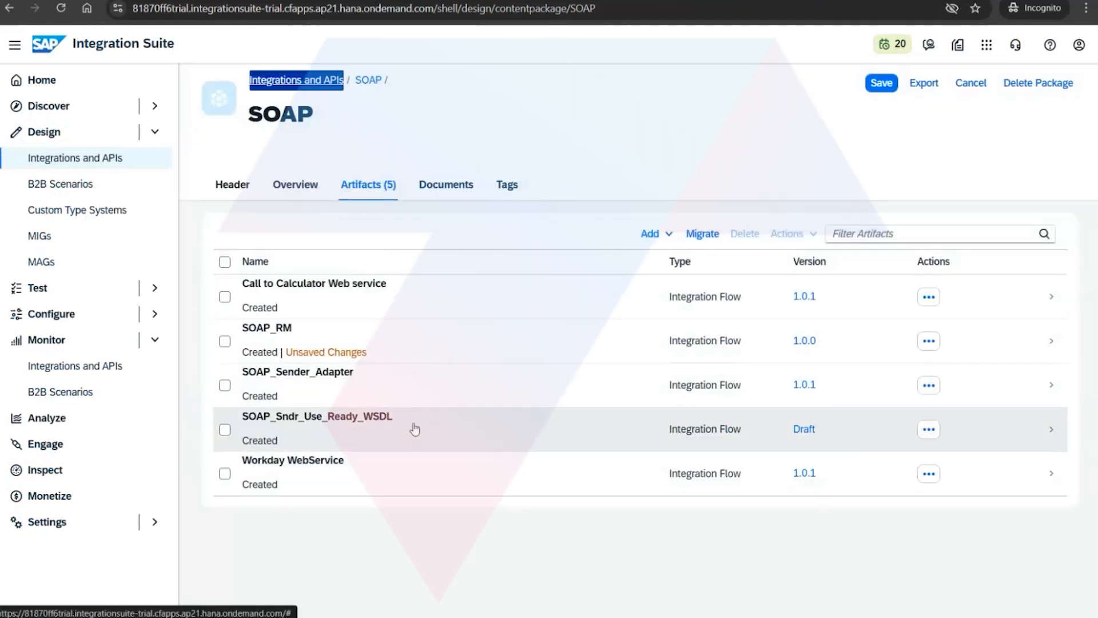
{"action": "left_click", "coordinate": [372, 486]}
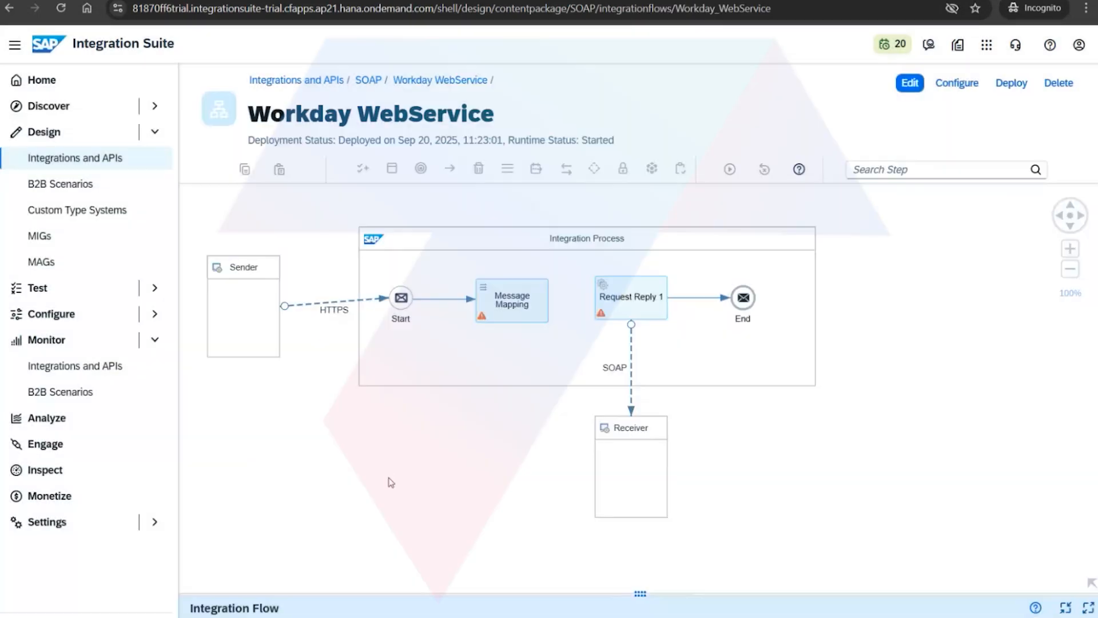
{"action": "left_click", "coordinate": [631, 358]}
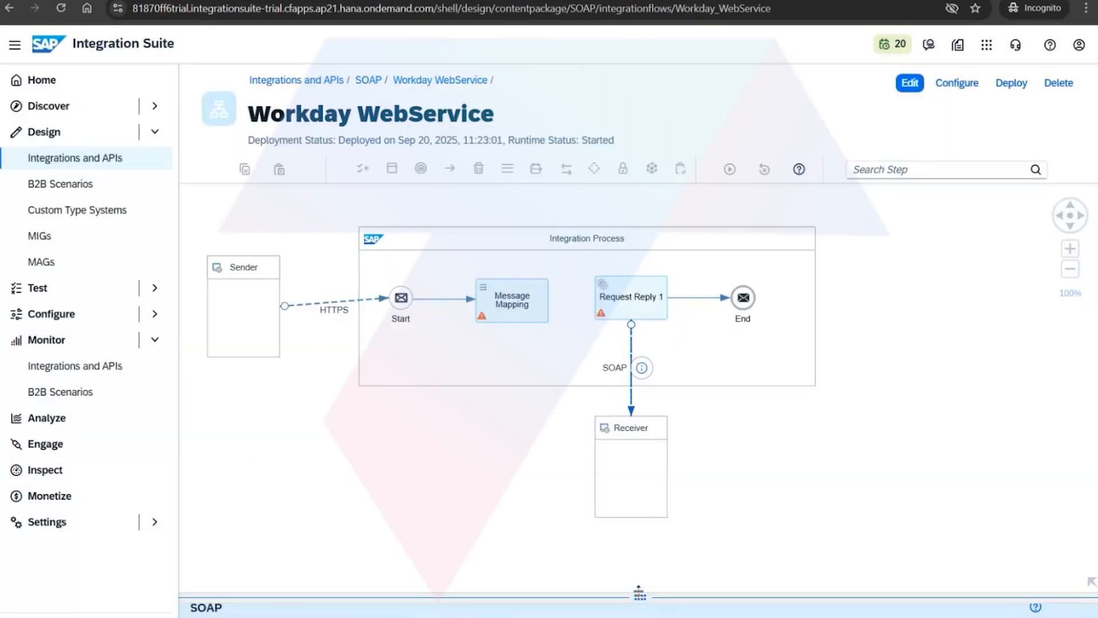
{"action": "left_click", "coordinate": [640, 595]}
{"action": "left_click", "coordinate": [306, 298]}
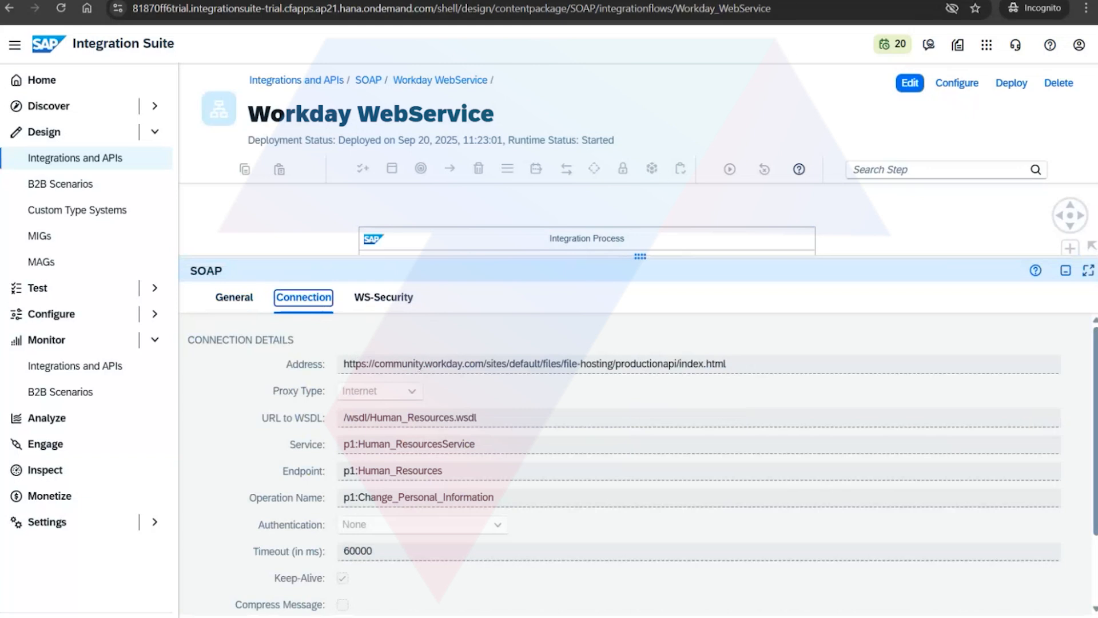
Switch to the Workday web services directory, browse the listed services and open the Human_Resources web service
{"action": "left_click", "coordinate": [606, 1]}
{"action": "left_click_drag", "start_coordinate": [507, 12], "coordinate": [143, 23]}
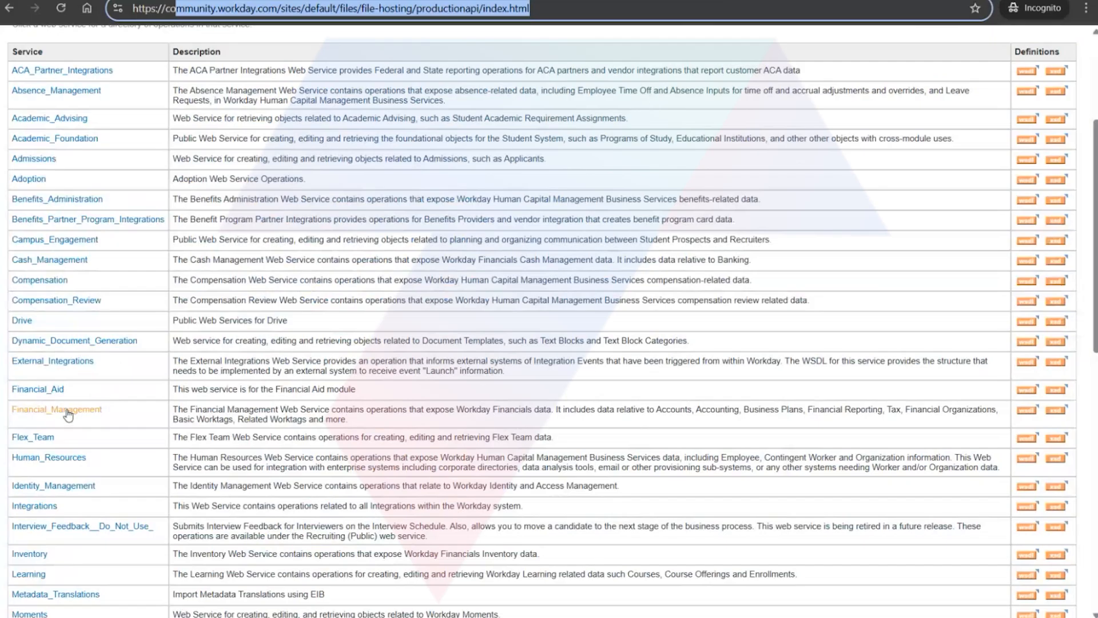
{"action": "scroll", "coordinate": [67, 412], "scroll_direction": "up", "scroll_amount": 1}
{"action": "scroll", "coordinate": [66, 415], "scroll_direction": "down", "scroll_amount": 1}
{"action": "scroll", "coordinate": [66, 420], "scroll_direction": "down", "scroll_amount": 5}
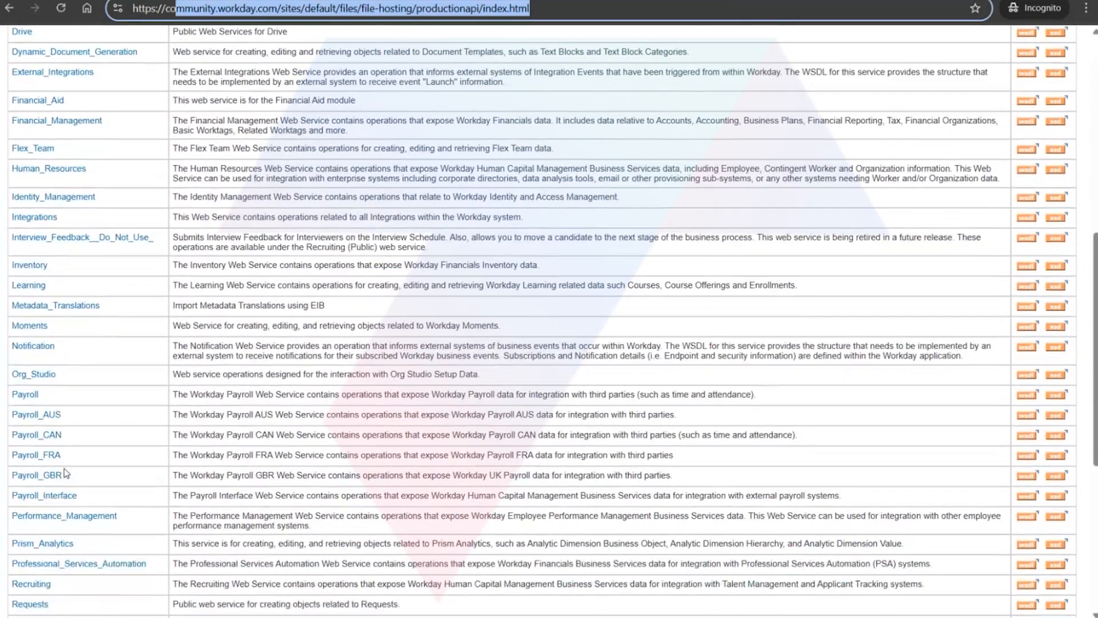
{"action": "scroll", "coordinate": [64, 473], "scroll_direction": "down", "scroll_amount": 5}
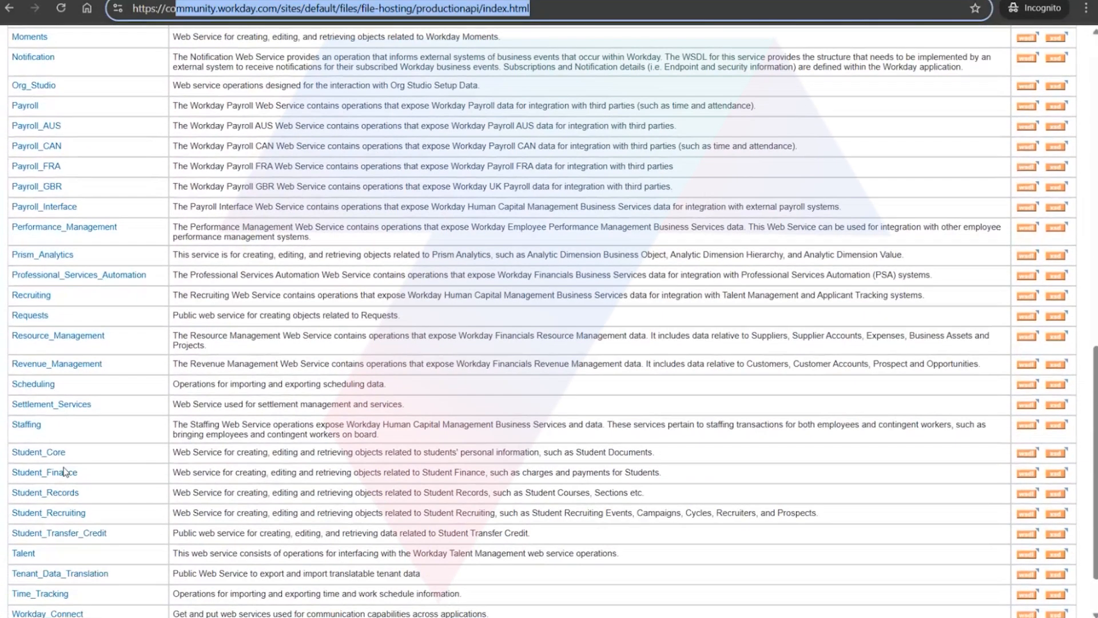
{"action": "scroll", "coordinate": [65, 472], "scroll_direction": "up", "scroll_amount": 5}
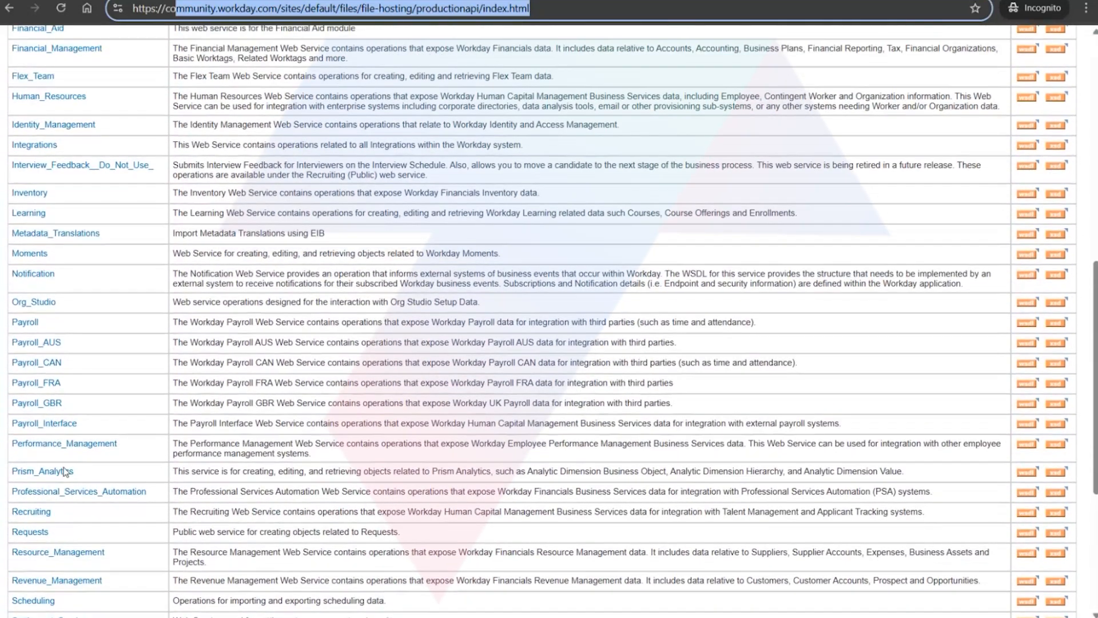
{"action": "scroll", "coordinate": [64, 473], "scroll_direction": "up", "scroll_amount": 3}
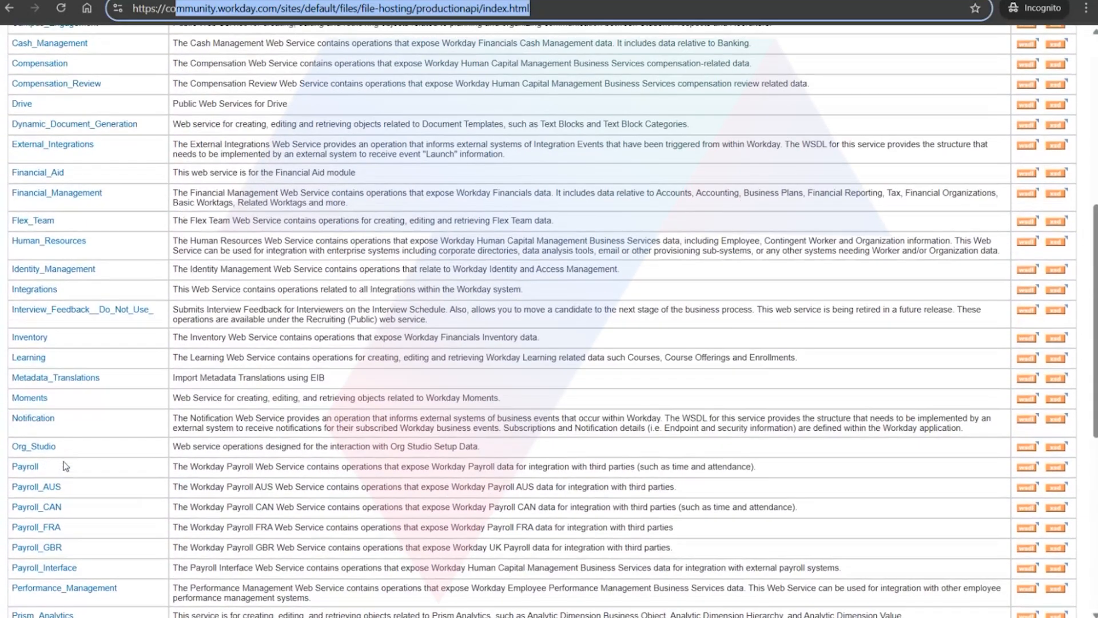
{"action": "left_click", "coordinate": [32, 241]}
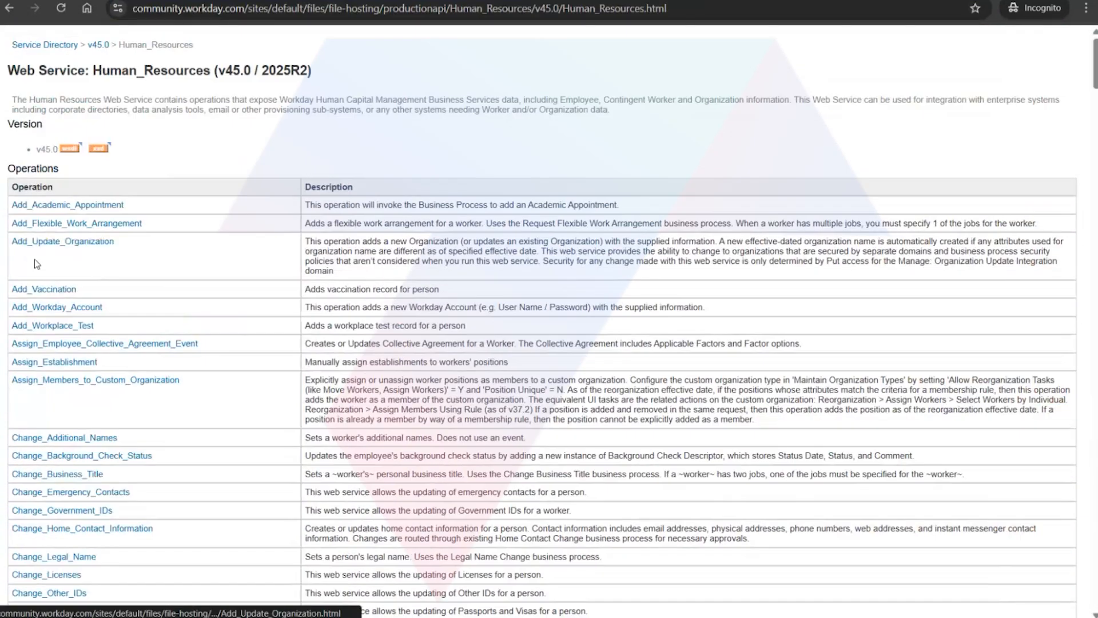
Find the Change_Personal_Information operation in the Human_Resources operations list and open its documentation
{"action": "scroll", "coordinate": [130, 410], "scroll_direction": "down", "scroll_amount": 3}
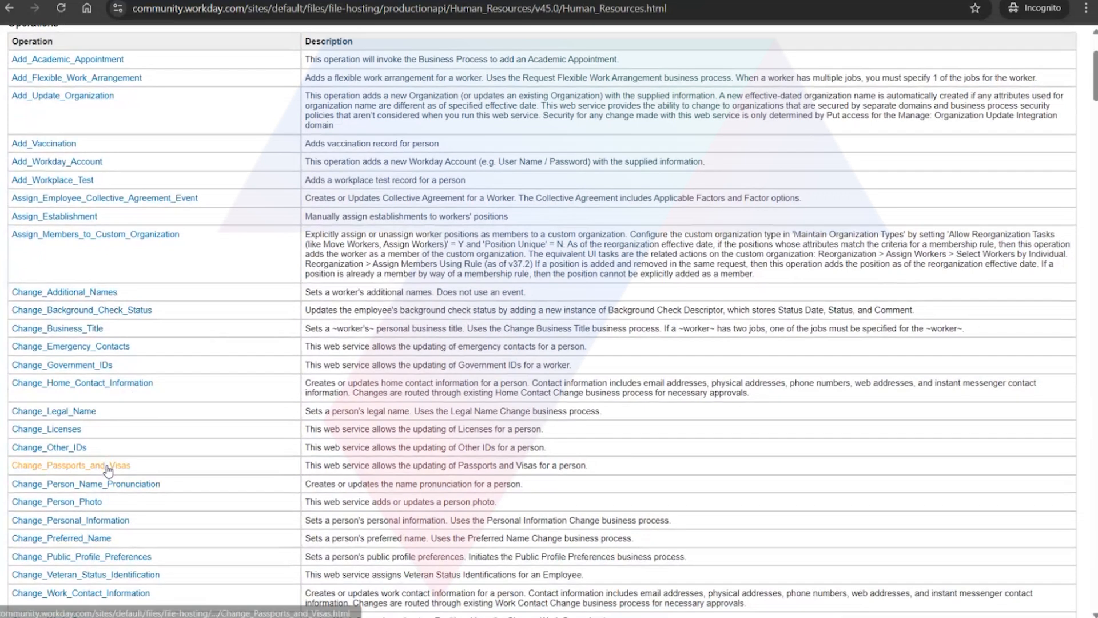
{"action": "scroll", "coordinate": [108, 470], "scroll_direction": "down", "scroll_amount": 4}
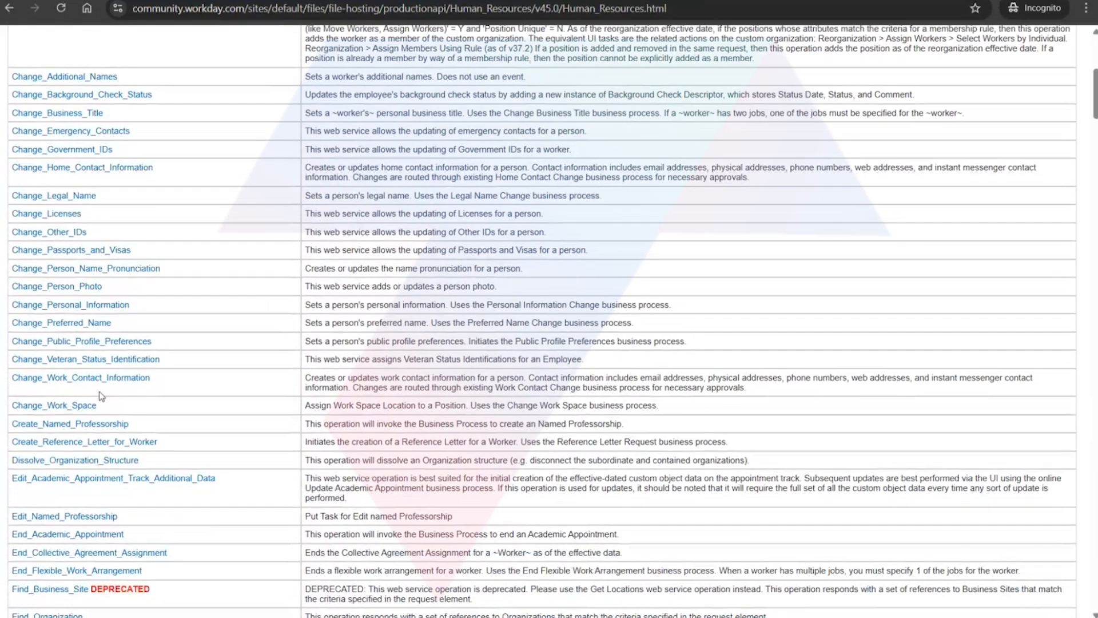
{"action": "left_click", "coordinate": [123, 307]}
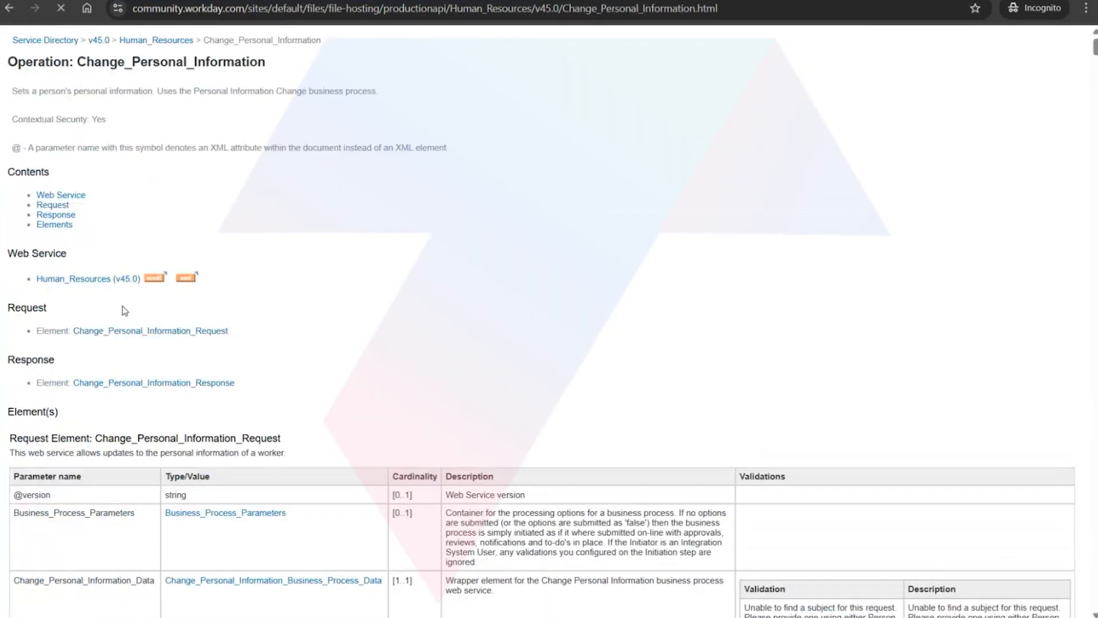
Examine the request and response elements, parameters and validations documented for the Change_Personal_Information operation
{"action": "scroll", "coordinate": [170, 445], "scroll_direction": "down", "scroll_amount": 4}
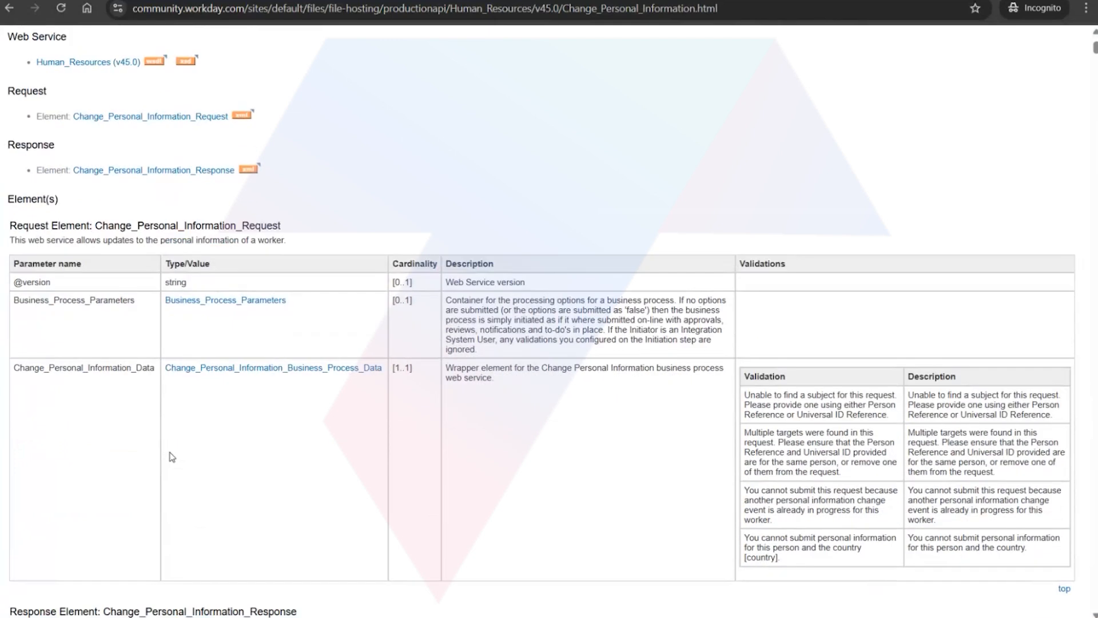
{"action": "scroll", "coordinate": [172, 457], "scroll_direction": "down", "scroll_amount": 4}
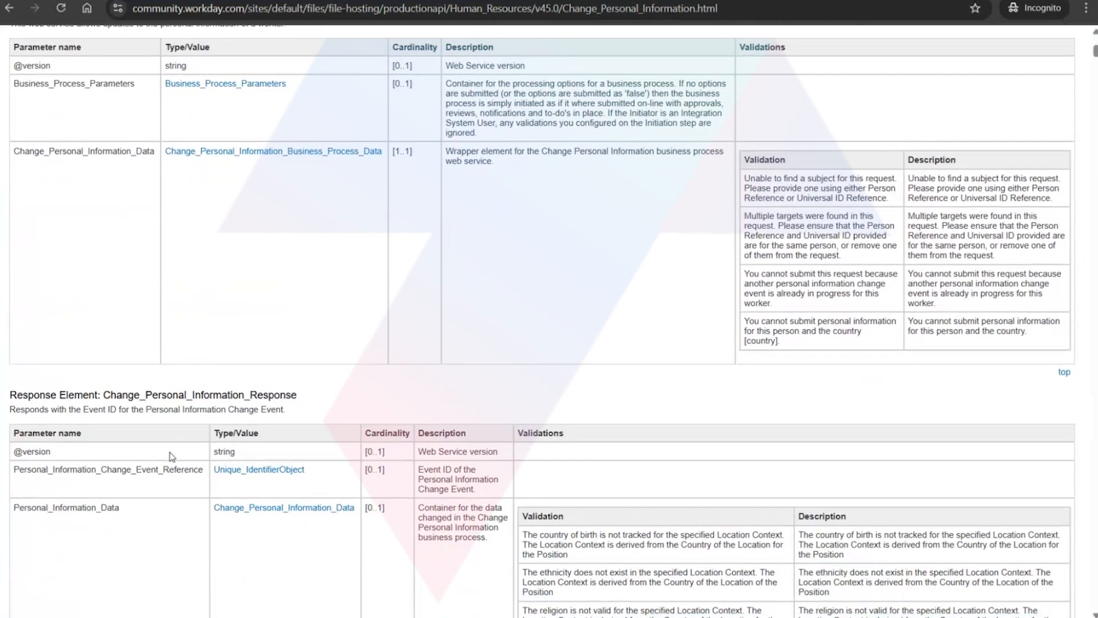
{"action": "scroll", "coordinate": [172, 455], "scroll_direction": "down", "scroll_amount": 5}
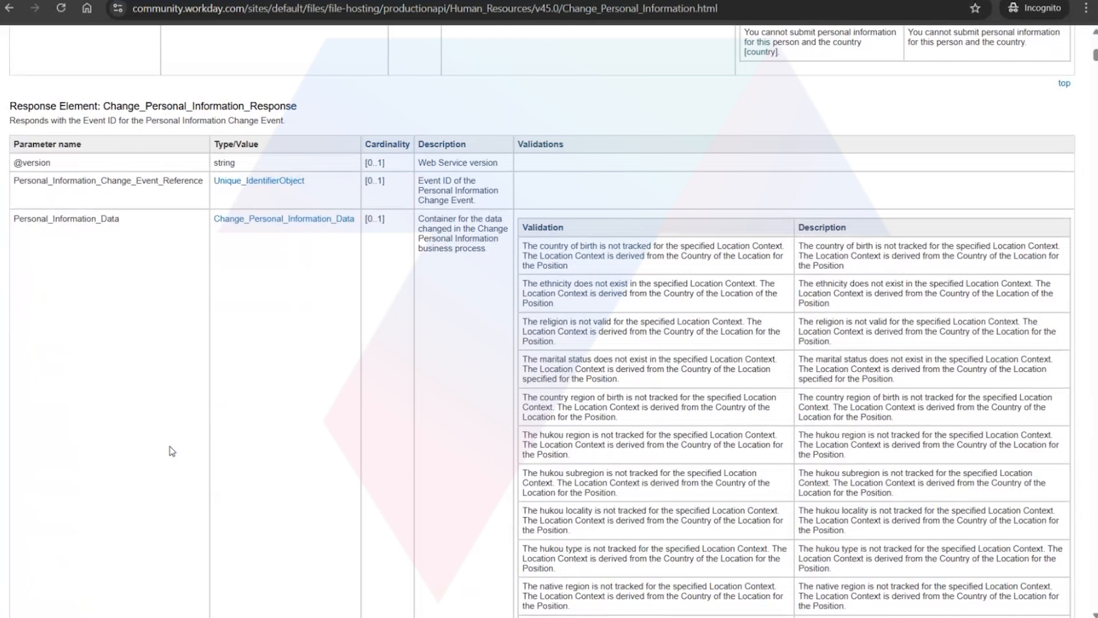
{"action": "scroll", "coordinate": [172, 452], "scroll_direction": "down", "scroll_amount": 3}
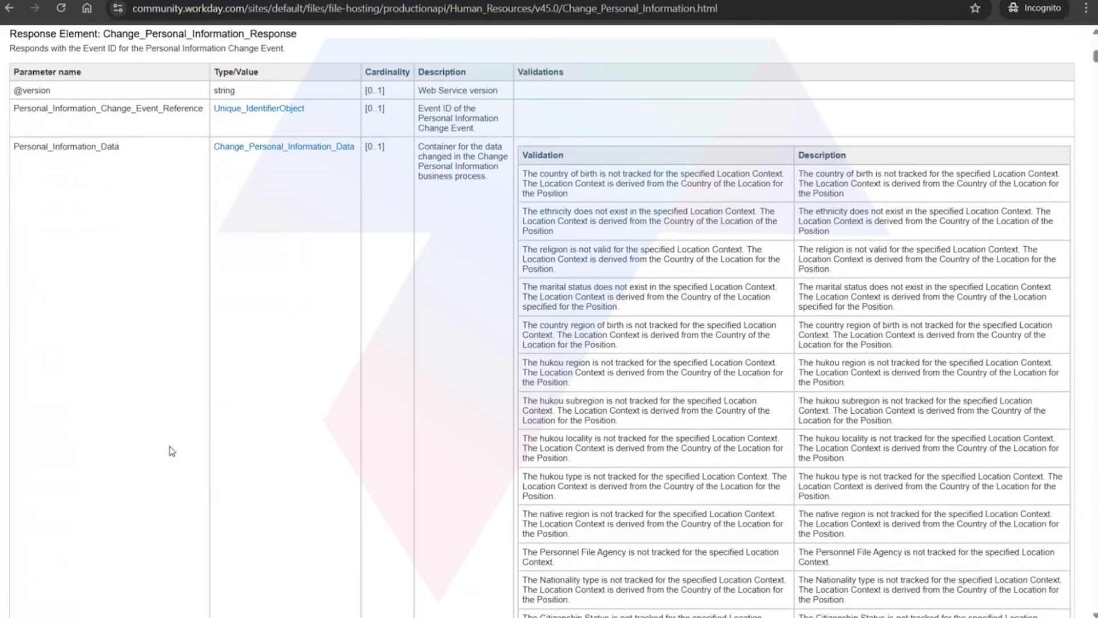
{"action": "scroll", "coordinate": [213, 408], "scroll_direction": "up", "scroll_amount": 16}
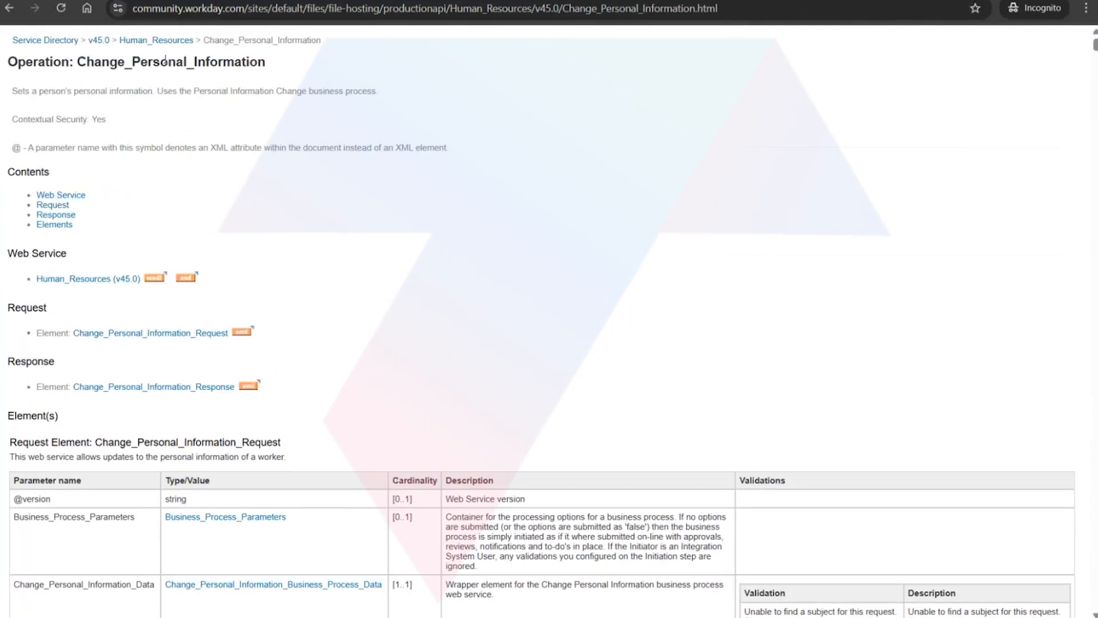
Switch back to the Workday WebService flow, edit it, and choose Human_Resources.wsdl with the Change_Personal_Information operation for the SOAP receiver adapter
{"action": "key", "text": "ctrl+Tab"}
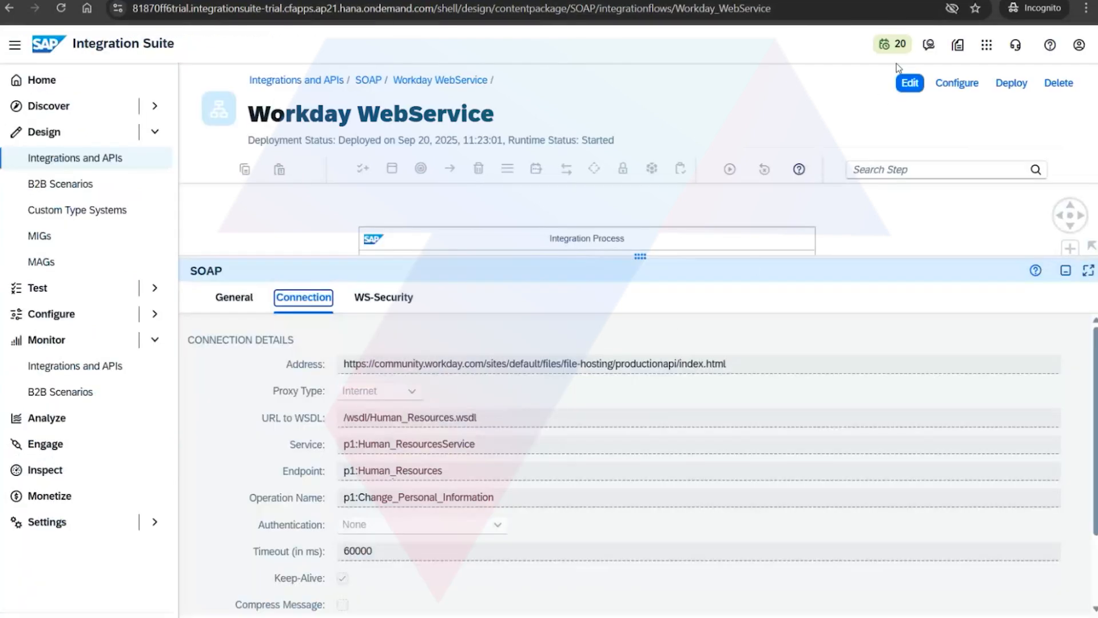
{"action": "left_click", "coordinate": [909, 83]}
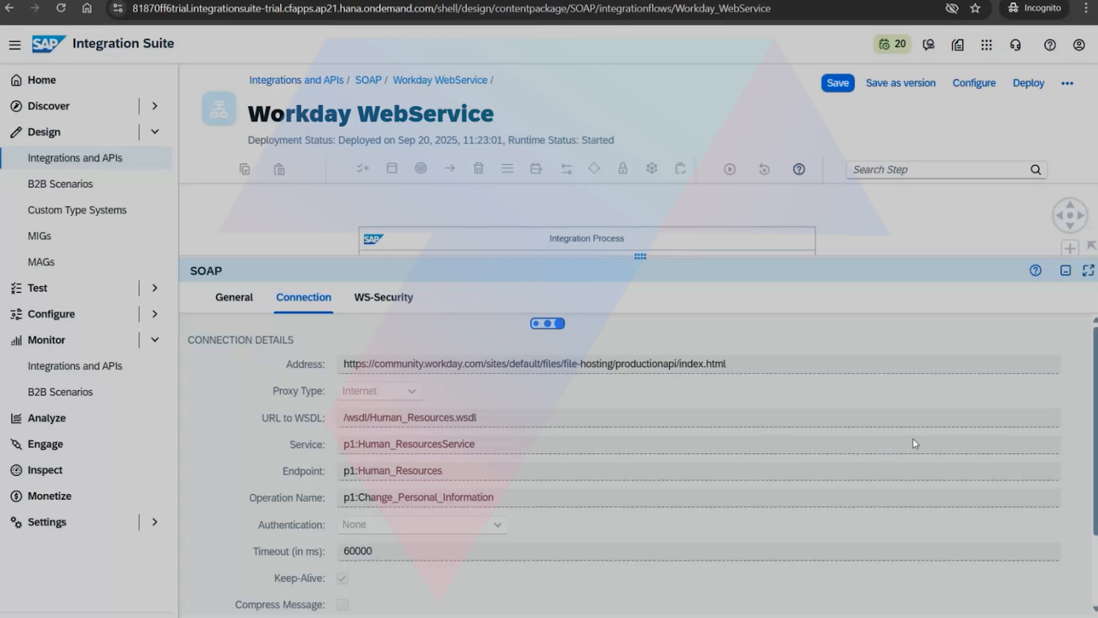
{"action": "left_click", "coordinate": [1008, 417]}
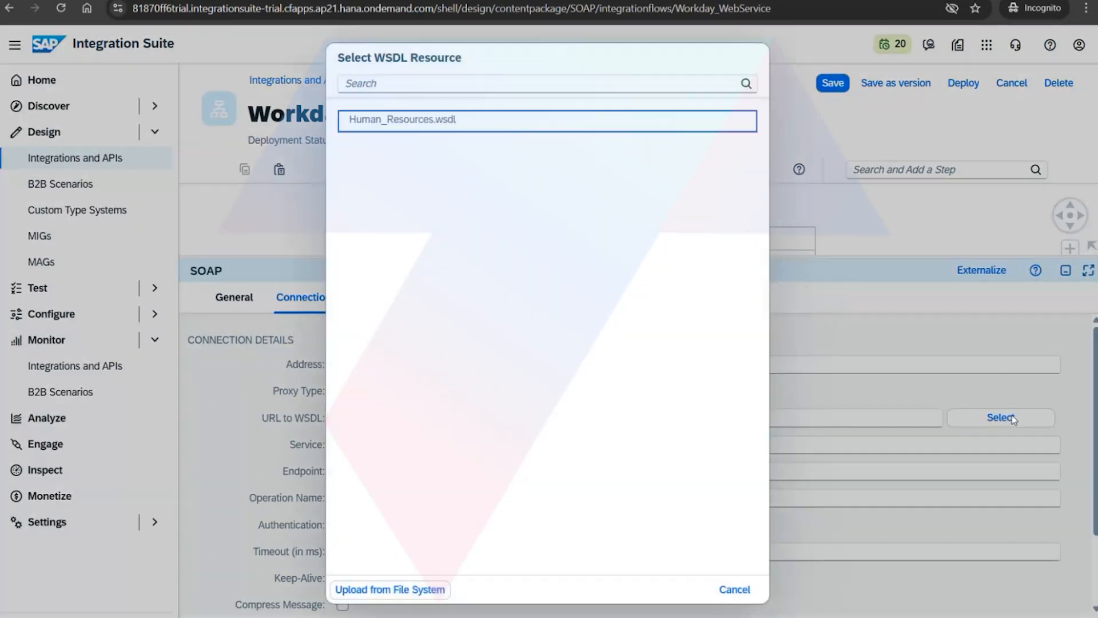
{"action": "left_click", "coordinate": [576, 123]}
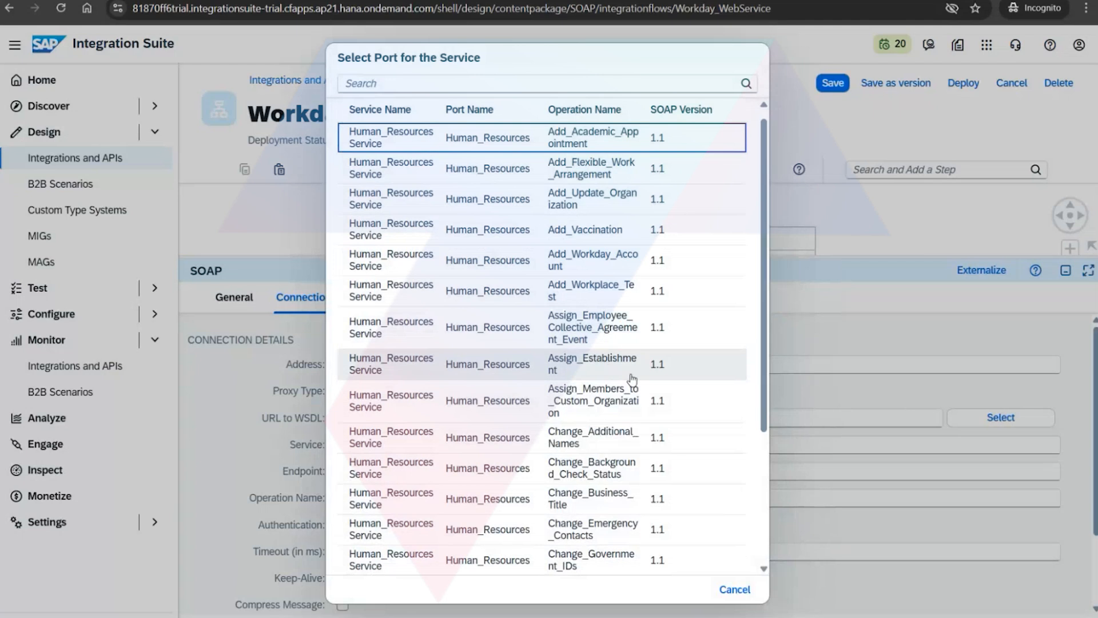
{"action": "scroll", "coordinate": [615, 457], "scroll_direction": "down", "scroll_amount": 6}
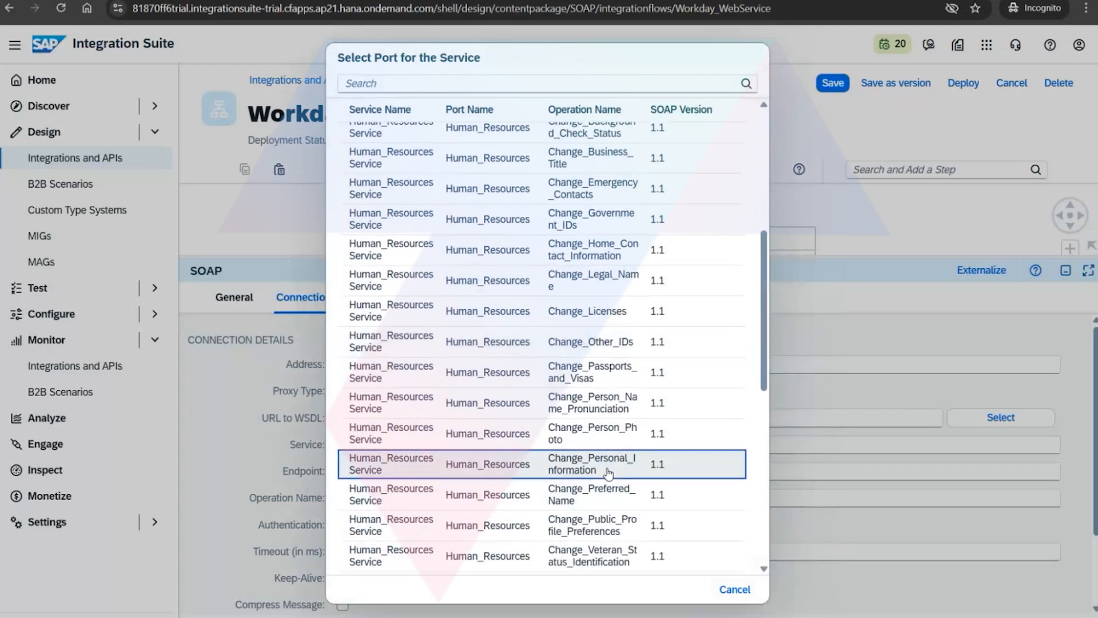
{"action": "left_click", "coordinate": [609, 464]}
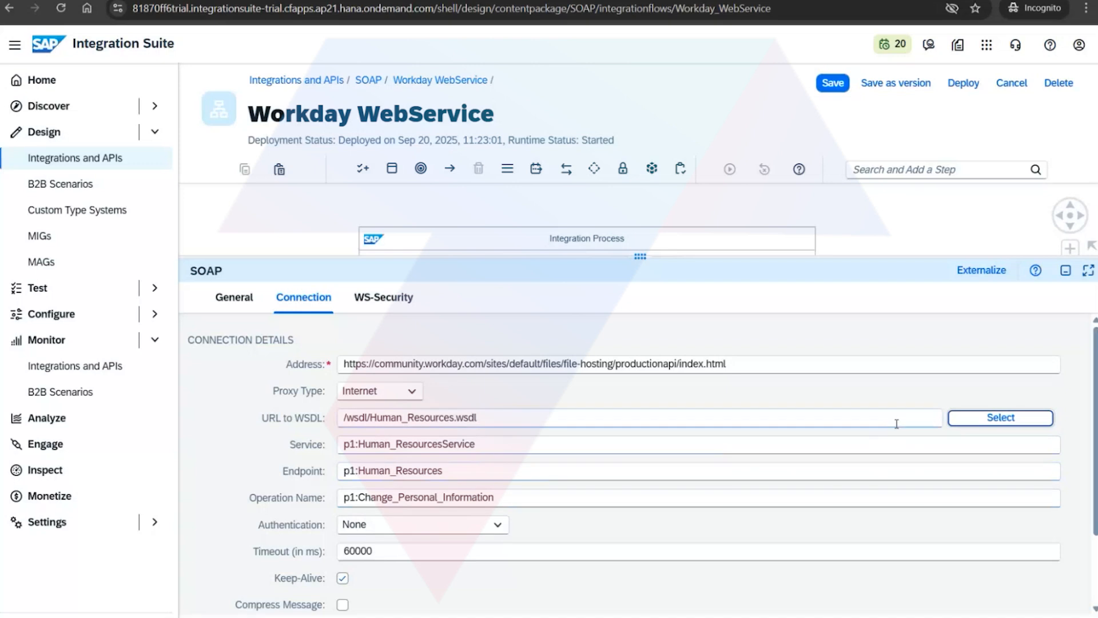
Reselect Human_Resources.wsdl with the Change_Government_IDs operation for the SOAP receiver, and discard the integration flow edits
{"action": "left_click", "coordinate": [972, 417]}
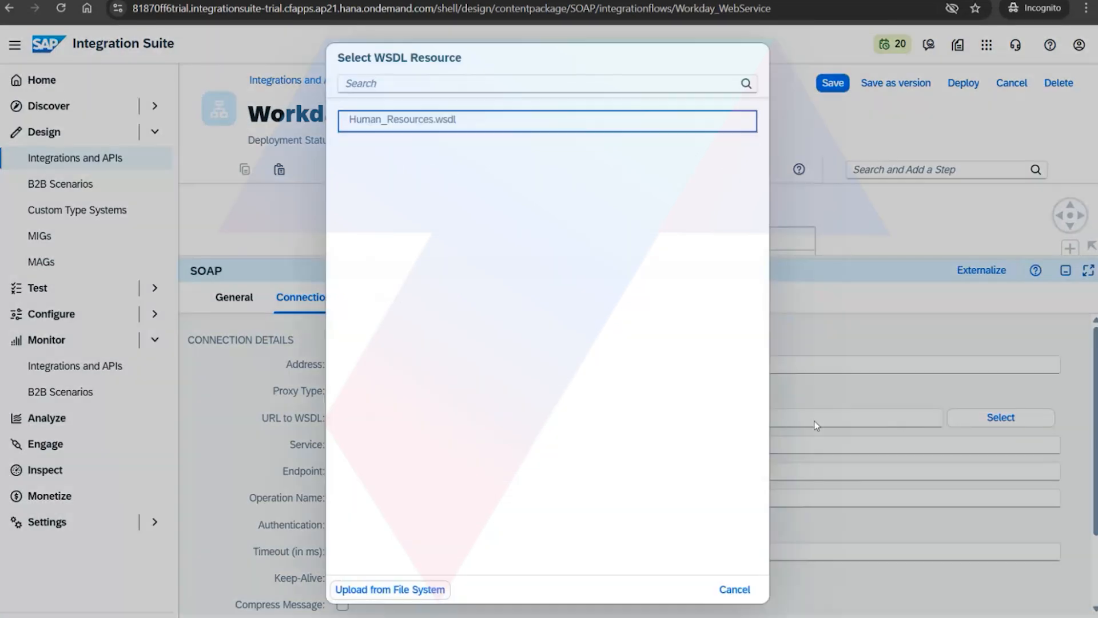
{"action": "left_click", "coordinate": [527, 121]}
{"action": "scroll", "coordinate": [507, 405], "scroll_direction": "down", "scroll_amount": 3}
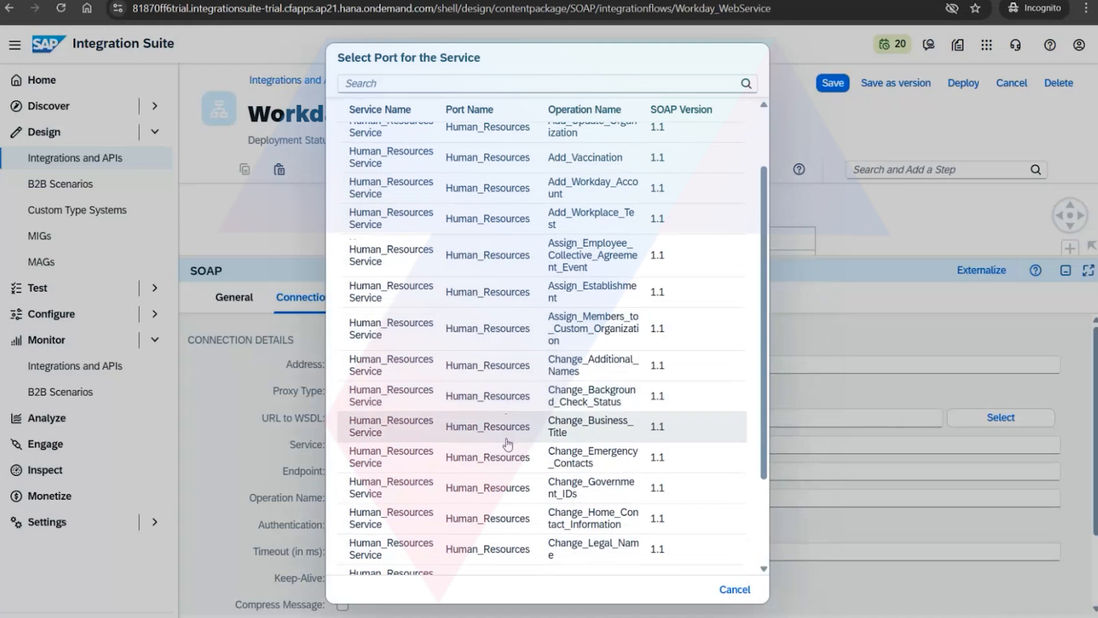
{"action": "left_click", "coordinate": [506, 488]}
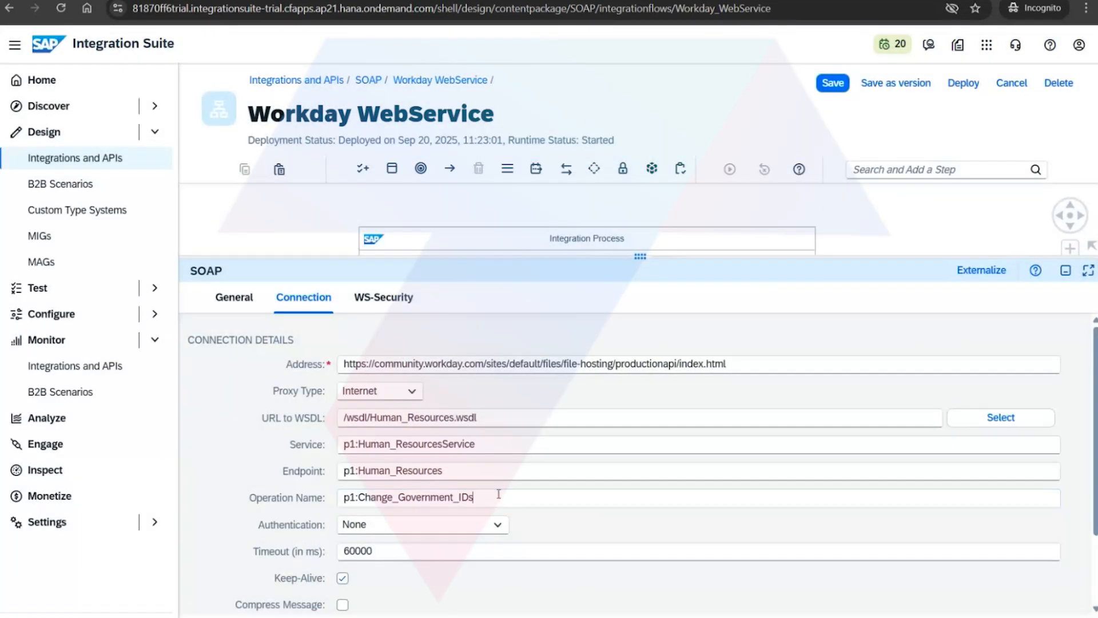
{"action": "left_click_drag", "start_coordinate": [489, 493], "coordinate": [337, 495]}
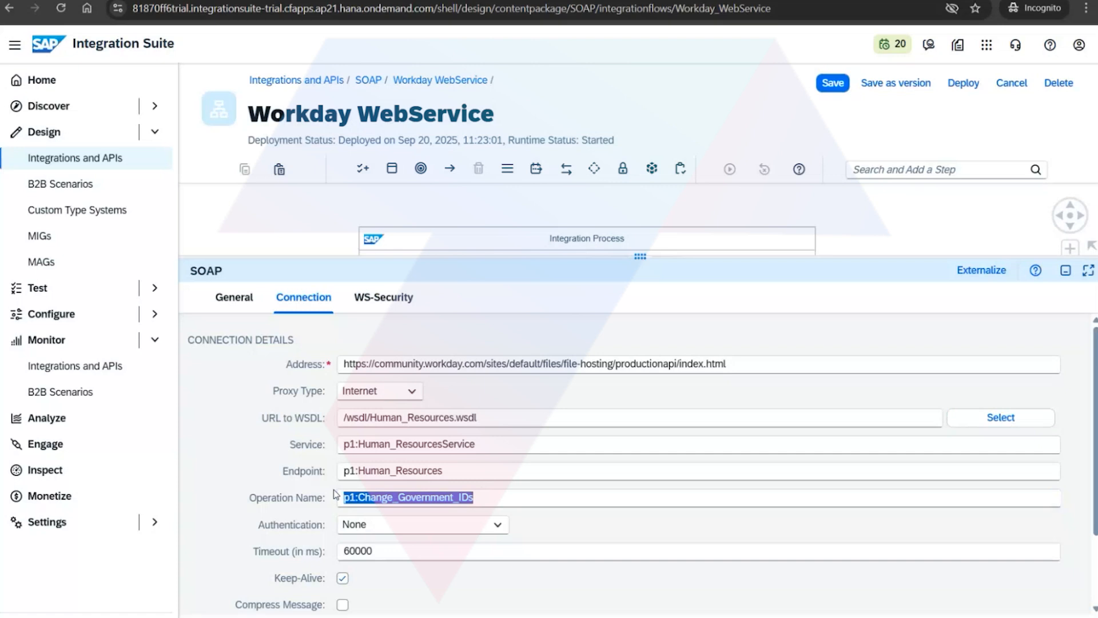
{"action": "scroll", "coordinate": [335, 494], "scroll_direction": "down", "scroll_amount": 2}
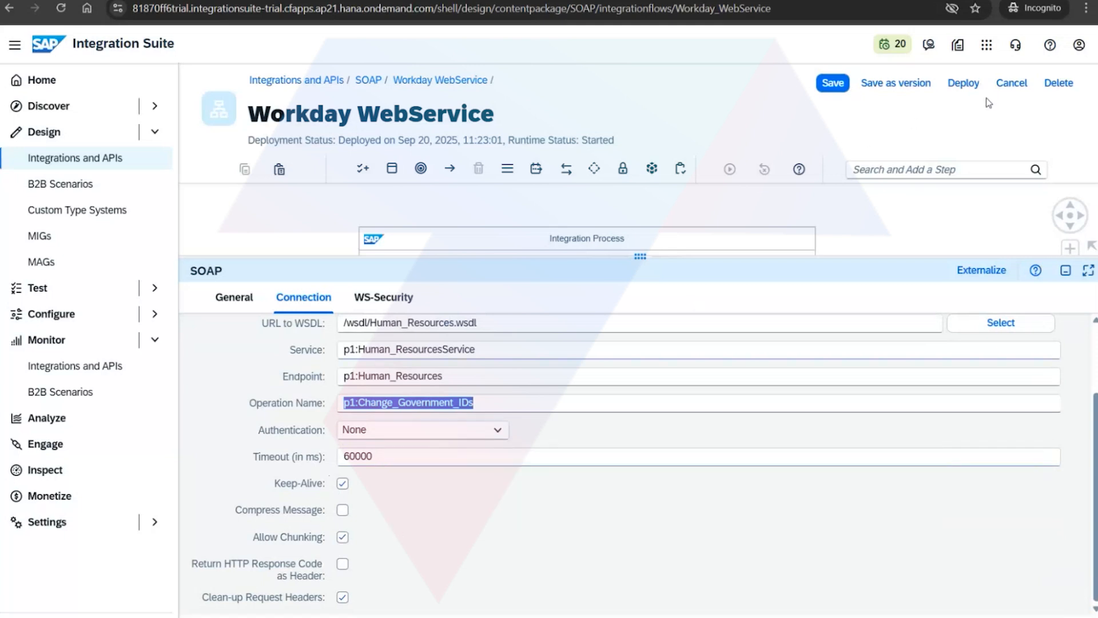
{"action": "left_click", "coordinate": [1011, 84]}
{"action": "left_click", "coordinate": [661, 357]}
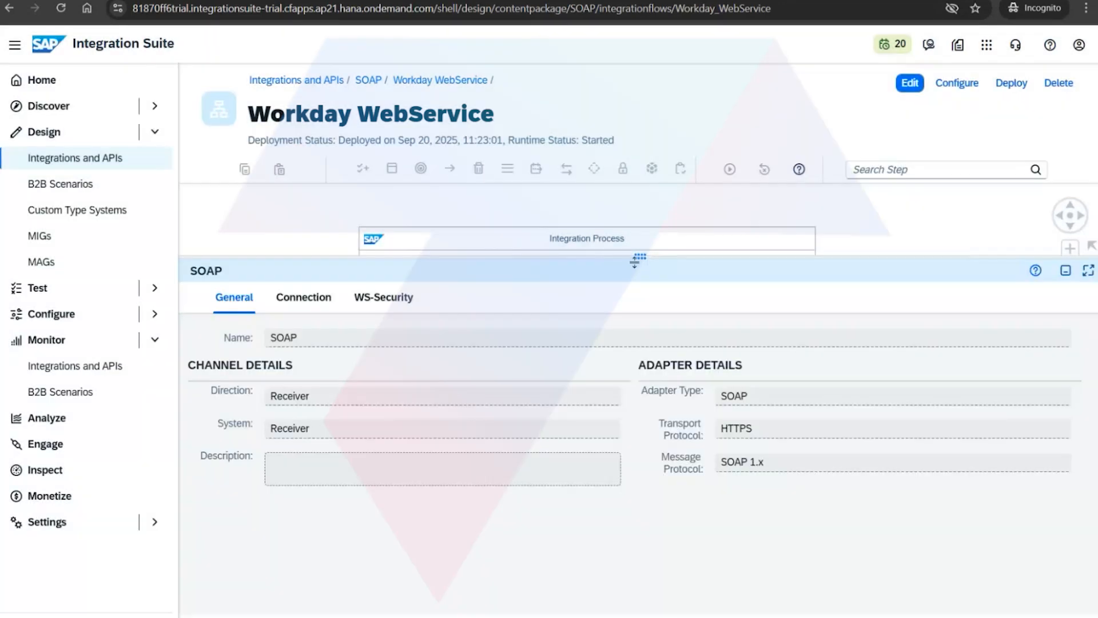
Enlarge the flow diagram area and select the Message Mapping step to inspect its properties
{"action": "left_click_drag", "start_coordinate": [634, 260], "coordinate": [634, 432]}
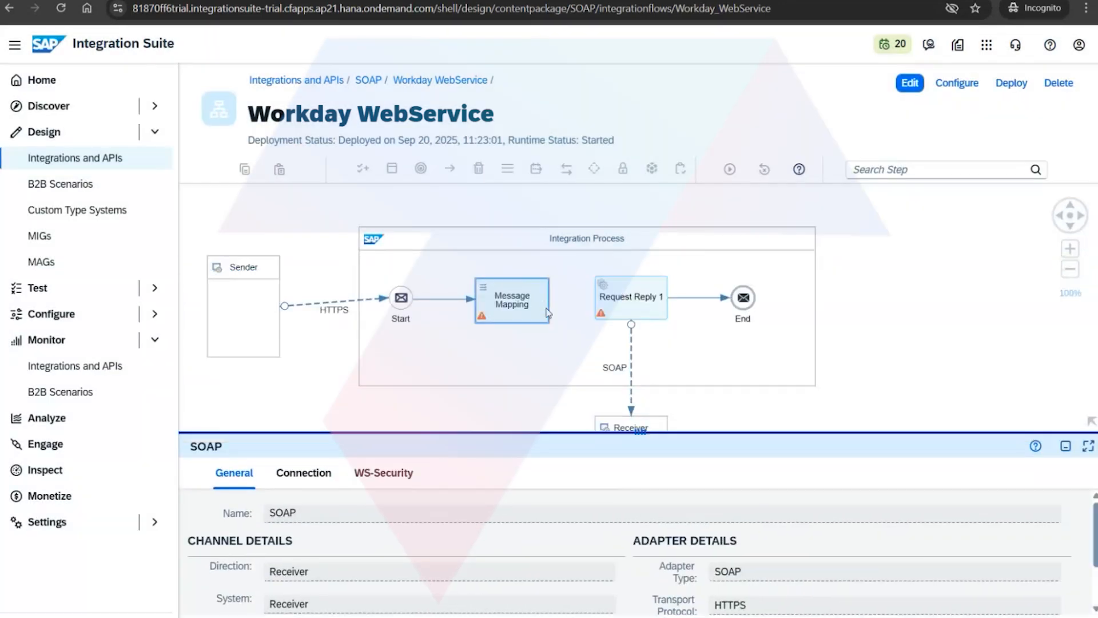
{"action": "left_click", "coordinate": [524, 307]}
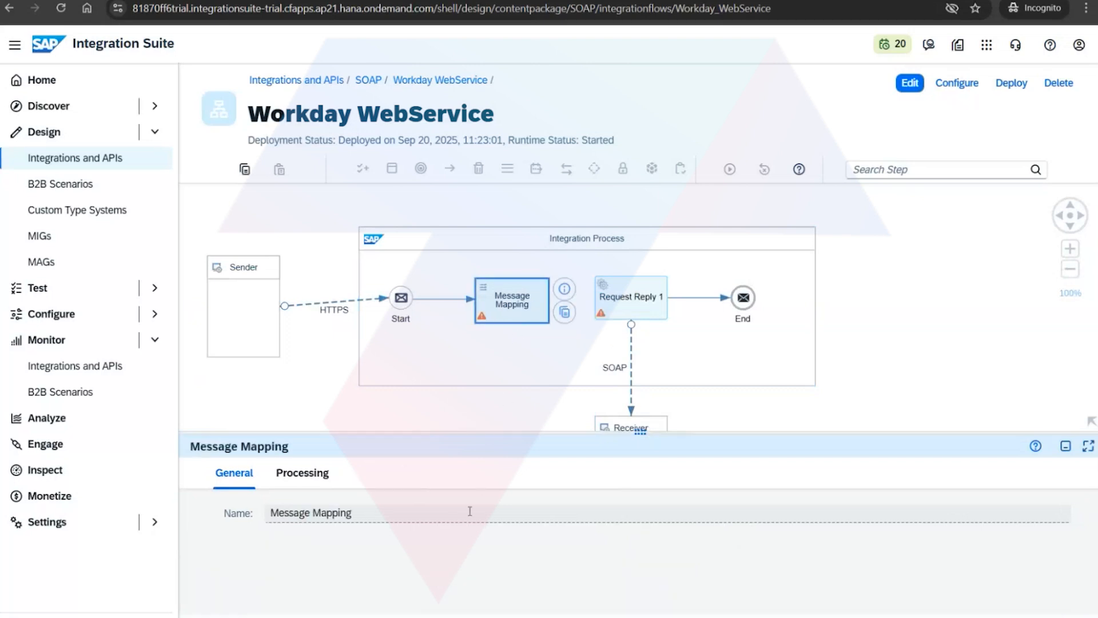
Switch to SoapUI, highlight the SOAP envelope of the calculator's Multiply request, and return to the integration flow
{"action": "left_click", "coordinate": [400, 617]}
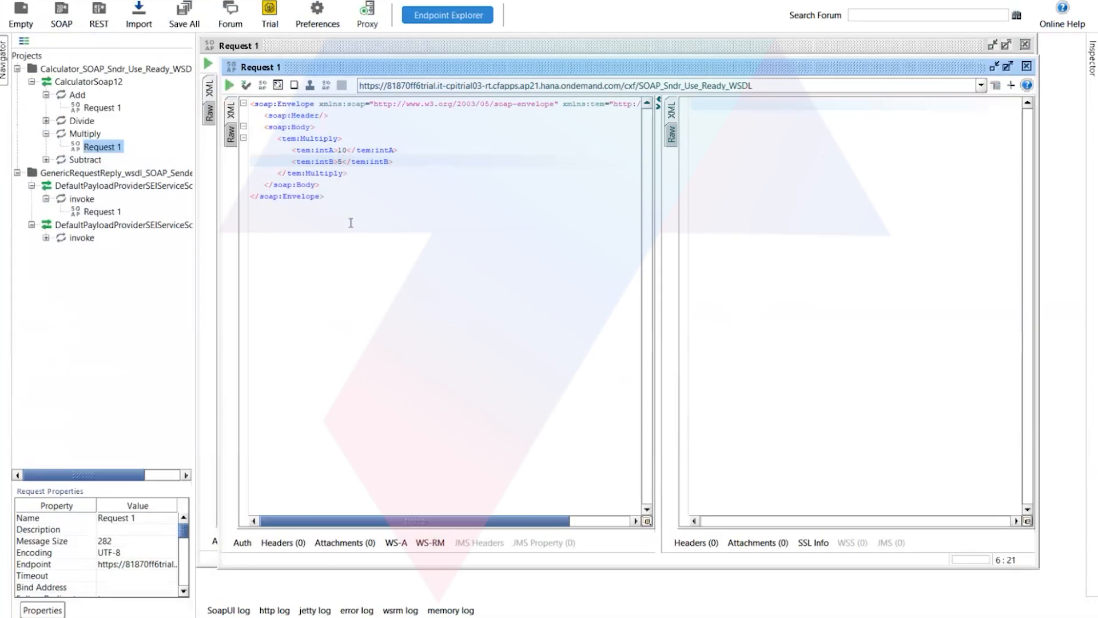
{"action": "left_click_drag", "start_coordinate": [351, 223], "coordinate": [250, 102]}
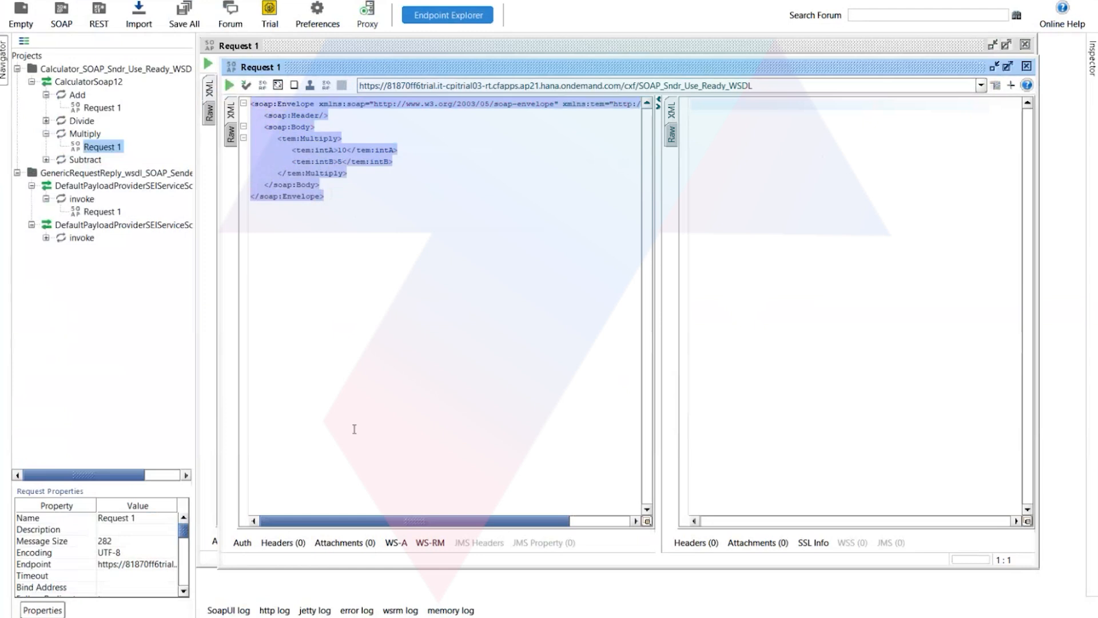
{"action": "left_click", "coordinate": [356, 549]}
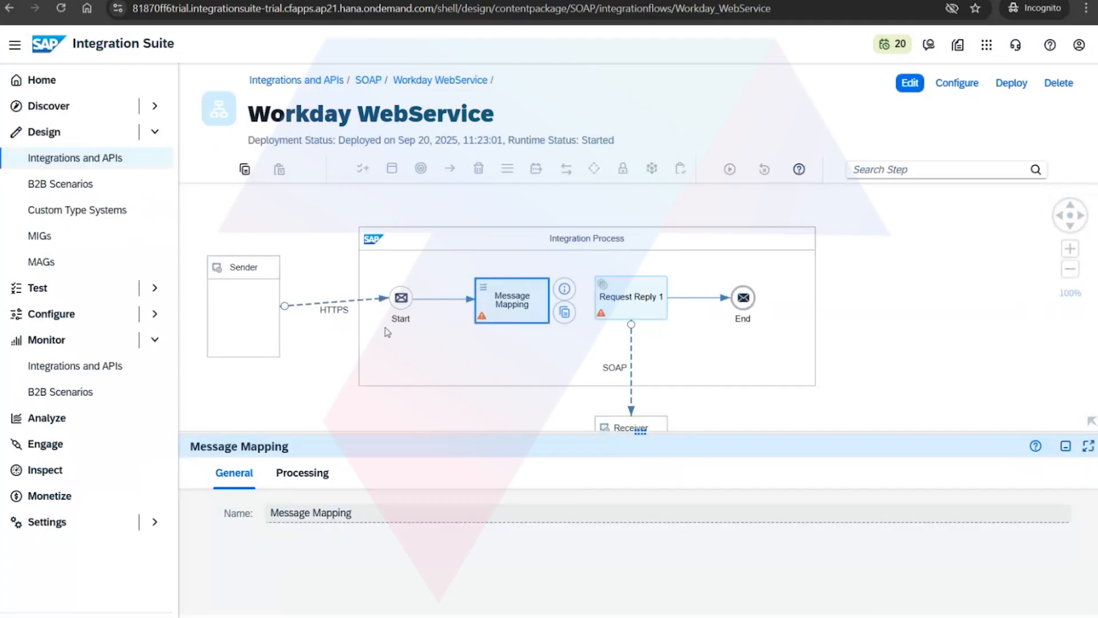
Open the MM_Workday.mmap resource from the Message Mapping step's processing settings and view its source and target structures
{"action": "left_click", "coordinate": [292, 471]}
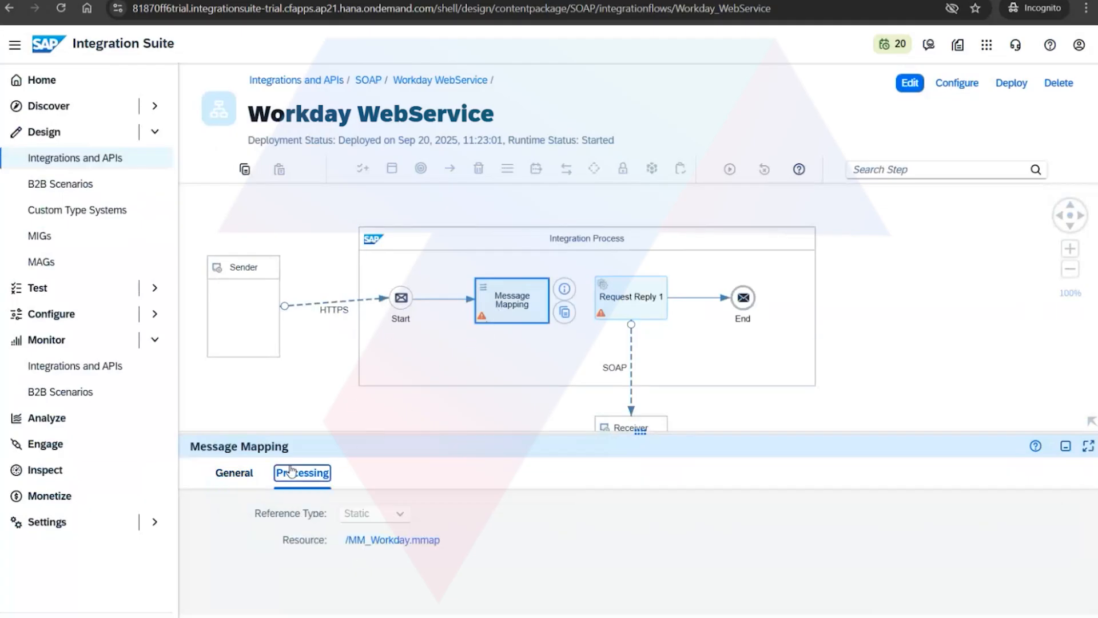
{"action": "left_click", "coordinate": [372, 540]}
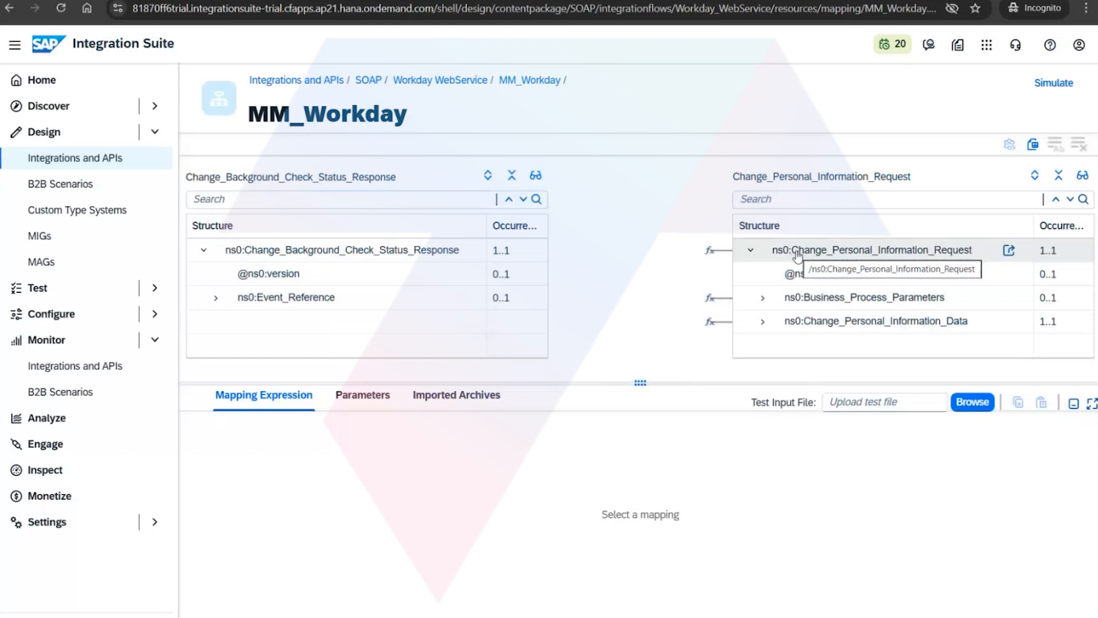
Switch to Postman and send the Workday_Webservice GET request
{"action": "key", "text": "alt+Tab"}
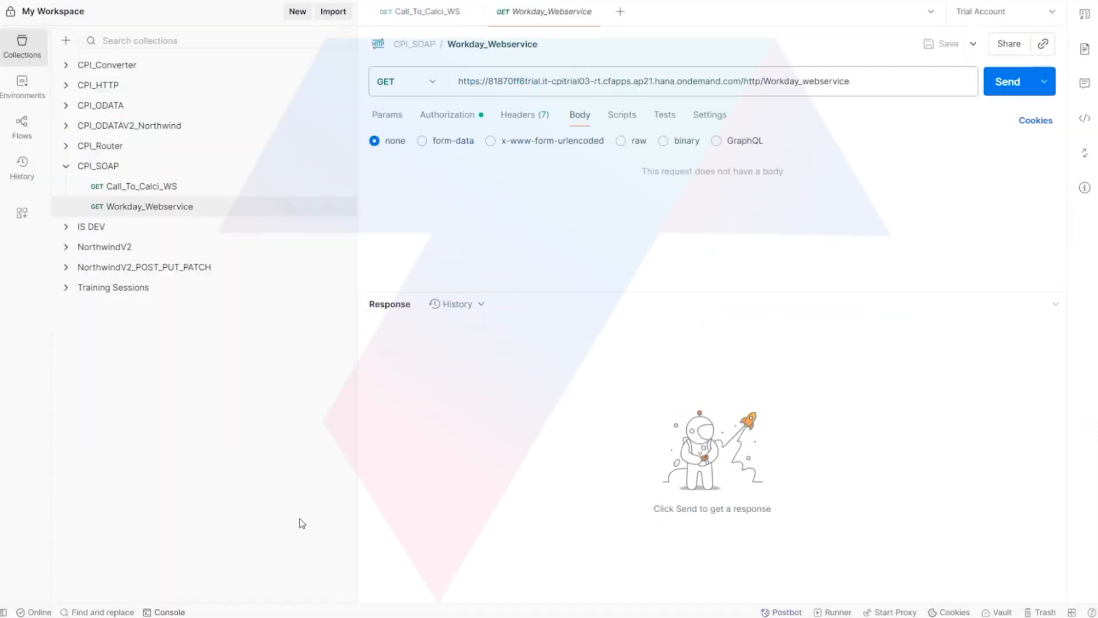
{"action": "left_click", "coordinate": [1009, 86]}
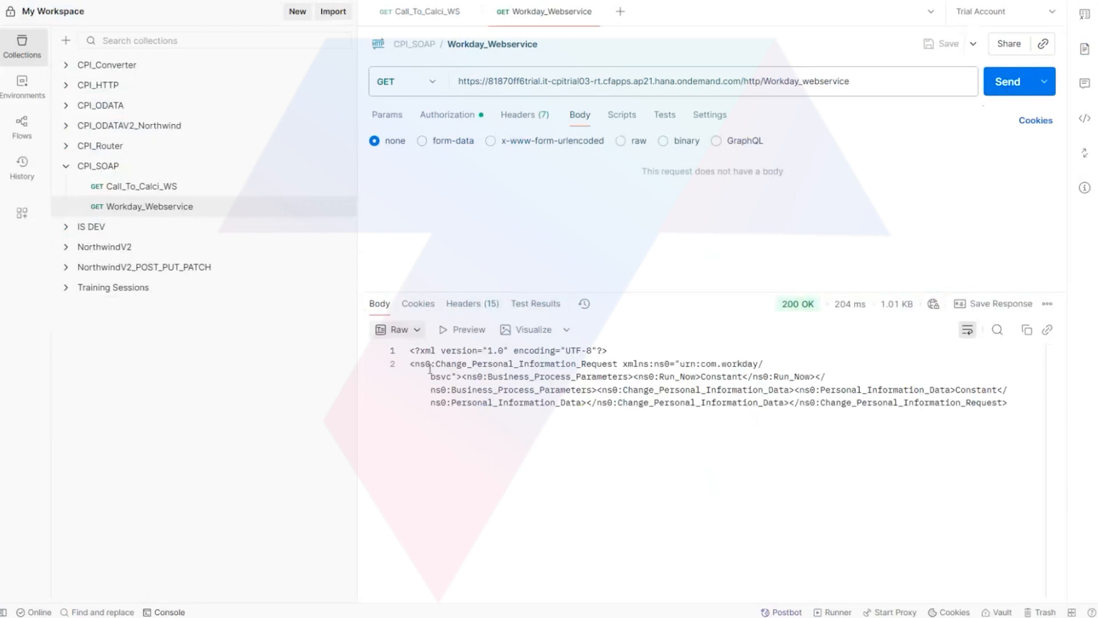
Display the Workday_Webservice response as XML and highlight the whole Change_Personal_Information_Request payload
{"action": "left_click", "coordinate": [413, 331]}
{"action": "left_click", "coordinate": [419, 378]}
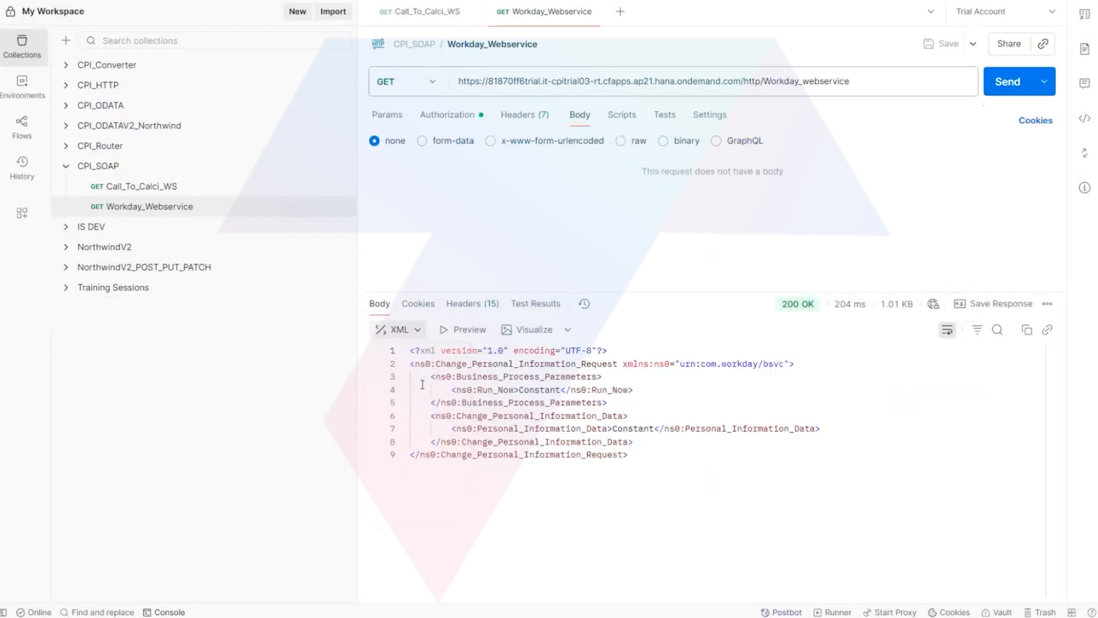
{"action": "left_click_drag", "start_coordinate": [630, 455], "coordinate": [385, 346]}
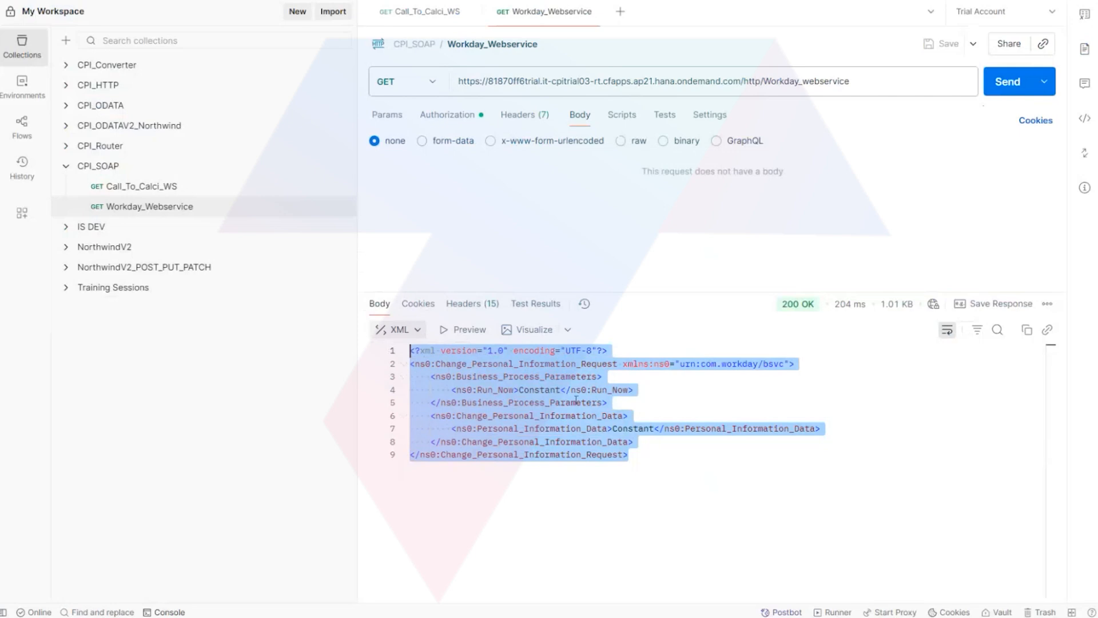
{"action": "left_click", "coordinate": [563, 390]}
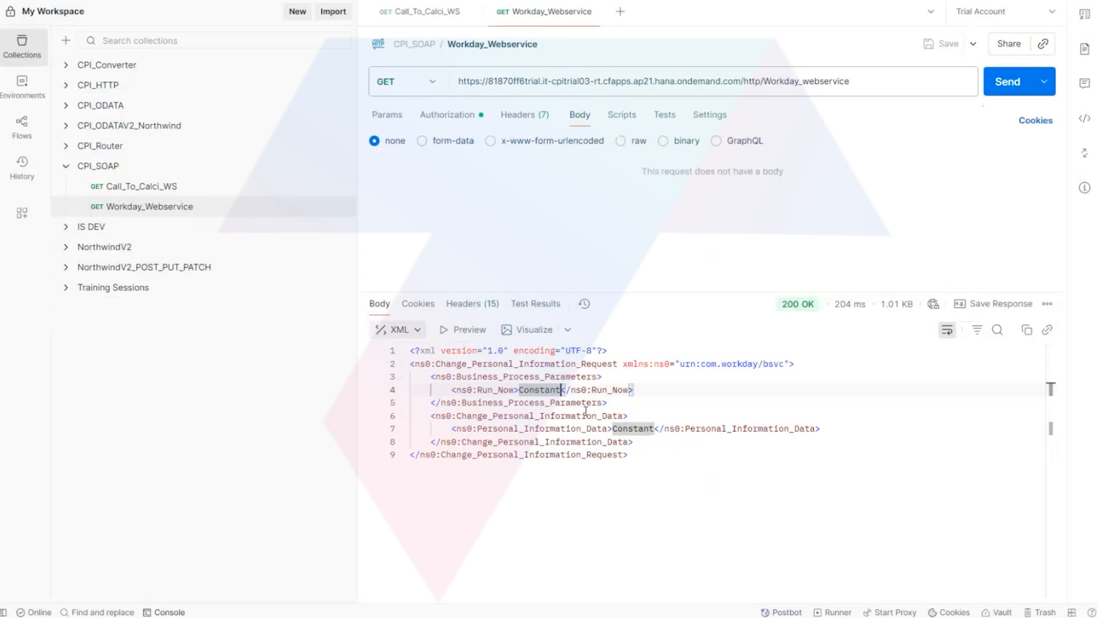
Open the Call_To_Calci_WS request, and in Integration Suite open the SOAP package's Call to Calculator Web service flow for editing
{"action": "left_click", "coordinate": [216, 185]}
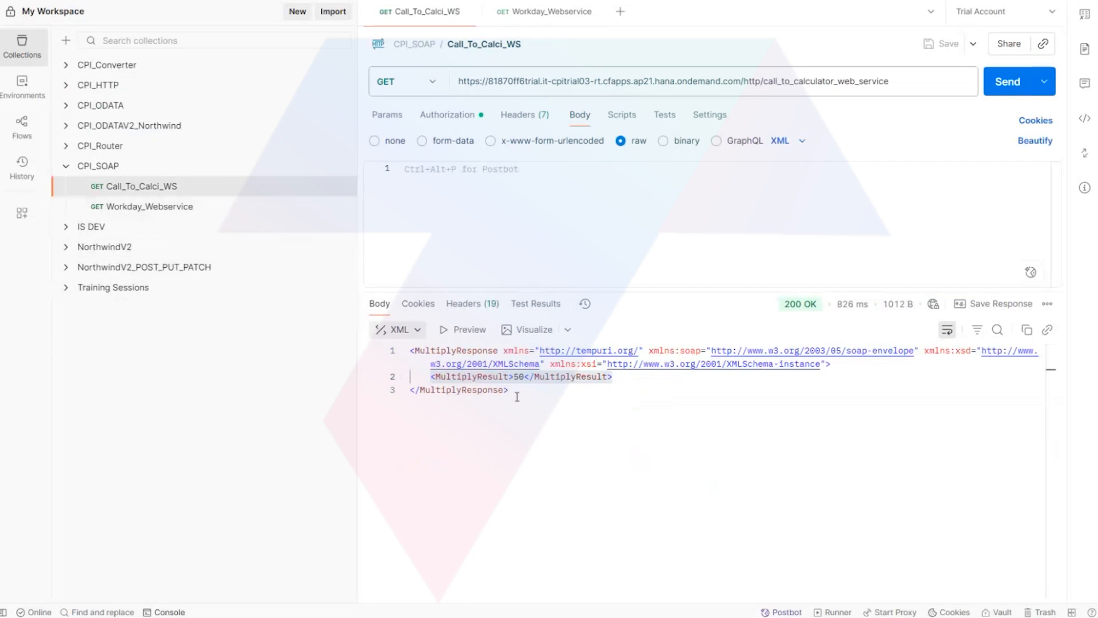
{"action": "mouse_move", "coordinate": [400, 584]}
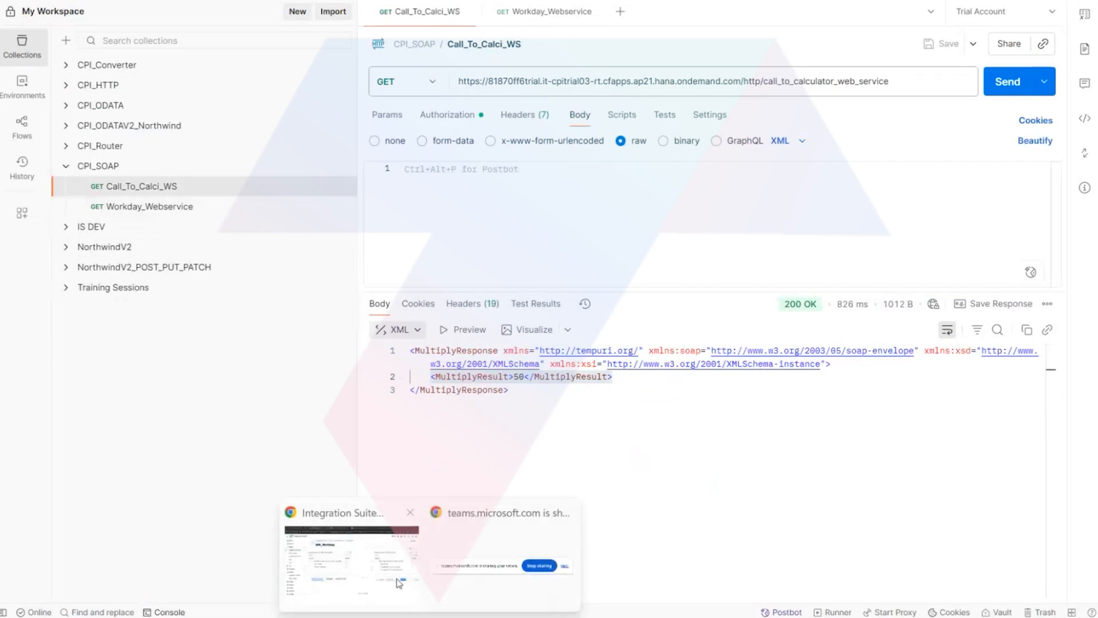
{"action": "left_click", "coordinate": [374, 566]}
{"action": "left_click", "coordinate": [368, 80]}
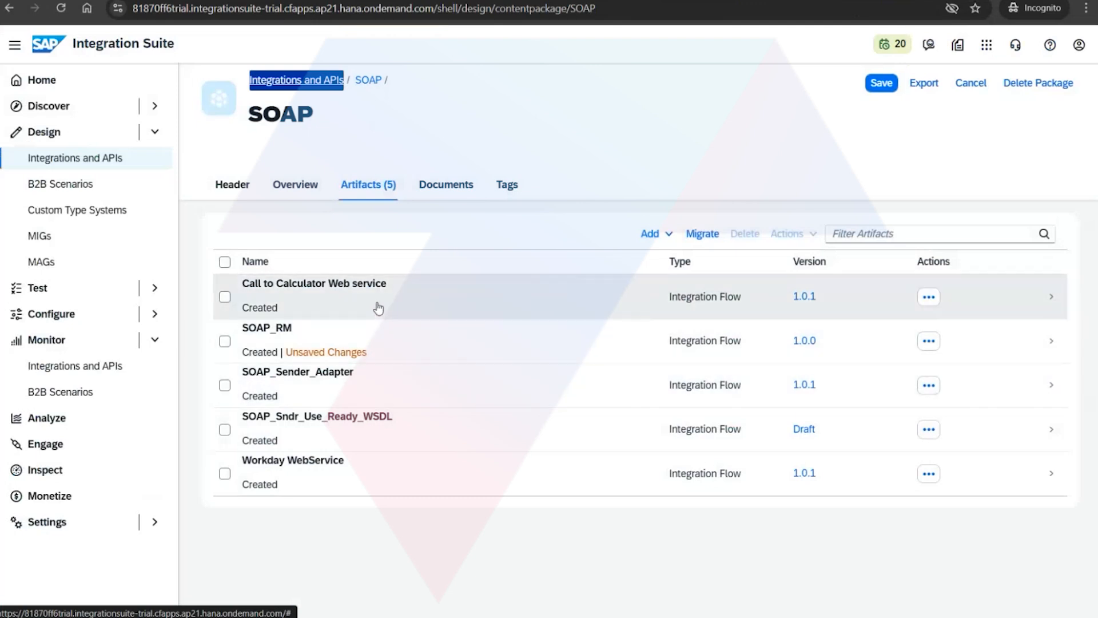
{"action": "left_click", "coordinate": [377, 303]}
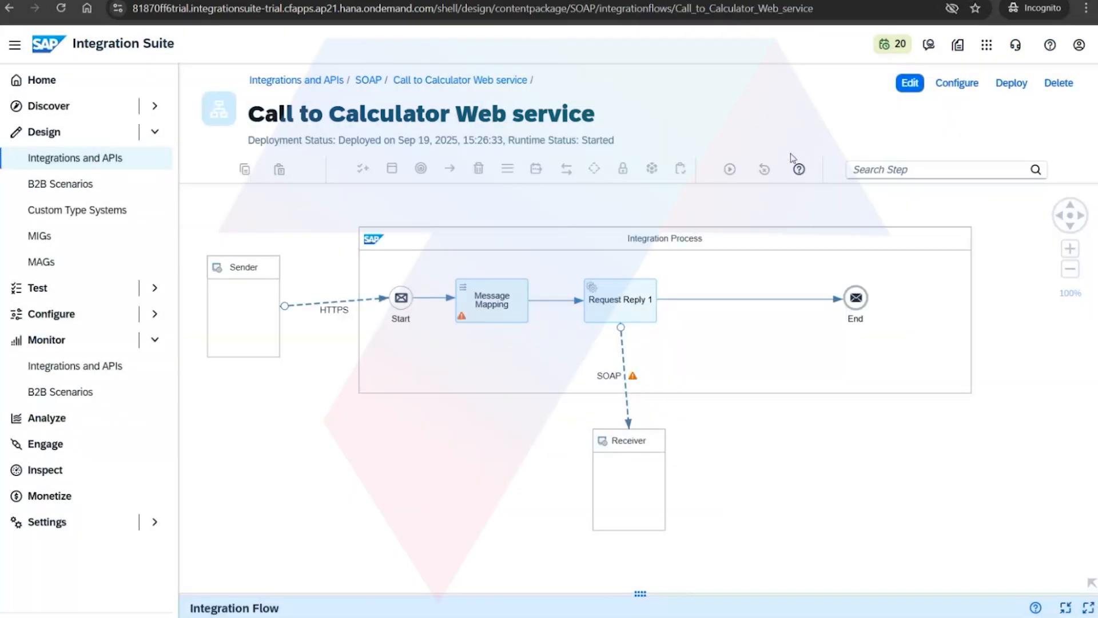
{"action": "left_click", "coordinate": [909, 83]}
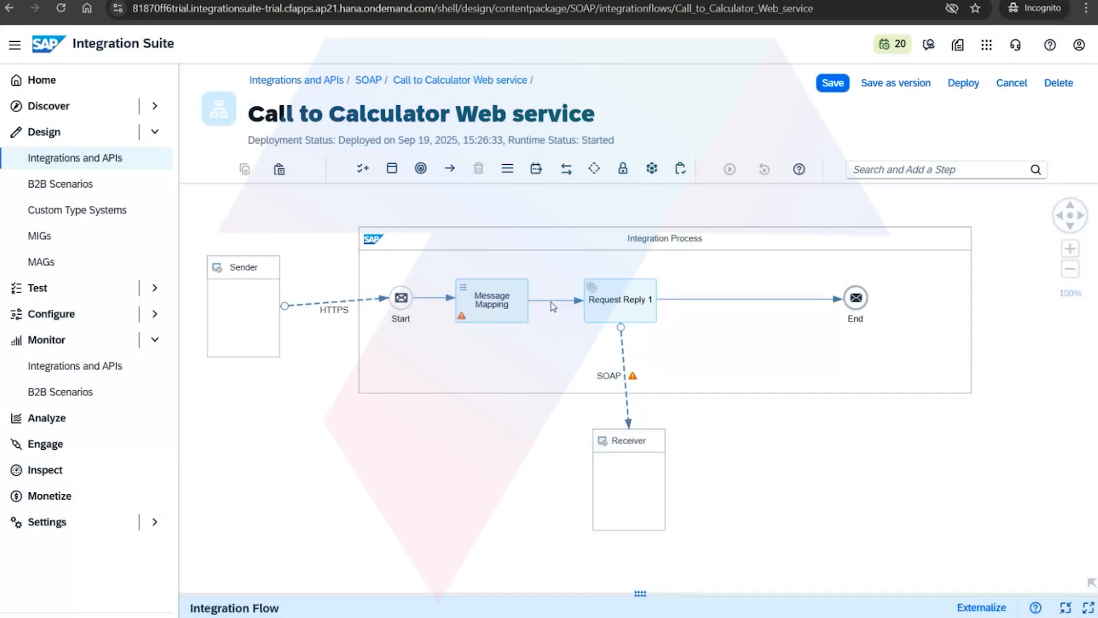
Delete the connection between Message Mapping and Request Reply 1, and save and deploy the flow to the Cloud Integration runtime profile
{"action": "left_click", "coordinate": [556, 300]}
{"action": "left_click", "coordinate": [567, 358]}
{"action": "left_click", "coordinate": [959, 92]}
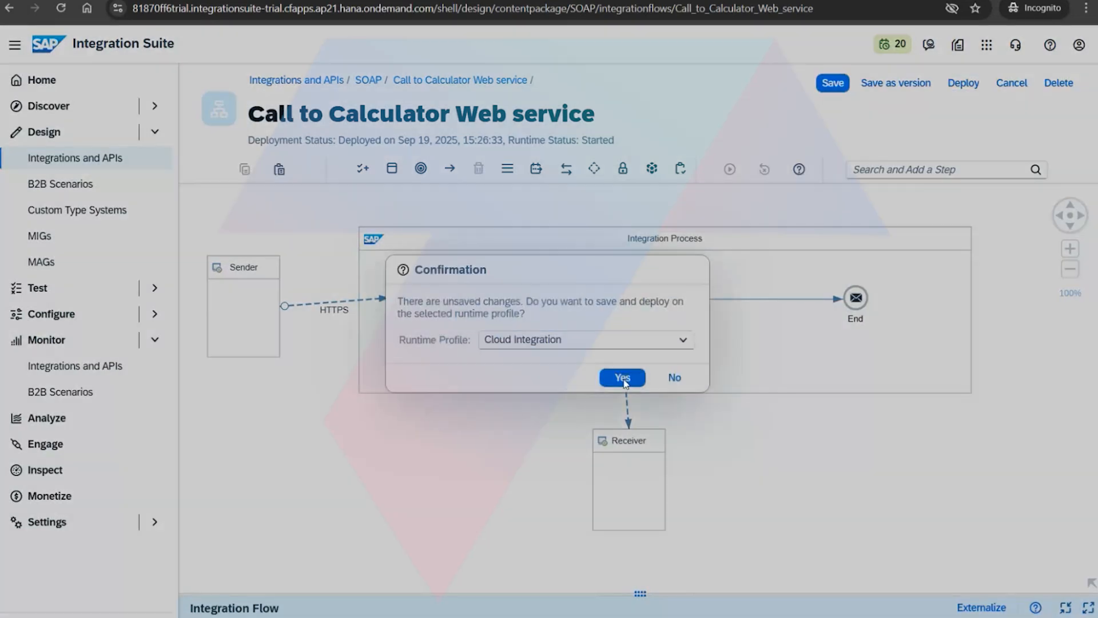
{"action": "left_click", "coordinate": [622, 375]}
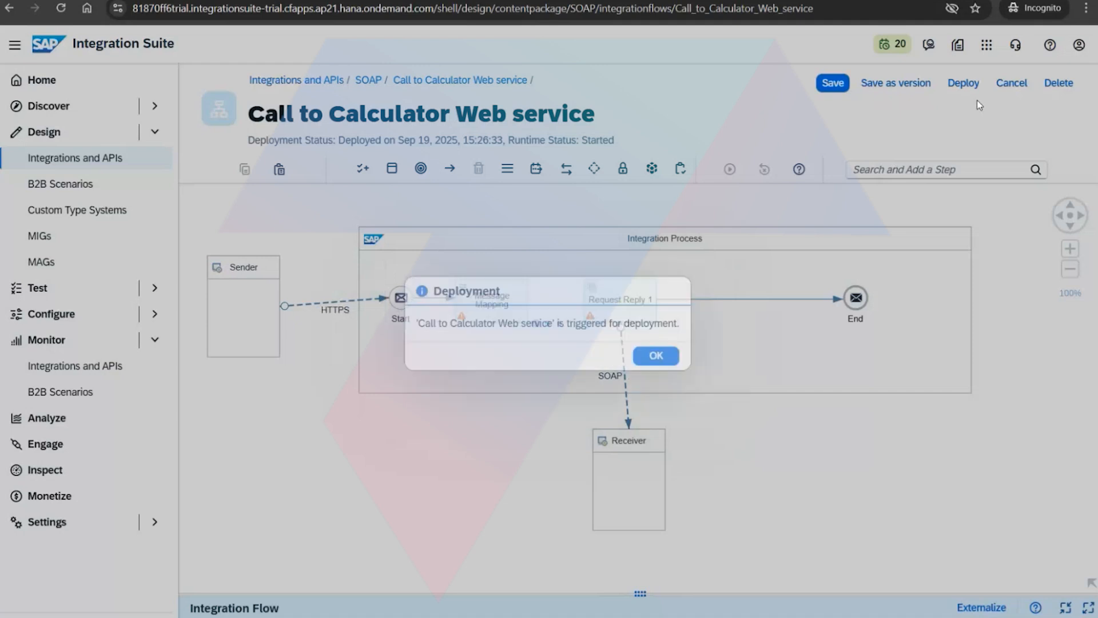
{"action": "left_click", "coordinate": [656, 356]}
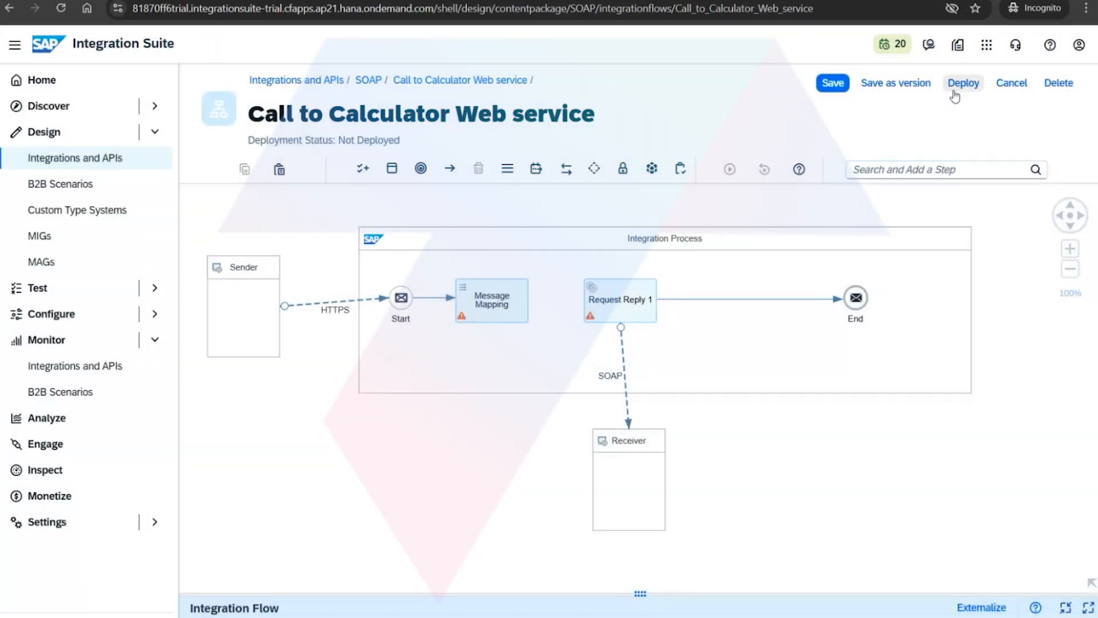
{"action": "left_click", "coordinate": [1010, 85]}
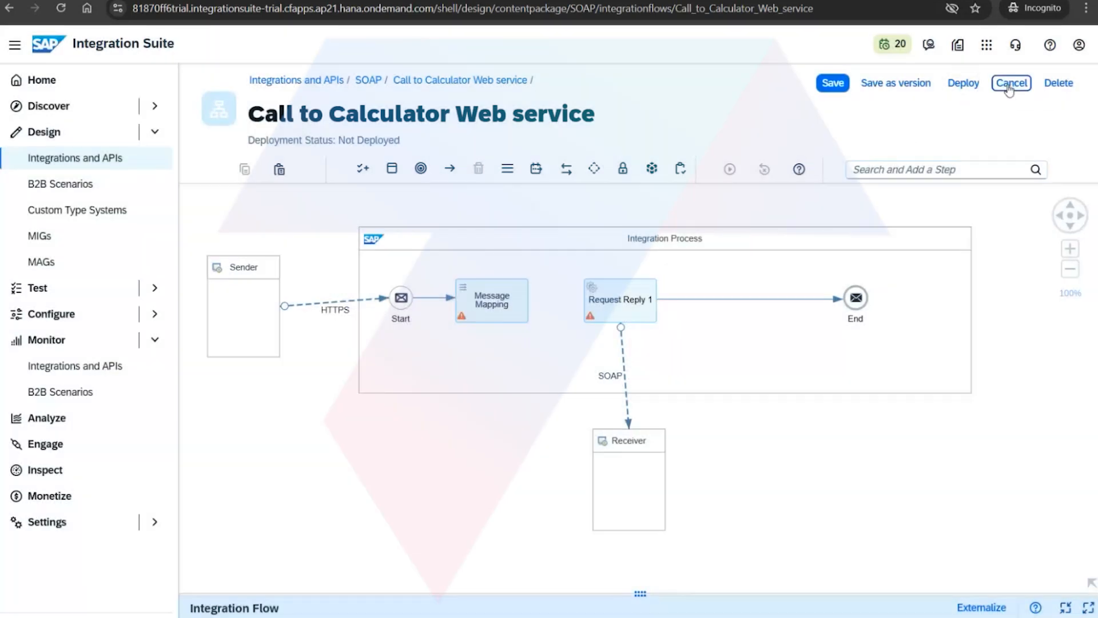
Switch to Postman, send the Call_To_Calci_WS GET request and display the response as XML
{"action": "key", "text": "alt+Tab"}
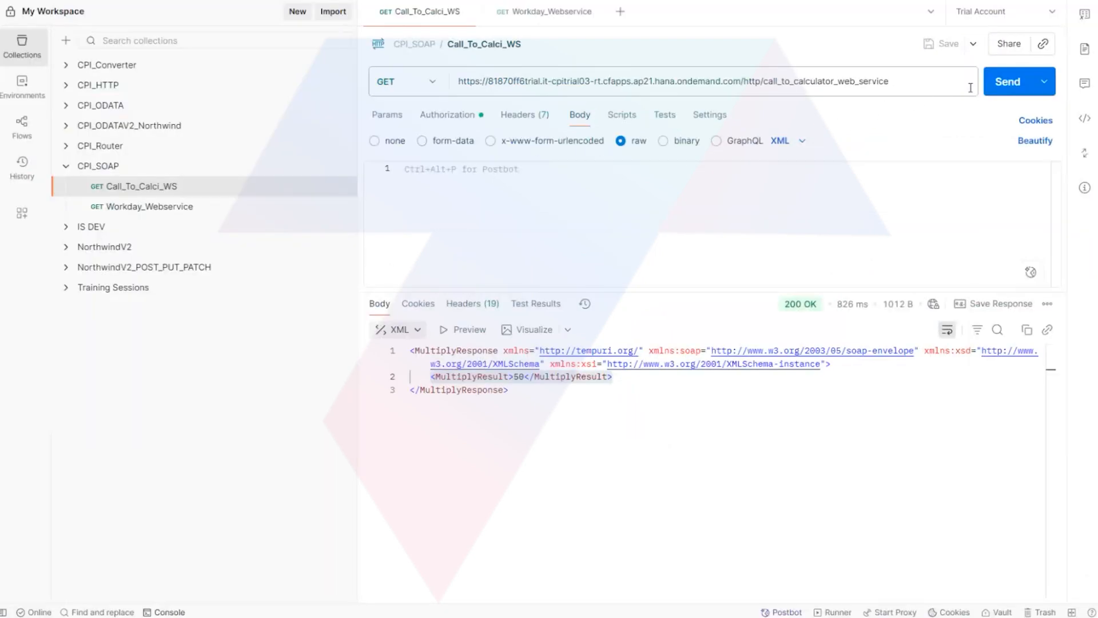
{"action": "left_click", "coordinate": [1001, 82]}
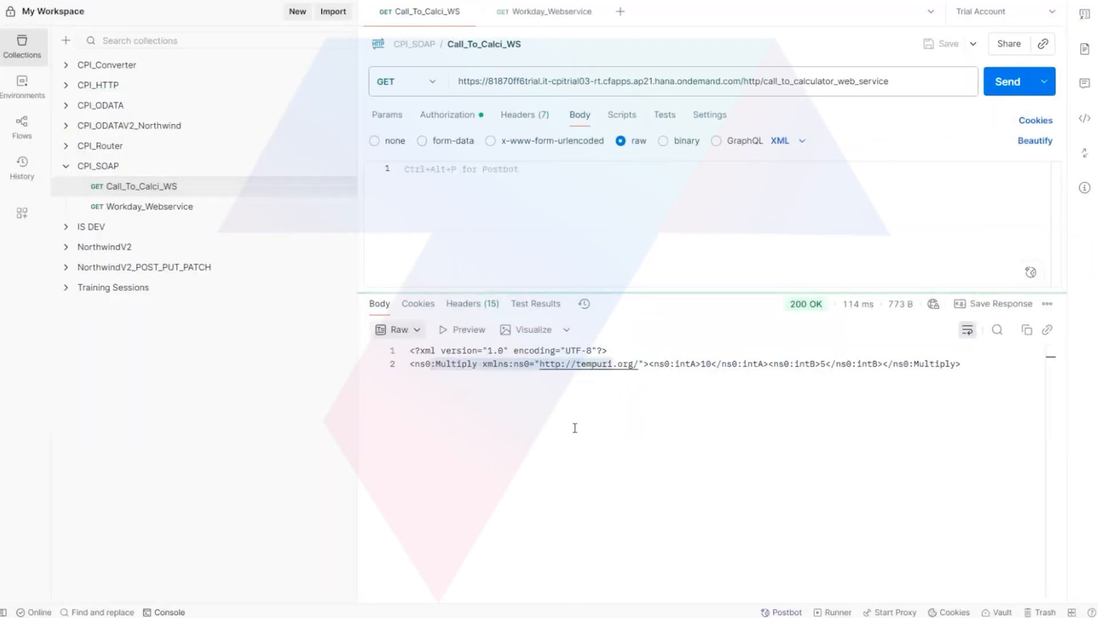
{"action": "left_click", "coordinate": [416, 330]}
{"action": "left_click", "coordinate": [424, 378]}
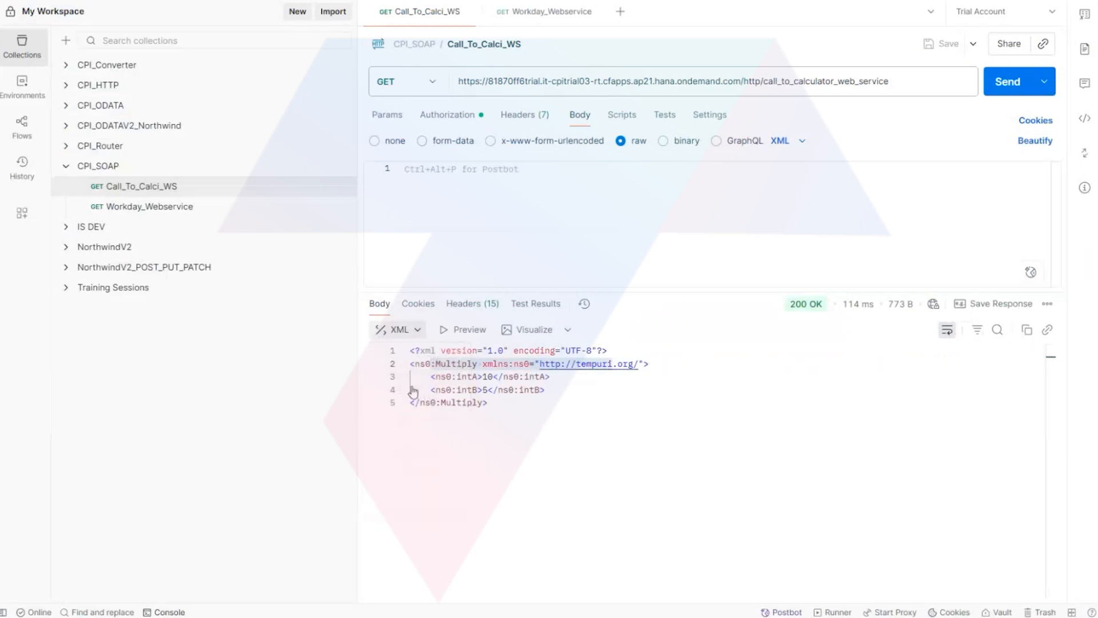
Highlight the Multiply payload in the response, including its intA and intB elements, to examine the mapping output
{"action": "left_click_drag", "start_coordinate": [488, 402], "coordinate": [389, 346]}
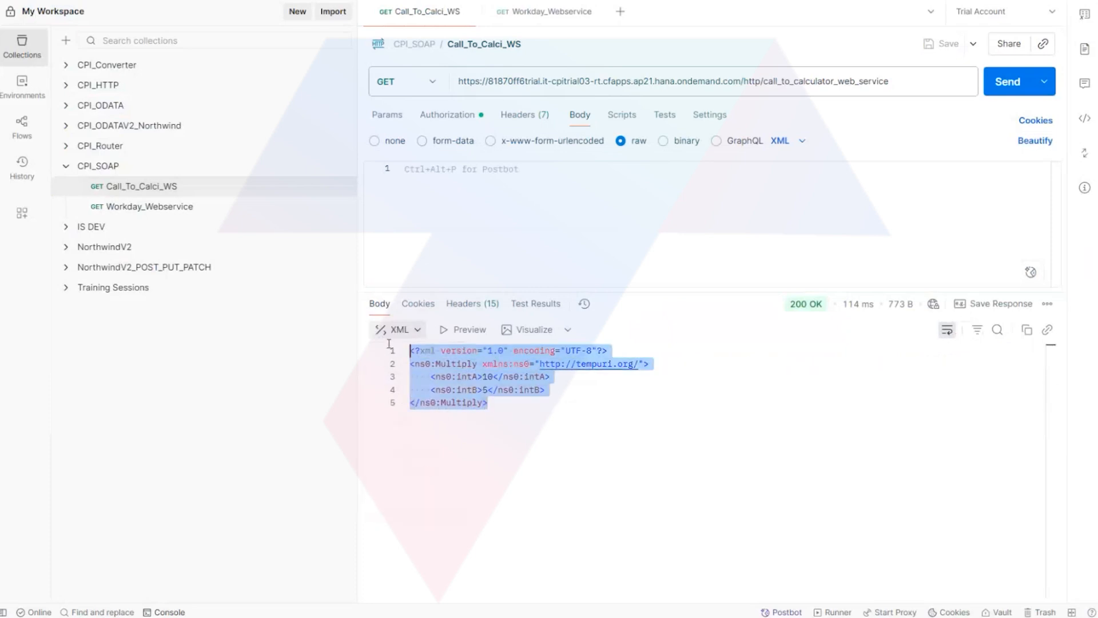
{"action": "left_click", "coordinate": [432, 446]}
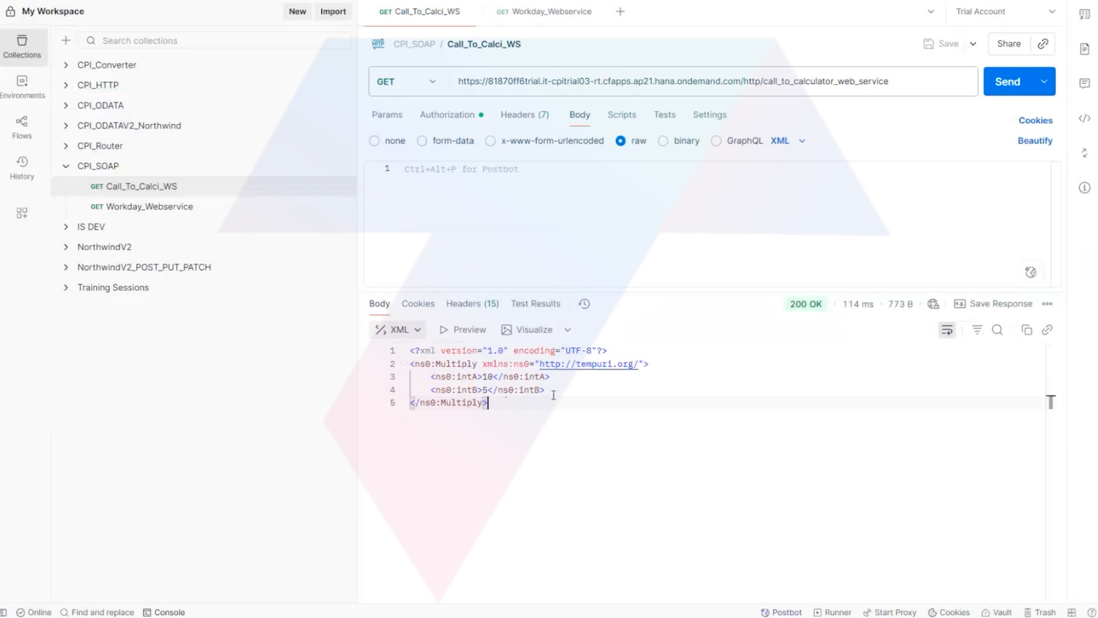
{"action": "left_click_drag", "start_coordinate": [546, 389], "coordinate": [423, 377]}
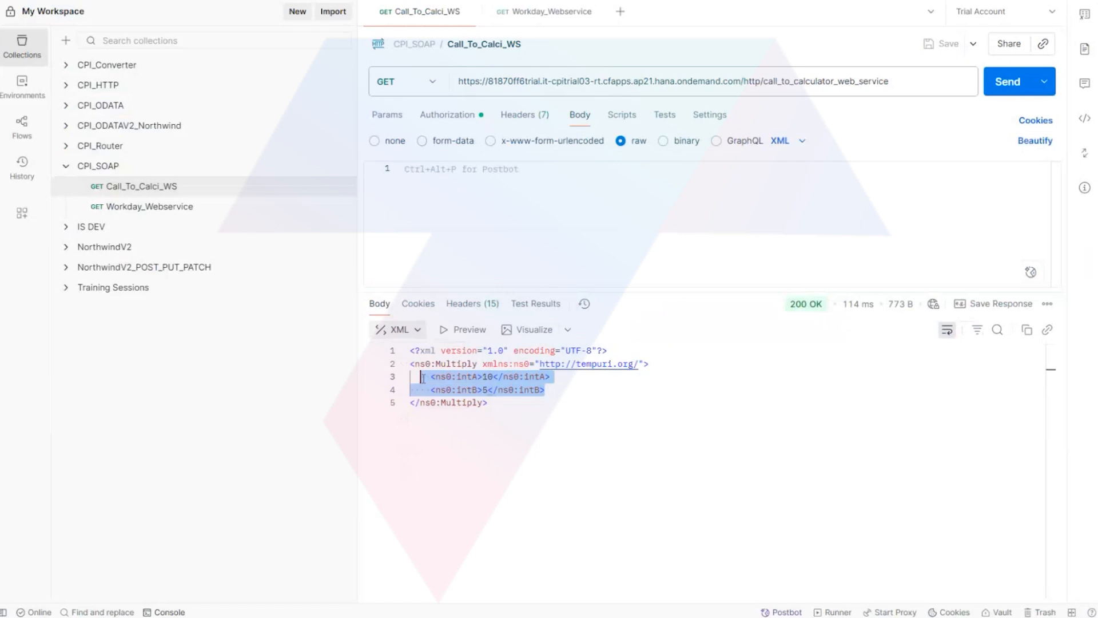
{"action": "left_click_drag", "start_coordinate": [497, 402], "coordinate": [406, 355]}
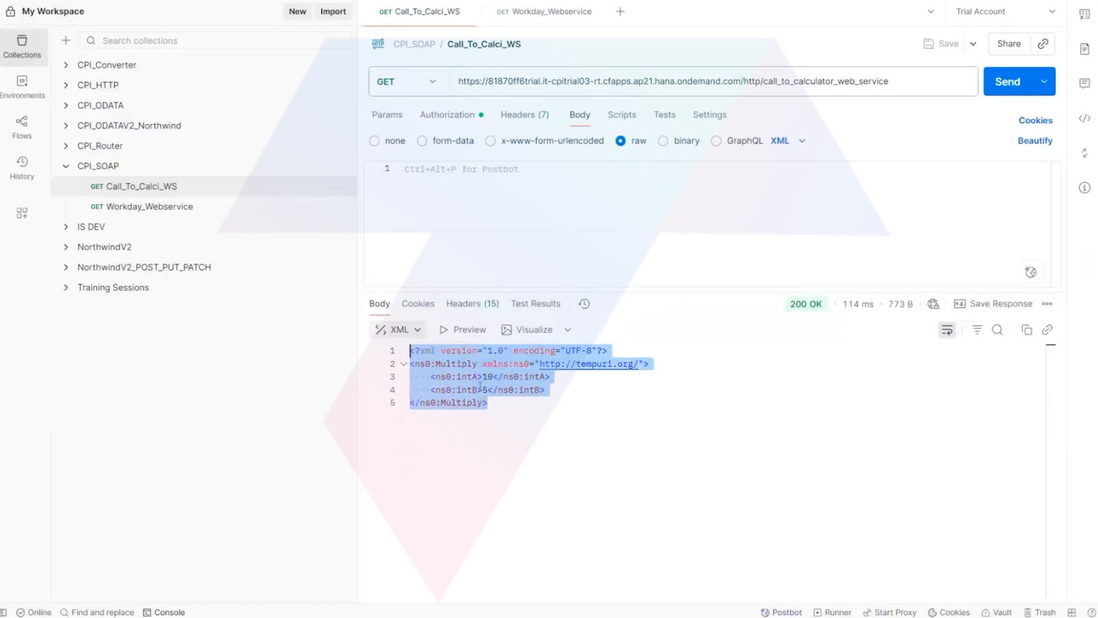
{"action": "left_click", "coordinate": [493, 376]}
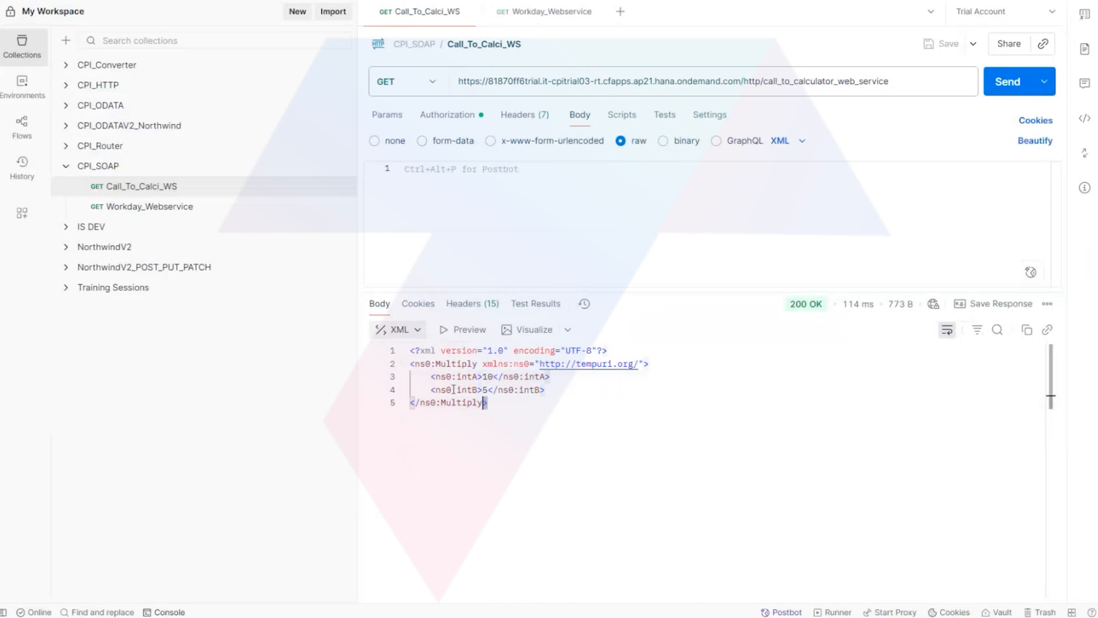
Copy the entire Multiply response and paste it below the Workday web service URL in Session 4.txt in Notepad
{"action": "key", "text": "ctrl+a"}
{"action": "key", "text": "ctrl+c"}
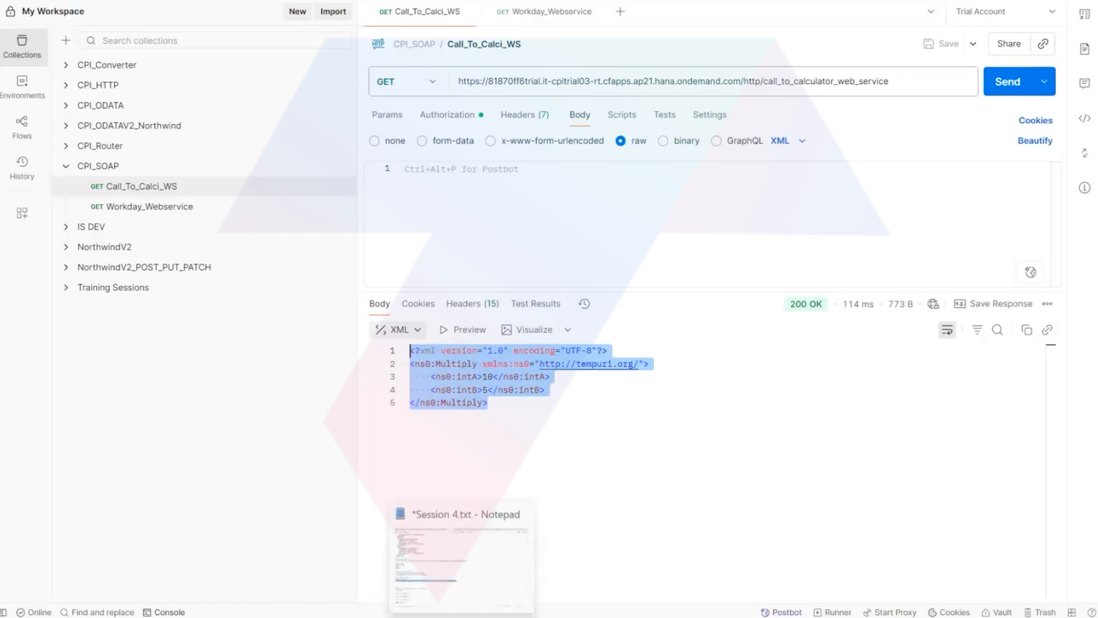
{"action": "left_click", "coordinate": [461, 617]}
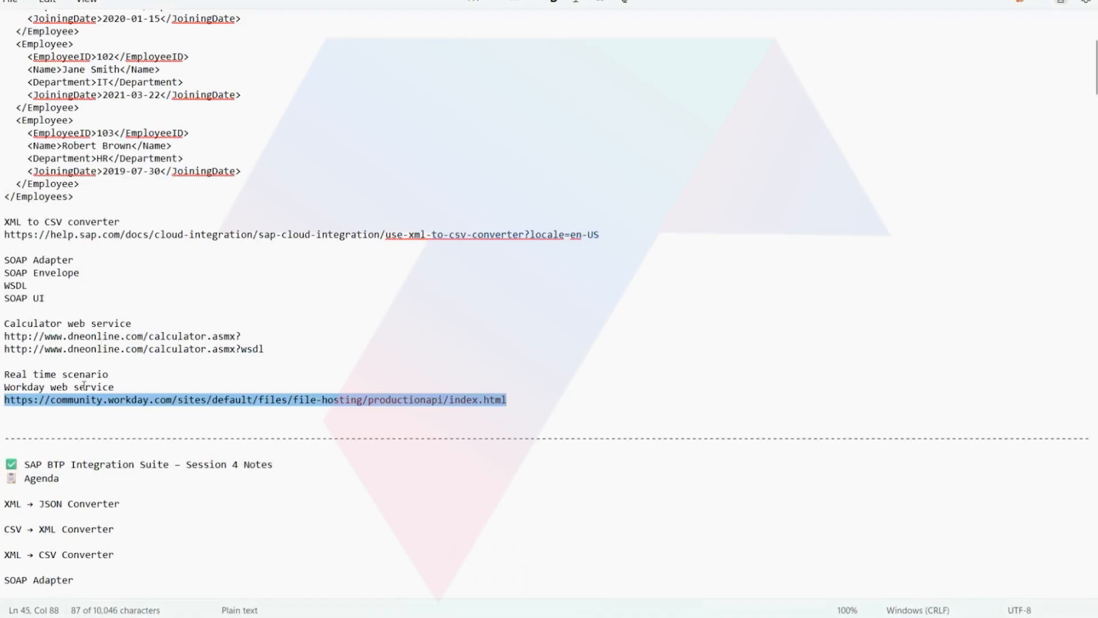
{"action": "left_click", "coordinate": [54, 410]}
{"action": "key", "text": "Return"}
{"action": "key", "text": "ctrl+v"}
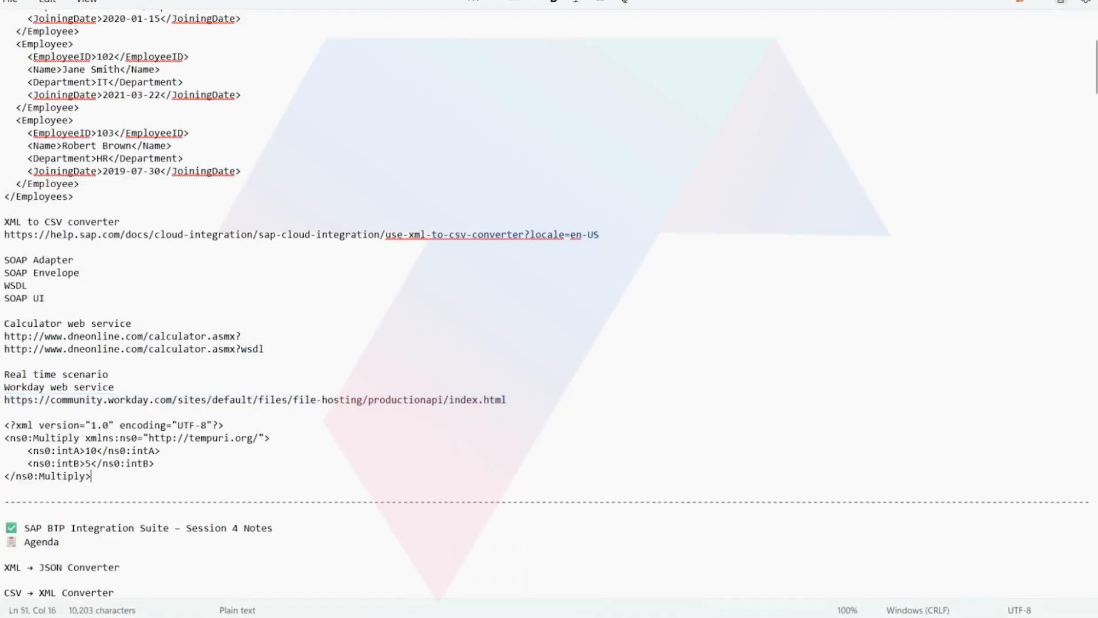
Replace the intA and intB values in the pasted Multiply XML with Constant
{"action": "left_click", "coordinate": [80, 450]}
{"action": "left_click", "coordinate": [95, 450]}
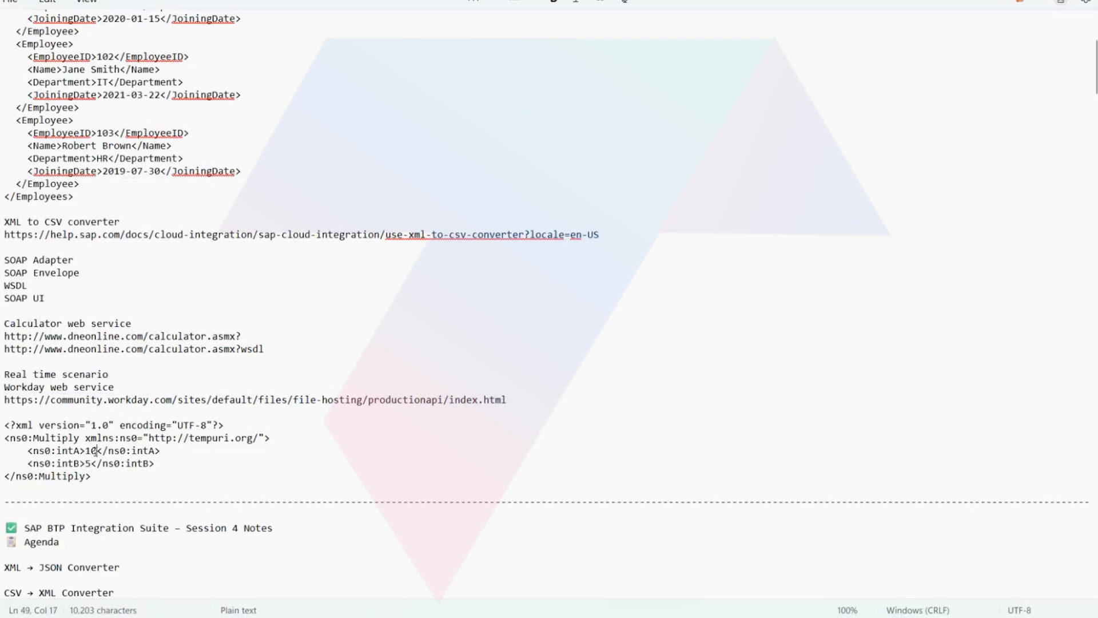
{"action": "key", "text": "BackSpace"}
{"action": "key", "text": "BackSpace"}
{"action": "type", "text": "c"}
{"action": "key", "text": "BackSpace"}
{"action": "type", "text": "Constant"}
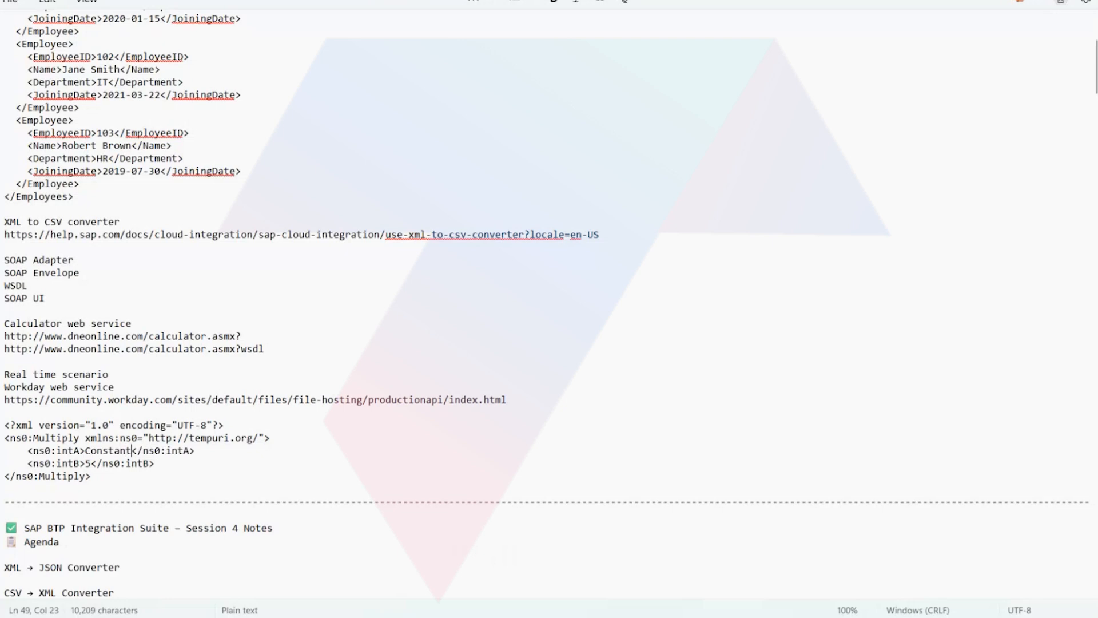
{"action": "left_click", "coordinate": [92, 464]}
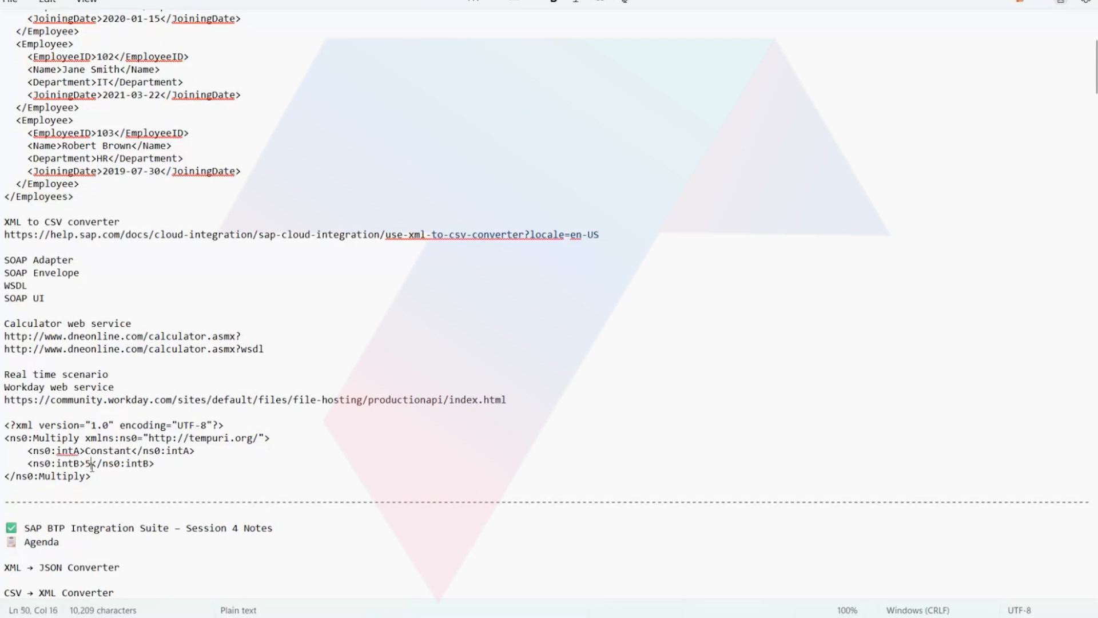
{"action": "key", "text": "BackSpace"}
{"action": "type", "text": "Constant"}
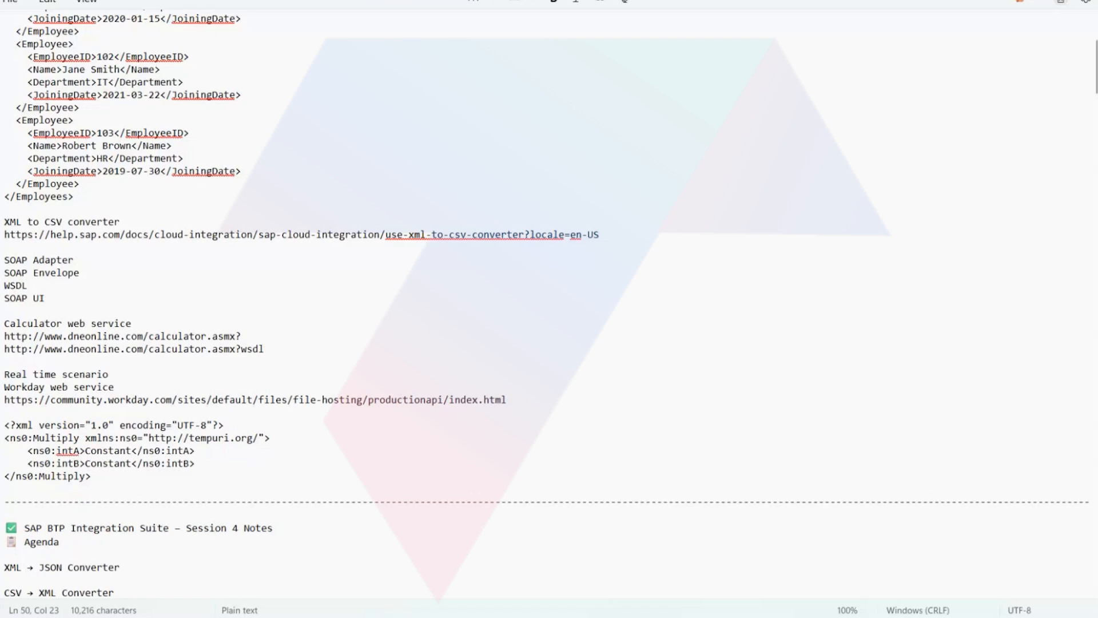
Switch to Postman and compare the Workday_Webservice response with the Call_To_Calci_WS response
{"action": "left_click", "coordinate": [366, 616]}
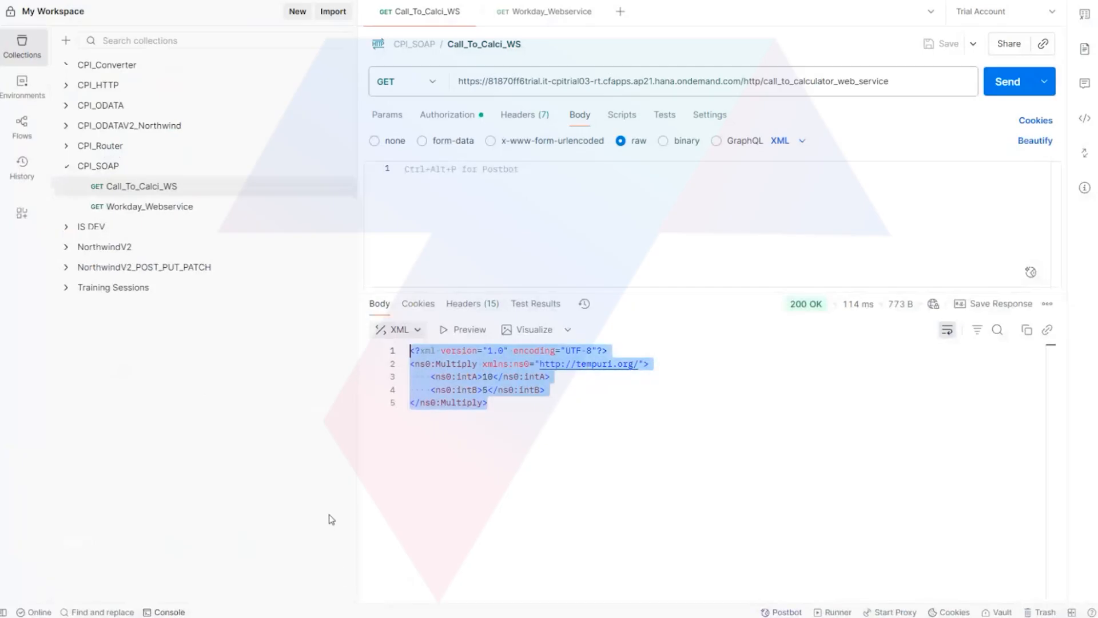
{"action": "left_click", "coordinate": [536, 13]}
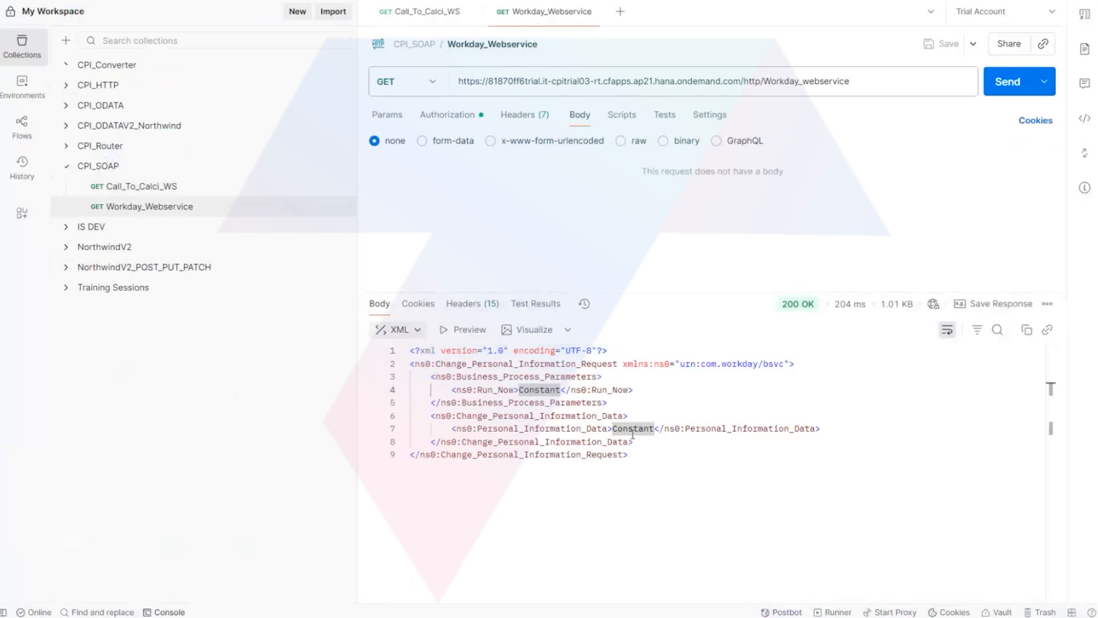
{"action": "left_click", "coordinate": [421, 13]}
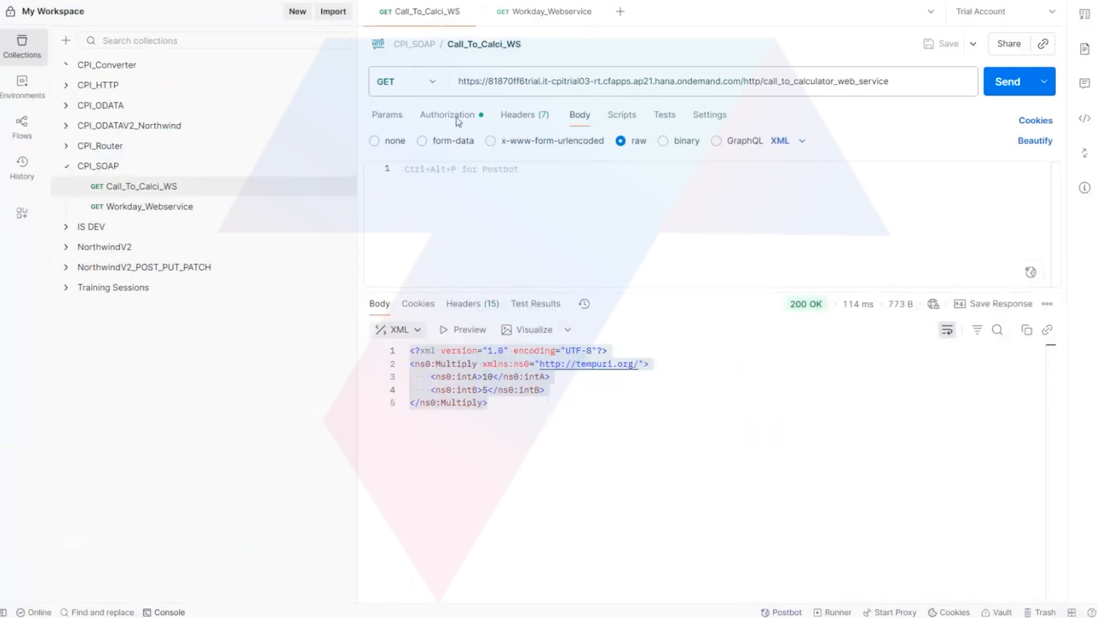
Switch to SAP Integration Suite and connect Message Mapping to Request Reply 1 in the Call to Calculator Web service flow
{"action": "mouse_move", "coordinate": [397, 605]}
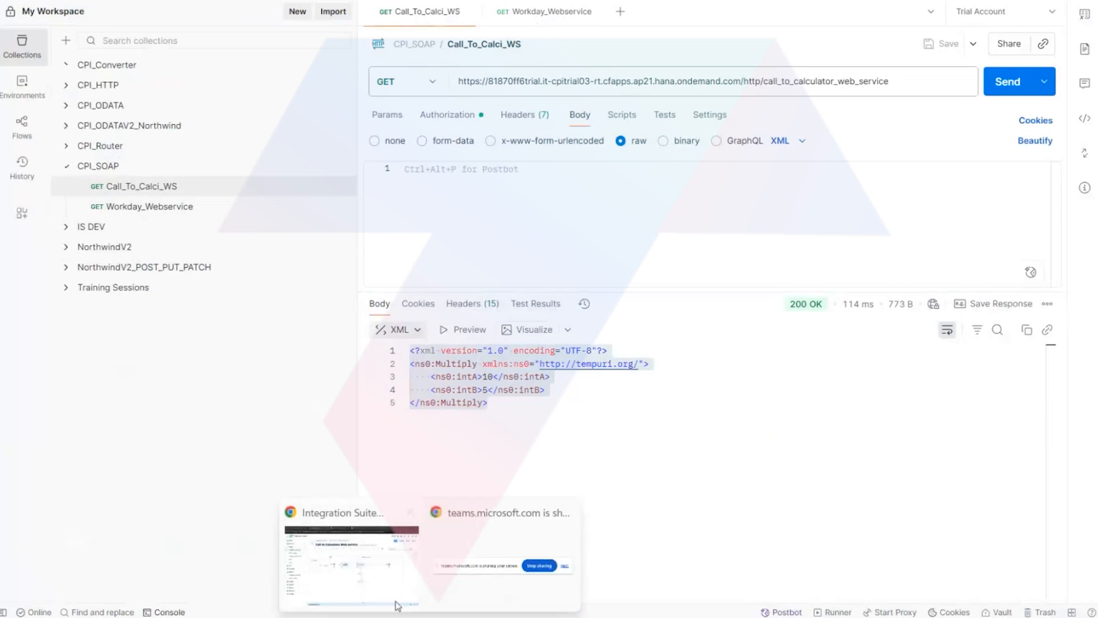
{"action": "left_click", "coordinate": [382, 582]}
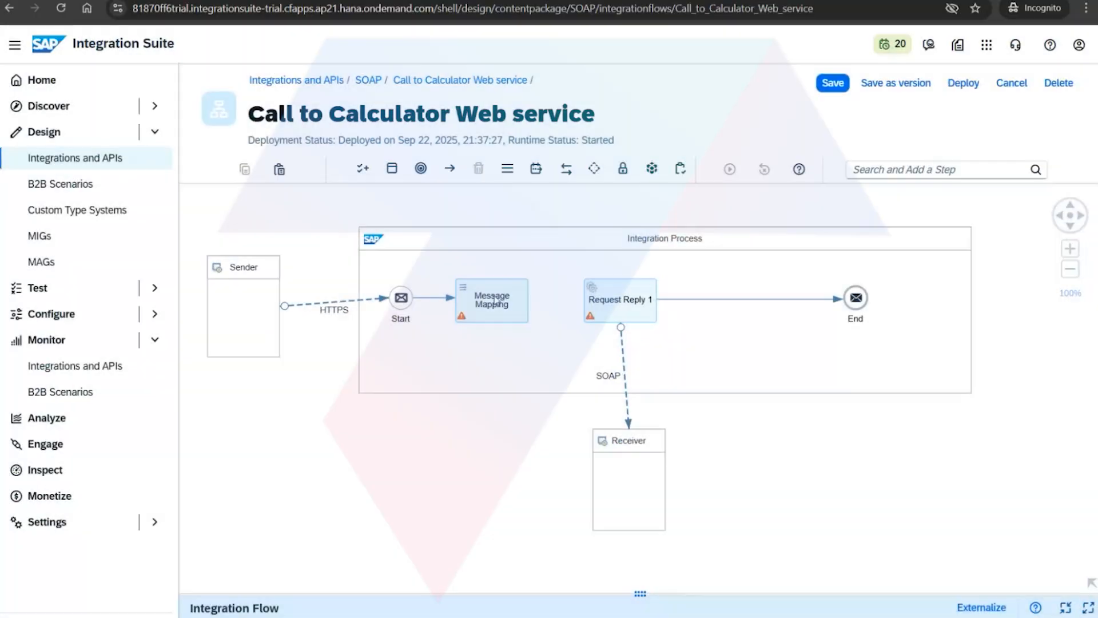
{"action": "left_click", "coordinate": [503, 305]}
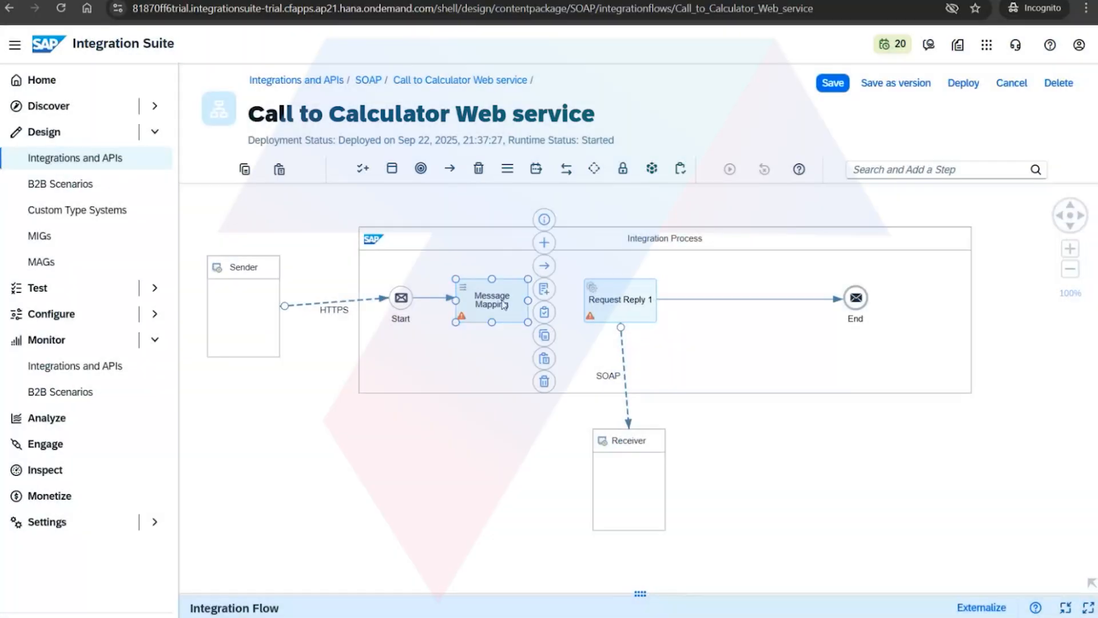
{"action": "left_click_drag", "start_coordinate": [544, 266], "coordinate": [611, 301]}
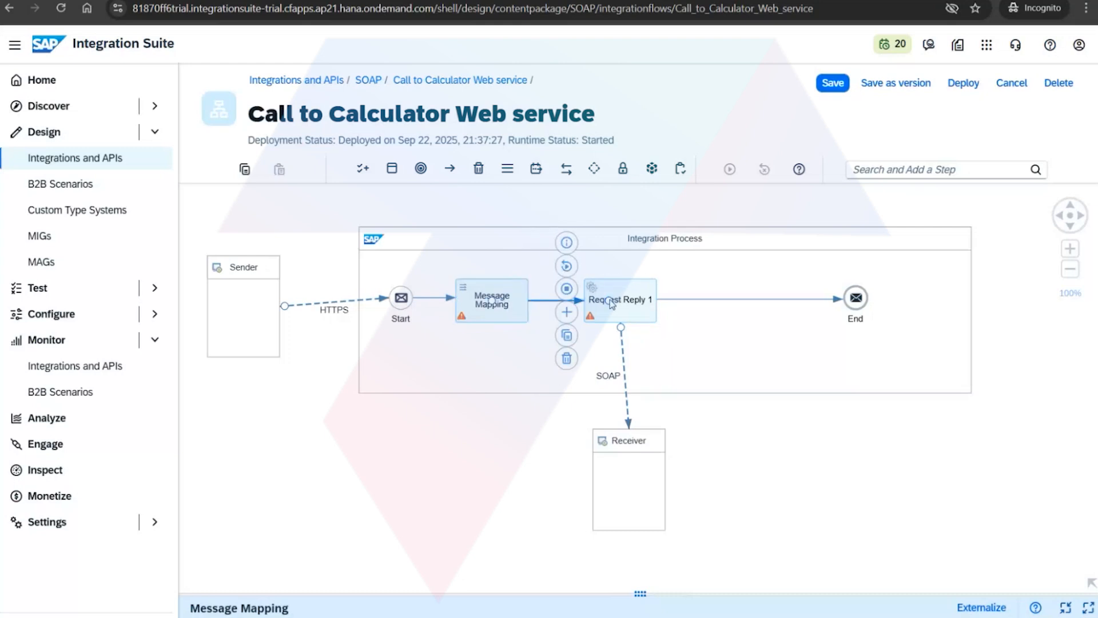
Save and deploy the Call to Calculator Web service flow on the Cloud Integration runtime profile and leave edit mode
{"action": "left_click", "coordinate": [963, 83]}
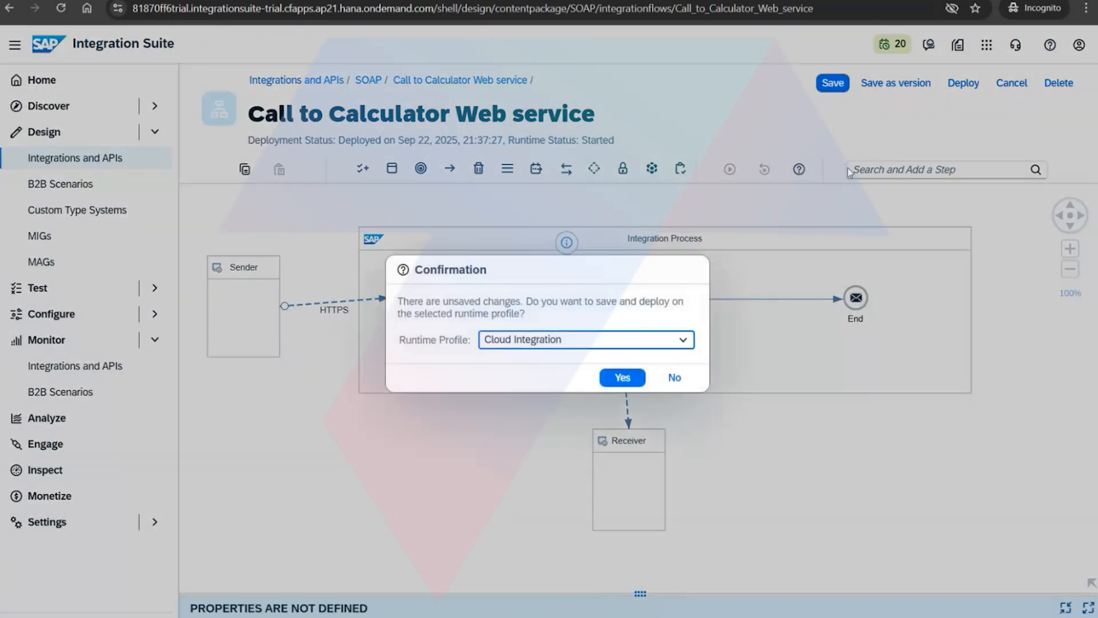
{"action": "left_click", "coordinate": [623, 377]}
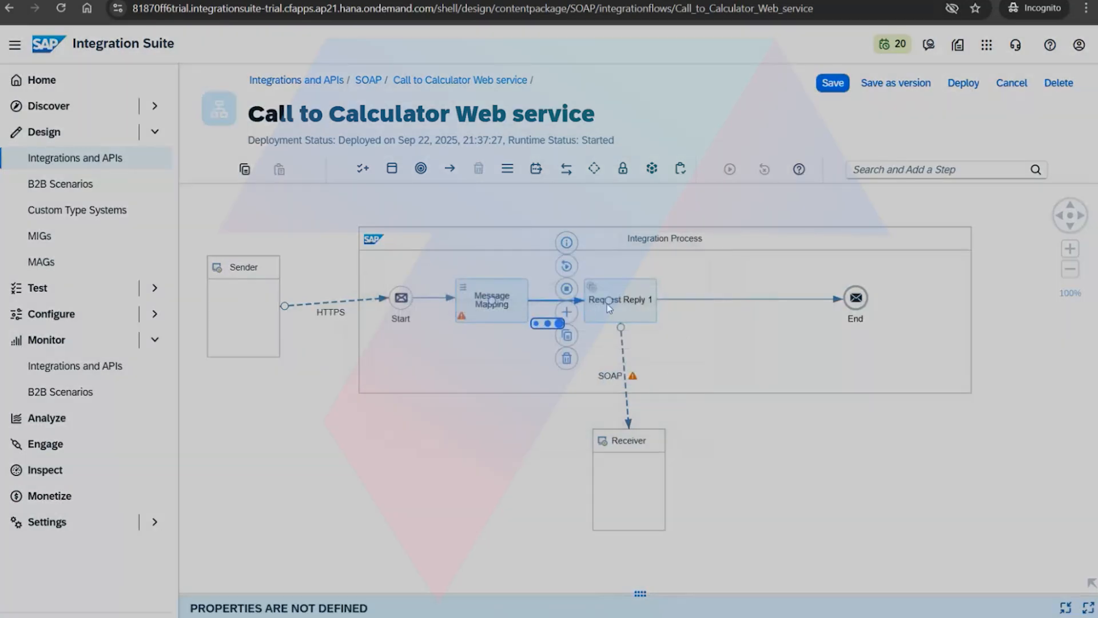
{"action": "left_click", "coordinate": [652, 355]}
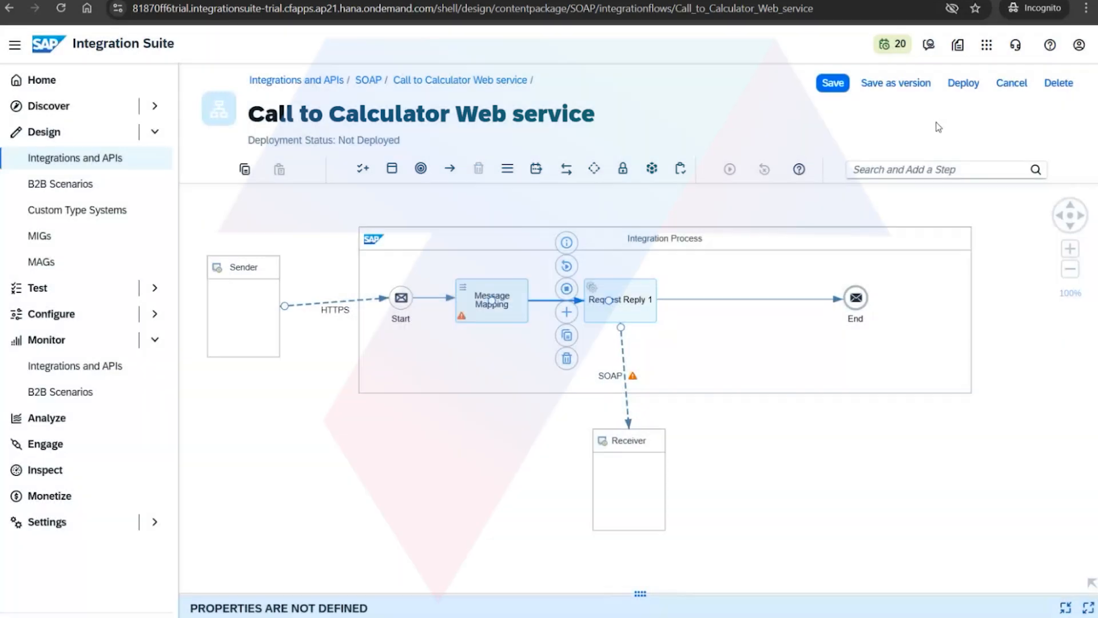
{"action": "left_click", "coordinate": [1012, 83]}
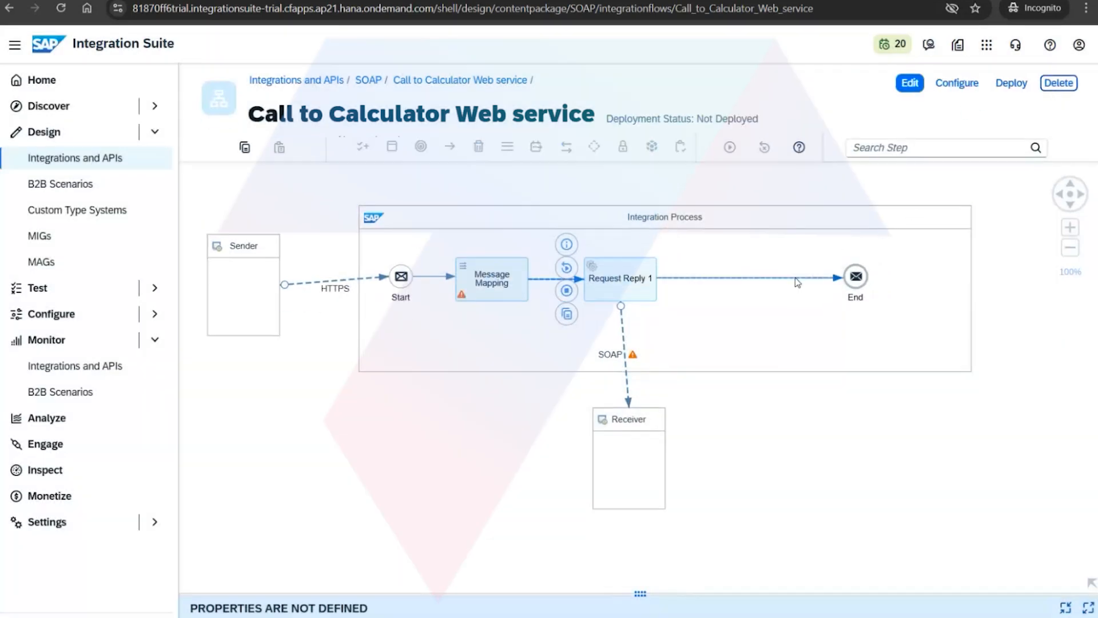
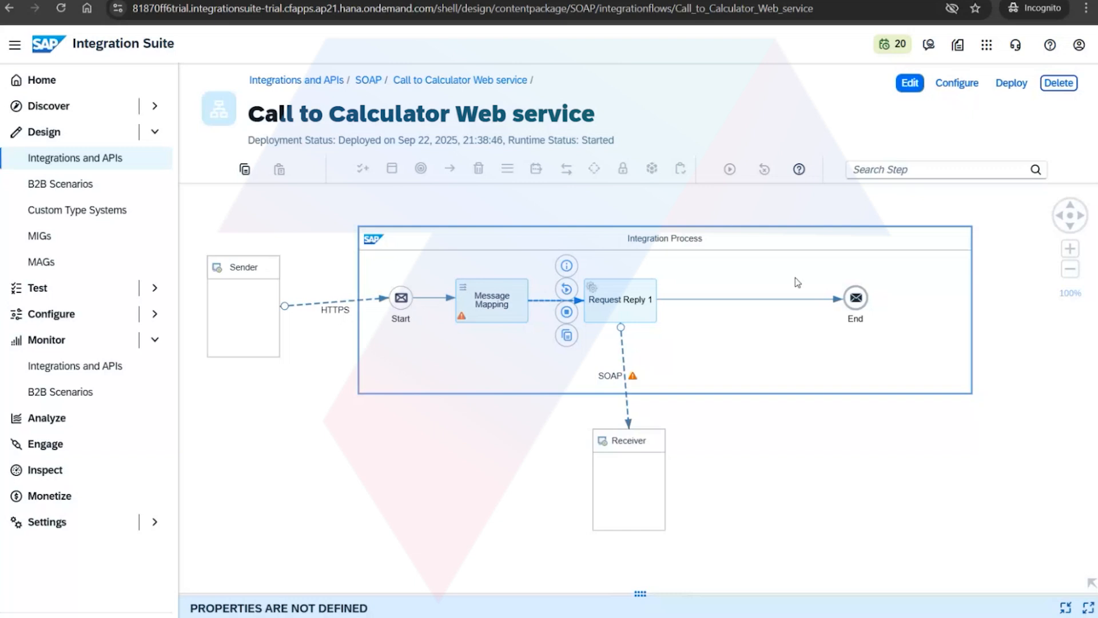
Return to the SOAP package and open the SOAP_Sender_Adapter integration flow
{"action": "left_click", "coordinate": [629, 319]}
{"action": "left_click", "coordinate": [586, 325]}
{"action": "left_click", "coordinate": [492, 309]}
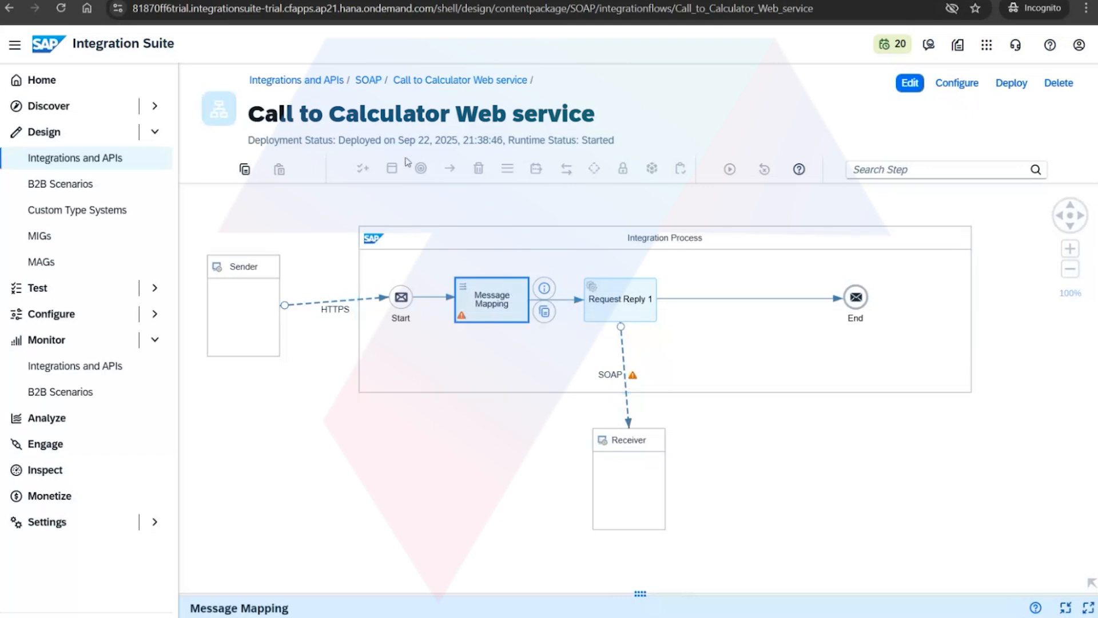
{"action": "left_click", "coordinate": [368, 86]}
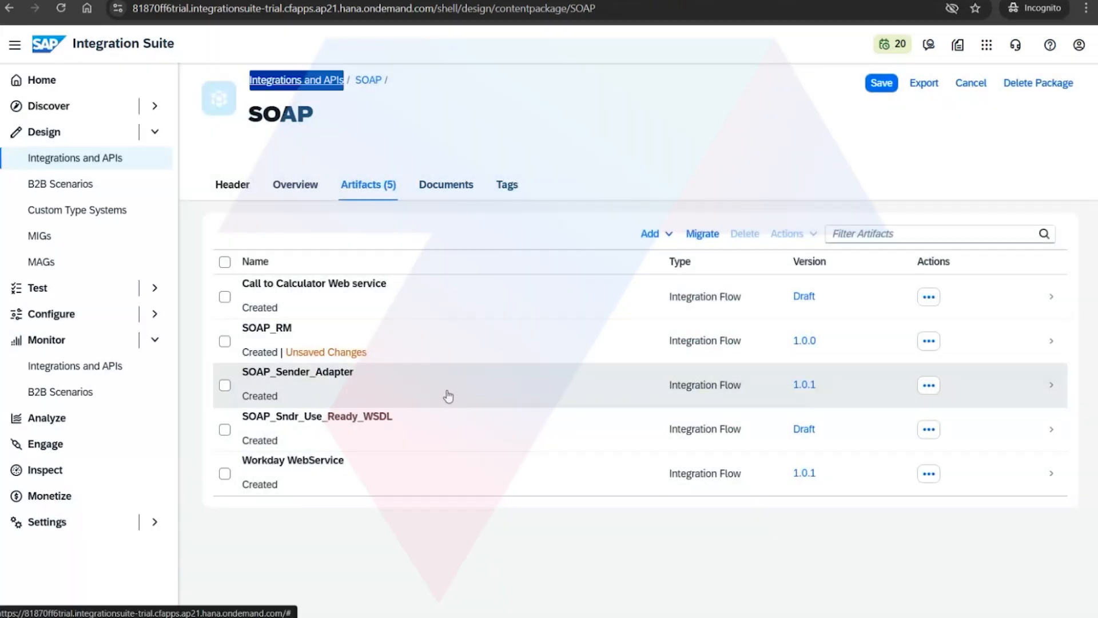
{"action": "left_click", "coordinate": [449, 386]}
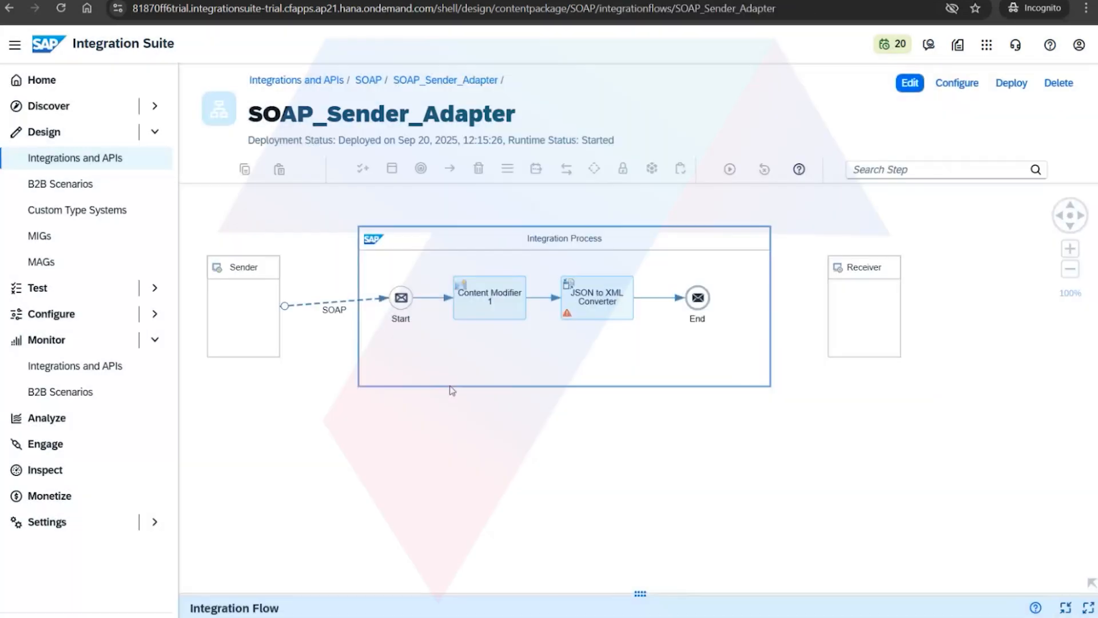
Open the sender SOAP channel's properties and review its Connection and WS-Security settings
{"action": "left_click", "coordinate": [332, 308]}
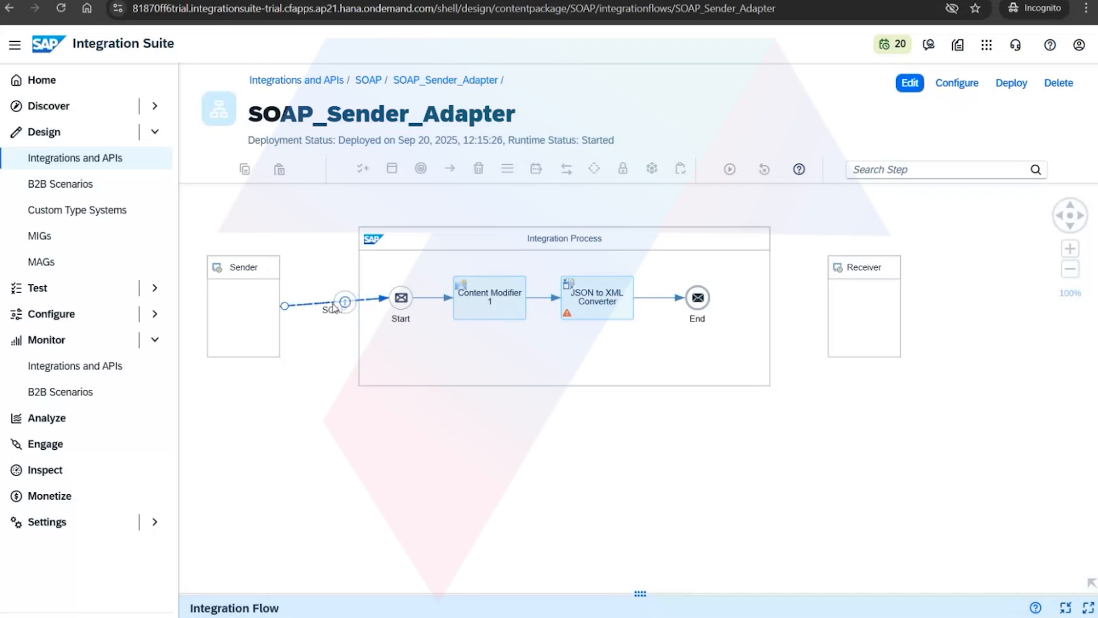
{"action": "left_click_drag", "start_coordinate": [693, 595], "coordinate": [690, 435]}
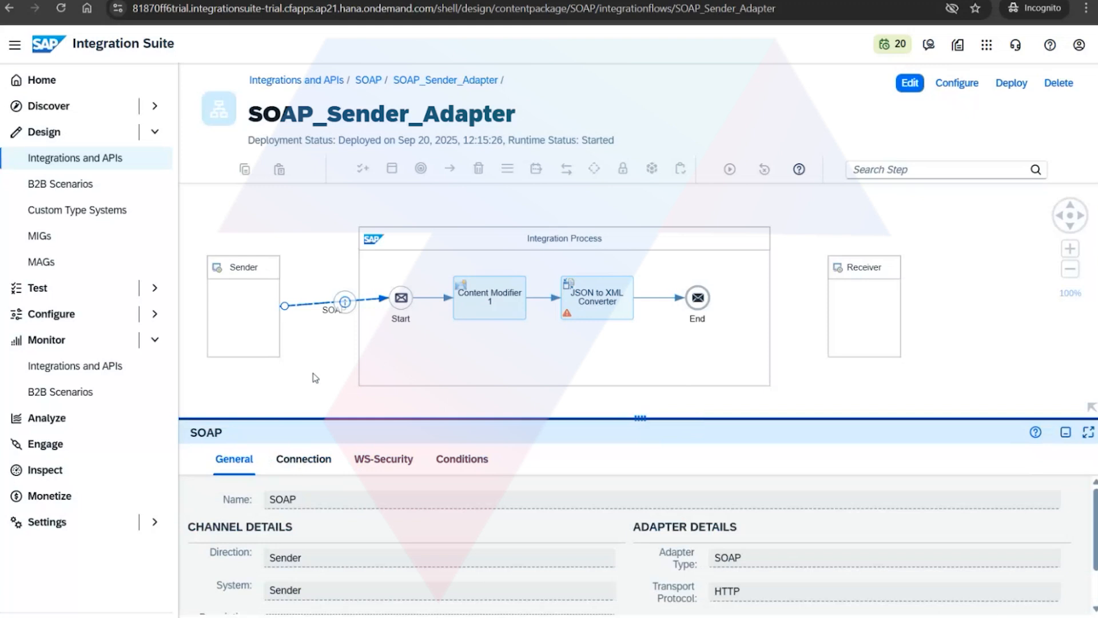
{"action": "left_click", "coordinate": [304, 459]}
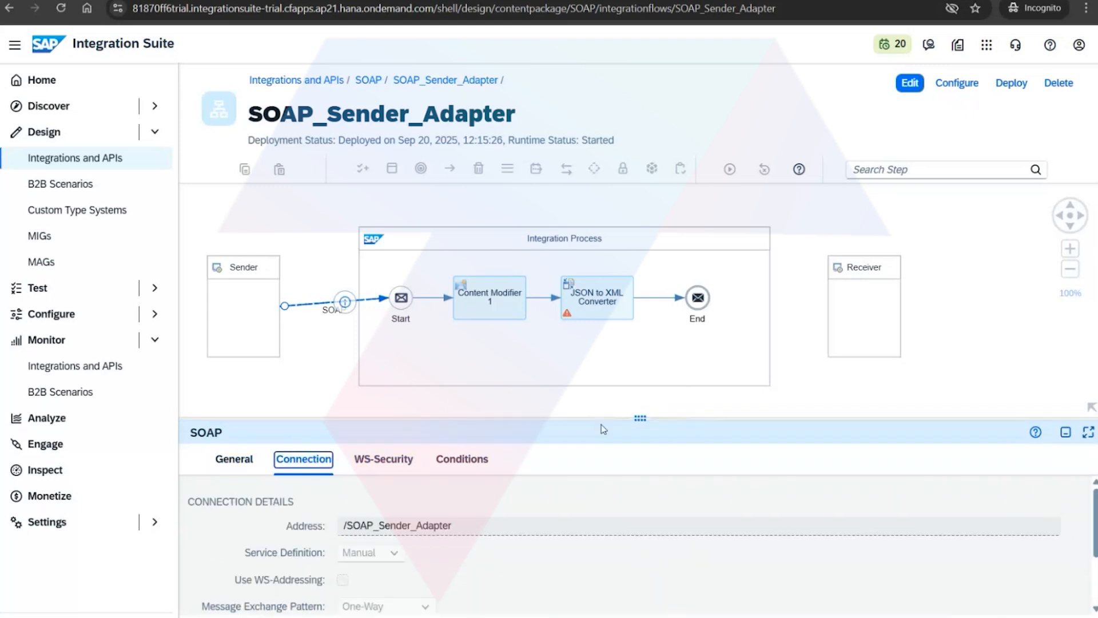
{"action": "left_click_drag", "start_coordinate": [641, 418], "coordinate": [658, 280]}
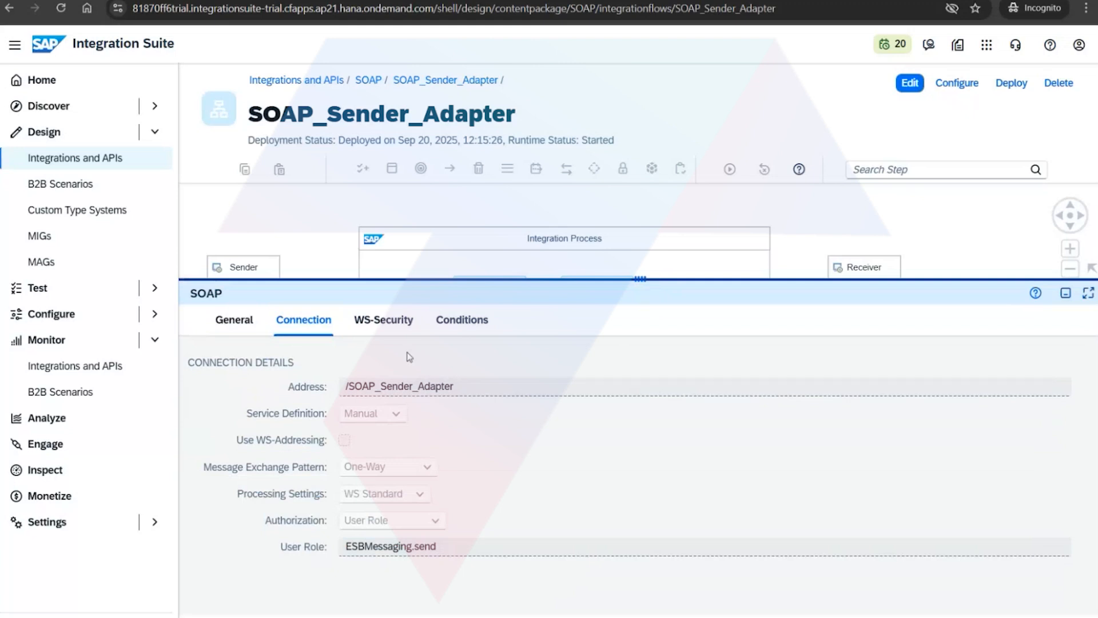
{"action": "left_click", "coordinate": [402, 326]}
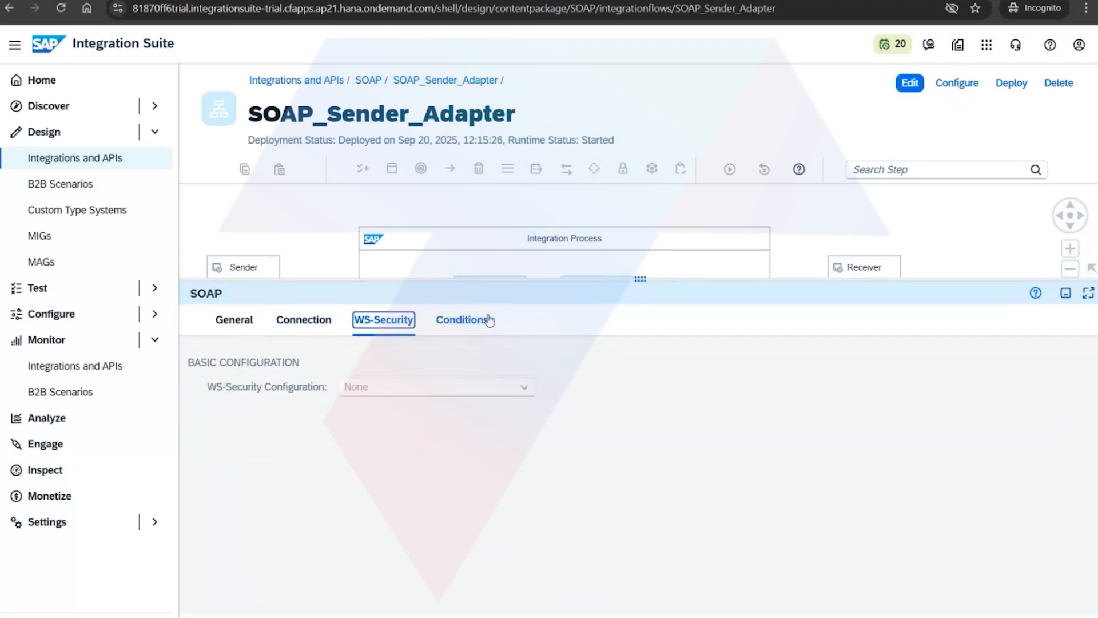
{"action": "left_click_drag", "start_coordinate": [638, 278], "coordinate": [625, 427]}
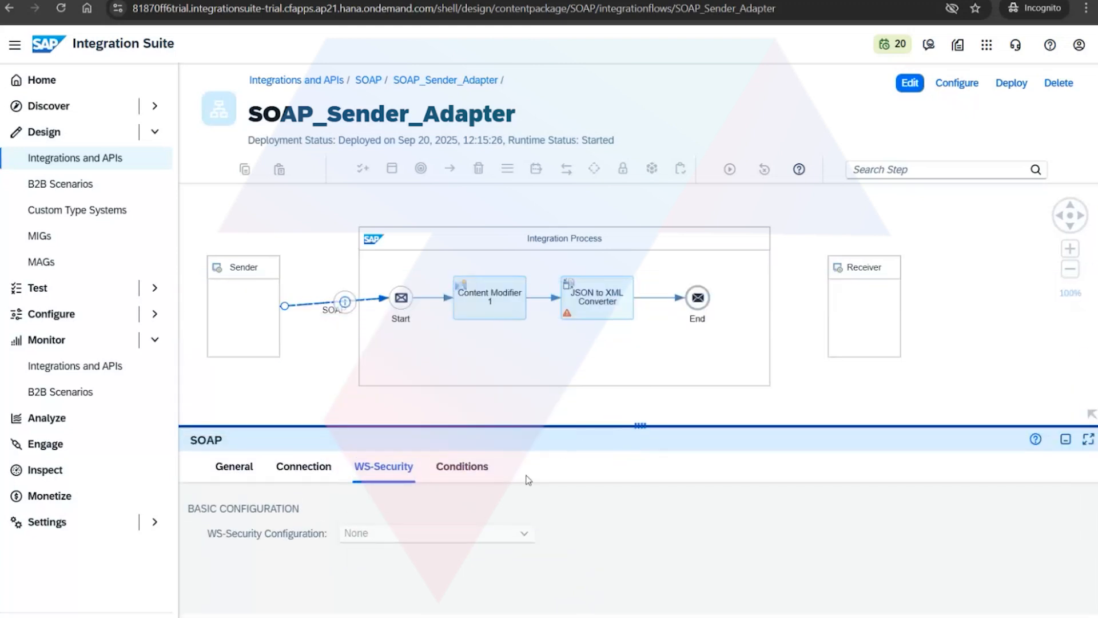
Switch to Notepad, review the Session 4 notes through to the interview pointers, and open the SOAP Sender Adapter deep-dive agenda
{"action": "left_click", "coordinate": [480, 617]}
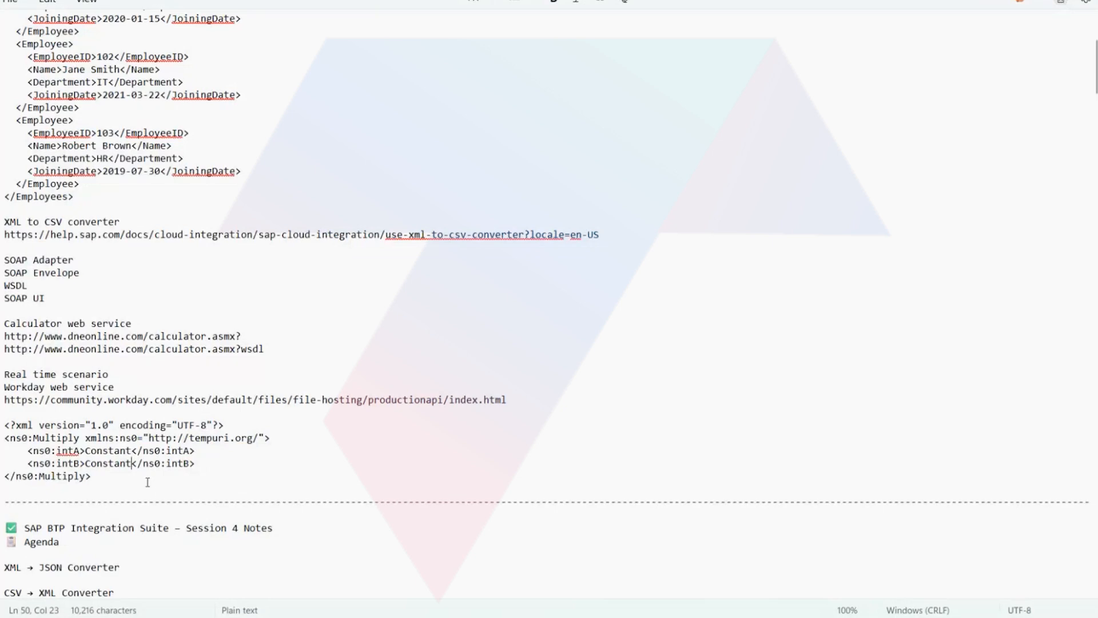
{"action": "scroll", "coordinate": [148, 482], "scroll_direction": "down", "scroll_amount": 9}
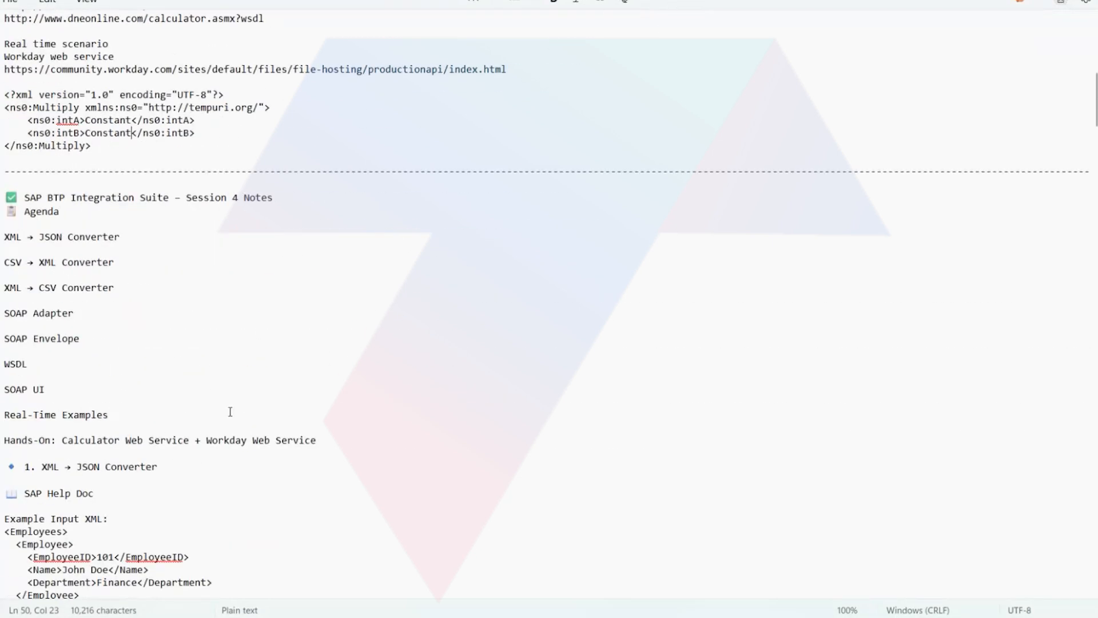
{"action": "scroll", "coordinate": [233, 430], "scroll_direction": "down", "scroll_amount": 2}
{"action": "scroll", "coordinate": [233, 430], "scroll_direction": "down", "scroll_amount": 4}
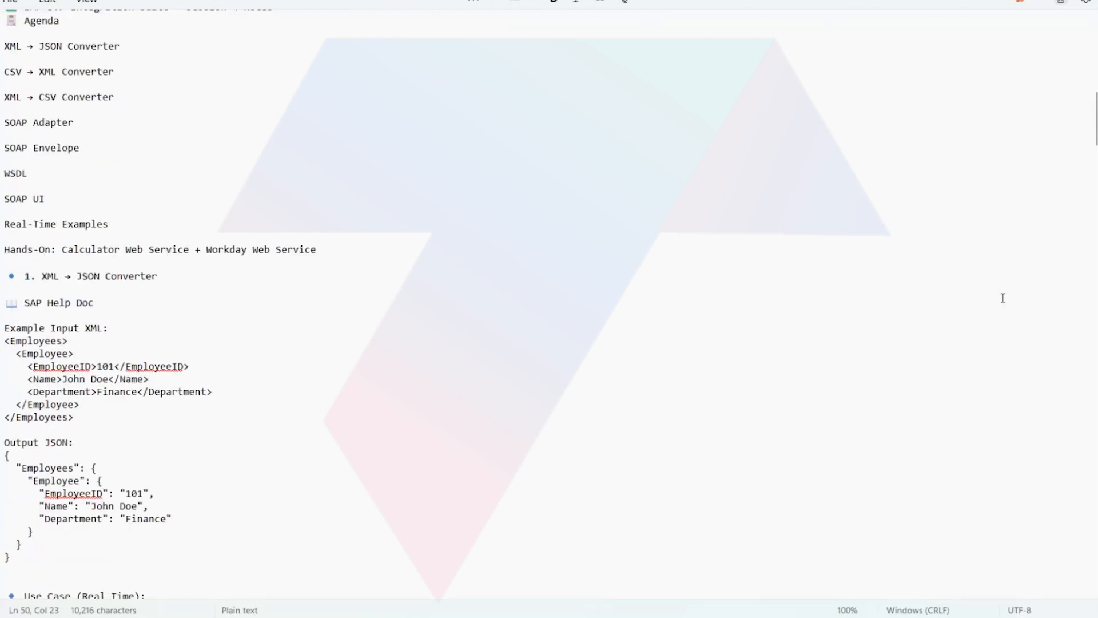
{"action": "left_click_drag", "start_coordinate": [1095, 137], "coordinate": [1094, 576]}
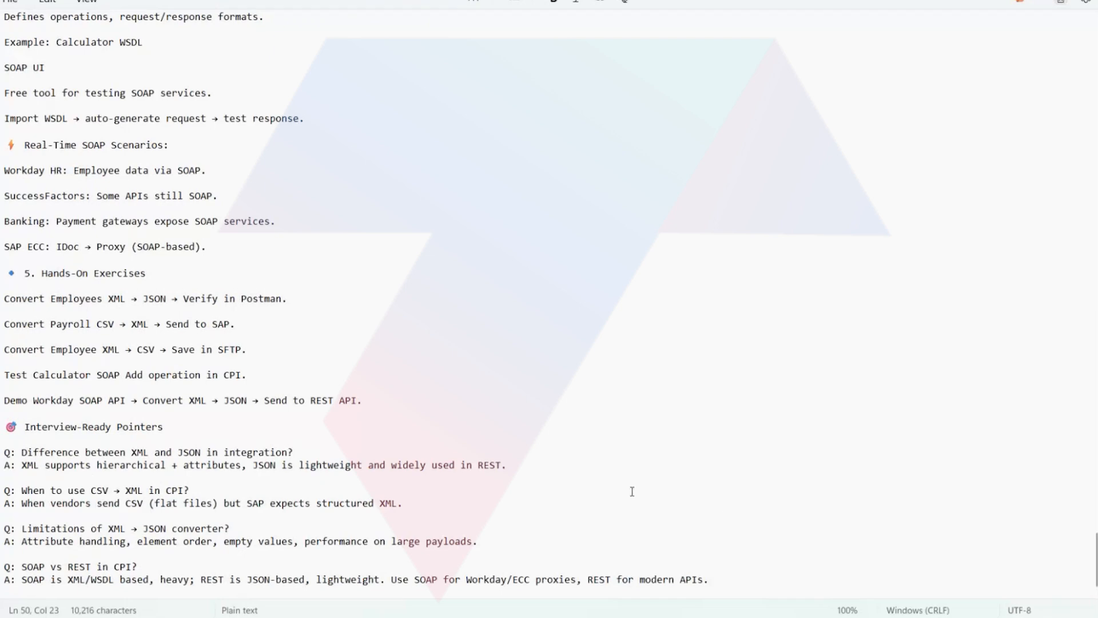
{"action": "left_click", "coordinate": [647, 1]}
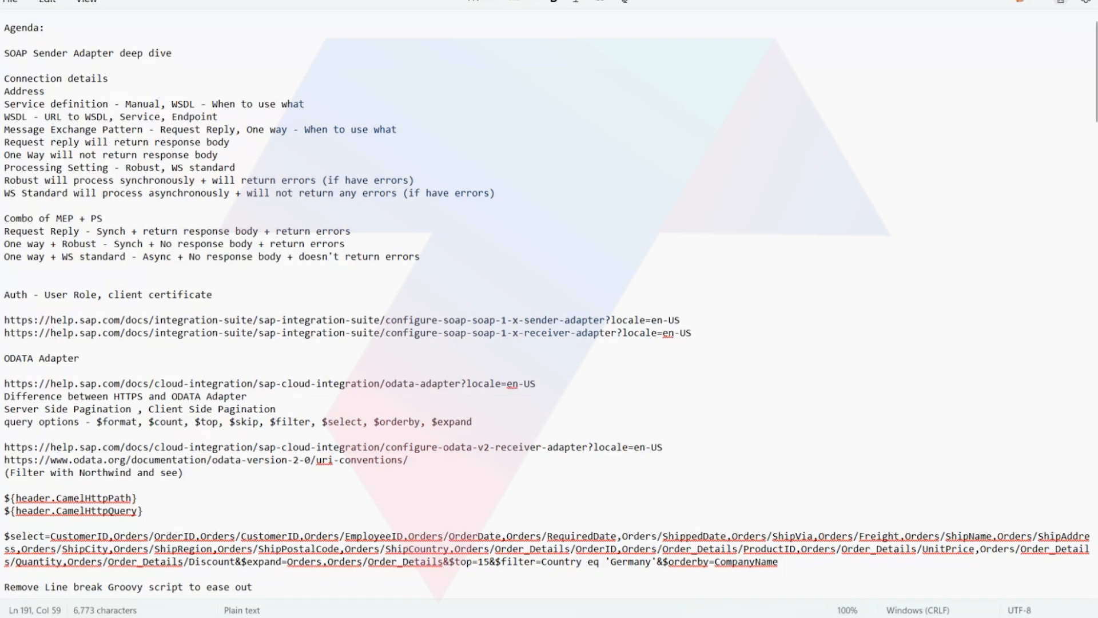
Switch back to SAP Integration Suite and highlight the address in the sender SOAP channel's connection details
{"action": "mouse_move", "coordinate": [430, 617]}
{"action": "left_click", "coordinate": [345, 567]}
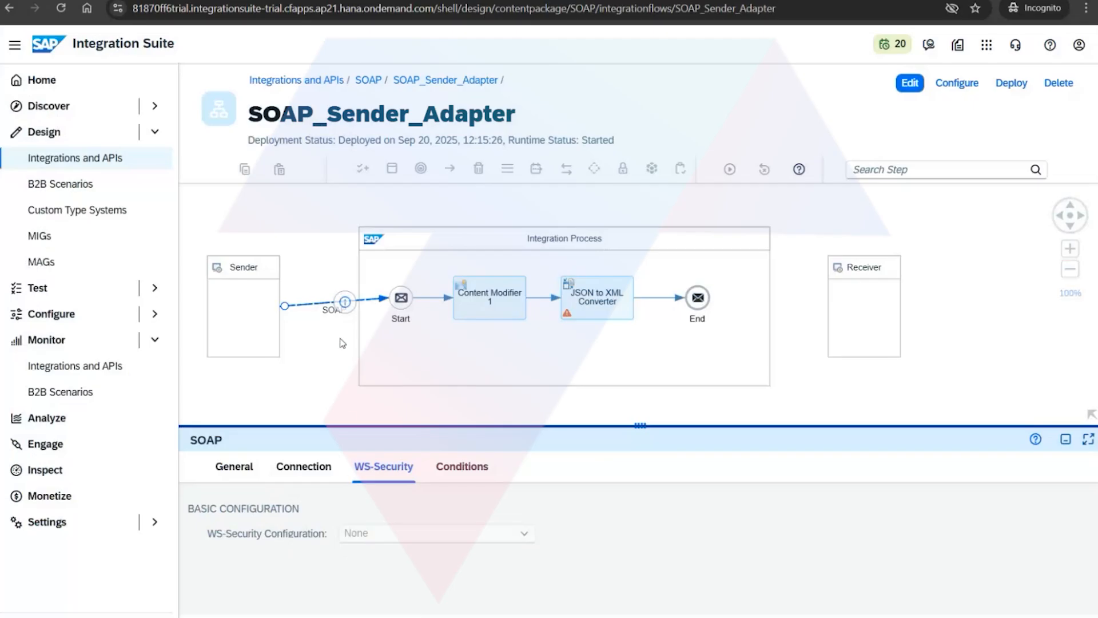
{"action": "left_click_drag", "start_coordinate": [608, 430], "coordinate": [608, 296]}
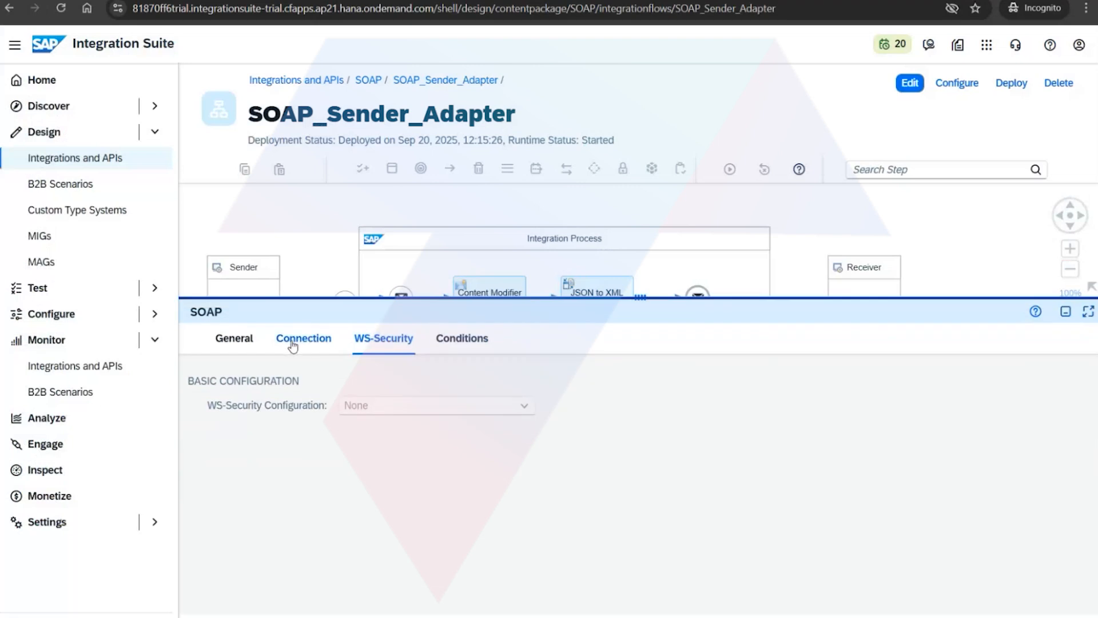
{"action": "left_click", "coordinate": [295, 347]}
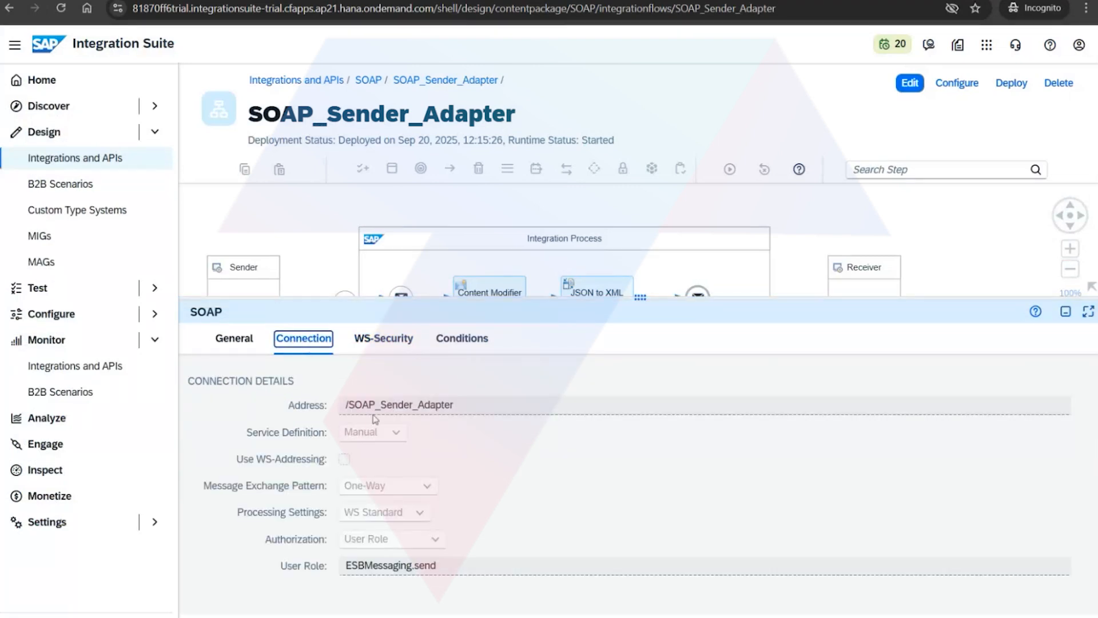
{"action": "left_click_drag", "start_coordinate": [477, 408], "coordinate": [334, 402]}
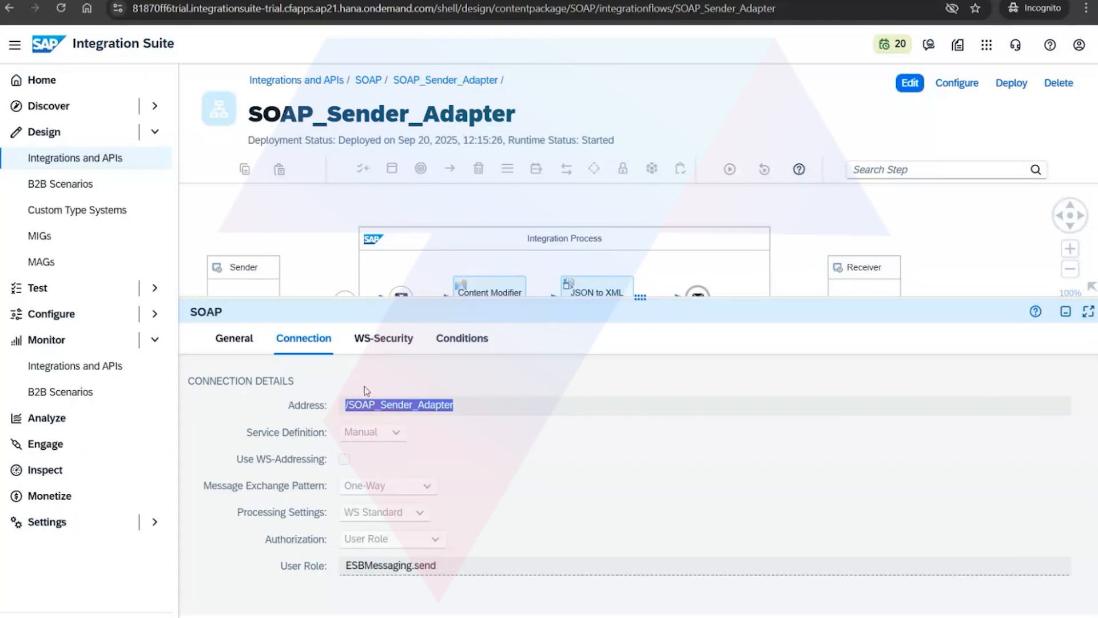
{"action": "double_click", "coordinate": [446, 400]}
Put SOAP_Sender_Adapter in edit mode and examine the Message Exchange Pattern and Service Definition options without changing them
{"action": "left_click", "coordinate": [910, 83]}
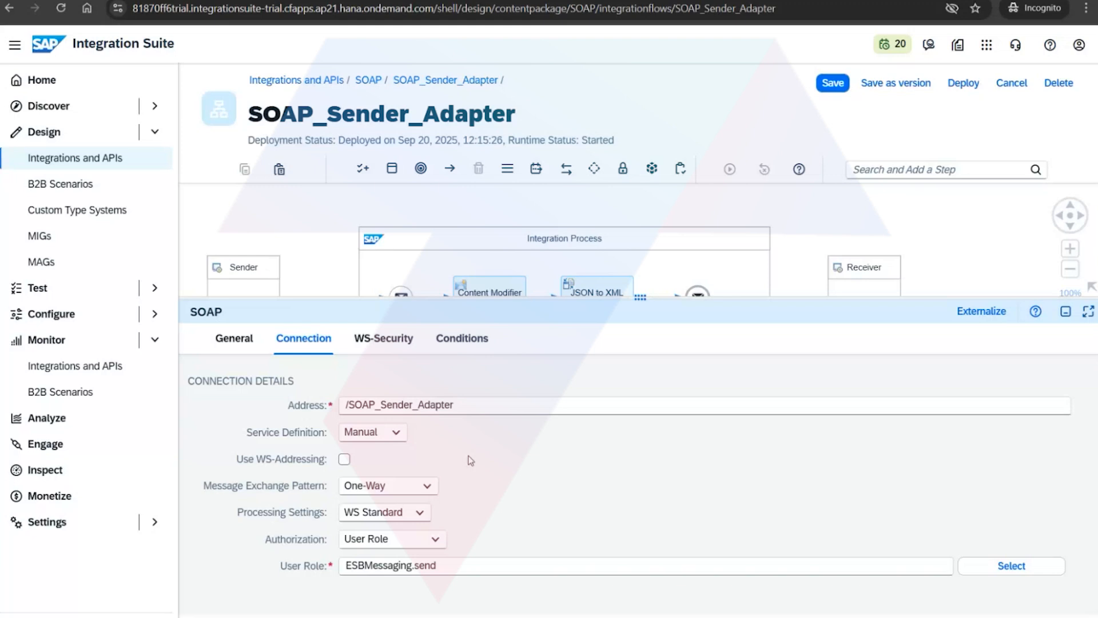
{"action": "left_click", "coordinate": [427, 488]}
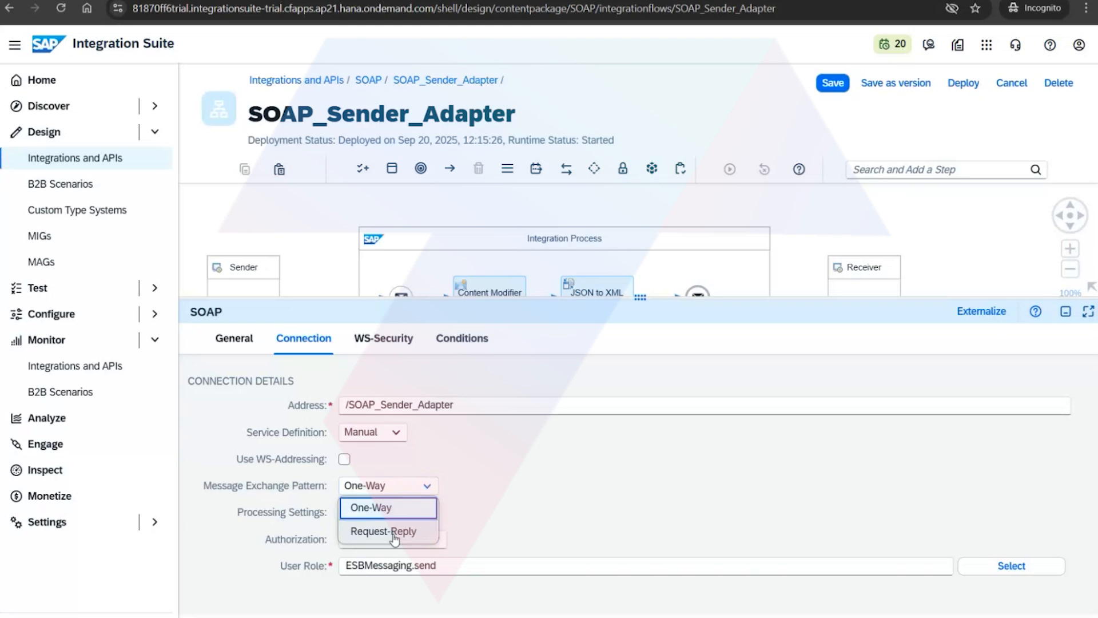
{"action": "left_click", "coordinate": [510, 473]}
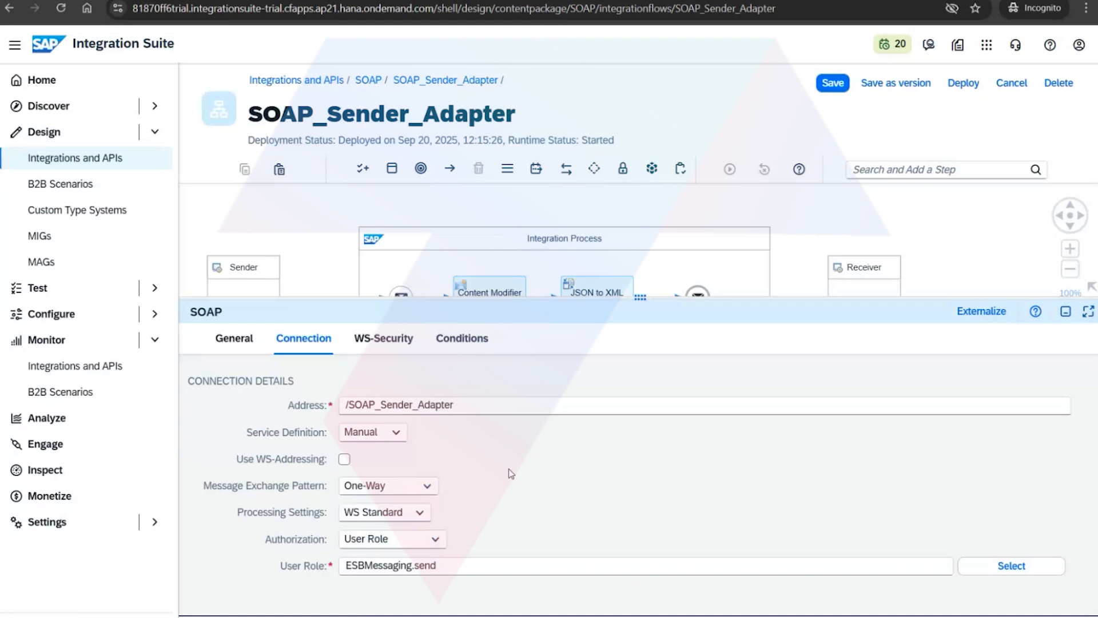
{"action": "left_click", "coordinate": [404, 438]}
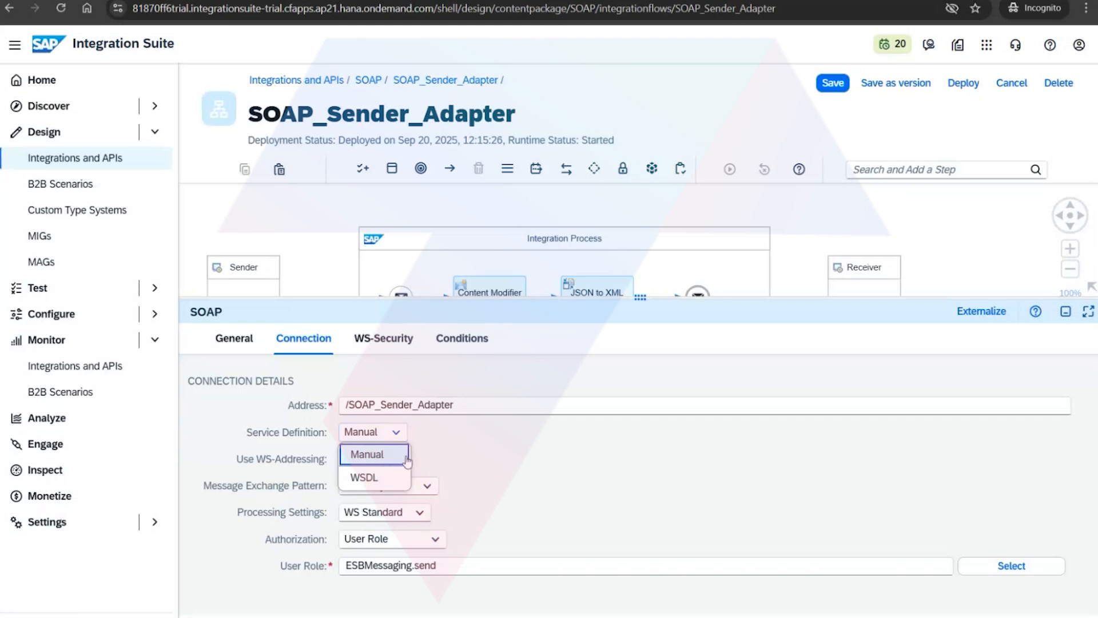
{"action": "left_click", "coordinate": [433, 453]}
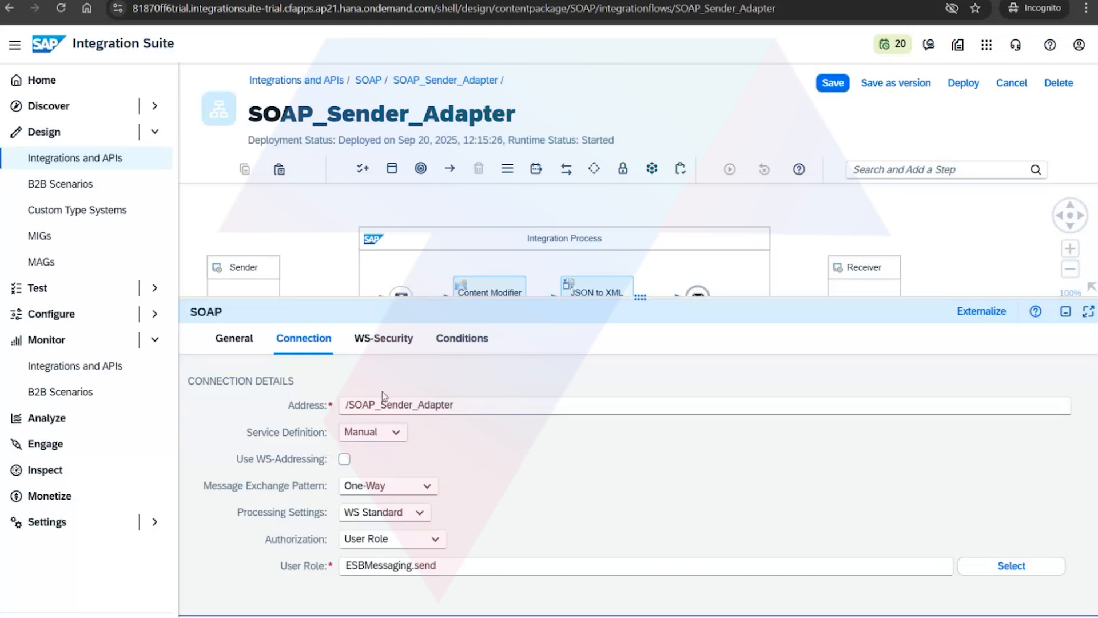
Check the SOAP channel's maximum message size conditions, and return to its connection details
{"action": "left_click", "coordinate": [409, 345]}
{"action": "left_click", "coordinate": [447, 343]}
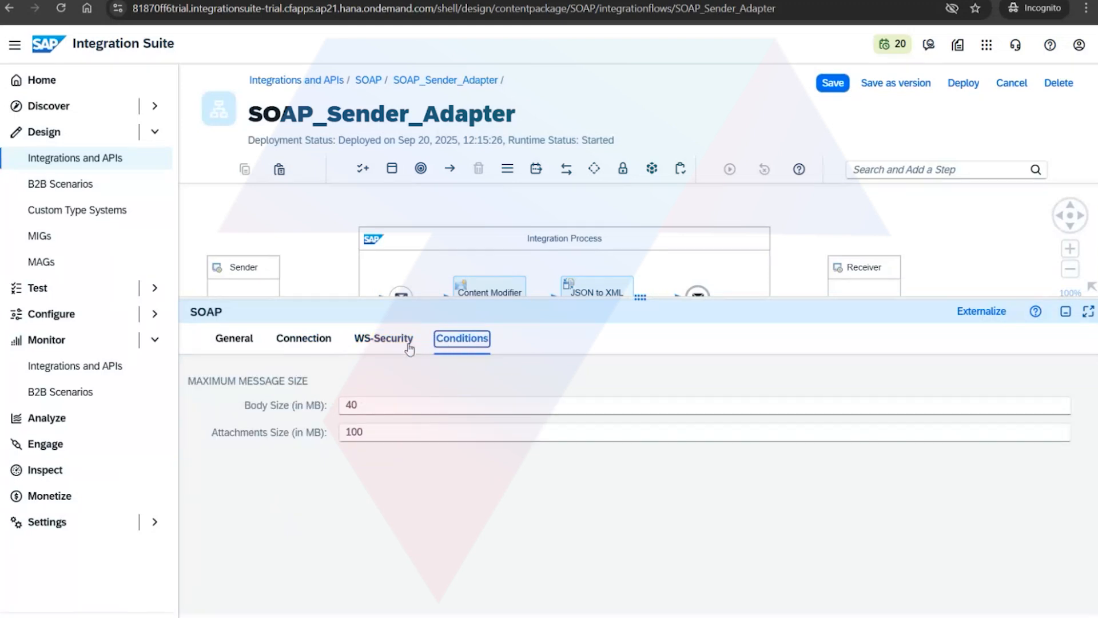
{"action": "left_click", "coordinate": [329, 348]}
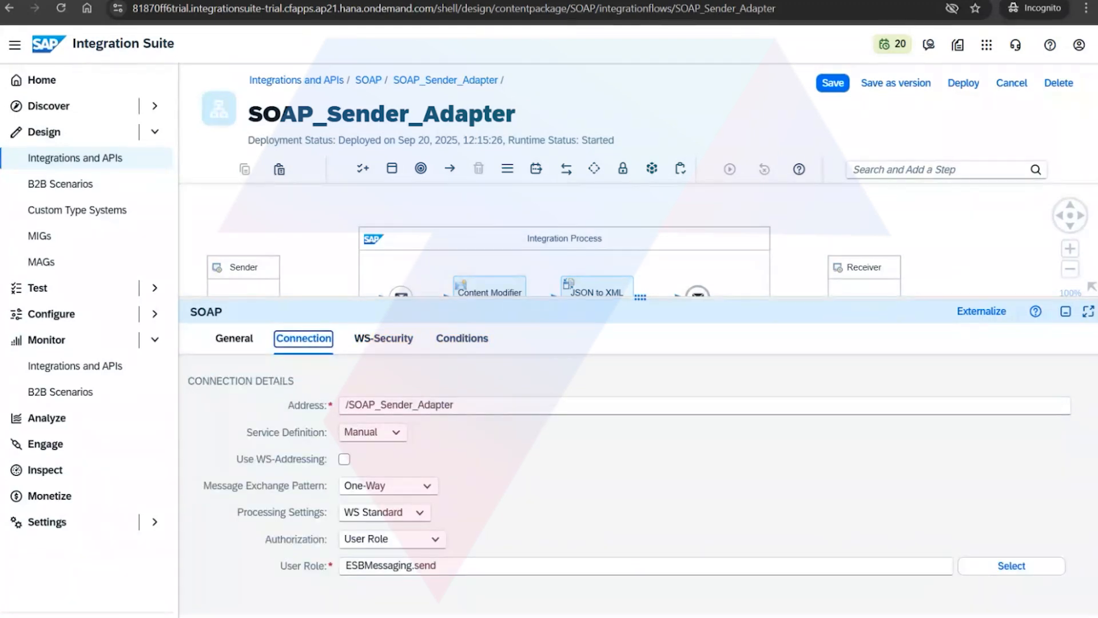
Try WSDL as the SOAP channel's Service Definition, open and cancel the WSDL resource selection, and return the definition to Manual
{"action": "mouse_move", "coordinate": [398, 617]}
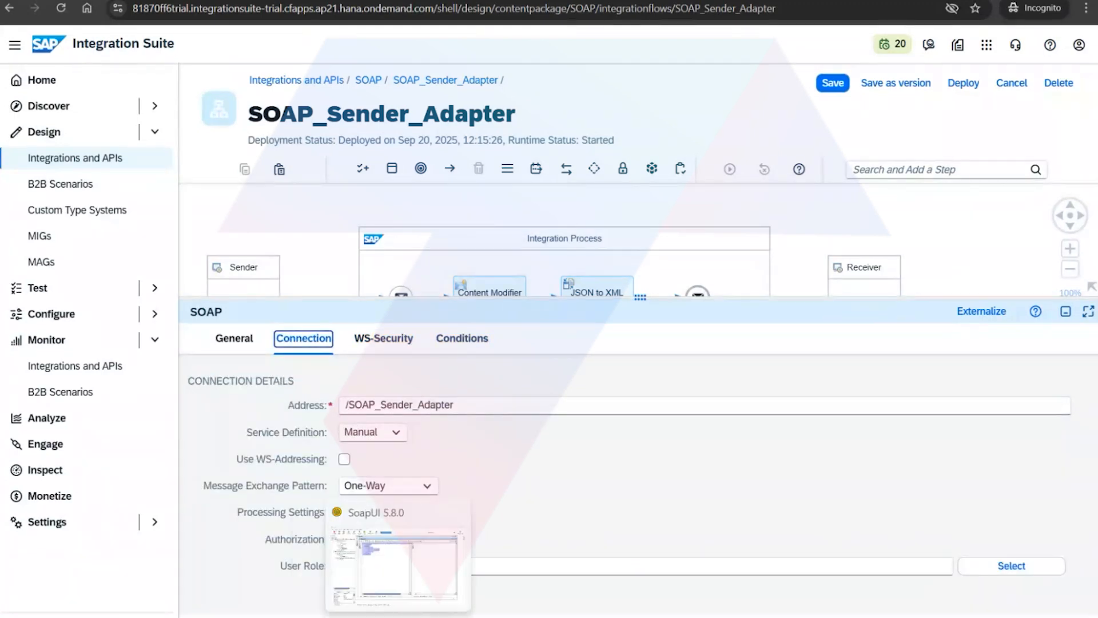
{"action": "left_click", "coordinate": [520, 472]}
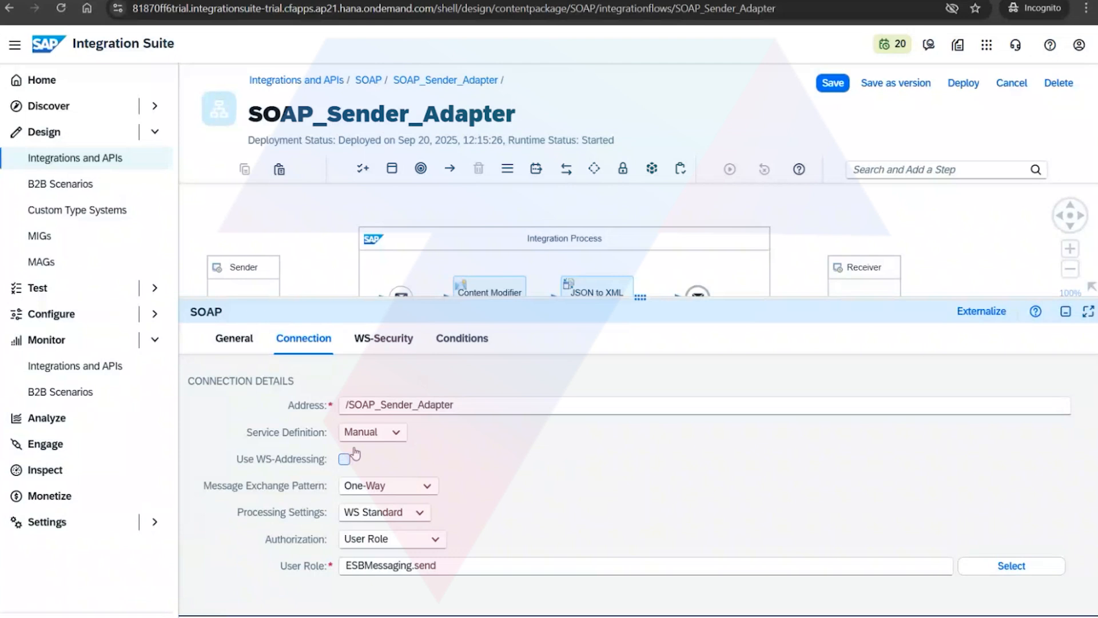
{"action": "left_click", "coordinate": [388, 433]}
{"action": "left_click", "coordinate": [360, 476]}
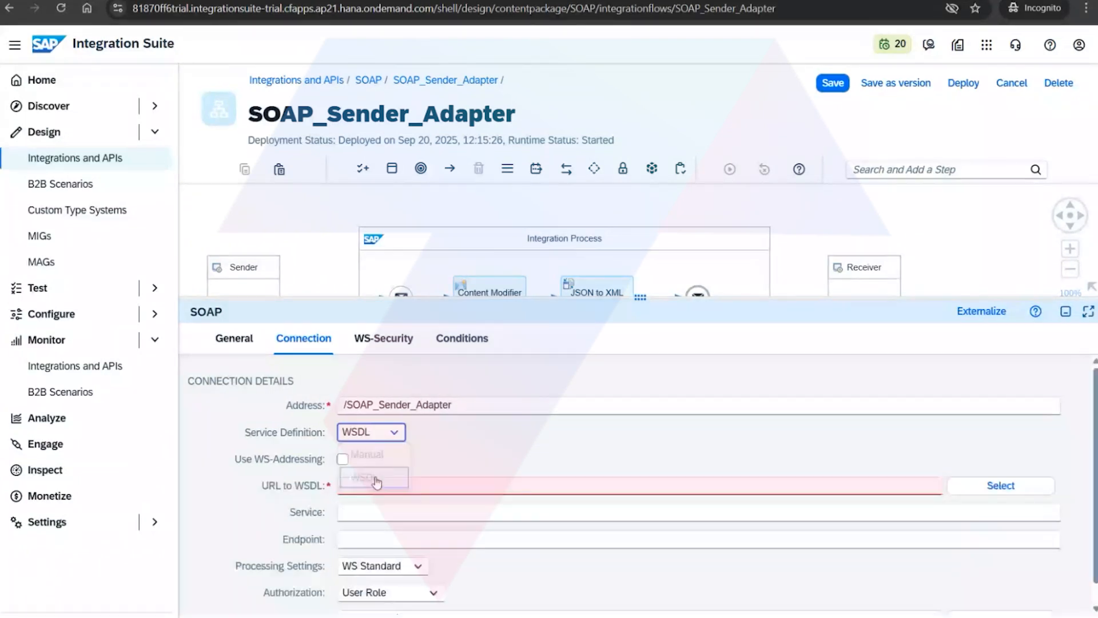
{"action": "left_click", "coordinate": [978, 484]}
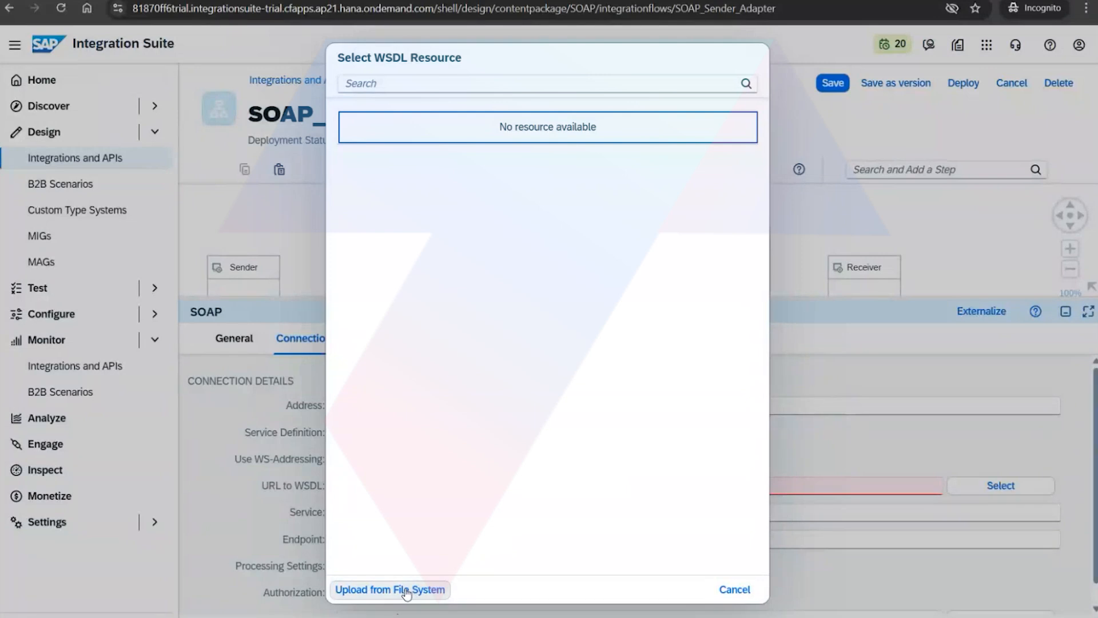
{"action": "left_click", "coordinate": [735, 590]}
{"action": "left_click", "coordinate": [382, 444]}
{"action": "left_click", "coordinate": [364, 454]}
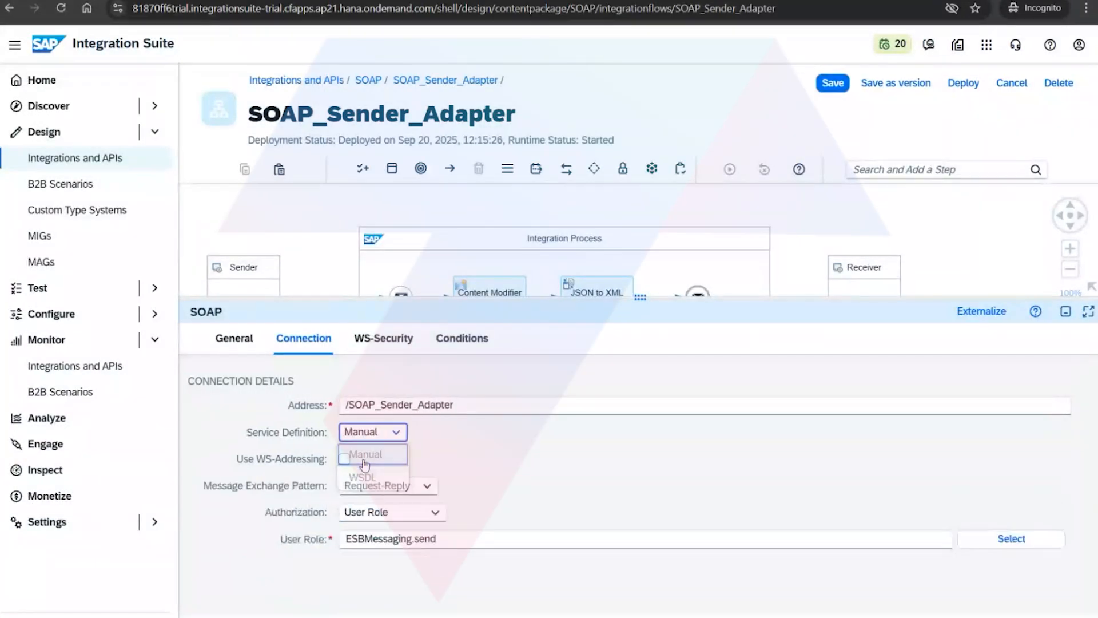
Compare the connection fields offered by the One-Way and Request-Reply message exchange patterns, ending on Request-Reply
{"action": "left_click", "coordinate": [369, 487]}
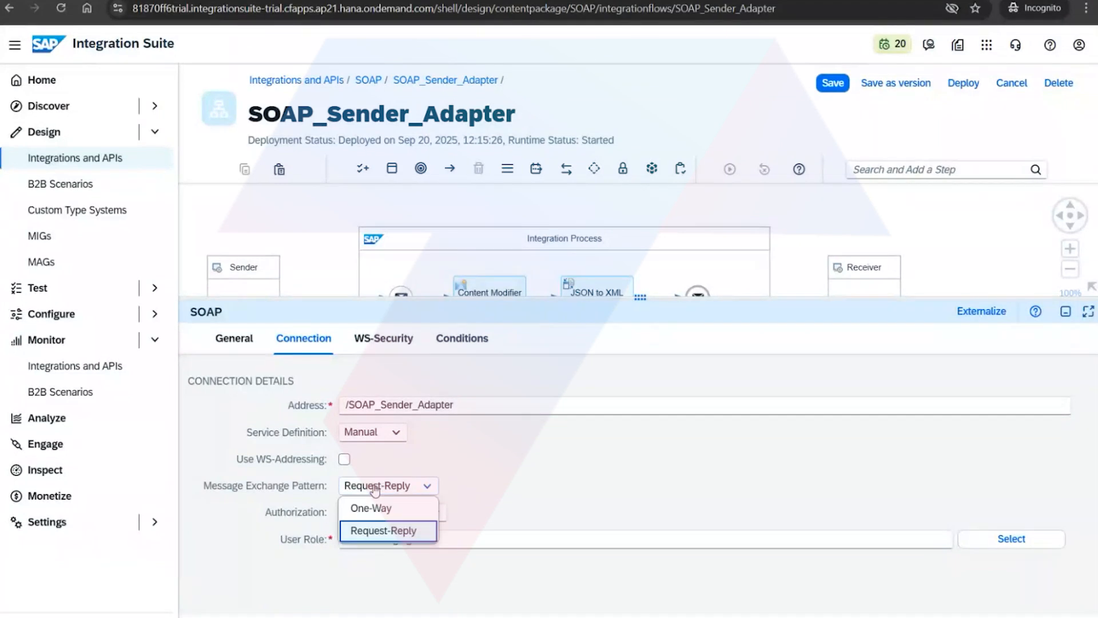
{"action": "left_click", "coordinate": [393, 531]}
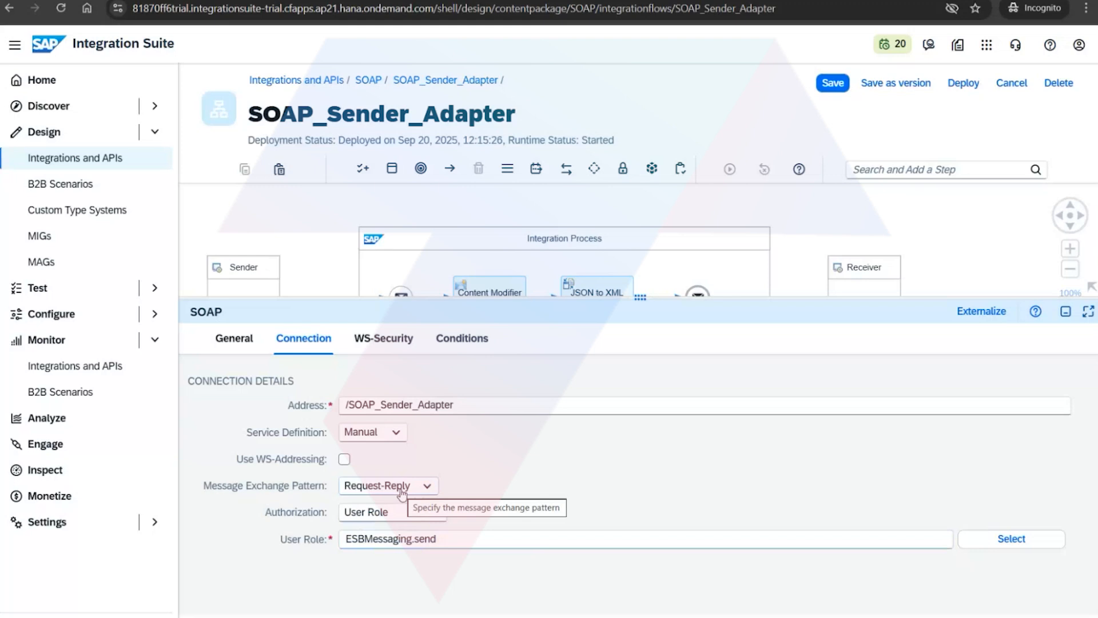
{"action": "left_click", "coordinate": [360, 487]}
{"action": "left_click", "coordinate": [360, 509]}
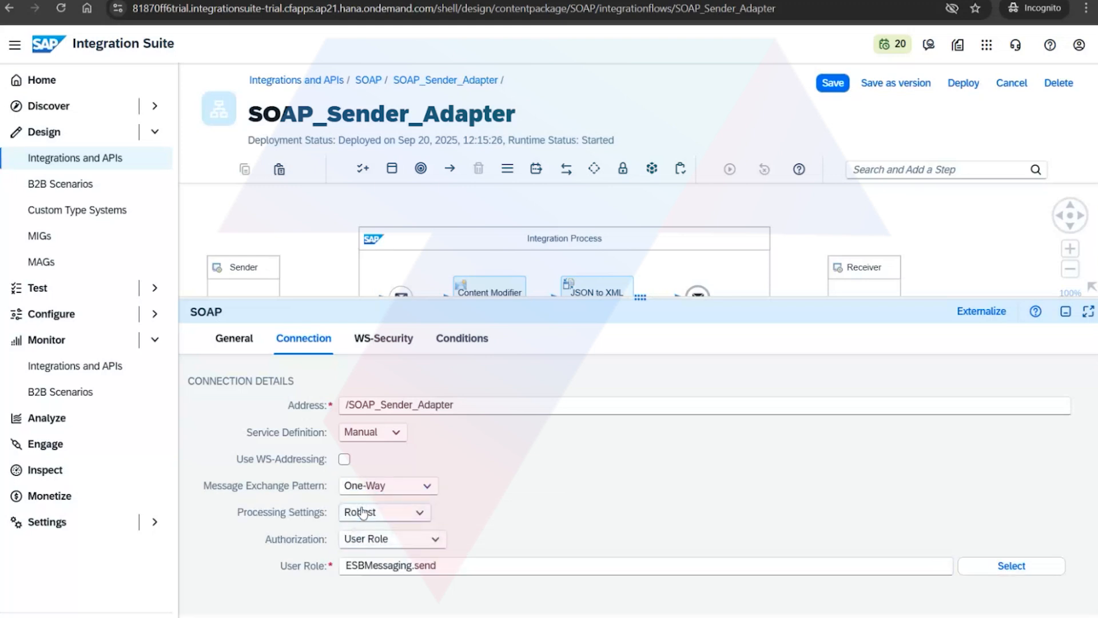
{"action": "left_click_drag", "start_coordinate": [224, 512], "coordinate": [324, 515]}
{"action": "left_click", "coordinate": [427, 486]}
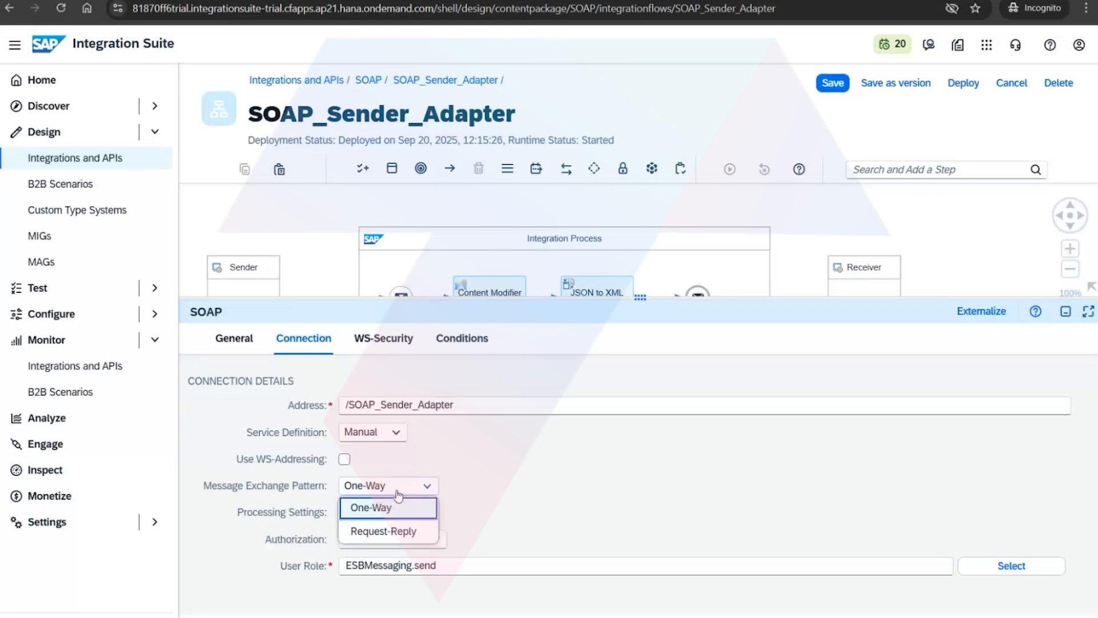
{"action": "left_click", "coordinate": [381, 532]}
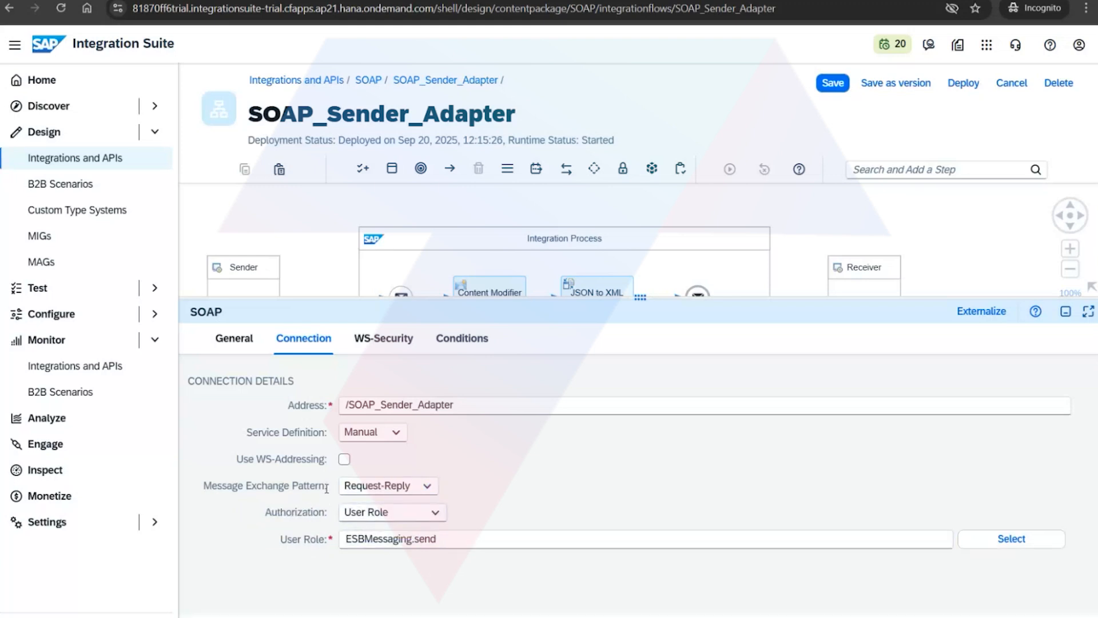
Set the Message Exchange Pattern to One-Way and the Processing Settings to WS Standard
{"action": "left_click", "coordinate": [394, 486]}
{"action": "left_click", "coordinate": [393, 509]}
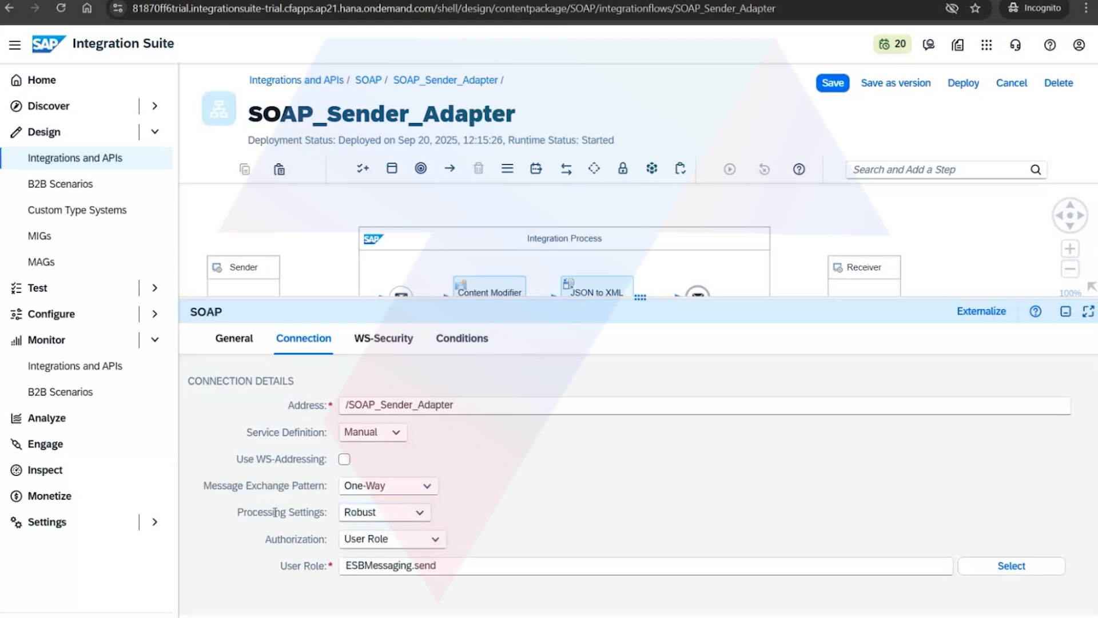
{"action": "left_click", "coordinate": [359, 516]}
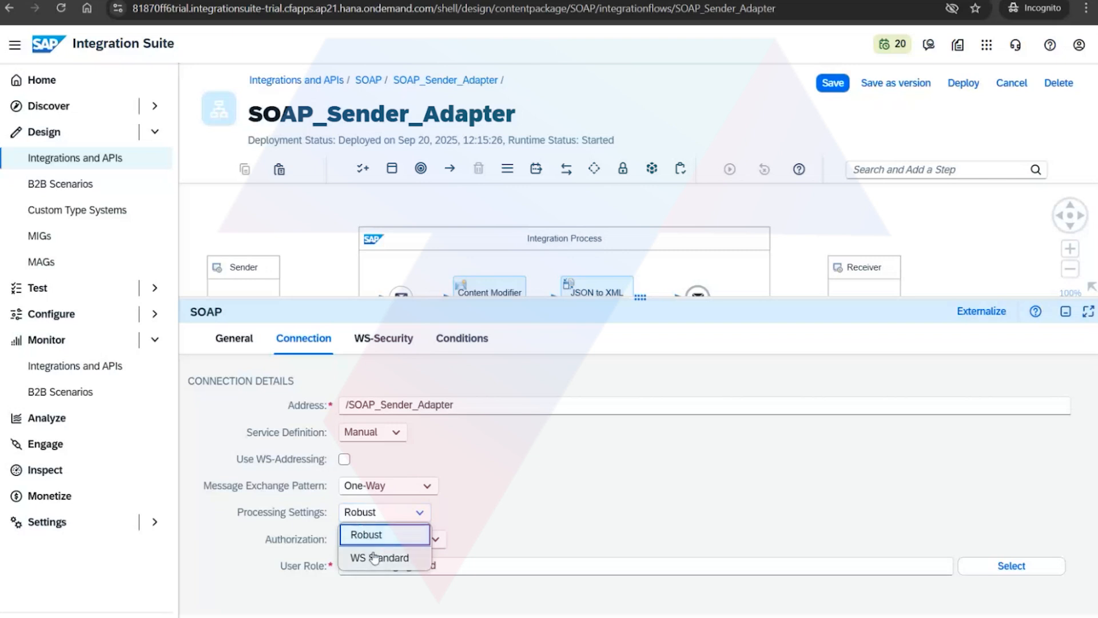
{"action": "left_click", "coordinate": [545, 494]}
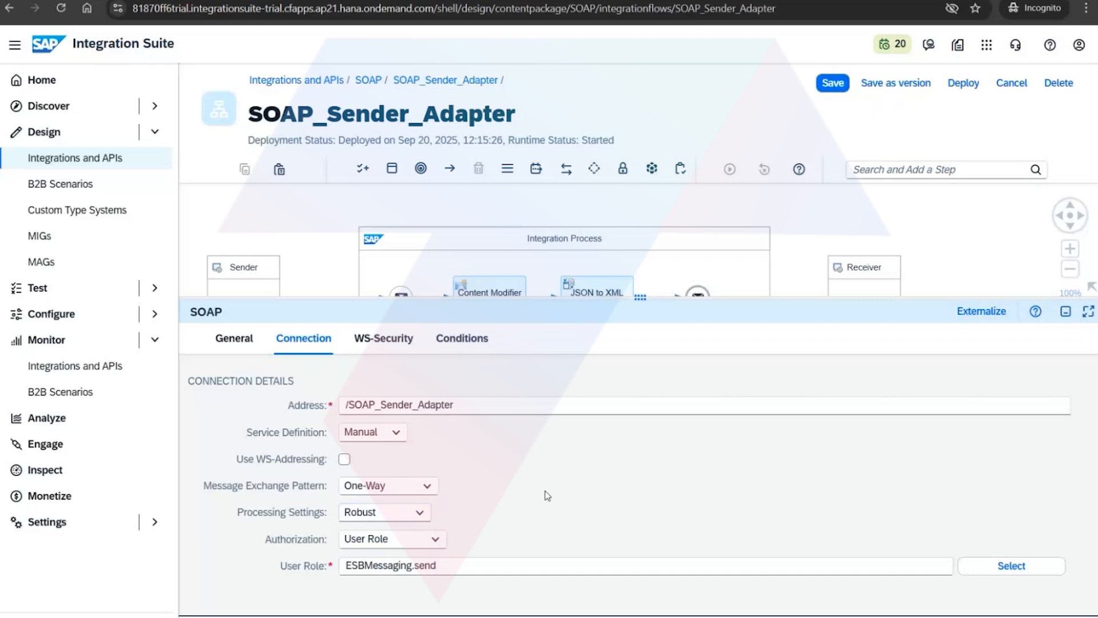
{"action": "left_click", "coordinate": [369, 522]}
{"action": "left_click", "coordinate": [377, 555]}
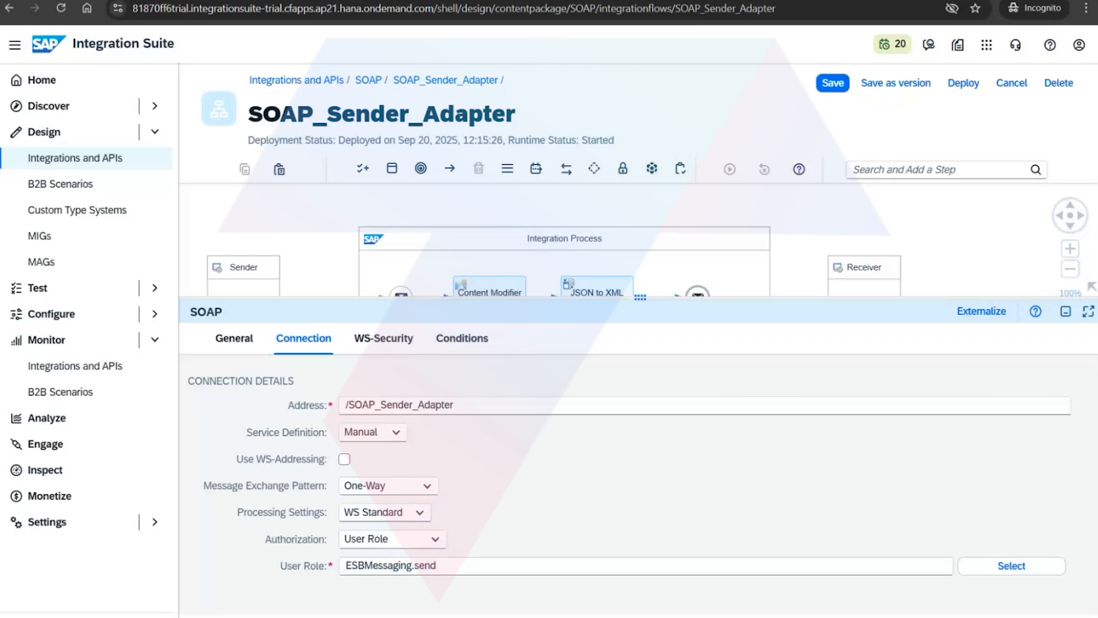
Switch to Notepad and highlight the notes on message exchange patterns, Robust and WS Standard processing, and their combinations
{"action": "left_click", "coordinate": [462, 617]}
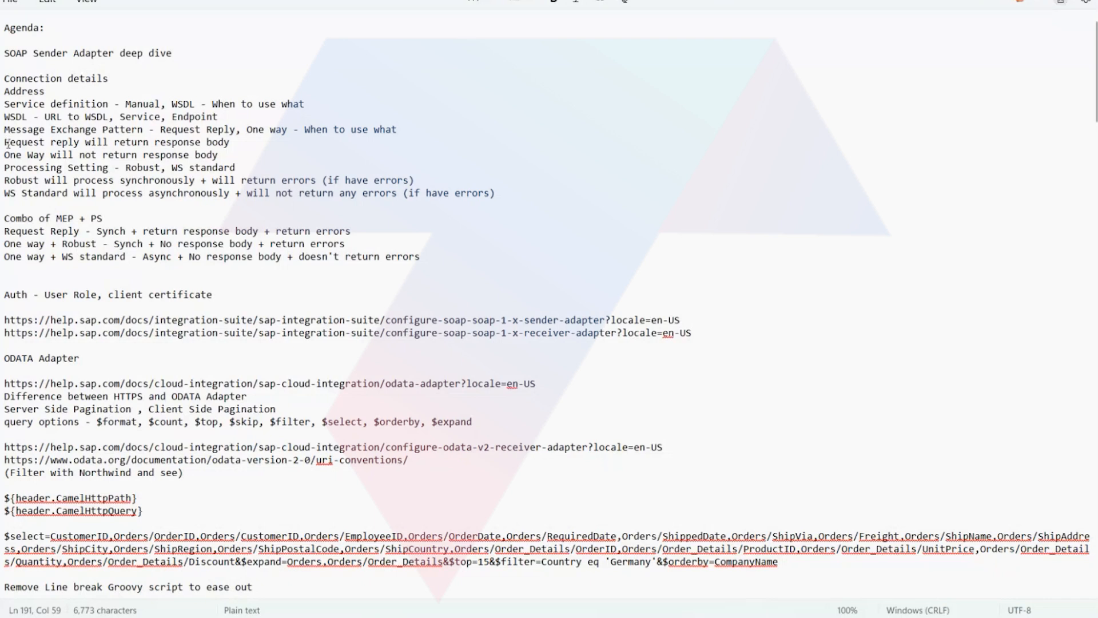
{"action": "left_click_drag", "start_coordinate": [8, 144], "coordinate": [261, 149]}
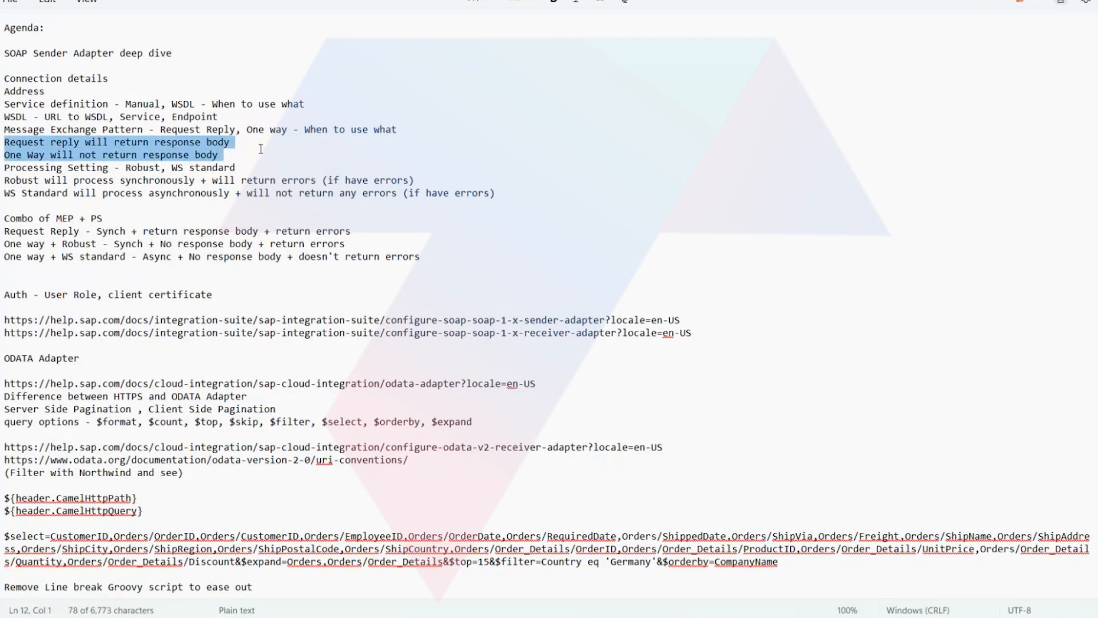
{"action": "left_click", "coordinate": [230, 180]}
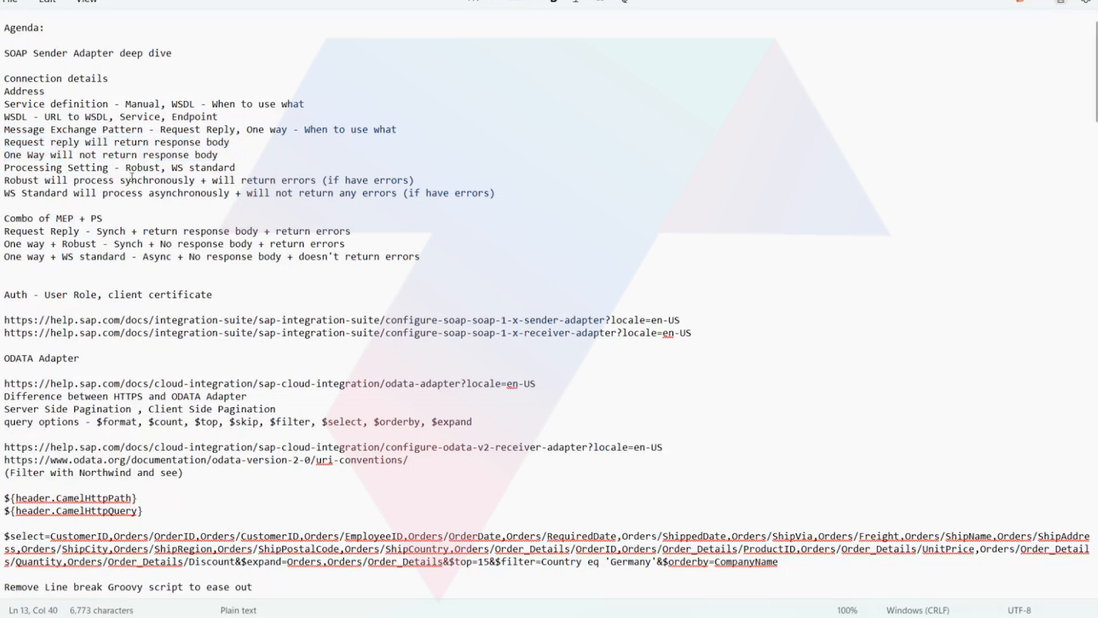
{"action": "left_click_drag", "start_coordinate": [127, 169], "coordinate": [243, 167]}
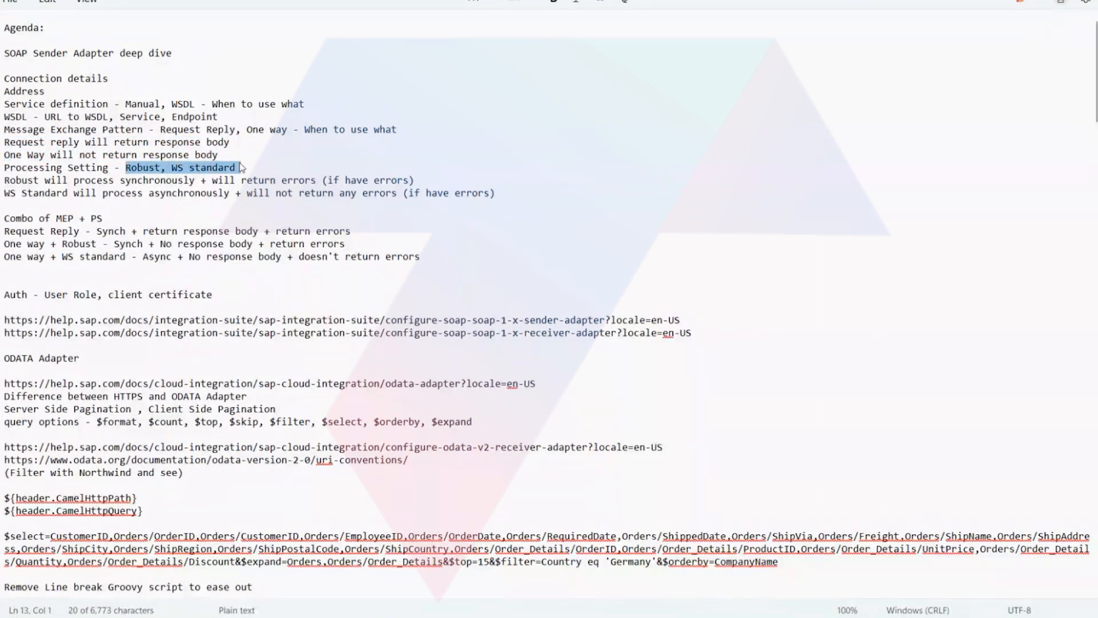
{"action": "triple_click", "coordinate": [2, 181]}
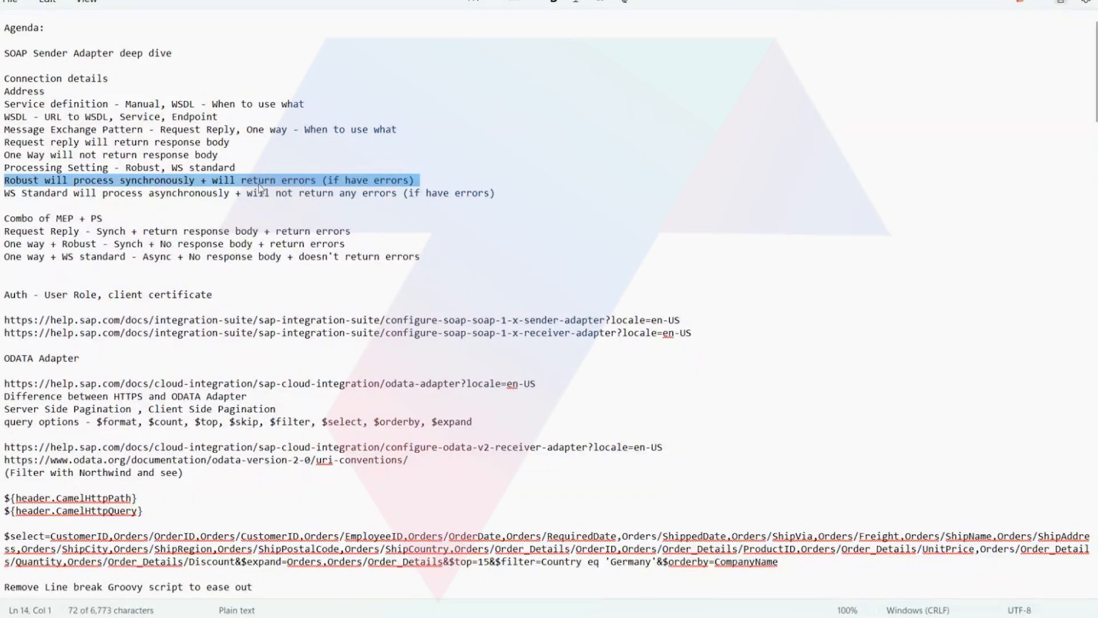
{"action": "key", "text": "Right"}
{"action": "left_click_drag", "start_coordinate": [189, 194], "coordinate": [393, 192]}
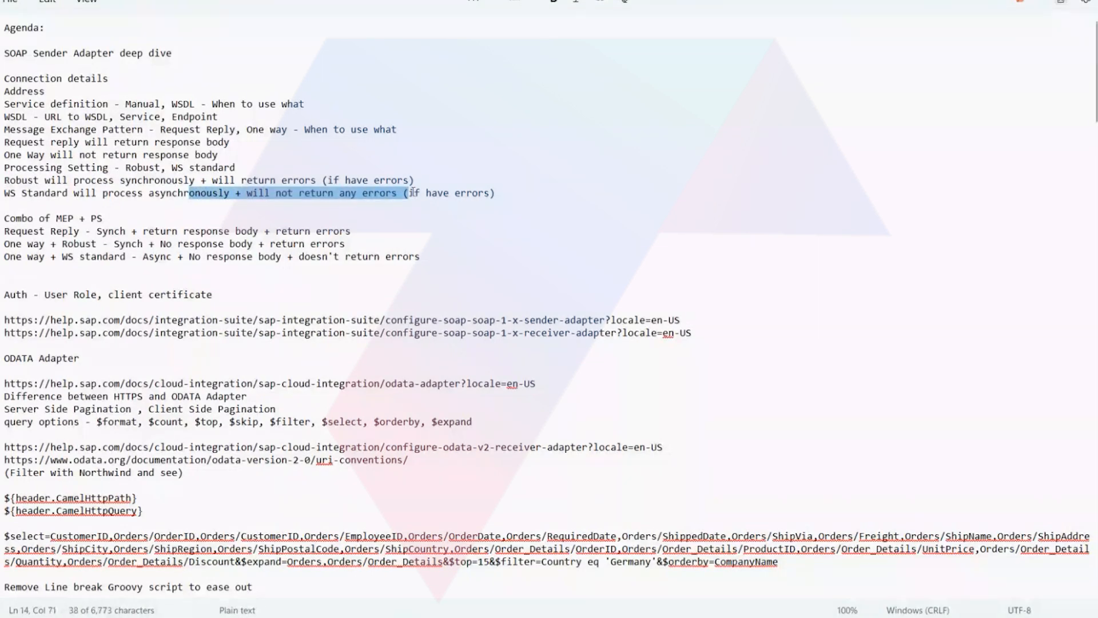
{"action": "left_click", "coordinate": [197, 268]}
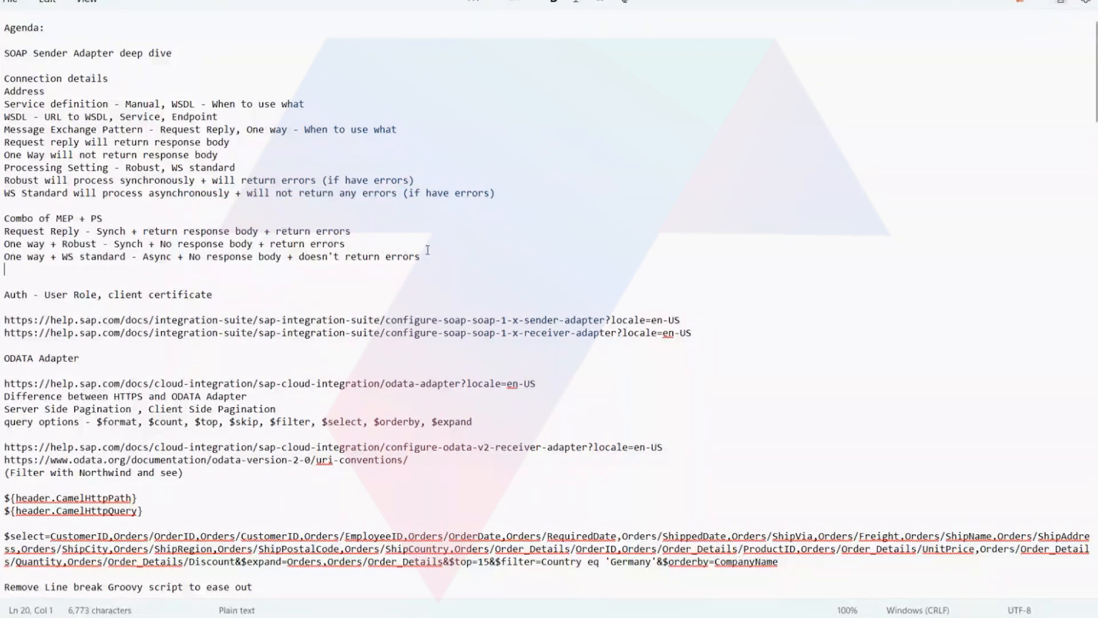
{"action": "left_click_drag", "start_coordinate": [422, 258], "coordinate": [4, 219]}
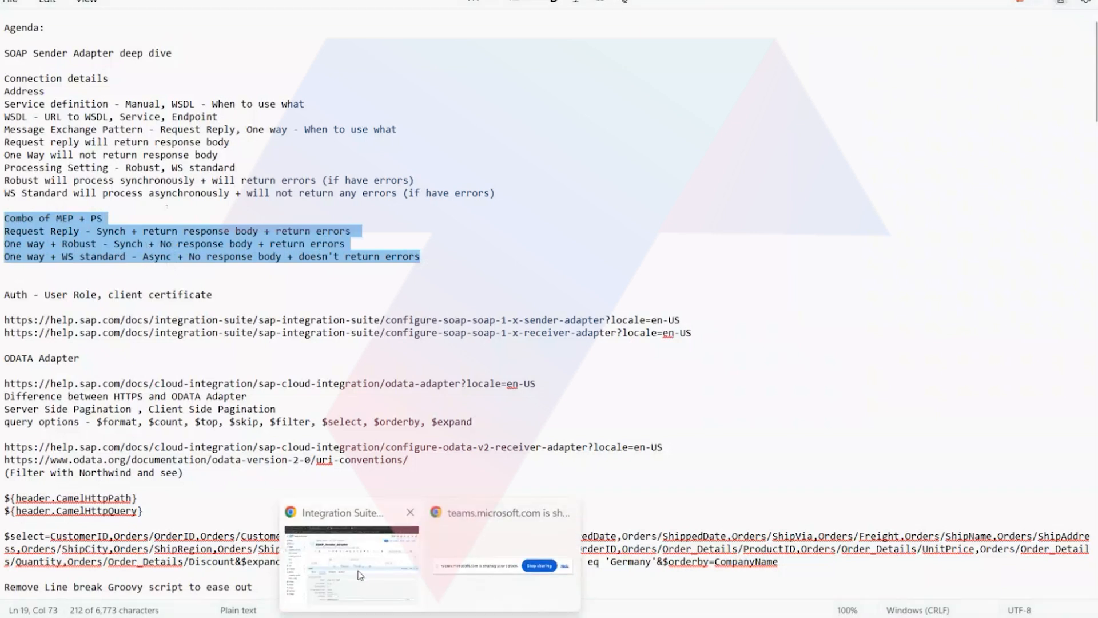
Switch back to SAP Integration Suite, examine the Authorization options without changing them, and highlight the user role ESBMessaging.send
{"action": "left_click", "coordinate": [366, 572]}
{"action": "left_click", "coordinate": [405, 543]}
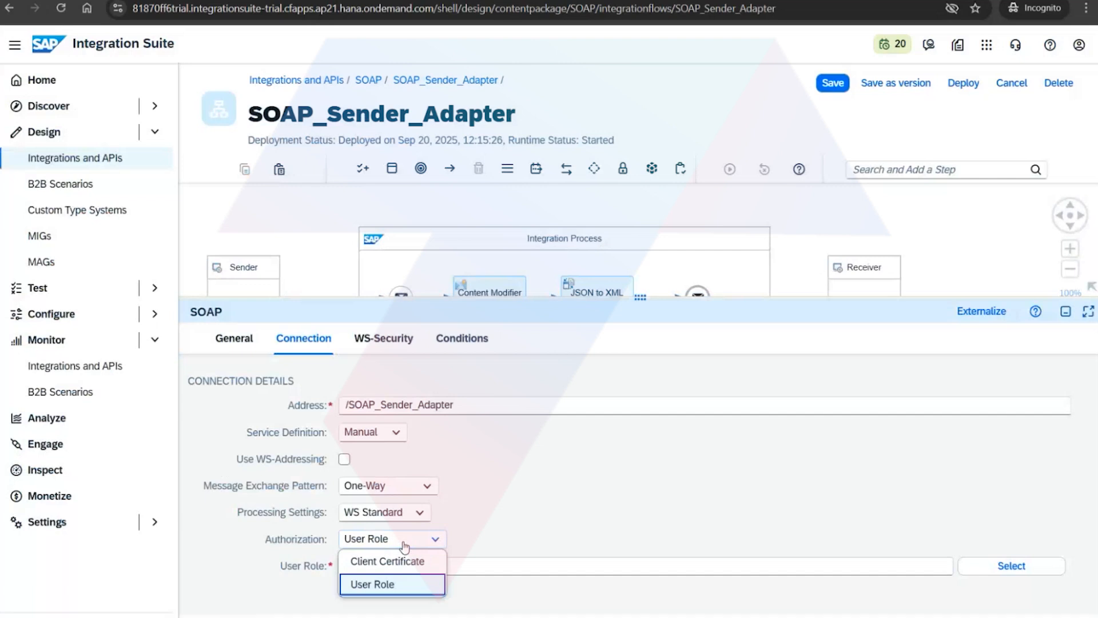
{"action": "left_click", "coordinate": [482, 529]}
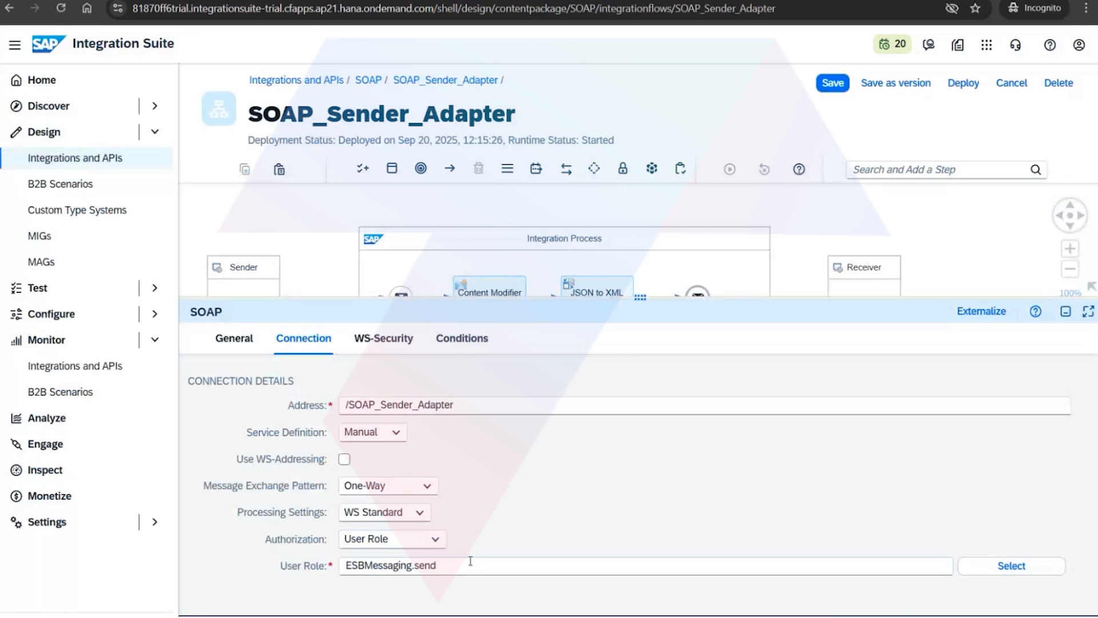
{"action": "left_click_drag", "start_coordinate": [436, 567], "coordinate": [342, 565]}
Try Client Certificate authorization with an added empty entry, open and cancel its certificate file selection, and return to User Role
{"action": "left_click", "coordinate": [388, 540]}
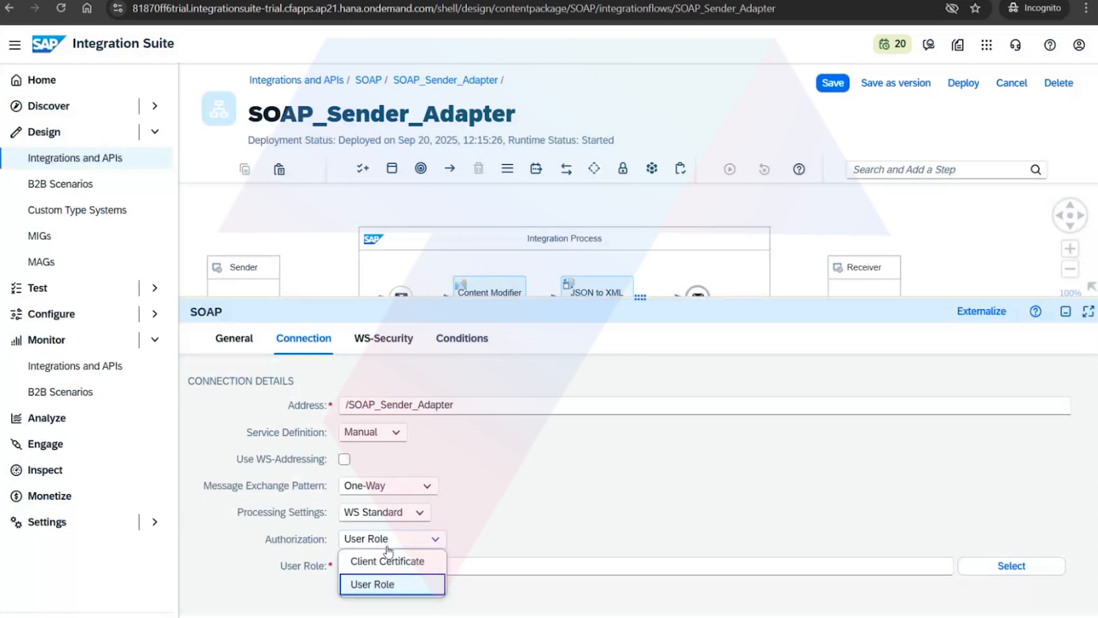
{"action": "left_click", "coordinate": [388, 560]}
{"action": "scroll", "coordinate": [455, 552], "scroll_direction": "down", "scroll_amount": 1}
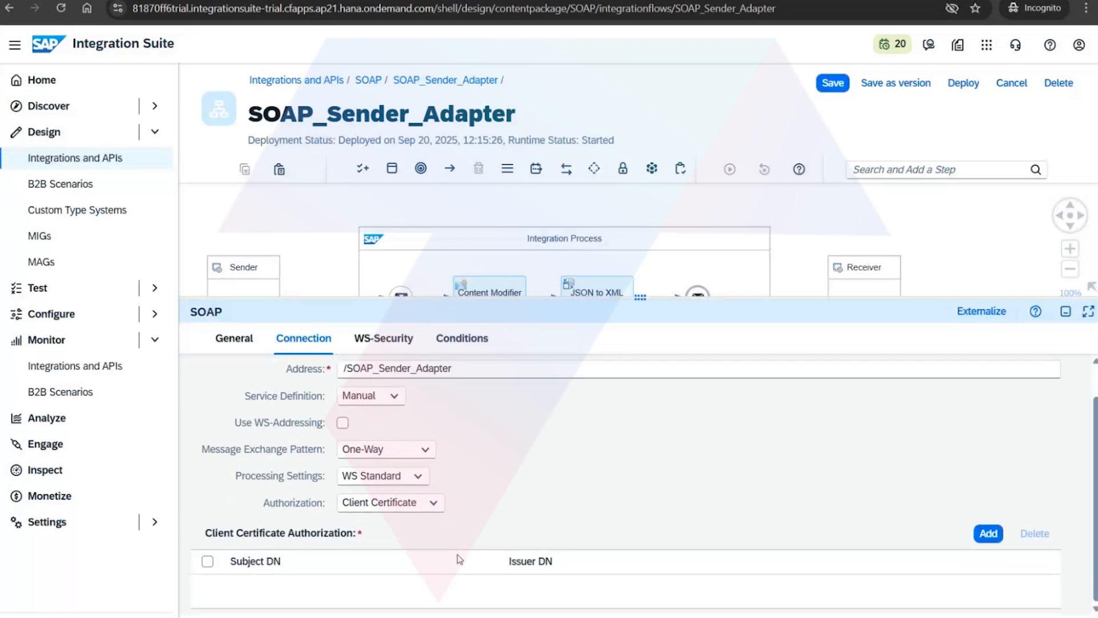
{"action": "left_click", "coordinate": [989, 533]}
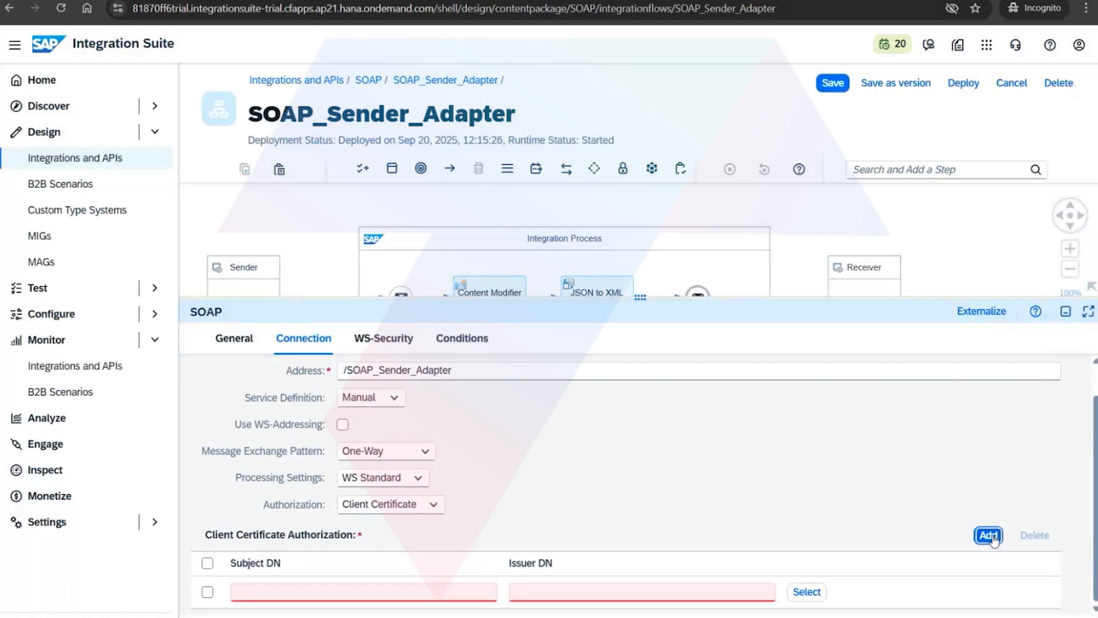
{"action": "left_click", "coordinate": [483, 595]}
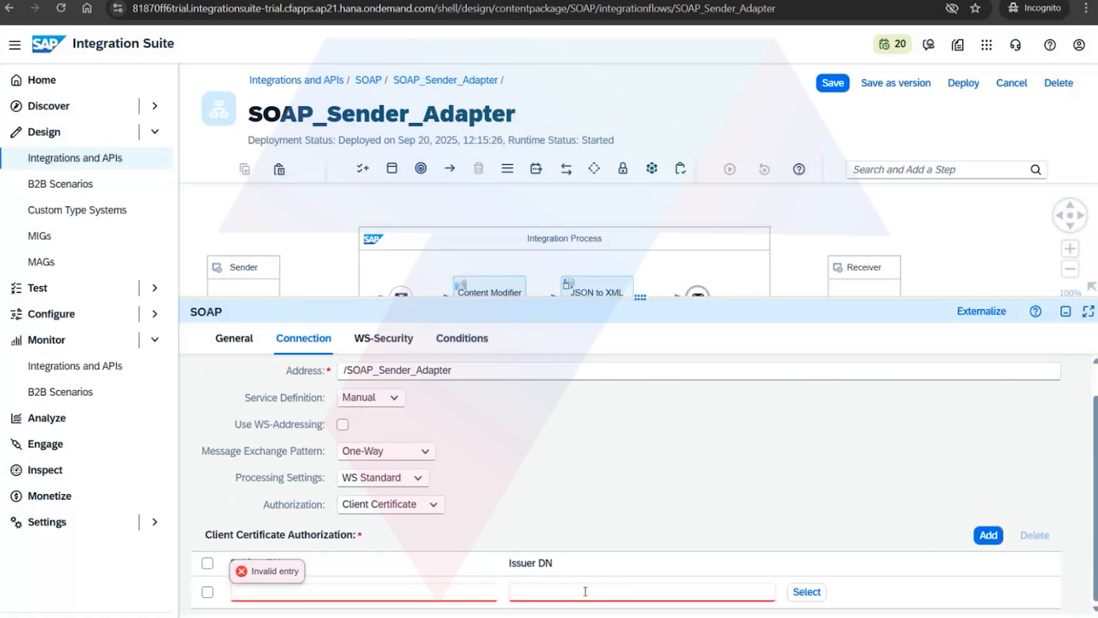
{"action": "left_click", "coordinate": [807, 592]}
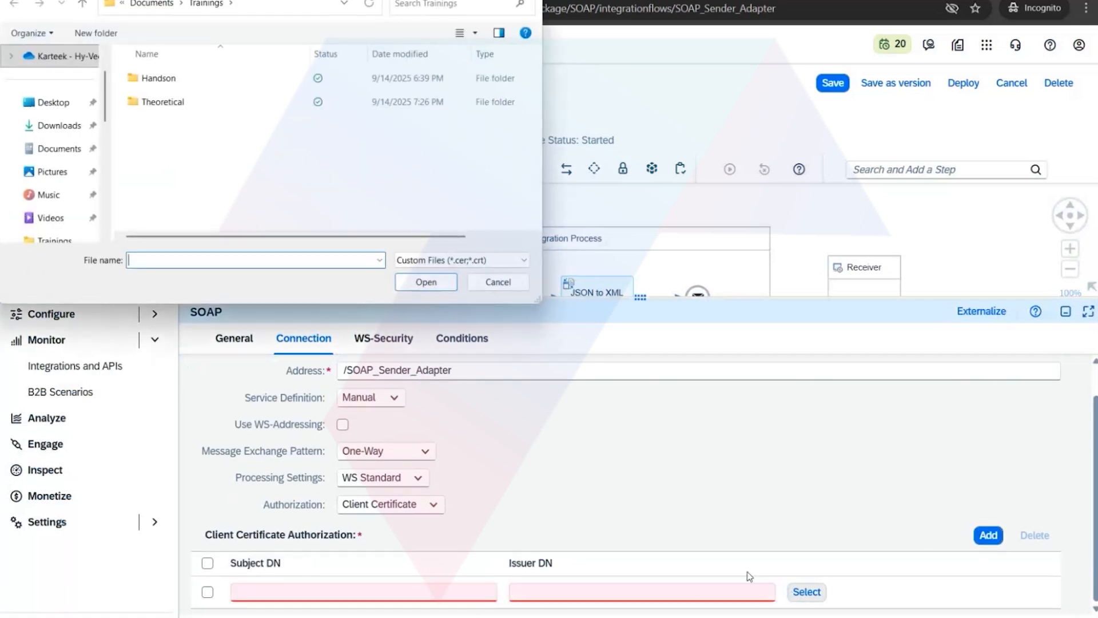
{"action": "key", "text": "Escape"}
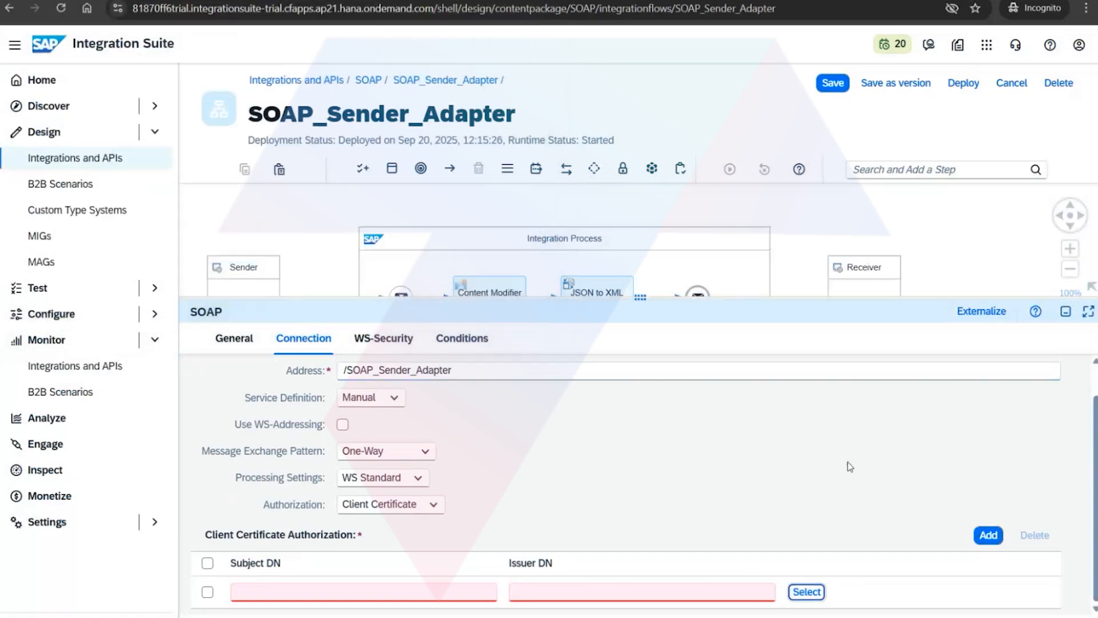
{"action": "left_click", "coordinate": [417, 505]}
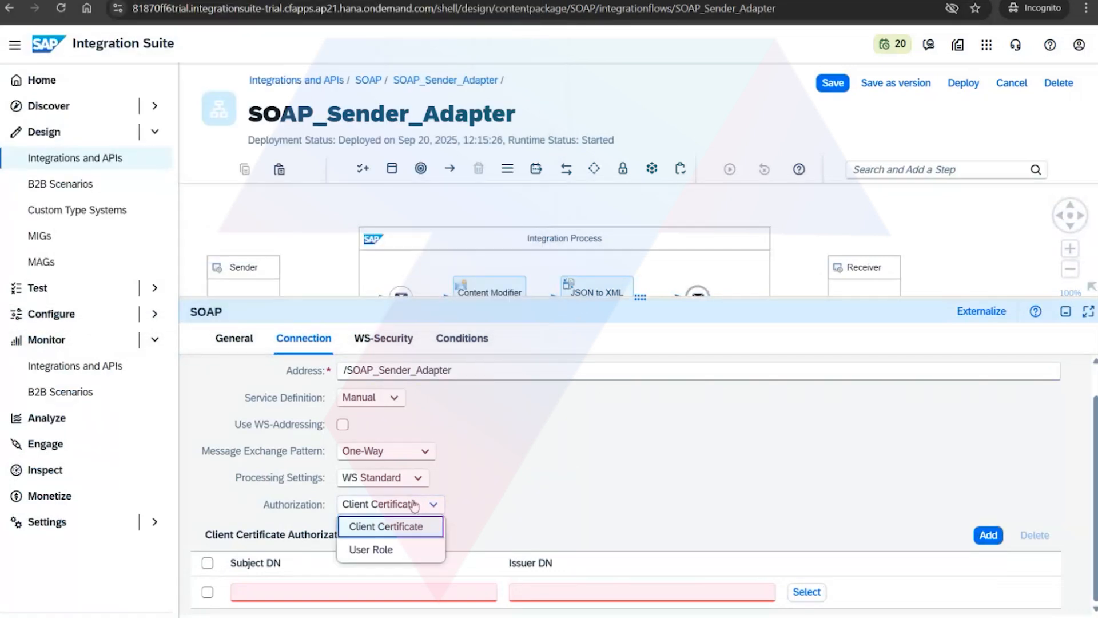
{"action": "left_click", "coordinate": [398, 545]}
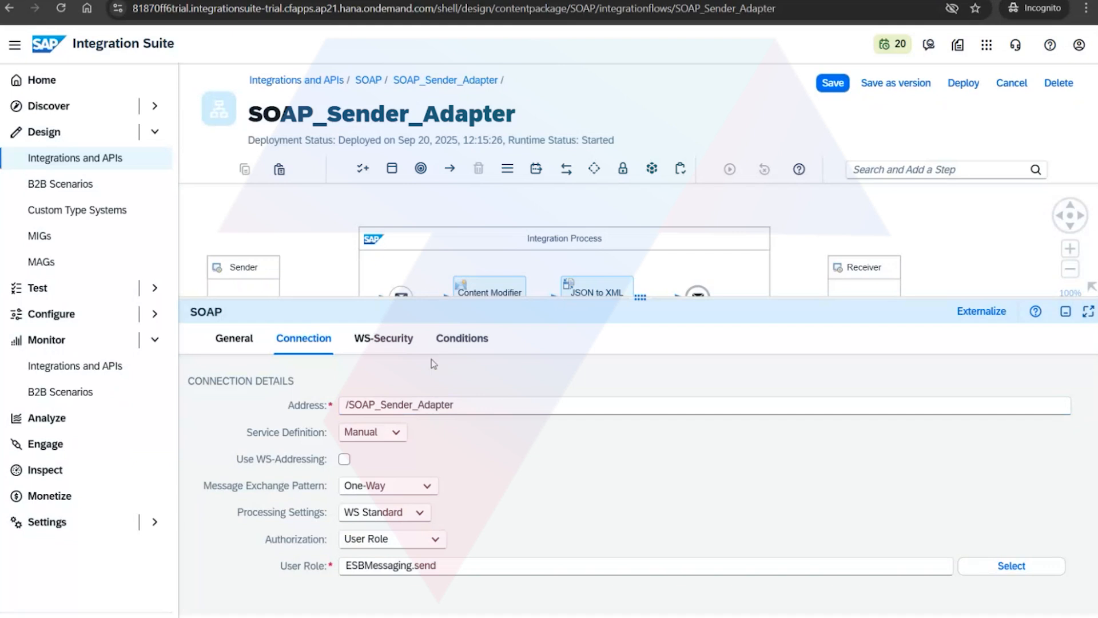
Check the SOAP channel's WS-Security and maximum message size settings, and return to the connection details in an enlarged properties area
{"action": "left_click", "coordinate": [383, 340]}
{"action": "left_click", "coordinate": [456, 342]}
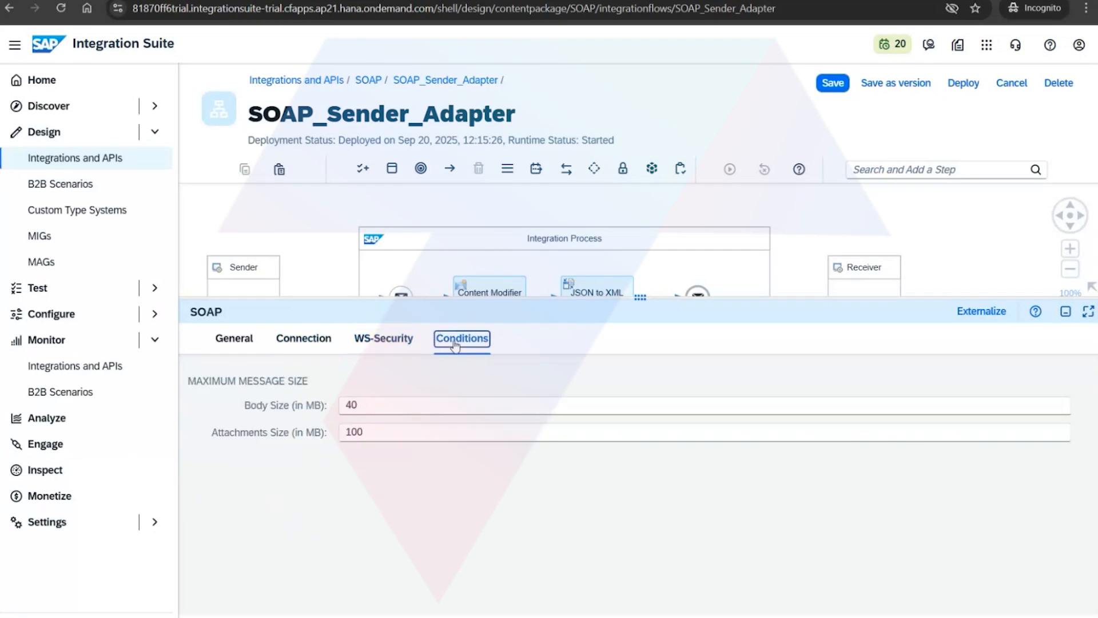
{"action": "left_click", "coordinate": [312, 340]}
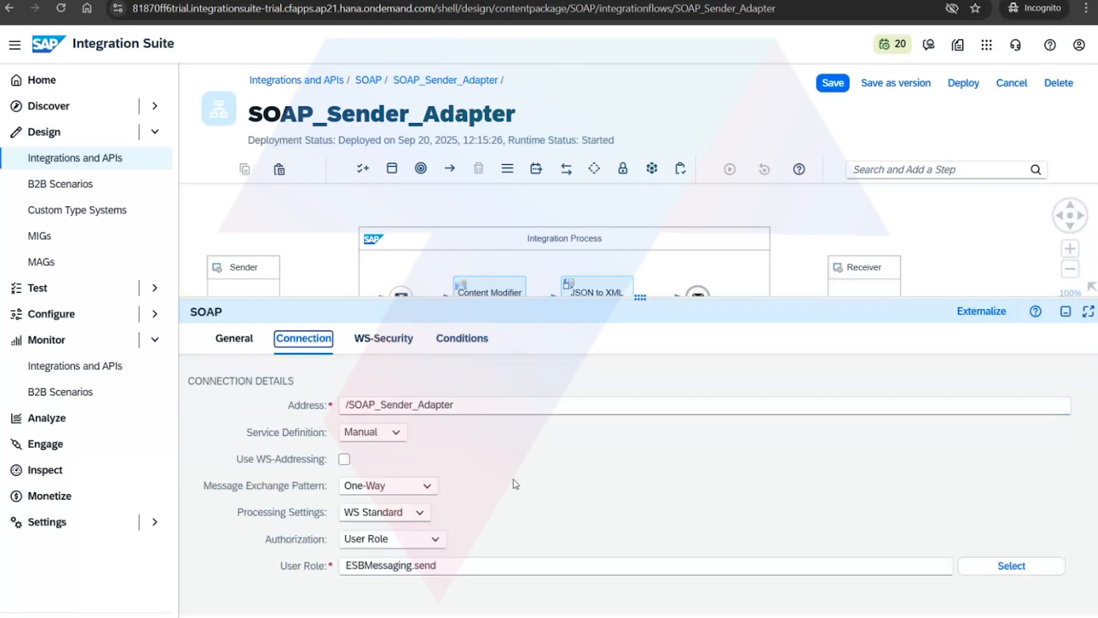
{"action": "left_click_drag", "start_coordinate": [640, 297], "coordinate": [659, 248]}
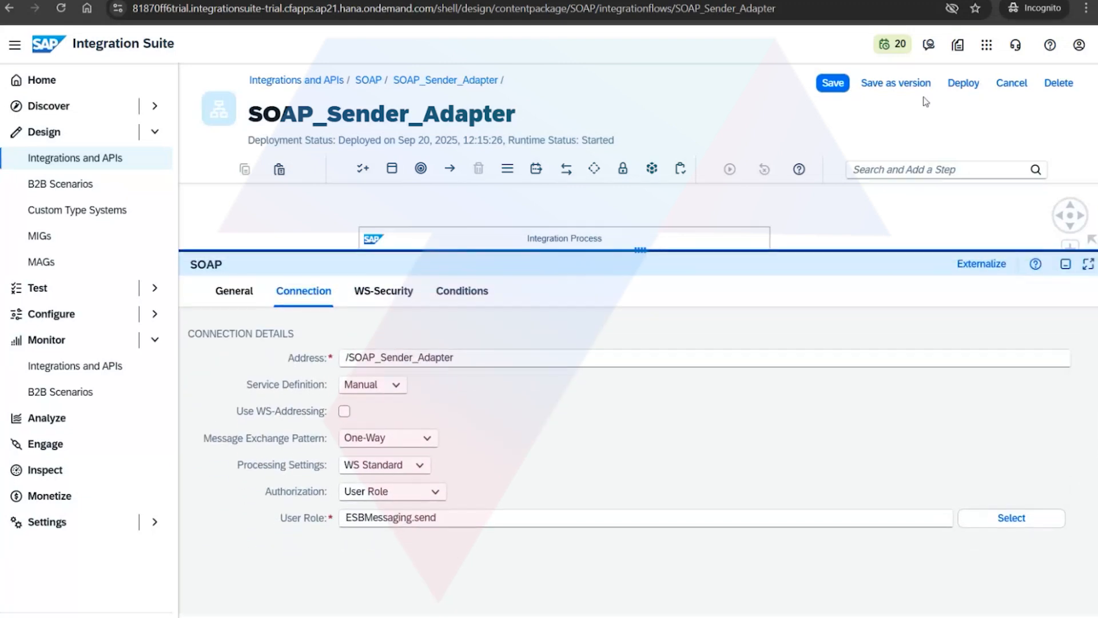
Cancel editing of the SOAP_Sender_Adapter integration flow and confirm leaving edit mode
{"action": "left_click", "coordinate": [1011, 84]}
{"action": "left_click", "coordinate": [654, 360]}
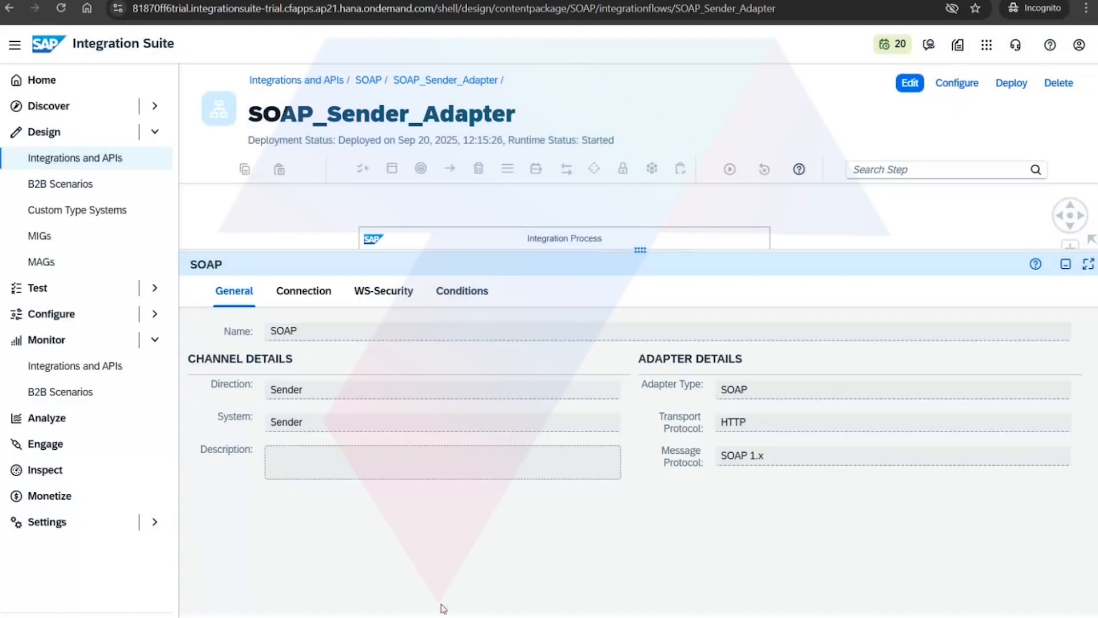
Switch to SoapUI and close both open Request 1 windows, for the Multiply and Add operations
{"action": "left_click", "coordinate": [366, 617]}
{"action": "left_click", "coordinate": [325, 258]}
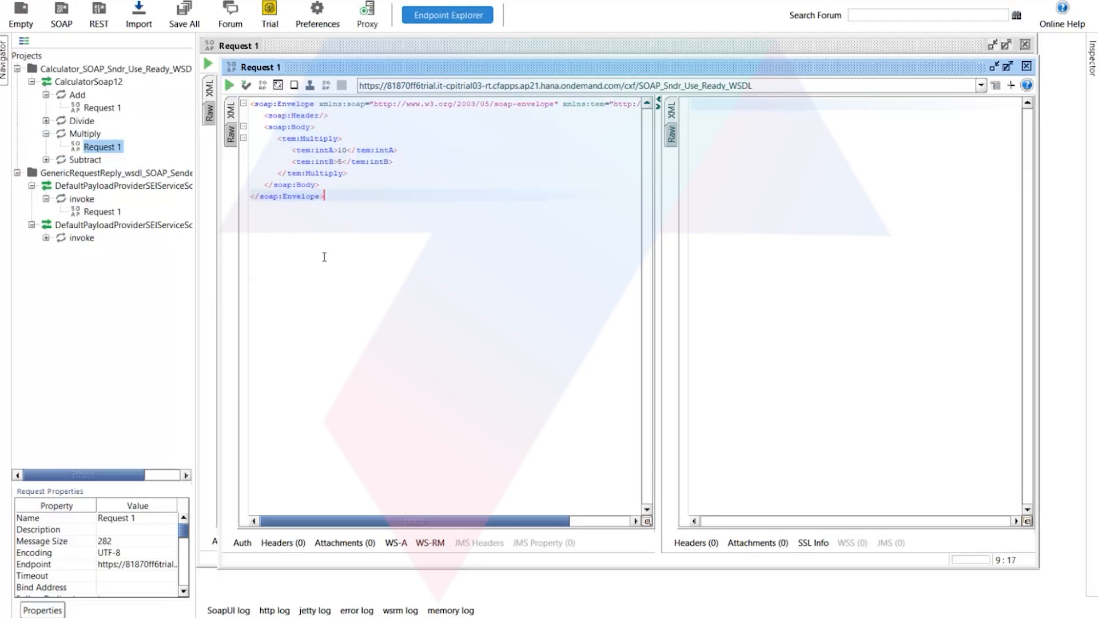
{"action": "left_click", "coordinate": [1027, 66]}
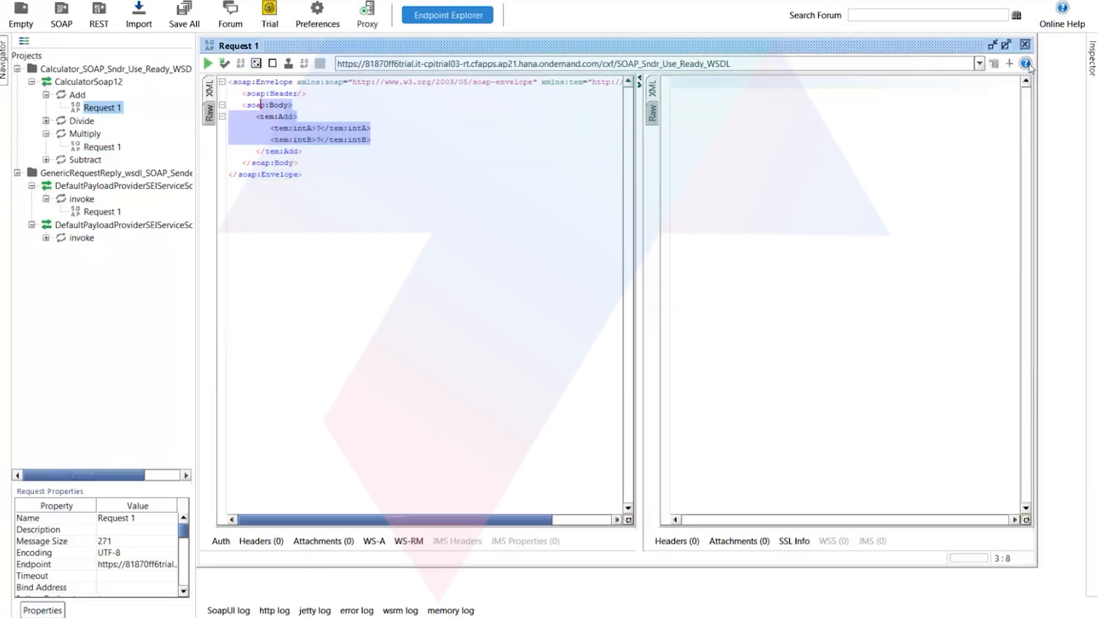
{"action": "left_click", "coordinate": [1026, 46]}
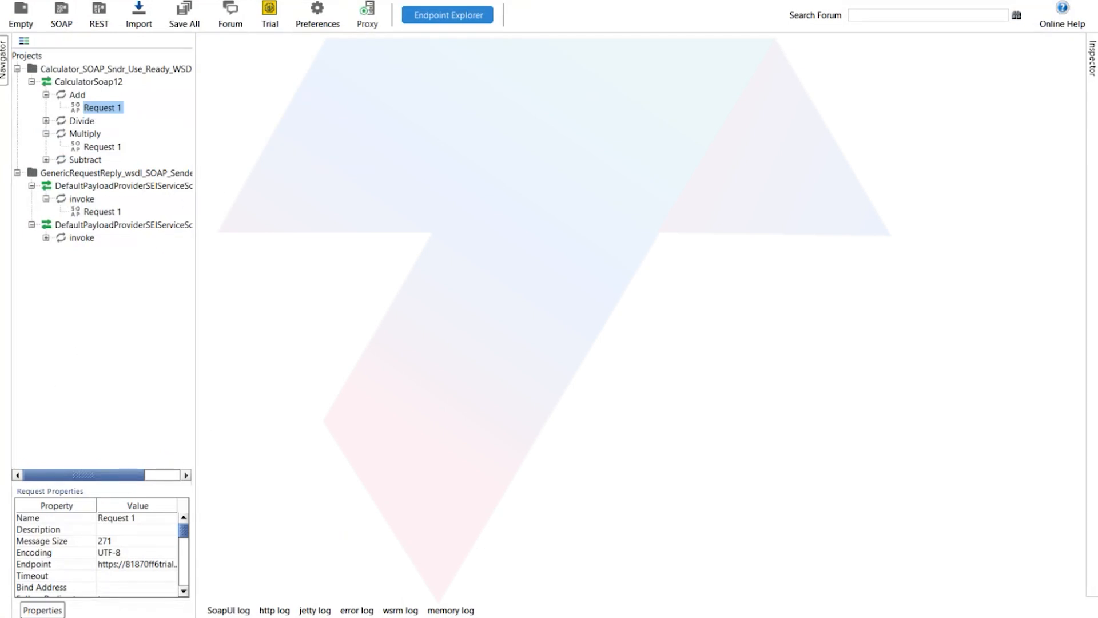
Switch back to SAP Integration Suite and review Content Modifier 1's message header, exchange property, and message body settings
{"action": "left_click", "coordinate": [382, 594]}
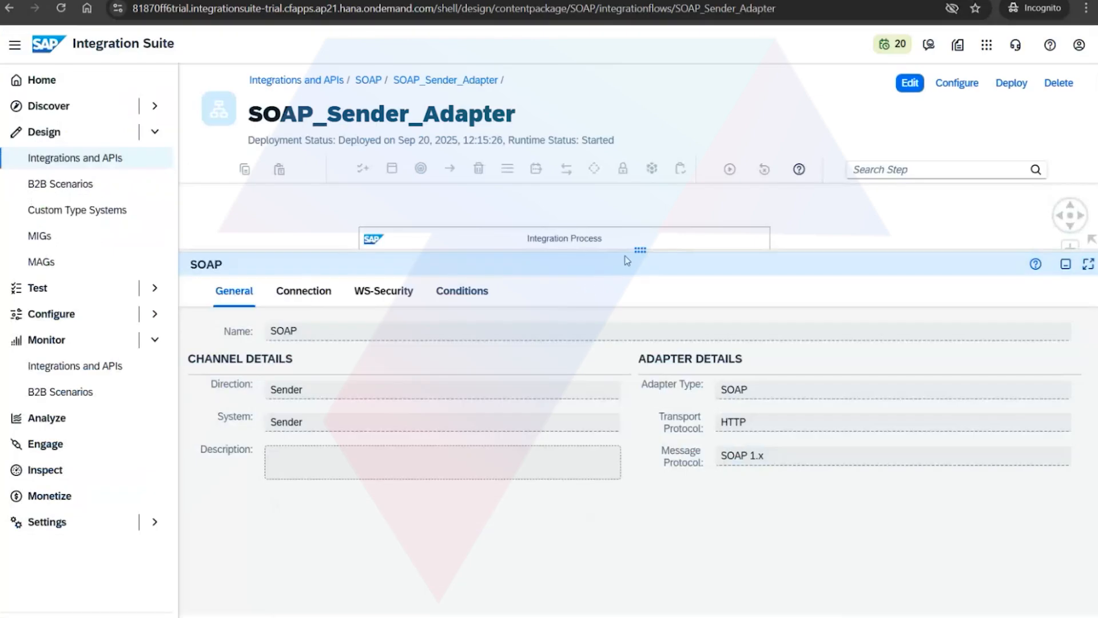
{"action": "left_click_drag", "start_coordinate": [625, 255], "coordinate": [641, 371]}
{"action": "left_click", "coordinate": [469, 293]}
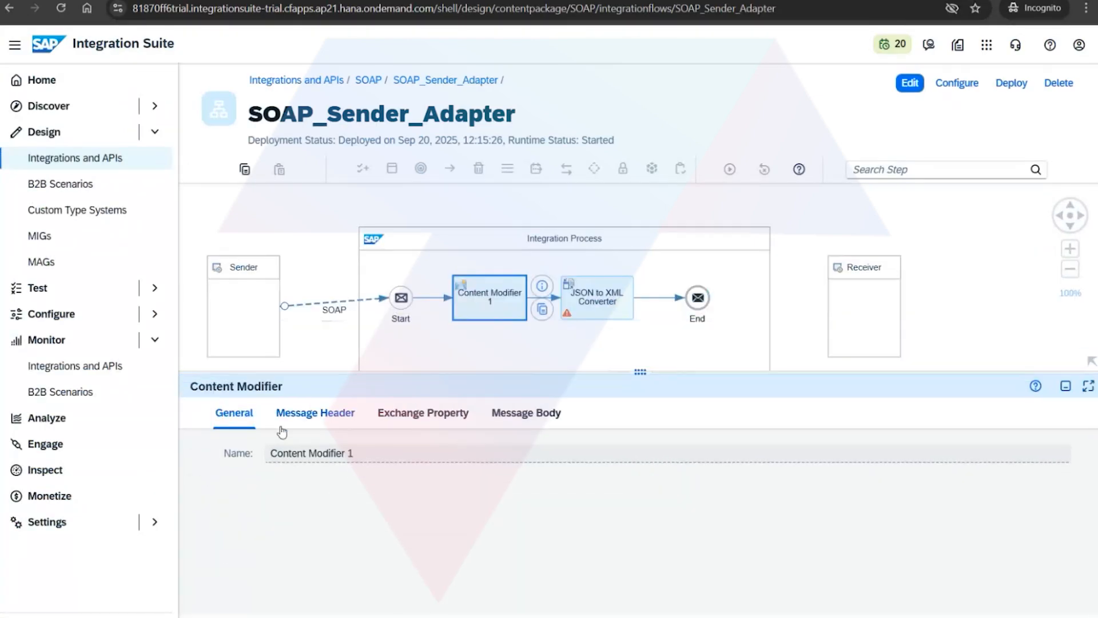
{"action": "left_click", "coordinate": [292, 414]}
{"action": "left_click", "coordinate": [424, 413]}
{"action": "left_click", "coordinate": [526, 413]}
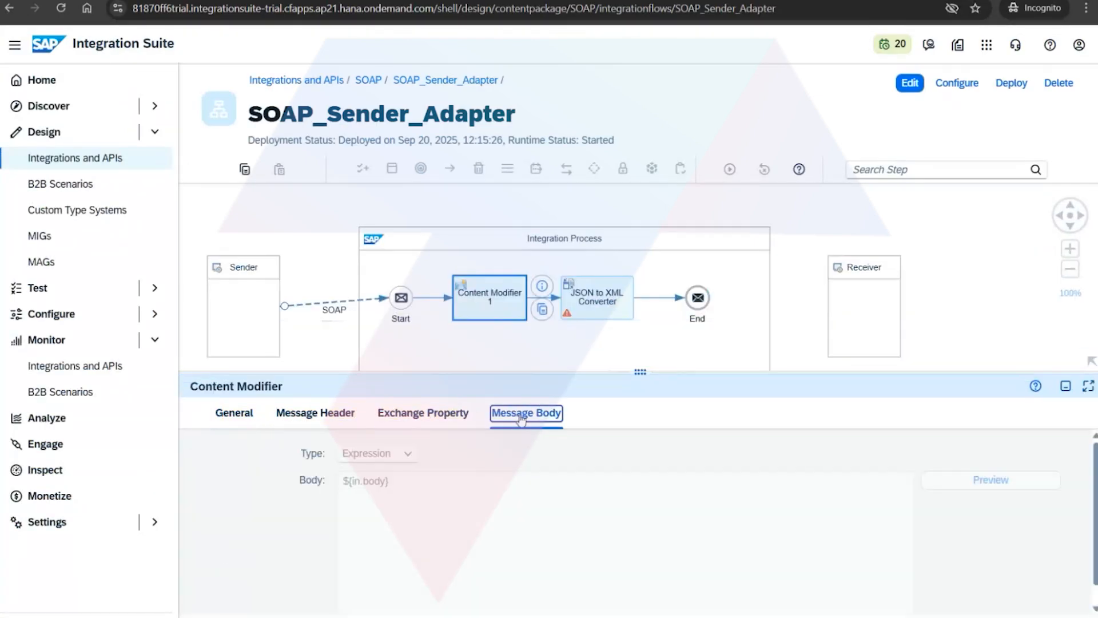
Duplicate the integration flow's browser tab and open the monitoring view of all deployed integration content there
{"action": "right_click", "coordinate": [278, 1]}
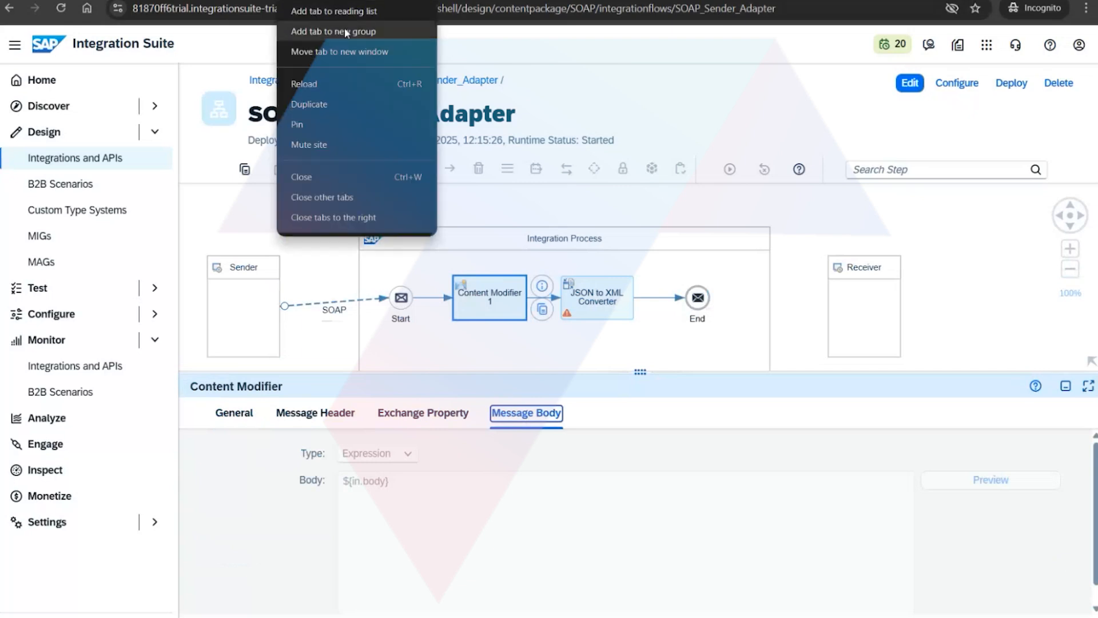
{"action": "left_click", "coordinate": [328, 110]}
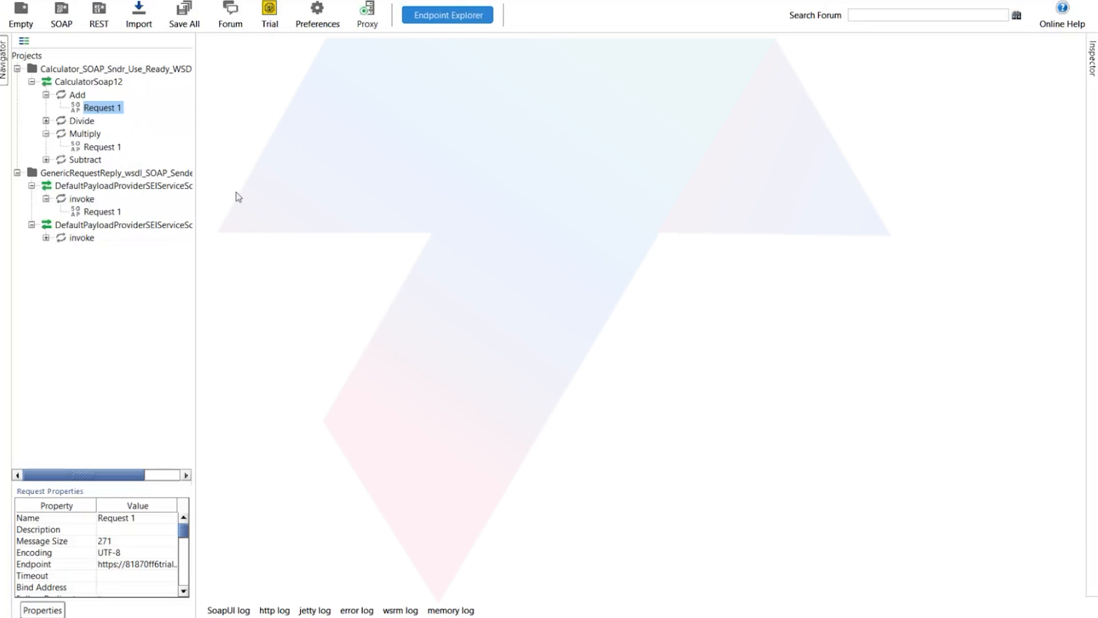
{"action": "mouse_move", "coordinate": [393, 598]}
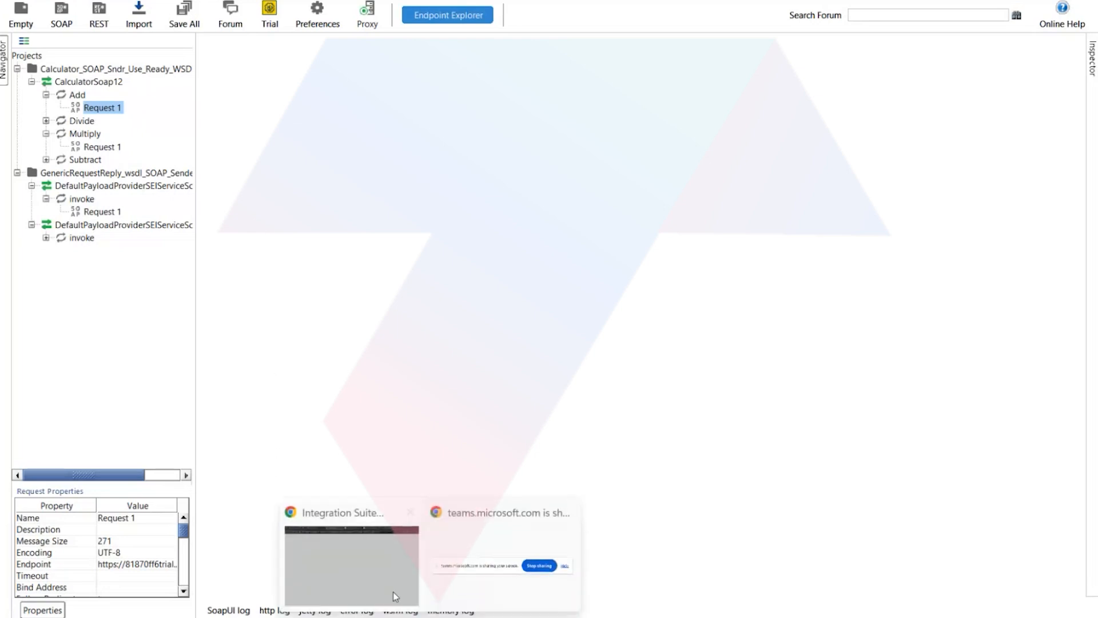
{"action": "left_click", "coordinate": [411, 512]}
{"action": "left_click", "coordinate": [772, 490]}
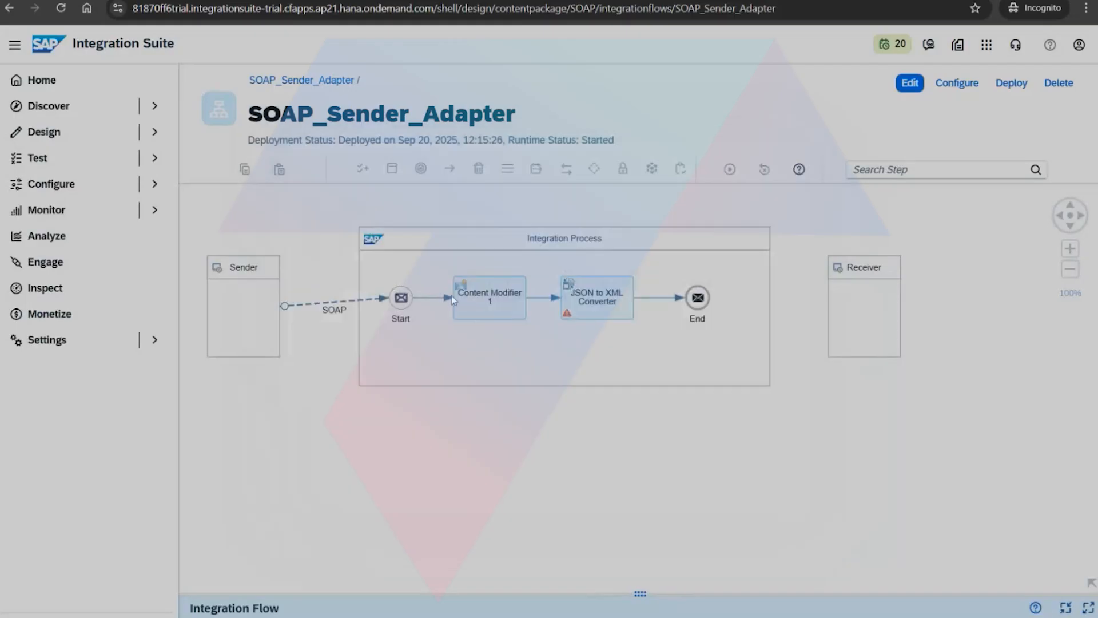
{"action": "left_click", "coordinate": [52, 210]}
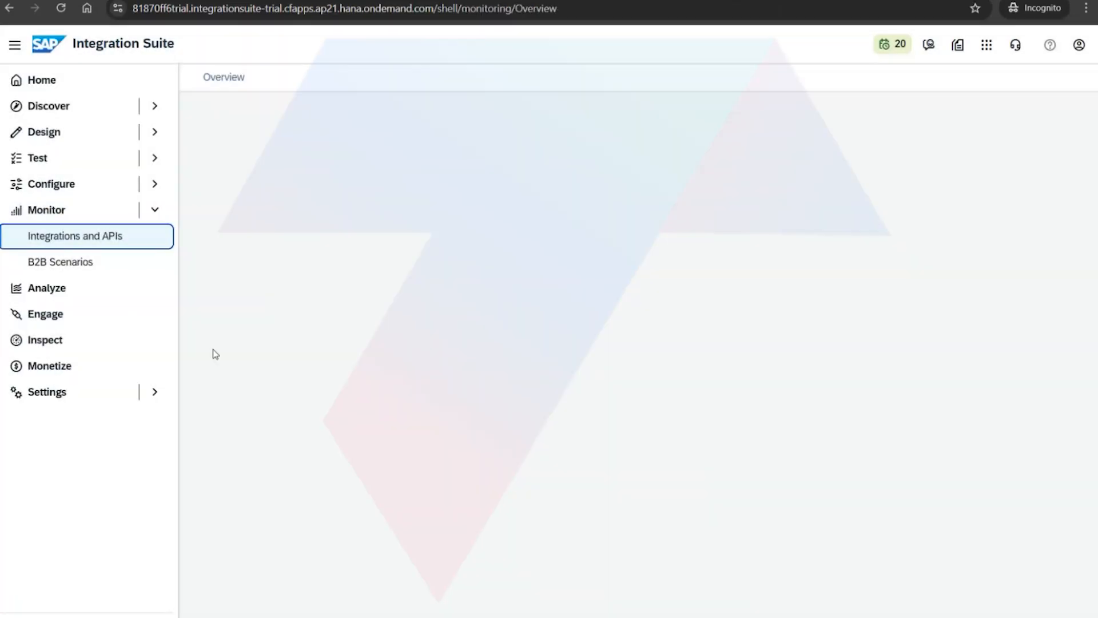
{"action": "left_click", "coordinate": [300, 481]}
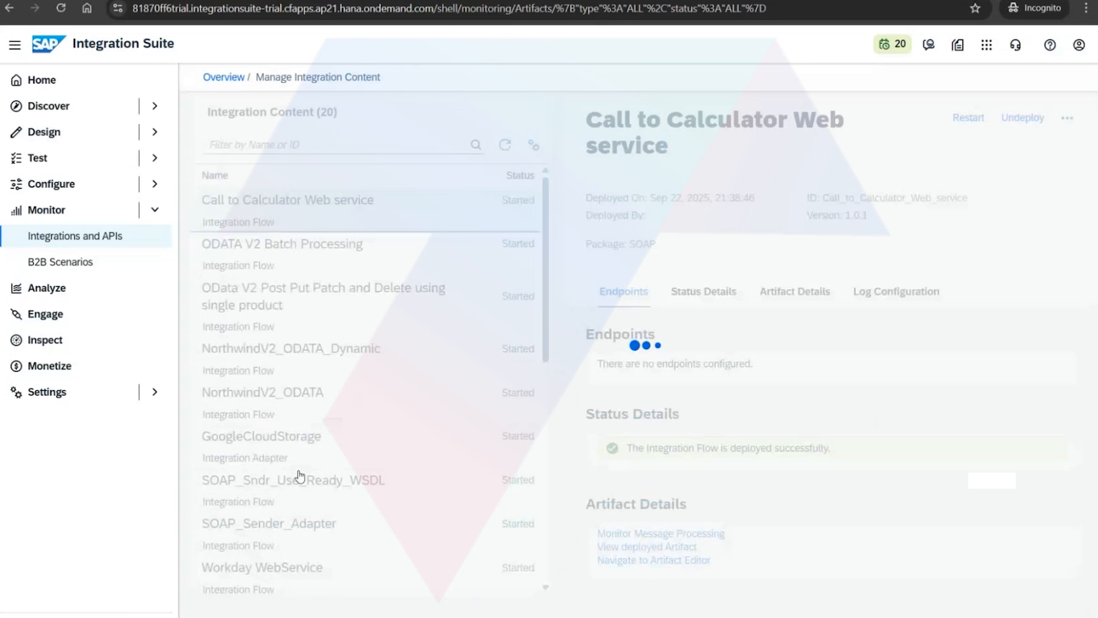
Filter the deployed integration content by SOAP, open SOAP_Sender_Adapter, and highlight cxf in its endpoint URL
{"action": "scroll", "coordinate": [280, 490], "scroll_direction": "down", "scroll_amount": 4}
{"action": "scroll", "coordinate": [279, 490], "scroll_direction": "down", "scroll_amount": 5}
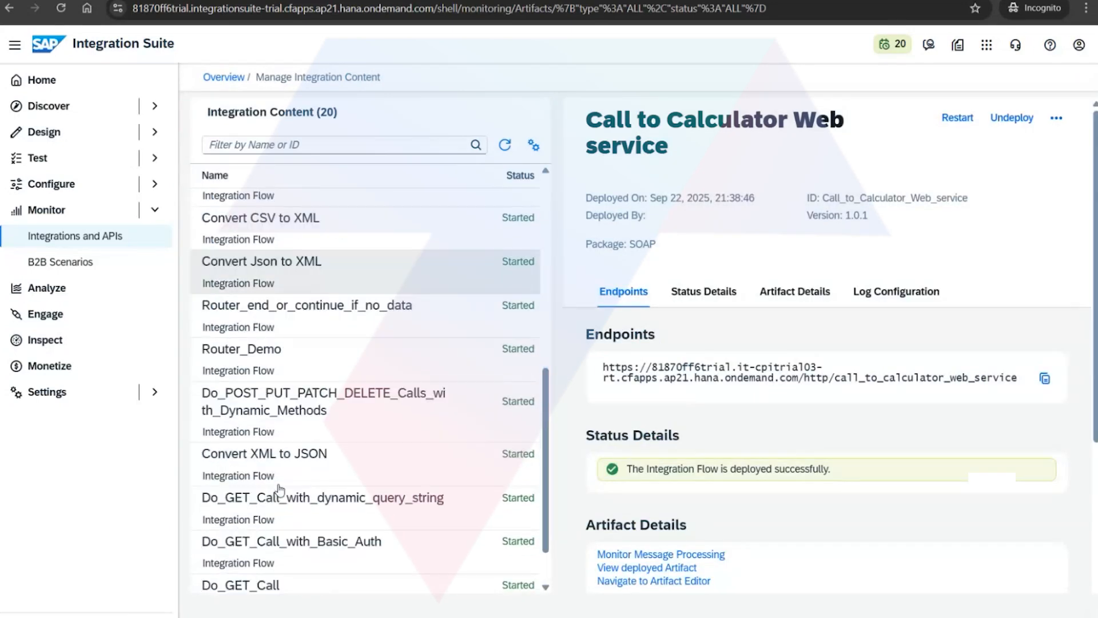
{"action": "left_click", "coordinate": [283, 145]}
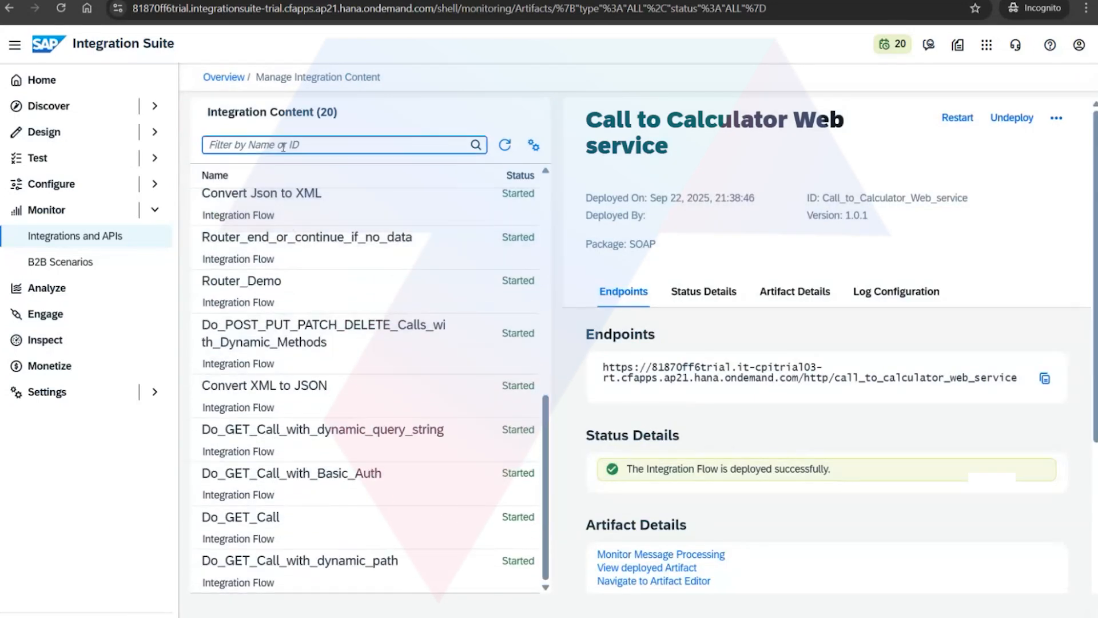
{"action": "type", "text": "SOAP"}
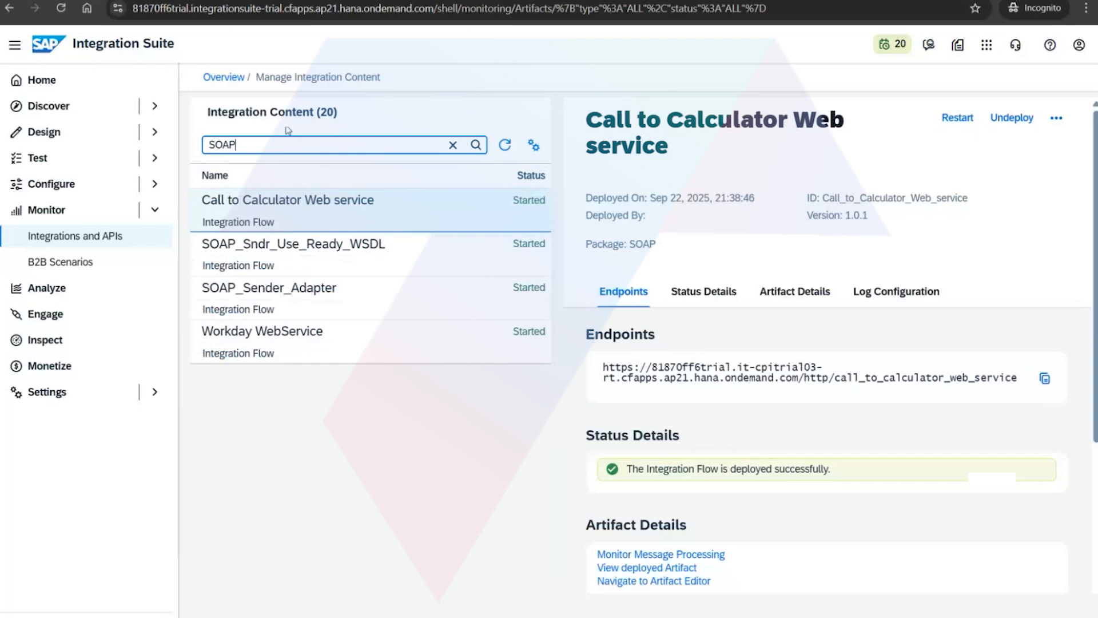
{"action": "left_click", "coordinate": [294, 307]}
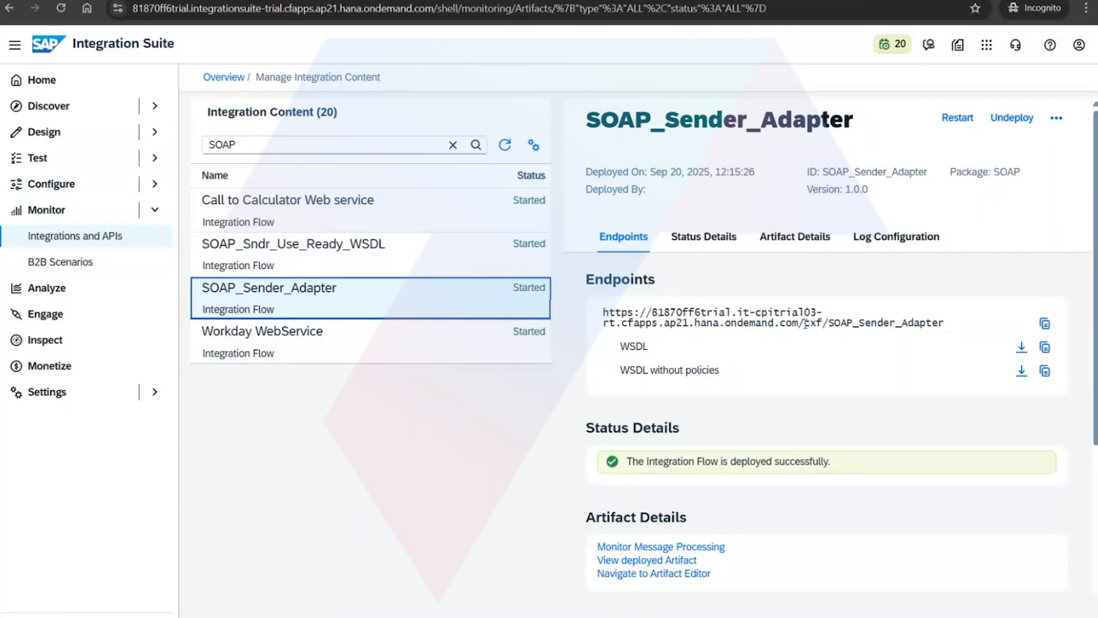
{"action": "left_click_drag", "start_coordinate": [805, 324], "coordinate": [819, 321]}
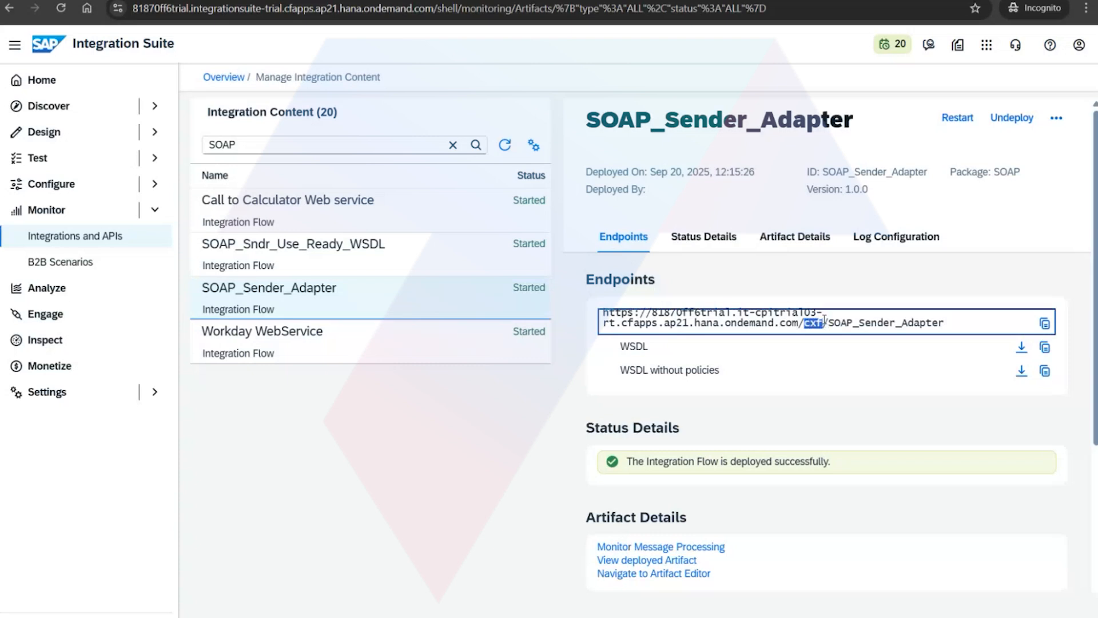
Clear the content filter, open Do_POST_PUT_PATCH_DELETE_Calls_with_Dynamic_Methods, and highlight the path and host parts of its HTTP endpoint
{"action": "left_click", "coordinate": [452, 146]}
{"action": "scroll", "coordinate": [331, 392], "scroll_direction": "down", "scroll_amount": 1}
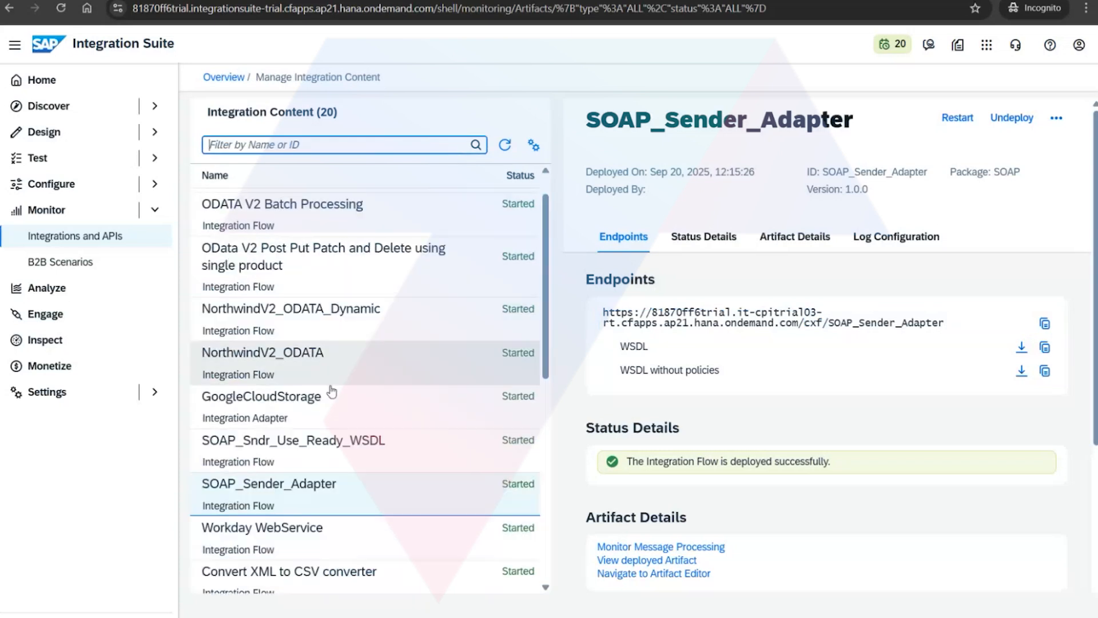
{"action": "scroll", "coordinate": [332, 392], "scroll_direction": "down", "scroll_amount": 5}
{"action": "left_click", "coordinate": [303, 504]}
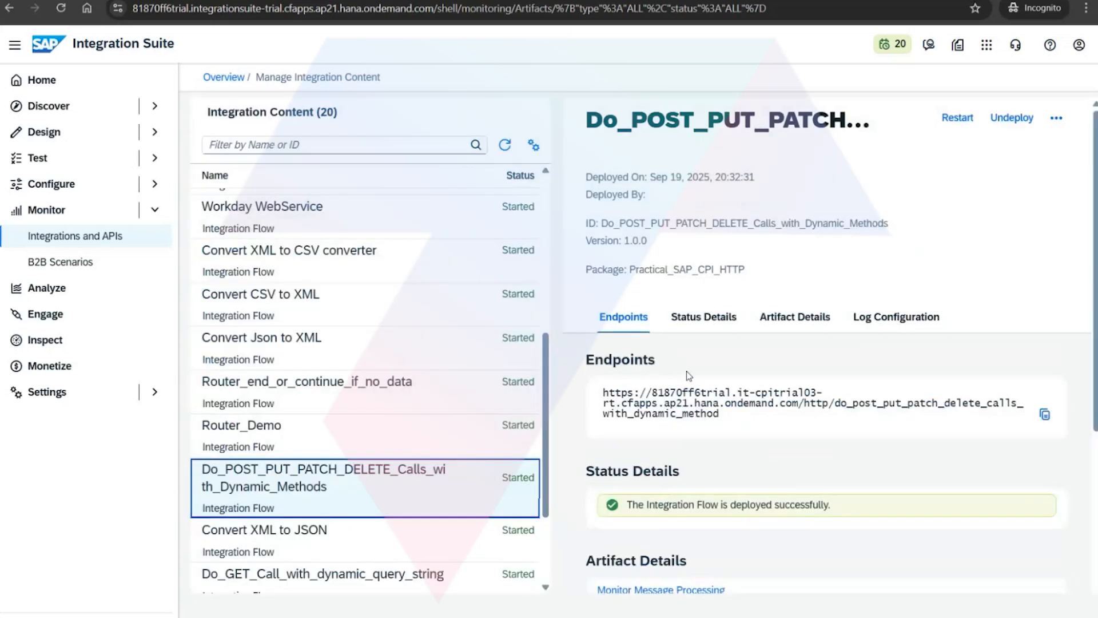
{"action": "left_click_drag", "start_coordinate": [807, 403], "coordinate": [906, 429]}
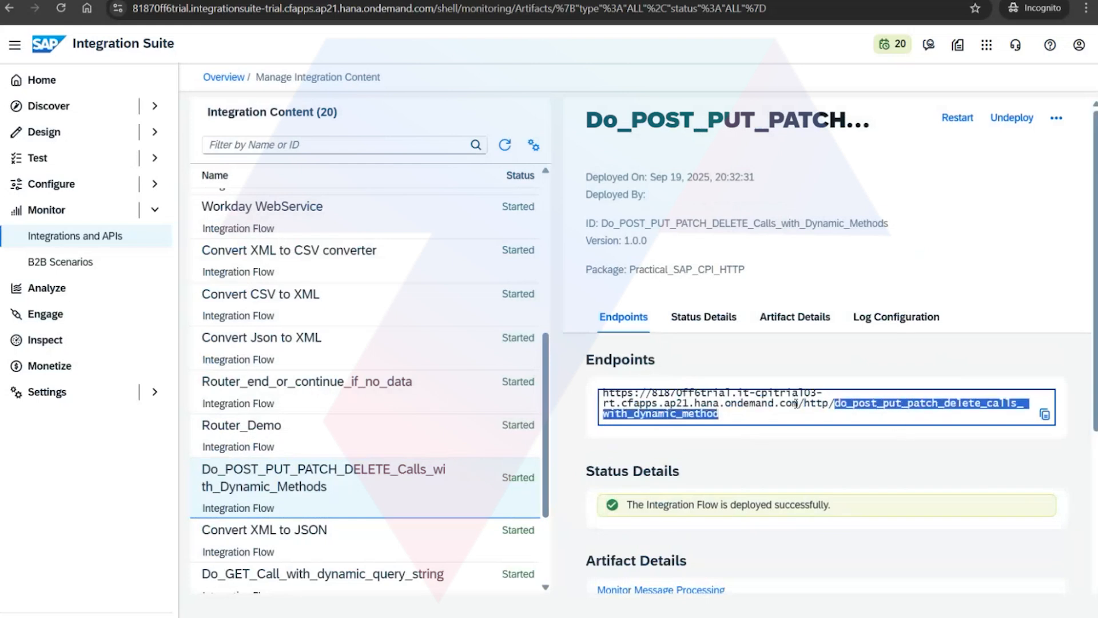
{"action": "left_click_drag", "start_coordinate": [796, 403], "coordinate": [575, 396]}
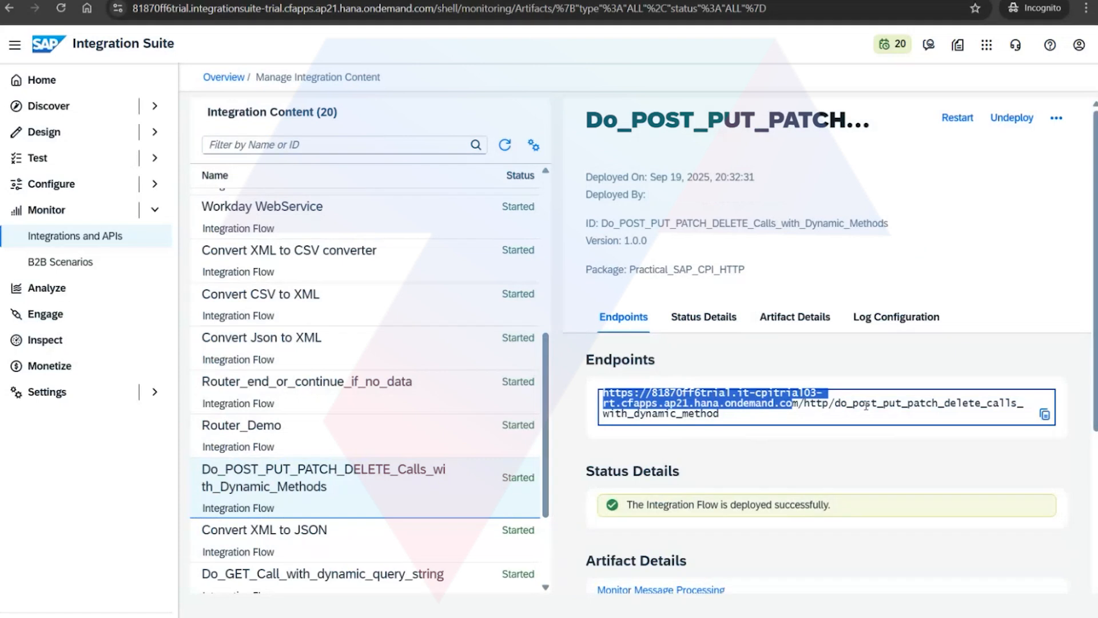
Reopen the deployed SOAP_Sender_Adapter and highlight the host, cxf, and address parts of its endpoint URL for comparison
{"action": "scroll", "coordinate": [341, 311], "scroll_direction": "up", "scroll_amount": 5}
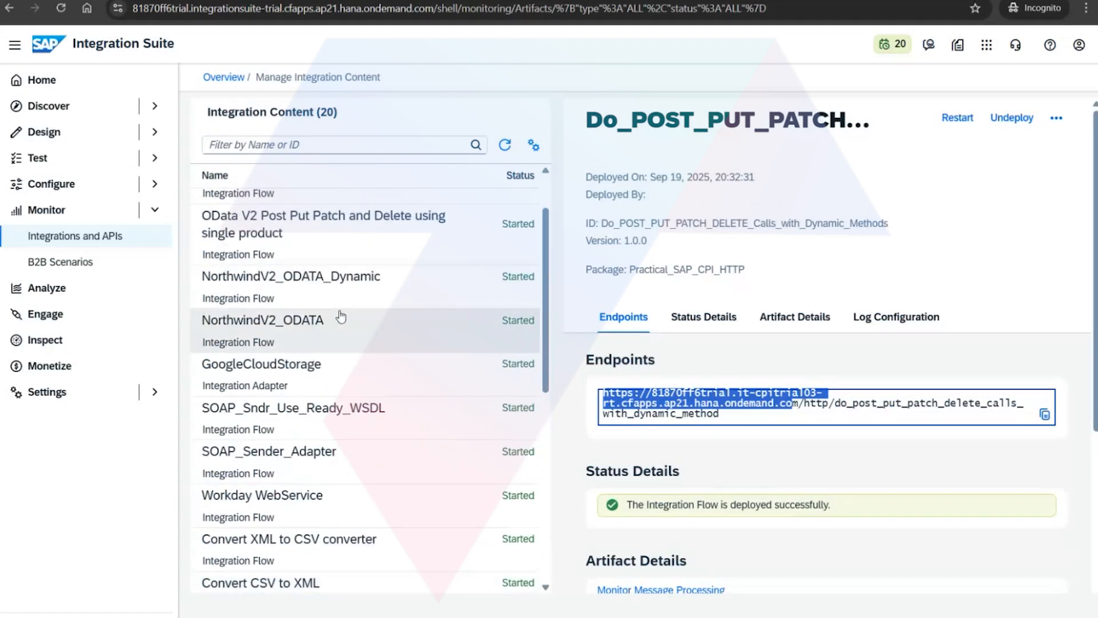
{"action": "left_click", "coordinate": [329, 454]}
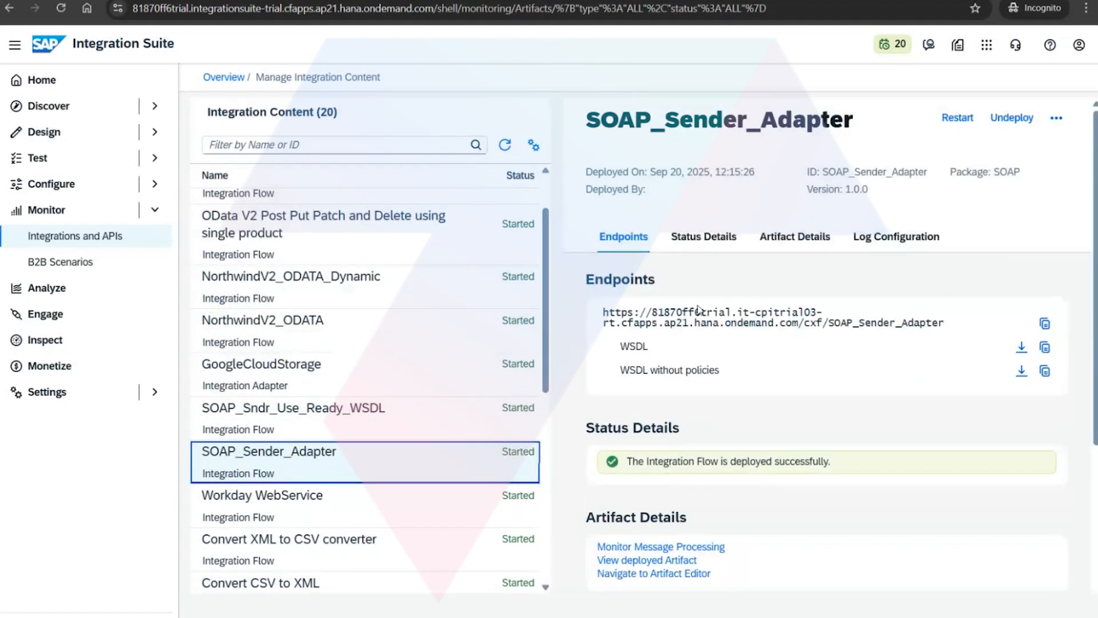
{"action": "left_click_drag", "start_coordinate": [799, 324], "coordinate": [716, 322]}
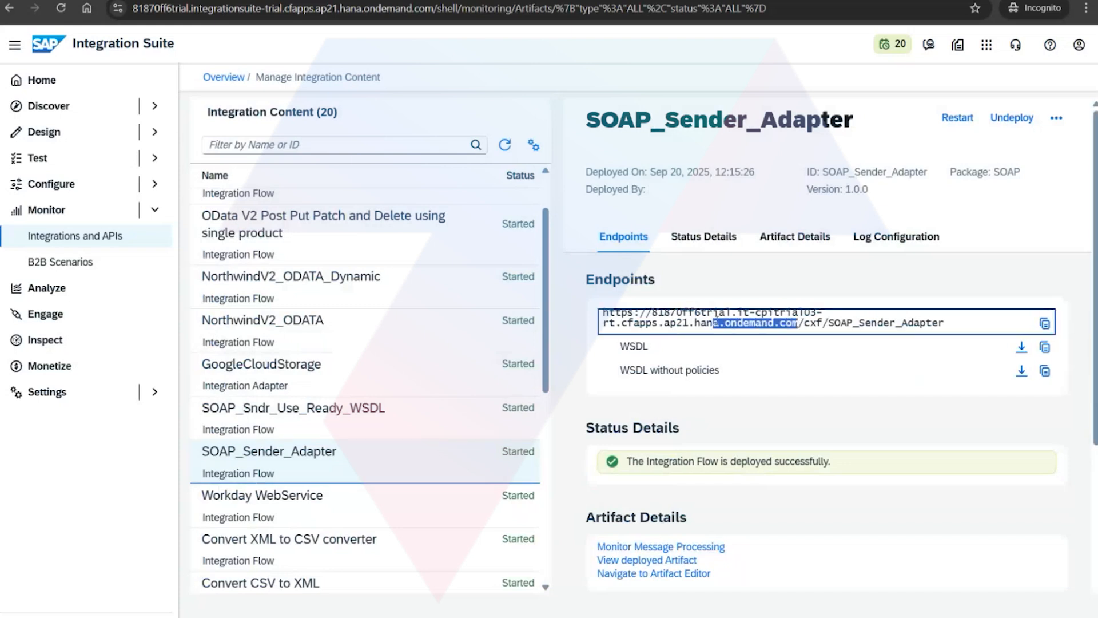
{"action": "left_click_drag", "start_coordinate": [828, 323], "coordinate": [804, 324]}
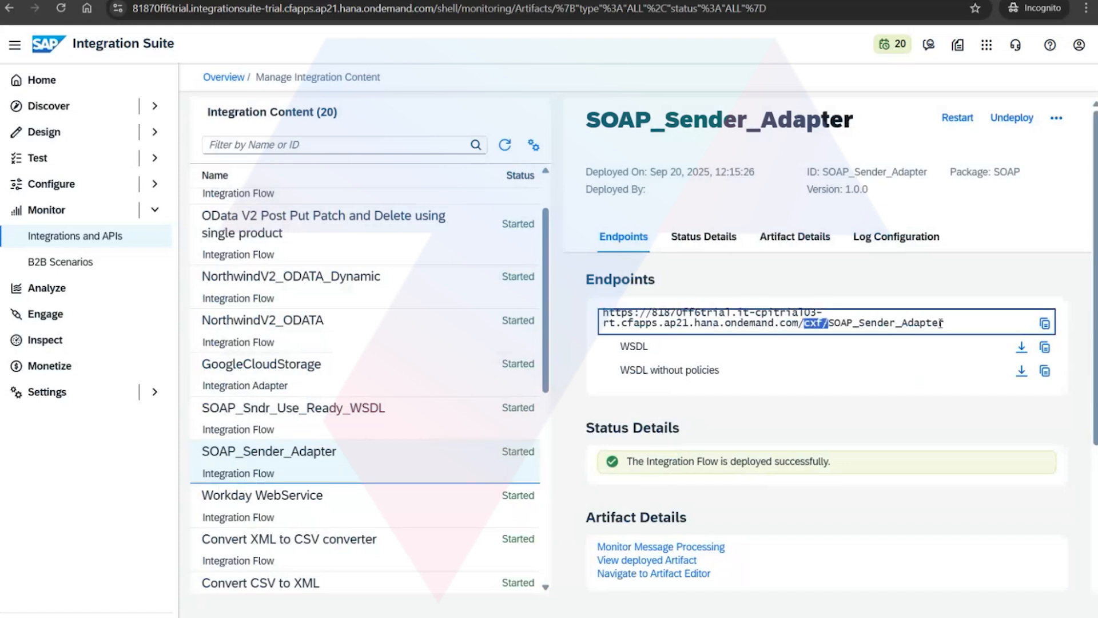
{"action": "left_click_drag", "start_coordinate": [954, 324], "coordinate": [819, 319]}
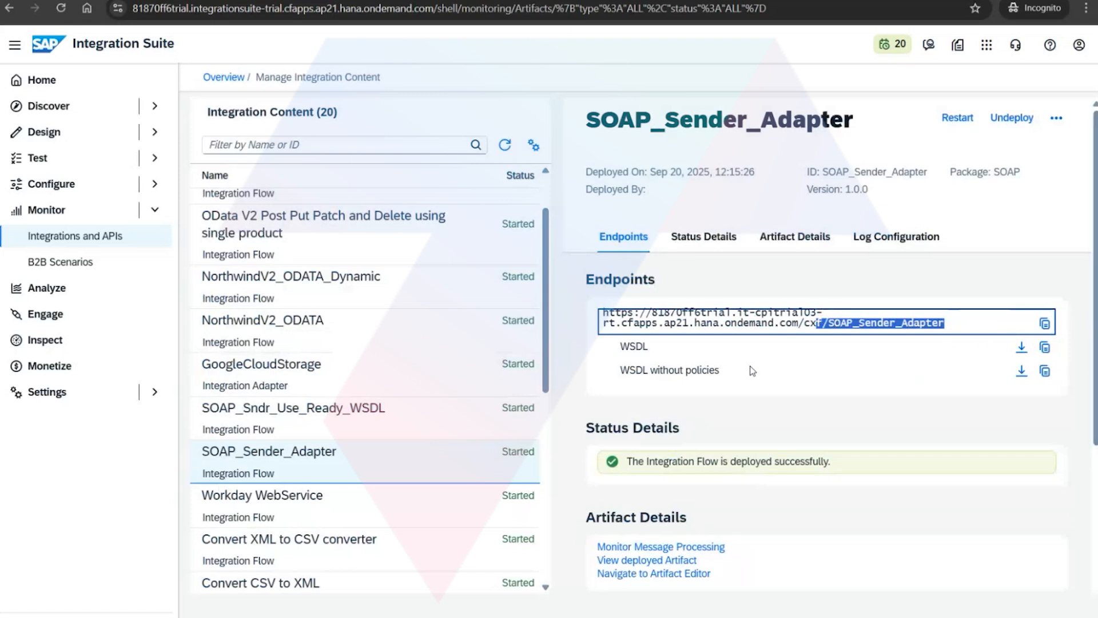
Start downloading SOAP_Sender_Adapter's WSDL without policies, and cancel saving the file
{"action": "left_click_drag", "start_coordinate": [750, 381], "coordinate": [621, 381]}
{"action": "left_click", "coordinate": [767, 412]}
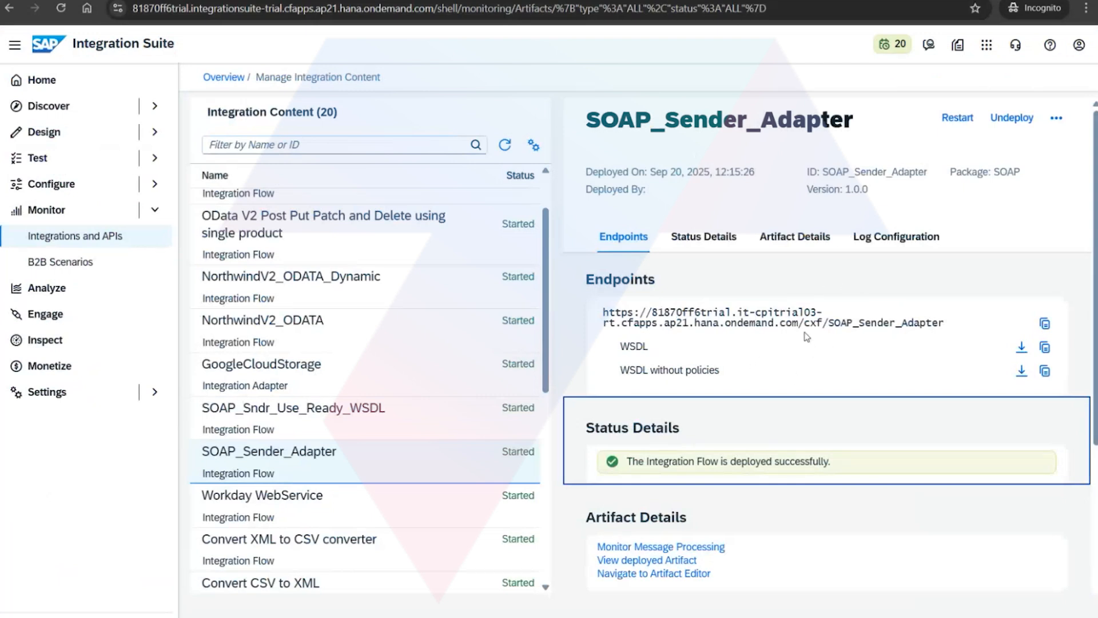
{"action": "left_click", "coordinate": [1021, 371]}
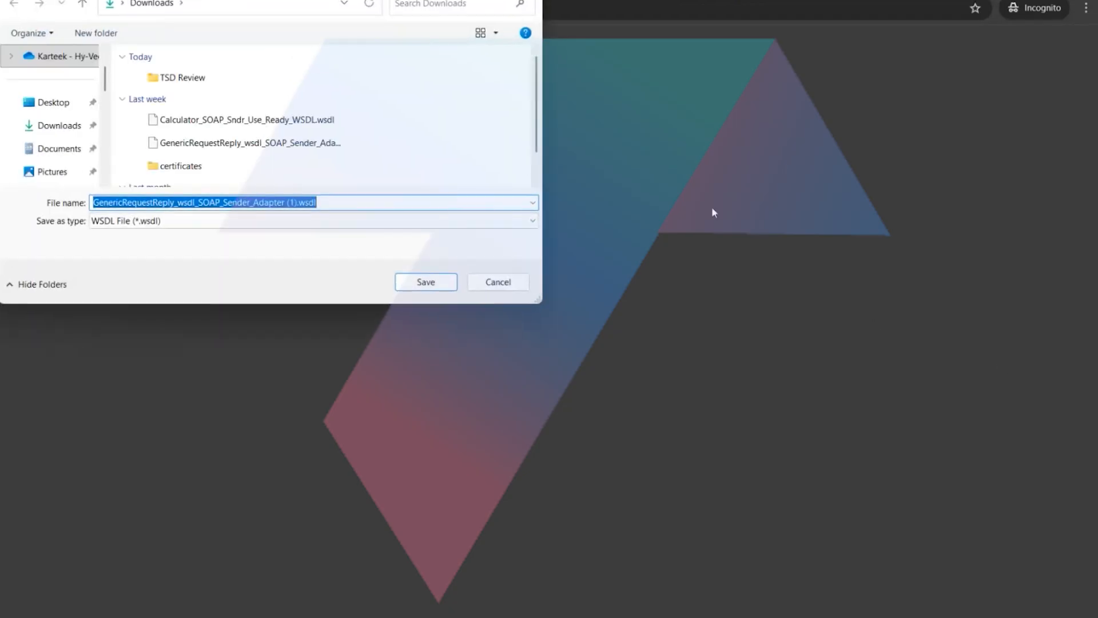
{"action": "key", "text": "Escape"}
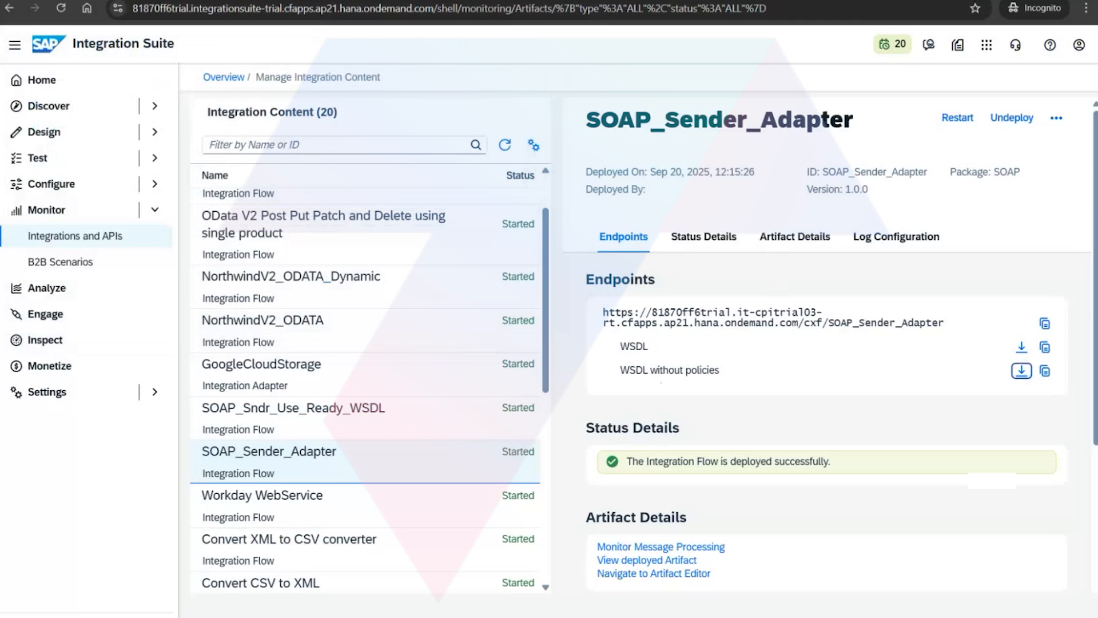
Switch to SoapUI, view the New SOAP Project dialog with its initial WSDL option, and close it without creating a project
{"action": "mouse_move", "coordinate": [399, 616]}
{"action": "left_click", "coordinate": [452, 617]}
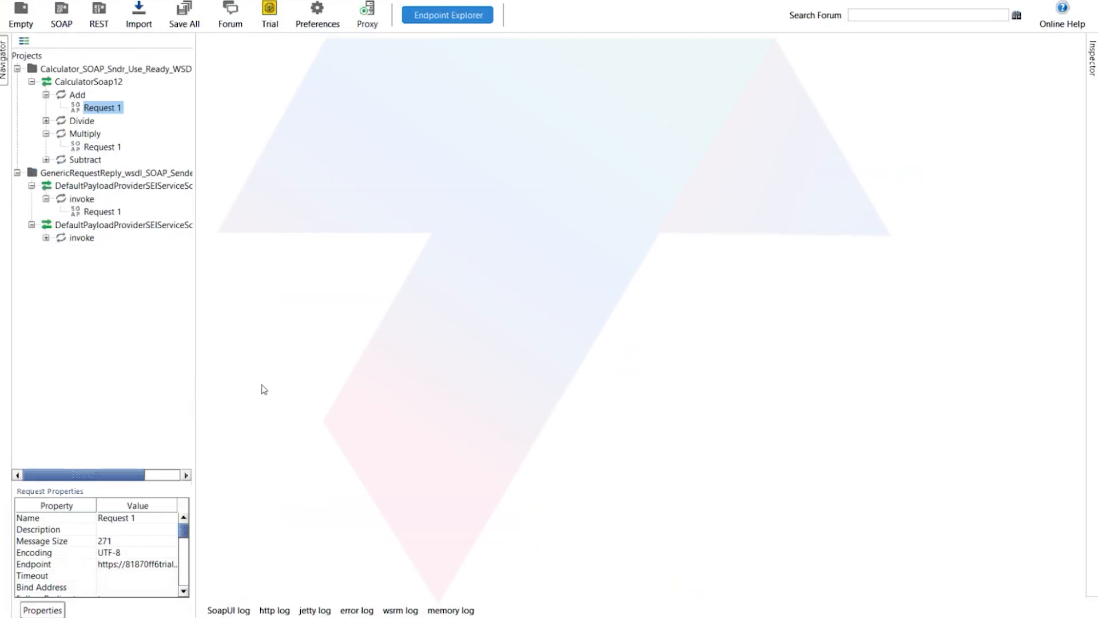
{"action": "left_click", "coordinate": [61, 23]}
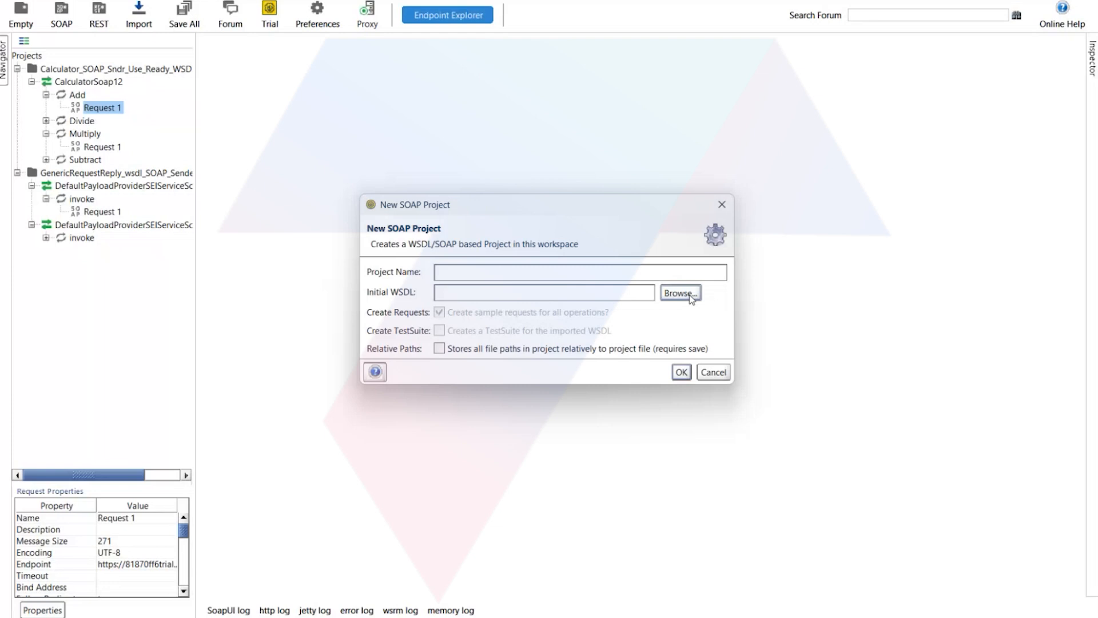
{"action": "left_click", "coordinate": [721, 204]}
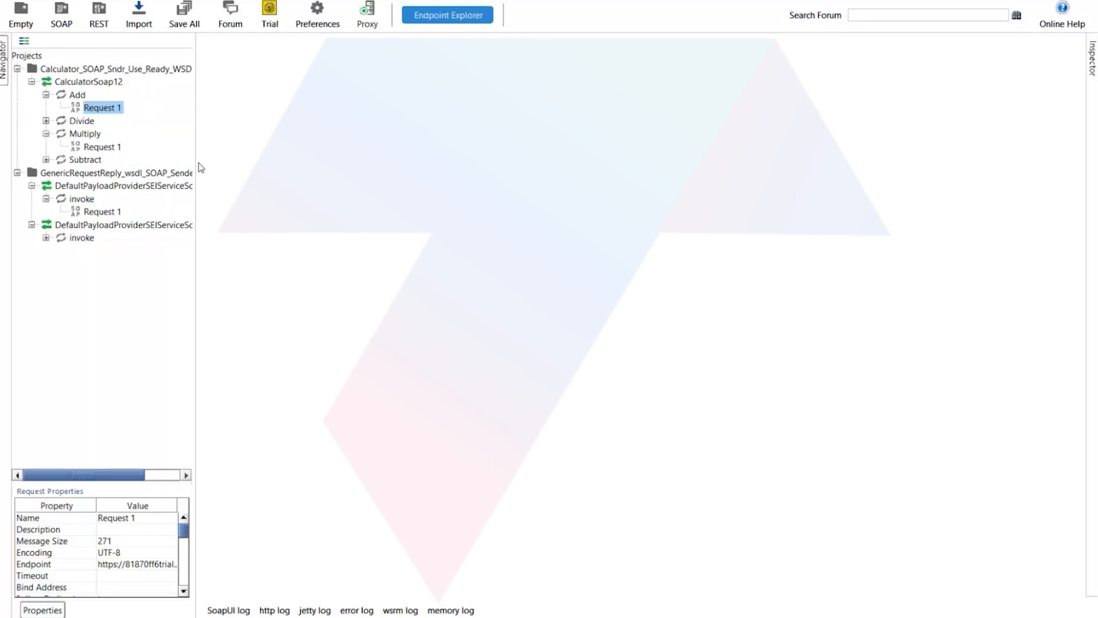
Widen the project navigator and expand the Divide and Subtract operations under CalculatorSoap12
{"action": "left_click_drag", "start_coordinate": [195, 51], "coordinate": [256, 51]}
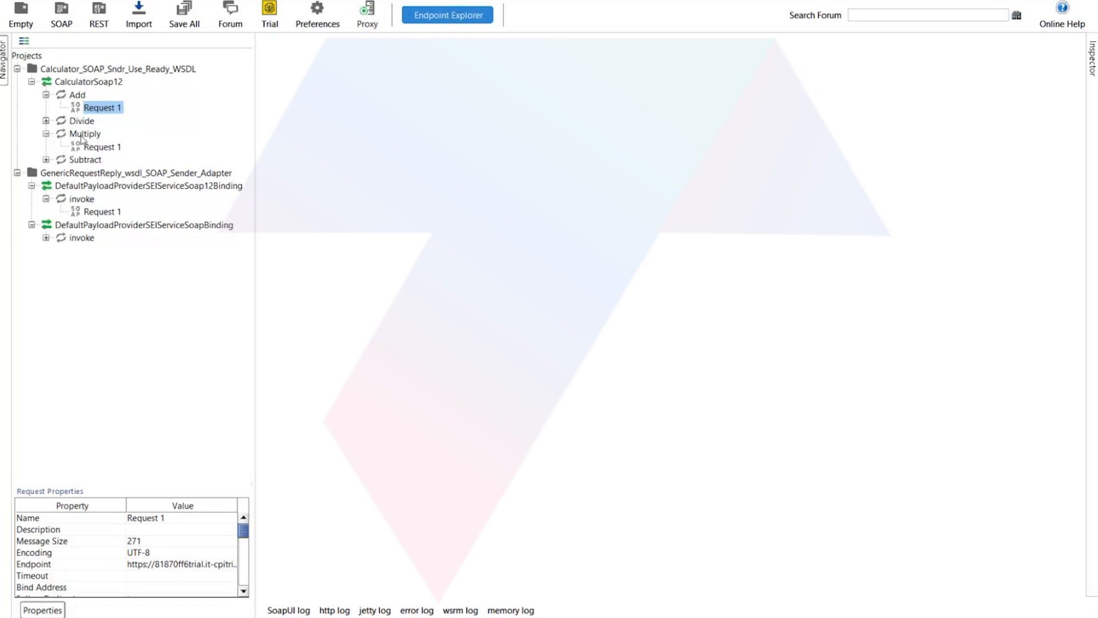
{"action": "left_click", "coordinate": [46, 121]}
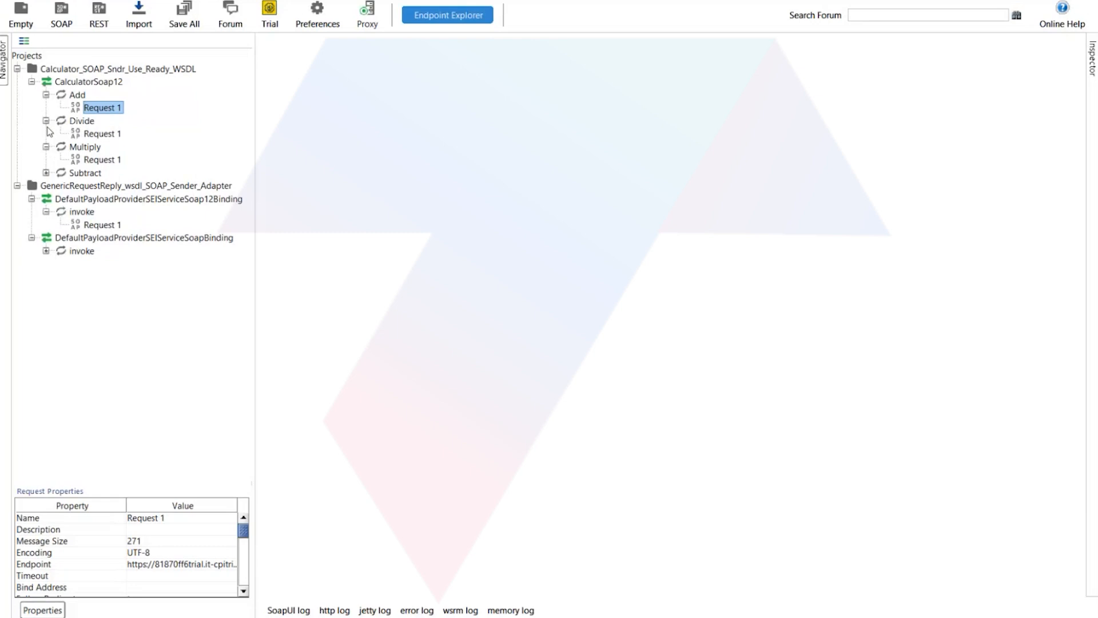
{"action": "left_click", "coordinate": [46, 173]}
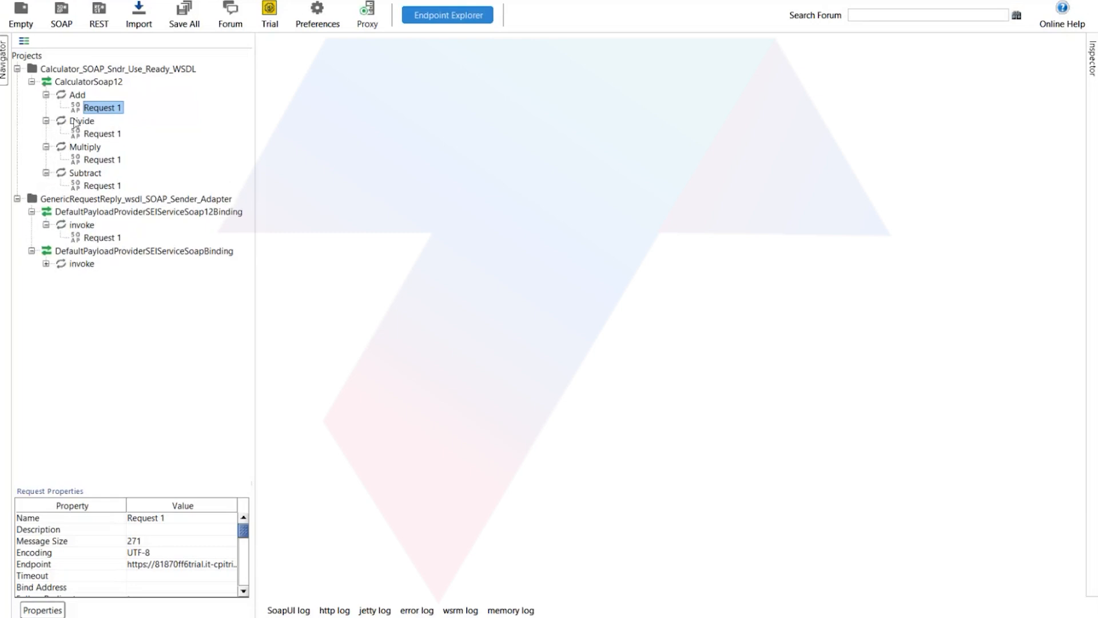
Open Request 1 of the CalculatorSoap12 Add operation and highlight its full endpoint URL
{"action": "double_click", "coordinate": [100, 109]}
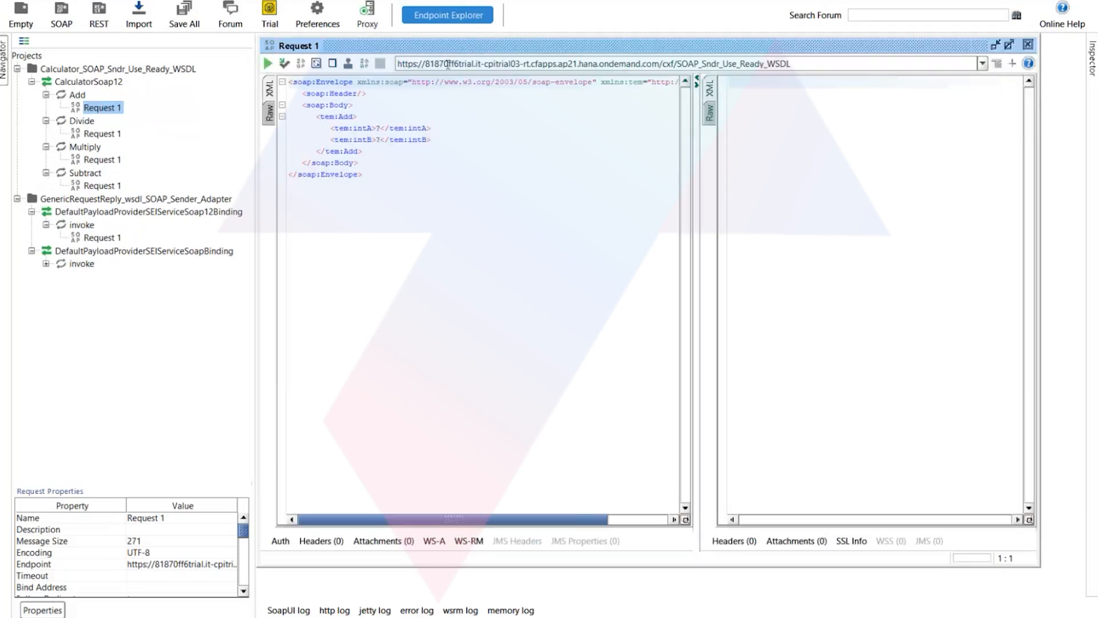
{"action": "left_click_drag", "start_coordinate": [400, 63], "coordinate": [791, 64]}
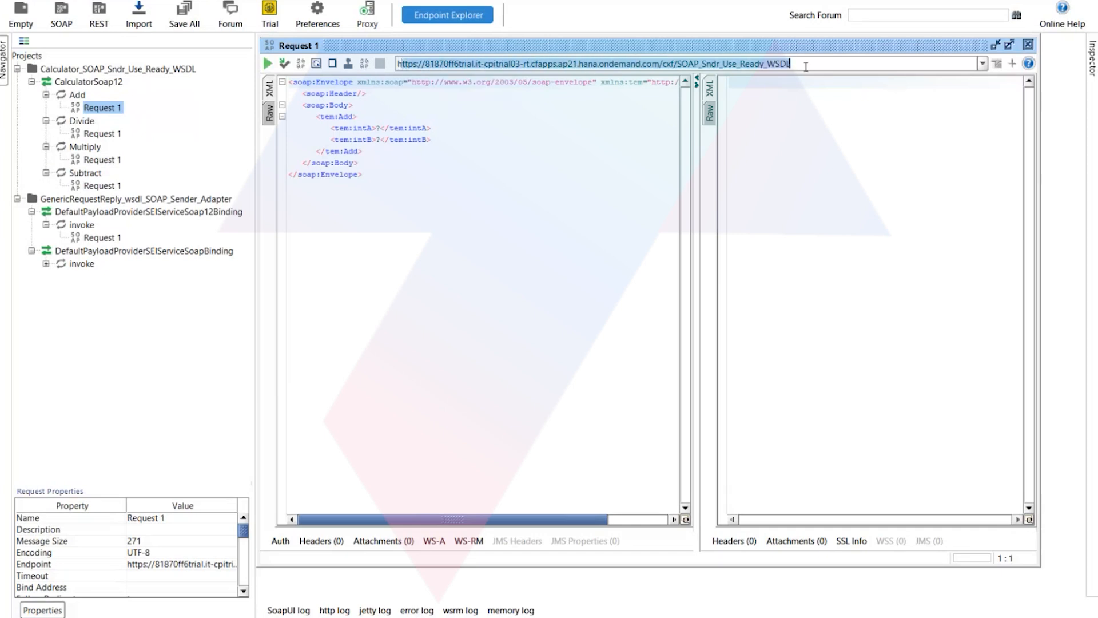
{"action": "left_click", "coordinate": [439, 171]}
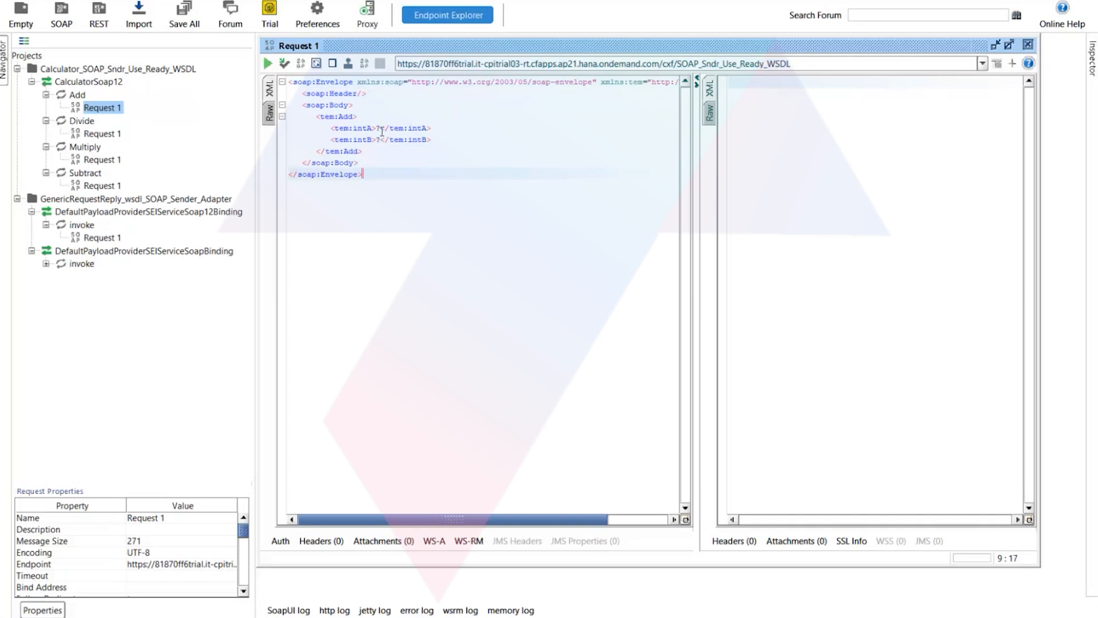
Set intA to 10 and intB to 5 in the Add request, and submit it without authorization
{"action": "left_click", "coordinate": [380, 128]}
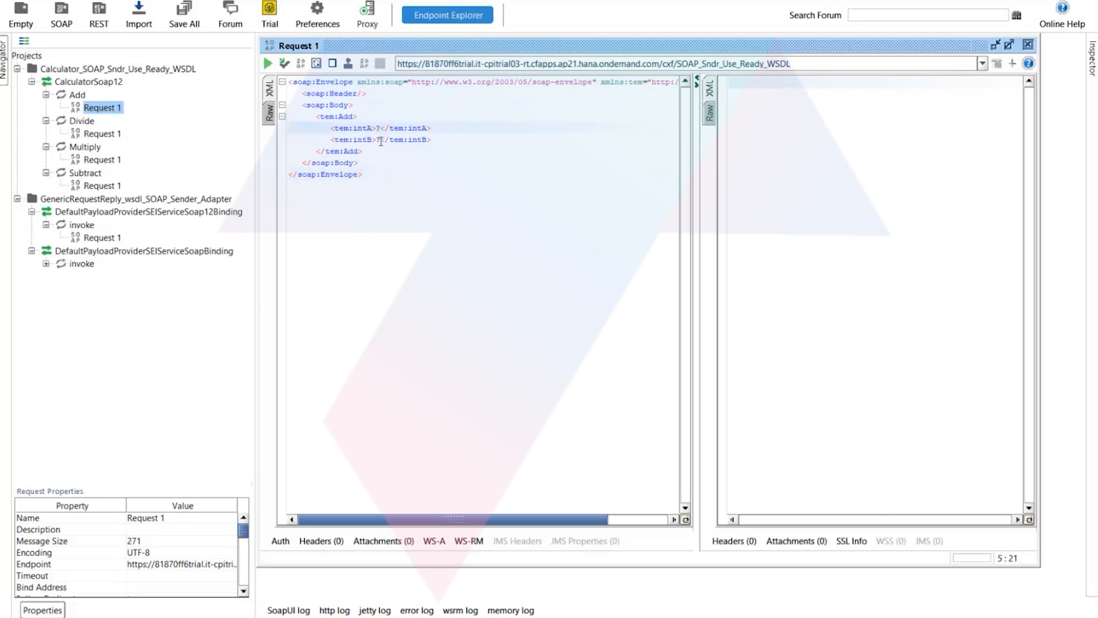
{"action": "left_click", "coordinate": [380, 141]}
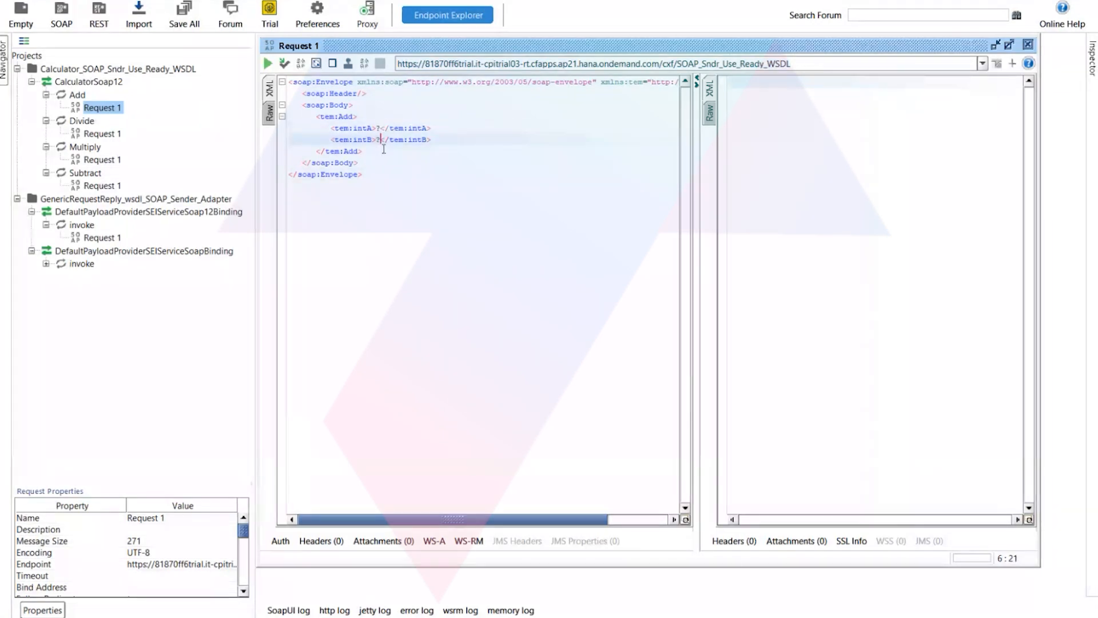
{"action": "type", "text": "\\"}
{"action": "key", "text": "BackSpace"}
{"action": "key", "text": "BackSpace"}
{"action": "type", "text": "5"}
{"action": "left_click", "coordinate": [382, 129]}
{"action": "key", "text": "BackSpace"}
{"action": "type", "text": "10"}
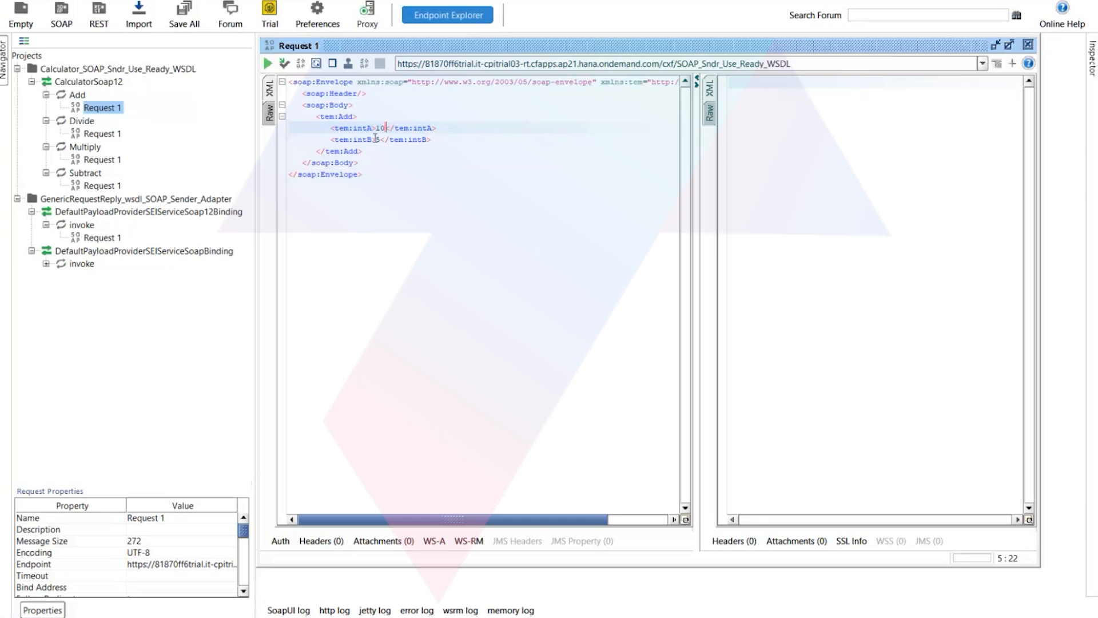
{"action": "left_click", "coordinate": [267, 63]}
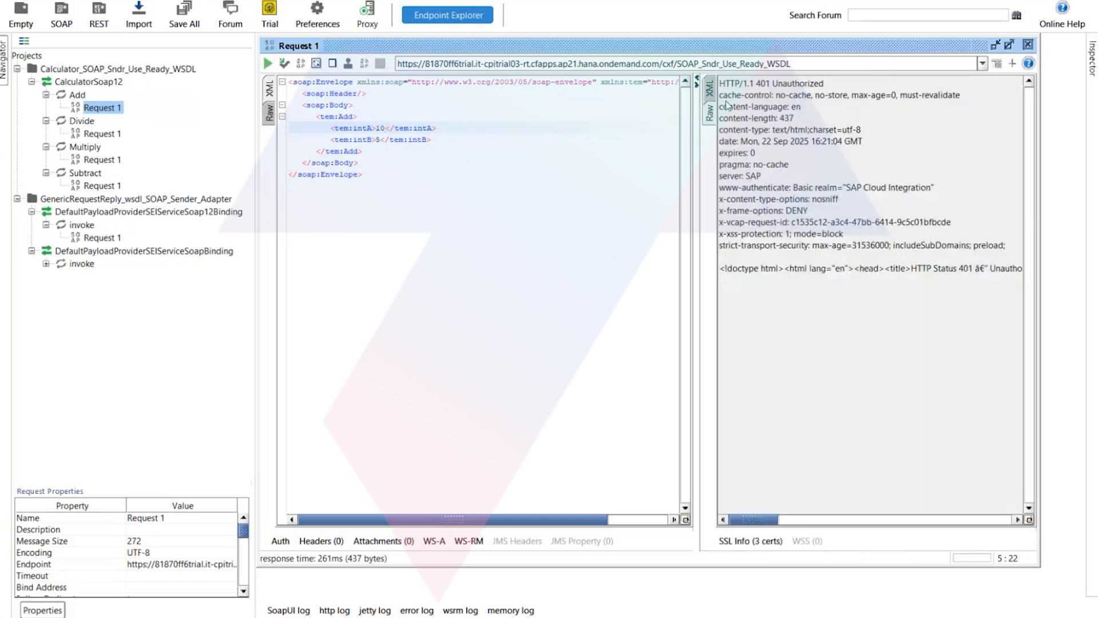
Add a new authorization of type Basic to the Add request
{"action": "left_click", "coordinate": [281, 541]}
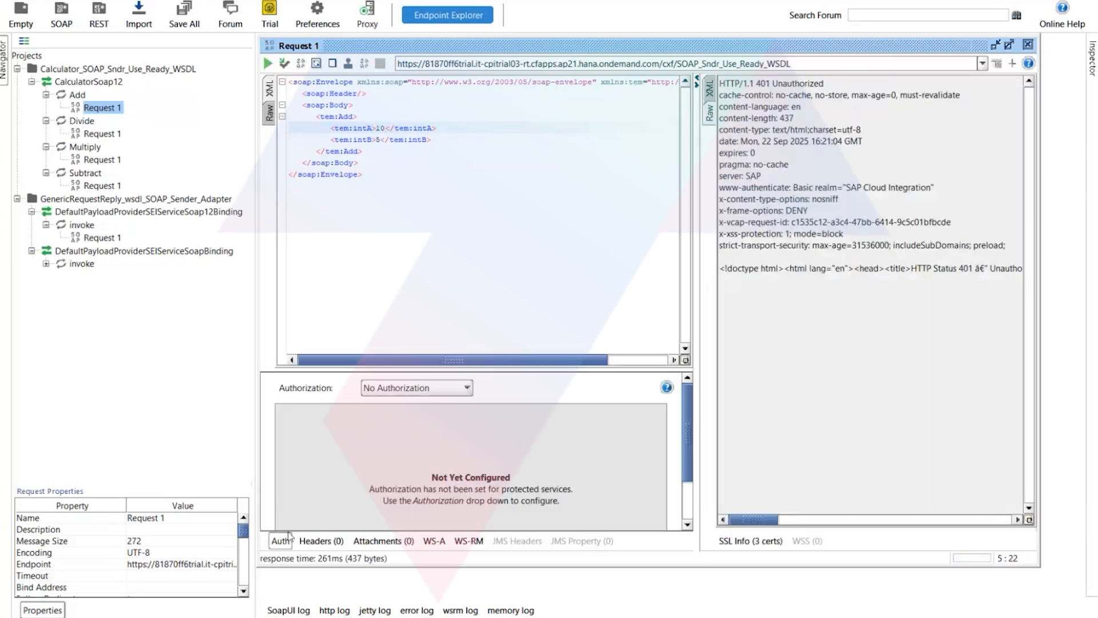
{"action": "left_click", "coordinate": [429, 391]}
{"action": "left_click", "coordinate": [423, 419]}
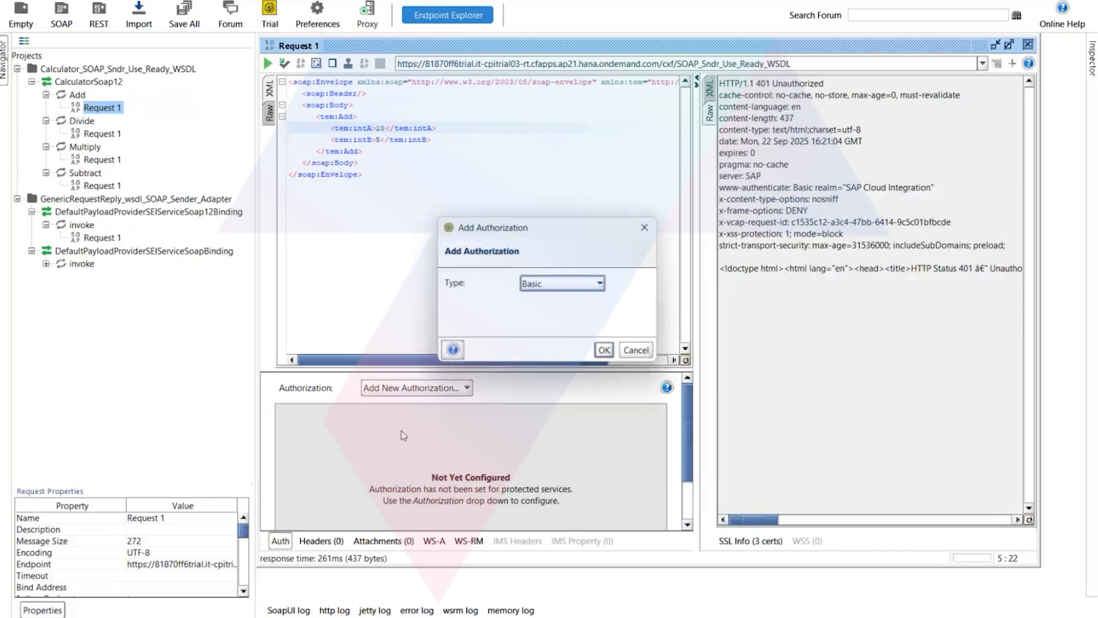
{"action": "left_click", "coordinate": [606, 352]}
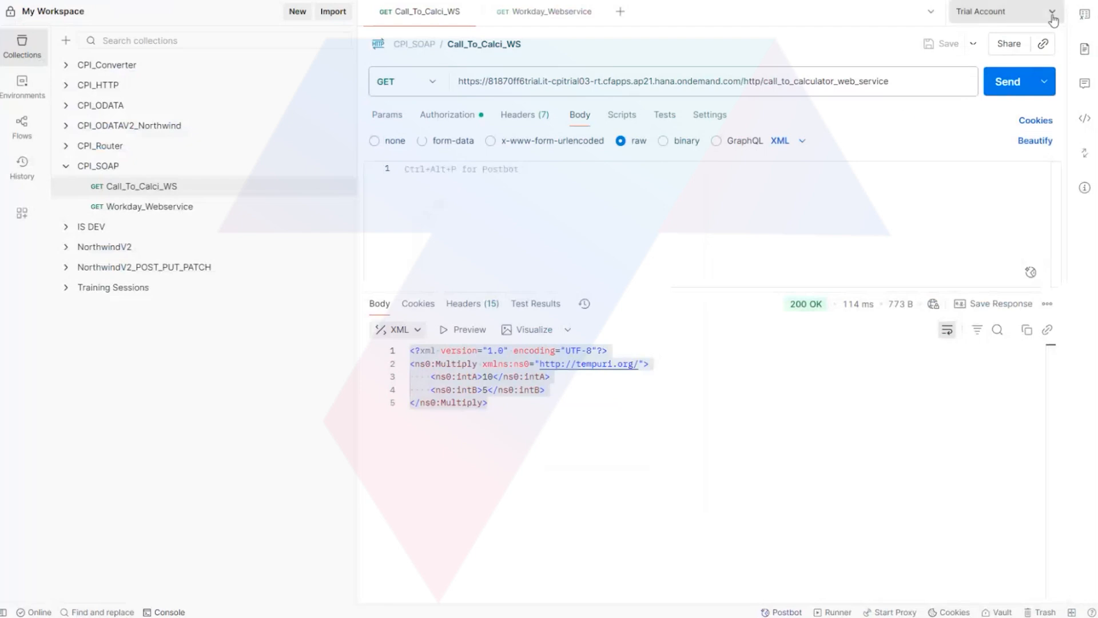
Switch to Postman, copy the clientid value from the Trial Account environment, and paste it as the Basic authorization username in SoapUI
{"action": "left_click", "coordinate": [1053, 19]}
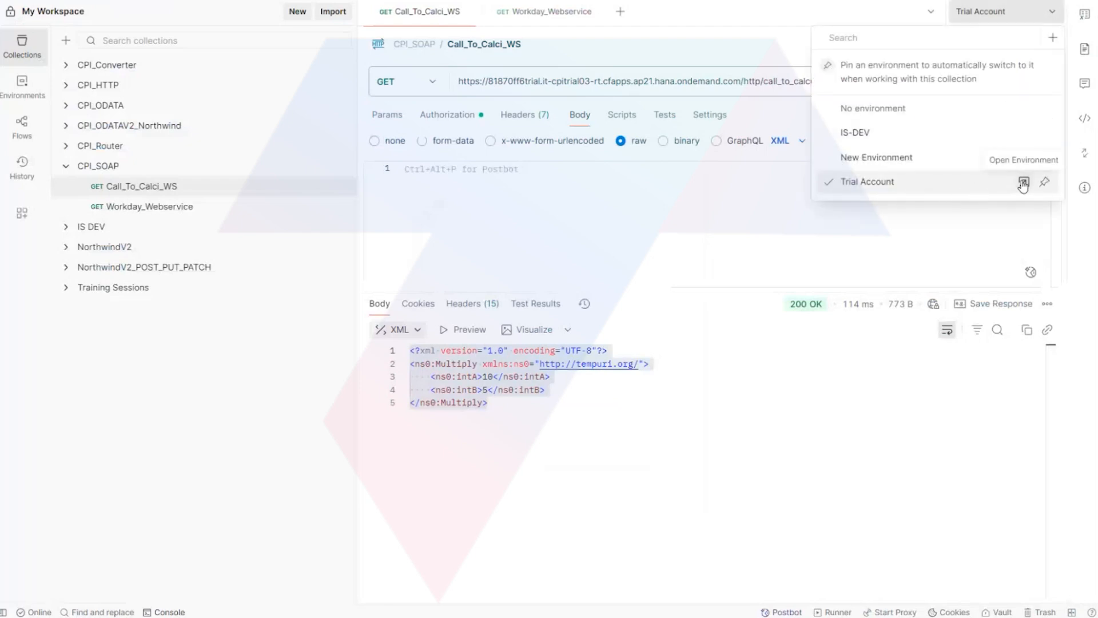
{"action": "left_click", "coordinate": [1023, 182]}
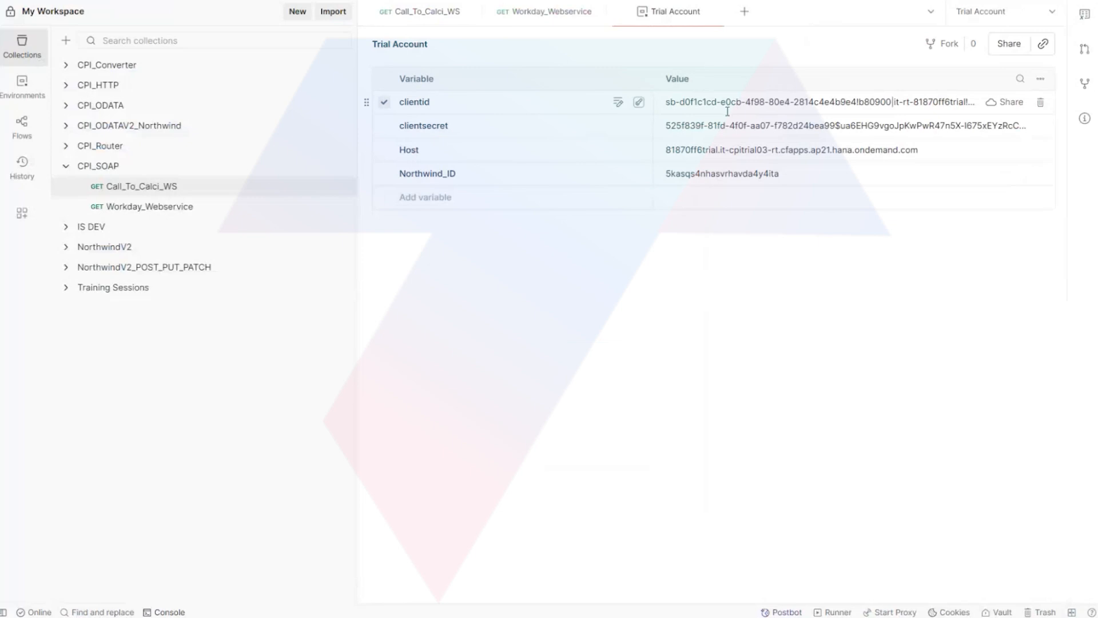
{"action": "left_click", "coordinate": [728, 103]}
{"action": "key", "text": "ctrl+a"}
{"action": "key", "text": "ctrl+c"}
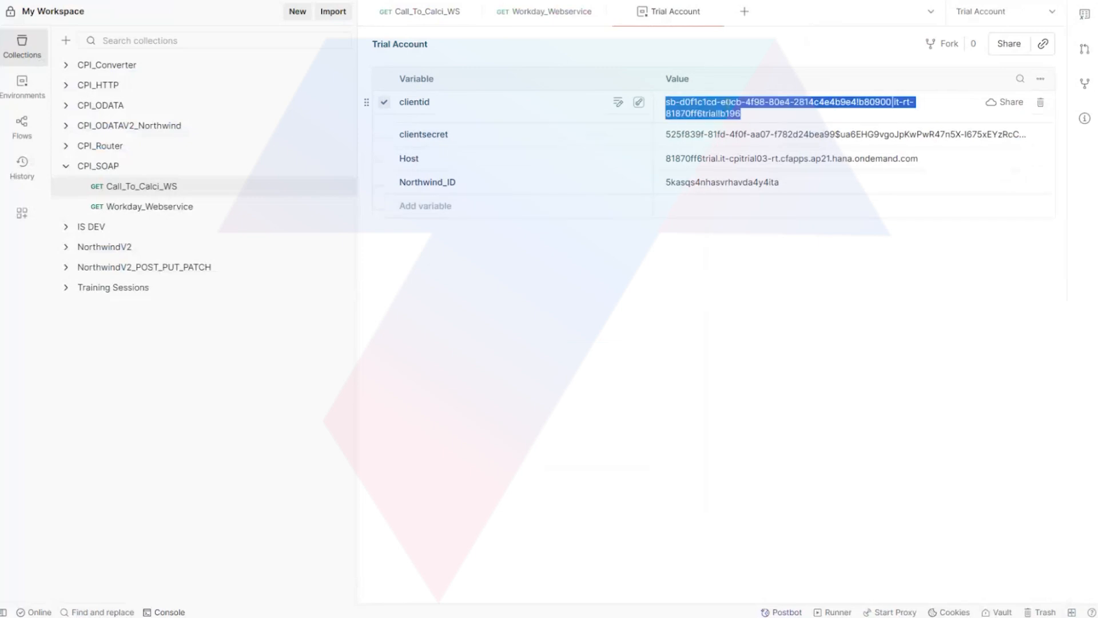
{"action": "key", "text": "BackSpace"}
{"action": "key", "text": "ctrl+v"}
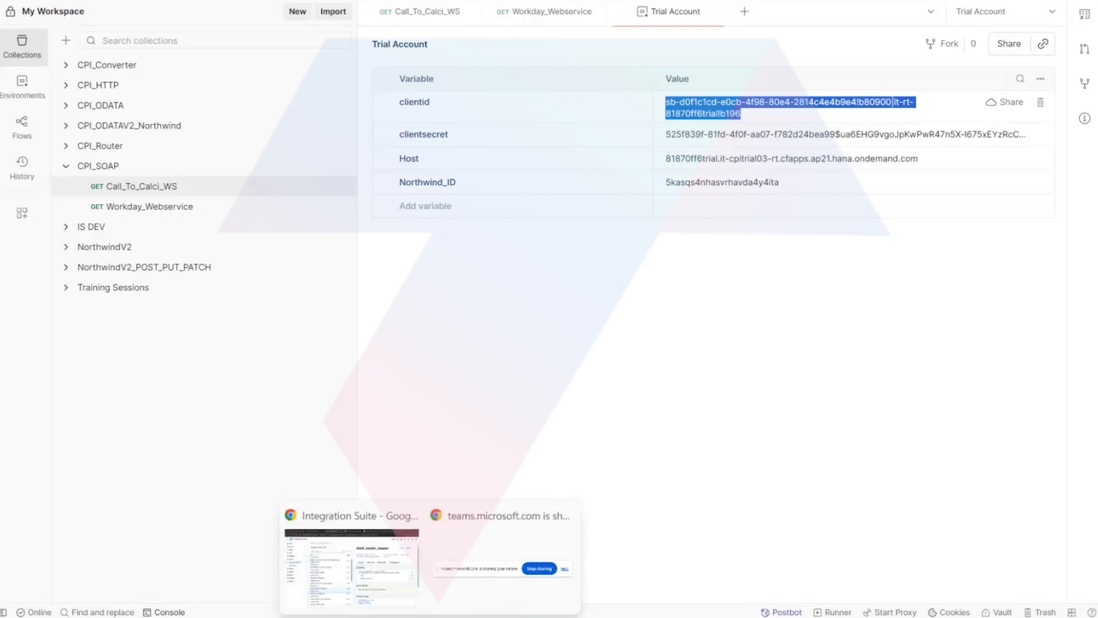
{"action": "left_click", "coordinate": [449, 617]}
{"action": "key", "text": "ctrl+v"}
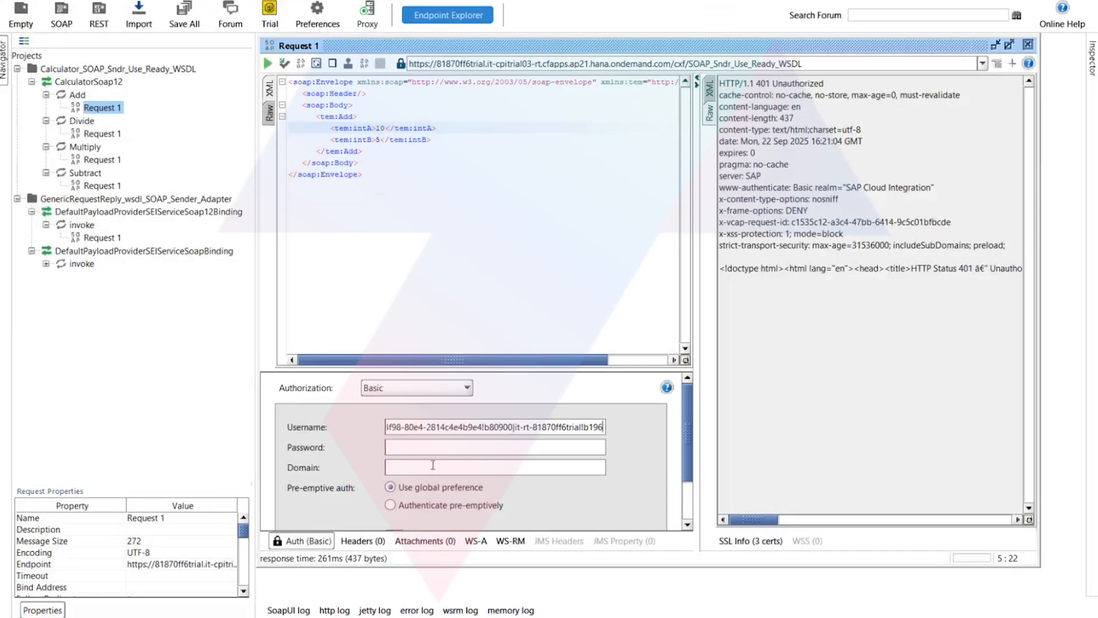
Copy the clientsecret value from Postman's Trial Account environment and paste it into the Basic authorization Password field in SoapUI
{"action": "left_click", "coordinate": [430, 449]}
{"action": "mouse_move", "coordinate": [432, 616]}
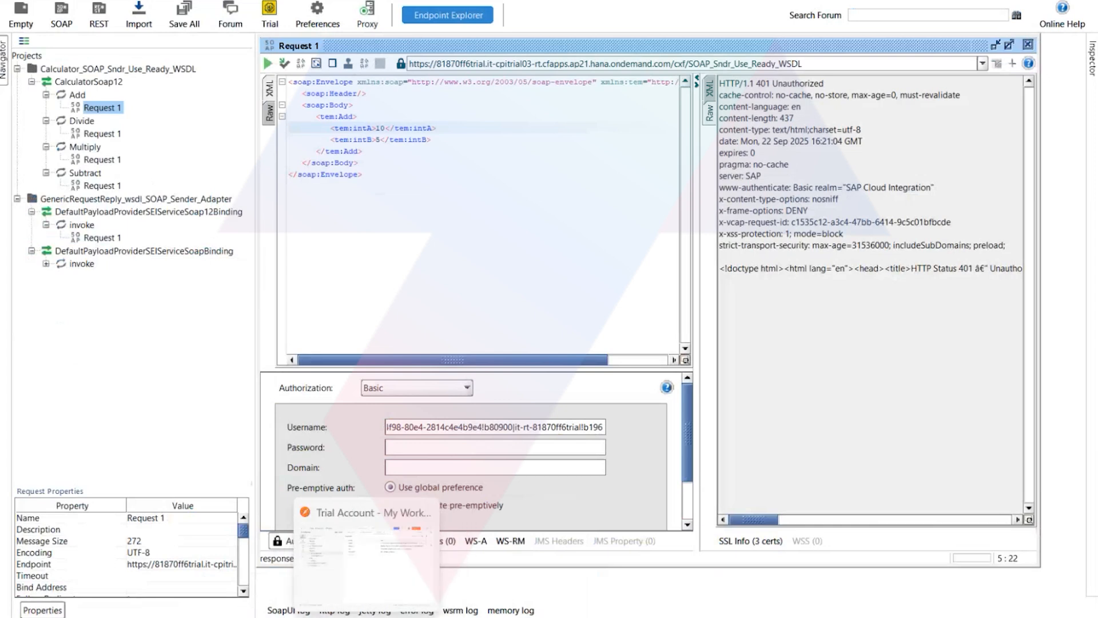
{"action": "left_click", "coordinate": [418, 609]}
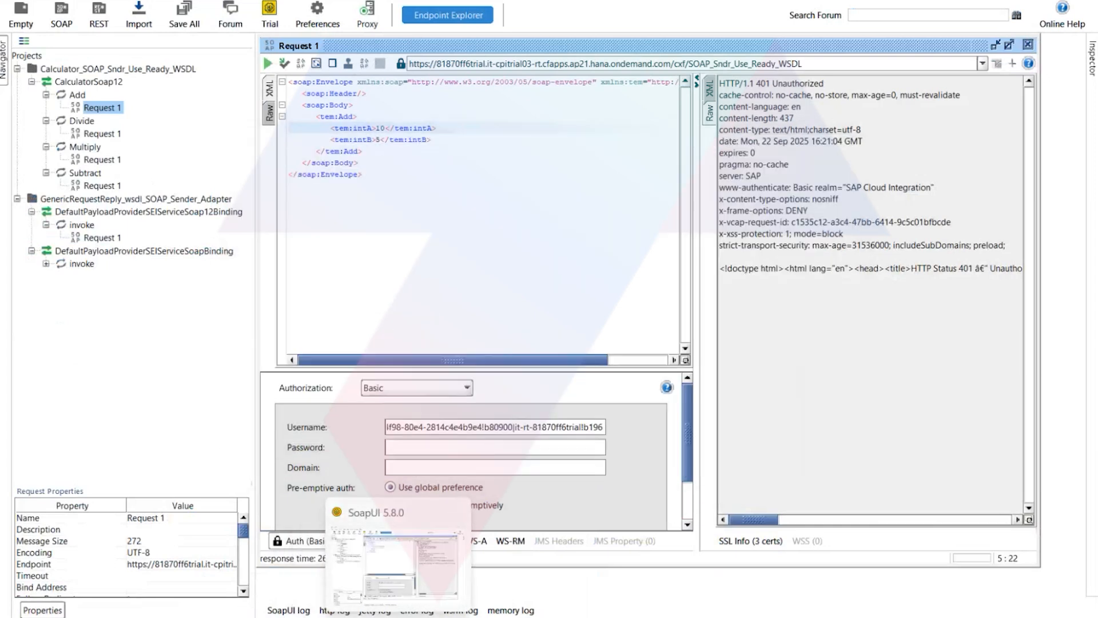
{"action": "left_click", "coordinate": [856, 129]}
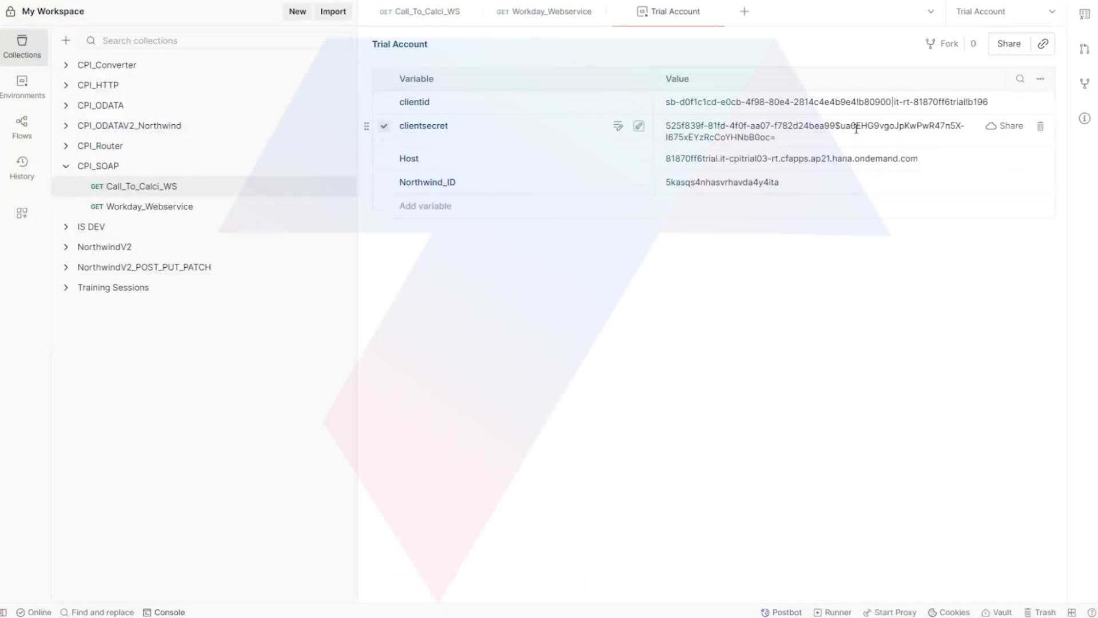
{"action": "key", "text": "ctrl+a"}
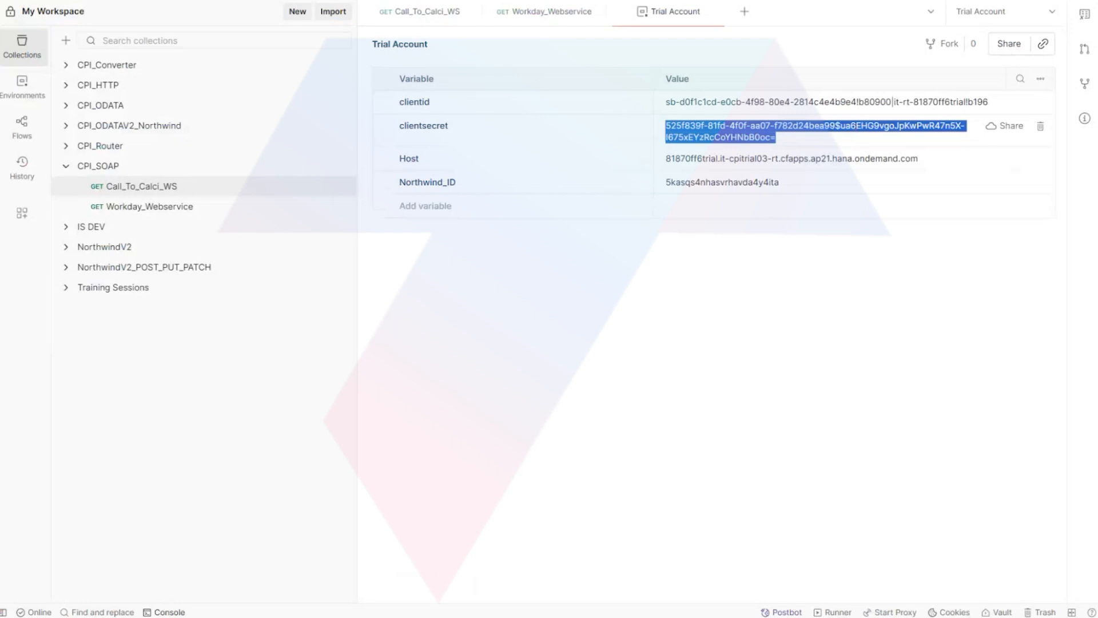
{"action": "key", "text": "ctrl+c"}
{"action": "left_click", "coordinate": [419, 608]}
{"action": "key", "text": "ctrl+v"}
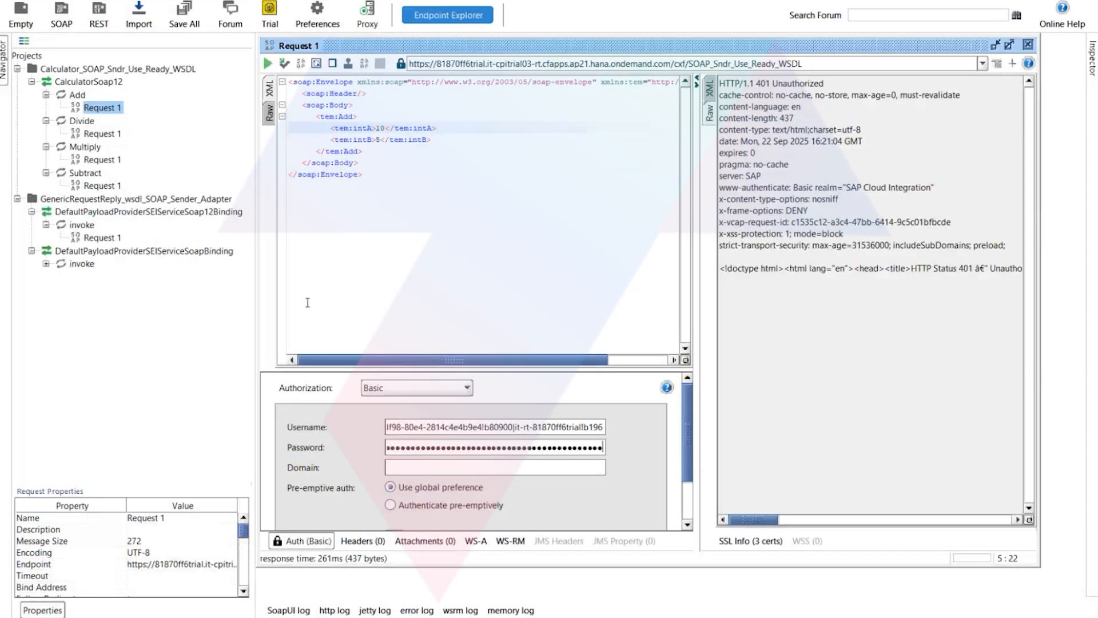
Resubmit the Add request with the credentials, and highlight the response status and the full XML response envelope
{"action": "left_click", "coordinate": [267, 64]}
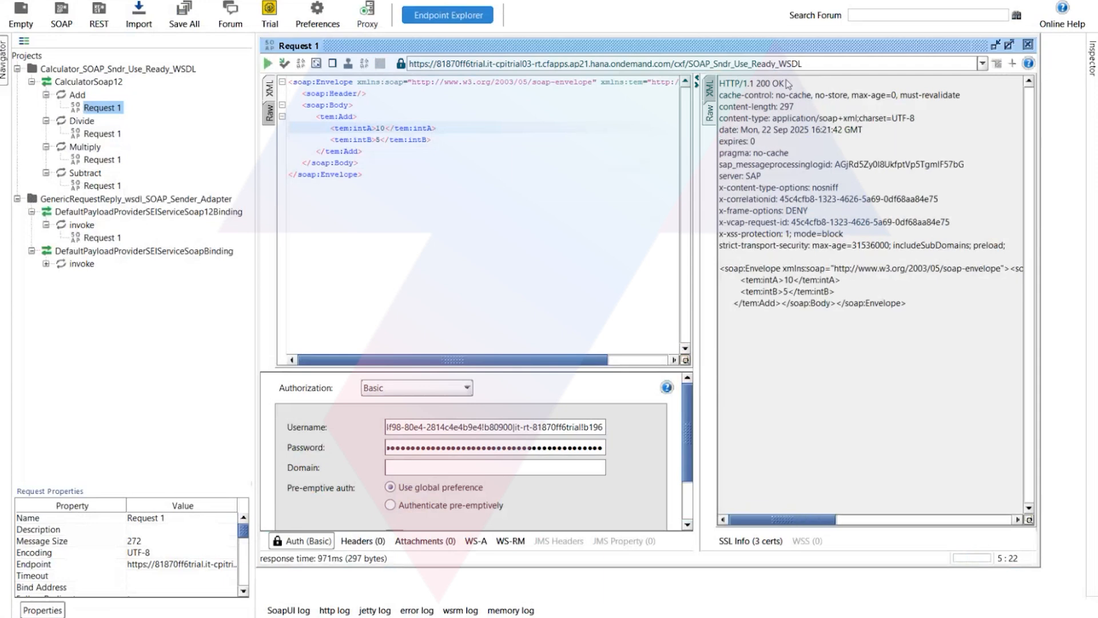
{"action": "left_click_drag", "start_coordinate": [789, 84], "coordinate": [754, 84]}
{"action": "left_click", "coordinate": [711, 90]}
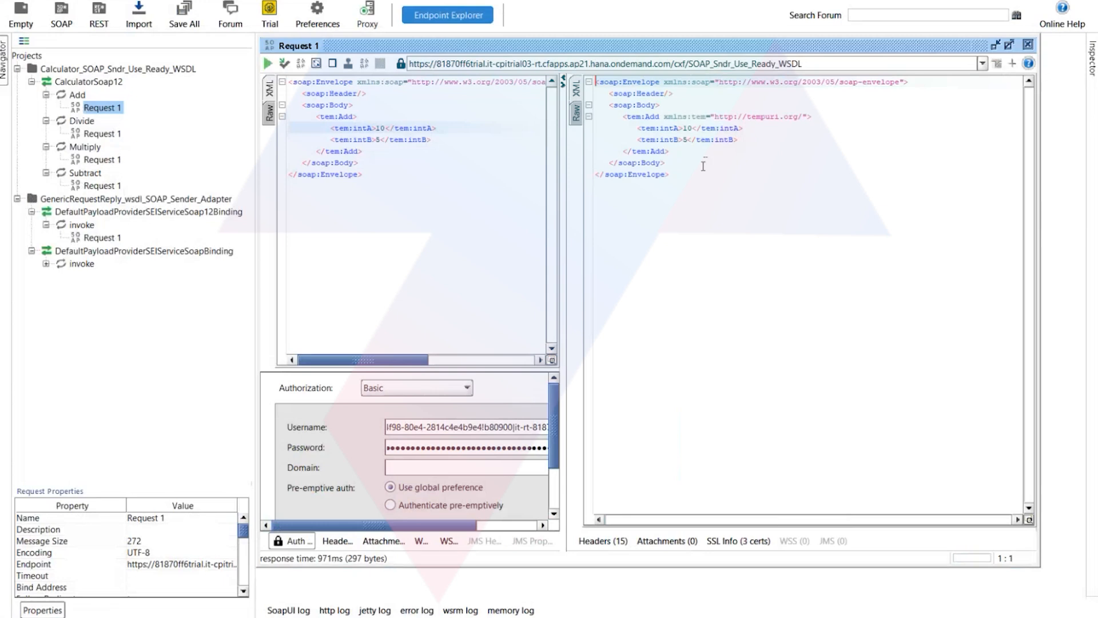
{"action": "left_click_drag", "start_coordinate": [767, 174], "coordinate": [590, 82]}
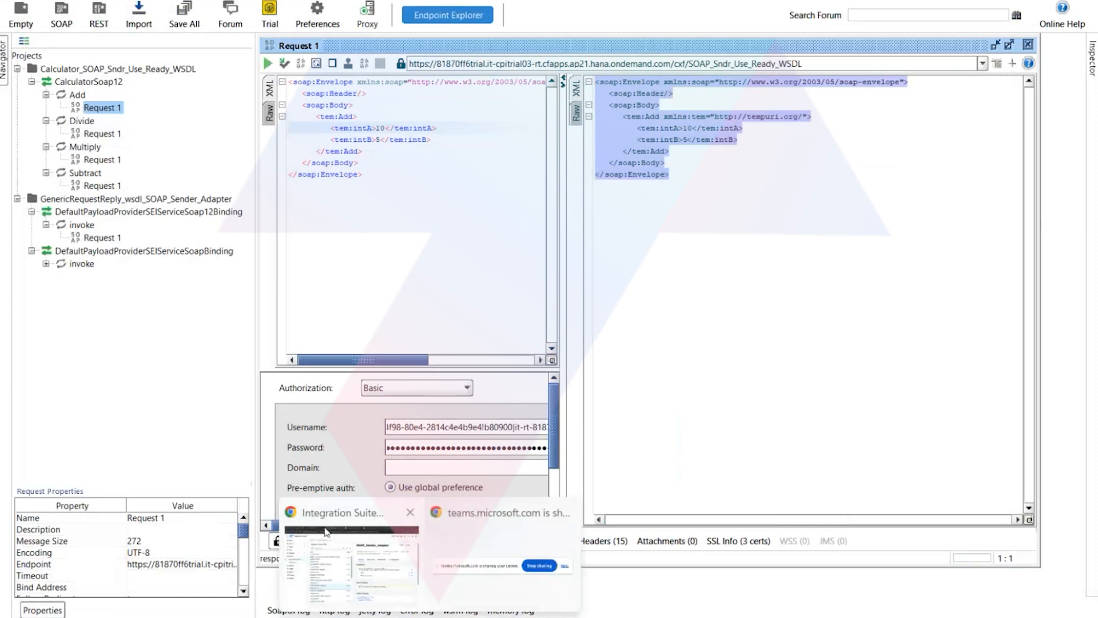
Switch to SAP Integration Suite and view the connection details of SOAP_Sender_Adapter's SOAP sender channel
{"action": "left_click", "coordinate": [338, 558]}
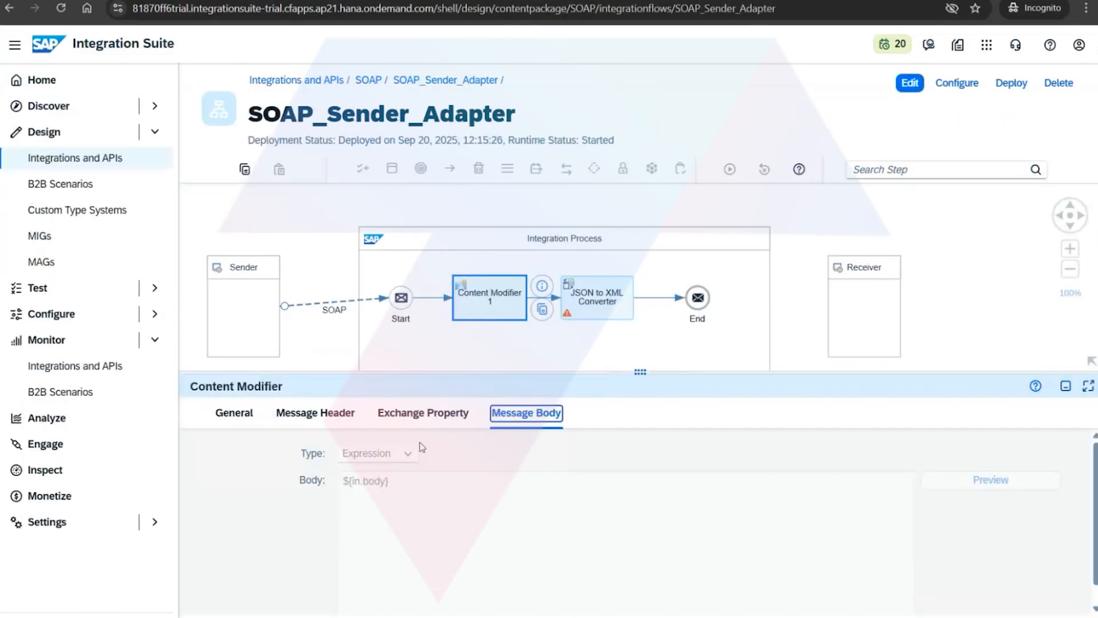
{"action": "left_click", "coordinate": [335, 307]}
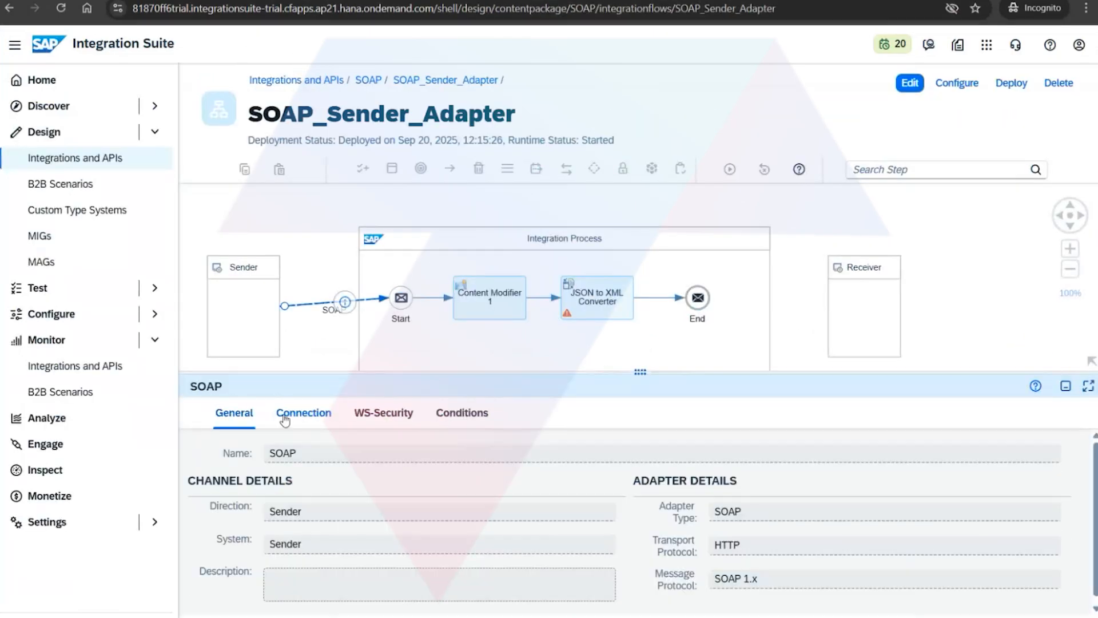
{"action": "left_click", "coordinate": [286, 415]}
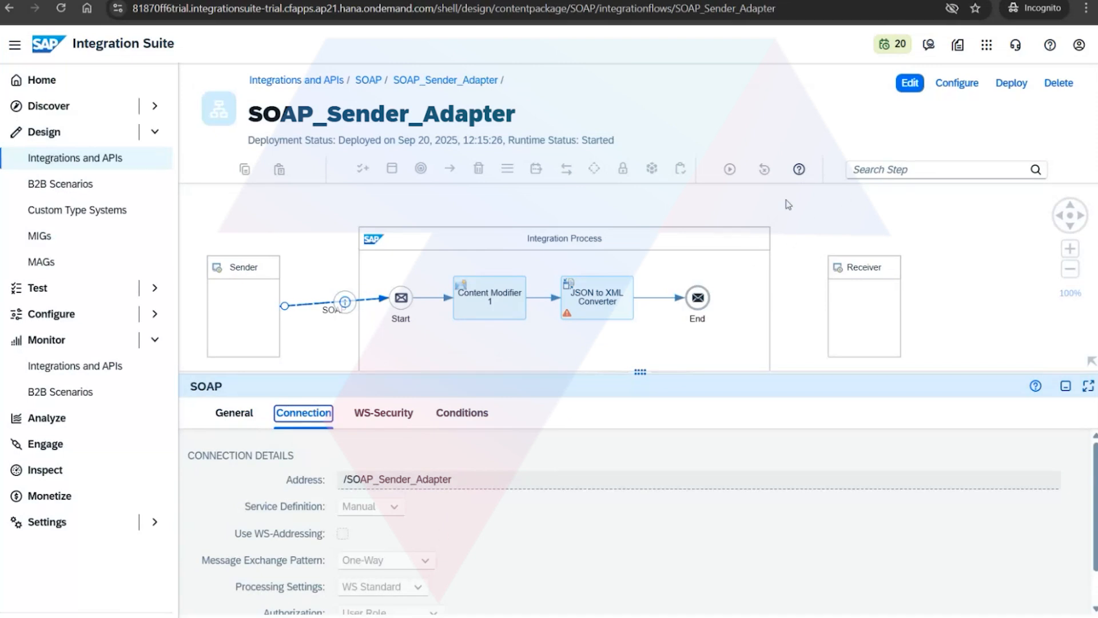
Open SOAP_Sndr_Use_Ready_WSDL from the SOAP package, view its SOAP sender channel's connection details, and highlight the URL to WSDL
{"action": "left_click", "coordinate": [377, 80]}
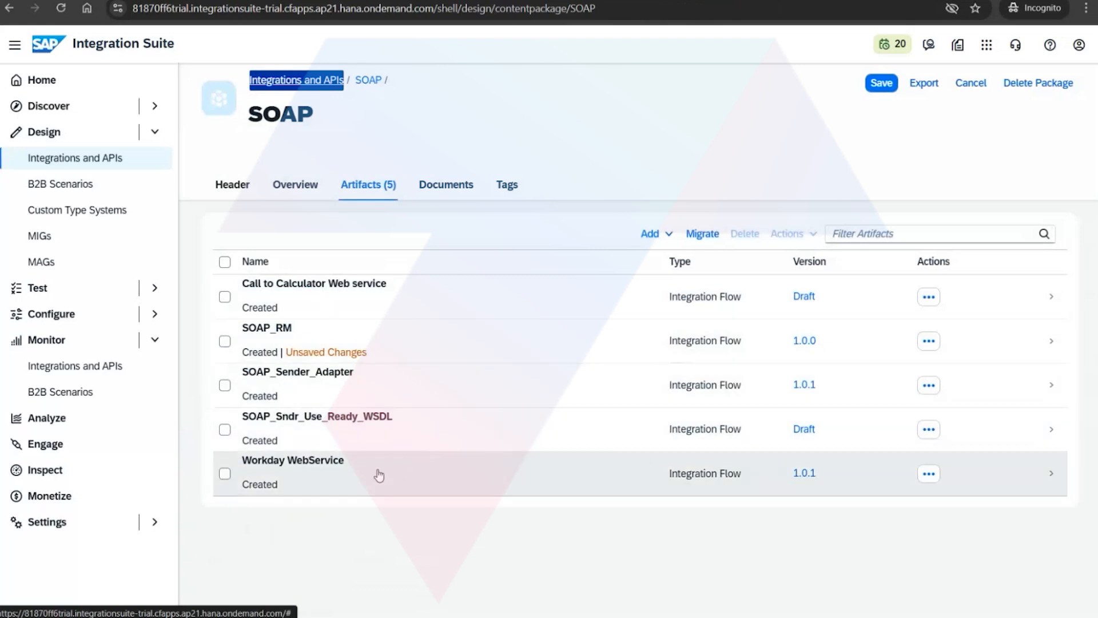
{"action": "left_click", "coordinate": [390, 431]}
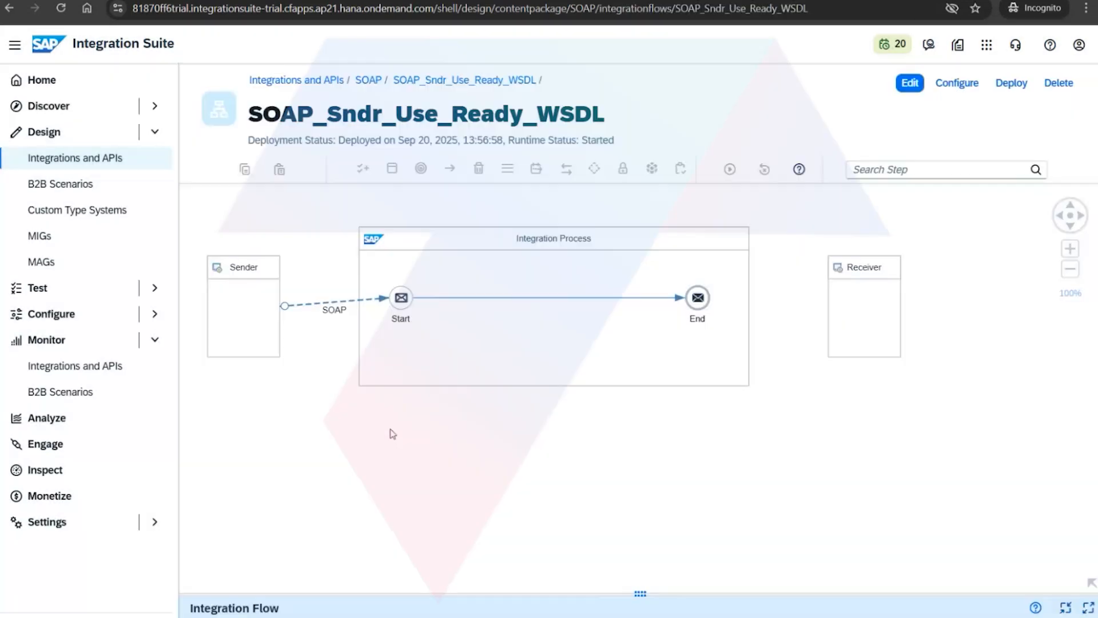
{"action": "left_click", "coordinate": [342, 303]}
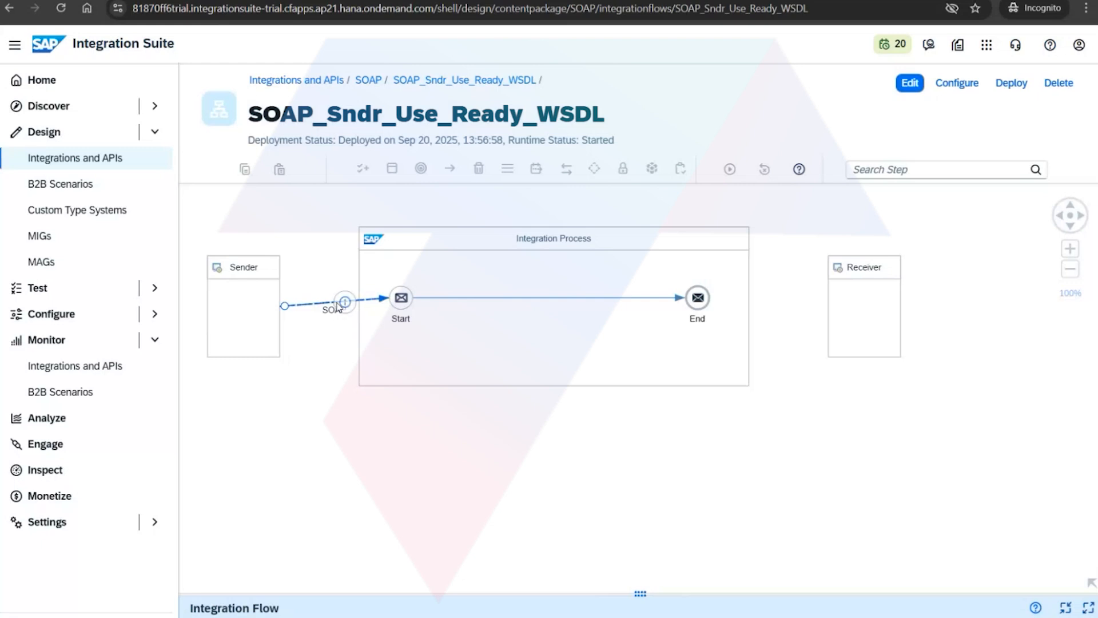
{"action": "left_click", "coordinate": [645, 610]}
{"action": "left_click", "coordinate": [317, 381]}
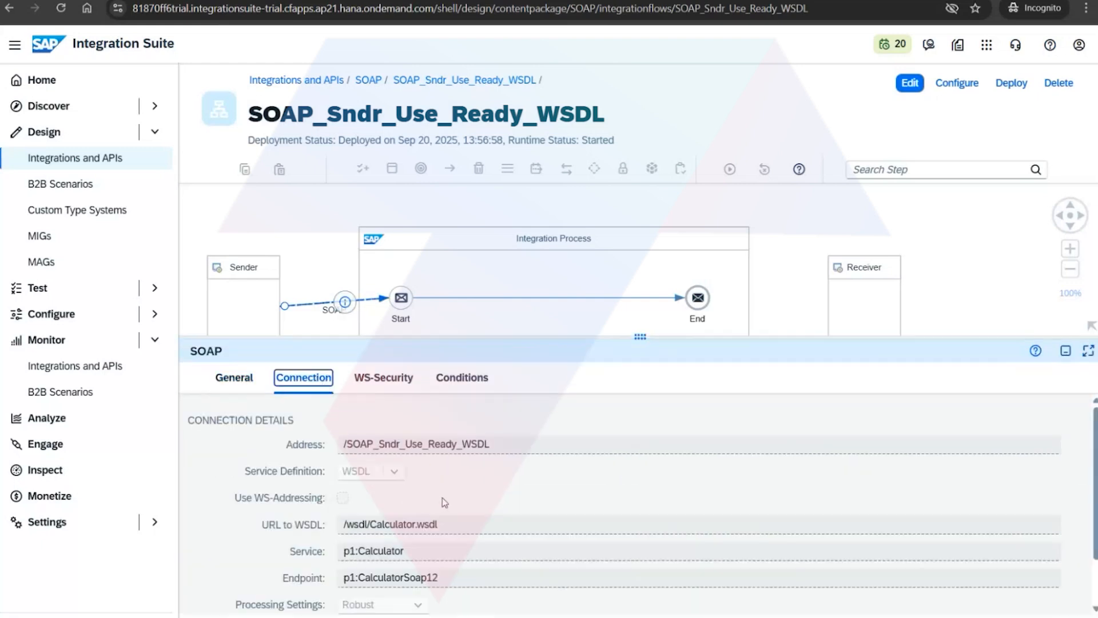
{"action": "left_click_drag", "start_coordinate": [456, 524], "coordinate": [343, 523]}
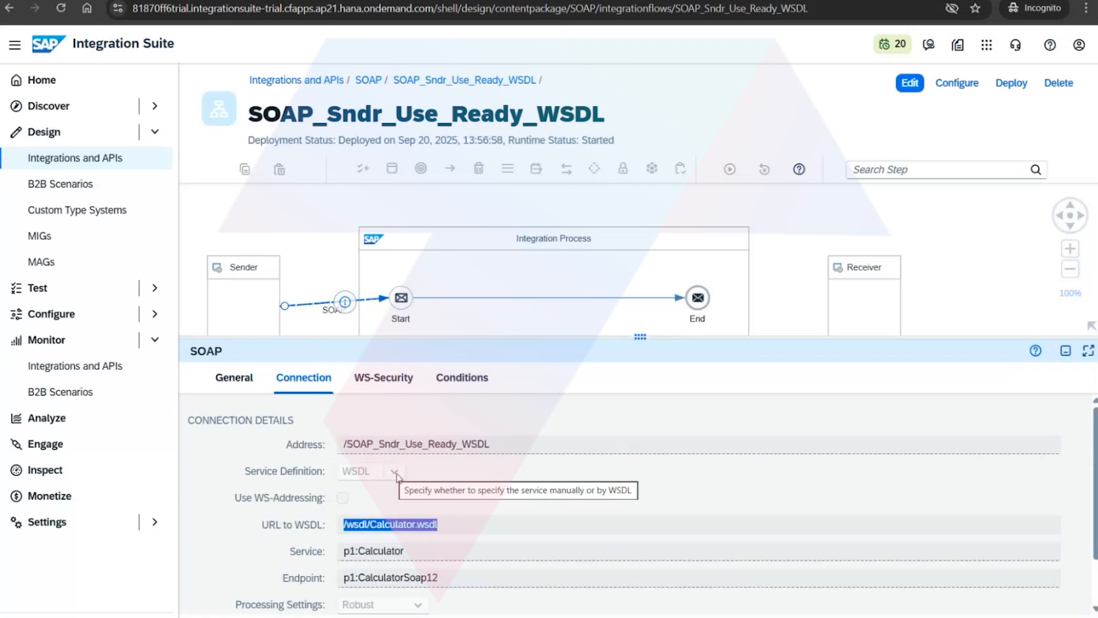
Put SOAP_Sndr_Use_Ready_WSDL into edit mode, review the SOAP channel's WSDL connection settings, and highlight the URL to WSDL value
{"action": "left_click", "coordinate": [910, 86]}
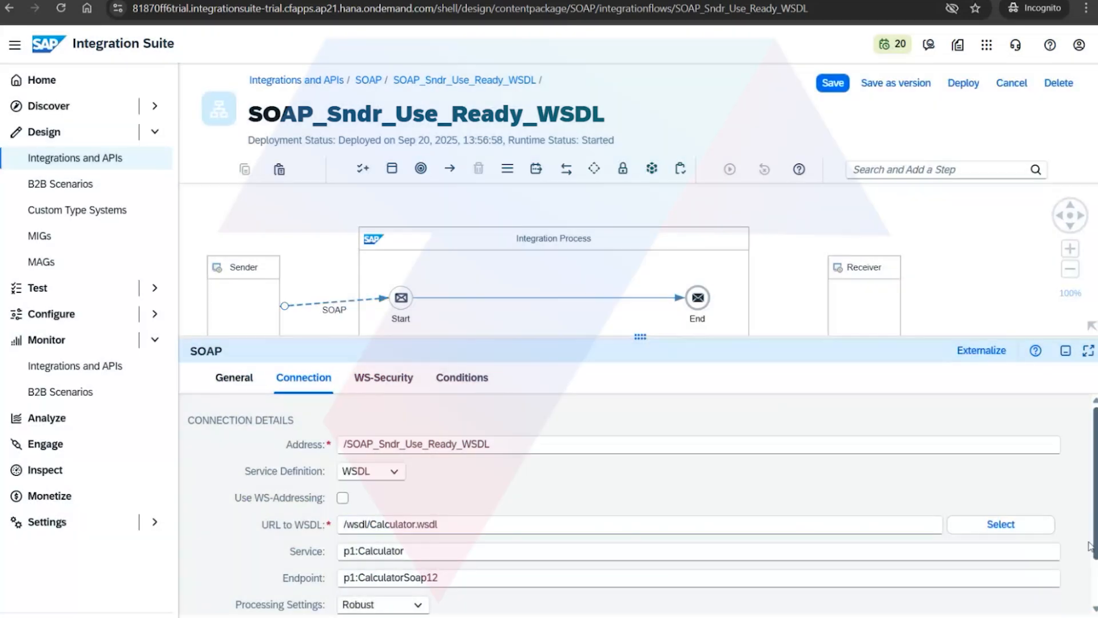
{"action": "scroll", "coordinate": [725, 602], "scroll_direction": "down", "scroll_amount": 1}
{"action": "scroll", "coordinate": [725, 603], "scroll_direction": "down", "scroll_amount": 2}
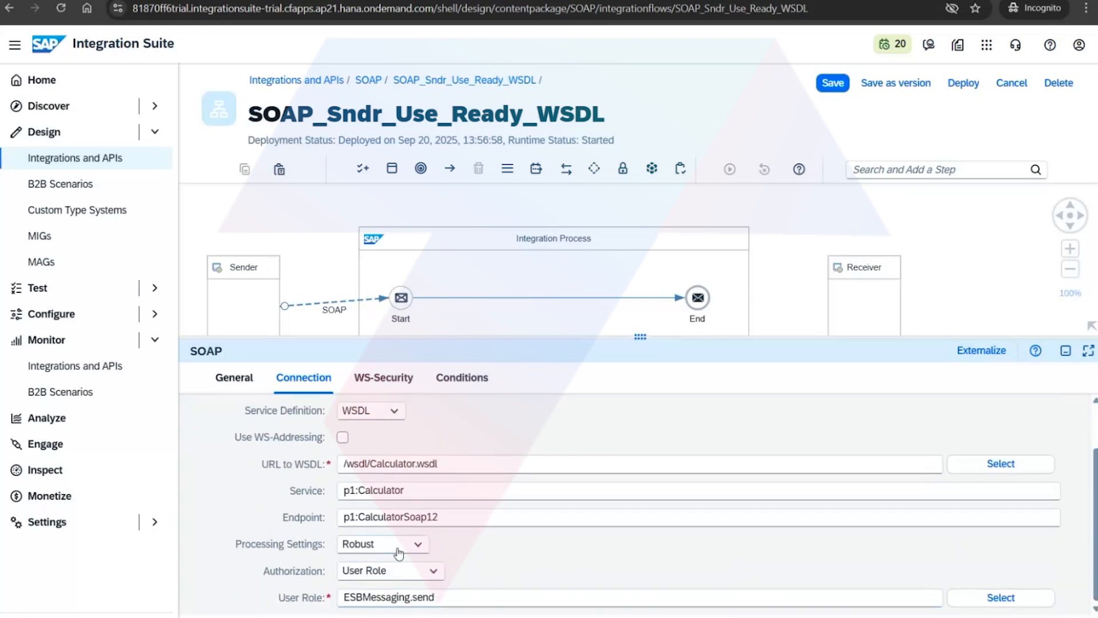
{"action": "mouse_move", "coordinate": [405, 551]}
{"action": "left_click", "coordinate": [453, 462]}
{"action": "left_click_drag", "start_coordinate": [452, 462], "coordinate": [306, 455]}
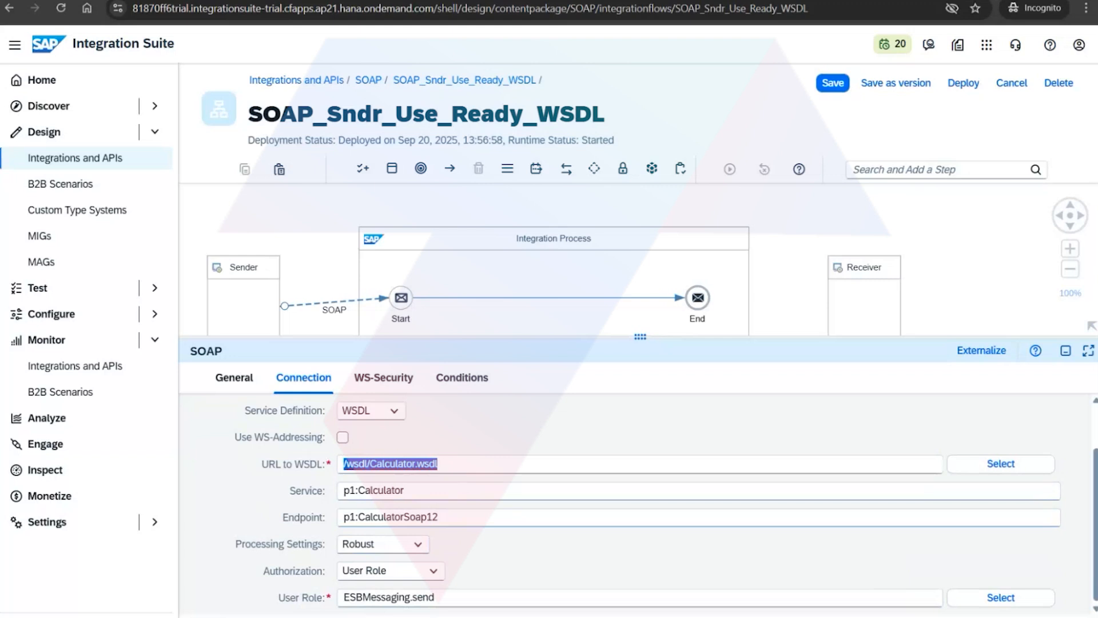
Switch to Notepad and examine the calculator WSDL from its schema elements through its messages and port type to the CalculatorSoap binding
{"action": "left_click", "coordinate": [462, 617]}
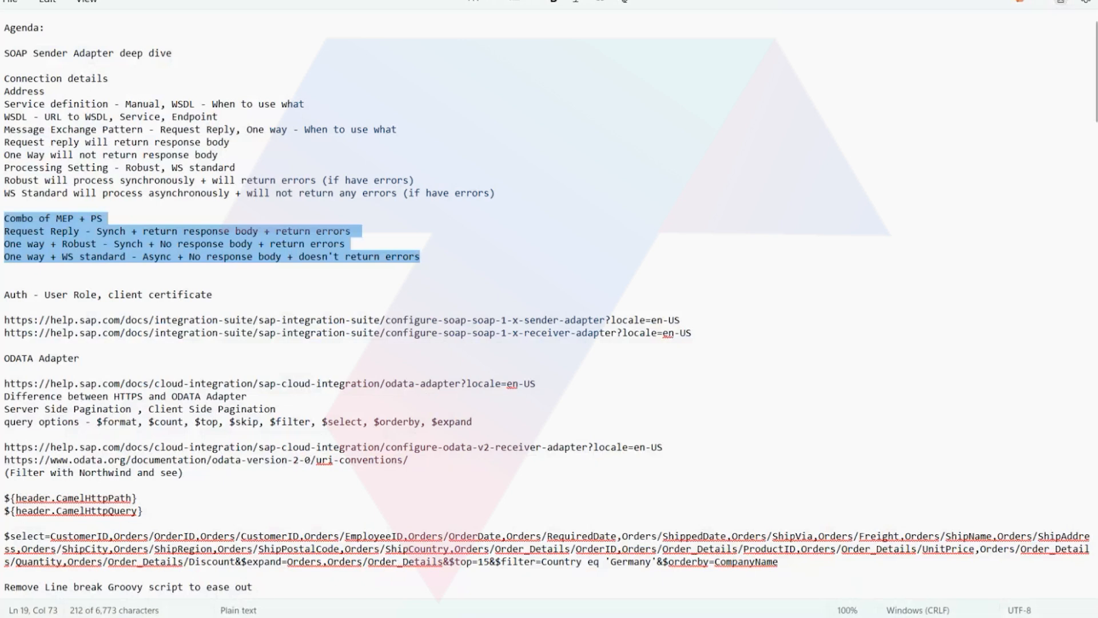
{"action": "key", "text": "ctrl+Tab"}
{"action": "scroll", "coordinate": [503, 330], "scroll_direction": "up", "scroll_amount": 9}
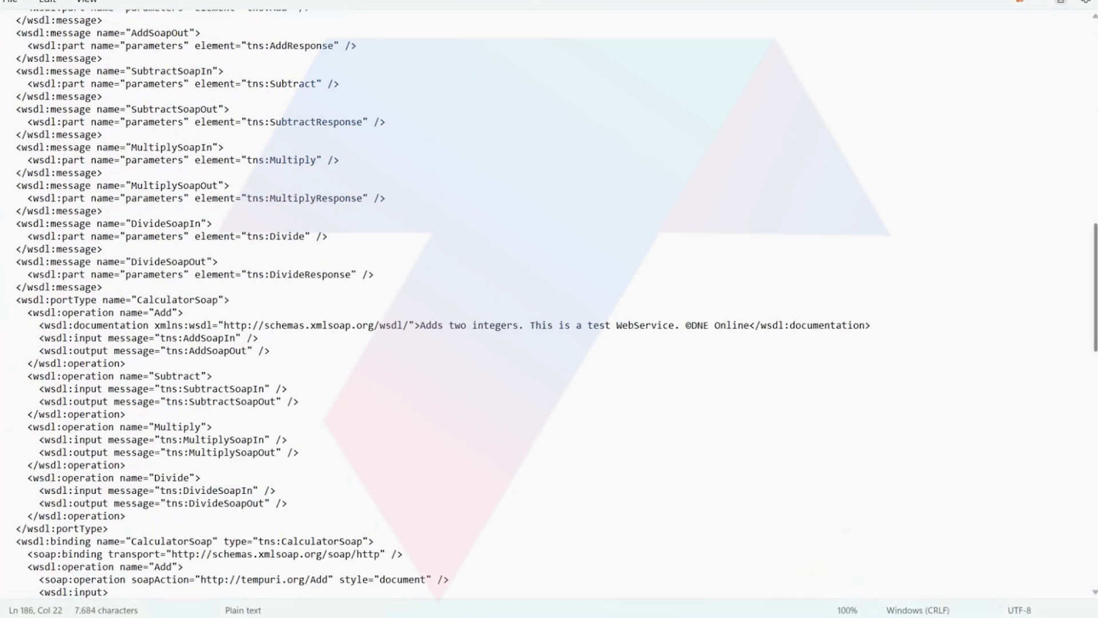
{"action": "scroll", "coordinate": [1096, 430], "scroll_direction": "up", "scroll_amount": 20}
{"action": "scroll", "coordinate": [551, 306], "scroll_direction": "up", "scroll_amount": 1}
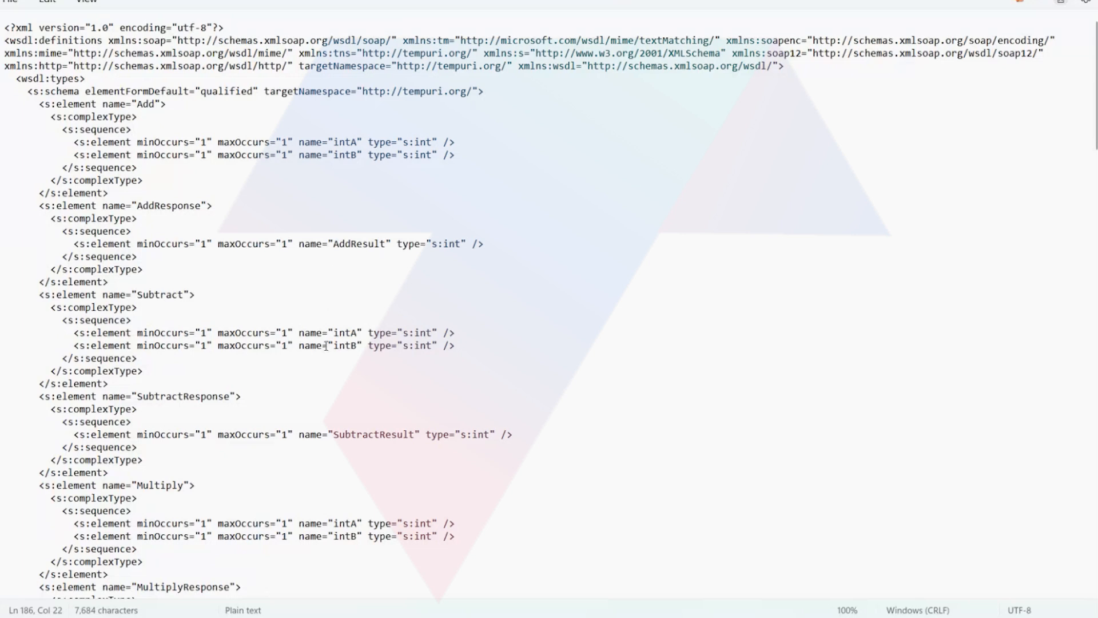
{"action": "scroll", "coordinate": [327, 338], "scroll_direction": "down", "scroll_amount": 7}
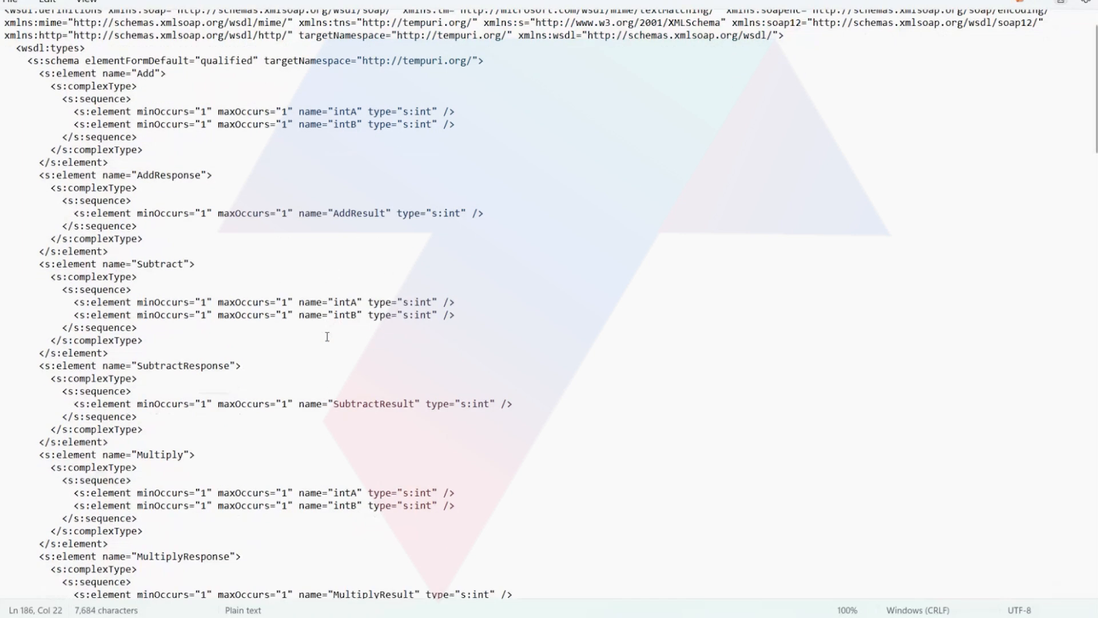
{"action": "scroll", "coordinate": [329, 335], "scroll_direction": "down", "scroll_amount": 6}
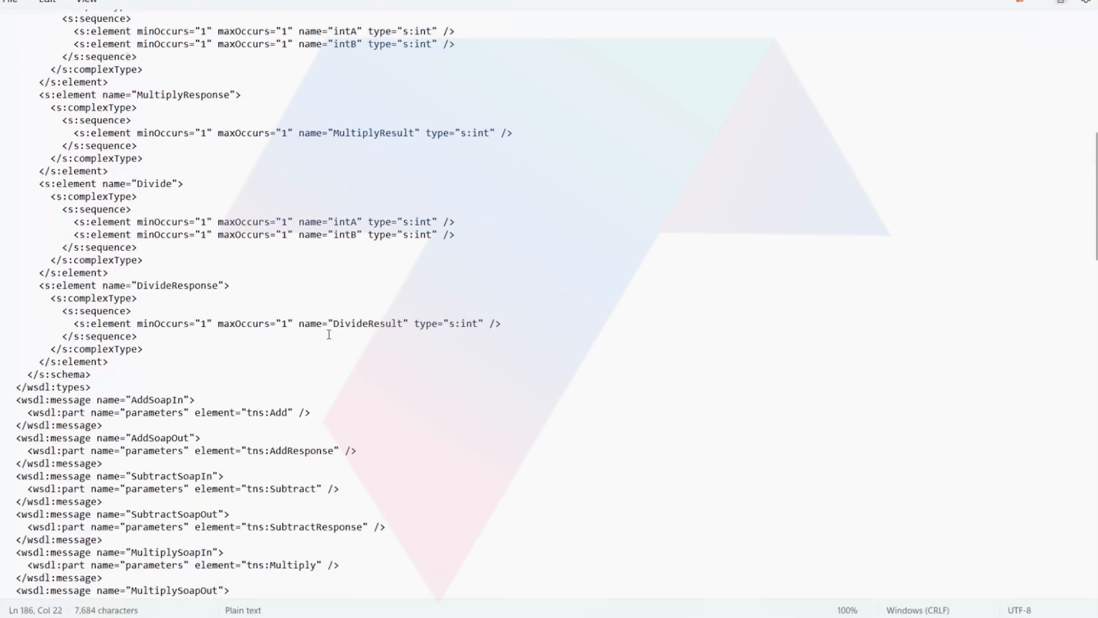
{"action": "scroll", "coordinate": [329, 335], "scroll_direction": "down", "scroll_amount": 6}
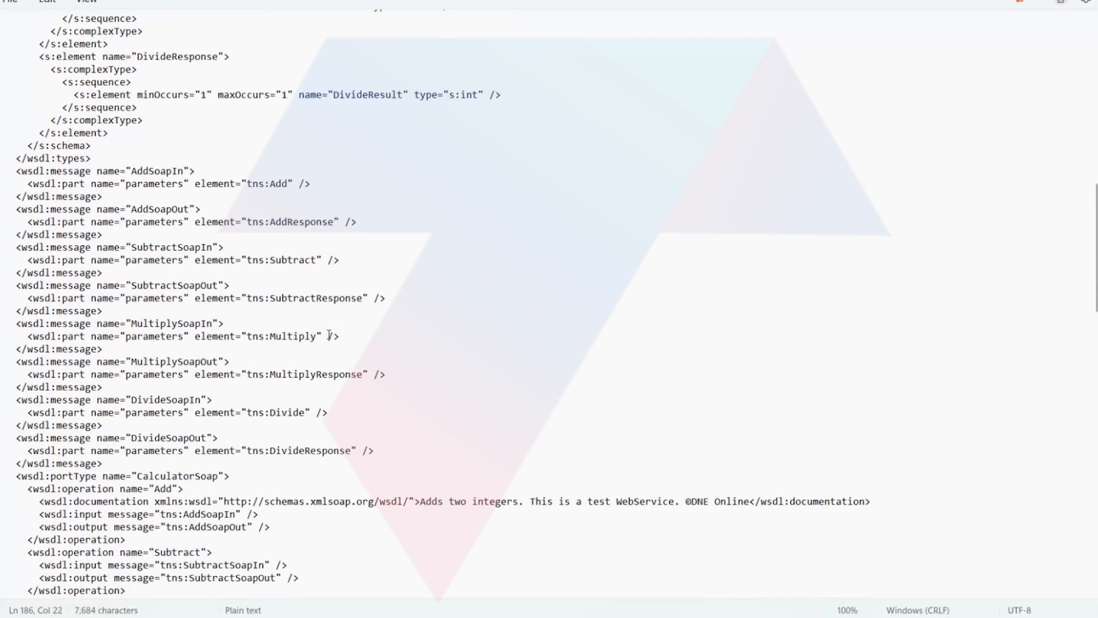
{"action": "scroll", "coordinate": [329, 336], "scroll_direction": "down", "scroll_amount": 5}
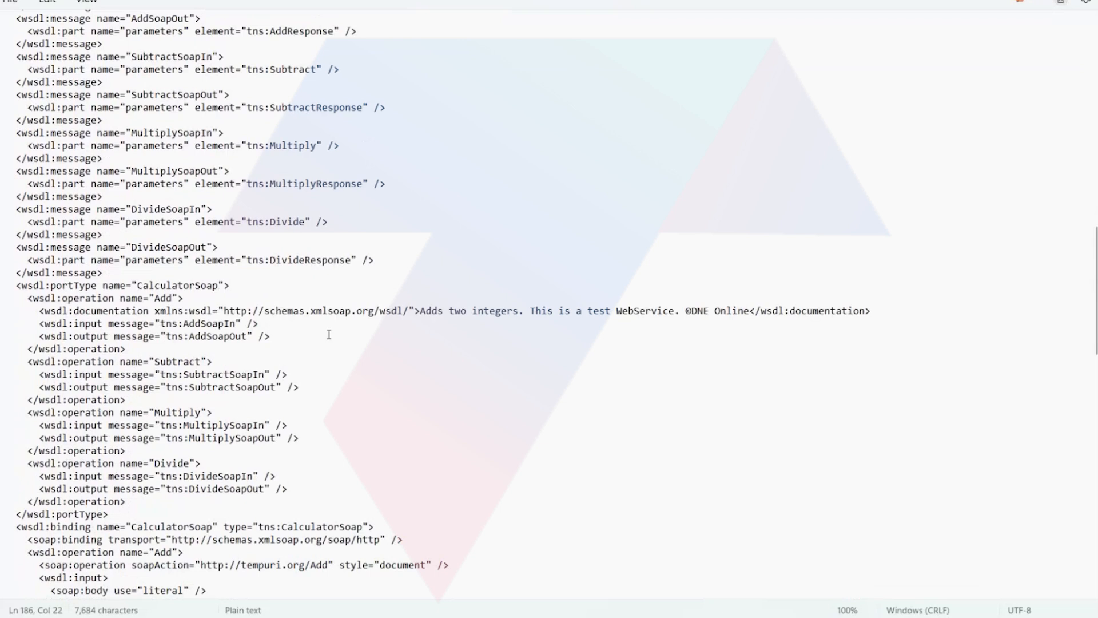
{"action": "scroll", "coordinate": [328, 334], "scroll_direction": "down", "scroll_amount": 3}
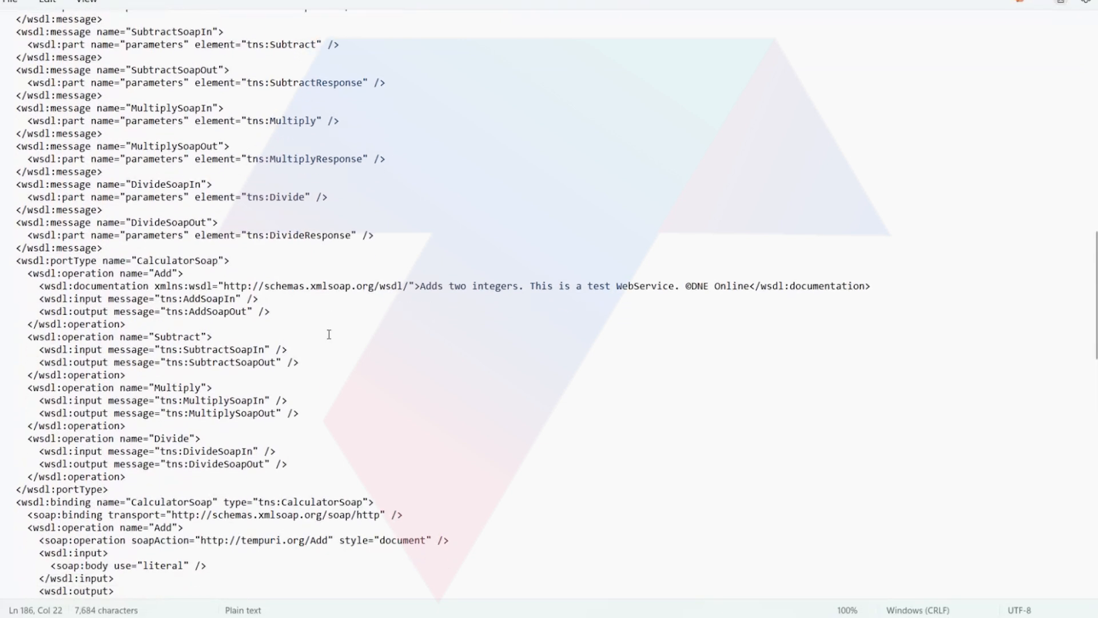
{"action": "scroll", "coordinate": [329, 334], "scroll_direction": "down", "scroll_amount": 3}
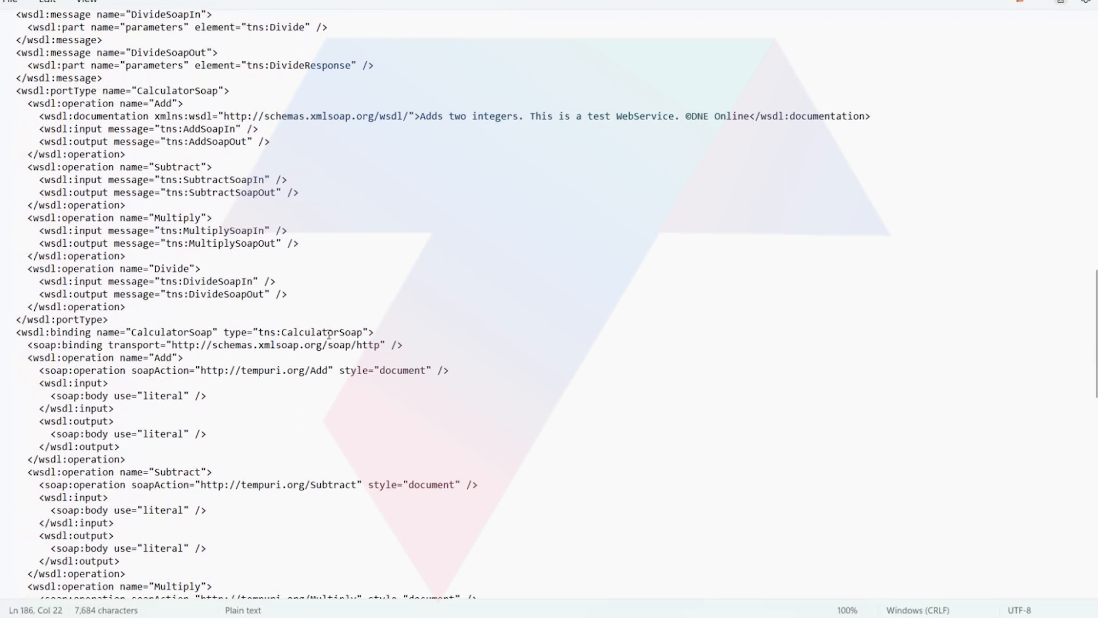
Switch back to SAP Integration Suite and open Calculator.wsdl from the integration flow's references
{"action": "mouse_move", "coordinate": [429, 615]}
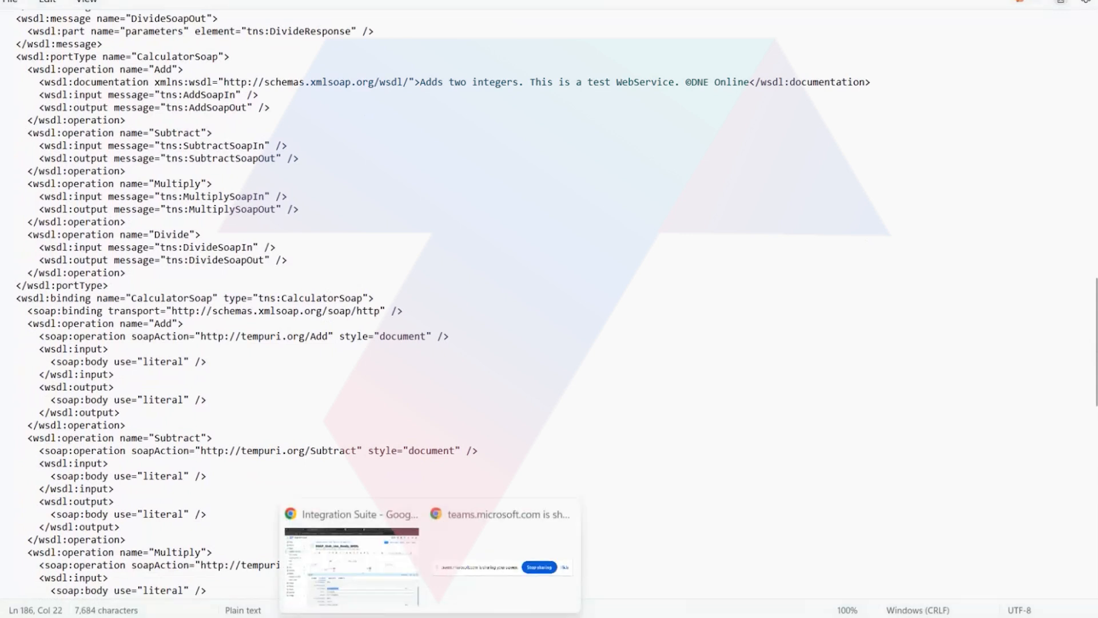
{"action": "left_click", "coordinate": [358, 552]}
{"action": "left_click", "coordinate": [872, 220]}
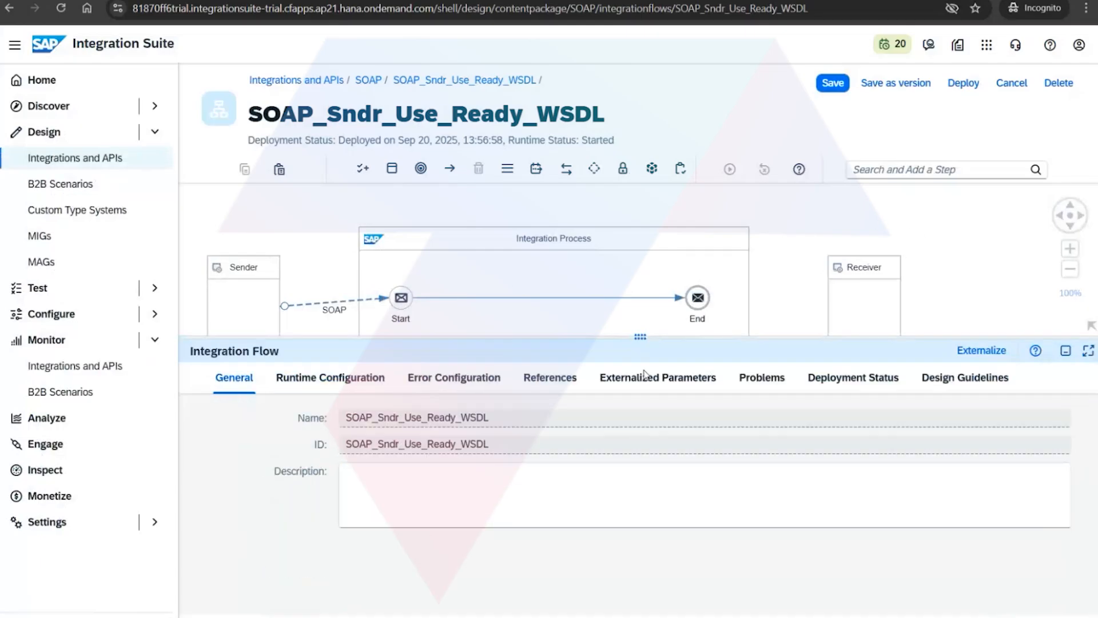
{"action": "left_click", "coordinate": [469, 379]}
{"action": "left_click", "coordinate": [549, 378]}
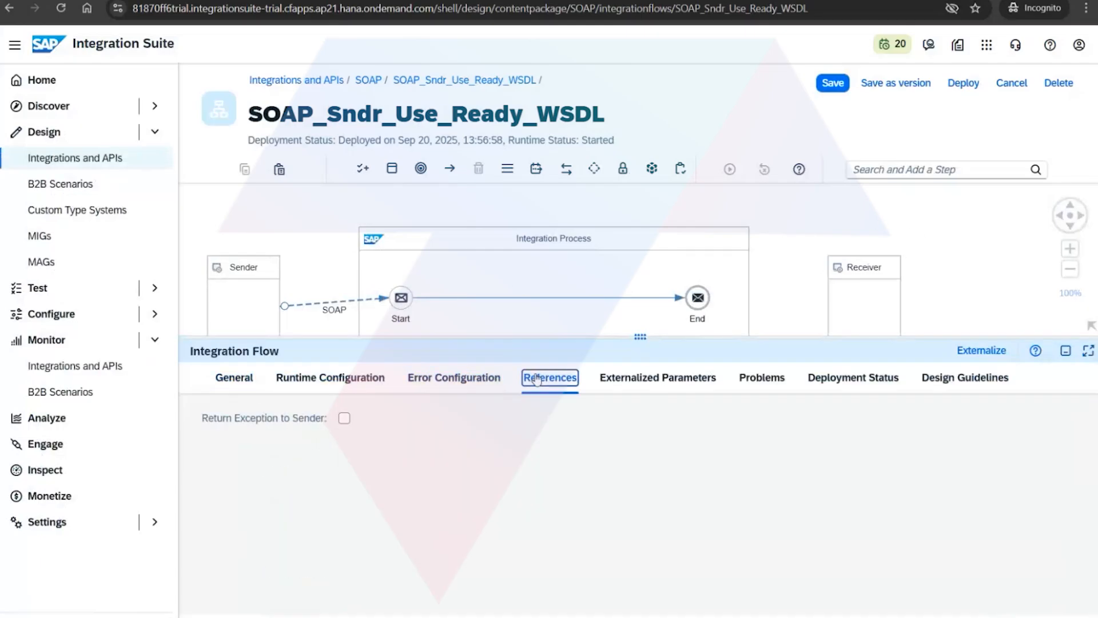
{"action": "double_click", "coordinate": [257, 530]}
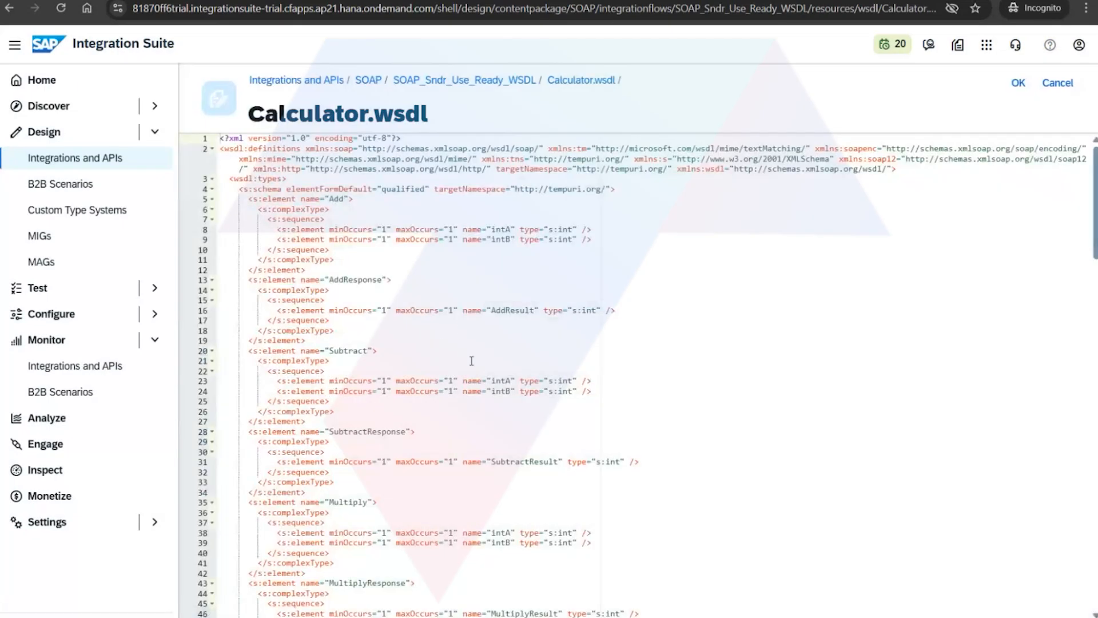
Examine Calculator.wsdl's operations, bindings and service ports, compare the Multiply and MultiplyResponse elements, and close the file without changes
{"action": "scroll", "coordinate": [457, 501], "scroll_direction": "down", "scroll_amount": 3}
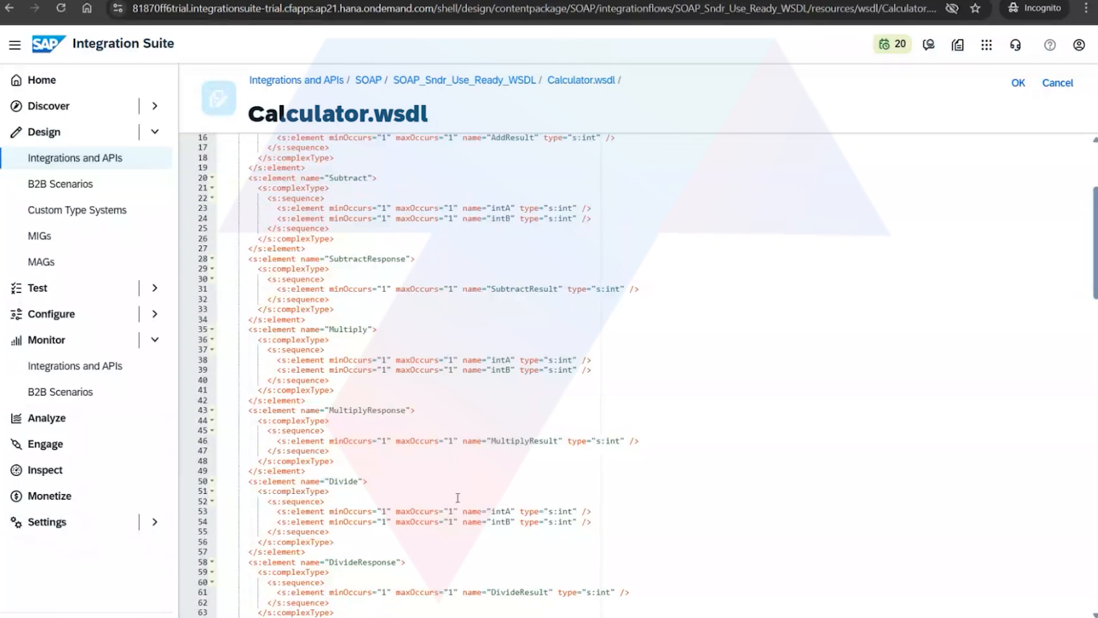
{"action": "scroll", "coordinate": [458, 497], "scroll_direction": "down", "scroll_amount": 6}
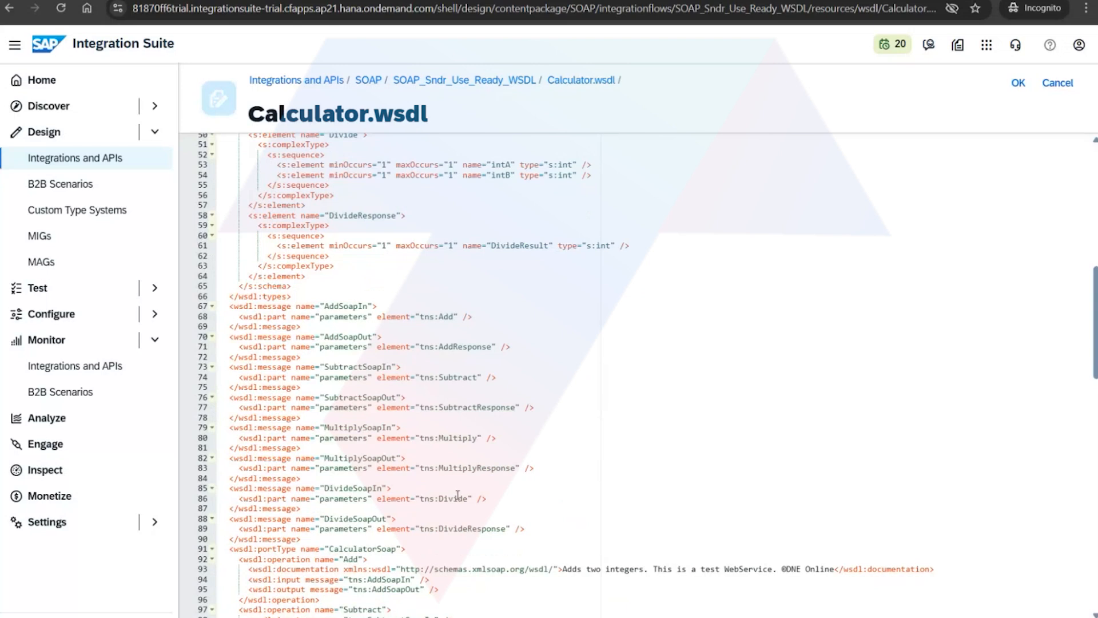
{"action": "scroll", "coordinate": [457, 494], "scroll_direction": "down", "scroll_amount": 2}
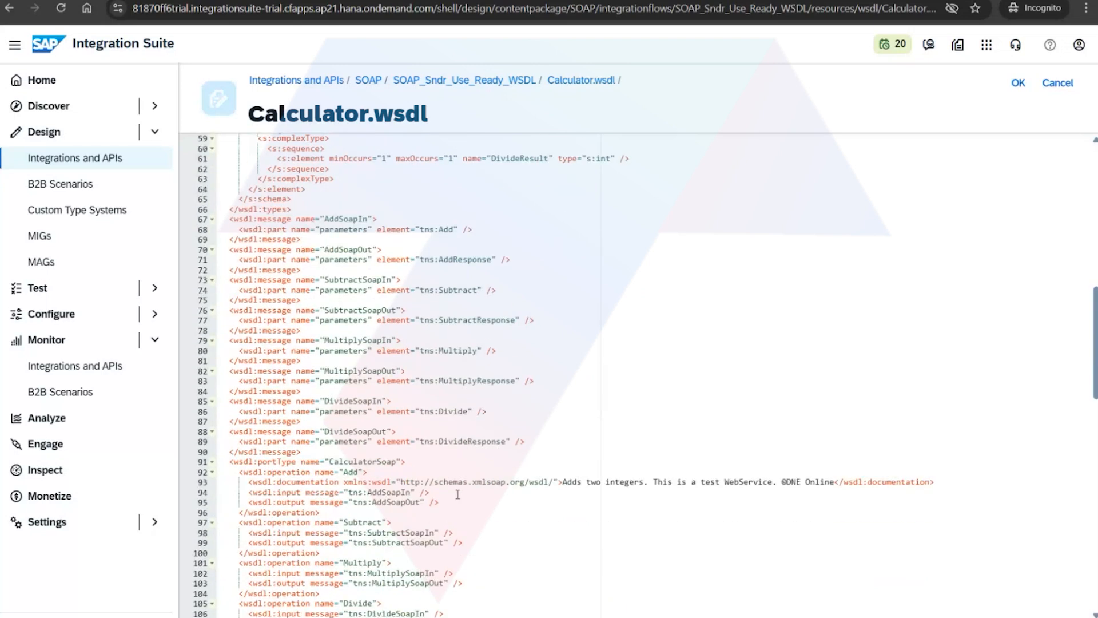
{"action": "scroll", "coordinate": [458, 494], "scroll_direction": "down", "scroll_amount": 3}
{"action": "scroll", "coordinate": [457, 495], "scroll_direction": "down", "scroll_amount": 3}
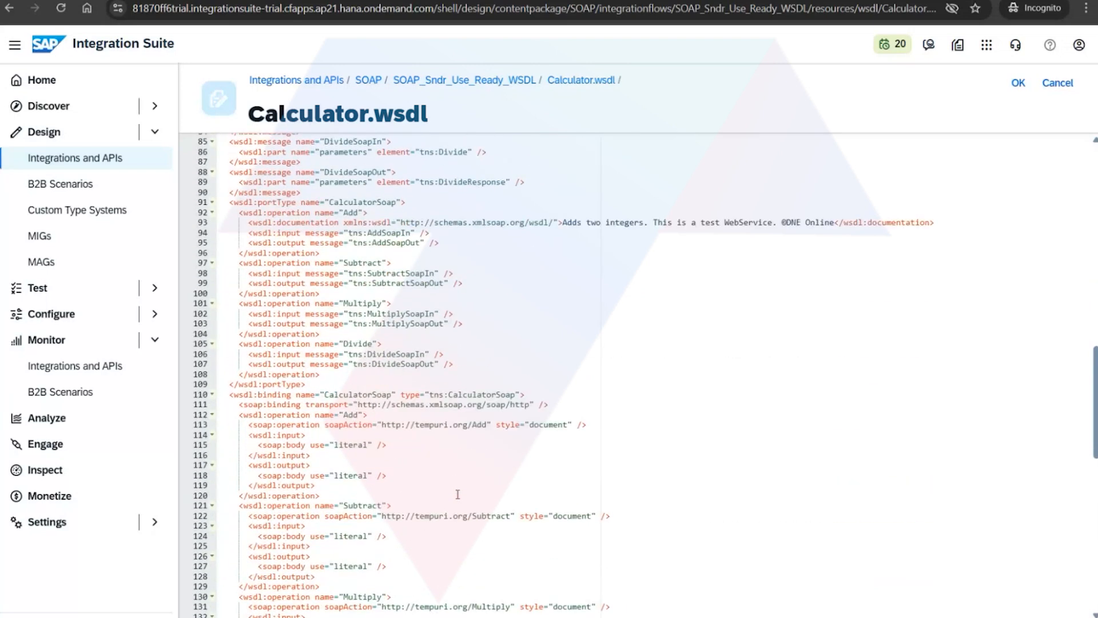
{"action": "scroll", "coordinate": [458, 494], "scroll_direction": "down", "scroll_amount": 4}
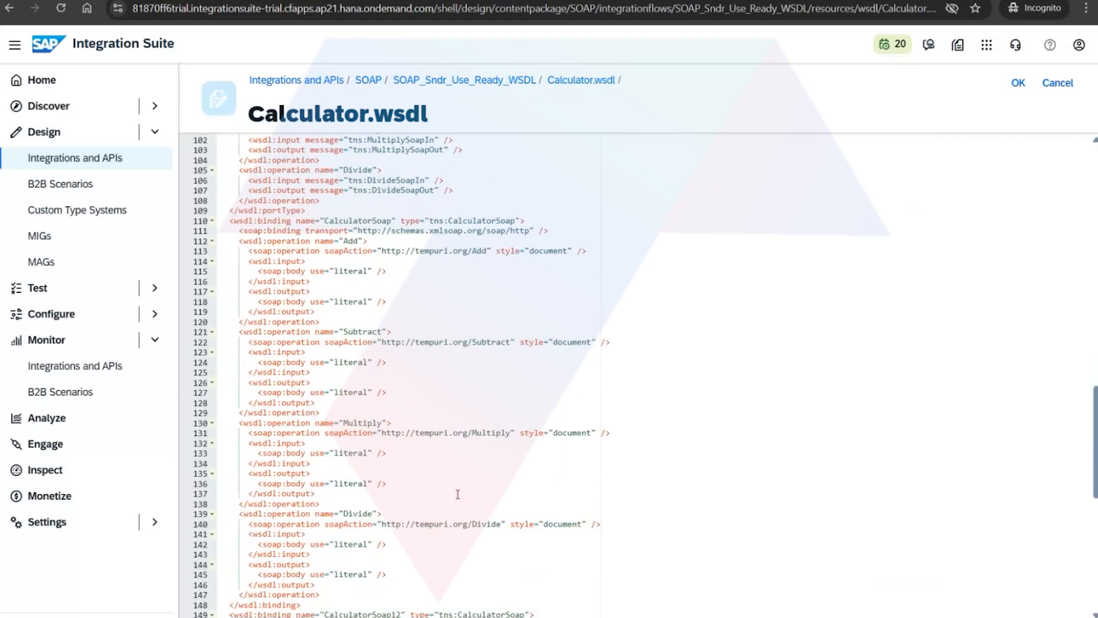
{"action": "scroll", "coordinate": [458, 494], "scroll_direction": "down", "scroll_amount": 4}
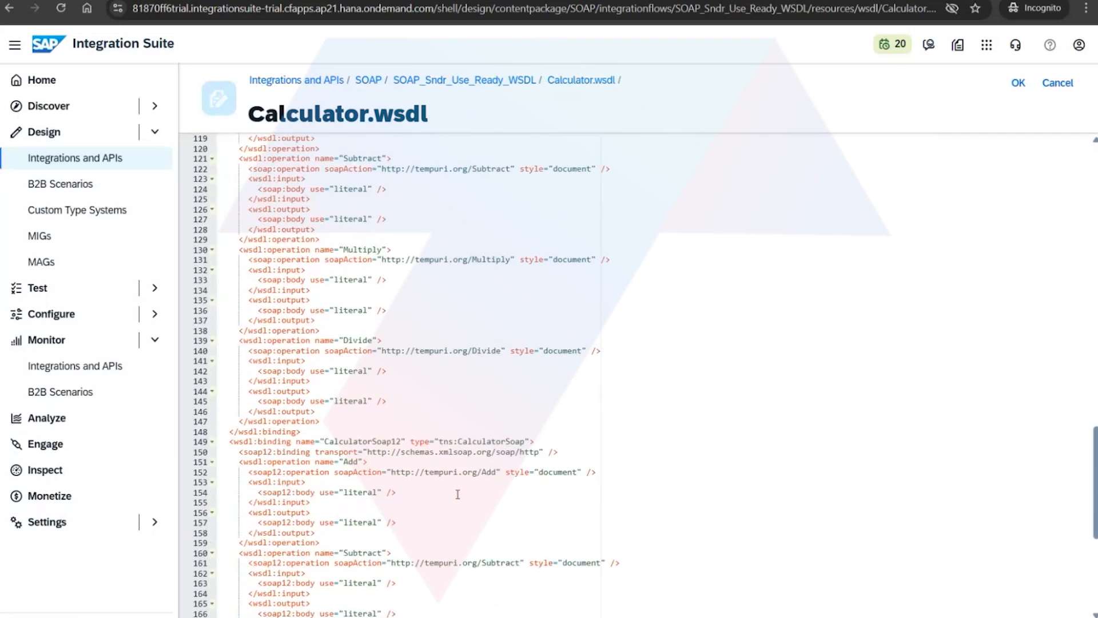
{"action": "scroll", "coordinate": [457, 494], "scroll_direction": "down", "scroll_amount": 7}
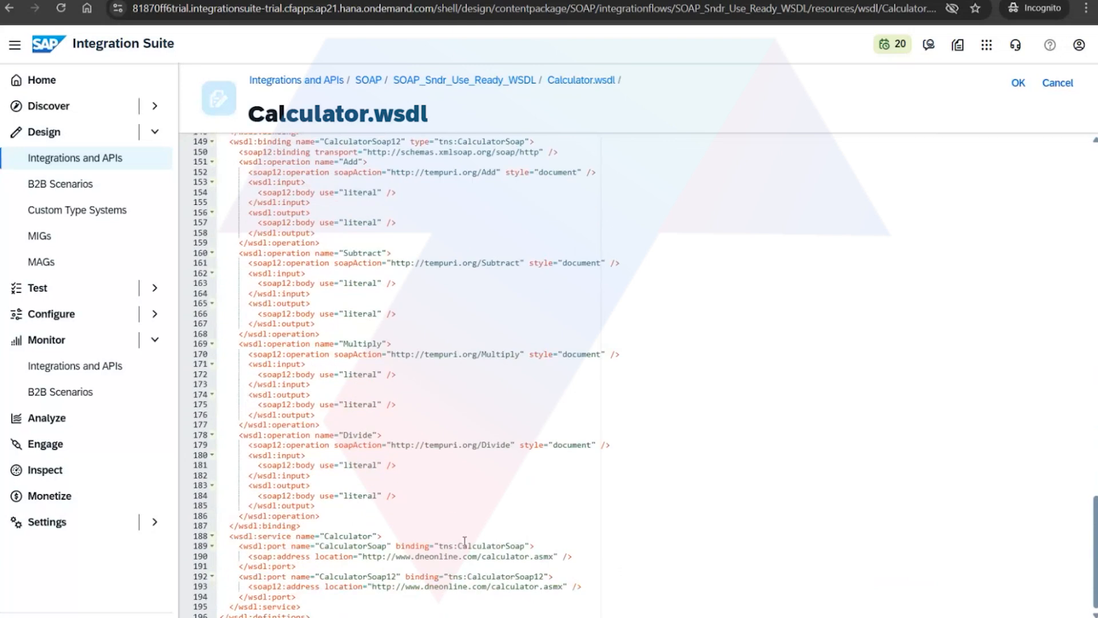
{"action": "scroll", "coordinate": [464, 541], "scroll_direction": "up", "scroll_amount": 20}
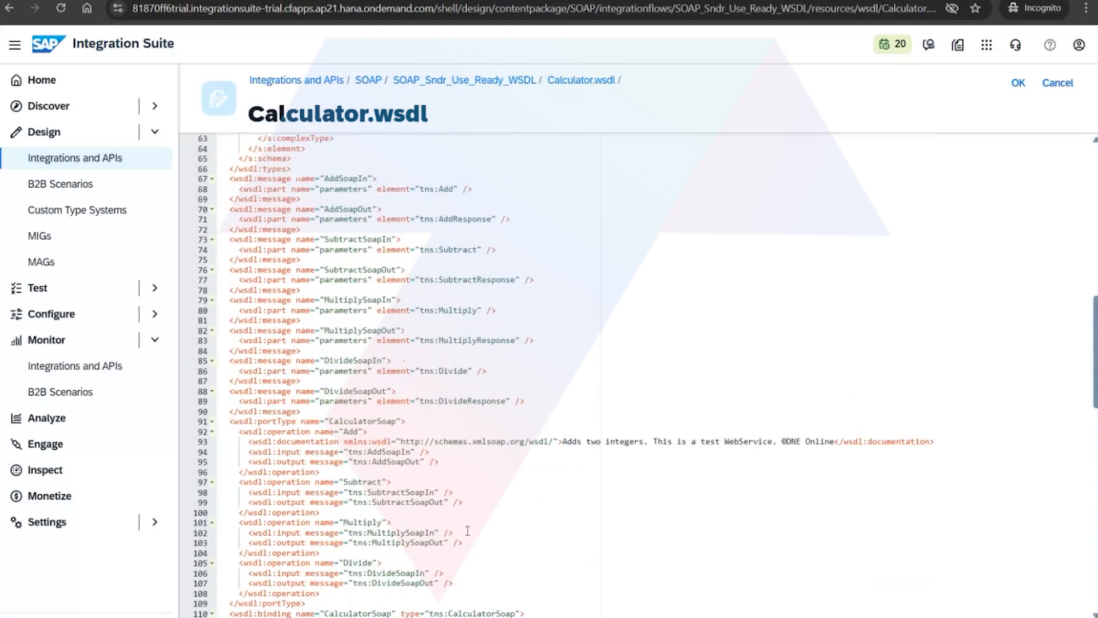
{"action": "scroll", "coordinate": [468, 530], "scroll_direction": "up", "scroll_amount": 6}
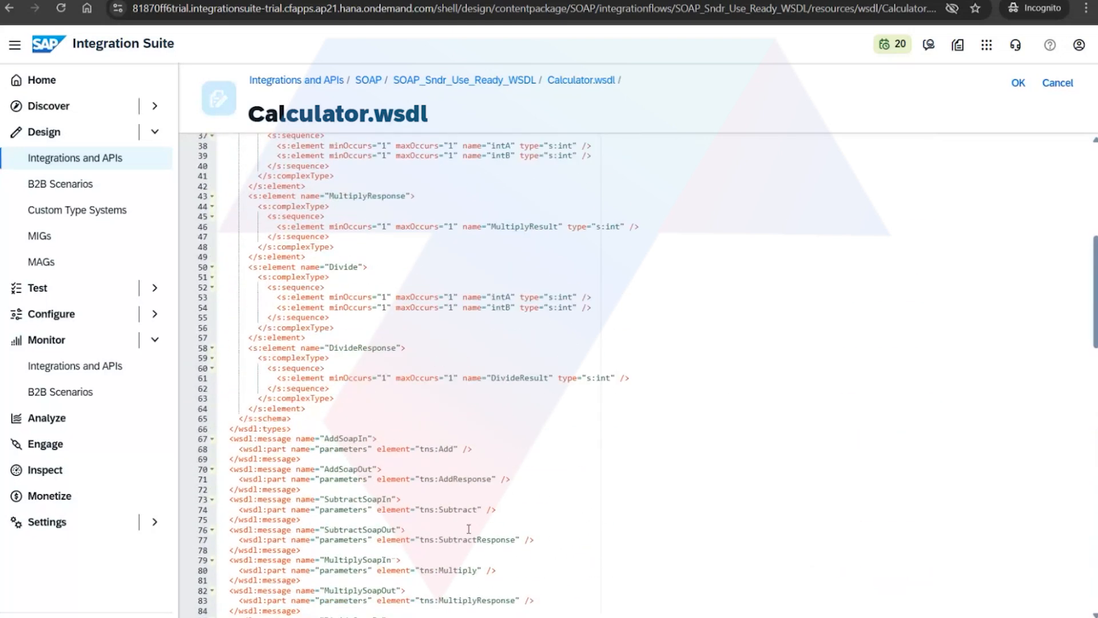
{"action": "scroll", "coordinate": [468, 529], "scroll_direction": "up", "scroll_amount": 6}
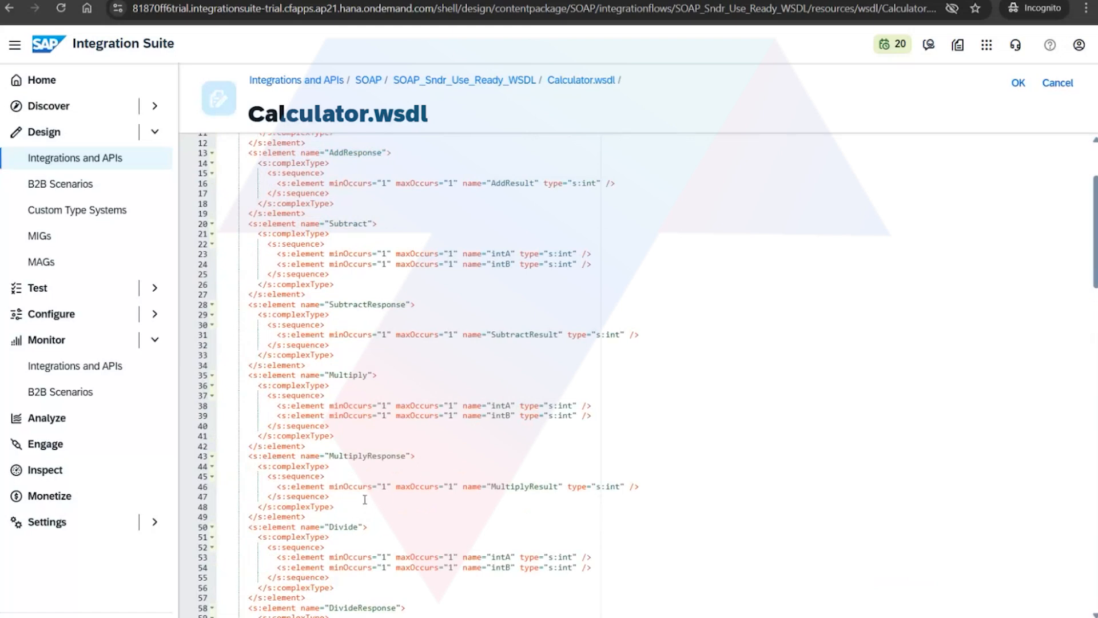
{"action": "left_click", "coordinate": [386, 375]}
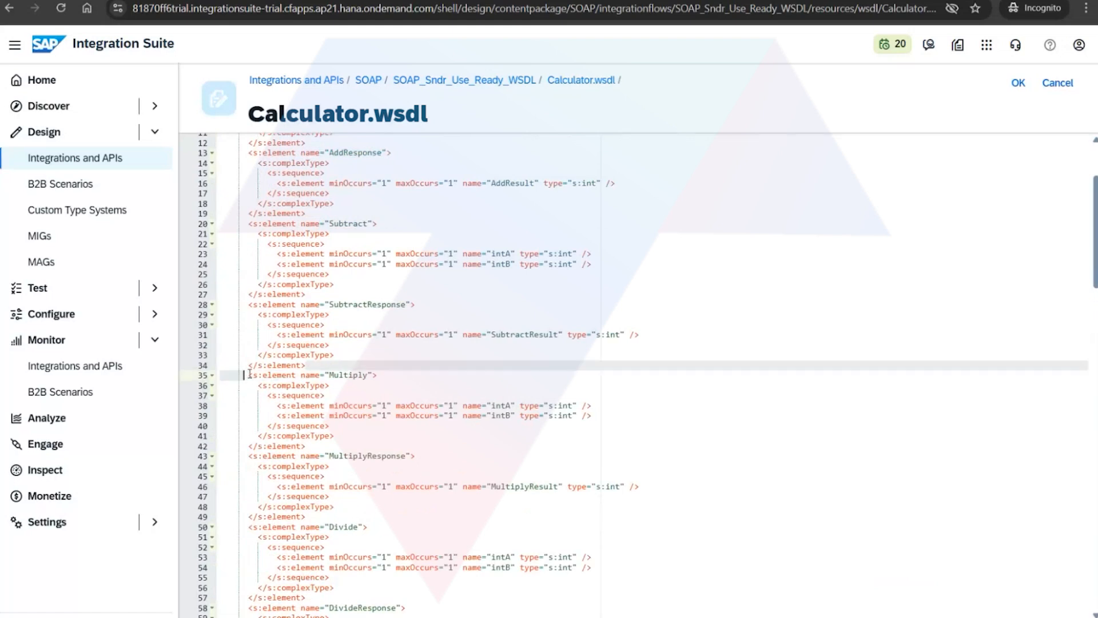
{"action": "left_click", "coordinate": [263, 456]}
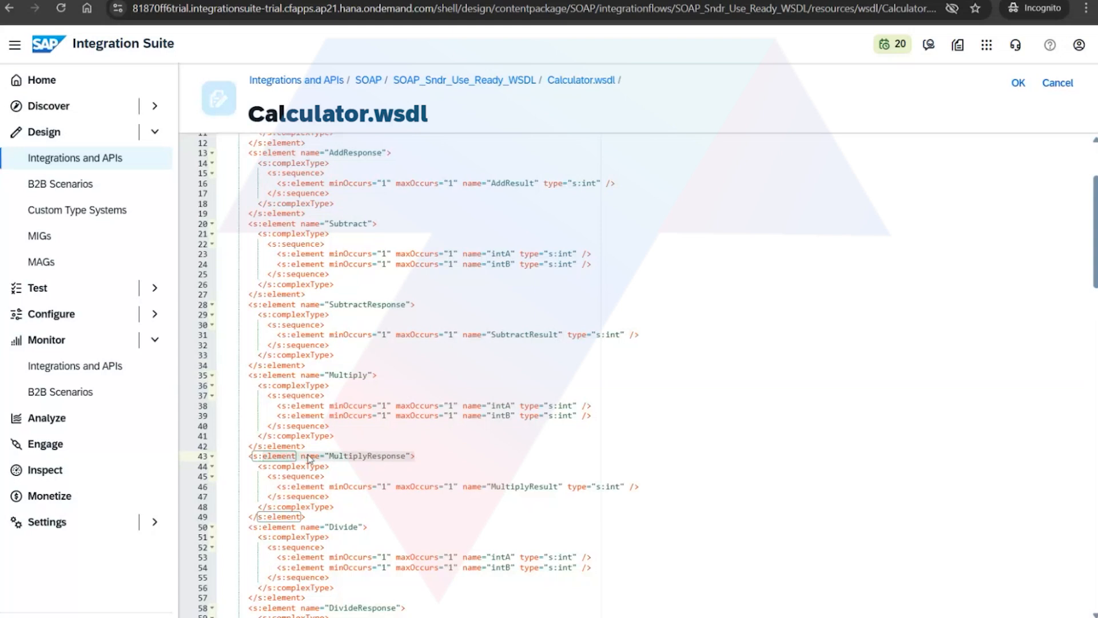
{"action": "scroll", "coordinate": [477, 461], "scroll_direction": "up", "scroll_amount": 1}
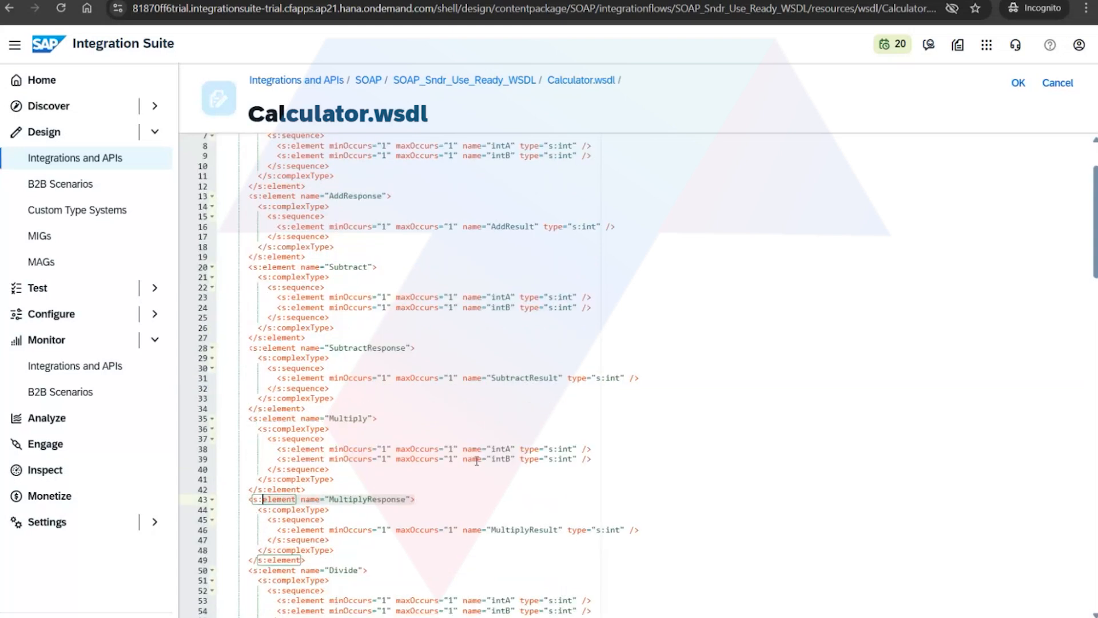
{"action": "scroll", "coordinate": [477, 461], "scroll_direction": "up", "scroll_amount": 2}
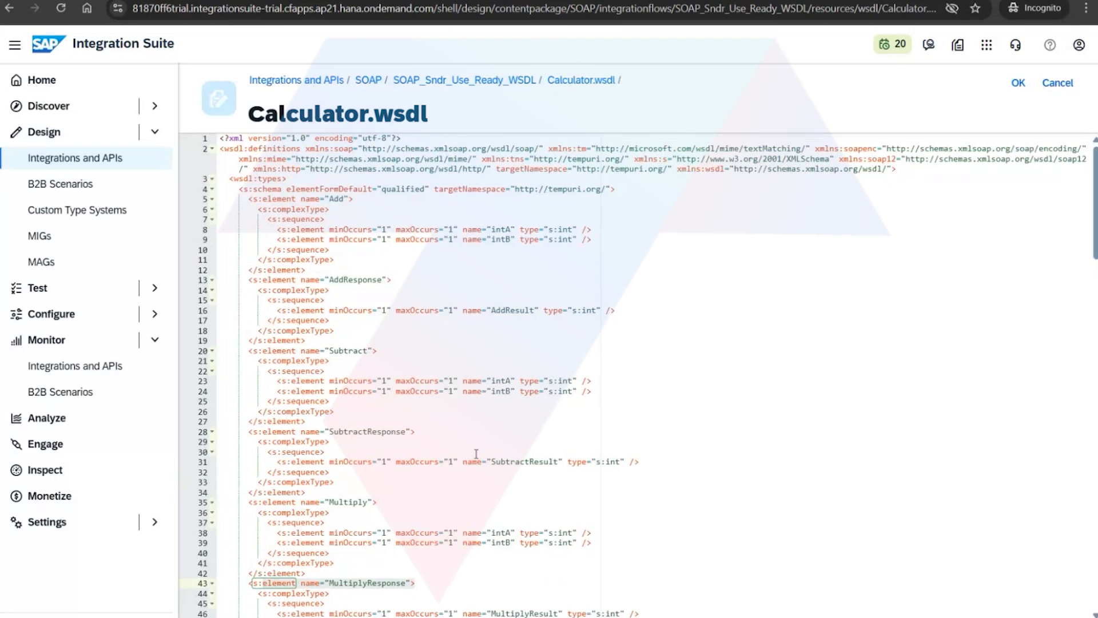
{"action": "left_click", "coordinate": [1051, 85]}
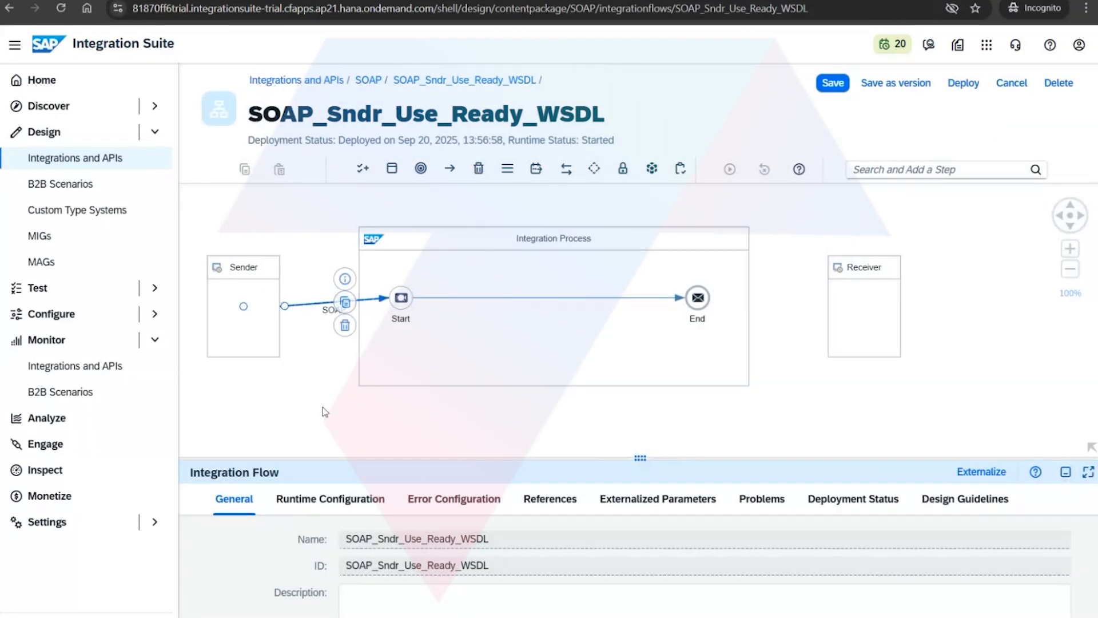
Show the SOAP sender channel's connection details in an enlarged property sheet, returning to SAP Integration Suite from SoapUI
{"action": "left_click", "coordinate": [304, 506]}
{"action": "left_click_drag", "start_coordinate": [640, 457], "coordinate": [641, 189]}
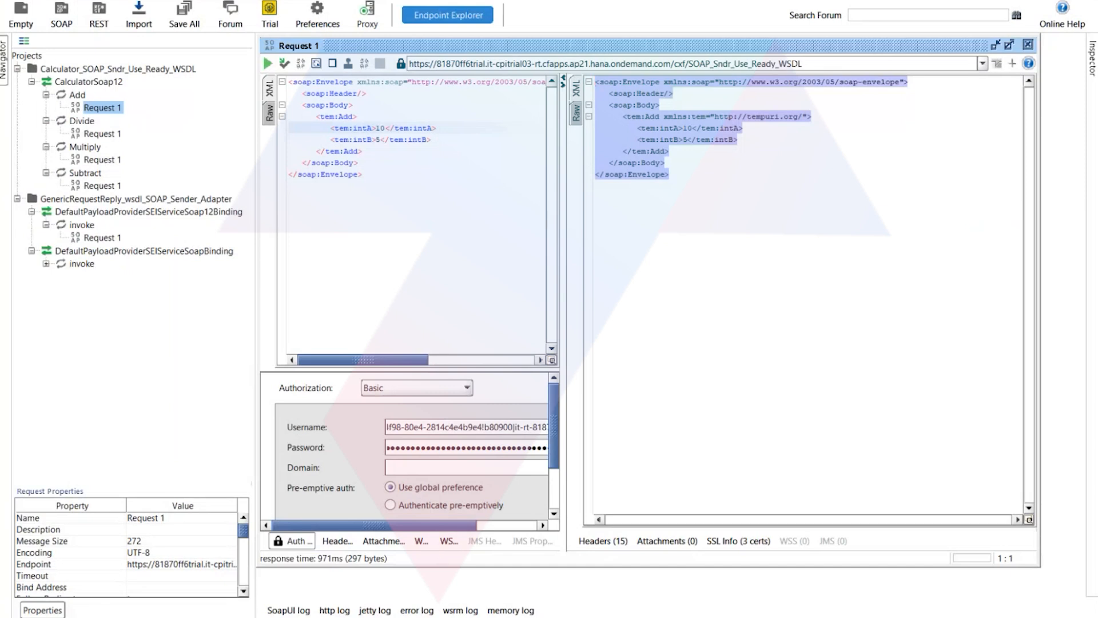
{"action": "left_click", "coordinate": [356, 587]}
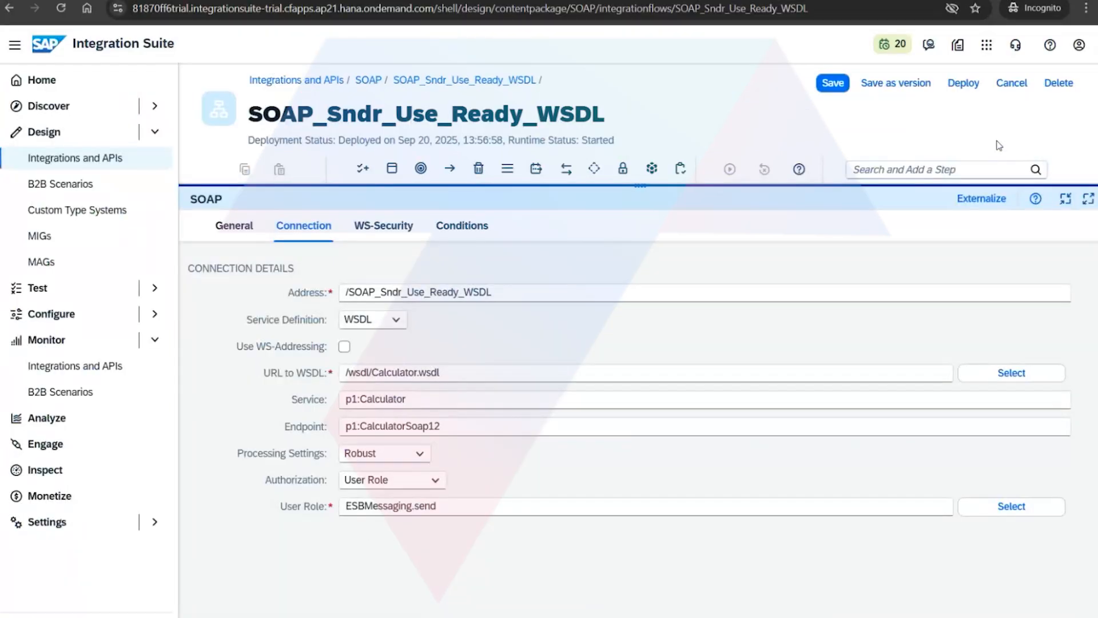
Cancel editing SOAP_Sndr_Use_Ready_WSDL, and return to the SOAP package's artifact list
{"action": "left_click", "coordinate": [1012, 83]}
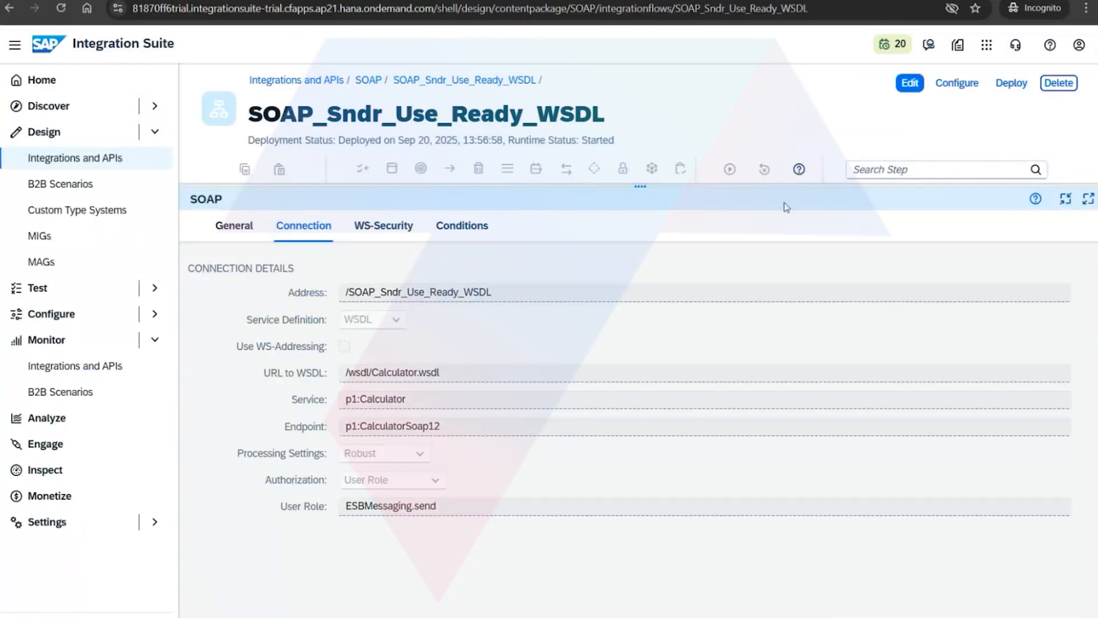
{"action": "left_click_drag", "start_coordinate": [642, 186], "coordinate": [615, 413]}
{"action": "left_click", "coordinate": [367, 89]}
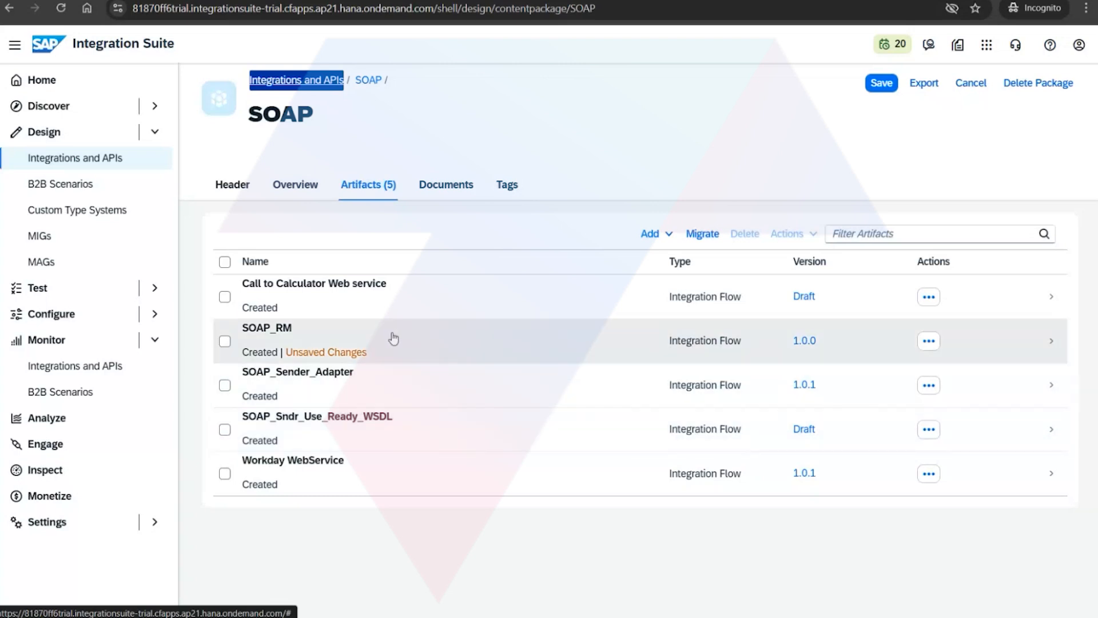
Open SOAP_Sender_Adapter, show its SOAP sender channel's connection details in an enlarged property sheet, and return to the SOAP package
{"action": "left_click", "coordinate": [340, 389]}
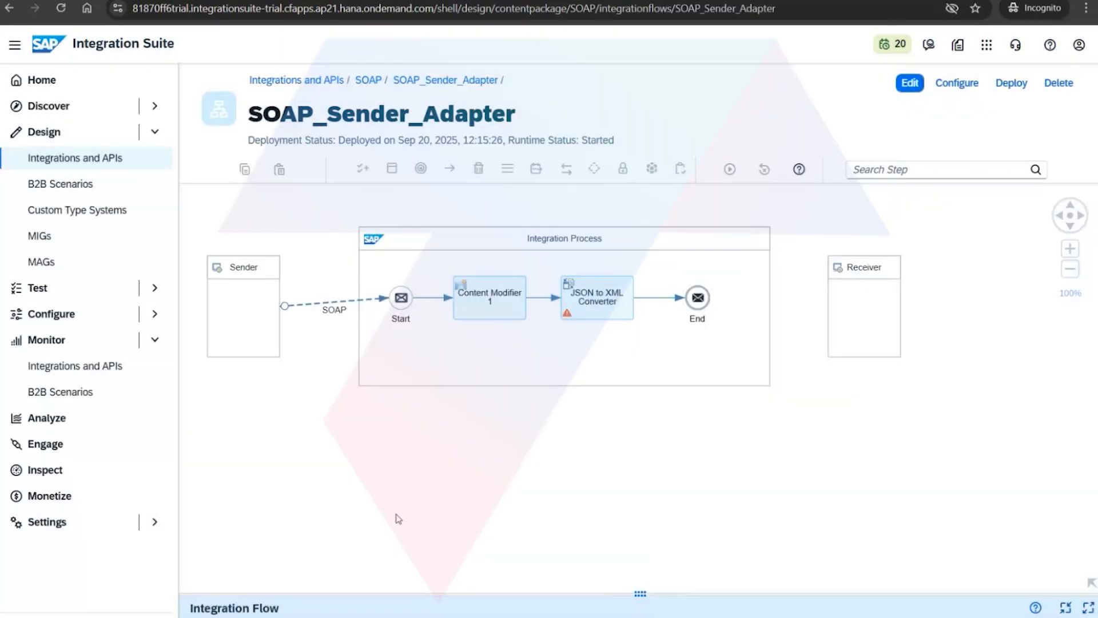
{"action": "left_click", "coordinate": [342, 302]}
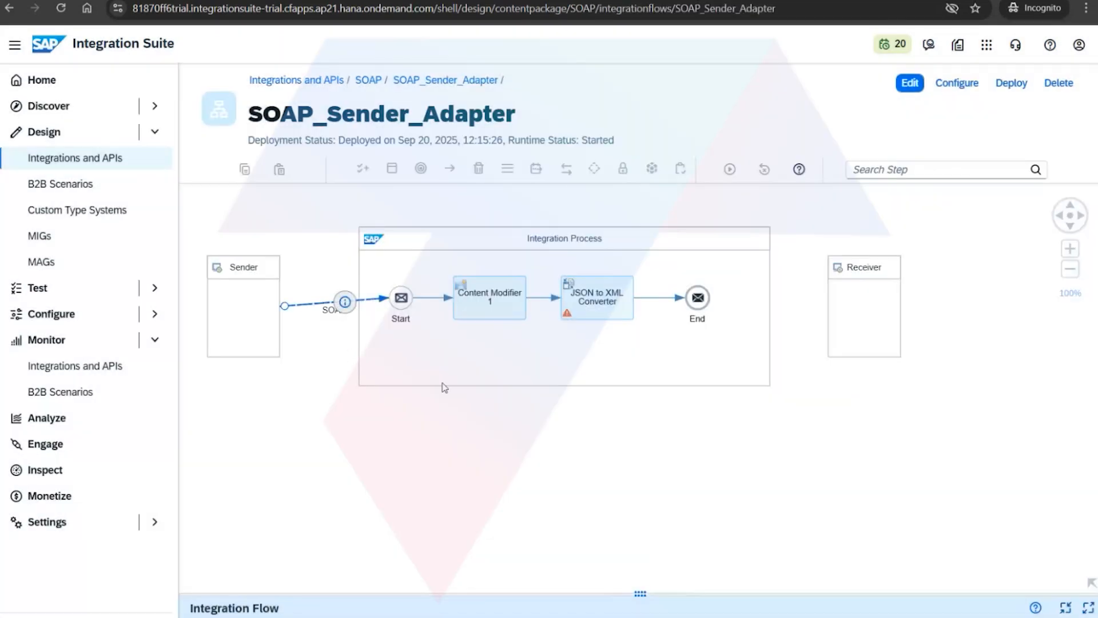
{"action": "left_click_drag", "start_coordinate": [640, 593], "coordinate": [640, 355]}
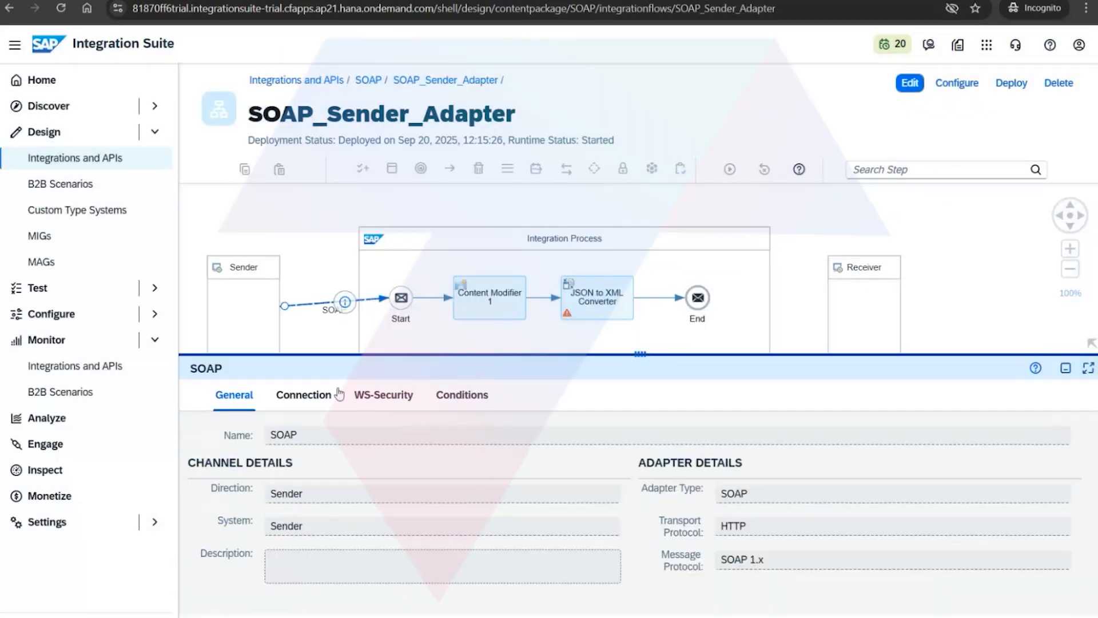
{"action": "left_click", "coordinate": [339, 395]}
{"action": "scroll", "coordinate": [446, 543], "scroll_direction": "down", "scroll_amount": 1}
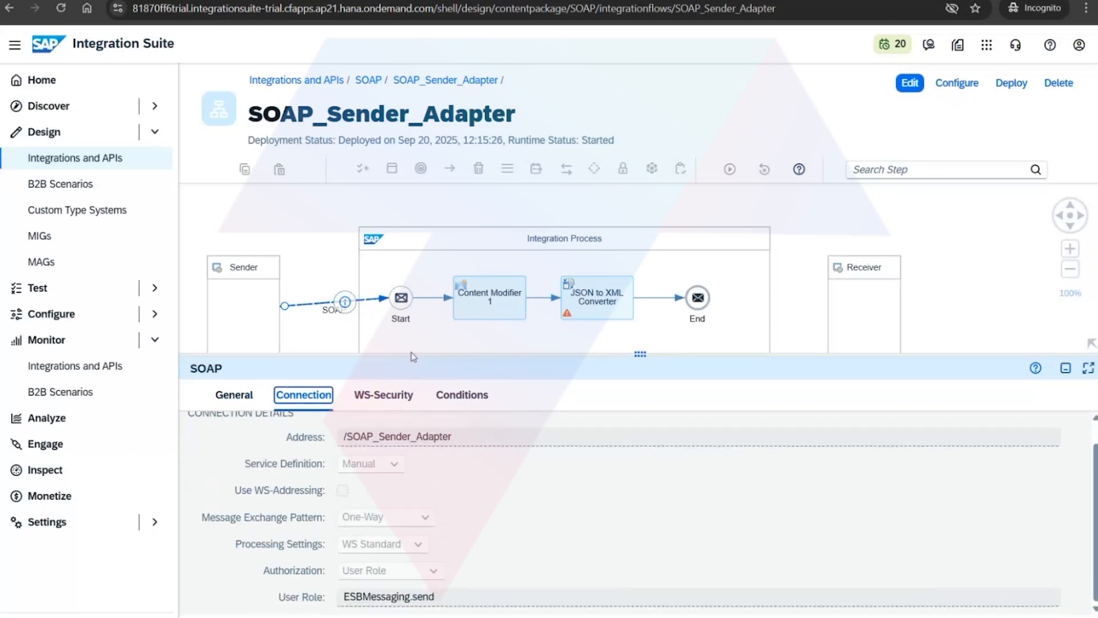
{"action": "left_click", "coordinate": [368, 81]}
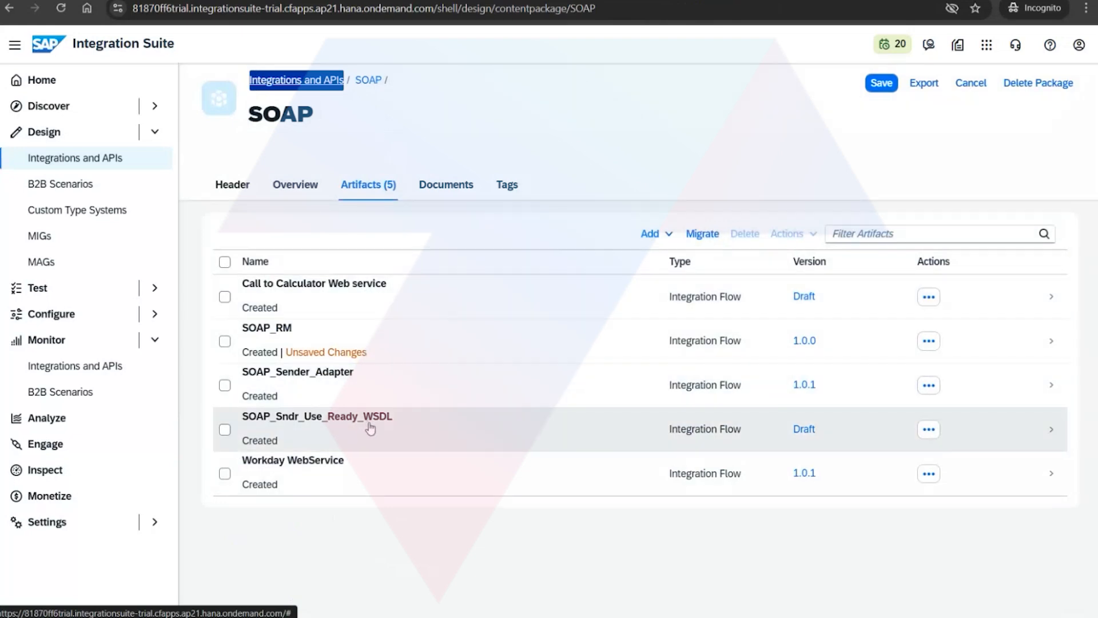
Open the Call to Calculator Web service flow and examine its SOAP receiver channel's connection details
{"action": "left_click", "coordinate": [387, 301]}
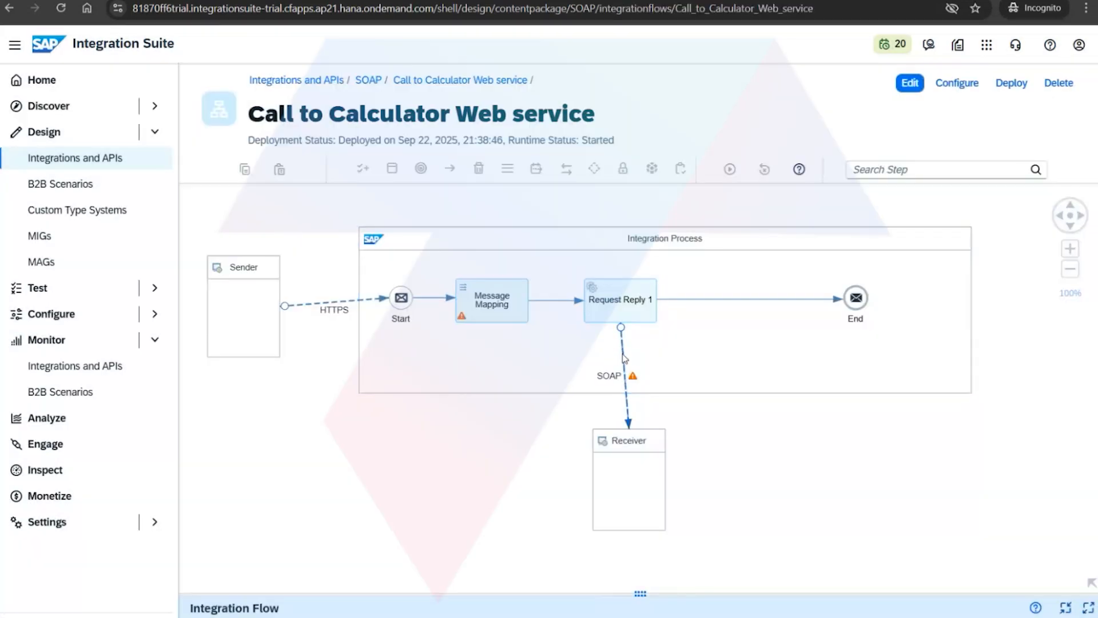
{"action": "left_click", "coordinate": [625, 358]}
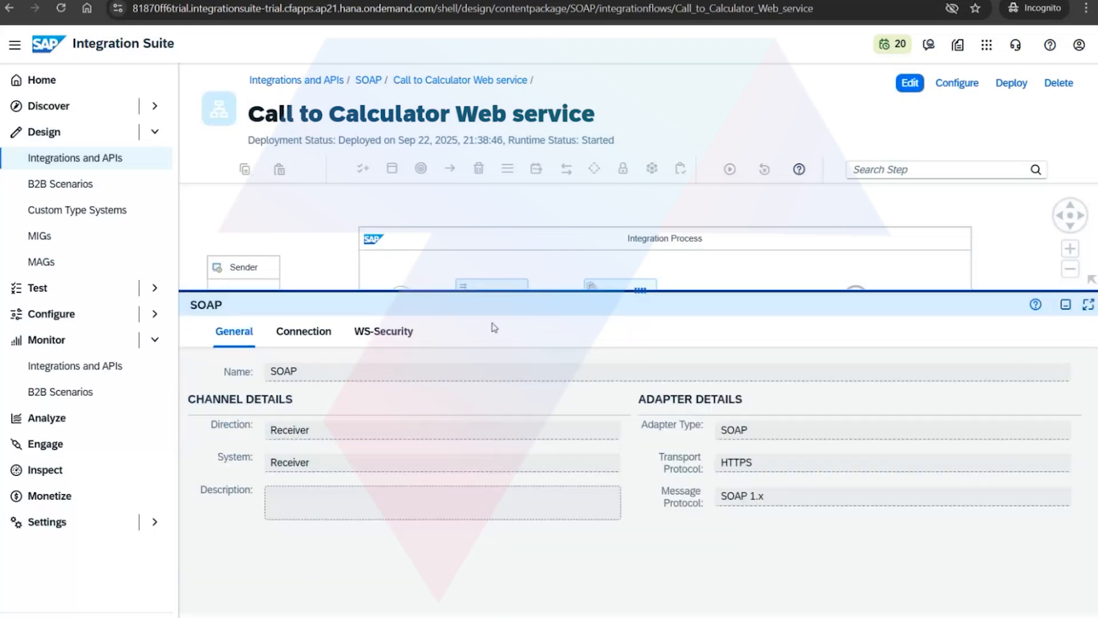
{"action": "left_click", "coordinate": [303, 331]}
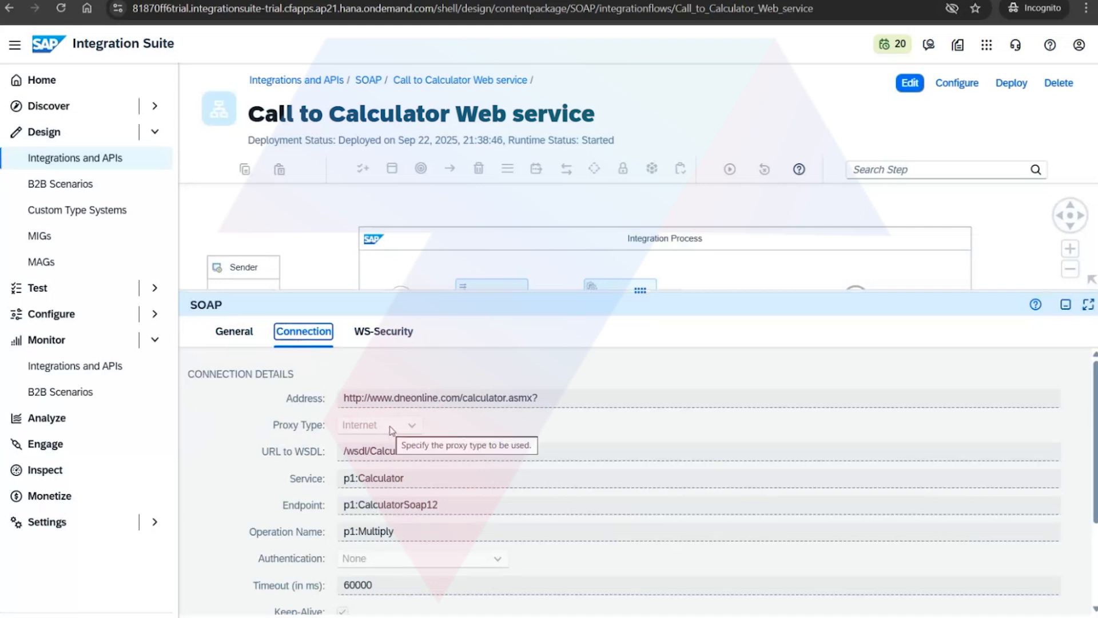
{"action": "scroll", "coordinate": [422, 543], "scroll_direction": "down", "scroll_amount": 3}
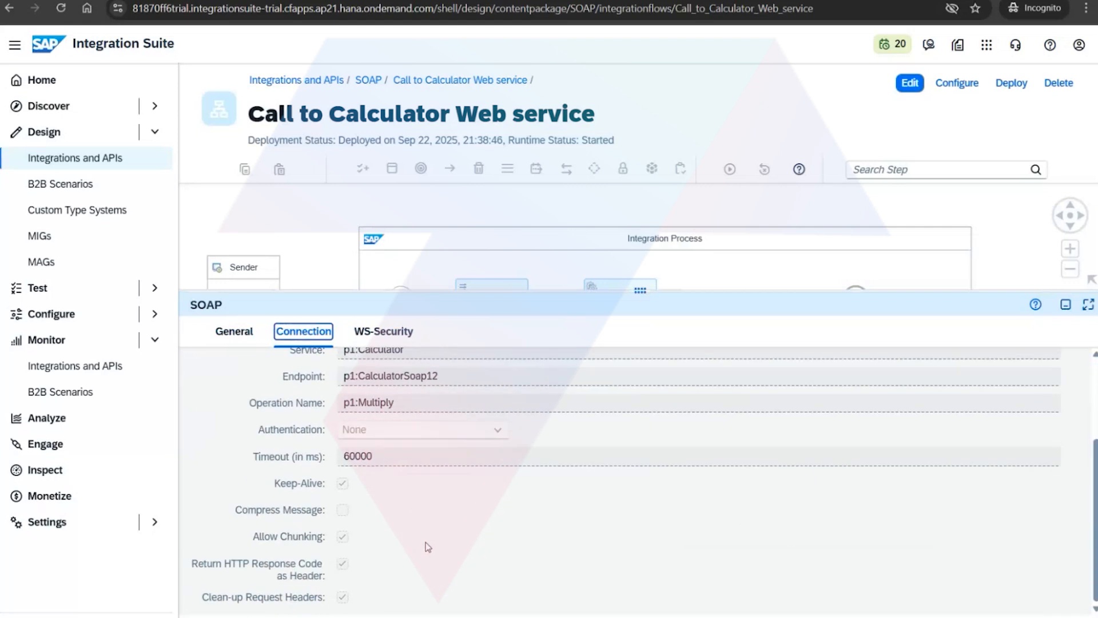
{"action": "scroll", "coordinate": [426, 544], "scroll_direction": "up", "scroll_amount": 3}
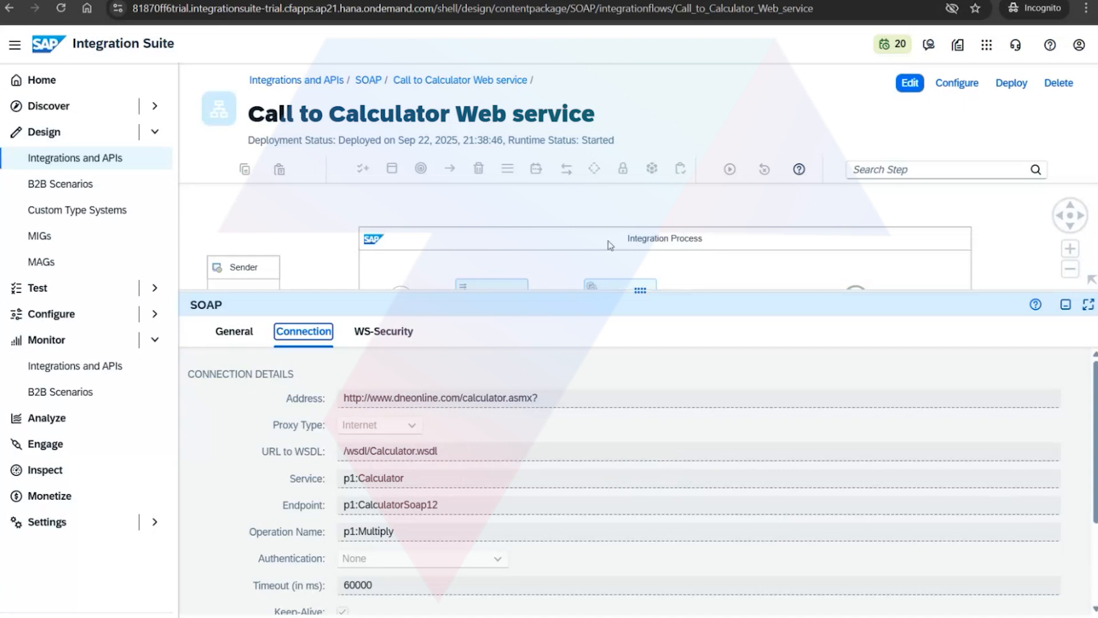
Try the On-Premise proxy type on the SOAP receiver channel, review the remaining connection settings, cancel editing and return to the SOAP package
{"action": "left_click", "coordinate": [910, 84]}
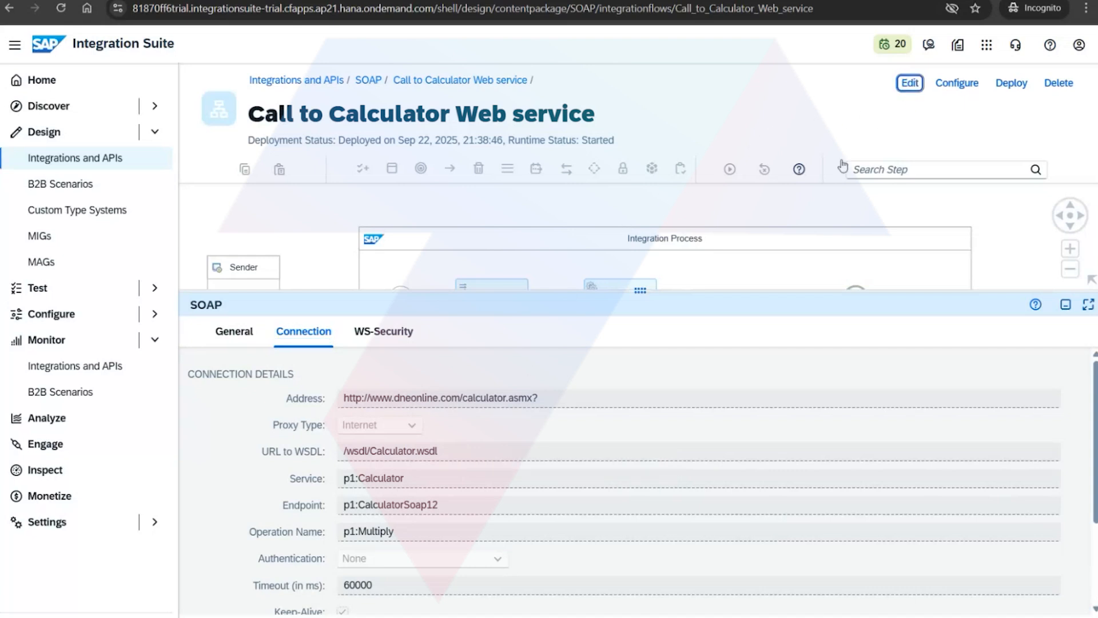
{"action": "left_click", "coordinate": [411, 427]}
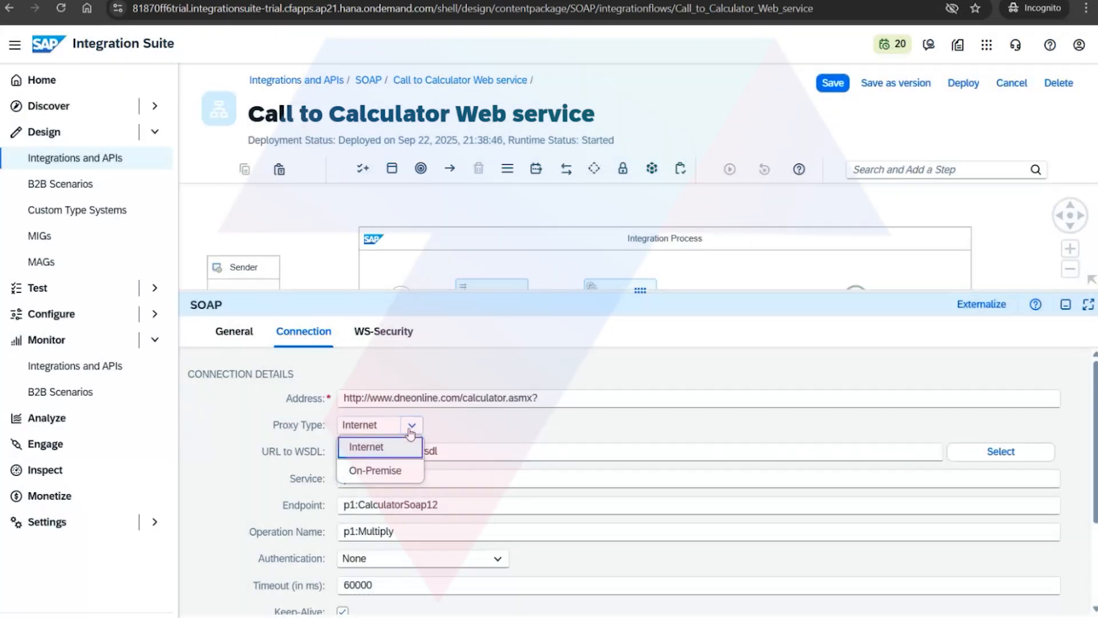
{"action": "left_click", "coordinate": [376, 470]}
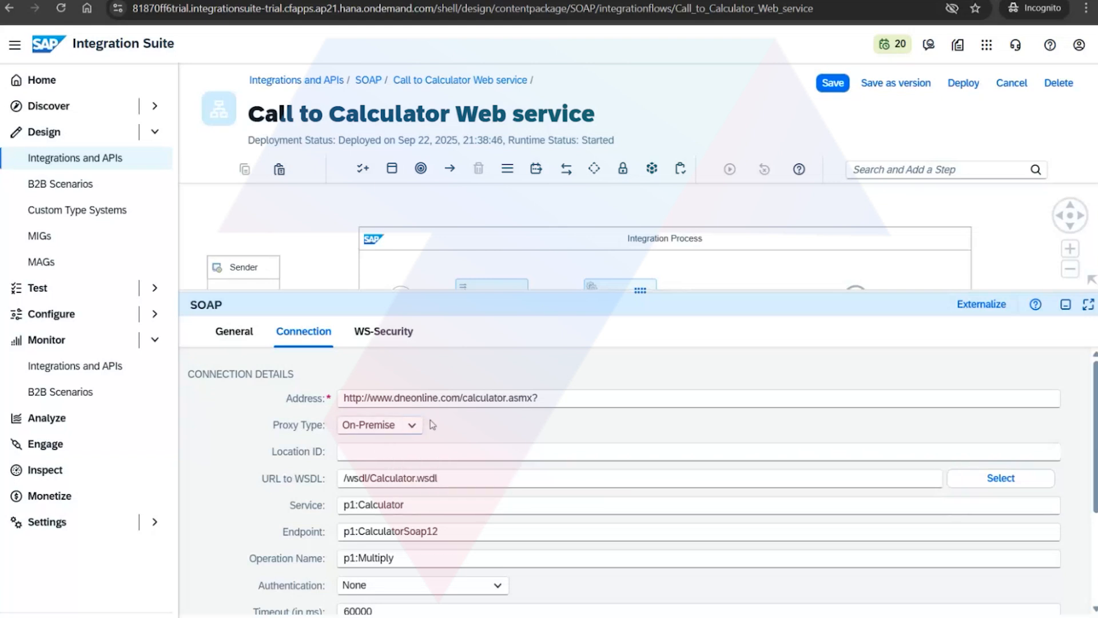
{"action": "scroll", "coordinate": [449, 445], "scroll_direction": "down", "scroll_amount": 3}
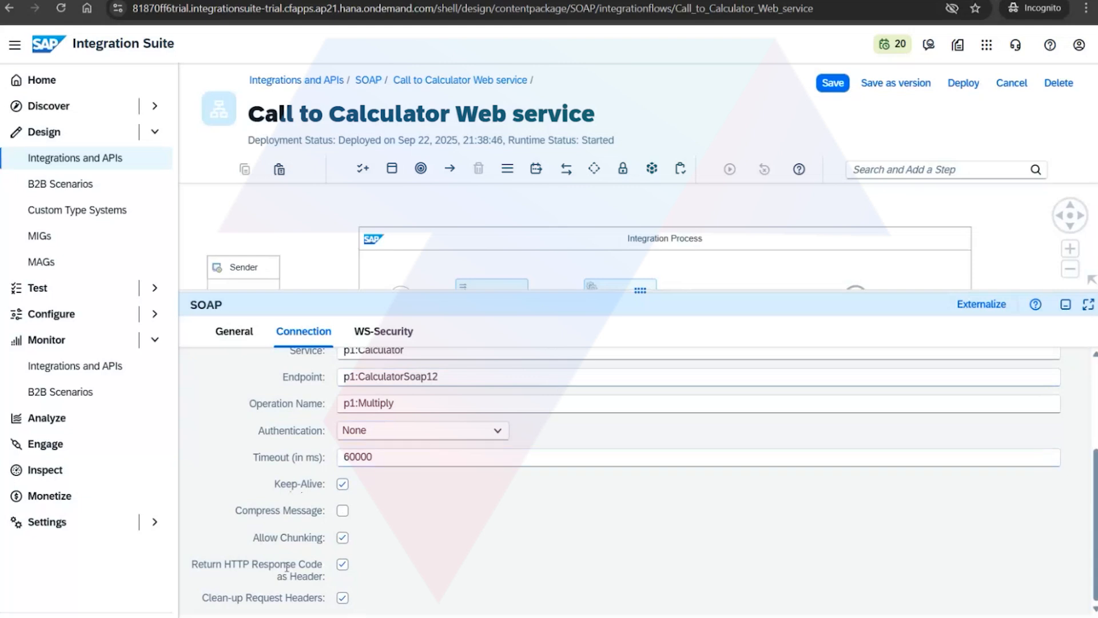
{"action": "left_click", "coordinate": [383, 331]}
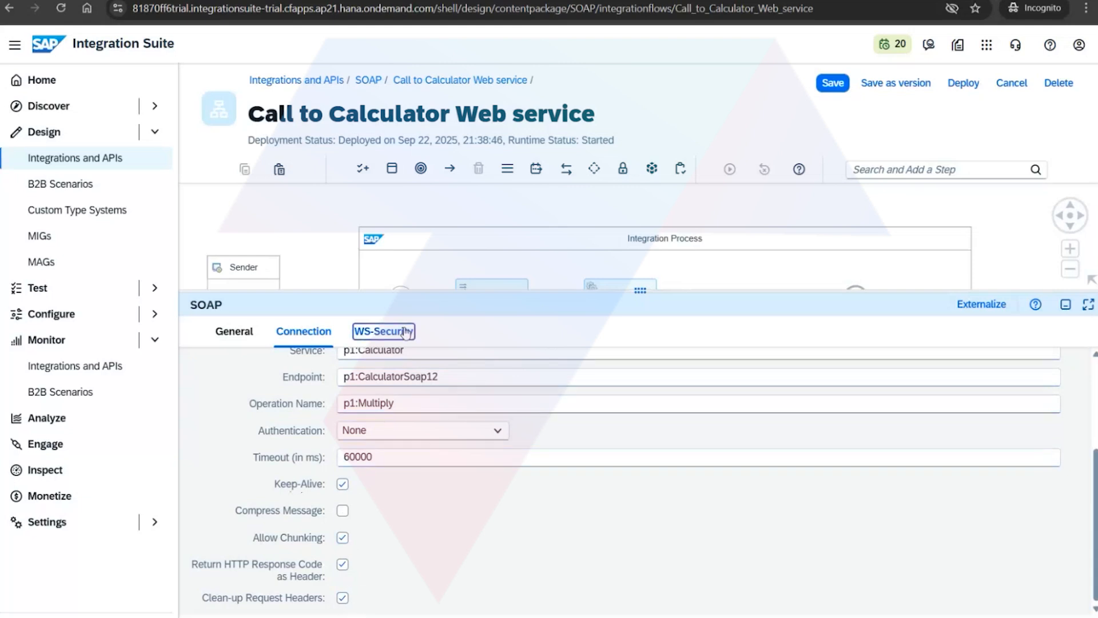
{"action": "left_click", "coordinate": [1013, 85]}
{"action": "left_click", "coordinate": [659, 356]}
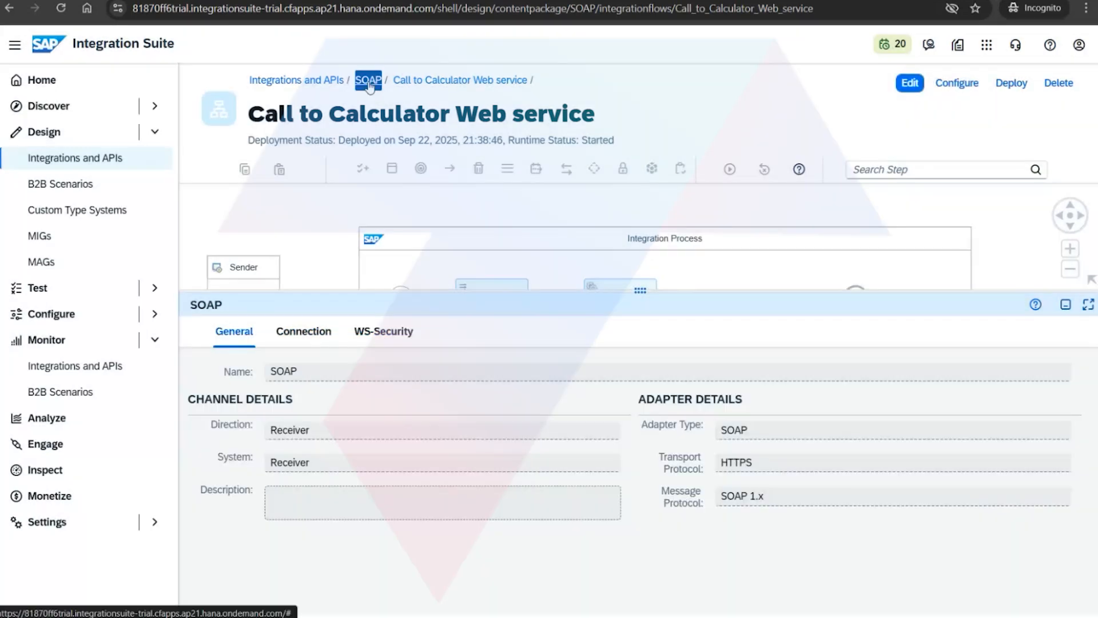
{"action": "left_click", "coordinate": [369, 84]}
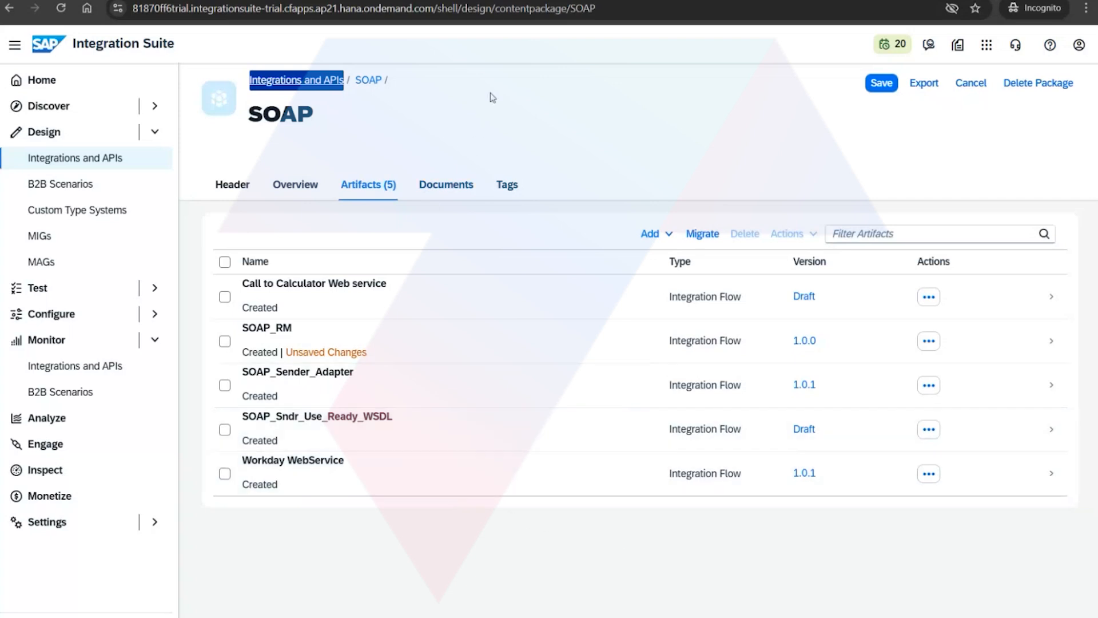
Show SOAP_Sender_Adapter's endpoint in the deployed integration content, highlighting the /cxf/ path and the WSDL without policies entry
{"action": "left_click", "coordinate": [377, 1]}
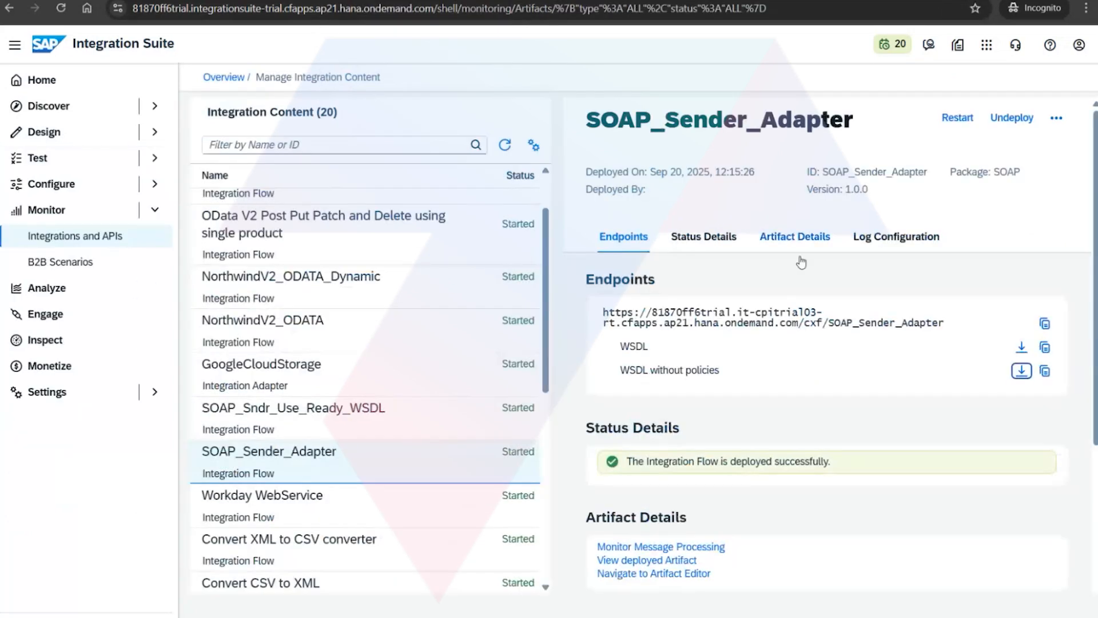
{"action": "left_click_drag", "start_coordinate": [828, 322], "coordinate": [799, 324]}
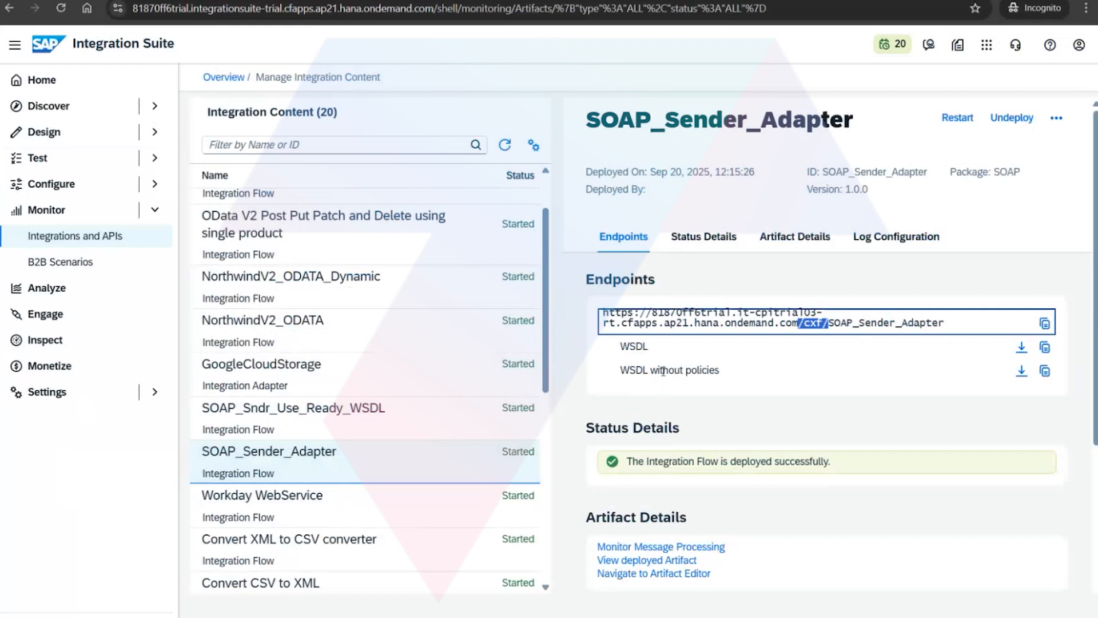
{"action": "left_click_drag", "start_coordinate": [722, 371], "coordinate": [622, 373]}
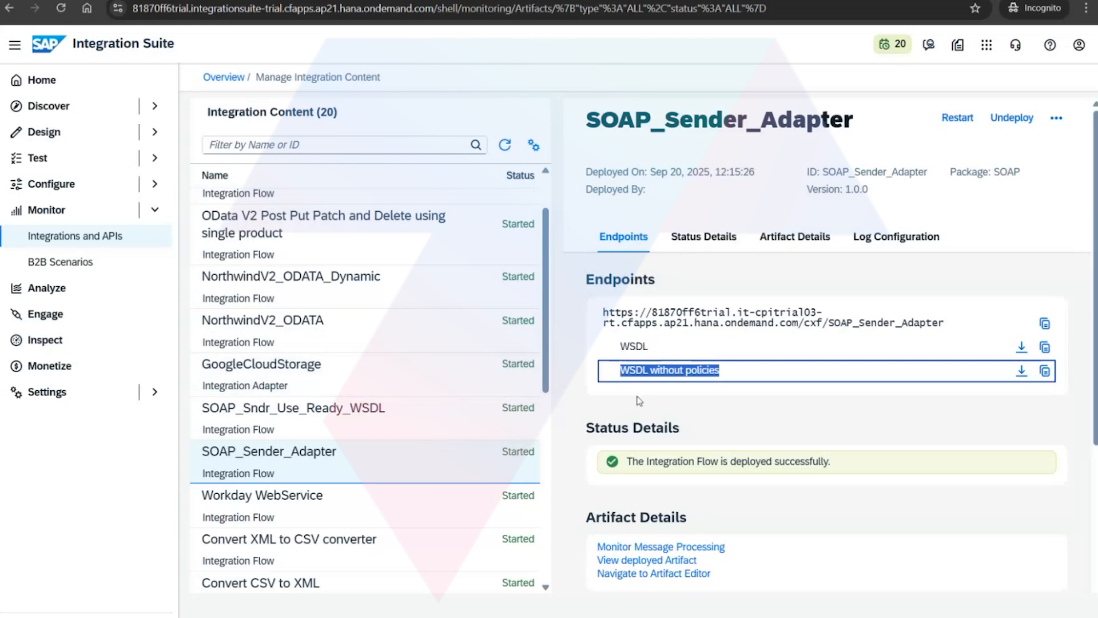
Switch to SoapUI, highlight the intA and intB values in the Calculator Add request, and return to SAP Integration Suite
{"action": "key", "text": "alt+Tab"}
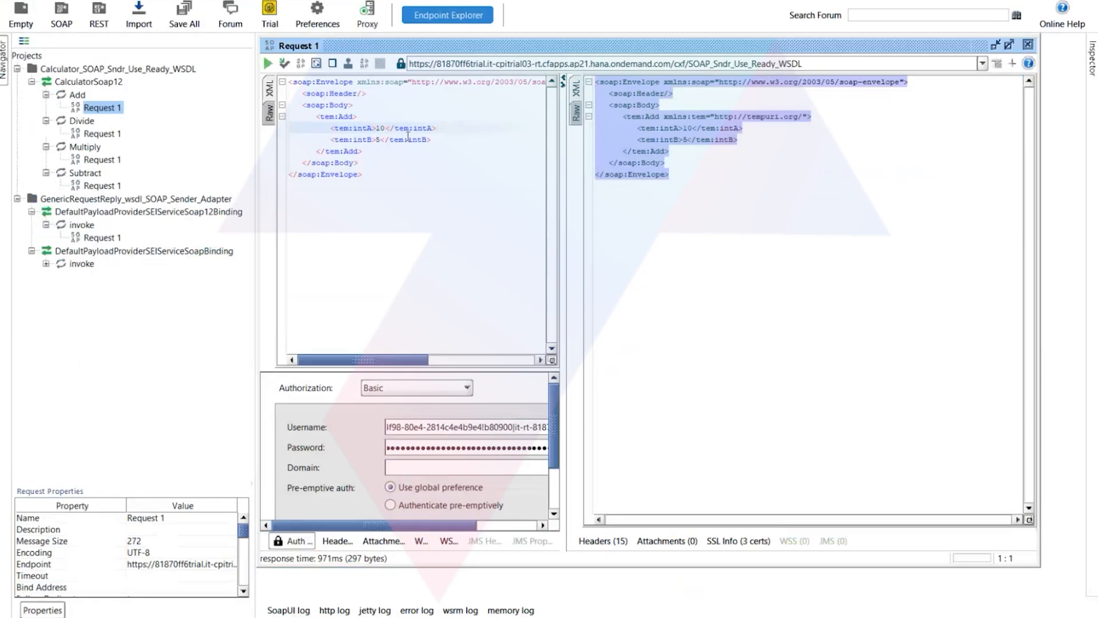
{"action": "left_click_drag", "start_coordinate": [376, 128], "coordinate": [457, 143]}
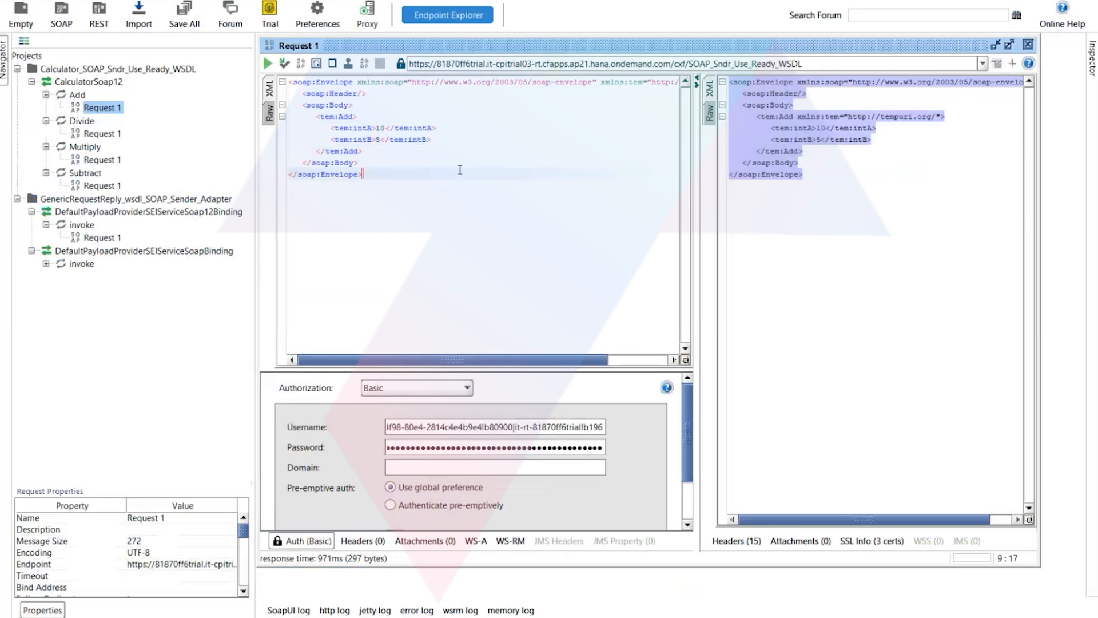
{"action": "left_click", "coordinate": [458, 171]}
{"action": "mouse_move", "coordinate": [350, 612]}
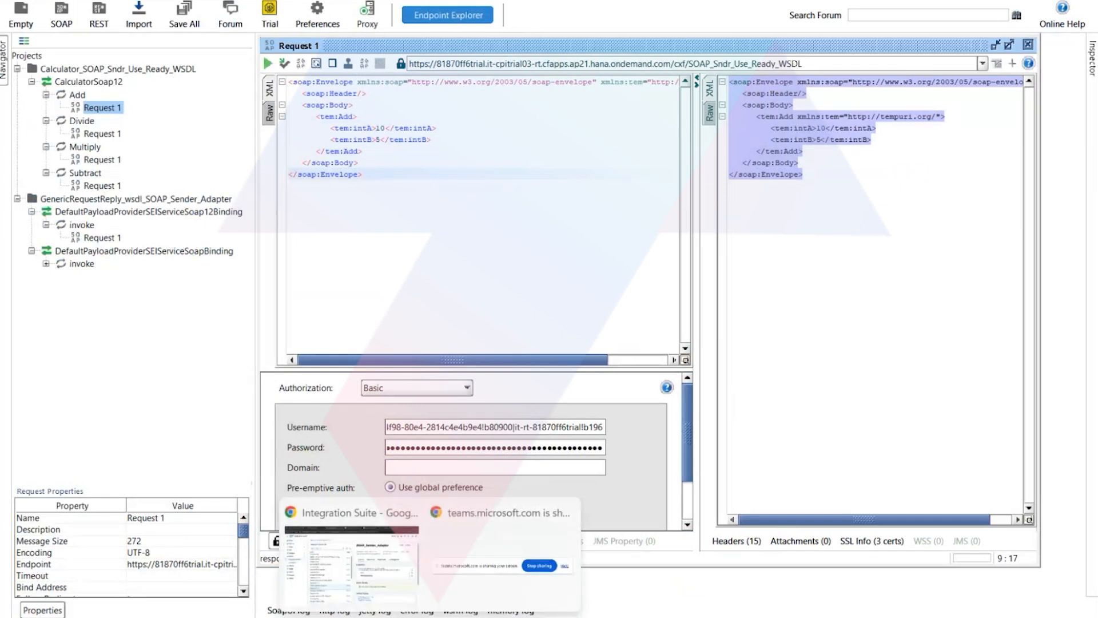
{"action": "left_click", "coordinate": [339, 567]}
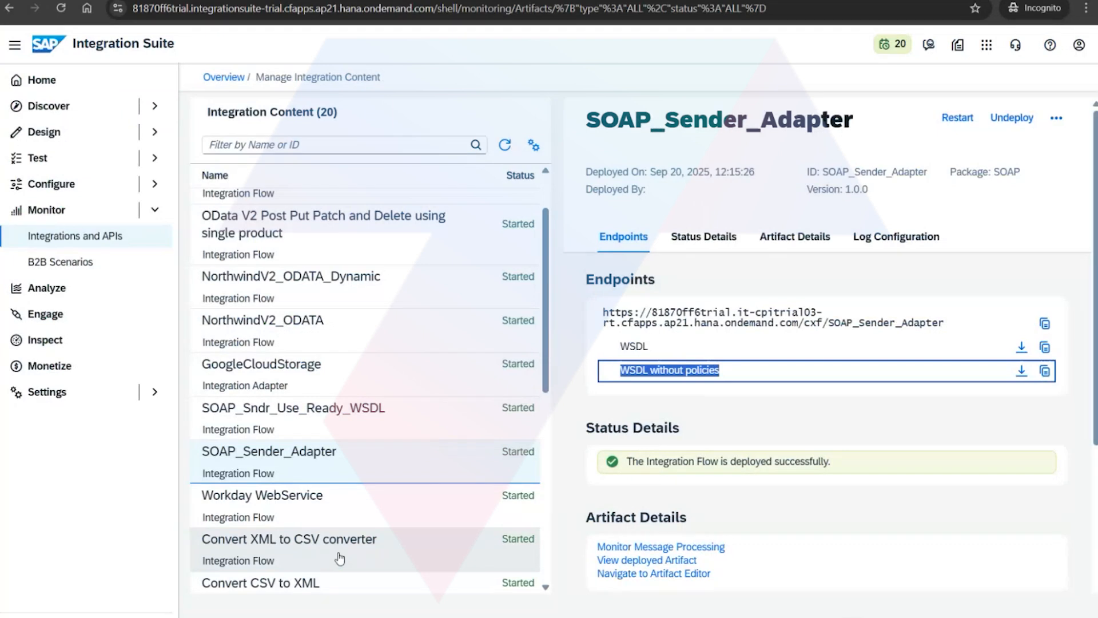
Switch to the agenda notes in the text editor and highlight the SAP Help links for the SOAP sender and receiver adapters
{"action": "left_click", "coordinate": [400, 1]}
{"action": "left_click", "coordinate": [448, 616]}
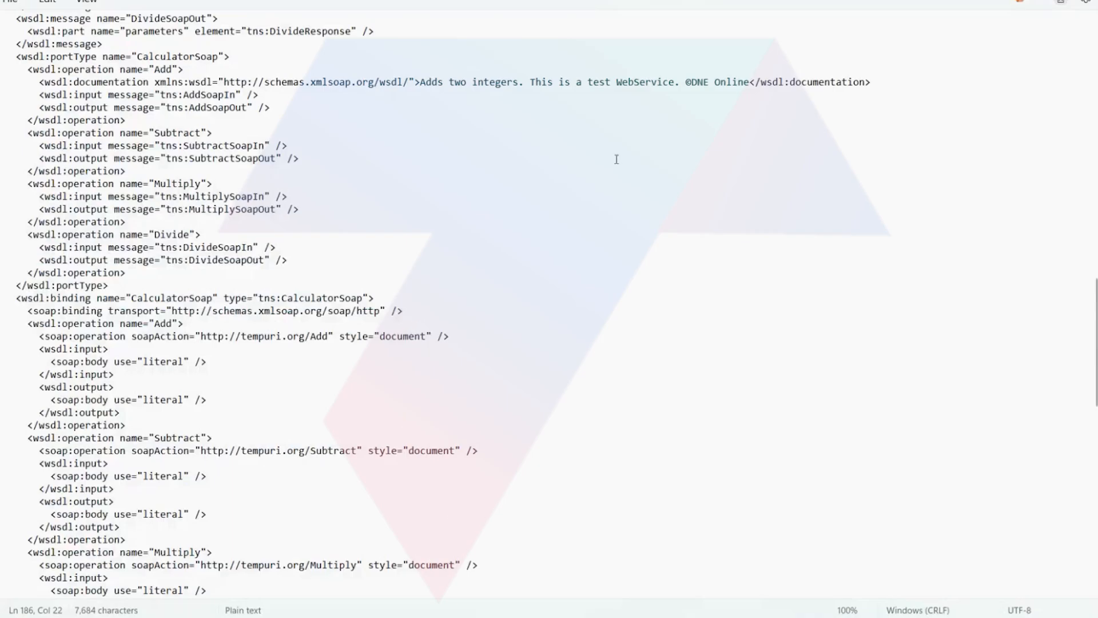
{"action": "key", "text": "ctrl+Tab"}
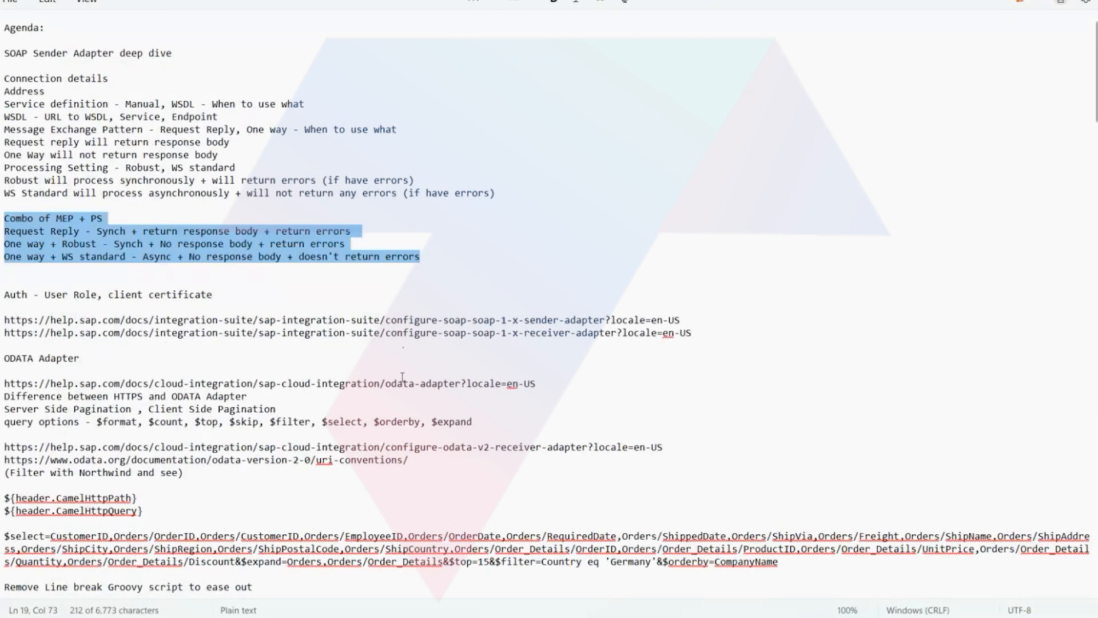
{"action": "left_click_drag", "start_coordinate": [695, 322], "coordinate": [368, 321]}
{"action": "left_click_drag", "start_coordinate": [717, 334], "coordinate": [328, 334]}
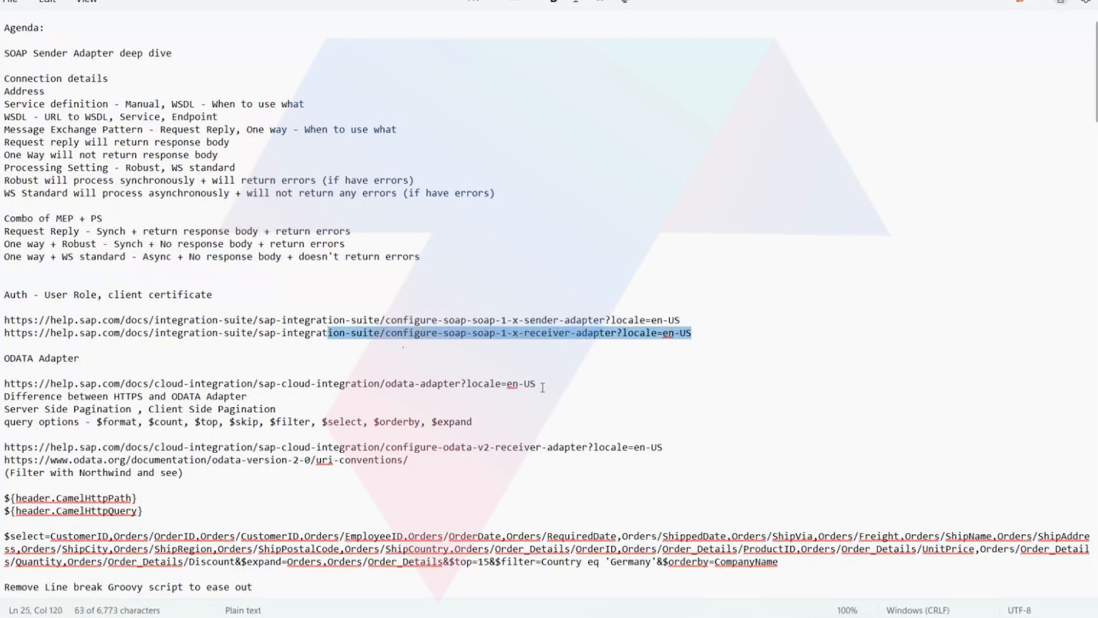
Review the notes on SOAP sender settings, OData adapter topics, interview questions and hands-on tasks, and return to the agenda
{"action": "scroll", "coordinate": [541, 378], "scroll_direction": "down", "scroll_amount": 5}
{"action": "scroll", "coordinate": [542, 388], "scroll_direction": "down", "scroll_amount": 4}
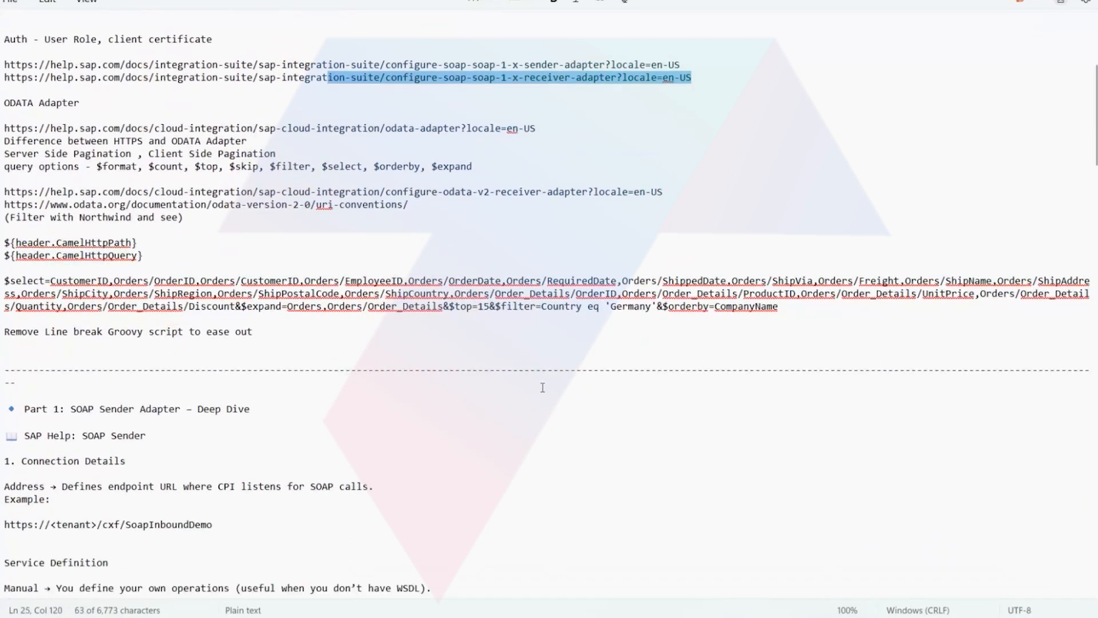
{"action": "scroll", "coordinate": [542, 386], "scroll_direction": "down", "scroll_amount": 6}
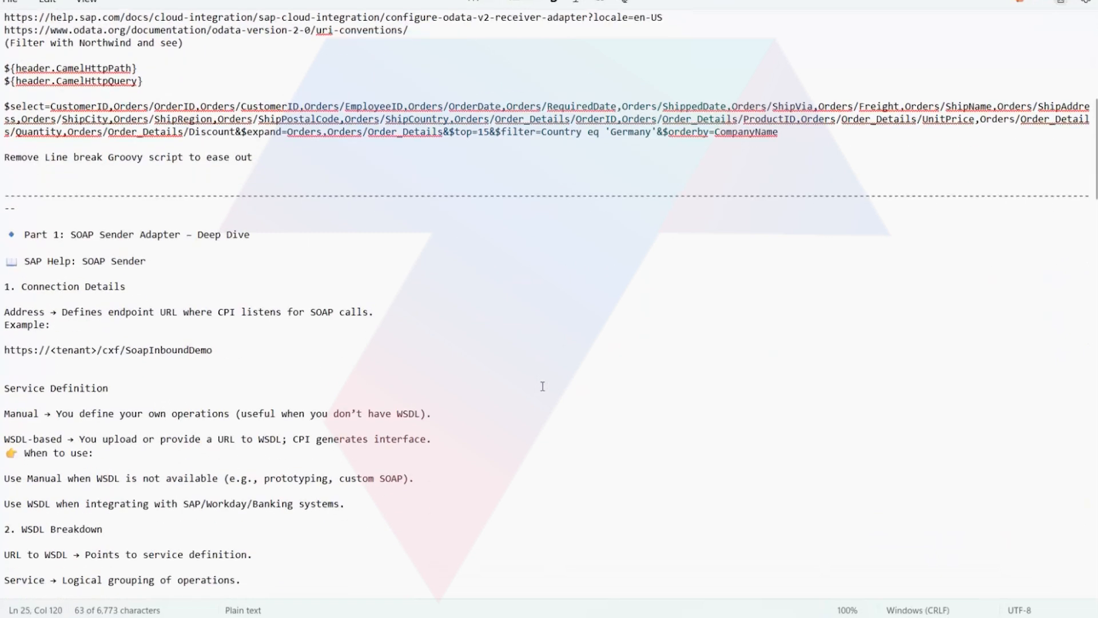
{"action": "scroll", "coordinate": [541, 385], "scroll_direction": "down", "scroll_amount": 8}
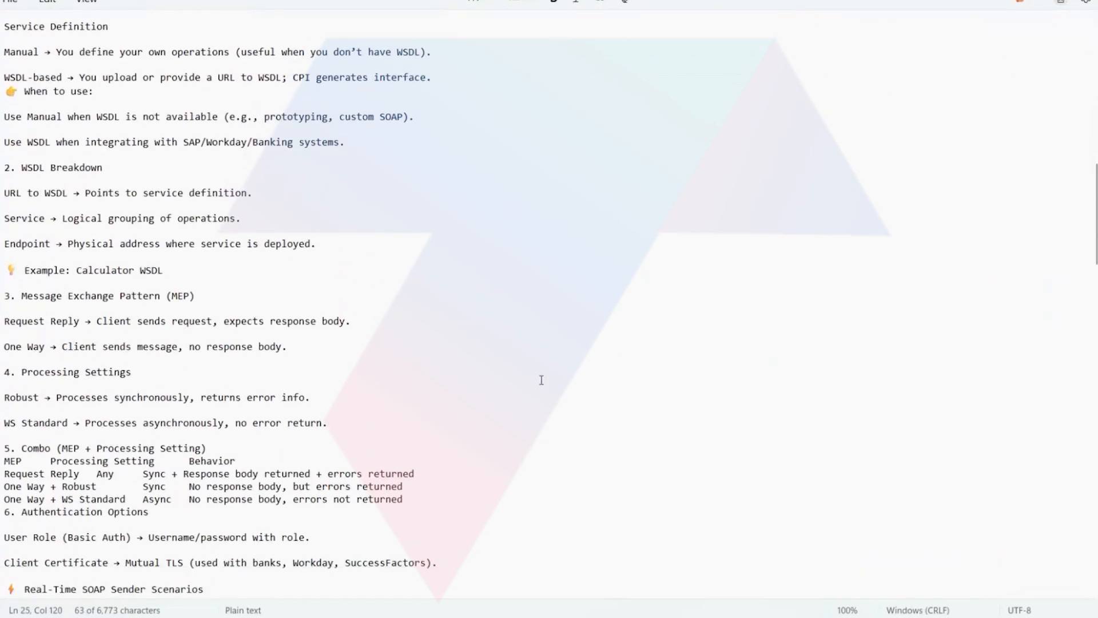
{"action": "scroll", "coordinate": [541, 379], "scroll_direction": "down", "scroll_amount": 7}
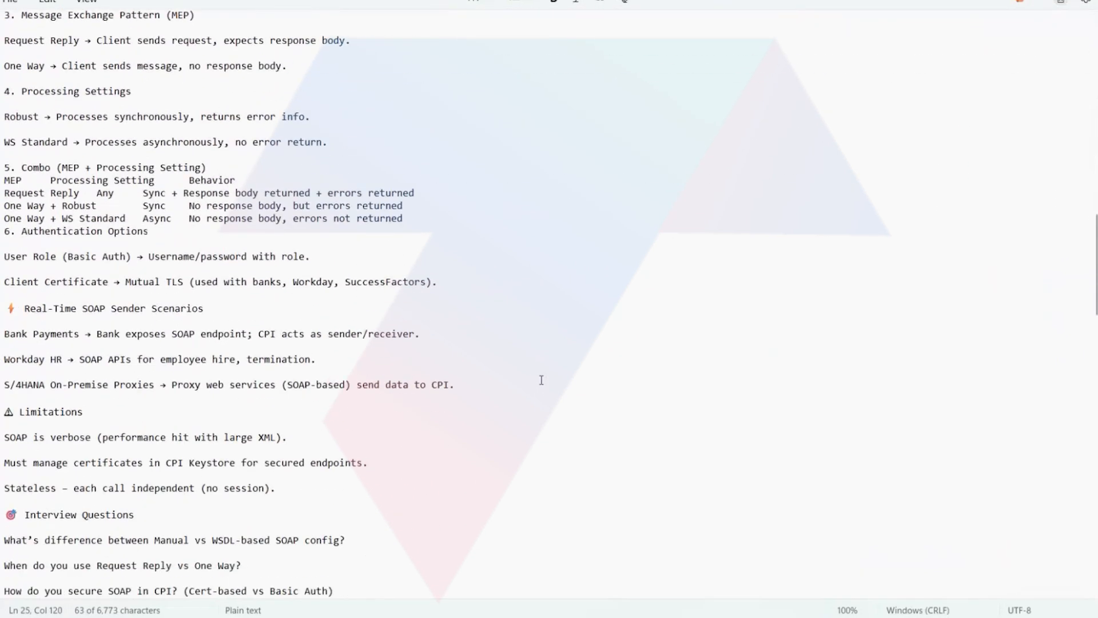
{"action": "scroll", "coordinate": [541, 380], "scroll_direction": "down", "scroll_amount": 15}
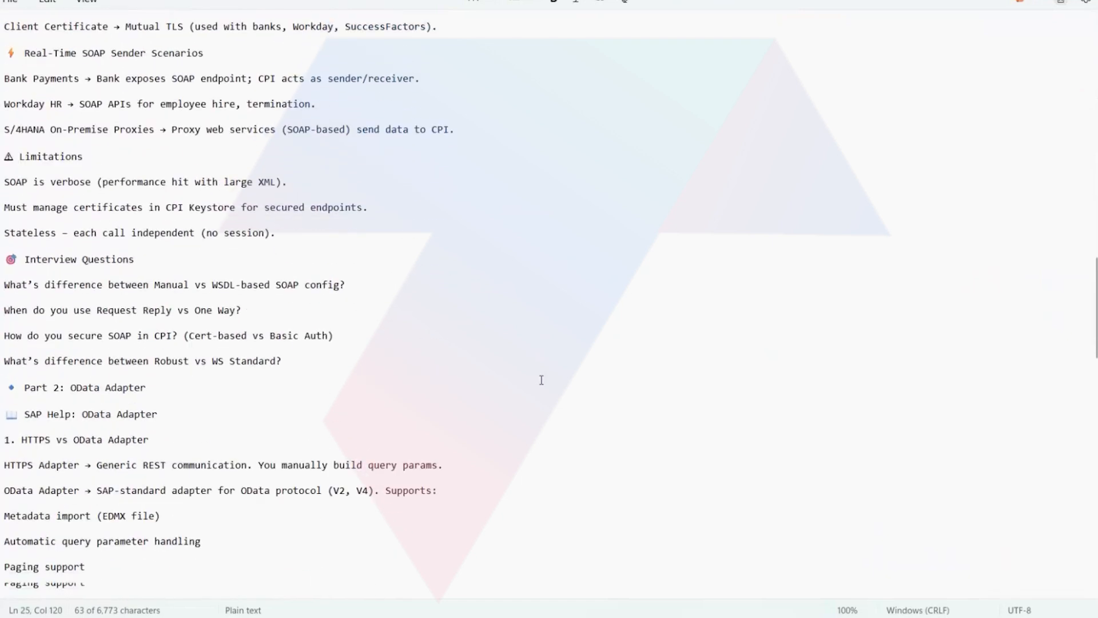
{"action": "scroll", "coordinate": [541, 380], "scroll_direction": "down", "scroll_amount": 19}
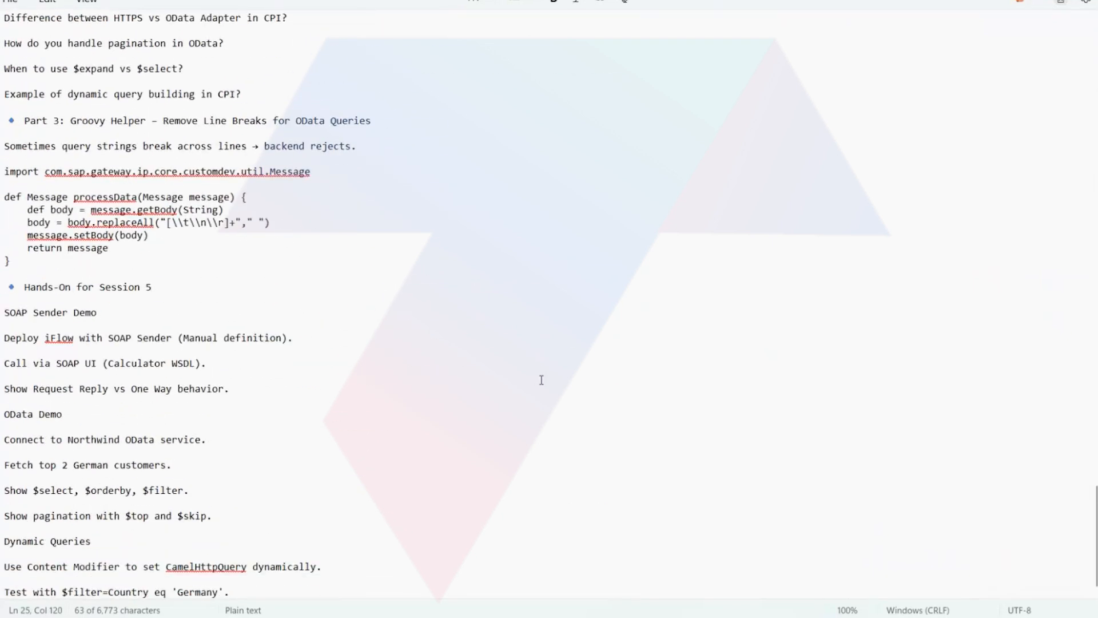
{"action": "scroll", "coordinate": [541, 380], "scroll_direction": "up", "scroll_amount": 6}
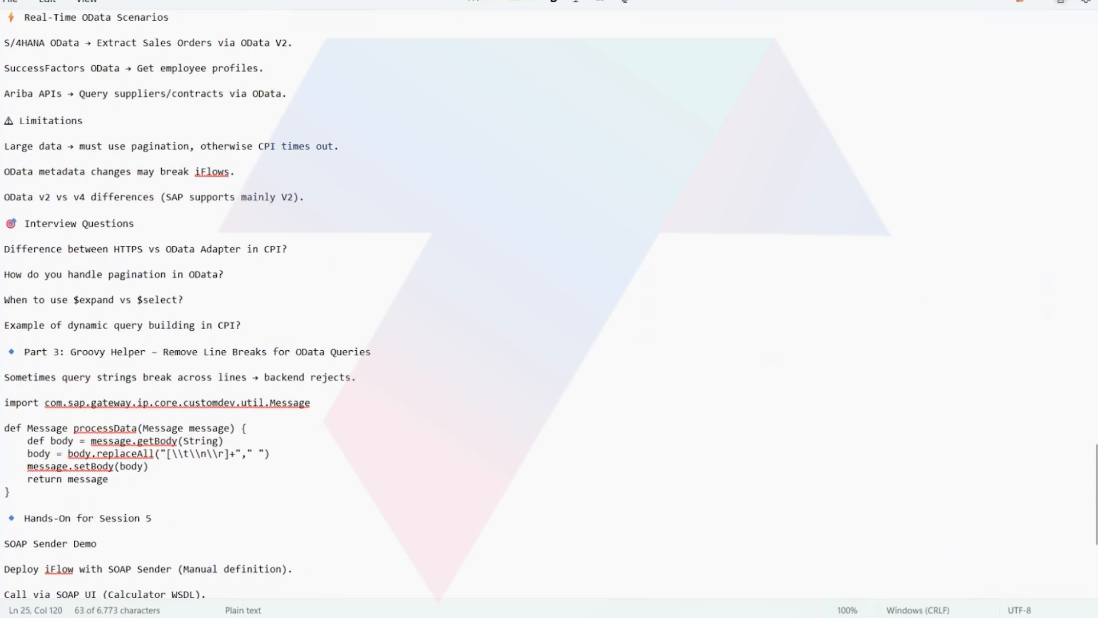
{"action": "left_click_drag", "start_coordinate": [1096, 452], "coordinate": [1093, 17]}
Select the entire text of the agenda notes and switch back to SAP Integration Suite
{"action": "left_click", "coordinate": [561, 235]}
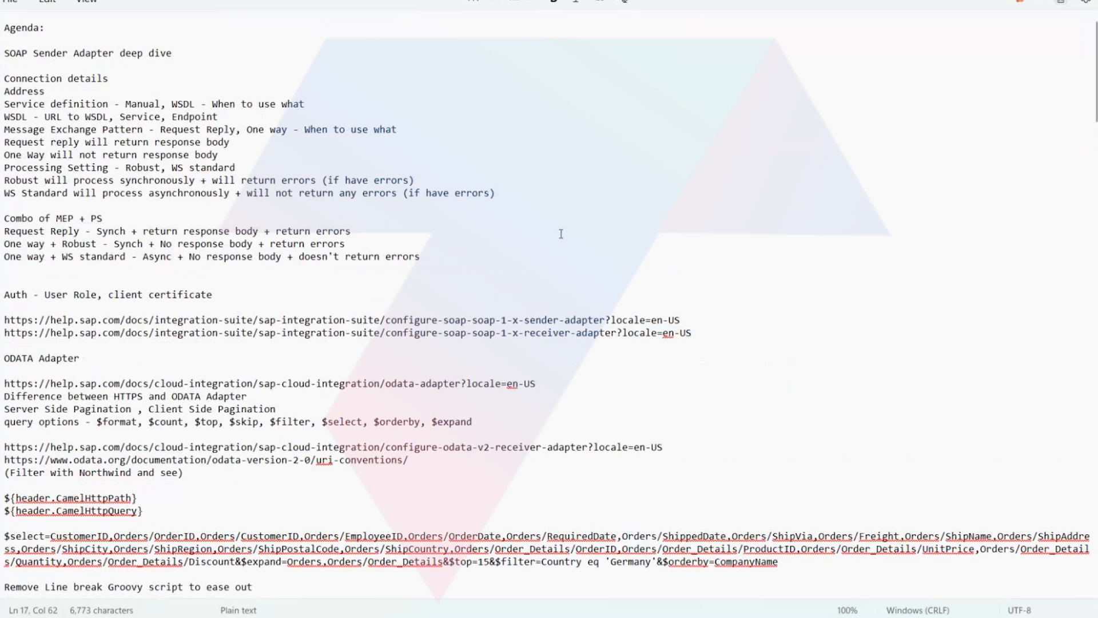
{"action": "key", "text": "ctrl+a"}
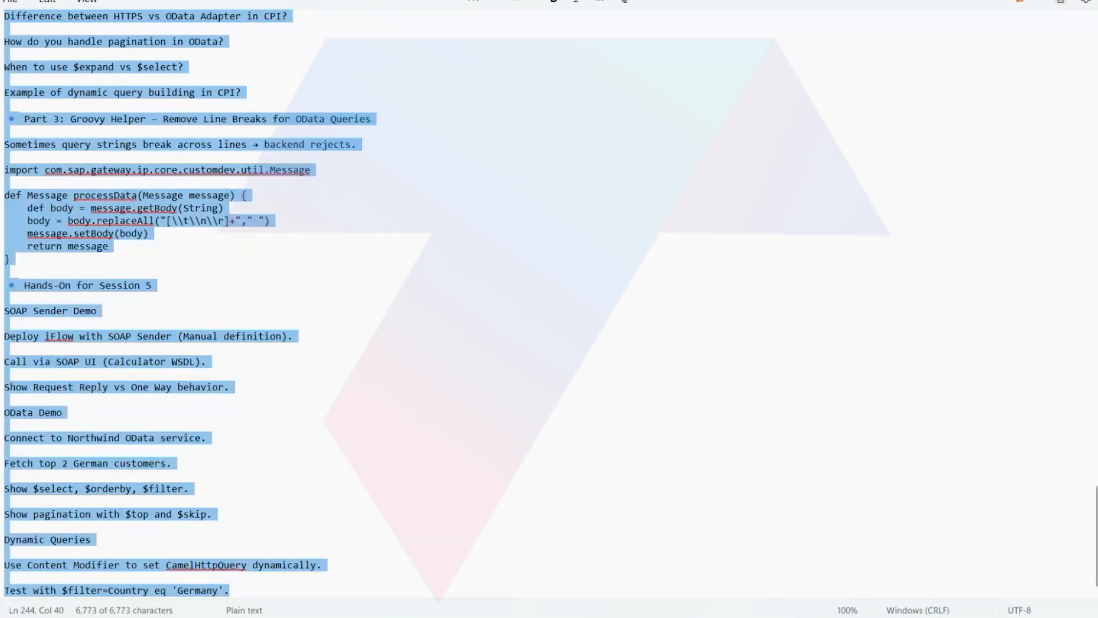
{"action": "left_click", "coordinate": [396, 564]}
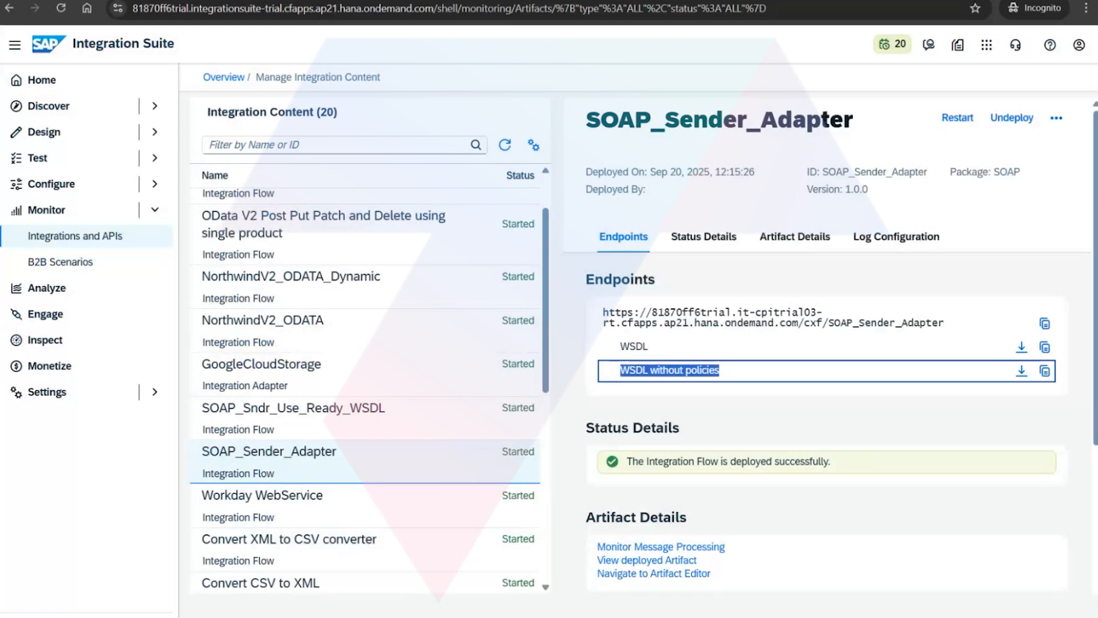